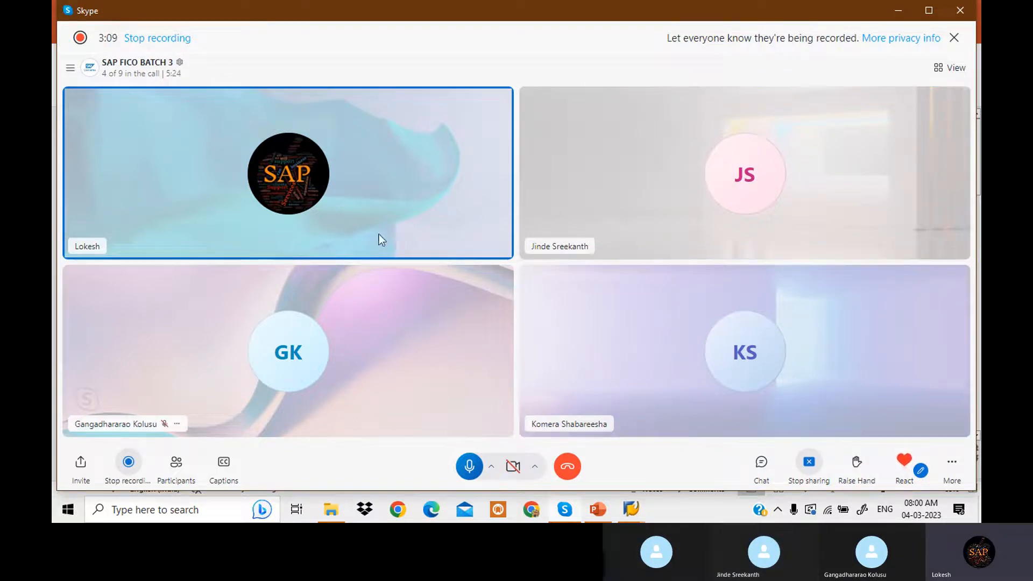
Switch from the Skype call to SAP Easy Access and try to open transaction FBL1N.
{"action": "left_click", "coordinate": [899, 11]}
{"action": "left_click", "coordinate": [900, 12]}
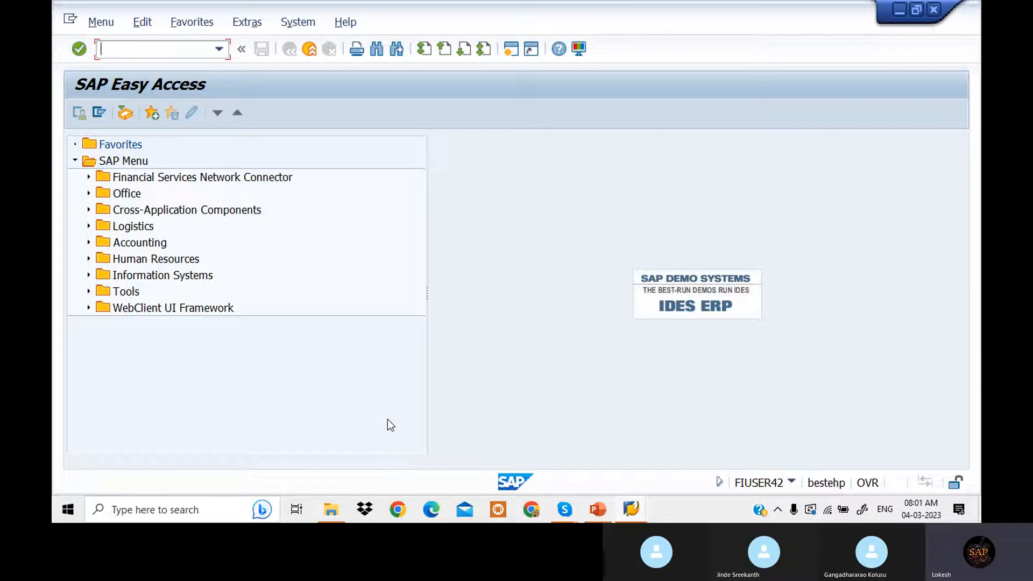
{"action": "type", "text": "fbl1n"}
{"action": "key", "text": "Return"}
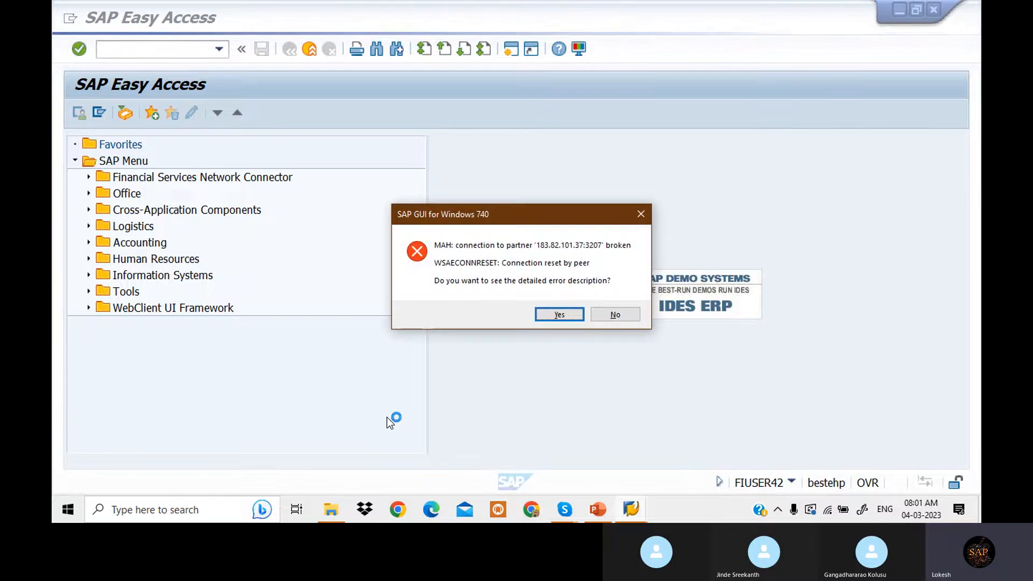
{"action": "left_click", "coordinate": [560, 314]}
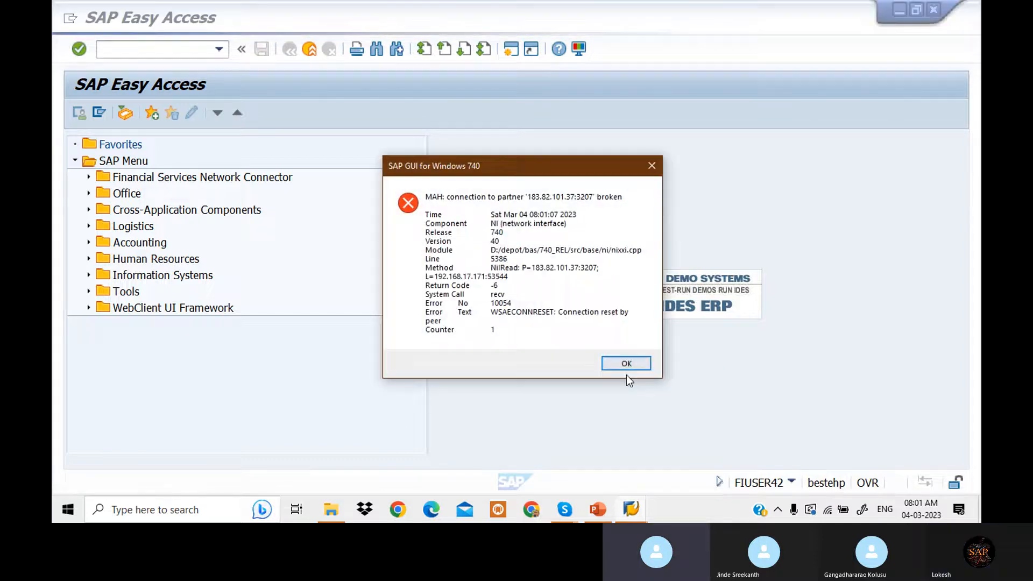
{"action": "left_click", "coordinate": [626, 365]}
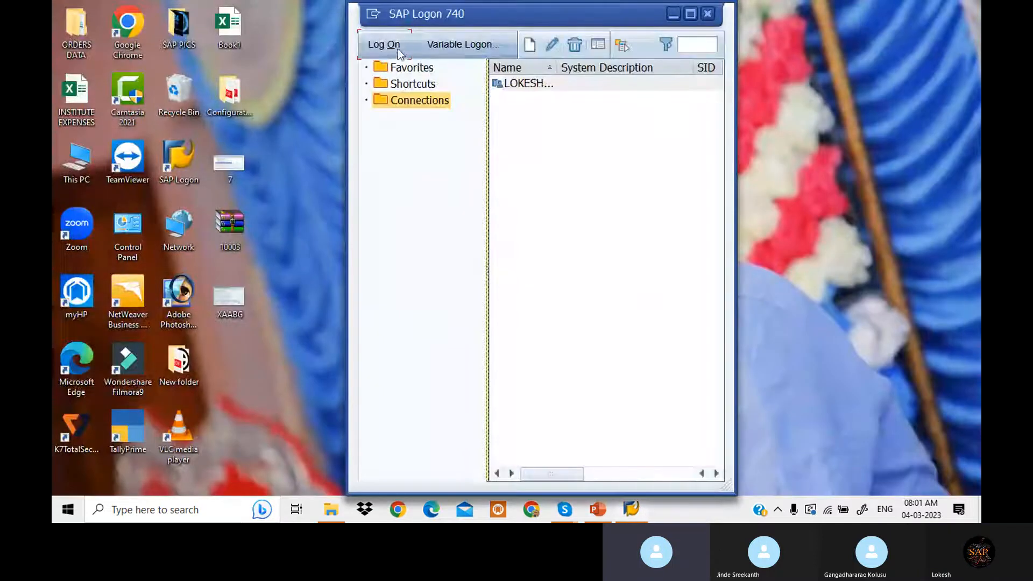
Log on to SAP client 800 with the user ID and password, continuing this logon and ending any other logons.
{"action": "left_click", "coordinate": [399, 47]}
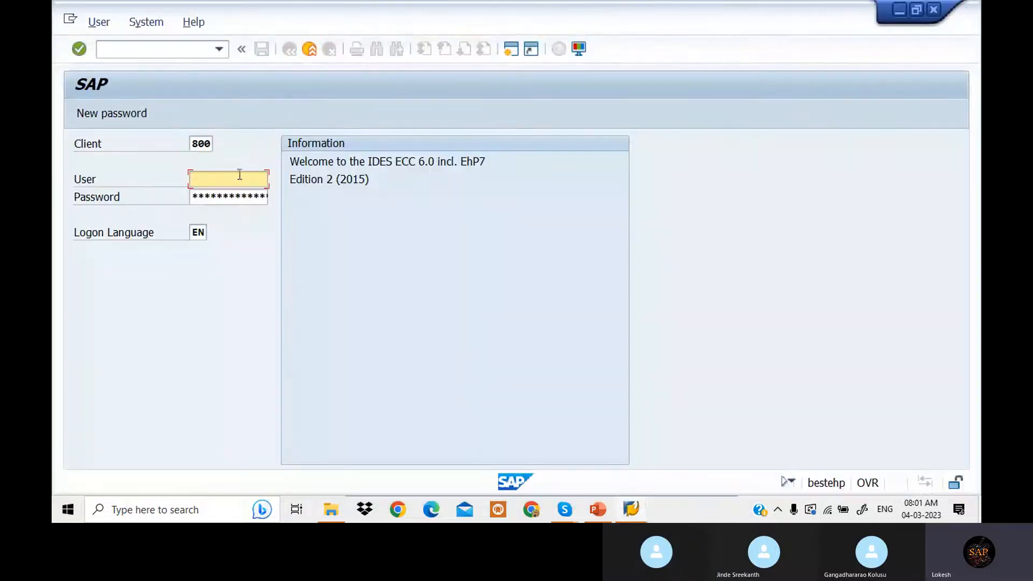
{"action": "type", "text": "f"}
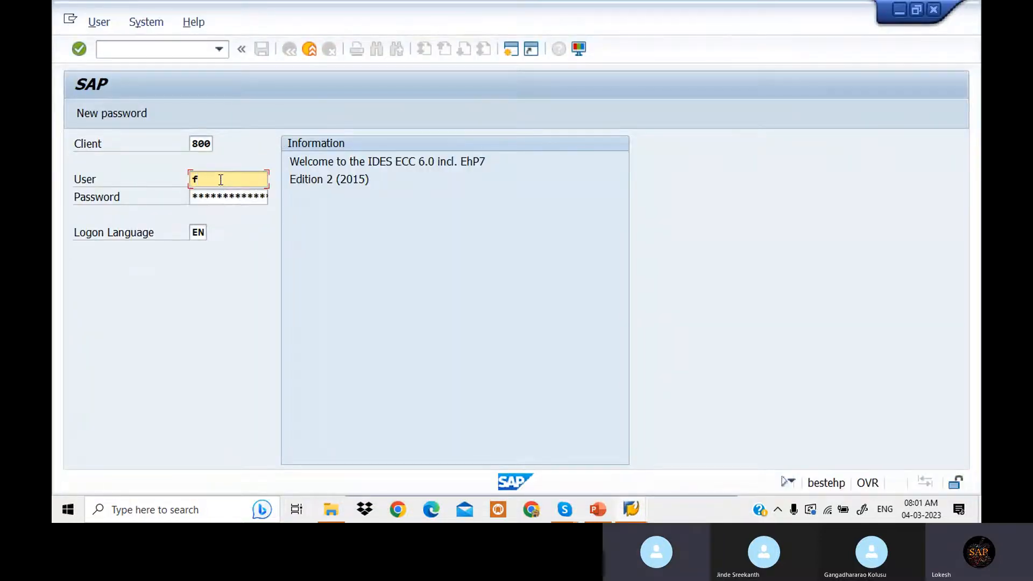
{"action": "key", "text": "BackSpace"}
{"action": "left_click", "coordinate": [207, 196]}
{"action": "left_click", "coordinate": [207, 195]}
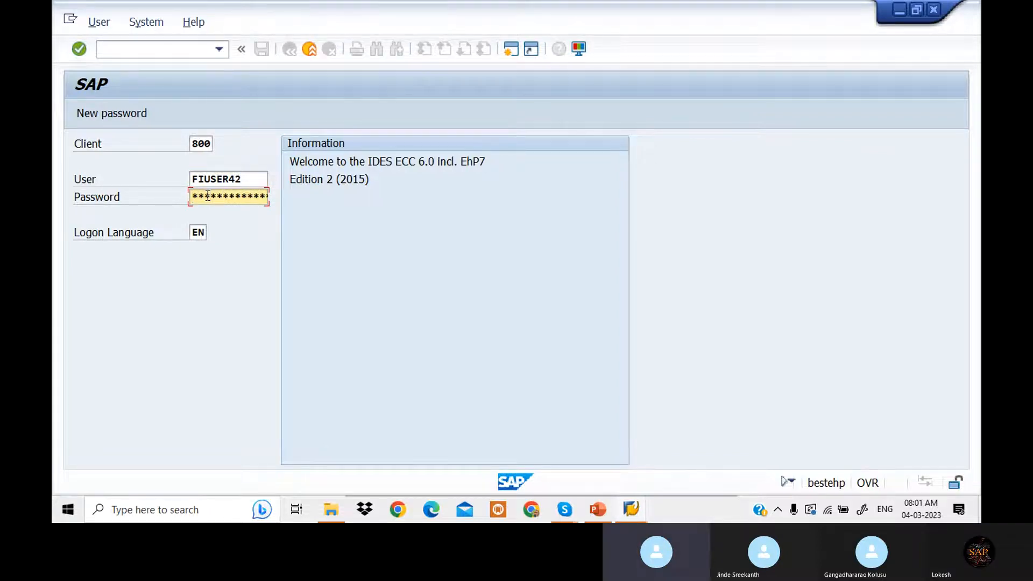
{"action": "key", "text": "Return"}
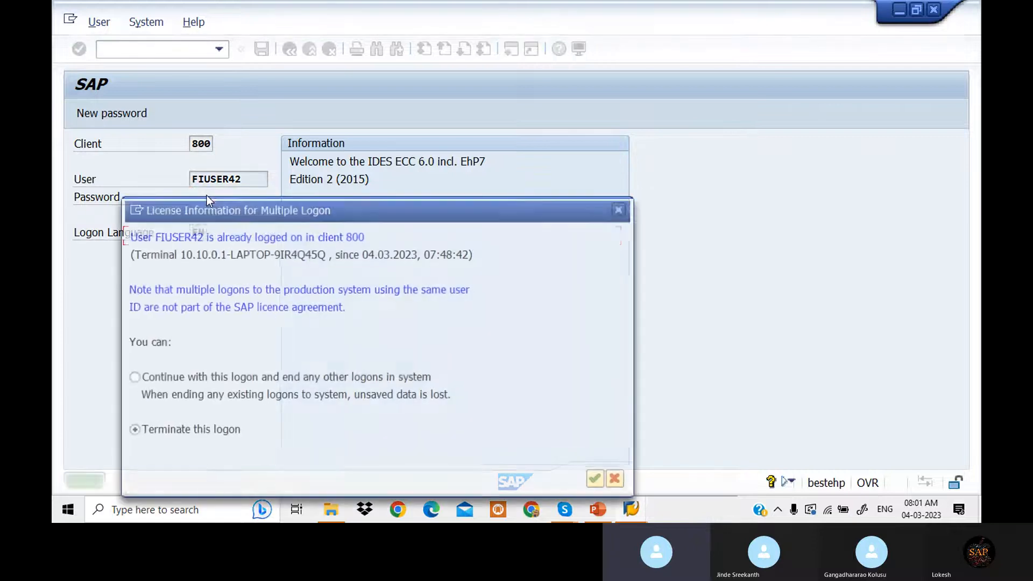
{"action": "left_click", "coordinate": [142, 379]}
{"action": "left_click", "coordinate": [597, 480]}
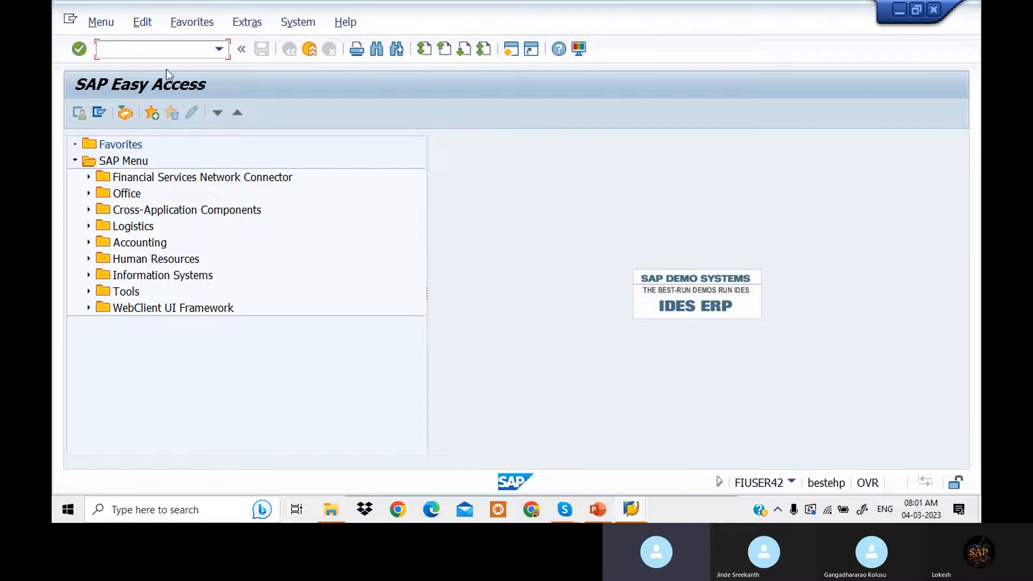
Open transaction FBL1N and set the company code to WING.
{"action": "type", "text": "fb"}
{"action": "key", "text": "BackSpace"}
{"action": "key", "text": "BackSpace"}
{"action": "key", "text": "Return"}
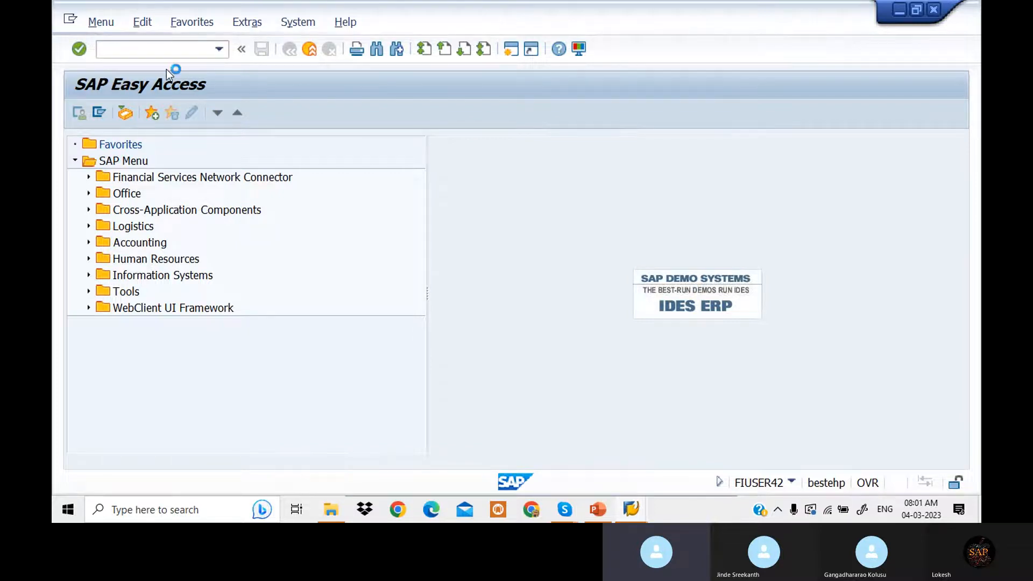
{"action": "left_click", "coordinate": [292, 181]}
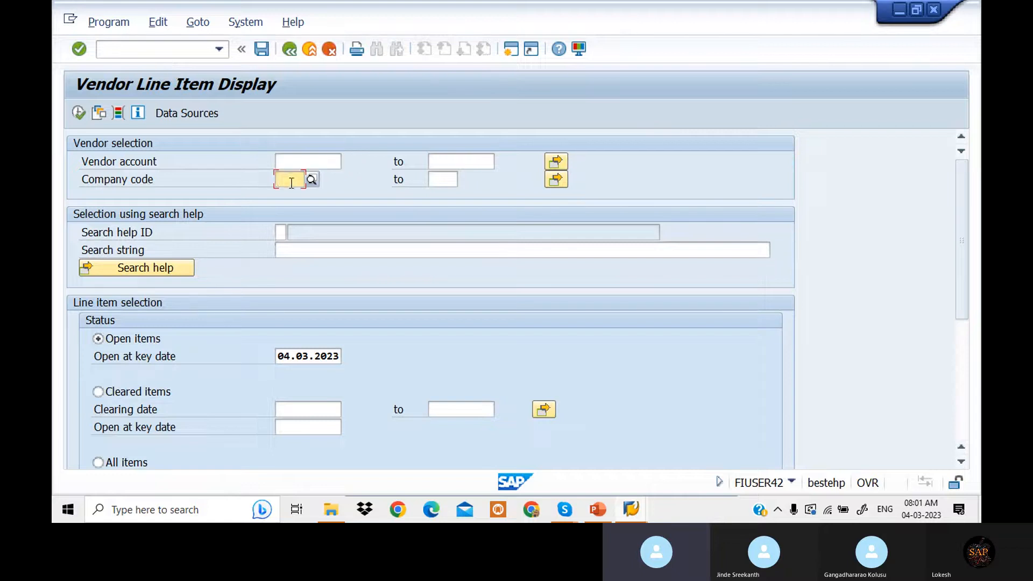
{"action": "left_click", "coordinate": [292, 183]}
{"action": "left_click", "coordinate": [295, 193]}
Find the vendor account of RAM TRADERS by company code WING and display its open line items.
{"action": "left_click", "coordinate": [318, 163]}
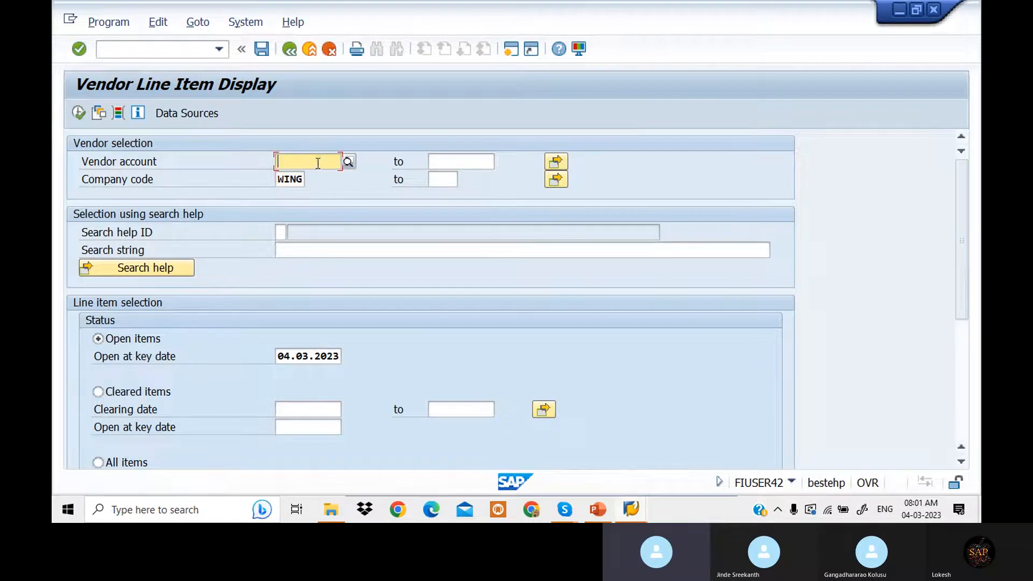
{"action": "left_click", "coordinate": [349, 164]}
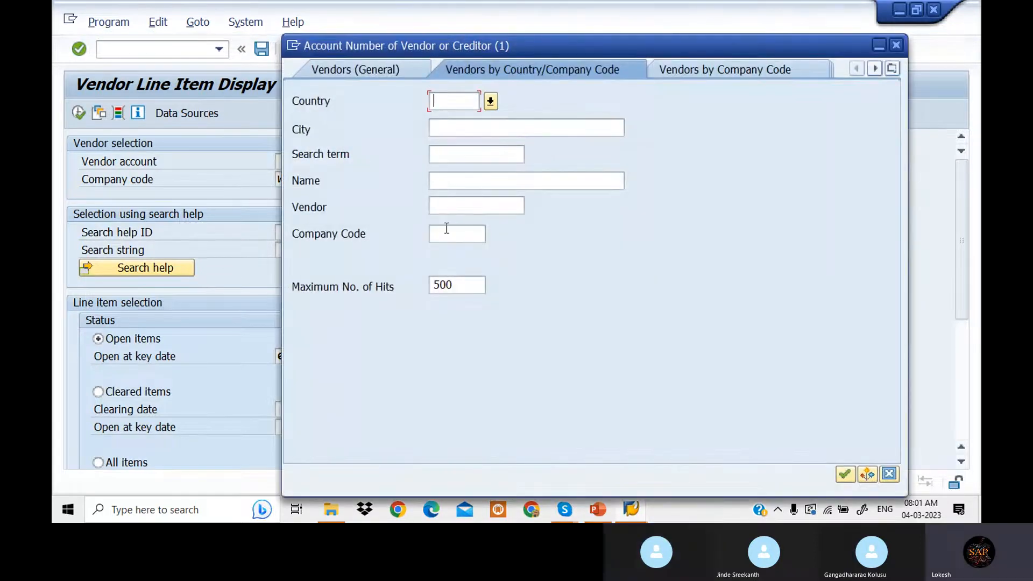
{"action": "left_click", "coordinate": [446, 231]}
{"action": "type", "text": "WING"}
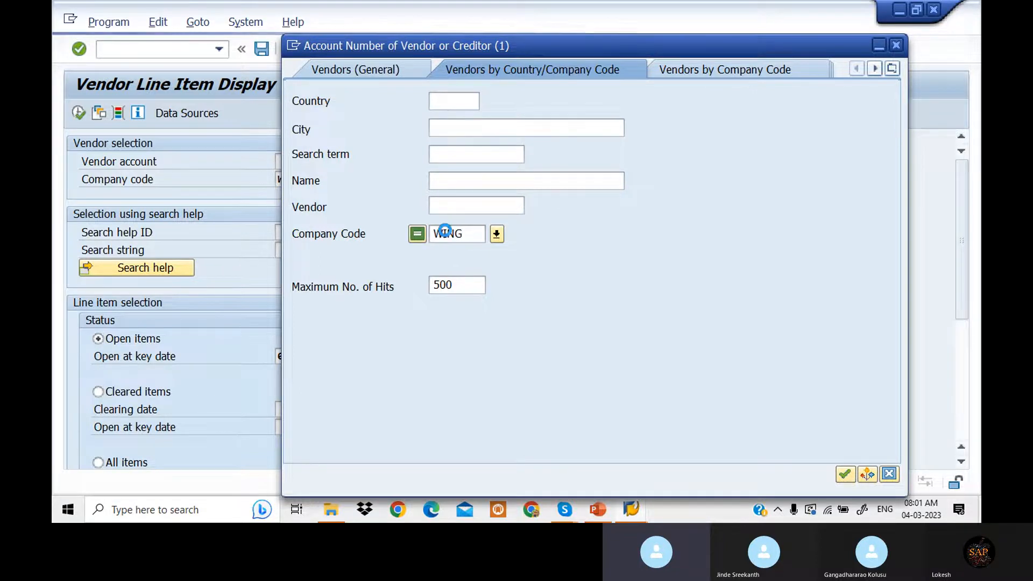
{"action": "key", "text": "Return"}
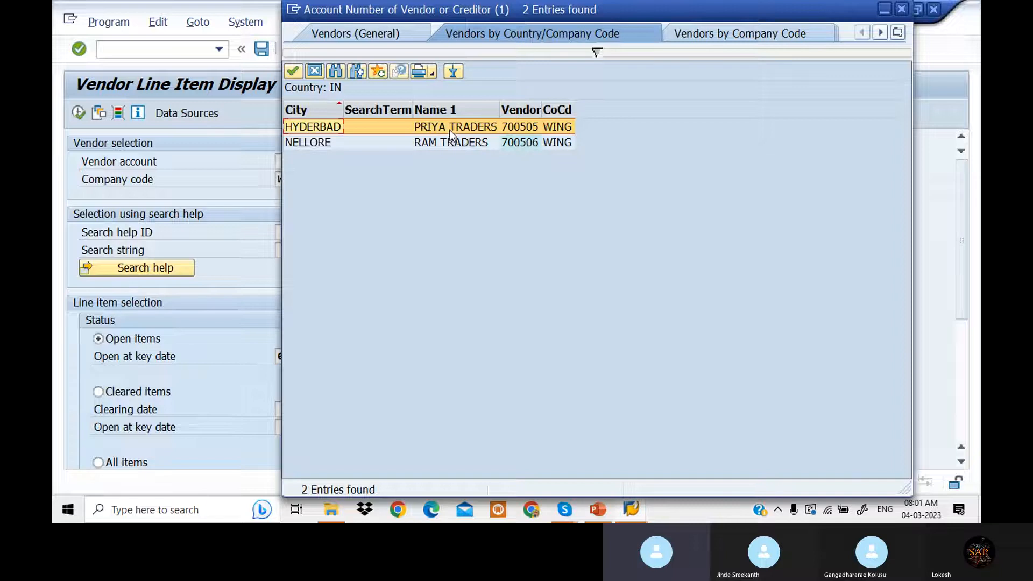
{"action": "double_click", "coordinate": [450, 143]}
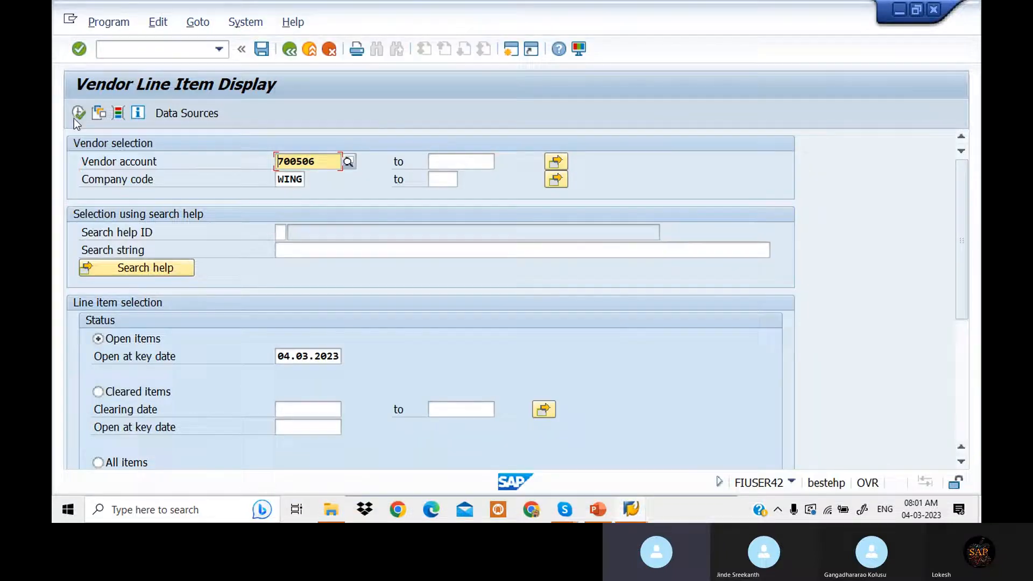
{"action": "left_click", "coordinate": [76, 114]}
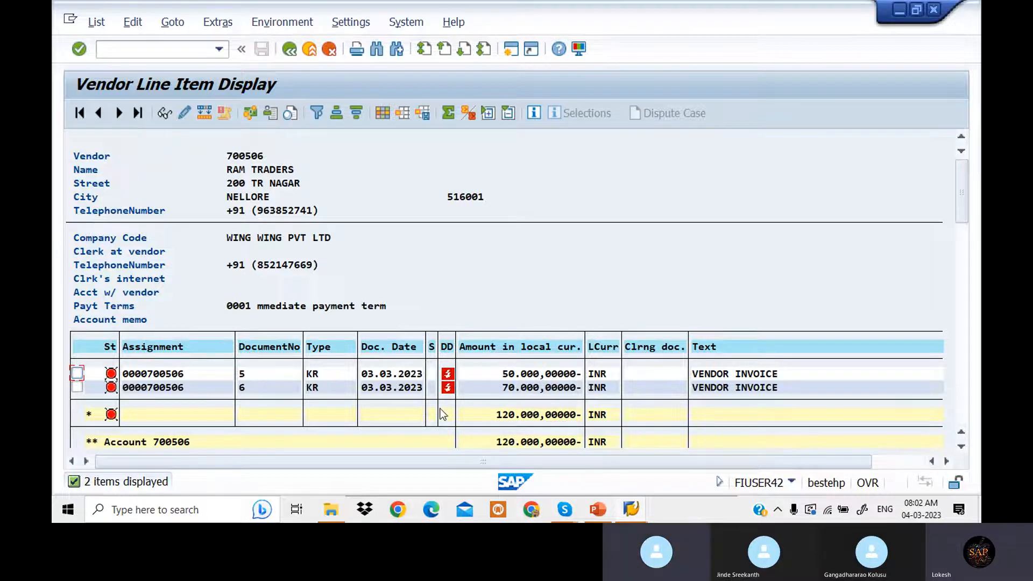
{"action": "mouse_move", "coordinate": [450, 375]}
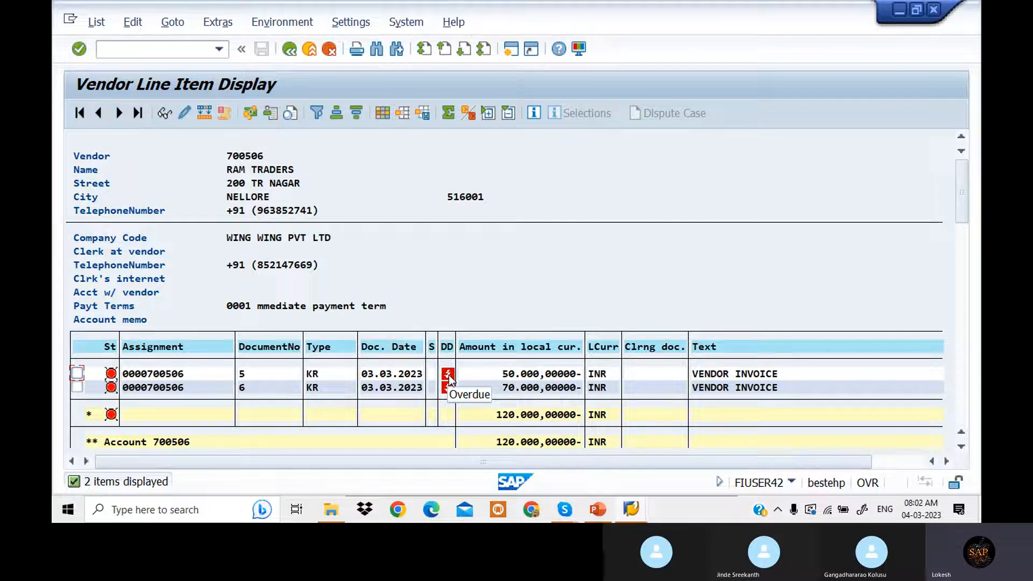
{"action": "mouse_move", "coordinate": [114, 379]}
Open a second SAP session, check the payment transaction code on the PowerPoint slide, and start transaction F-53 in the new session.
{"action": "left_click", "coordinate": [512, 50]}
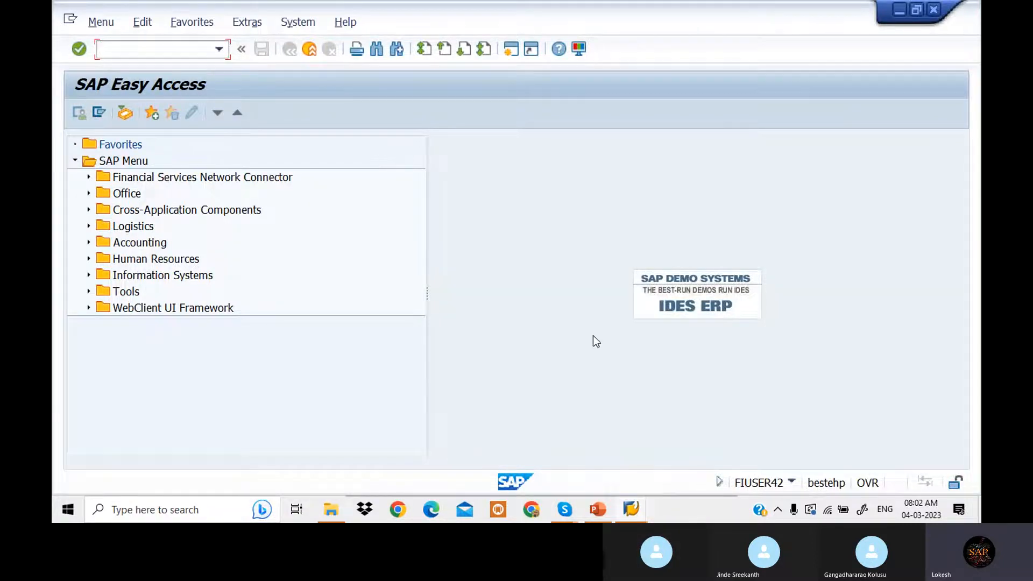
{"action": "left_click", "coordinate": [597, 509]}
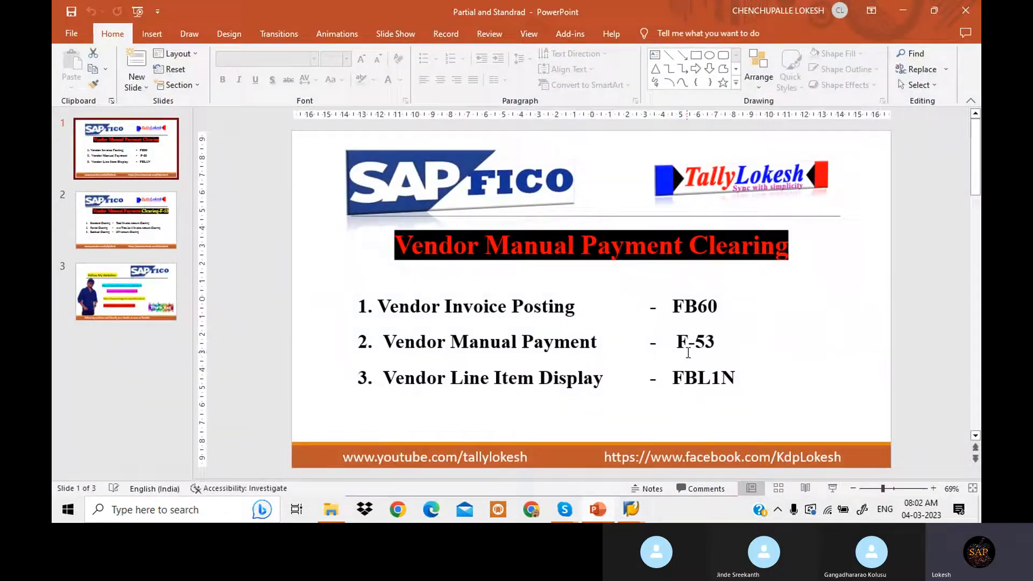
{"action": "mouse_move", "coordinate": [633, 520]}
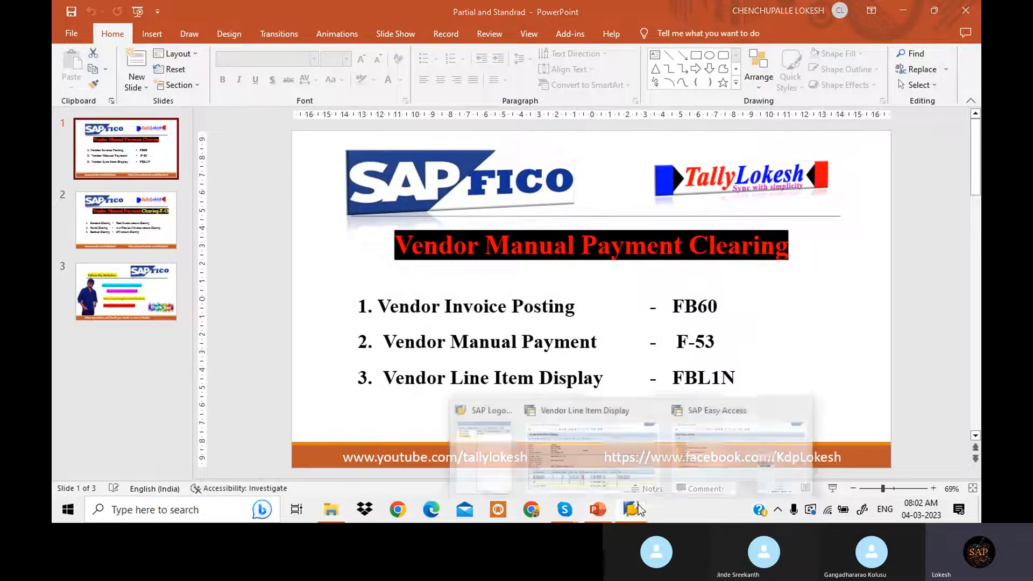
{"action": "left_click", "coordinate": [700, 465]}
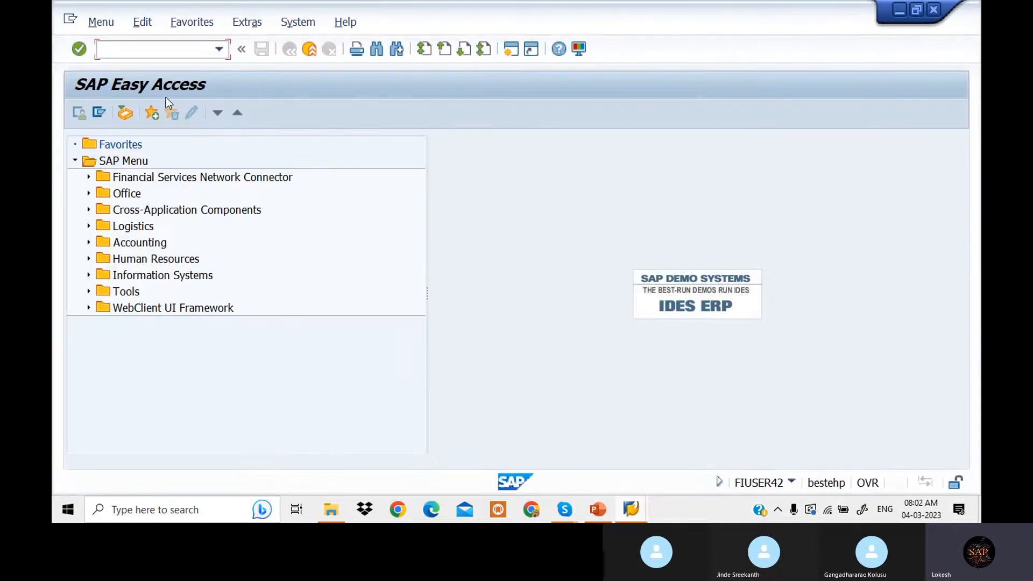
{"action": "type", "text": "F-53"}
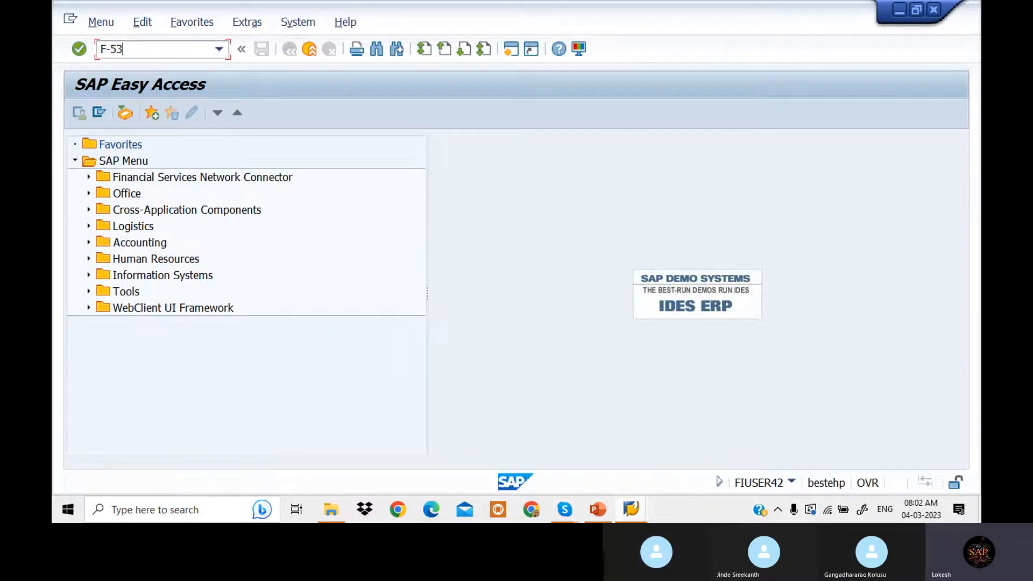
{"action": "key", "text": "Return"}
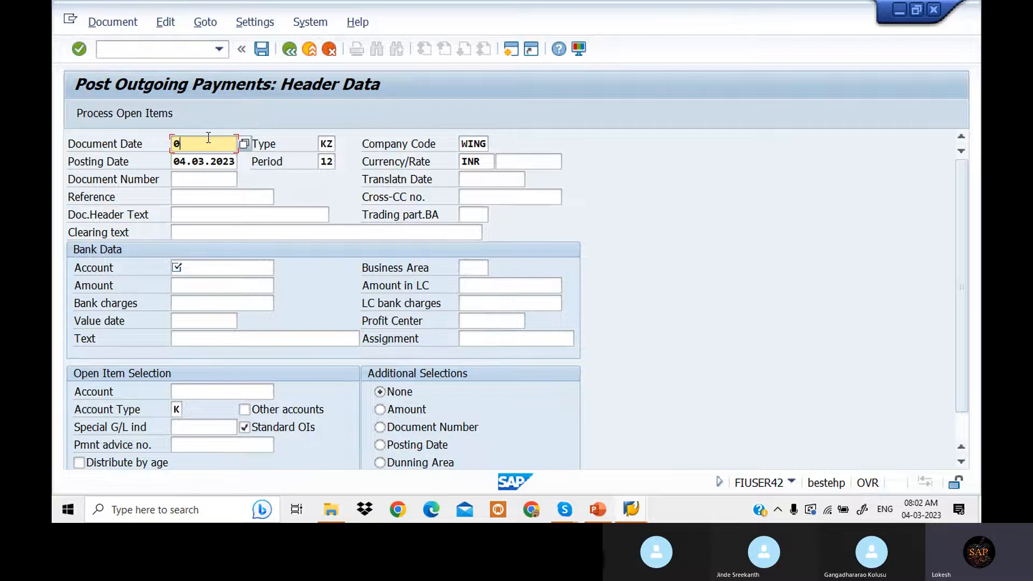
Fill the payment header with document date 04.03.2023, reference 01 and document header text Vendor Payment.
{"action": "type", "text": "04.03.2023"}
{"action": "left_click", "coordinate": [203, 195]}
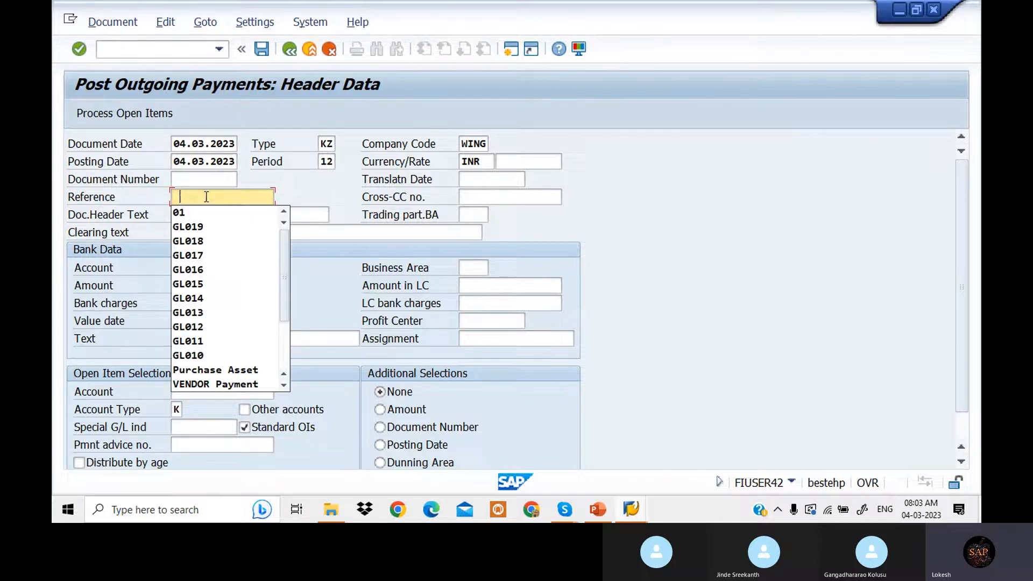
{"action": "left_click", "coordinate": [205, 197]}
{"action": "left_click", "coordinate": [208, 214]}
{"action": "left_click", "coordinate": [208, 215]}
{"action": "left_click", "coordinate": [208, 214]}
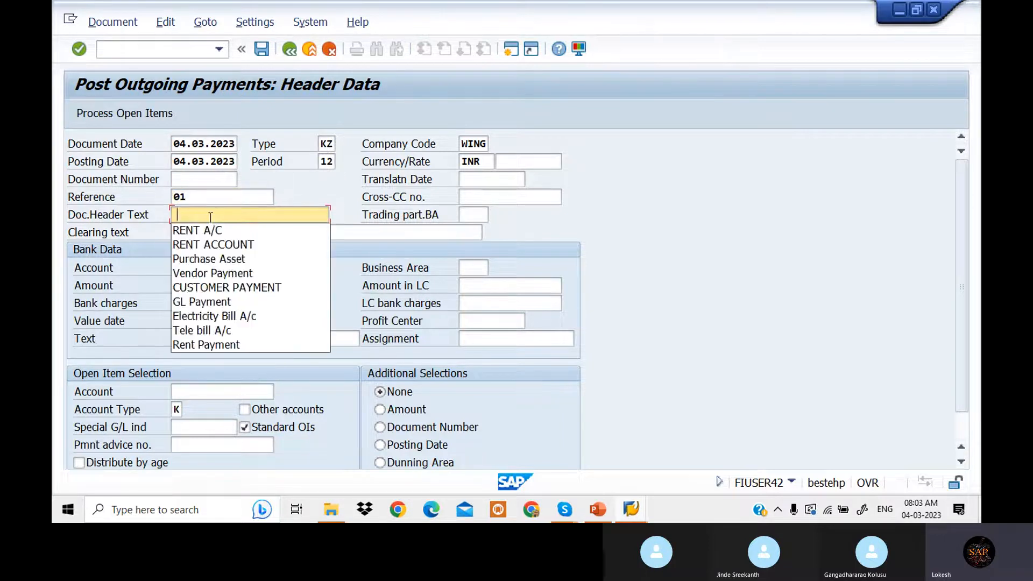
{"action": "left_click", "coordinate": [220, 273]}
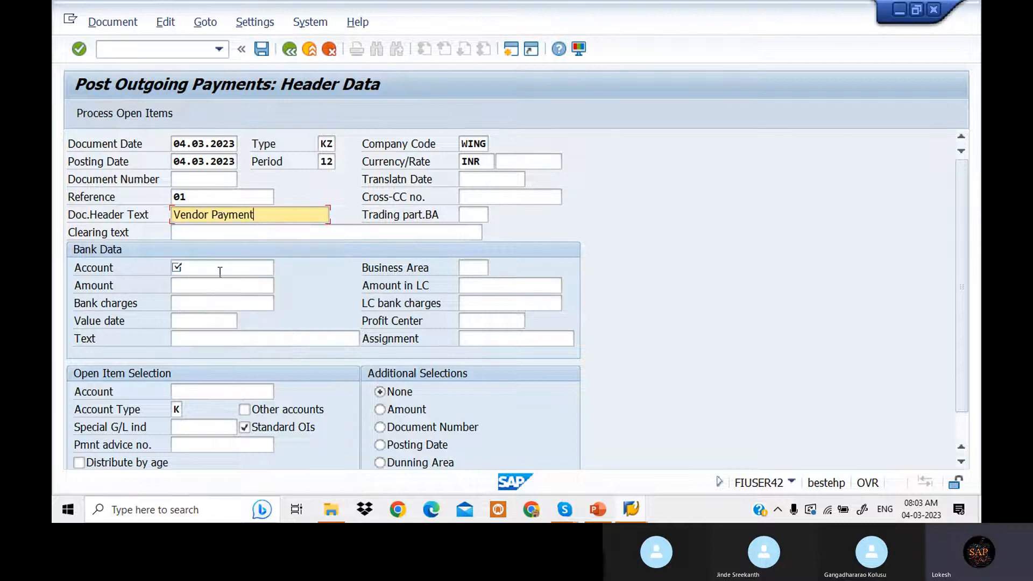
Look up the G/L accounts by description and choose Hdfc Bank A/c as the bank data account.
{"action": "left_click", "coordinate": [211, 264]}
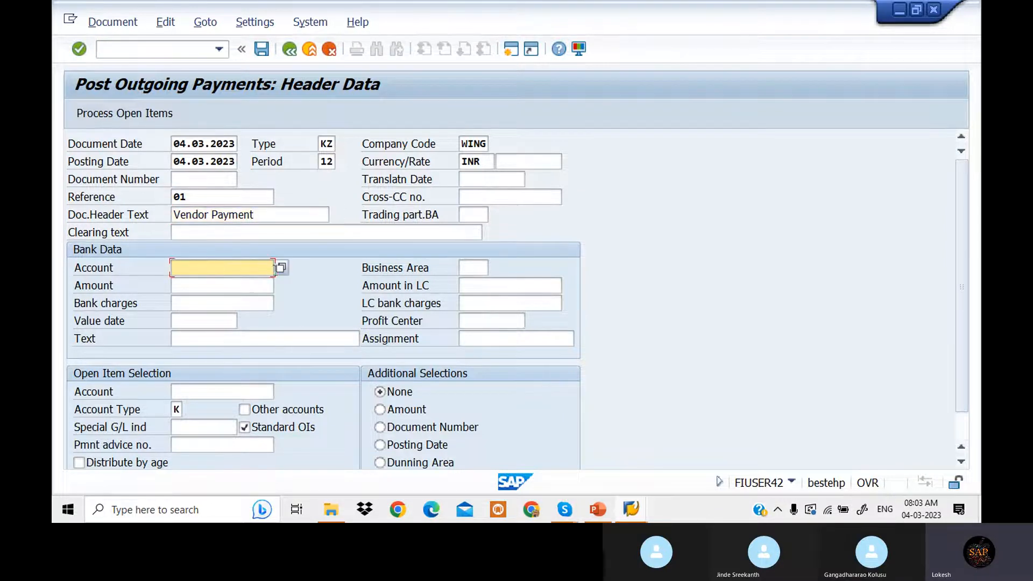
{"action": "left_click", "coordinate": [281, 268]}
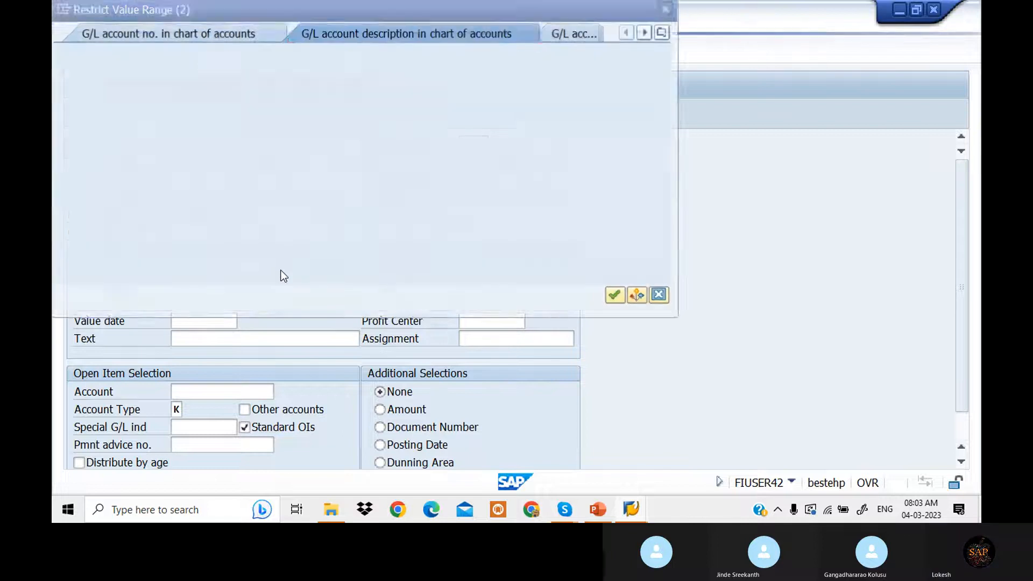
{"action": "key", "text": "Return"}
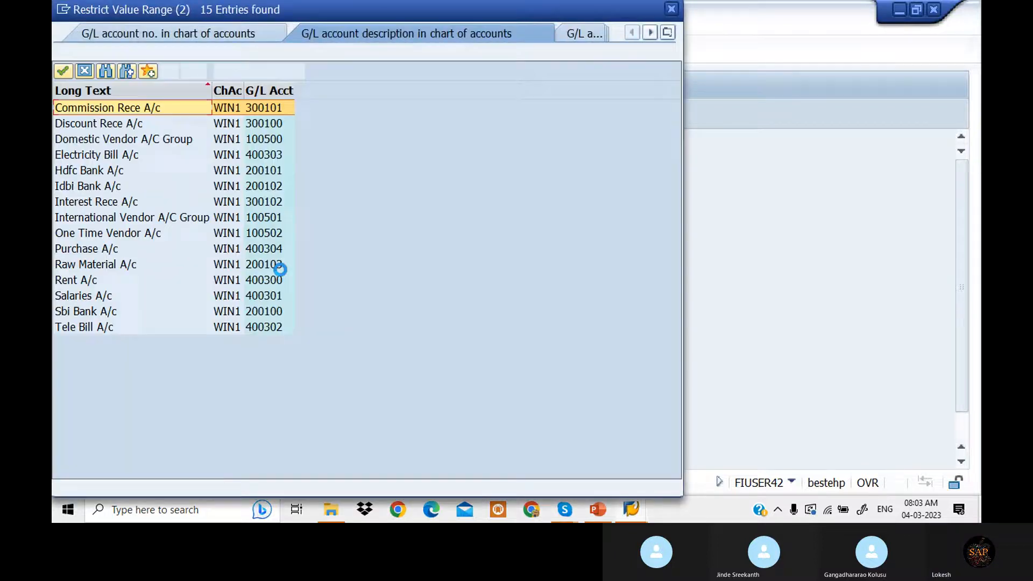
{"action": "double_click", "coordinate": [100, 171]}
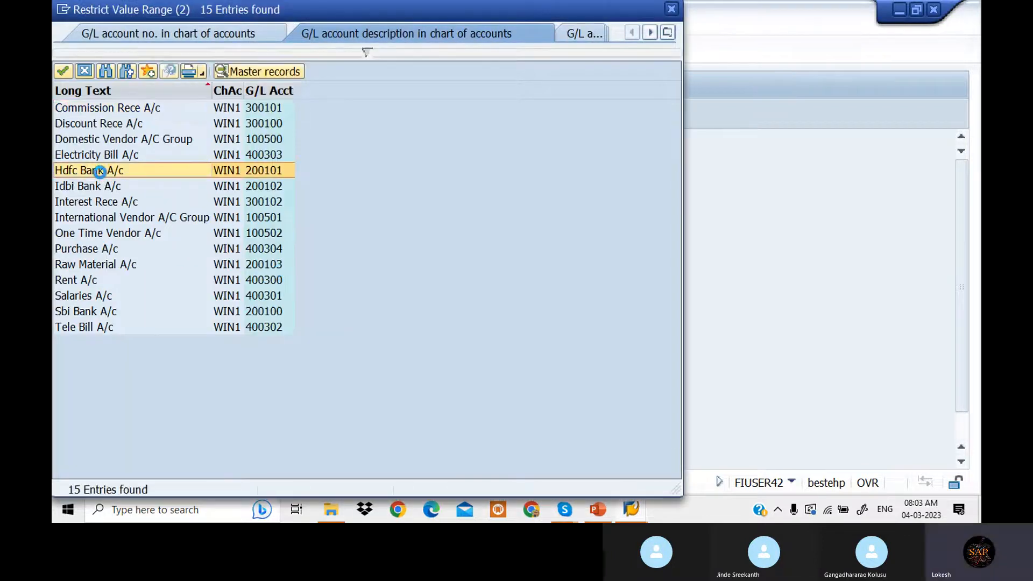
Check the open invoice amounts in the vendor line item display and set the payment's bank data amount to 50000.
{"action": "left_click", "coordinate": [195, 288]}
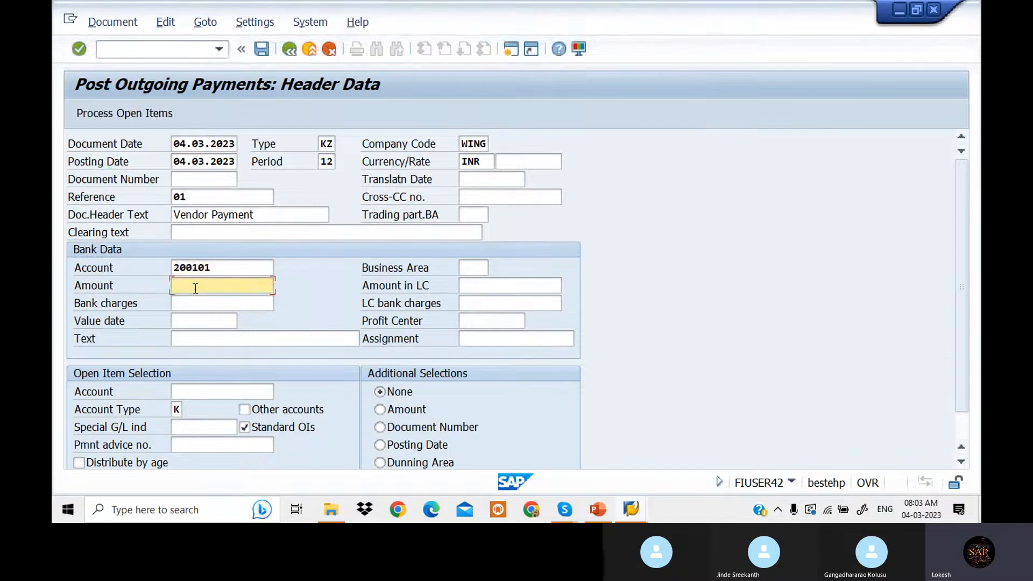
{"action": "key", "text": "alt+Tab"}
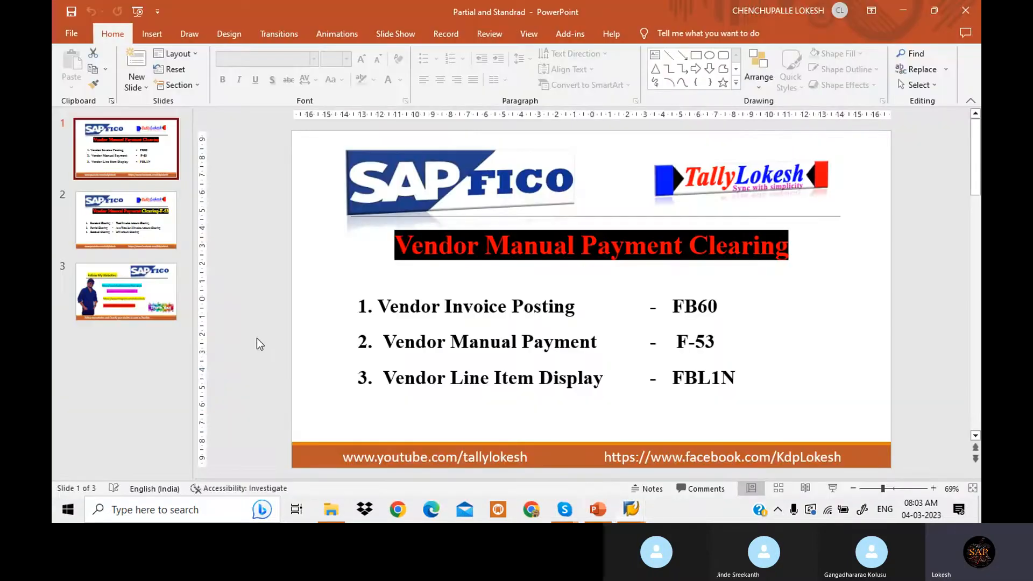
{"action": "key", "text": "alt+Tab"}
{"action": "key", "text": "Tab"}
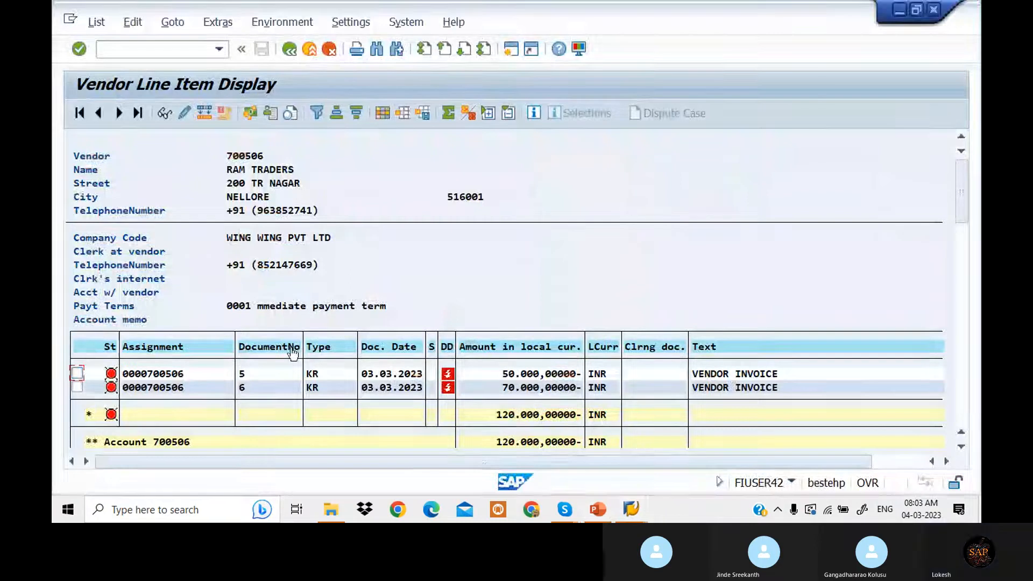
{"action": "key", "text": "alt+Tab"}
{"action": "key", "text": "Tab"}
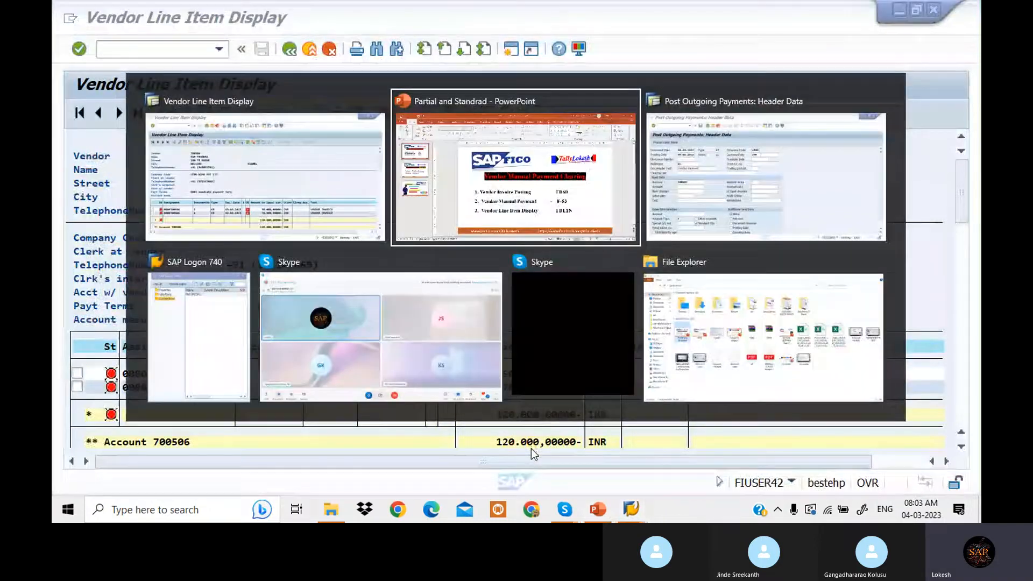
{"action": "type", "text": "5"}
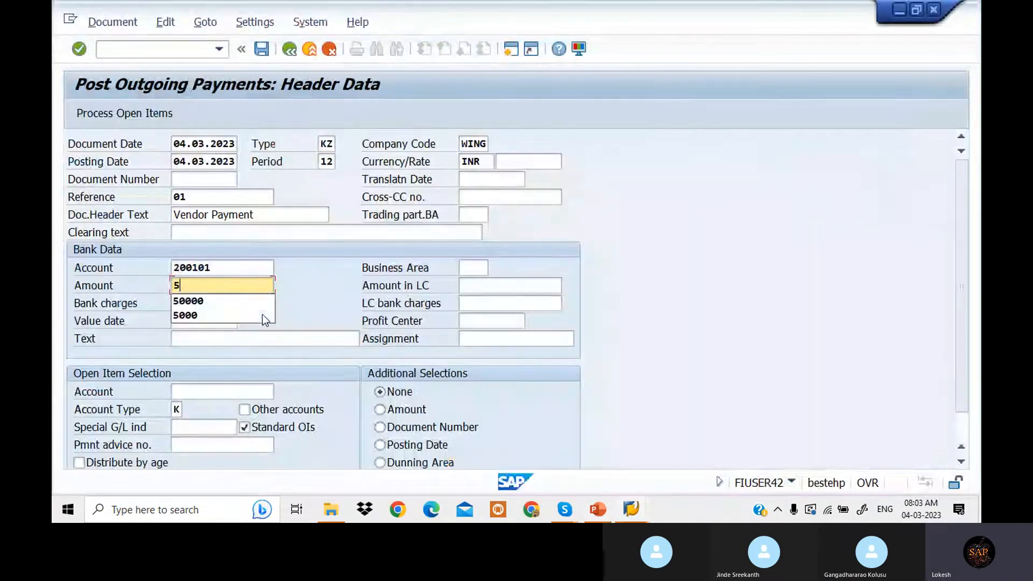
{"action": "left_click", "coordinate": [215, 301]}
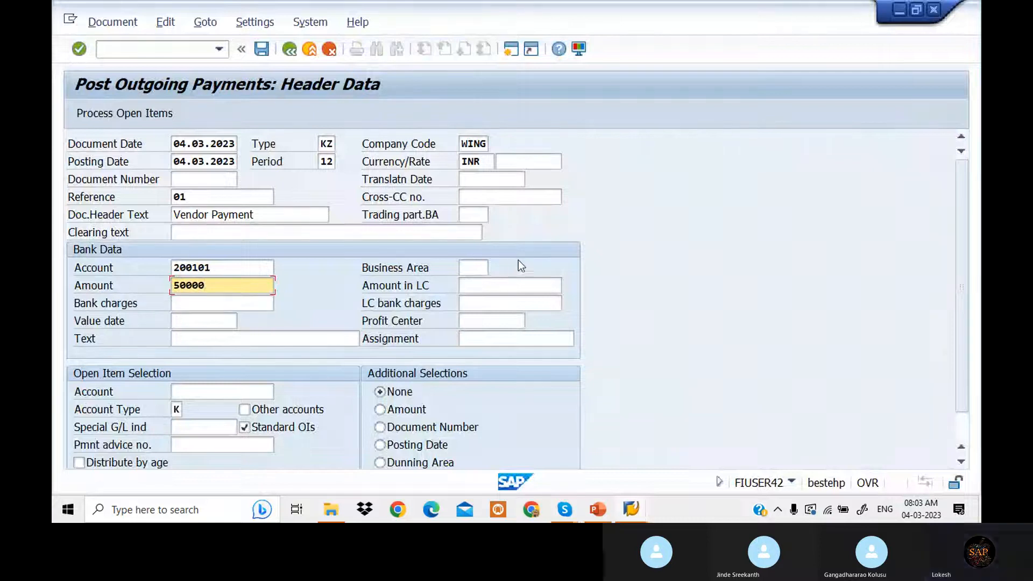
Set the business area in the bank data to WIN1.
{"action": "left_click", "coordinate": [486, 267]}
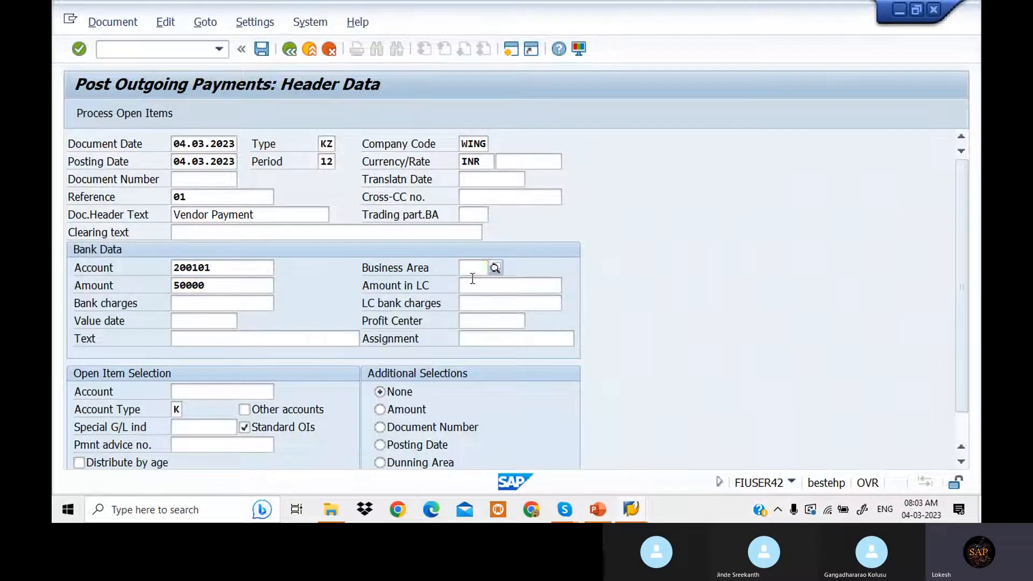
{"action": "type", "text": "WI11"}
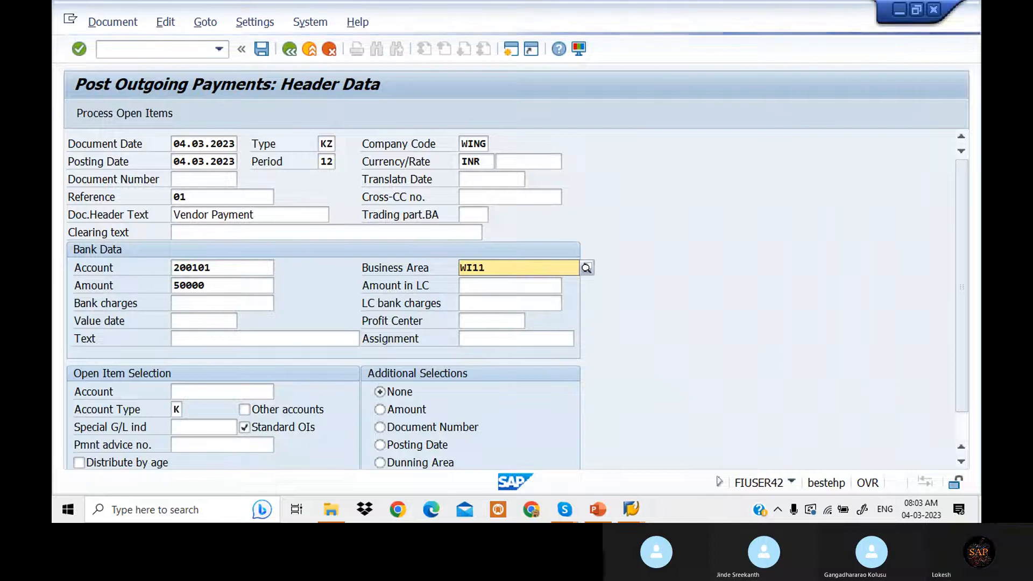
{"action": "key", "text": "BackSpace"}
{"action": "key", "text": "BackSpace"}
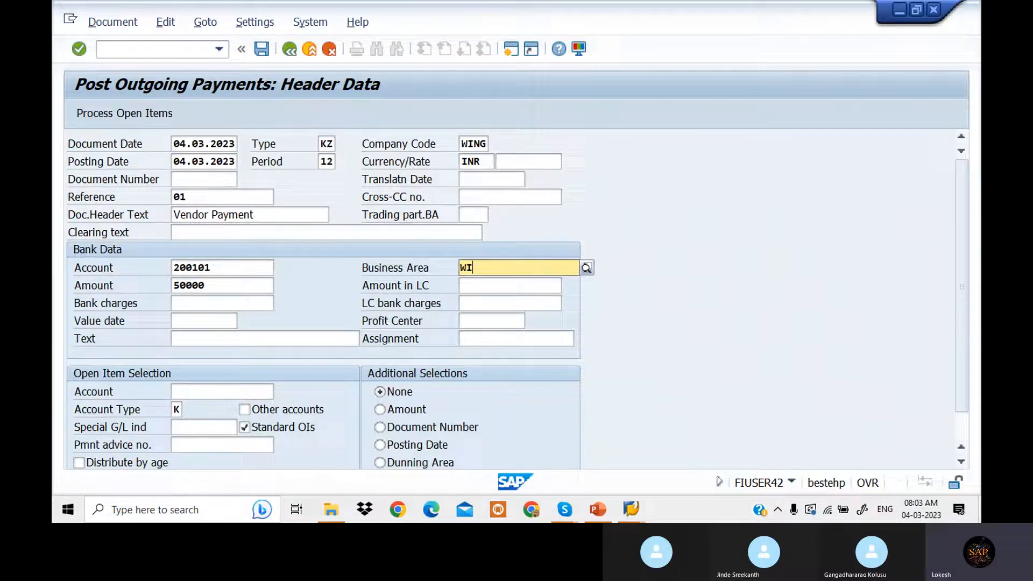
{"action": "type", "text": "N1"}
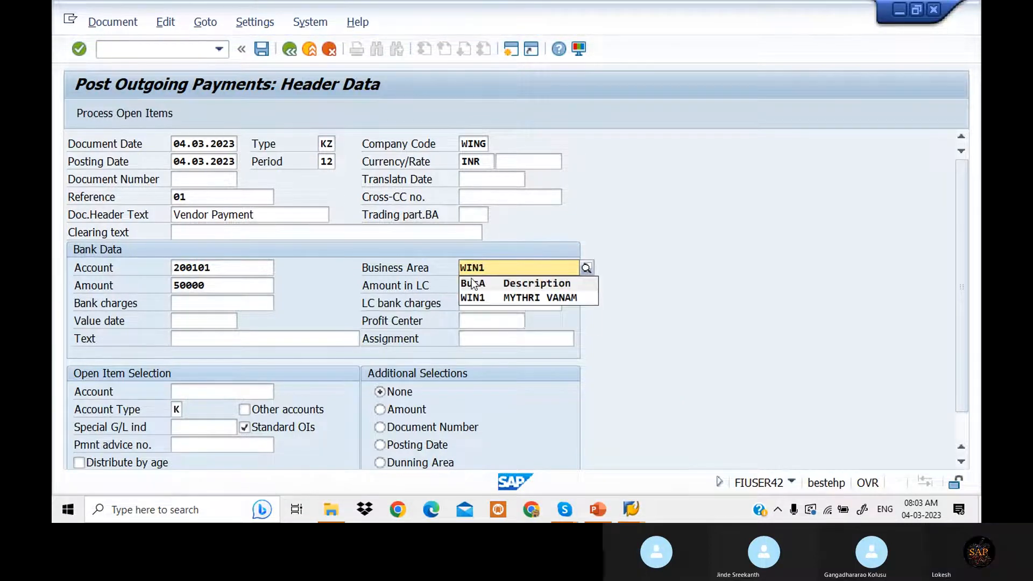
{"action": "left_click", "coordinate": [498, 309]}
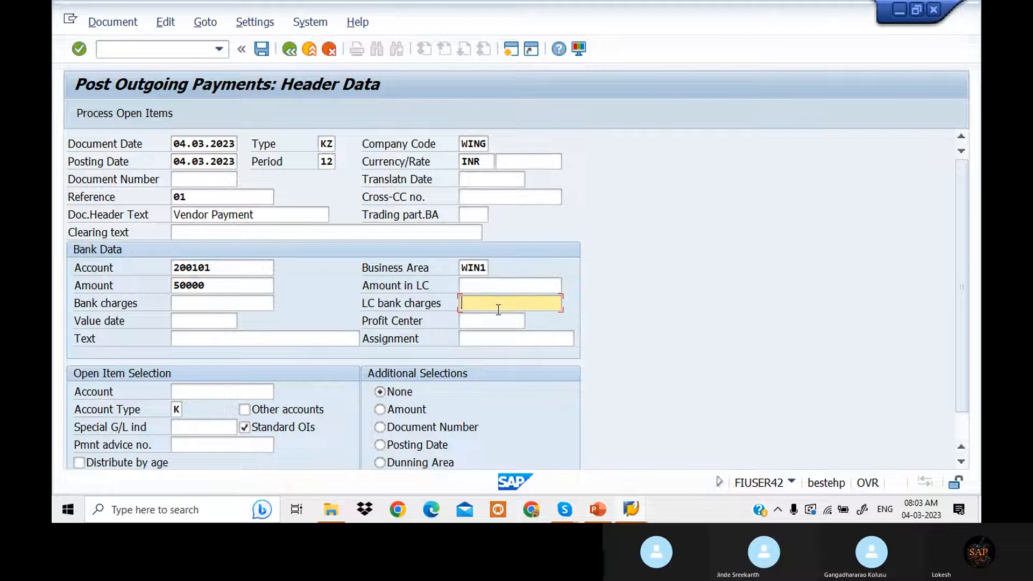
Set the bank data value date to 04.03.2023 and its text to VENDOR PAYMENT.
{"action": "left_click", "coordinate": [201, 322]}
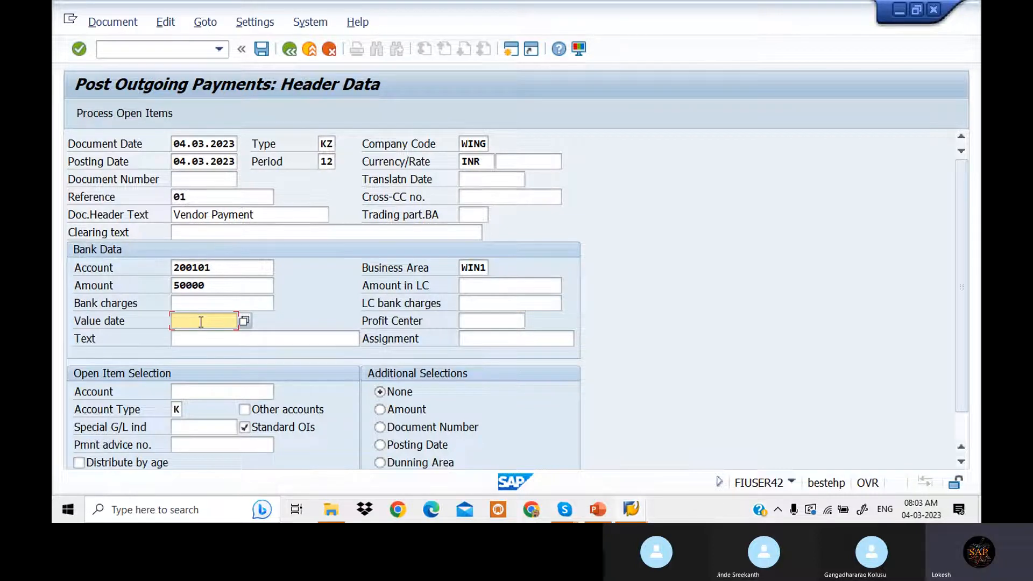
{"action": "type", "text": "04.03.2023"}
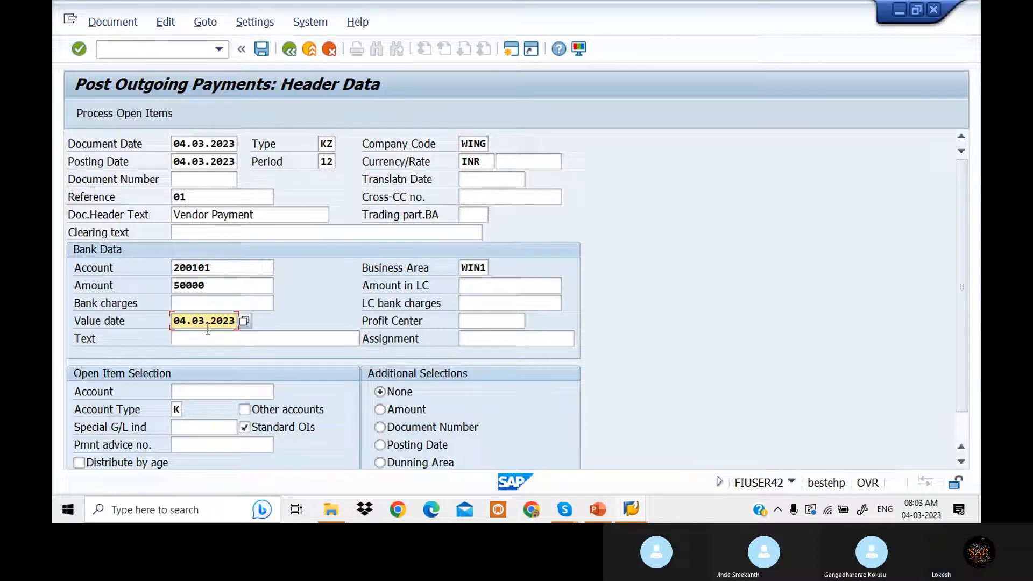
{"action": "left_click", "coordinate": [211, 344]}
{"action": "left_click", "coordinate": [211, 345]}
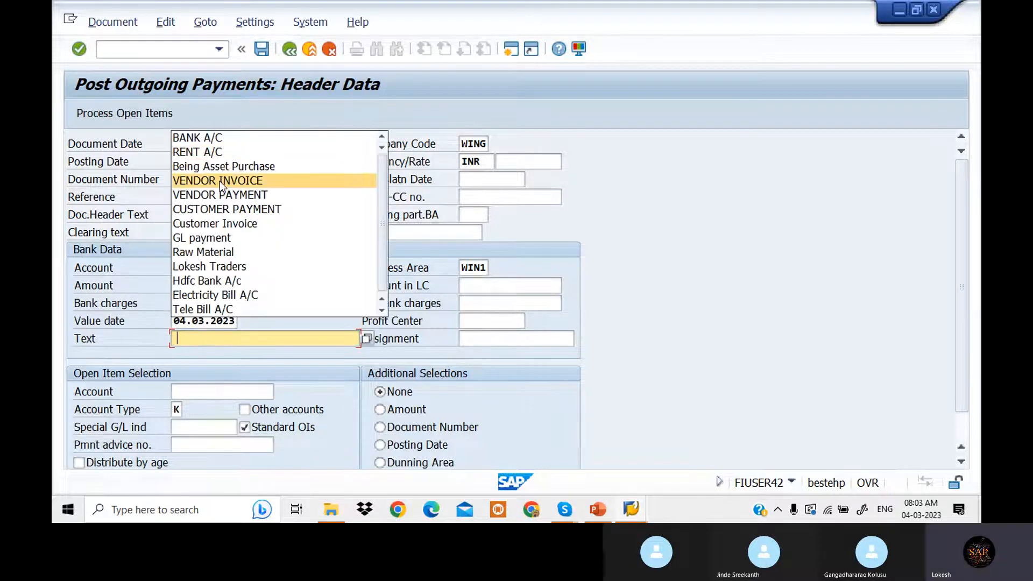
{"action": "left_click", "coordinate": [233, 195]}
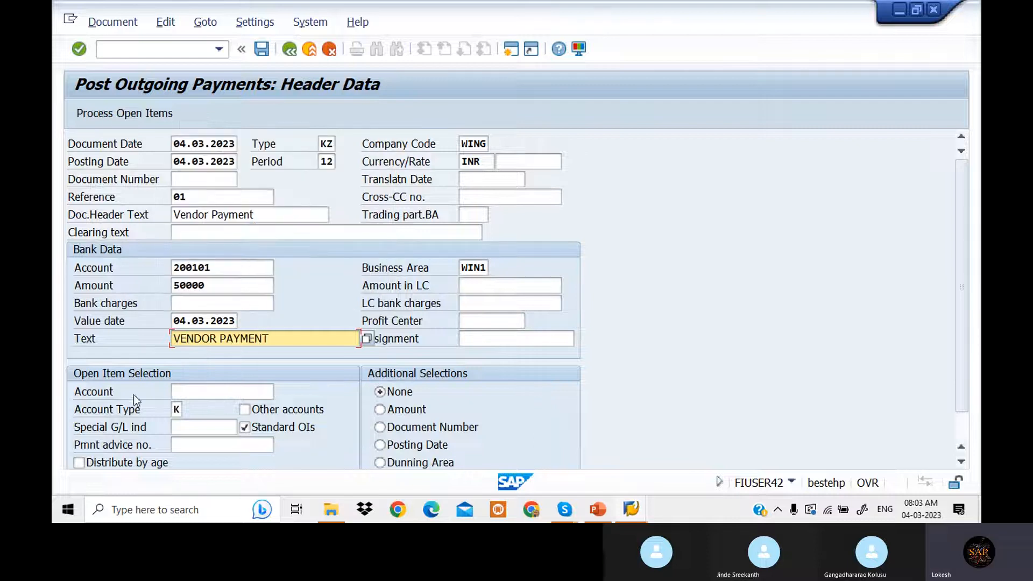
Look up vendor RAM TRADERS in company code WING as the open item account and process its open items.
{"action": "left_click", "coordinate": [253, 392]}
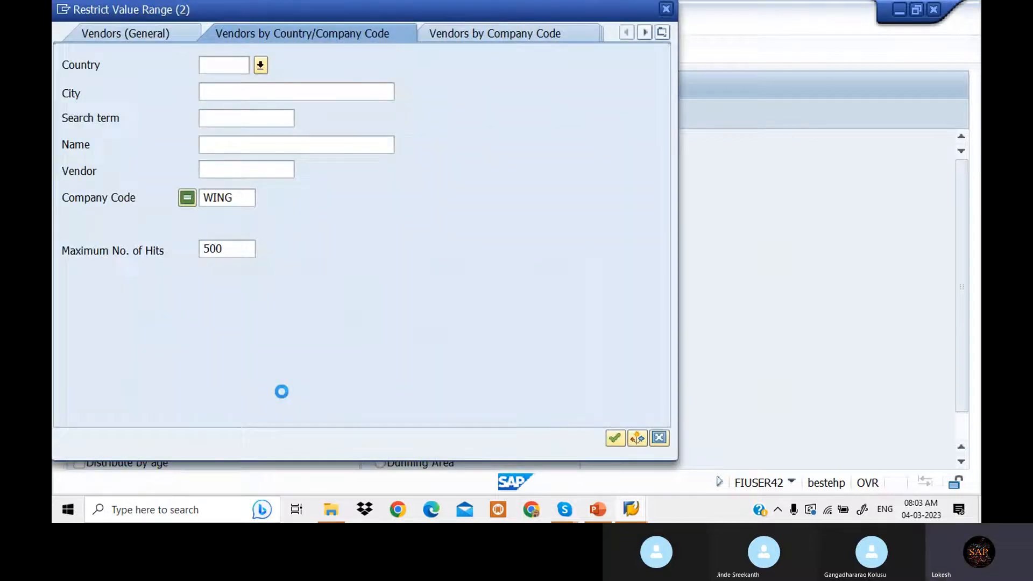
{"action": "key", "text": "Return"}
{"action": "left_click", "coordinate": [223, 143]}
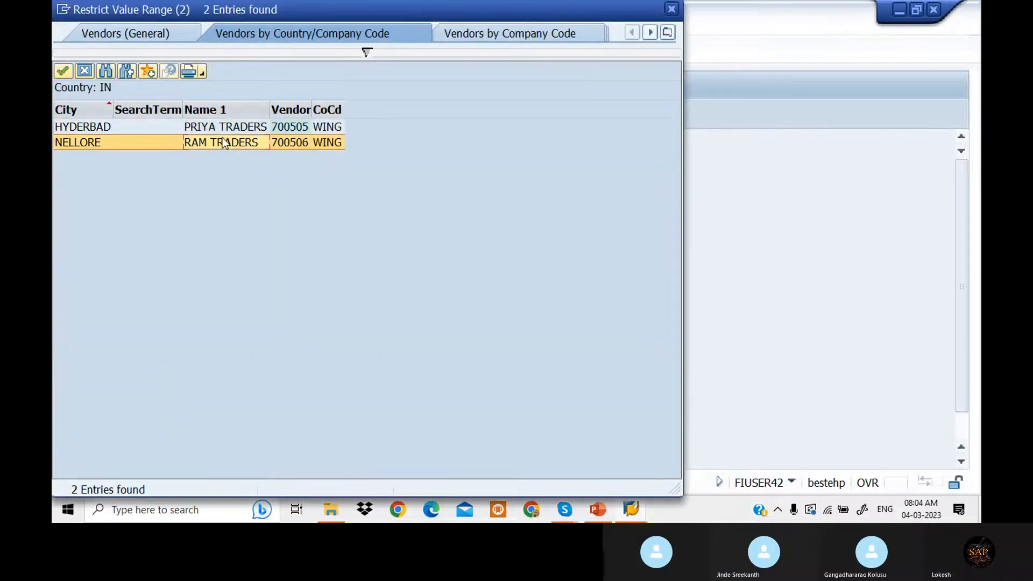
{"action": "double_click", "coordinate": [223, 142]}
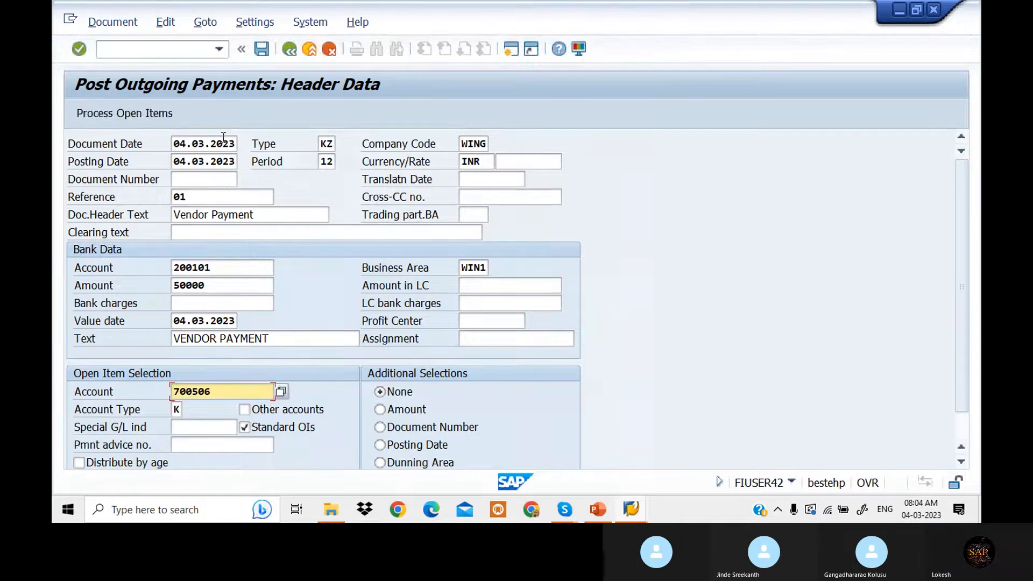
{"action": "left_click", "coordinate": [120, 114]}
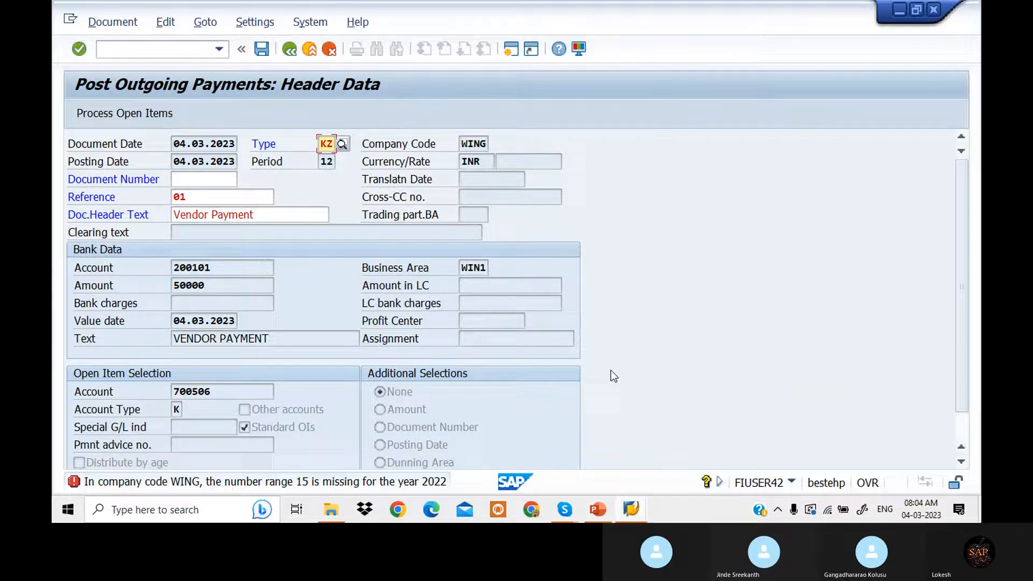
{"action": "mouse_move", "coordinate": [598, 512]}
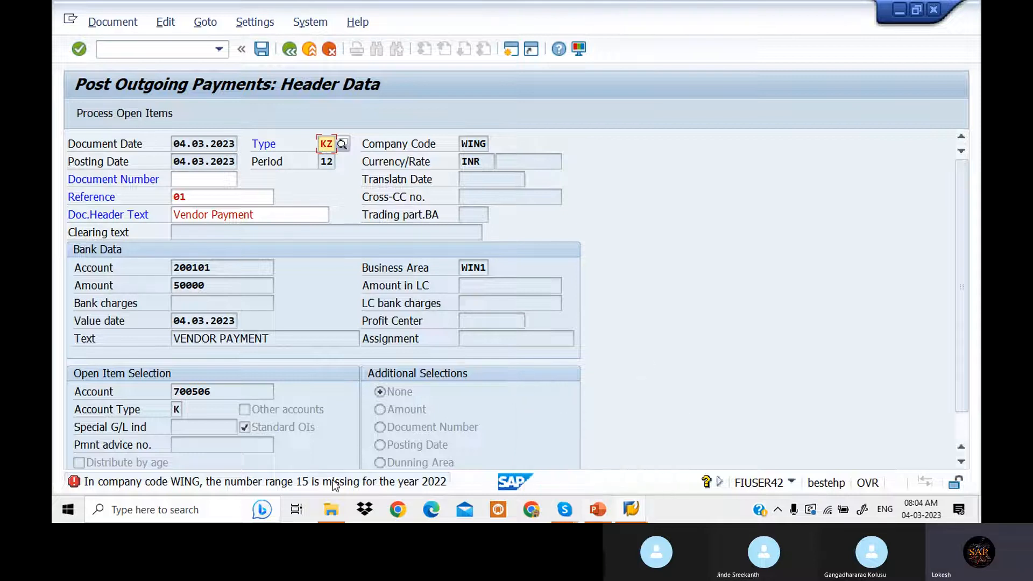
{"action": "left_click", "coordinate": [602, 514]}
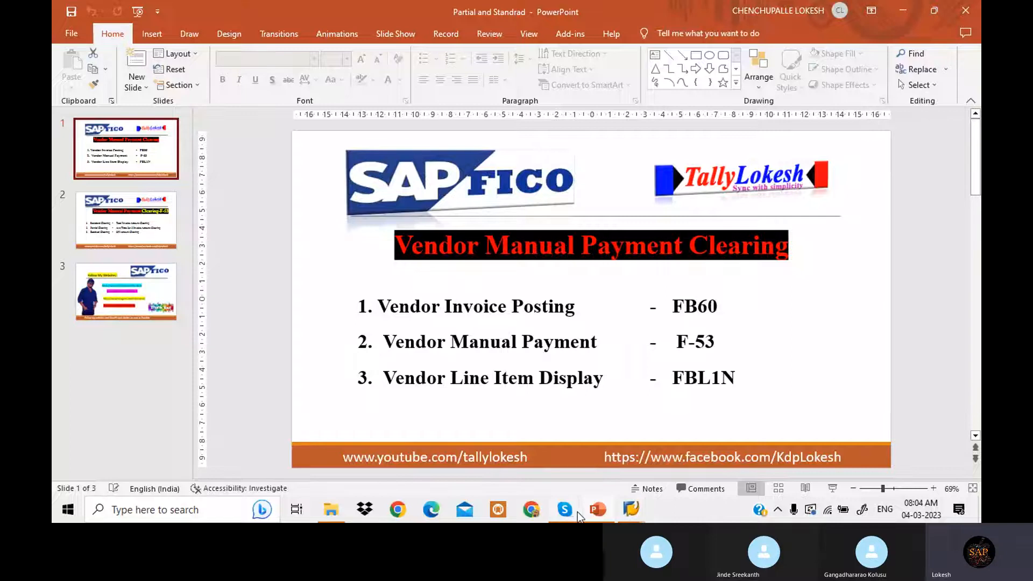
{"action": "mouse_move", "coordinate": [571, 510]}
{"action": "left_click", "coordinate": [567, 467]}
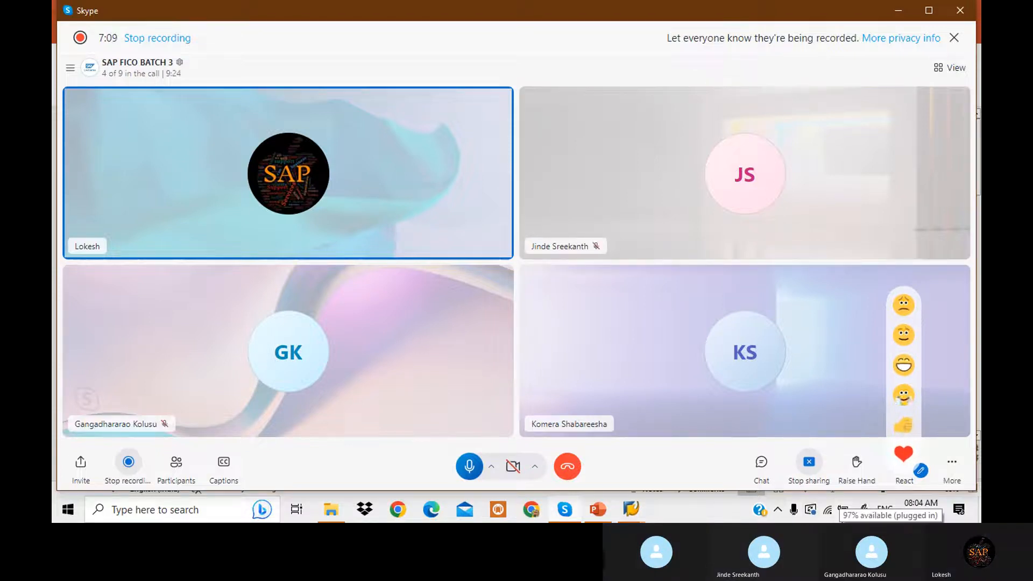
{"action": "left_click", "coordinate": [629, 506]}
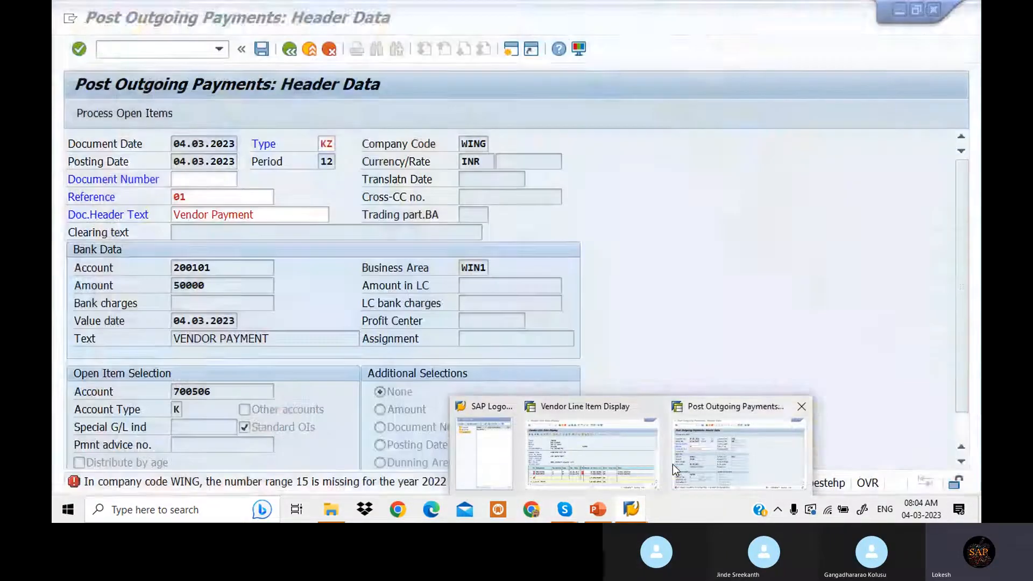
{"action": "left_click", "coordinate": [673, 463]}
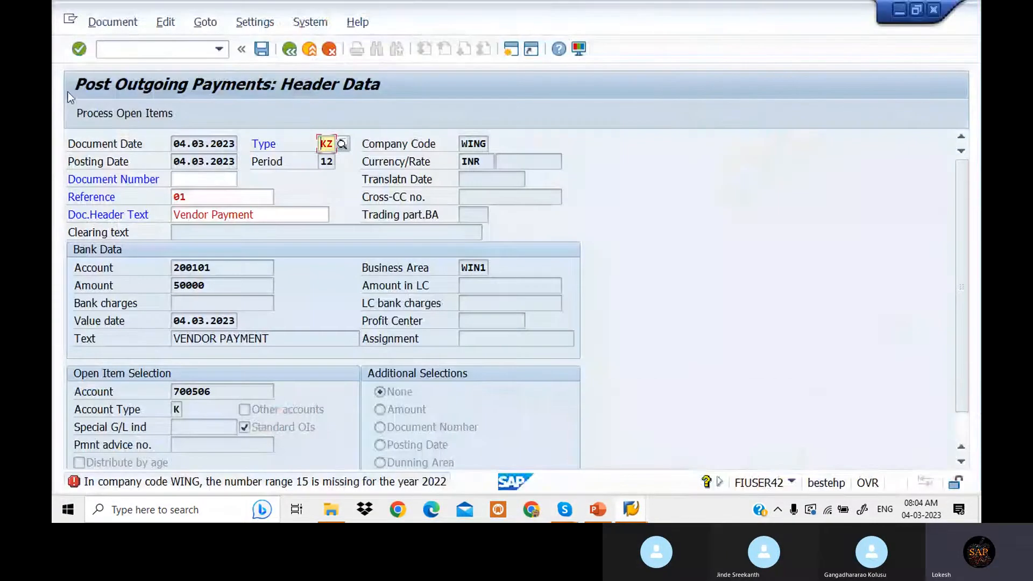
Start transaction FBN1 in place of the payment entry and open the document number intervals of company code WING for editing.
{"action": "left_click", "coordinate": [145, 50]}
{"action": "type", "text": "/"}
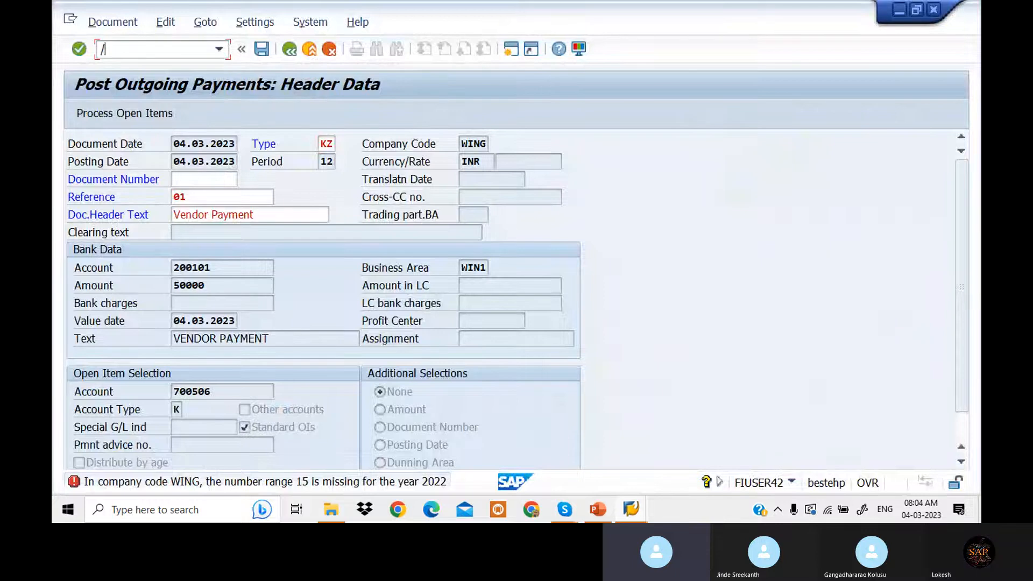
{"action": "type", "text": "NFN"}
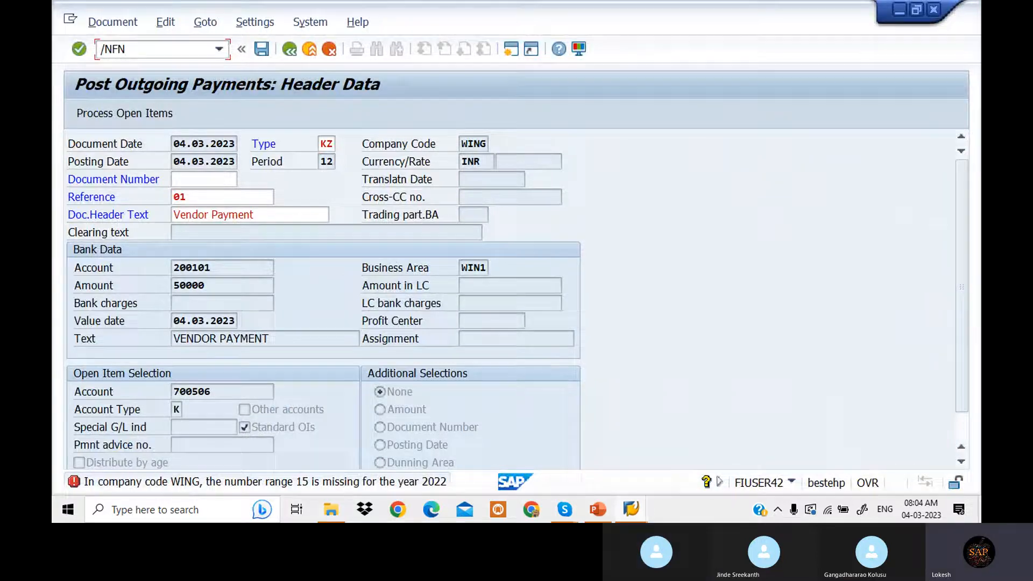
{"action": "key", "text": "BackSpace"}
{"action": "type", "text": "BN1"}
{"action": "key", "text": "Return"}
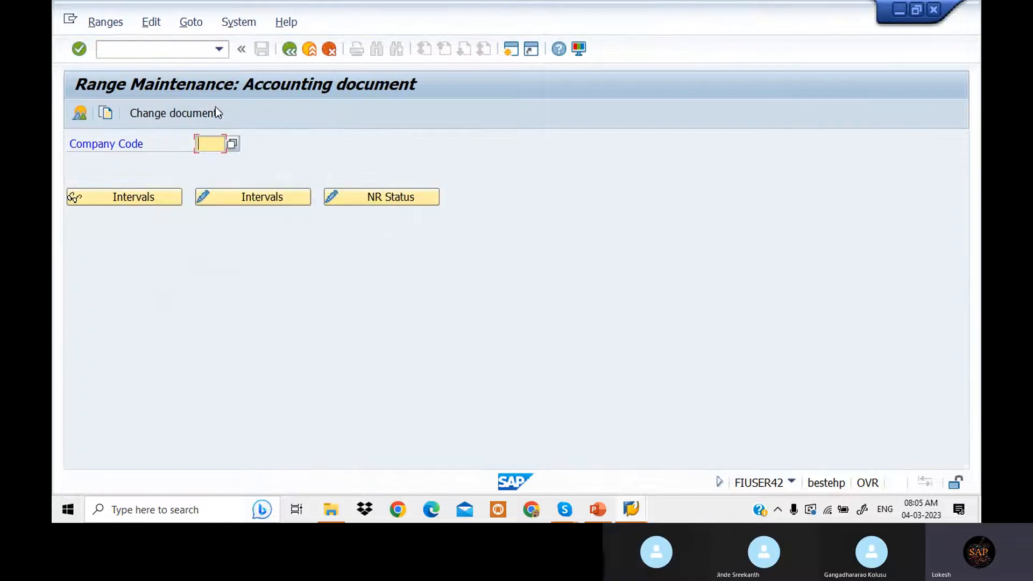
{"action": "key", "text": "BackSpace"}
{"action": "left_click", "coordinate": [226, 162]}
{"action": "left_click", "coordinate": [255, 192]}
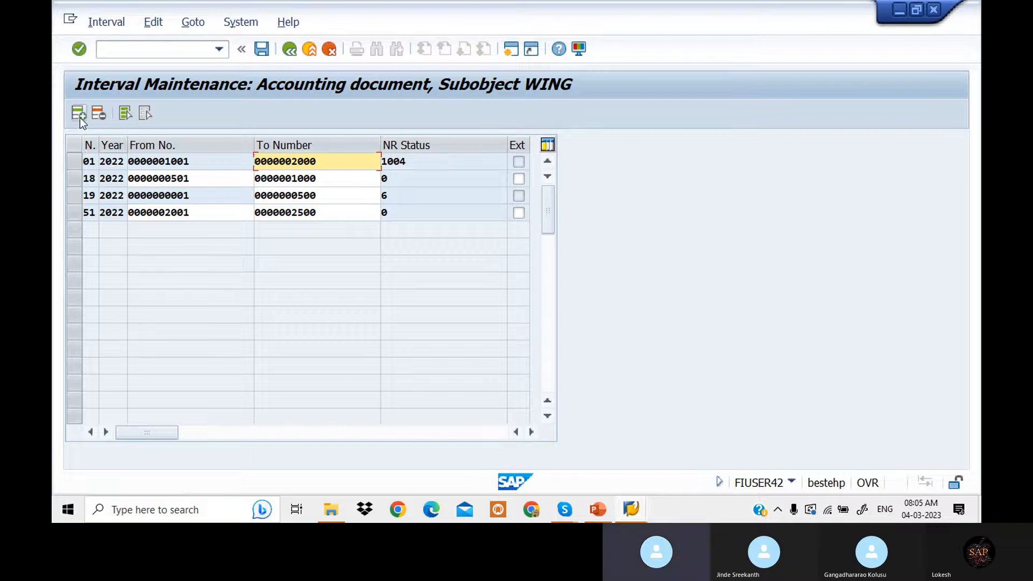
Insert a new number range interval 15 for the year 2022.
{"action": "type", "text": "15"}
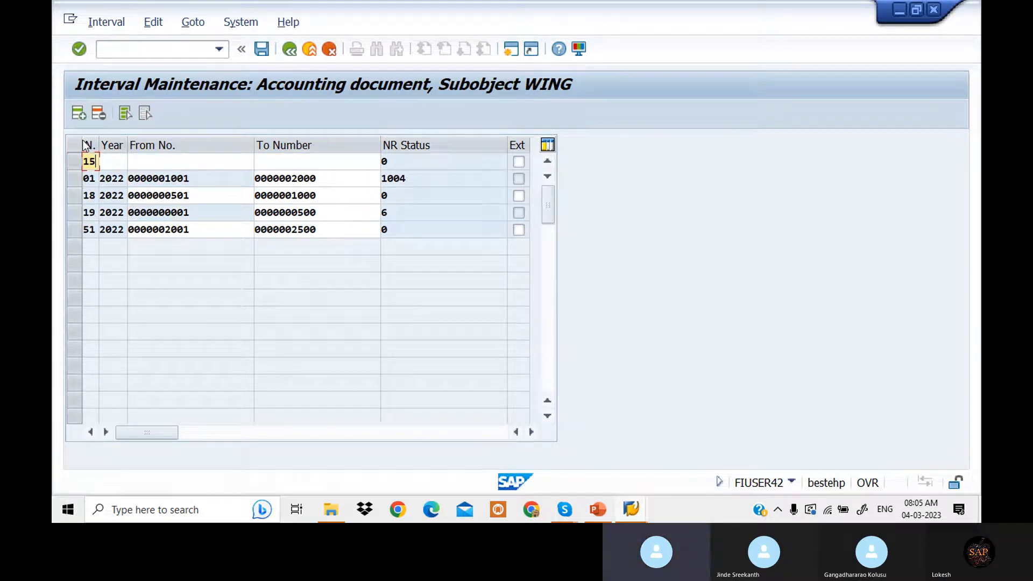
{"action": "key", "text": "Tab"}
{"action": "type", "text": "22"}
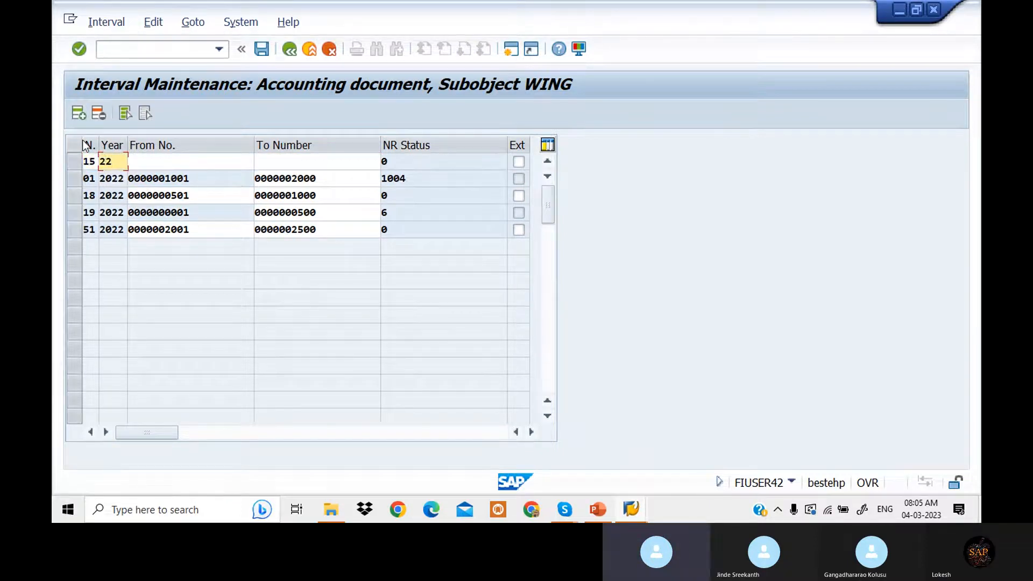
{"action": "key", "text": "BackSpace"}
{"action": "type", "text": "022"}
{"action": "key", "text": "Tab"}
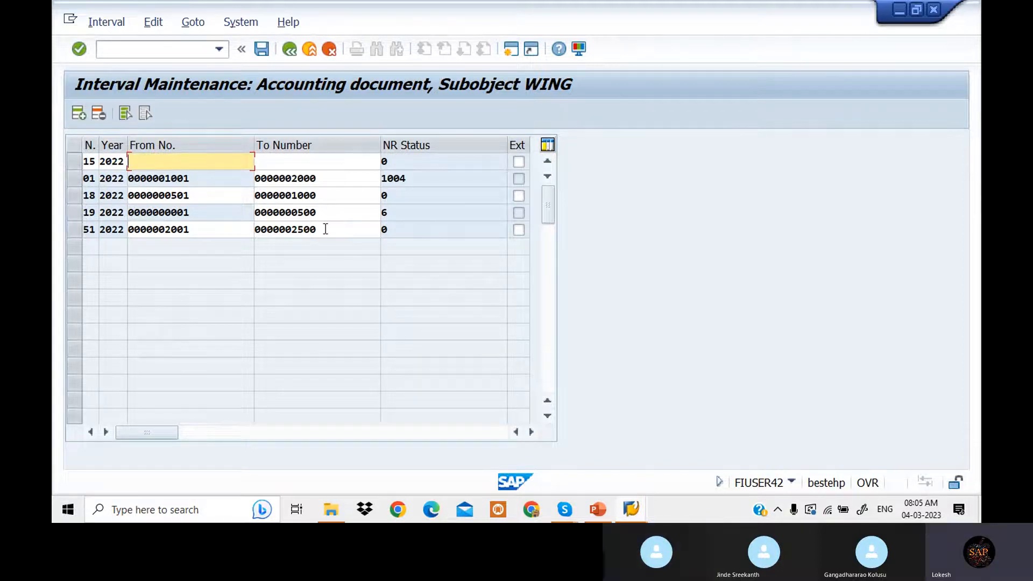
Set number range interval 15 to run from 2501 to 3000 and save the intervals, accepting the transport notice.
{"action": "type", "text": "5"}
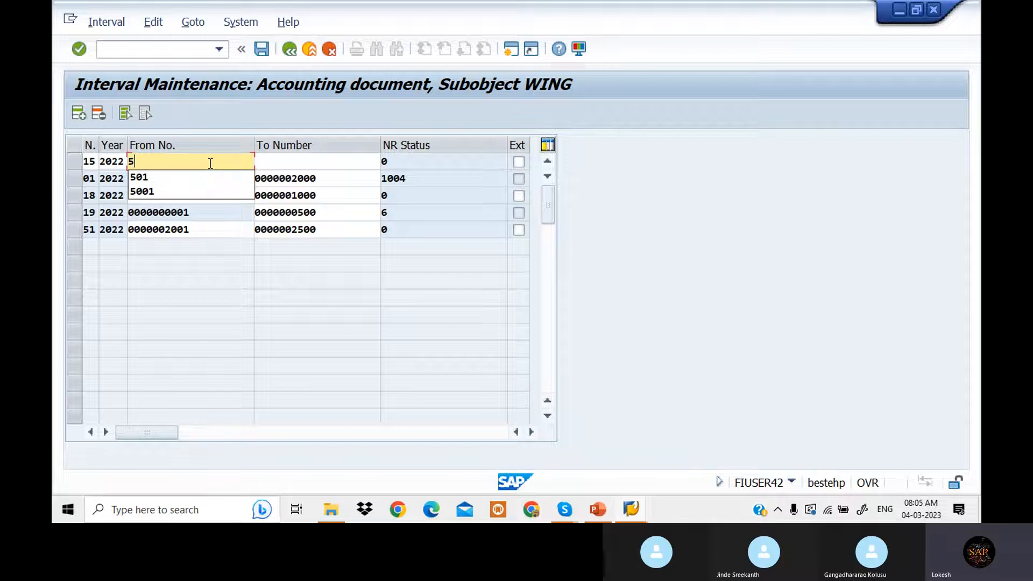
{"action": "key", "text": "BackSpace"}
{"action": "type", "text": "2501"}
{"action": "key", "text": "Tab"}
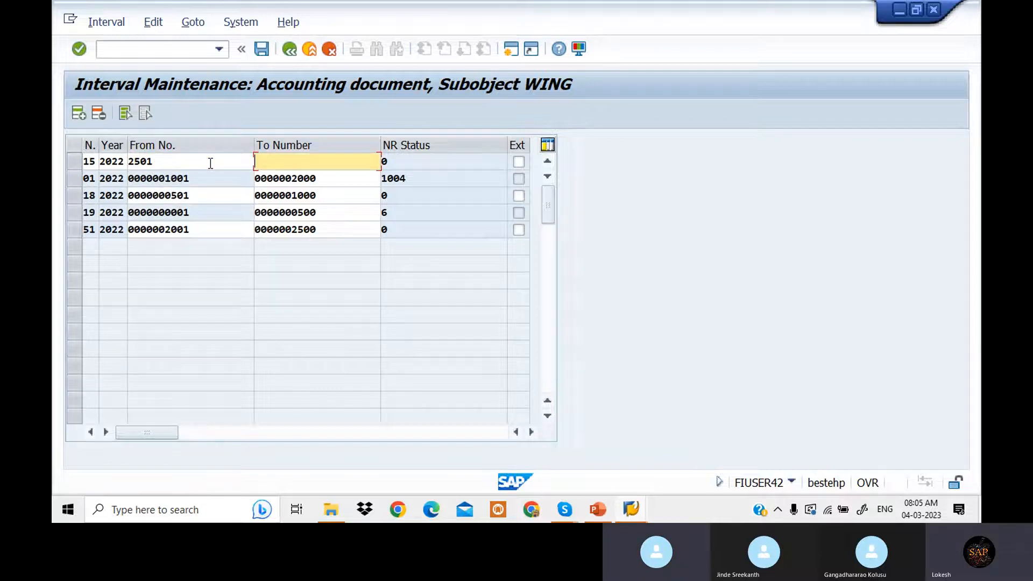
{"action": "type", "text": "3000"}
{"action": "key", "text": "Tab"}
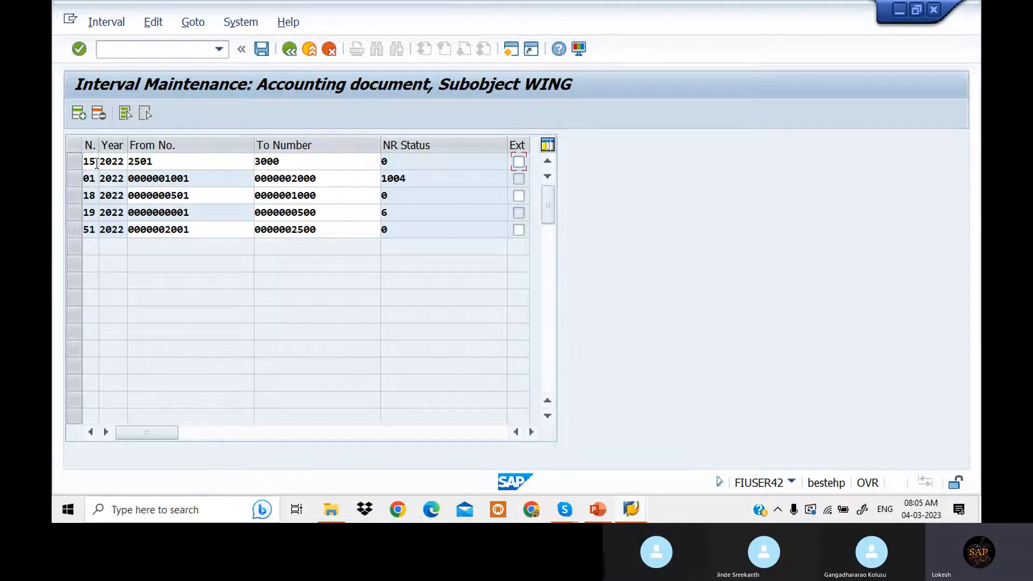
{"action": "left_click", "coordinate": [260, 50]}
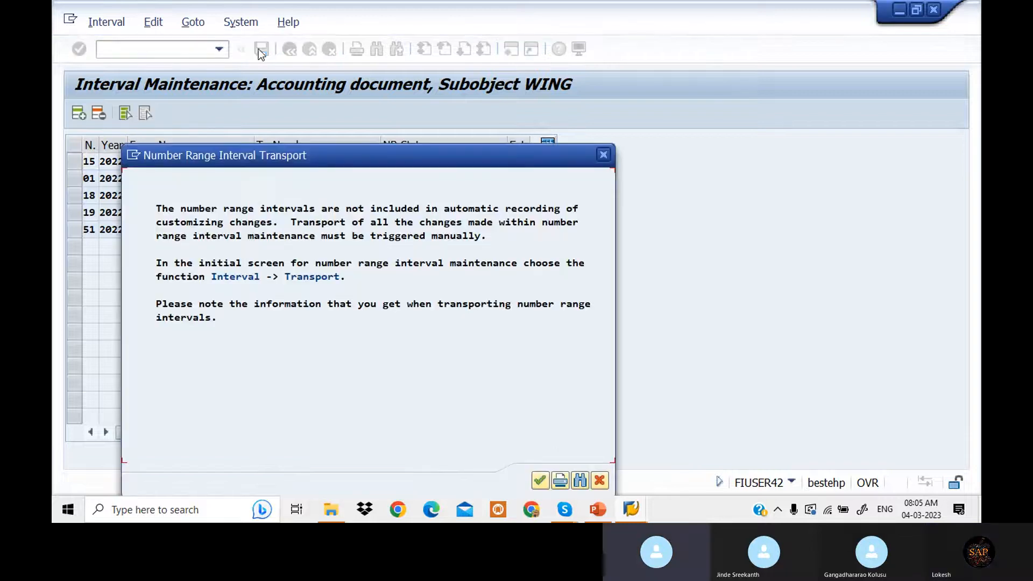
{"action": "left_click", "coordinate": [541, 480]}
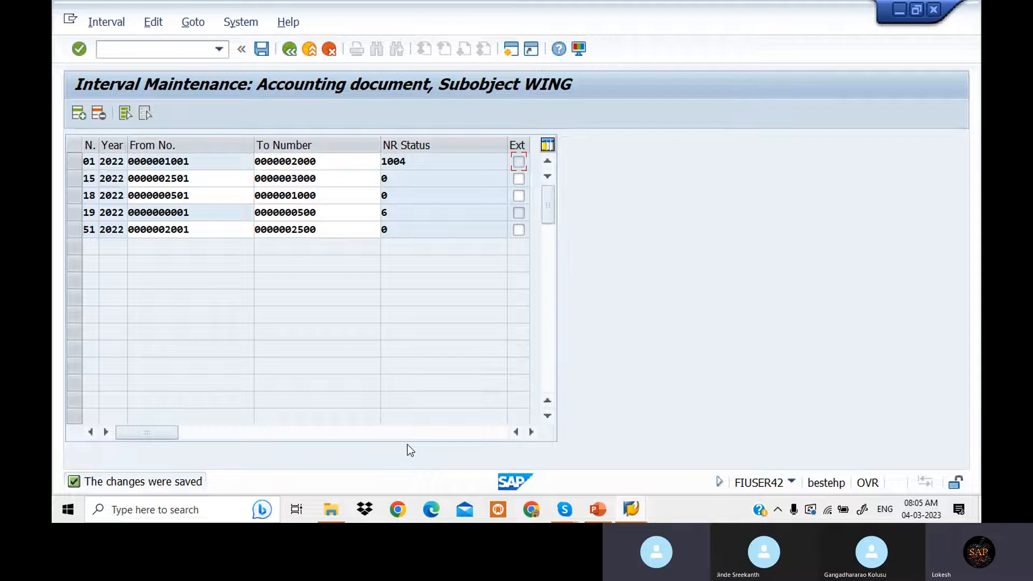
Start transaction F-53 and fill the payment header with document date 04.03.2023, reference 01 and header text Vendor Payment.
{"action": "left_click", "coordinate": [133, 51]}
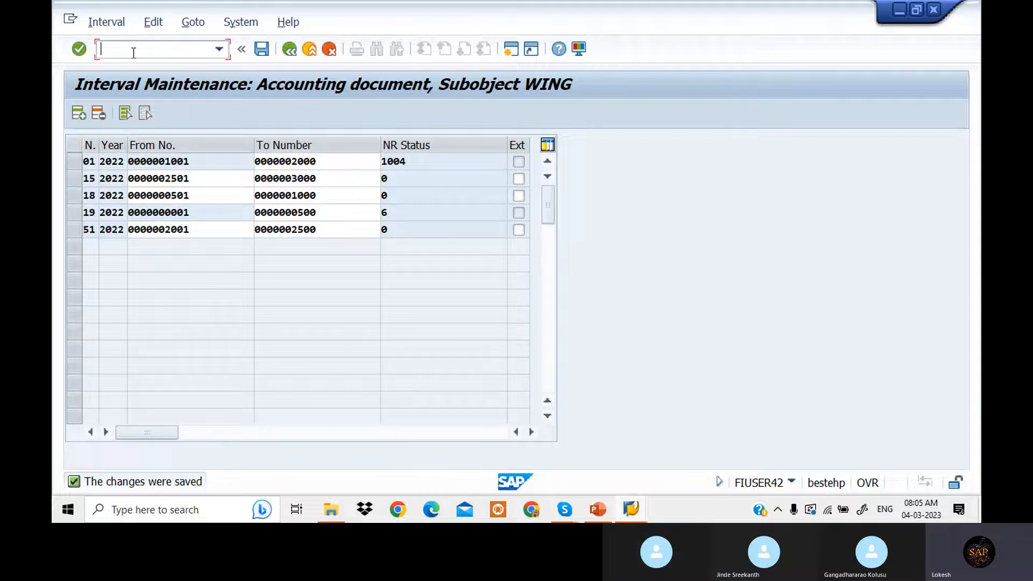
{"action": "type", "text": "/NF-"}
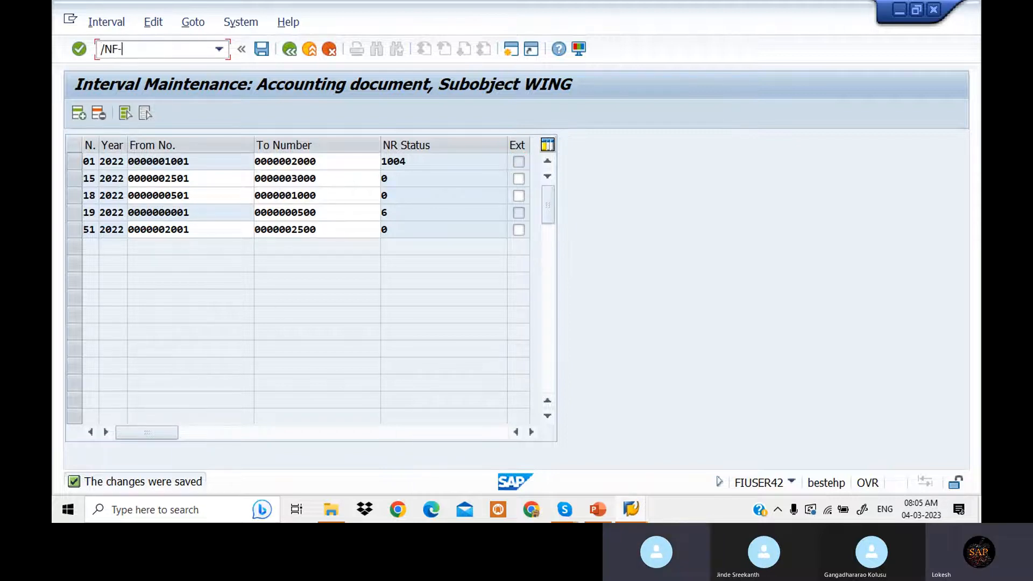
{"action": "type", "text": "53"}
{"action": "key", "text": "Return"}
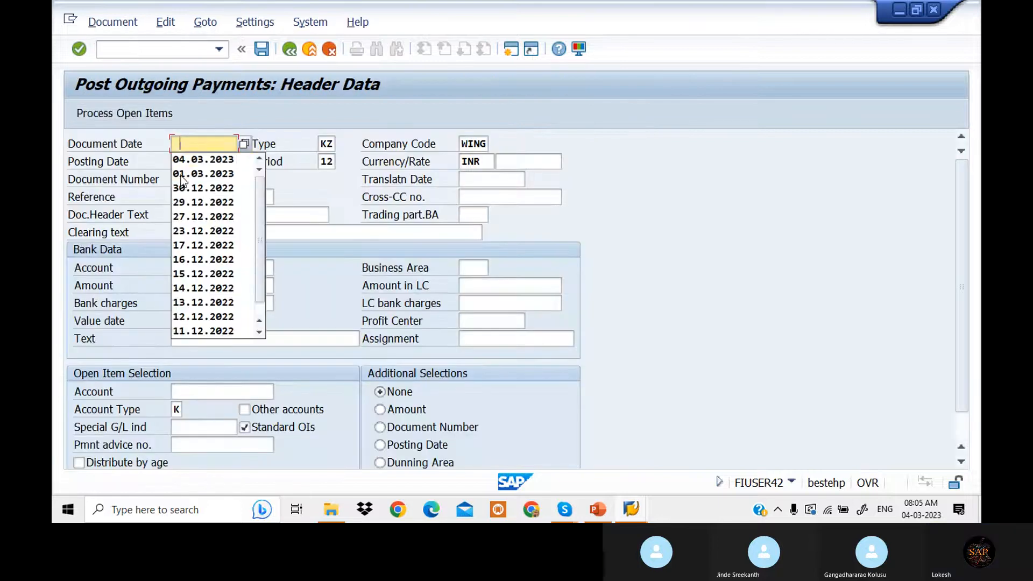
{"action": "left_click", "coordinate": [212, 160]}
{"action": "left_click", "coordinate": [219, 198]}
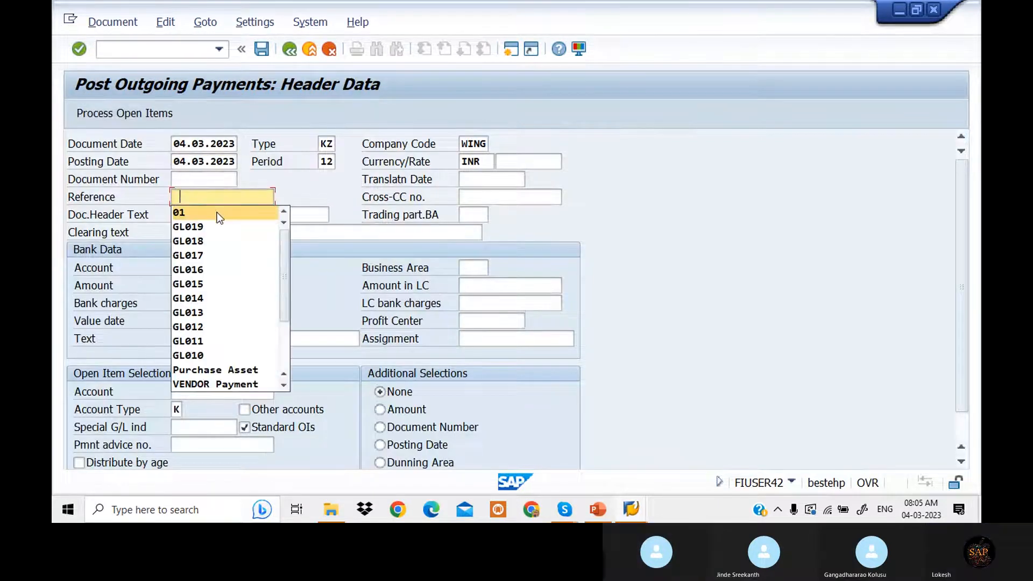
{"action": "left_click", "coordinate": [218, 215]}
{"action": "left_click", "coordinate": [215, 219]}
{"action": "left_click", "coordinate": [218, 231]}
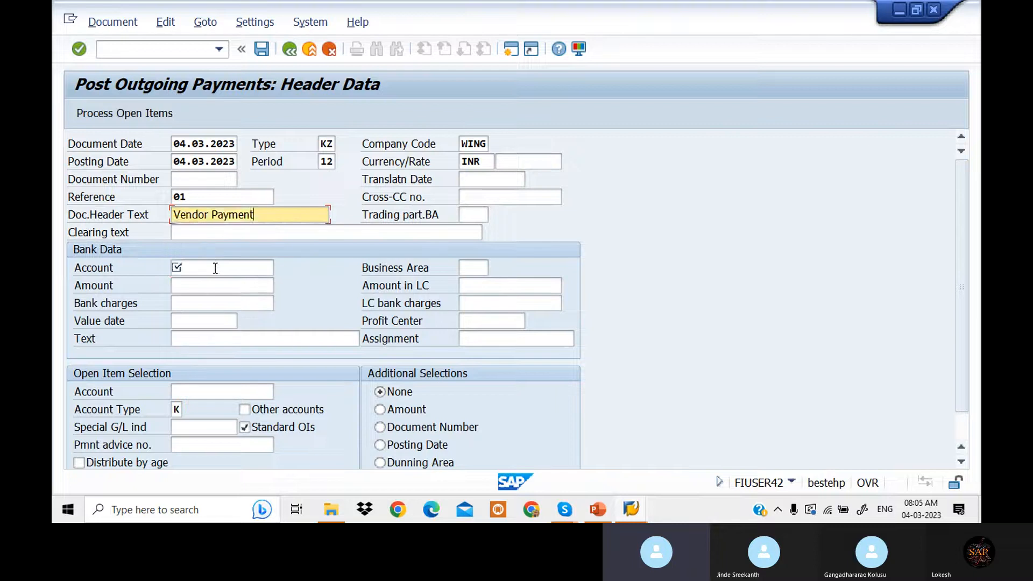
Enter the bank G/L account, amount 50000 and business area WIN1 in the bank data.
{"action": "left_click", "coordinate": [215, 268]}
{"action": "left_click", "coordinate": [217, 278]}
{"action": "left_click", "coordinate": [218, 286]}
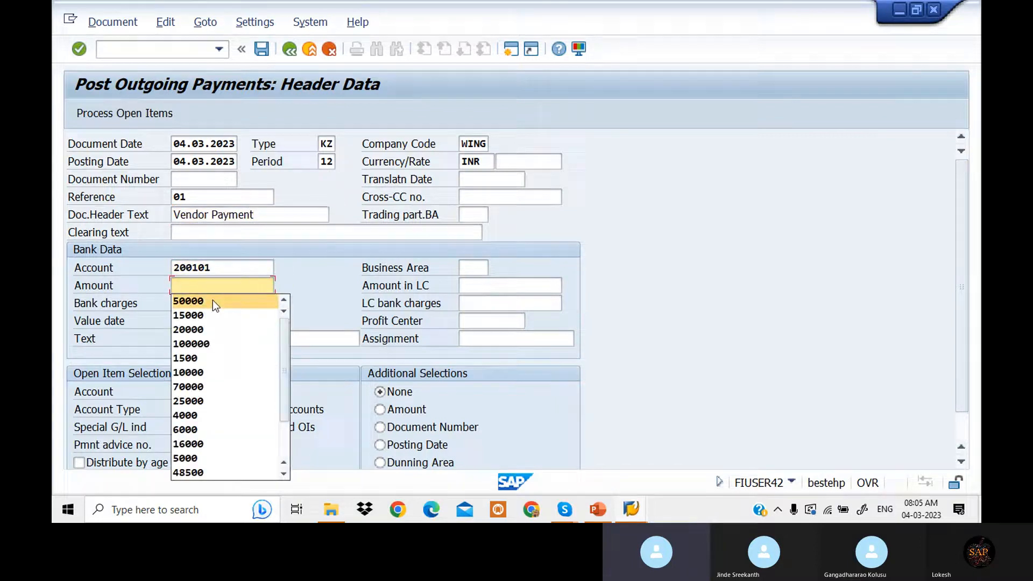
{"action": "left_click", "coordinate": [213, 301]}
{"action": "left_click", "coordinate": [462, 268]}
{"action": "left_click", "coordinate": [474, 283]}
Give the bank data the value date 04.03.2023 and the text VENDOR PAYMENT.
{"action": "left_click", "coordinate": [205, 319]}
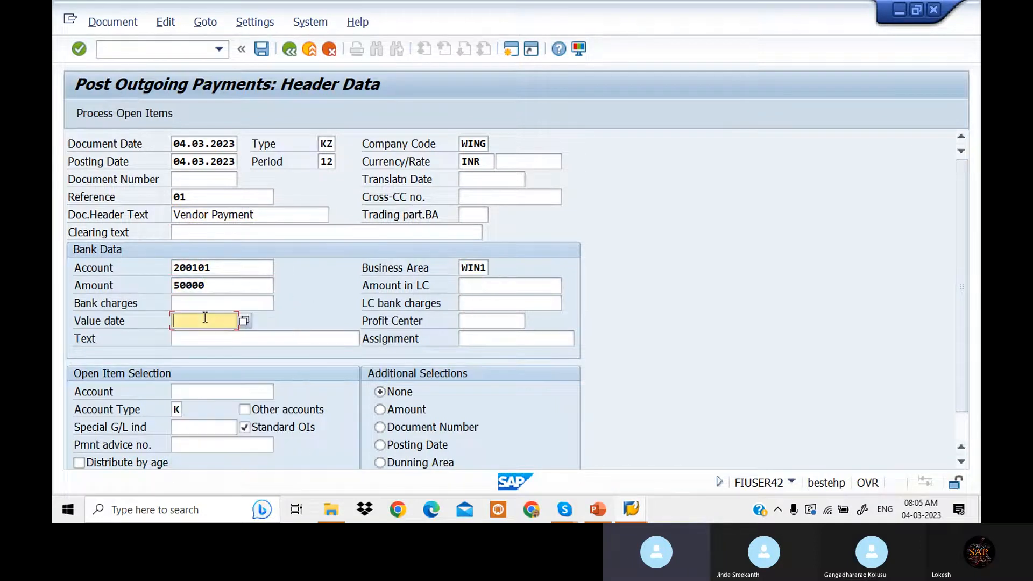
{"action": "left_click", "coordinate": [202, 337]}
{"action": "left_click", "coordinate": [203, 339]}
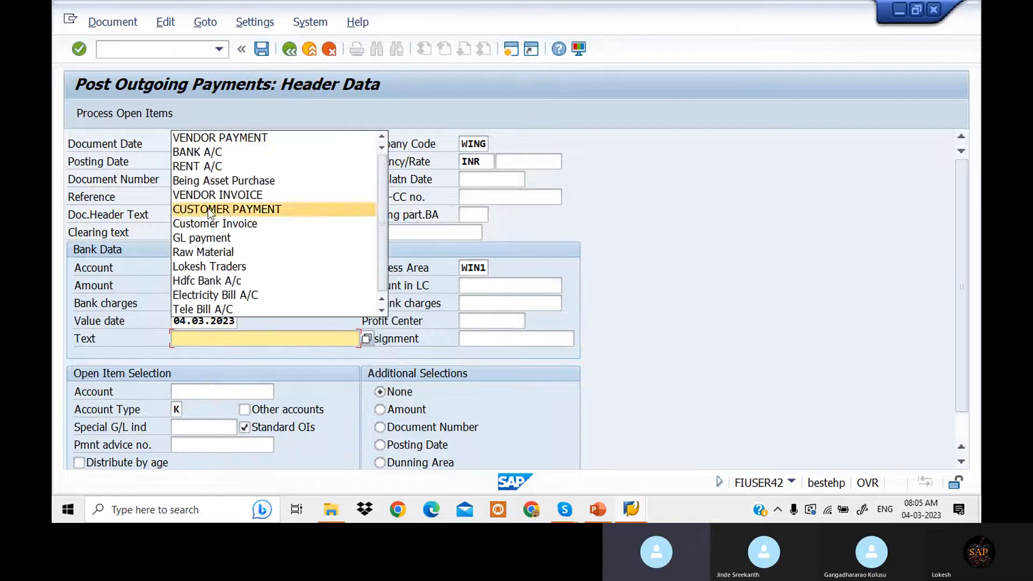
{"action": "left_click", "coordinate": [228, 139]}
Enter the vendor's account in the open item selection and try to process its open items.
{"action": "left_click", "coordinate": [215, 391]}
{"action": "left_click", "coordinate": [216, 392]}
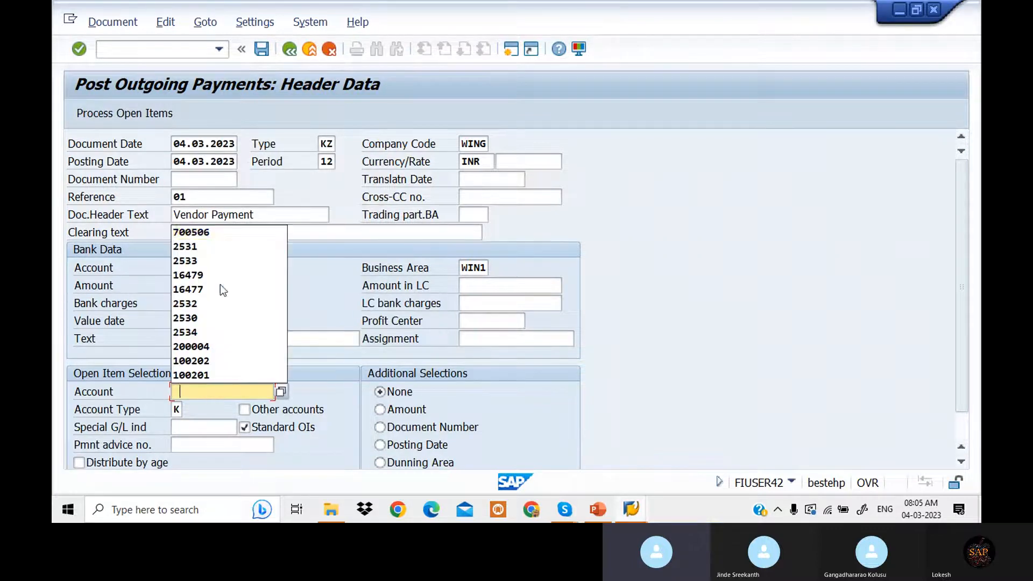
{"action": "left_click", "coordinate": [189, 232]}
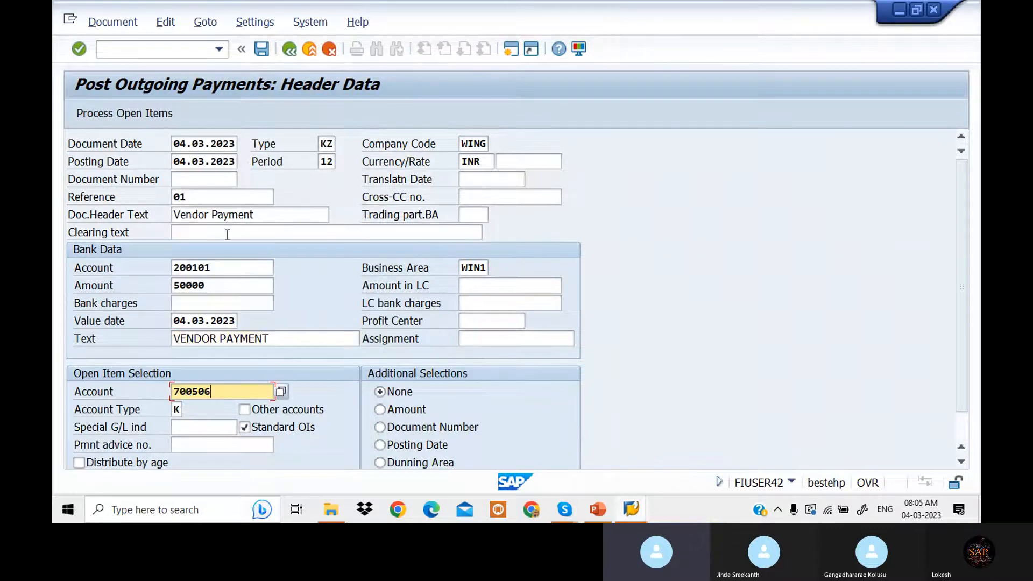
{"action": "left_click", "coordinate": [143, 115]}
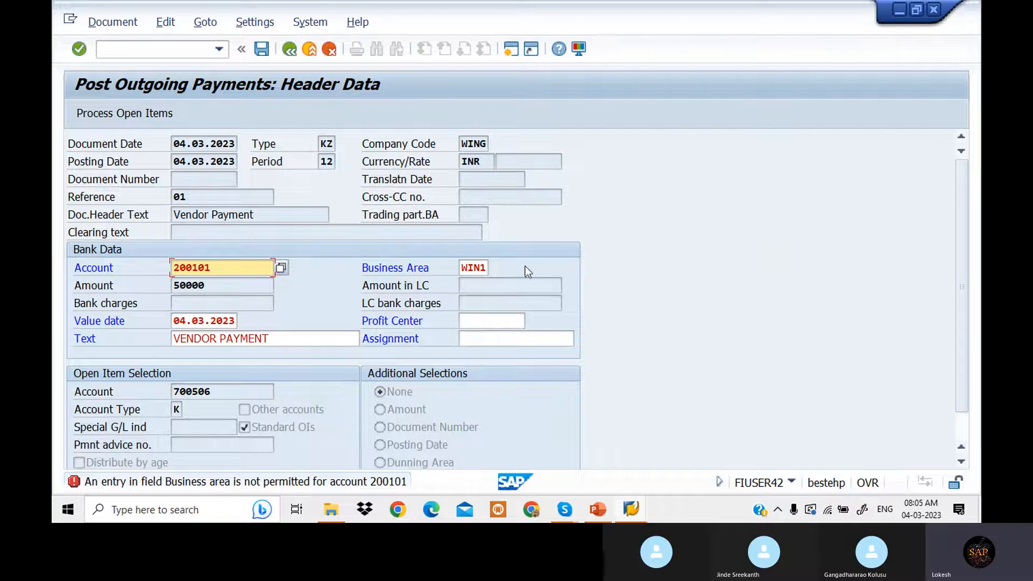
Clear the business area and the value date from the bank data and resubmit the payment entry.
{"action": "left_click_drag", "start_coordinate": [484, 266], "coordinate": [459, 269]}
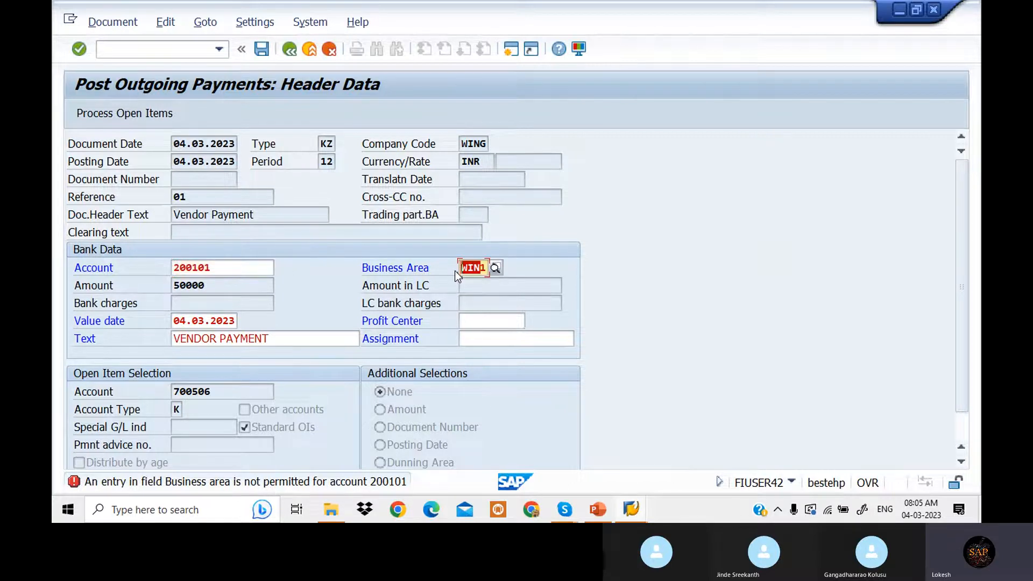
{"action": "key", "text": "Delete"}
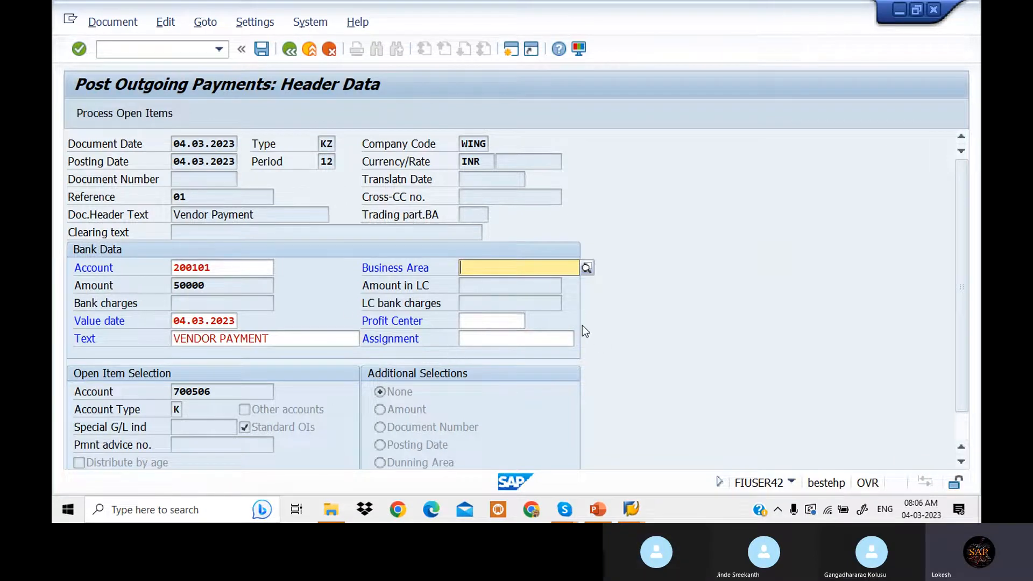
{"action": "key", "text": "Return"}
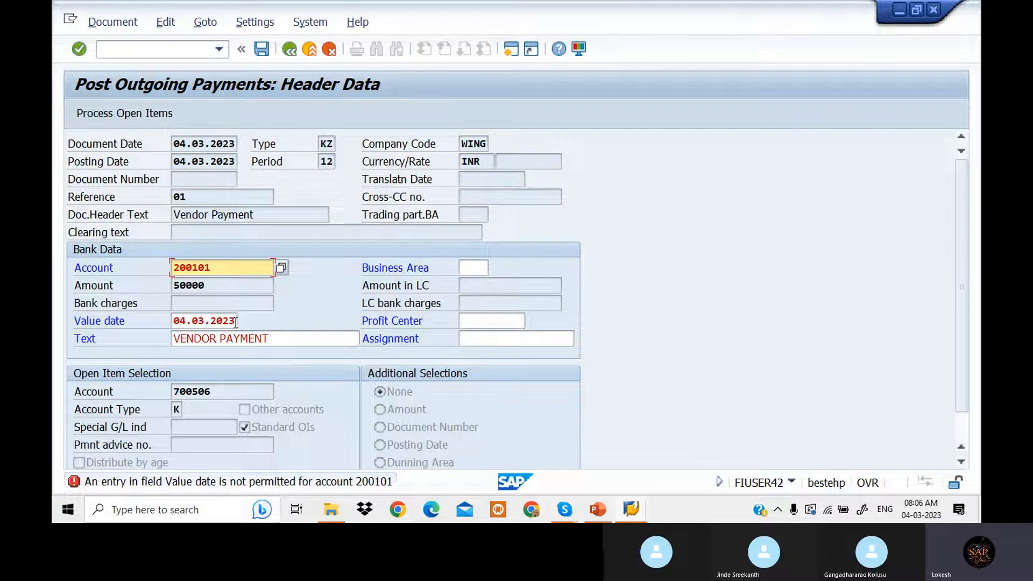
{"action": "left_click_drag", "start_coordinate": [235, 322], "coordinate": [148, 318]}
{"action": "type", "text": "3"}
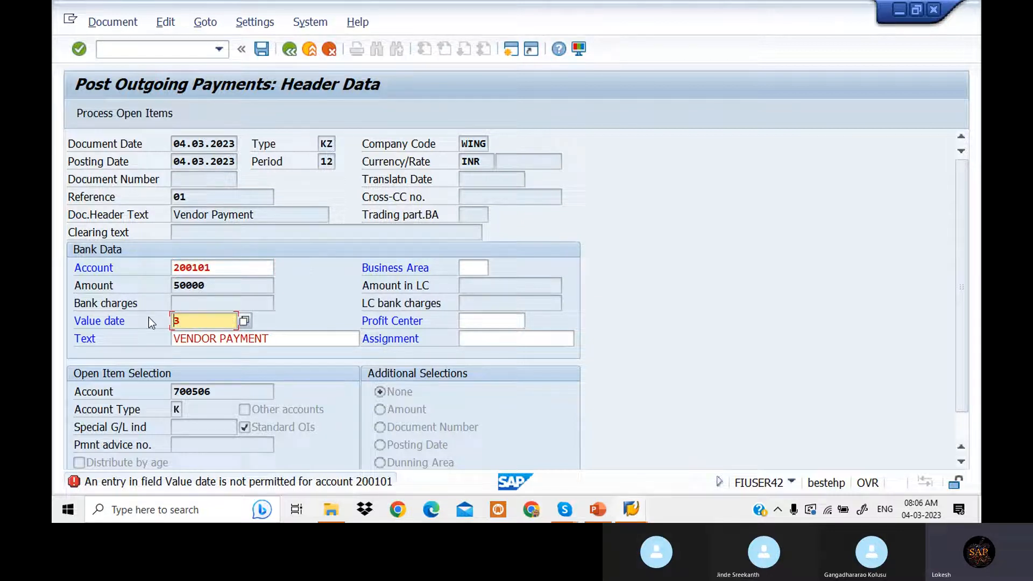
{"action": "key", "text": "BackSpace"}
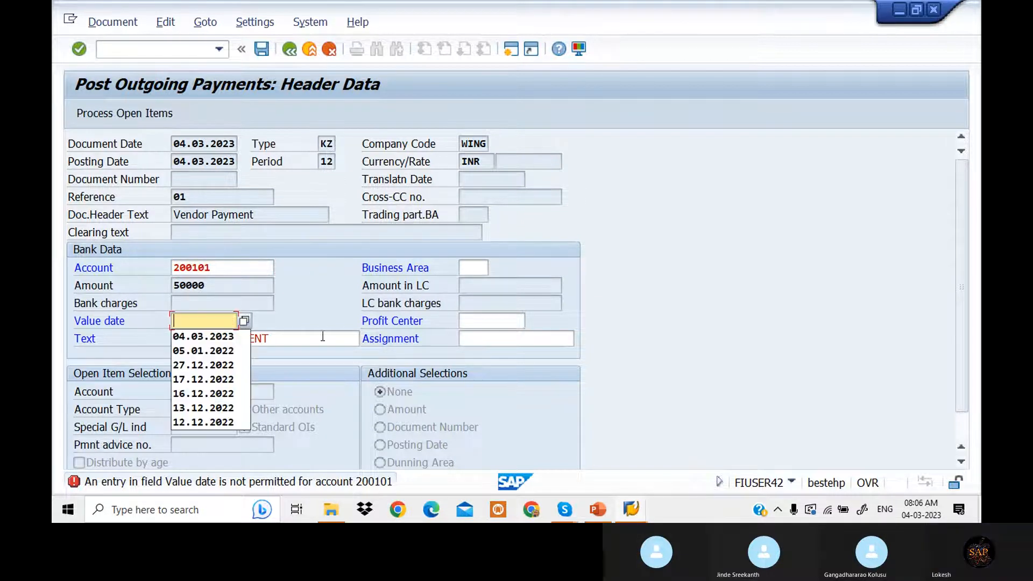
{"action": "left_click", "coordinate": [331, 318]}
{"action": "key", "text": "Return"}
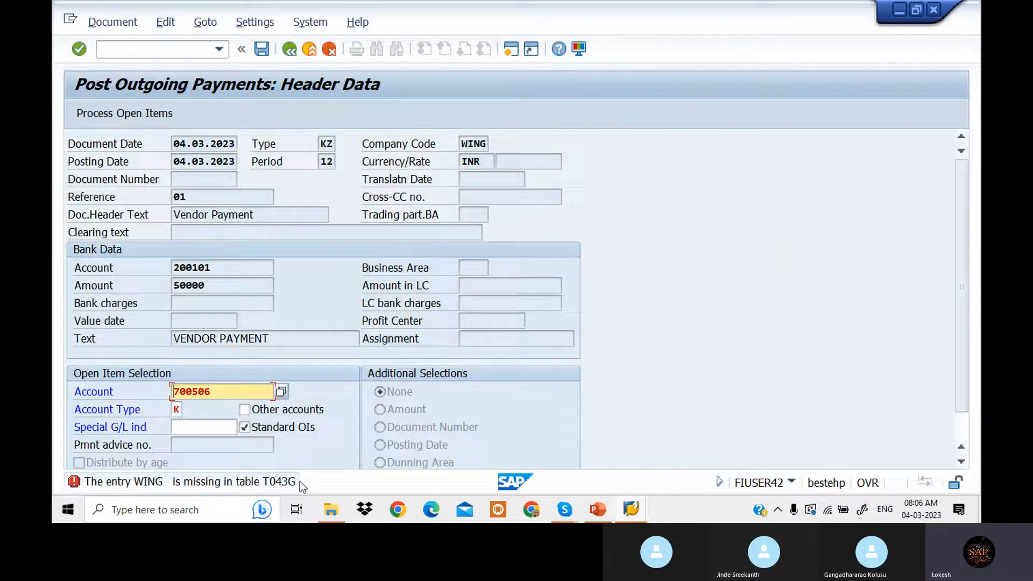
Start transaction OBA3 in place of the payment entry and open a new customer/vendor tolerance entry.
{"action": "left_click", "coordinate": [189, 47]}
{"action": "type", "text": "/NO"}
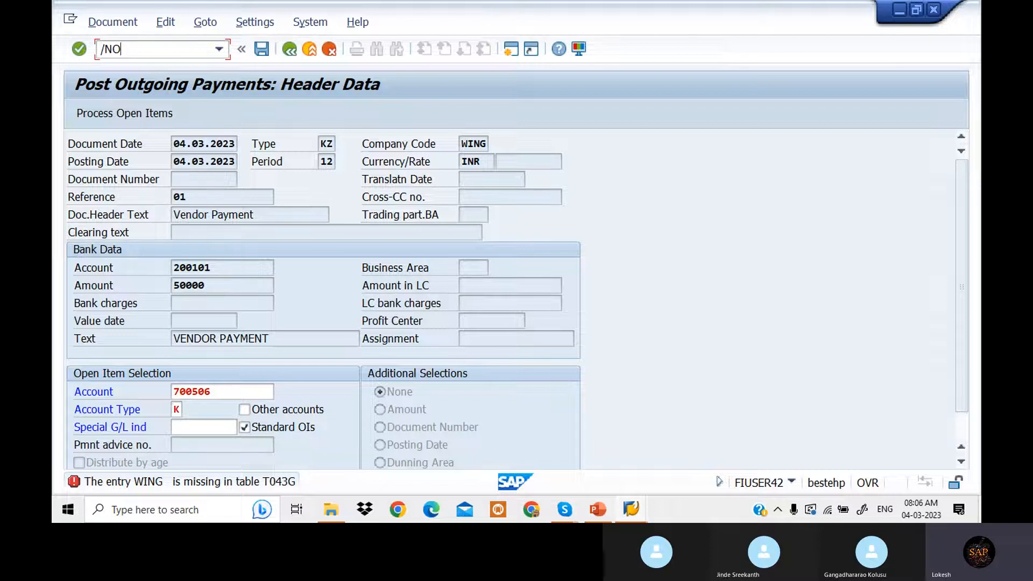
{"action": "type", "text": "BA3"}
{"action": "key", "text": "Return"}
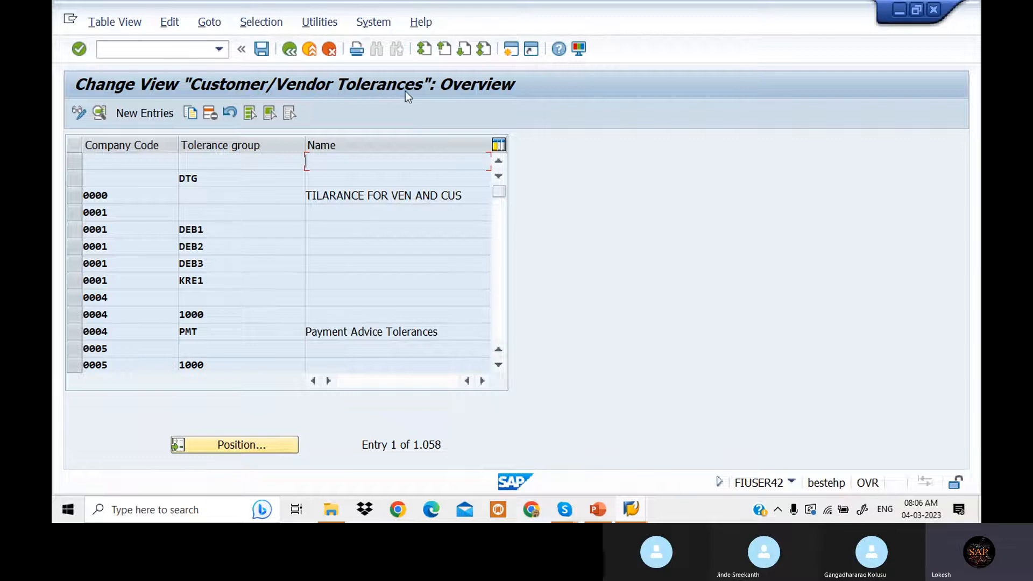
{"action": "left_click", "coordinate": [153, 116]}
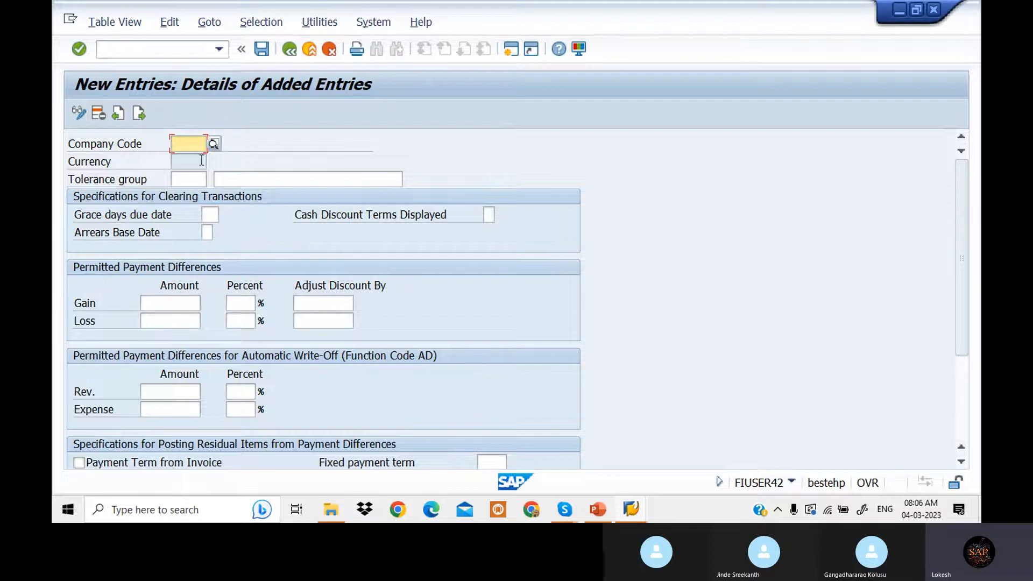
Define tolerance group WIN1 for company code WING with the name Tolerance for Vendors/Customer.
{"action": "type", "text": "WING"}
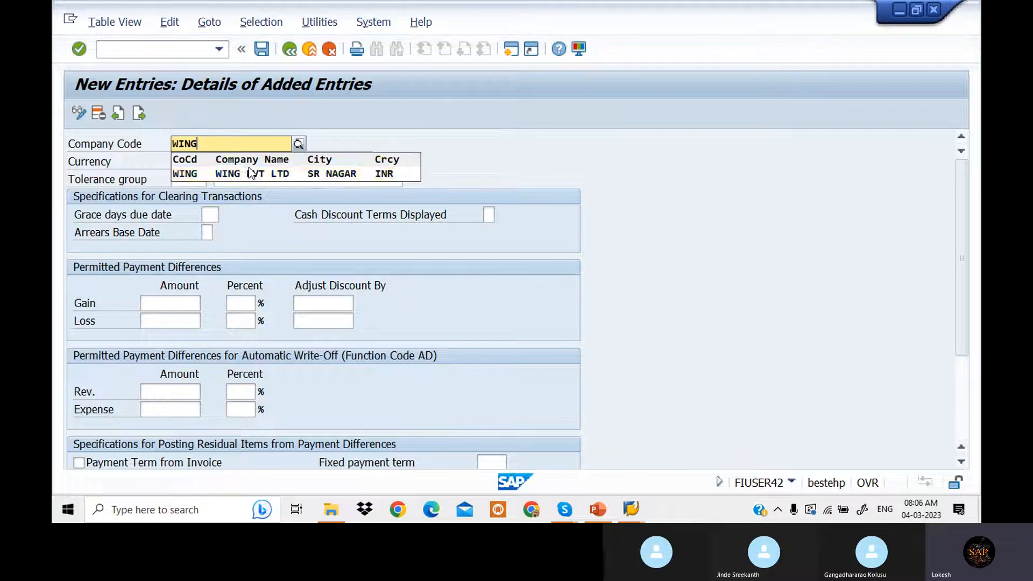
{"action": "left_click", "coordinate": [249, 172]}
{"action": "key", "text": "Return"}
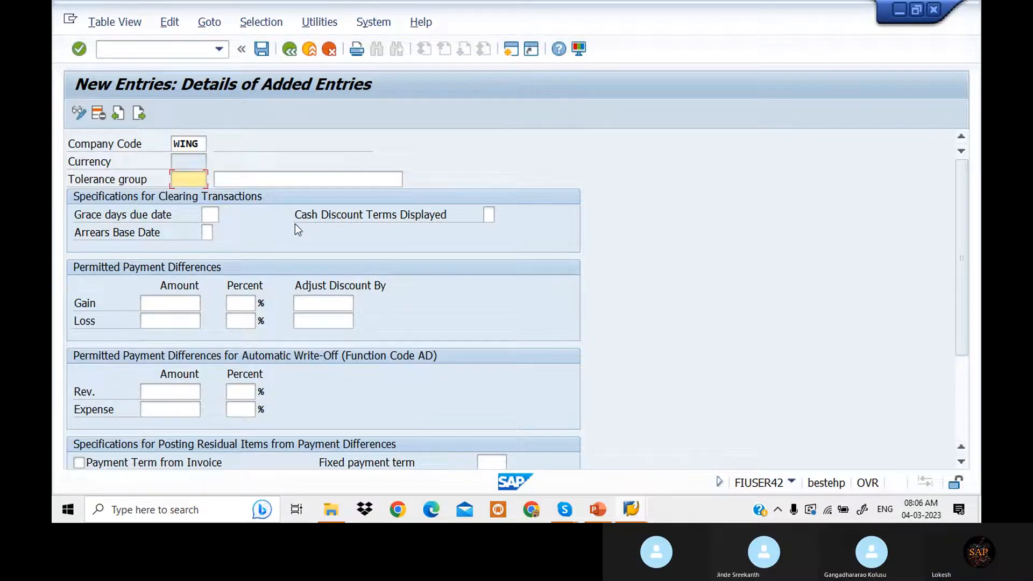
{"action": "type", "text": "WIN"}
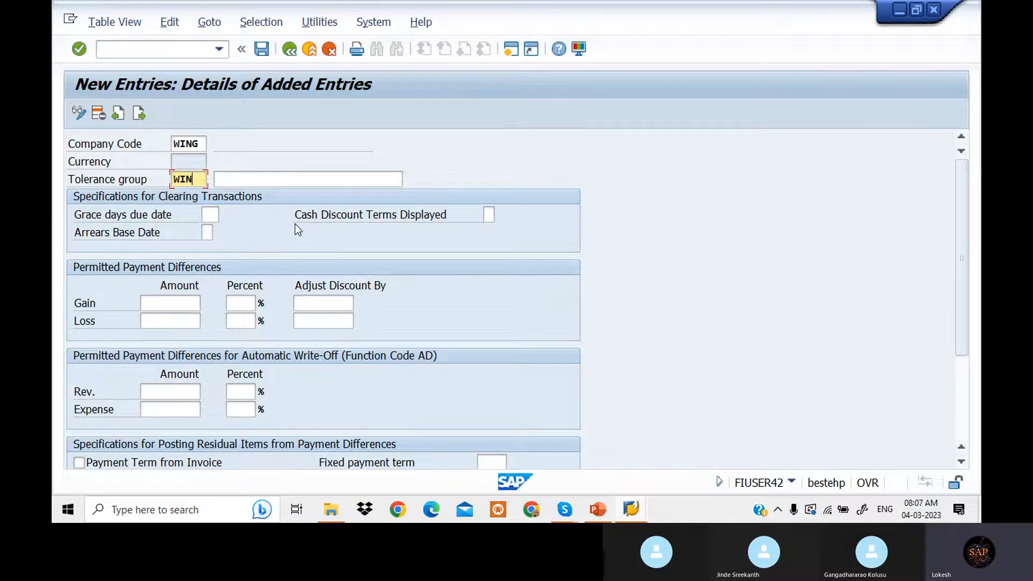
{"action": "type", "text": "1"}
{"action": "key", "text": "Tab"}
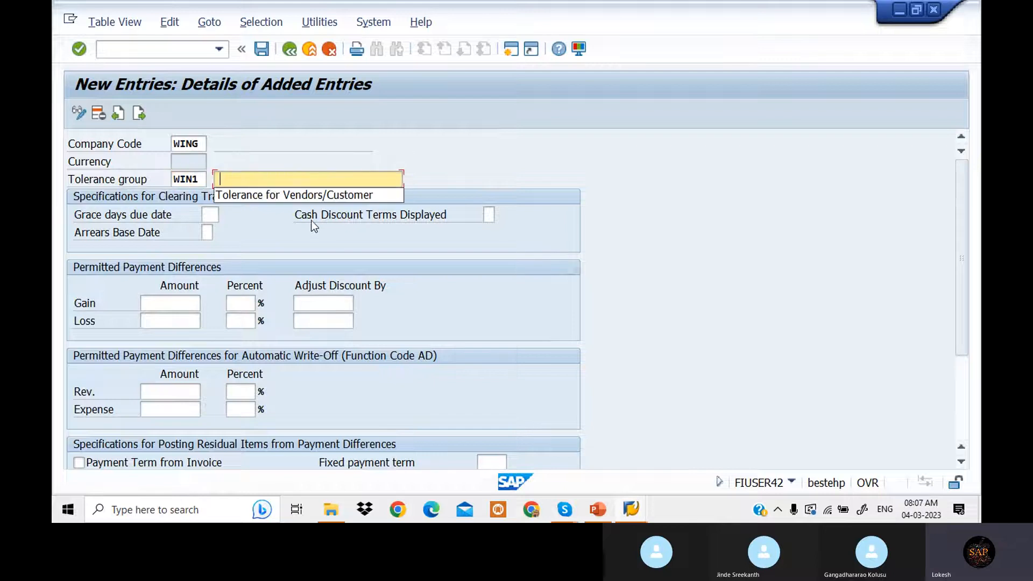
{"action": "left_click", "coordinate": [320, 196]}
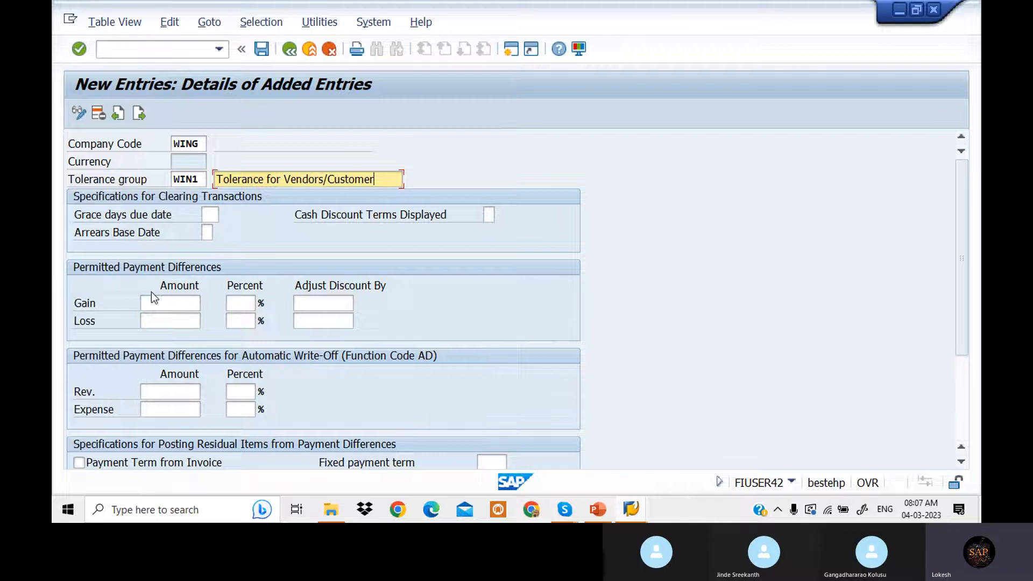
Save the new tolerance group under the customizing request ACCOUNTS PAYABLE WING.
{"action": "scroll", "coordinate": [309, 344], "scroll_direction": "down", "scroll_amount": 3}
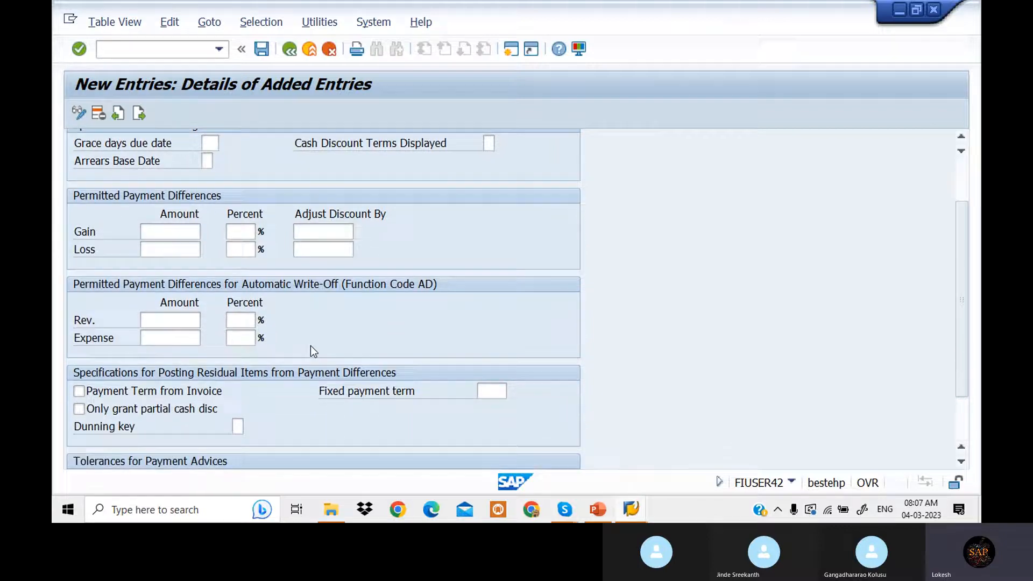
{"action": "scroll", "coordinate": [311, 346], "scroll_direction": "up", "scroll_amount": 3}
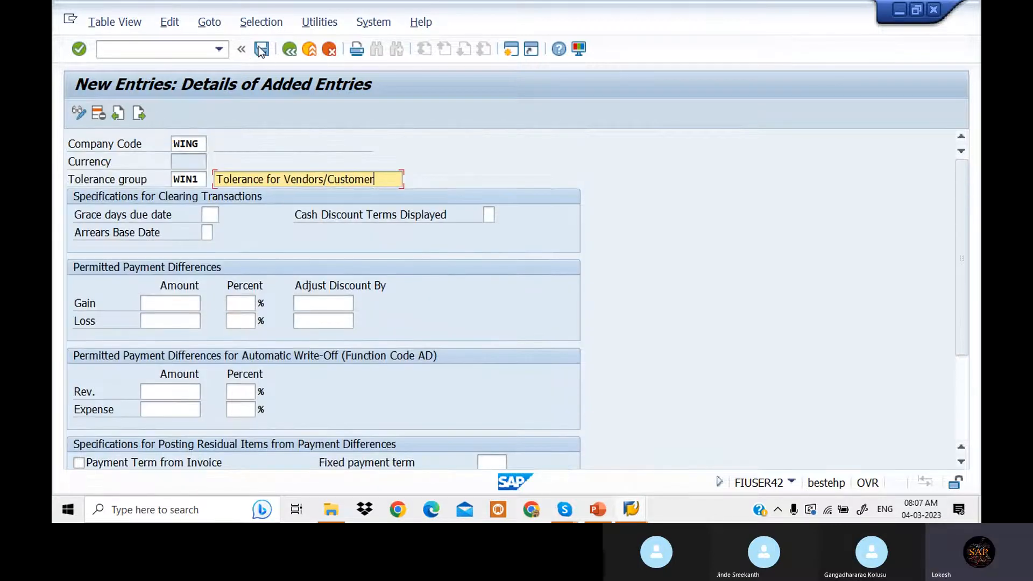
{"action": "left_click", "coordinate": [260, 49]}
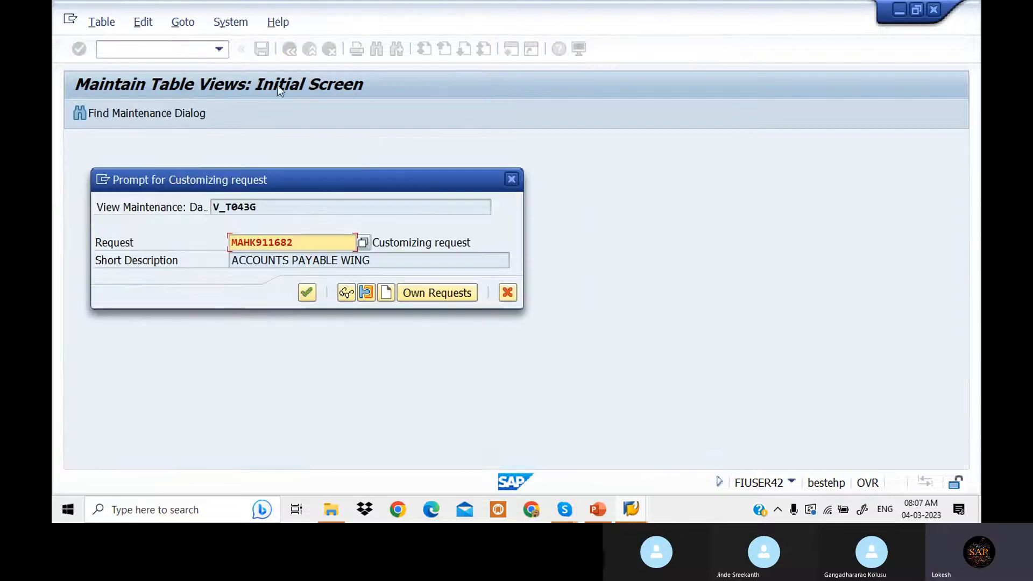
{"action": "left_click", "coordinate": [309, 289]}
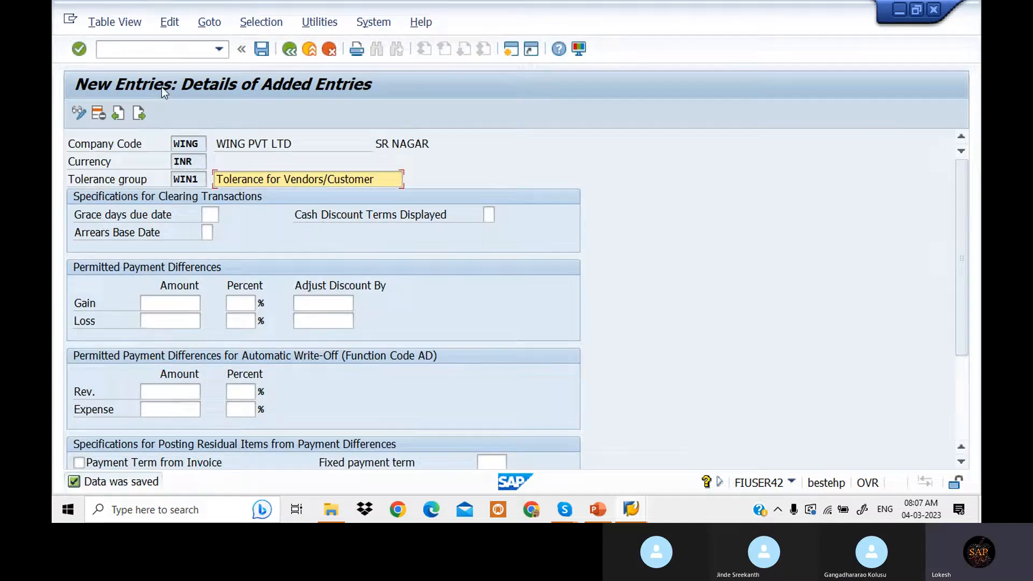
Start transaction XK02 for vendor RAM TRADERS with all data views selected and advance to the company code payment transactions data.
{"action": "left_click", "coordinate": [169, 49]}
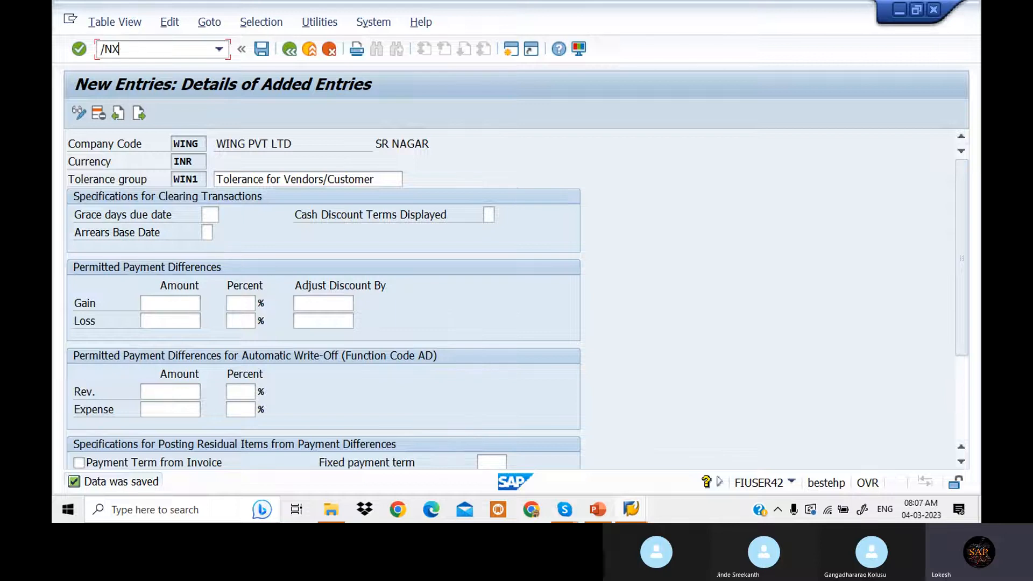
{"action": "type", "text": "/NXK02"}
{"action": "key", "text": "Return"}
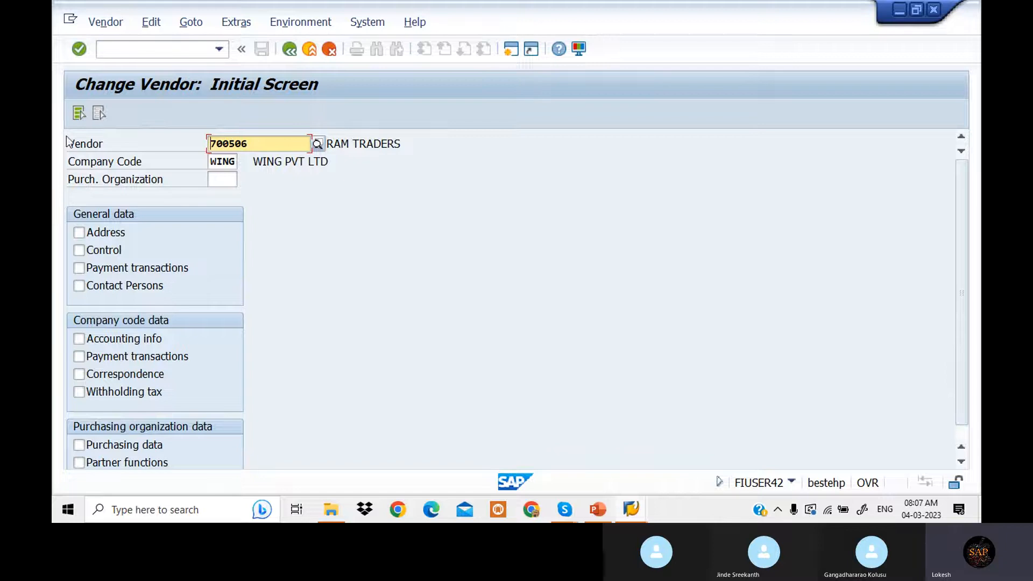
{"action": "left_click", "coordinate": [80, 113]}
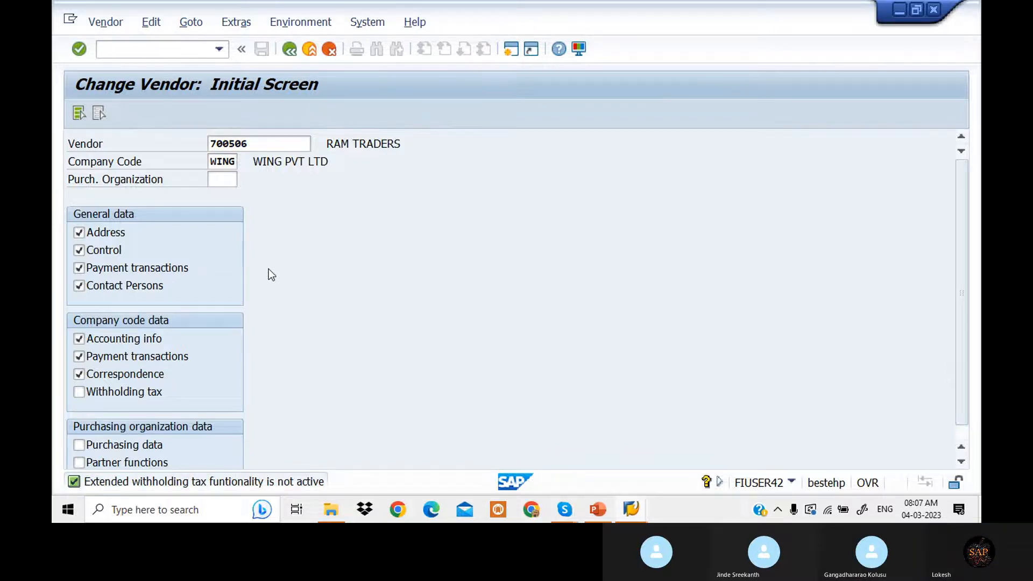
{"action": "key", "text": "Return"}
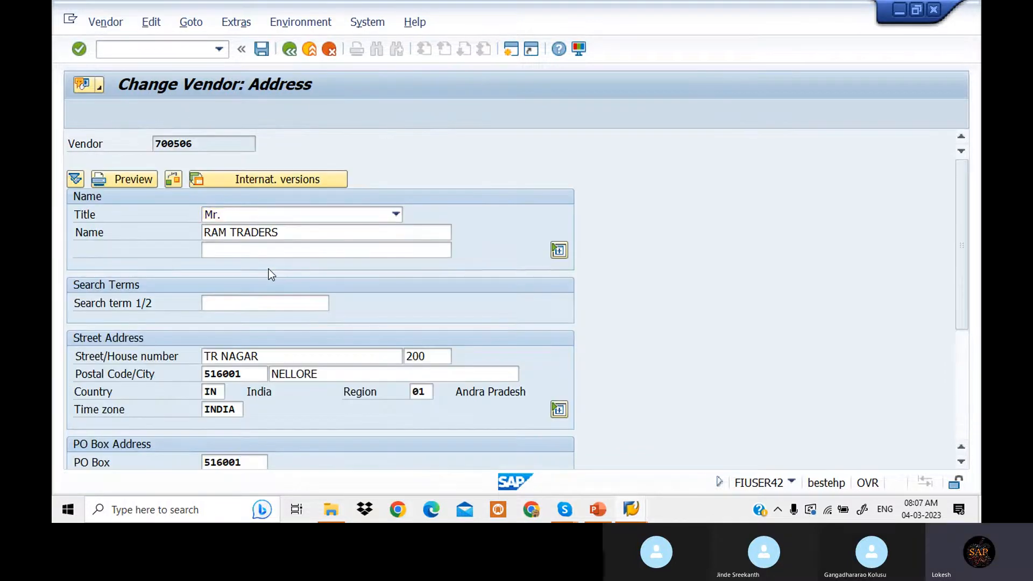
{"action": "key", "text": "Return"}
{"action": "key", "text": "Return"}
{"action": "key", "text": "Return"}
{"action": "key", "text": "Return"}
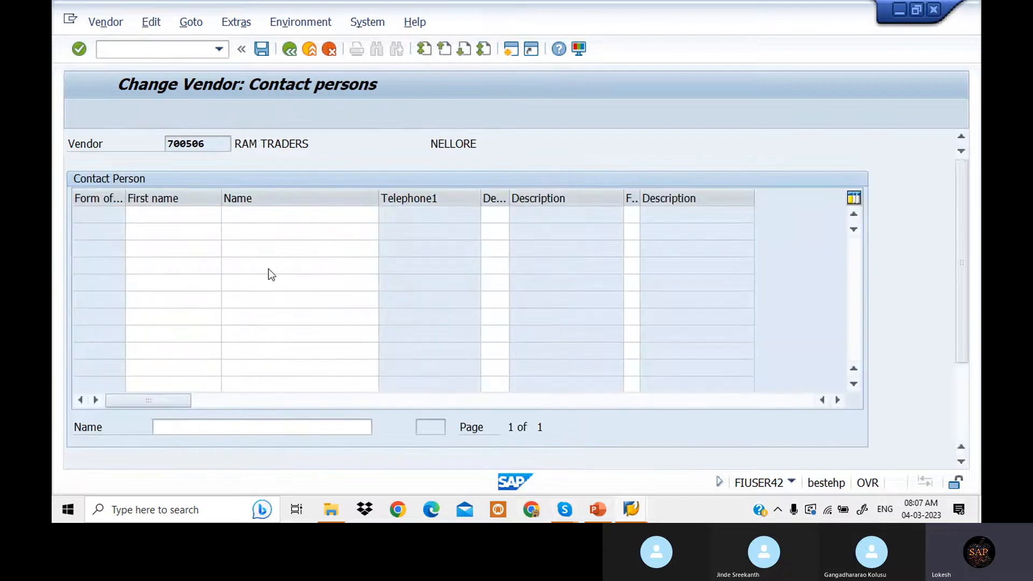
{"action": "key", "text": "Return"}
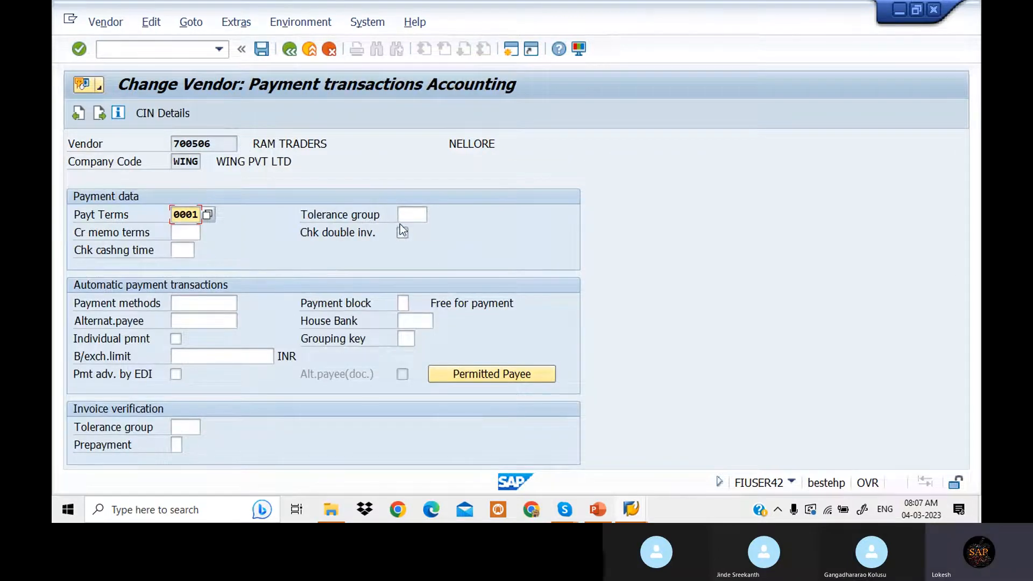
Assign payment tolerance group WIN1 to the vendor and save the master record.
{"action": "left_click", "coordinate": [417, 217]}
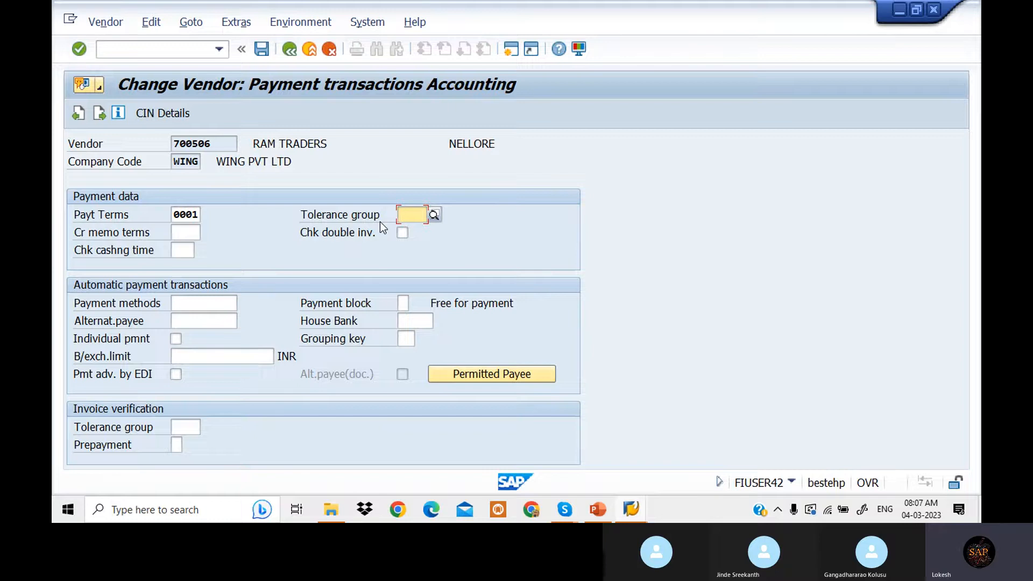
{"action": "type", "text": "WIN1"}
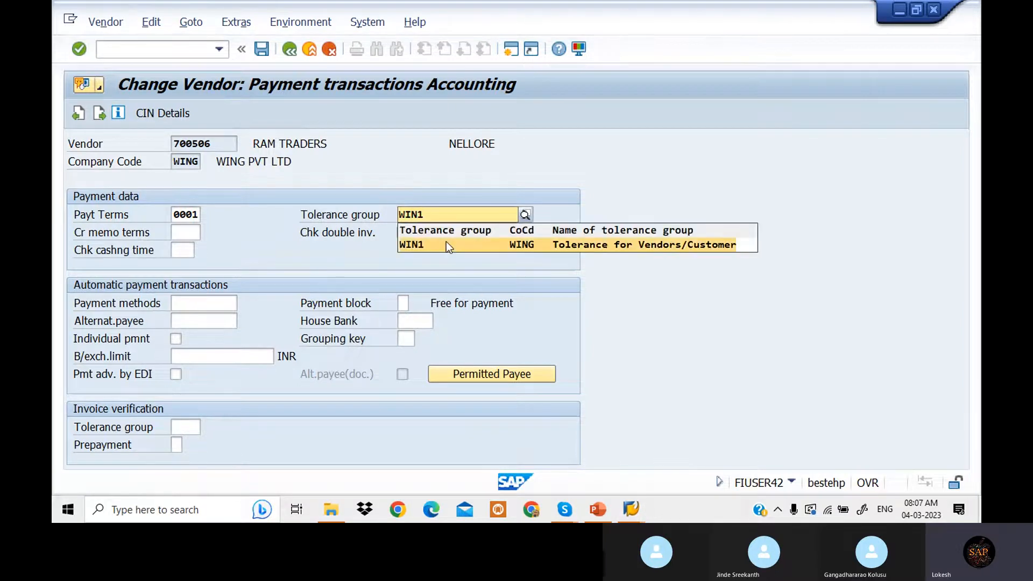
{"action": "left_click", "coordinate": [447, 241]}
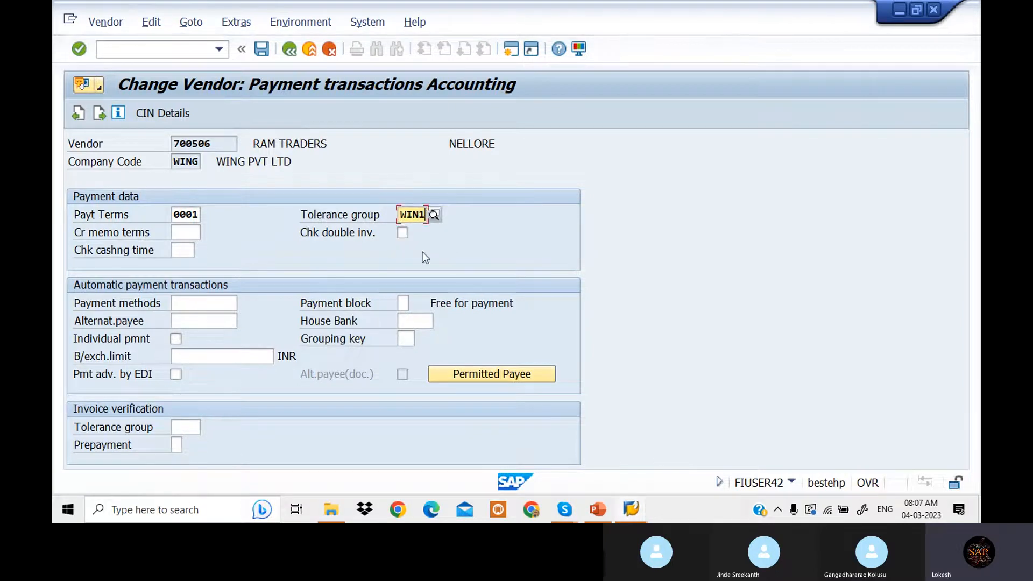
{"action": "left_click", "coordinate": [262, 49]}
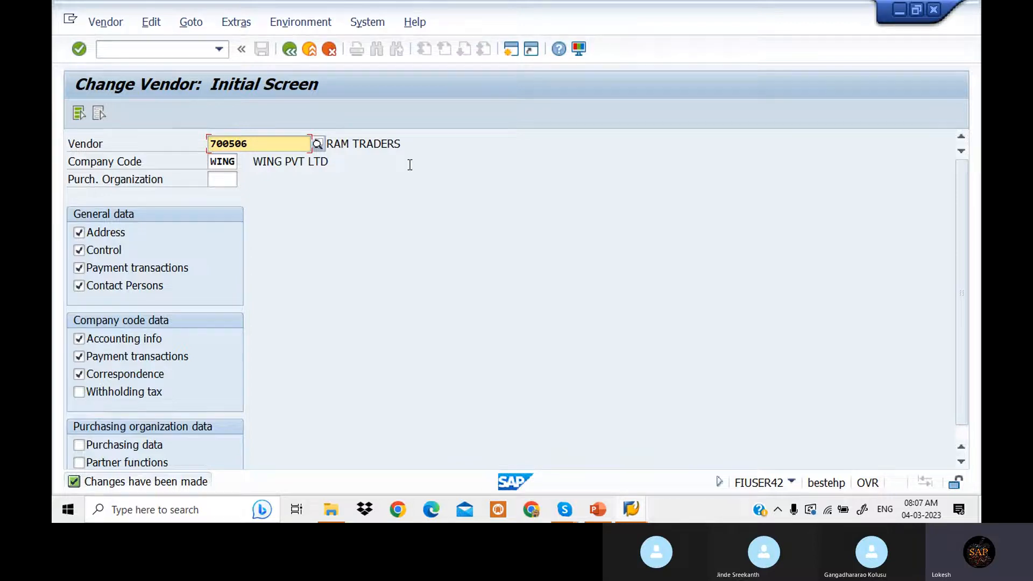
Start transaction F-53 and fill in the header with document date 04.03.2023, reference 01 and header text Vendor Payment.
{"action": "left_click", "coordinate": [149, 55]}
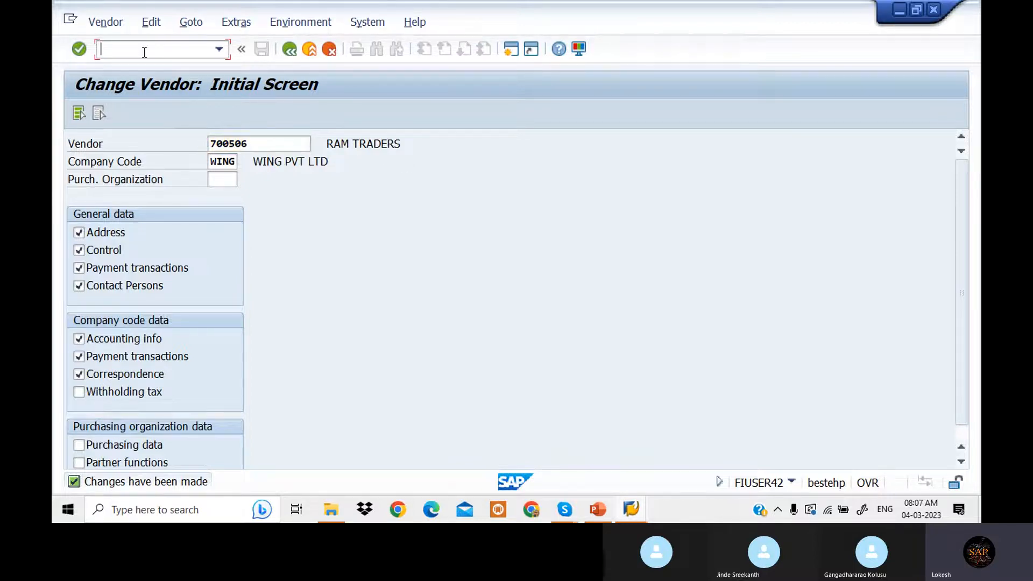
{"action": "type", "text": "/NF-53"}
{"action": "key", "text": "Return"}
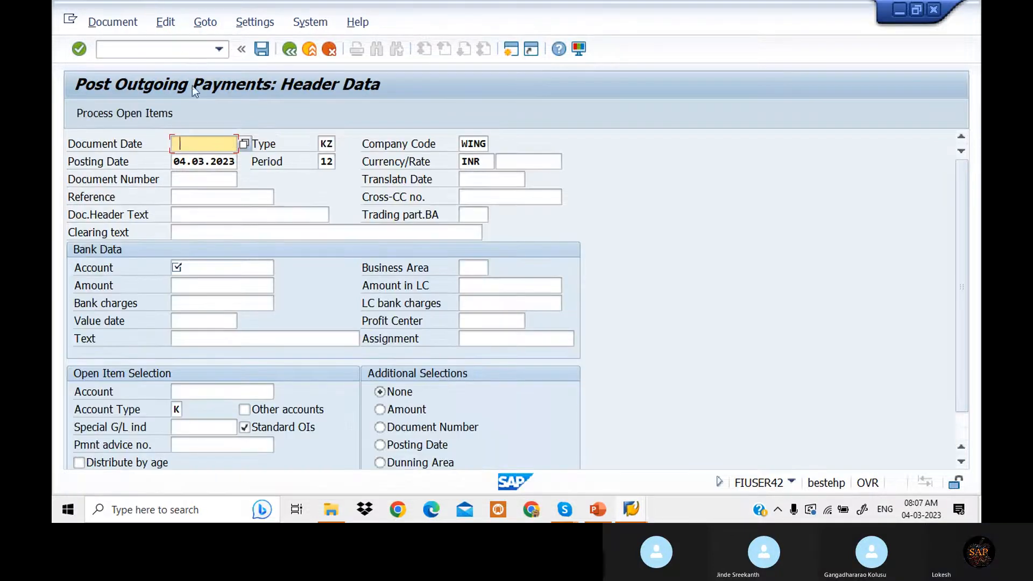
{"action": "left_click", "coordinate": [206, 144]}
{"action": "left_click", "coordinate": [212, 160]}
{"action": "left_click", "coordinate": [211, 200]}
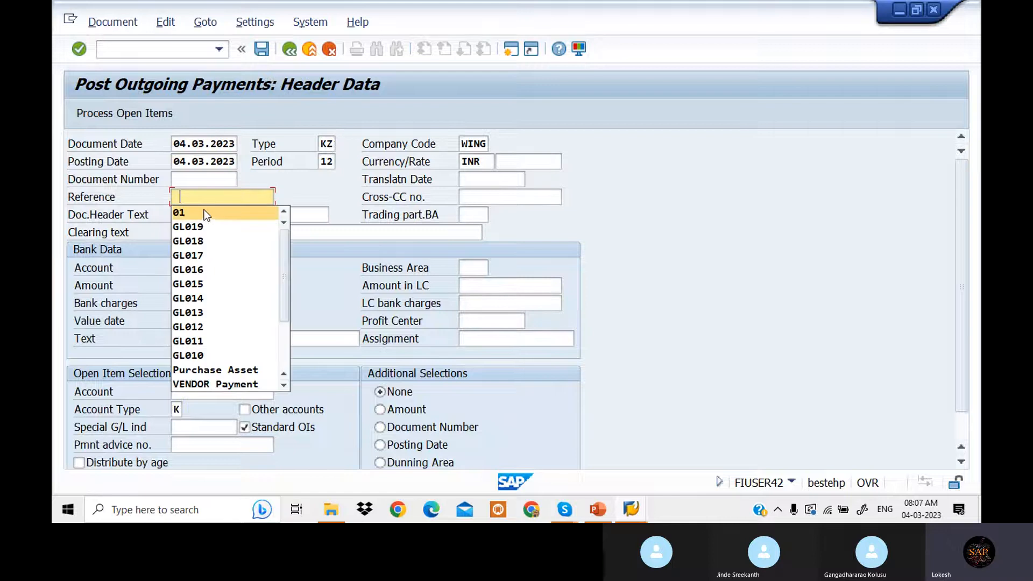
{"action": "left_click", "coordinate": [186, 210]}
{"action": "left_click", "coordinate": [205, 216]}
{"action": "left_click", "coordinate": [207, 231]}
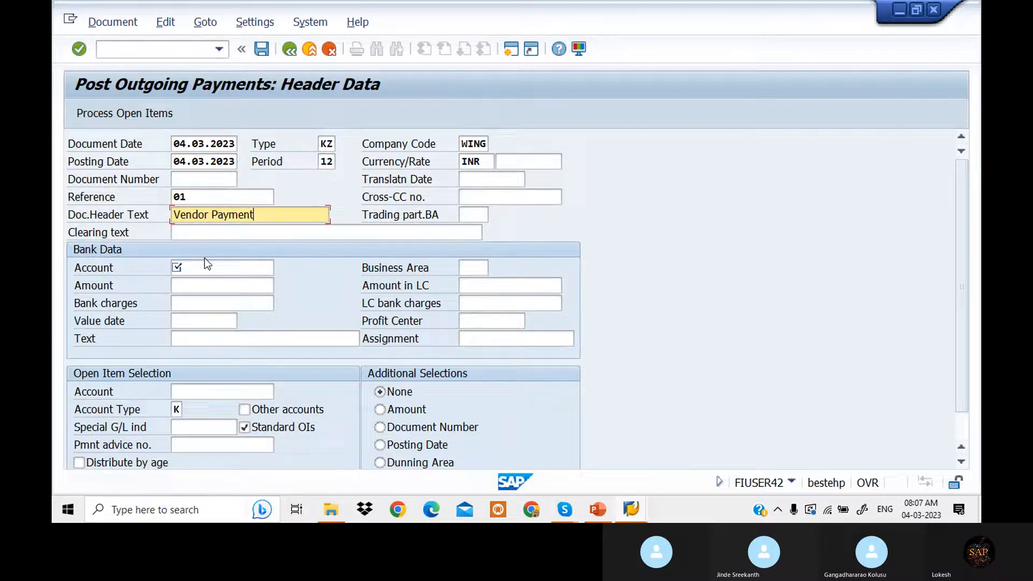
Enter the bank data with the Hdfc Bank G/L account, amount 50000 and text VENDOR PAYMENT.
{"action": "left_click", "coordinate": [205, 267]}
{"action": "left_click", "coordinate": [206, 282]}
{"action": "left_click", "coordinate": [206, 288]}
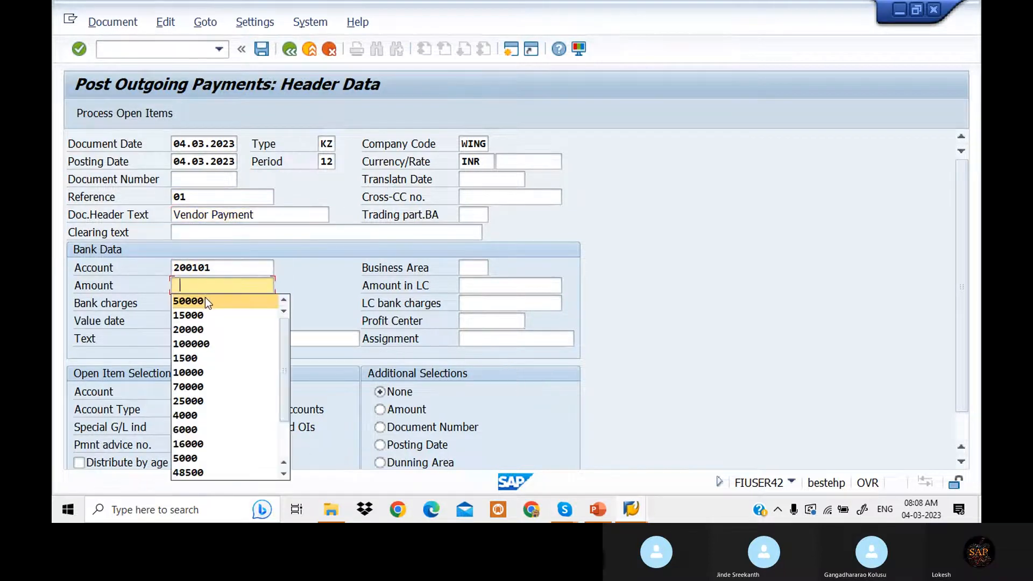
{"action": "left_click", "coordinate": [205, 297]}
{"action": "left_click", "coordinate": [197, 344]}
{"action": "left_click", "coordinate": [197, 344]}
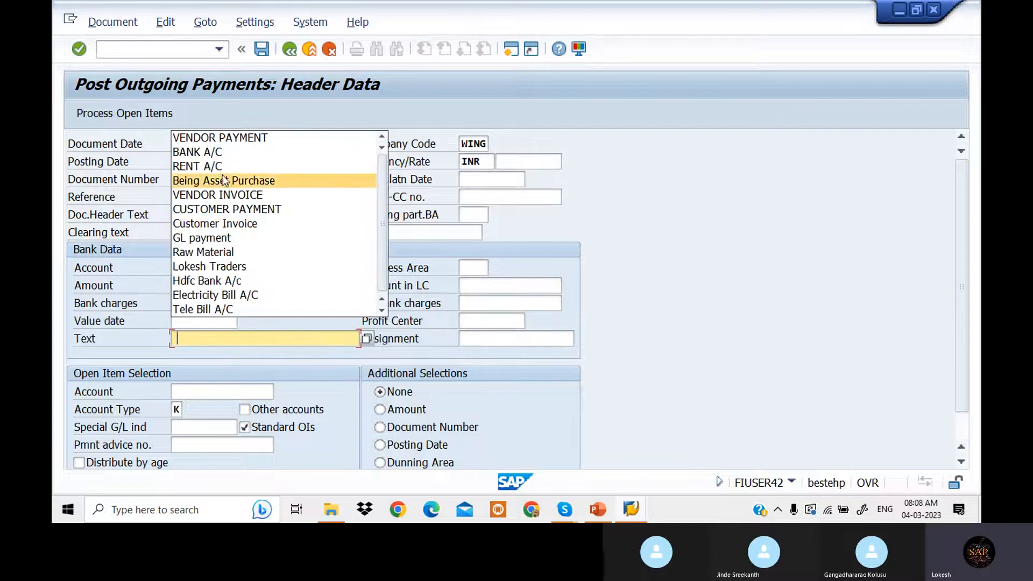
{"action": "left_click", "coordinate": [226, 137]}
Enter the RAM TRADERS vendor account for the open item selection and process its open items.
{"action": "left_click", "coordinate": [210, 386]}
{"action": "left_click", "coordinate": [210, 386]}
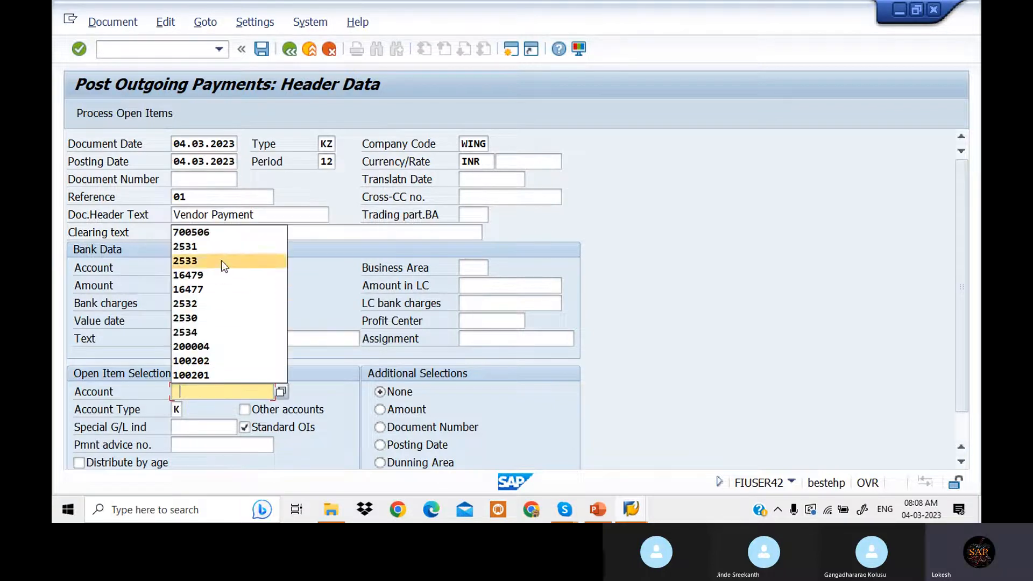
{"action": "left_click", "coordinate": [226, 236]}
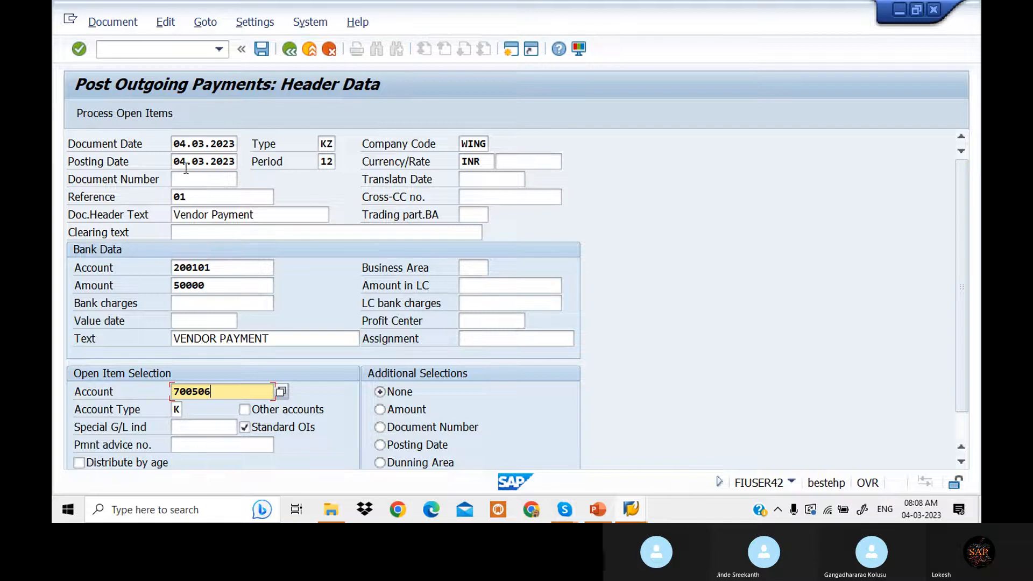
{"action": "left_click", "coordinate": [138, 115]}
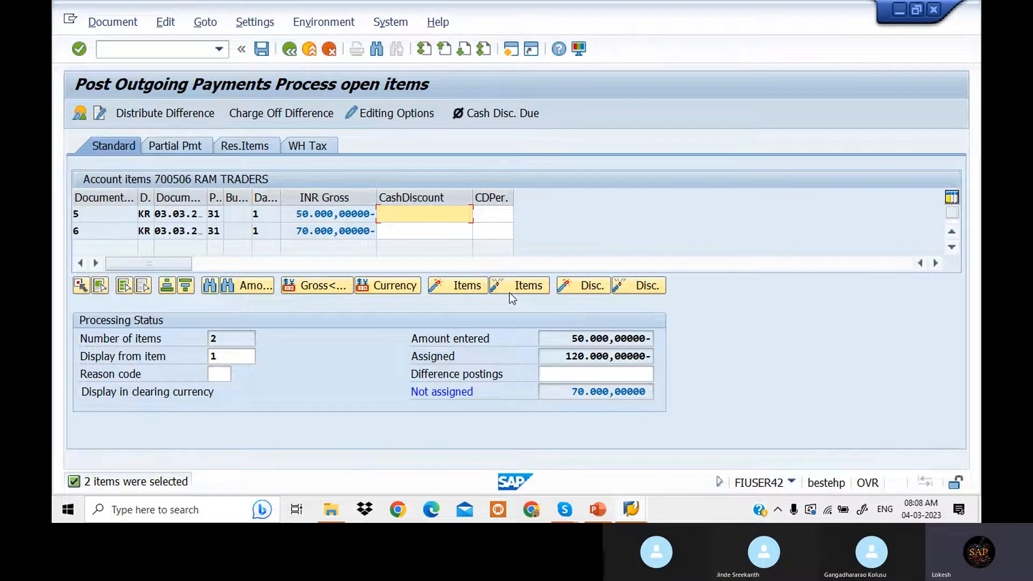
Deactivate the 70.000,00000 INR open item and try to post the payment, then discard the payment entry.
{"action": "double_click", "coordinate": [306, 232]}
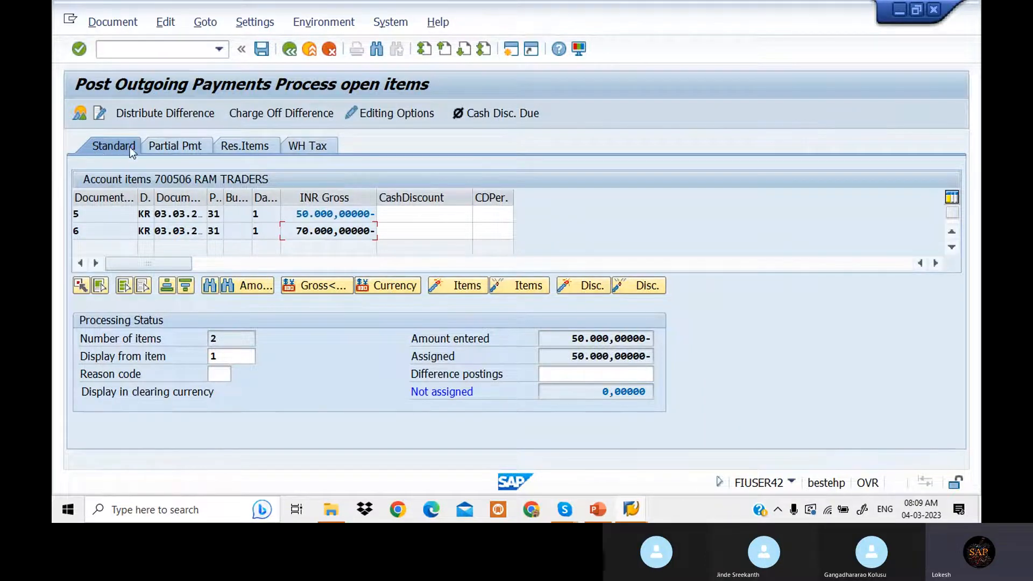
{"action": "left_click", "coordinate": [261, 51]}
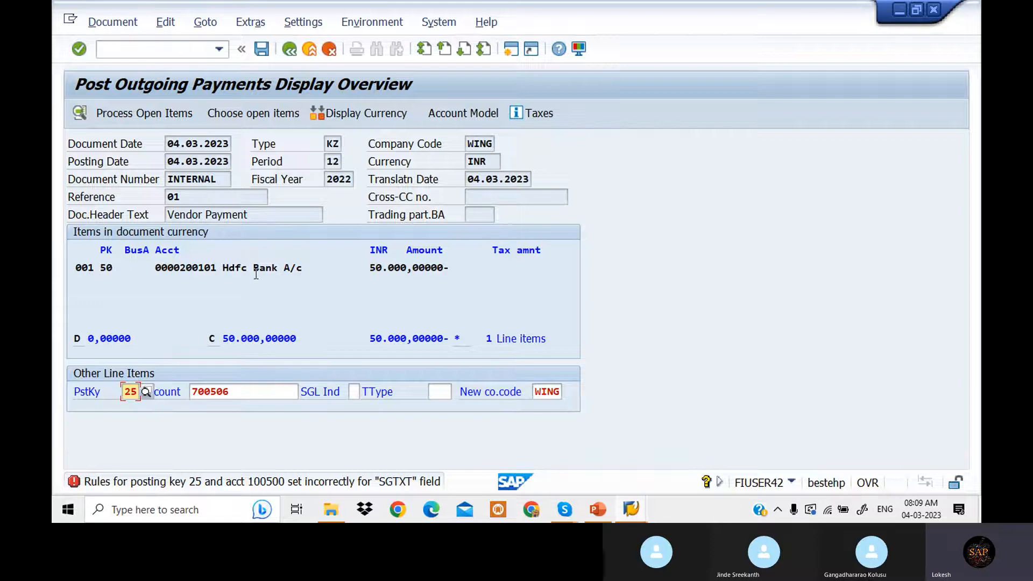
{"action": "key", "text": "Escape"}
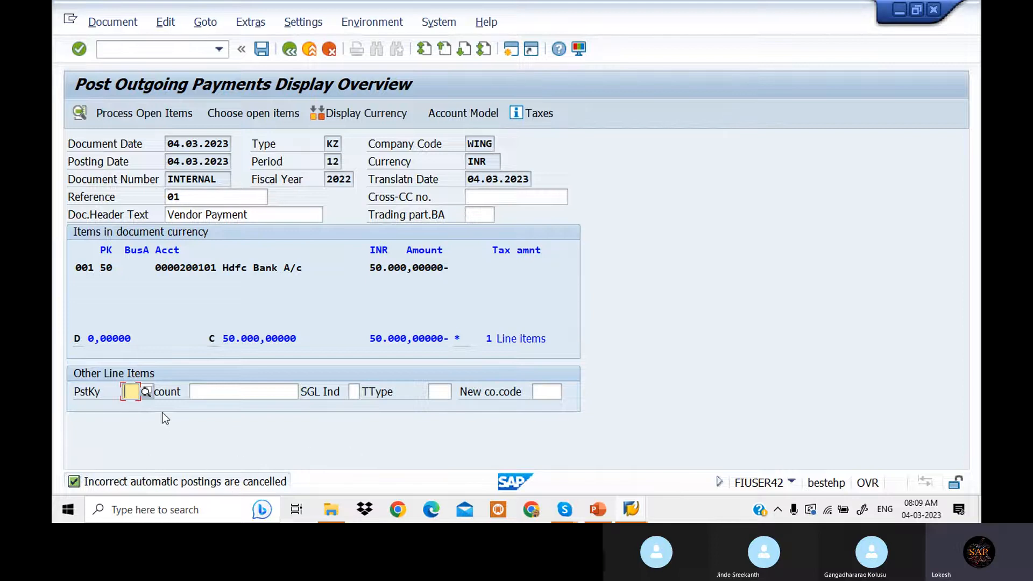
{"action": "left_click", "coordinate": [291, 49]}
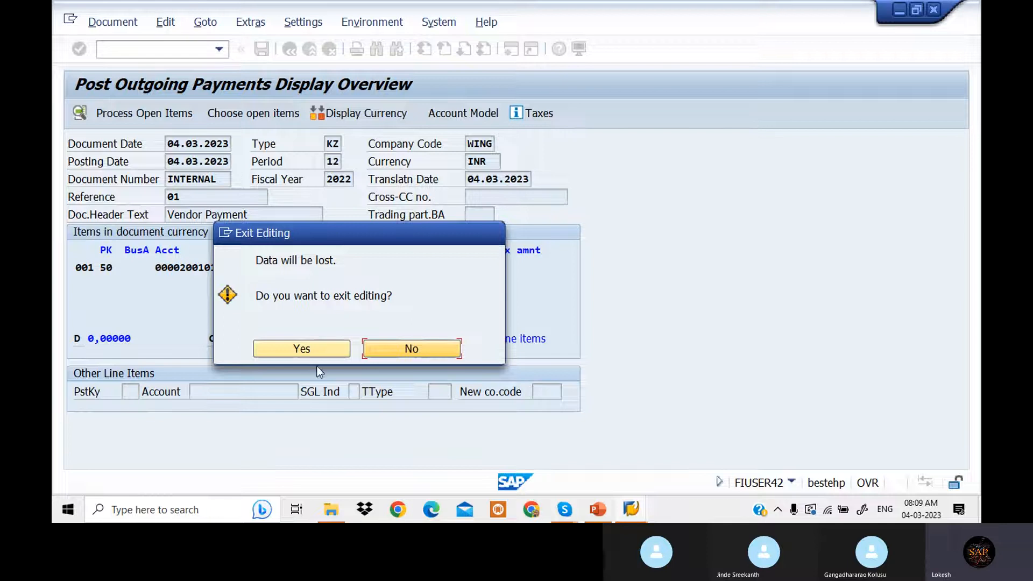
{"action": "left_click", "coordinate": [318, 354]}
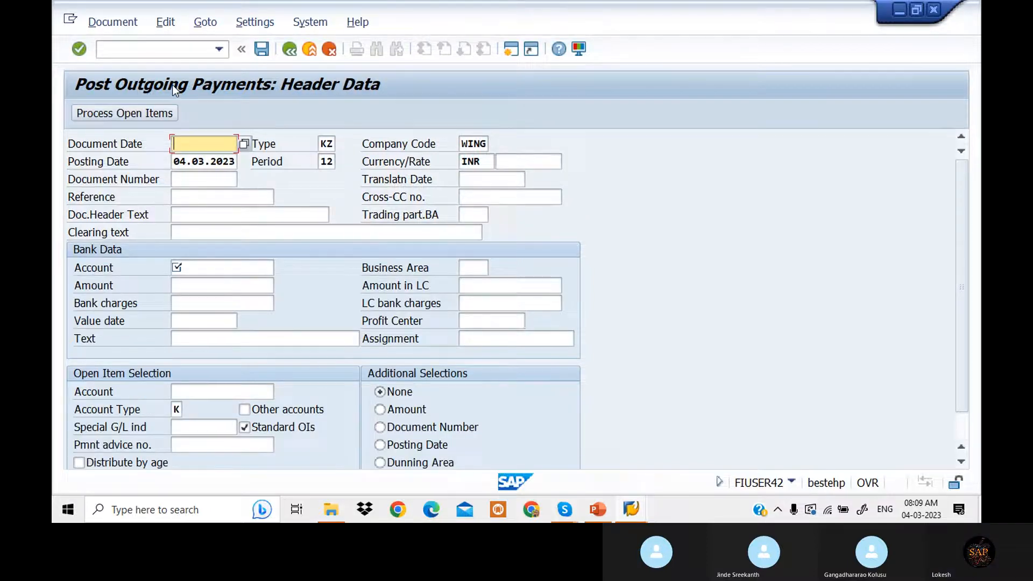
Start transaction OB41 and open the details of posting key 25, Outgoing payment.
{"action": "left_click", "coordinate": [154, 50]}
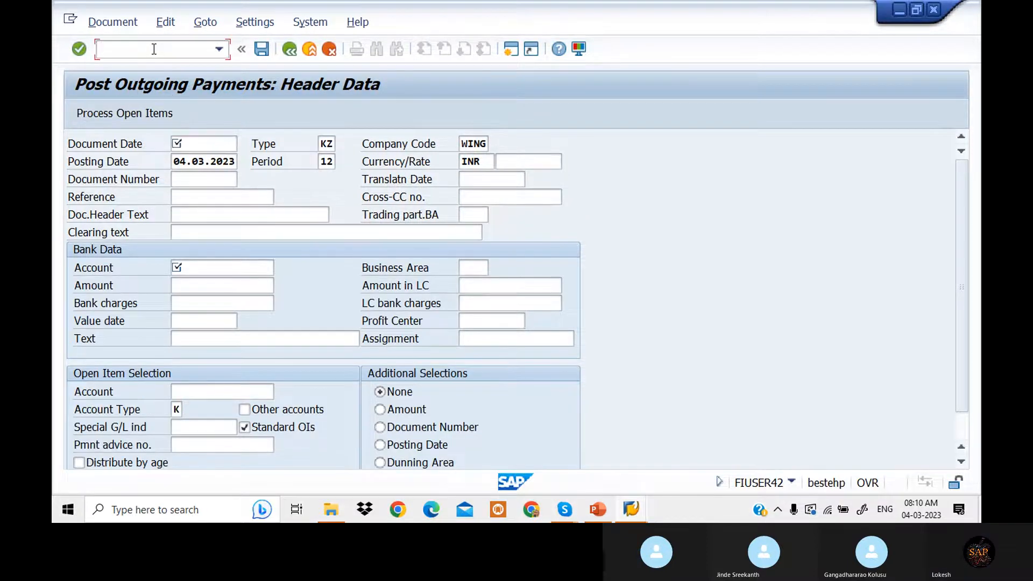
{"action": "type", "text": "/NOB4"}
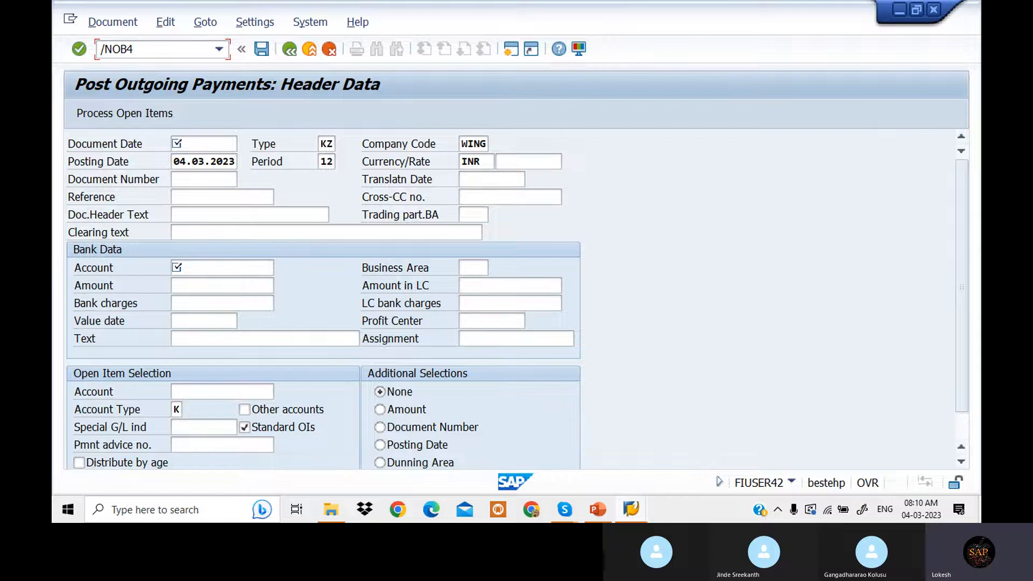
{"action": "type", "text": "1"}
{"action": "key", "text": "Return"}
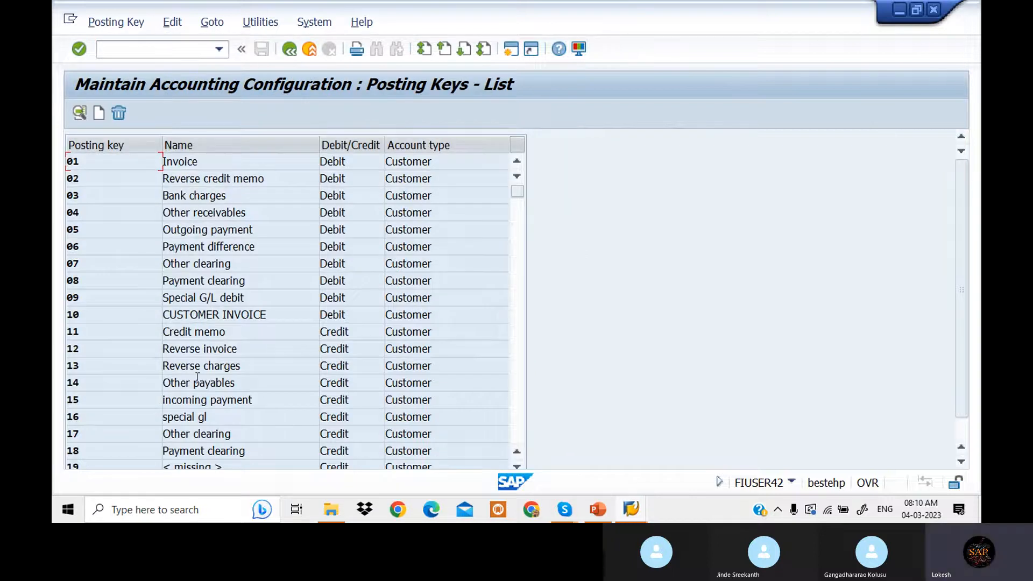
{"action": "scroll", "coordinate": [218, 381], "scroll_direction": "down", "scroll_amount": 3}
{"action": "scroll", "coordinate": [218, 381], "scroll_direction": "down", "scroll_amount": 1}
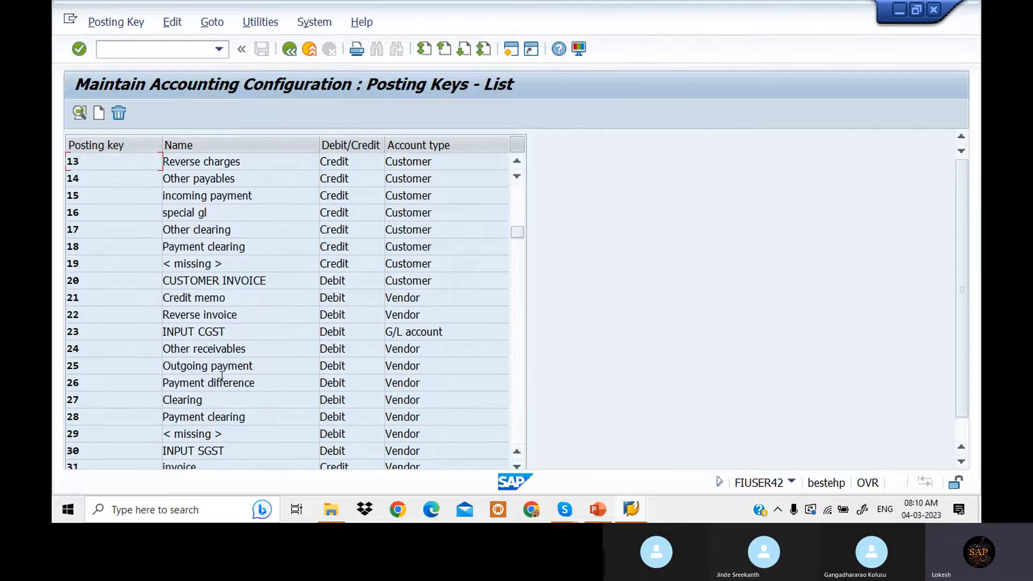
{"action": "double_click", "coordinate": [281, 365]}
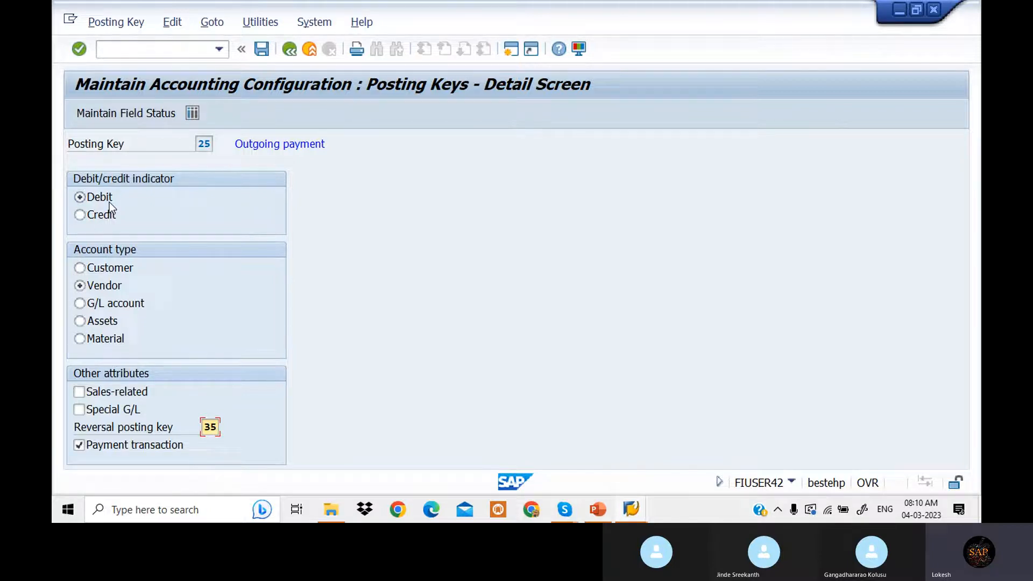
Try to save posting key 25 with the Credit indicator and switch it back to Debit.
{"action": "left_click", "coordinate": [80, 215]}
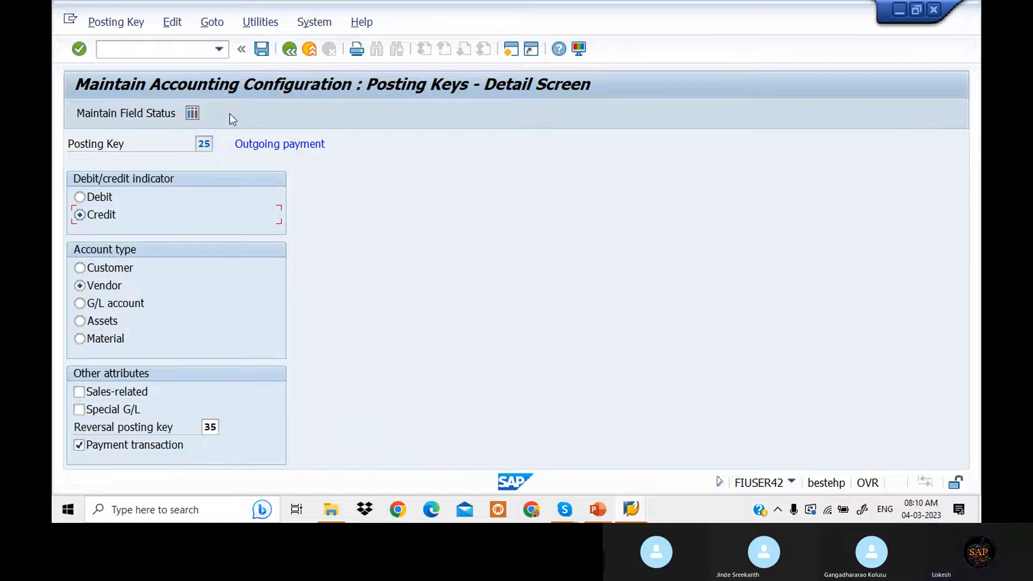
{"action": "left_click", "coordinate": [262, 49]}
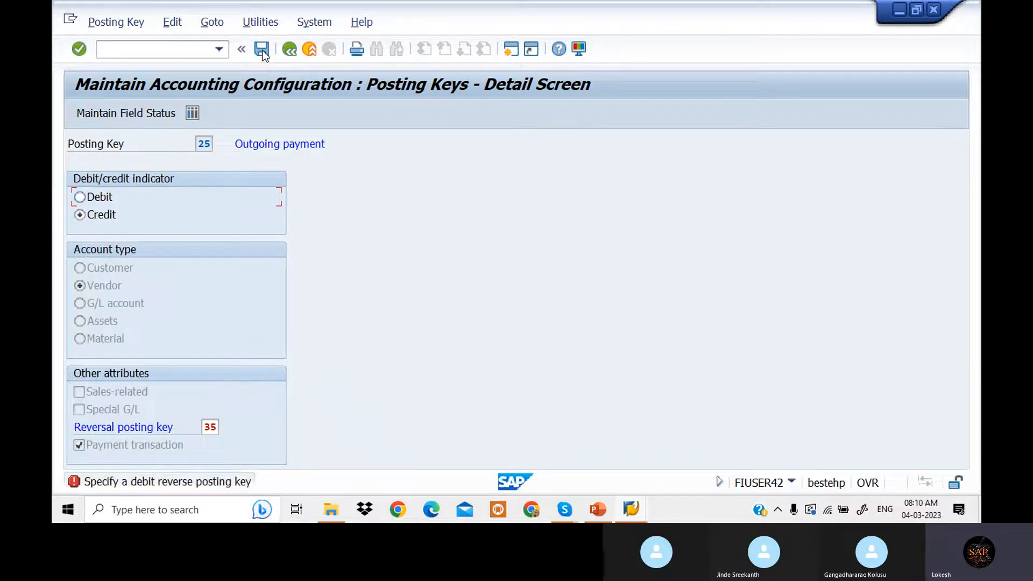
{"action": "left_click", "coordinate": [81, 198]}
Review posting key 25's field status for general data, additional account assignments and materials management.
{"action": "left_click", "coordinate": [124, 115]}
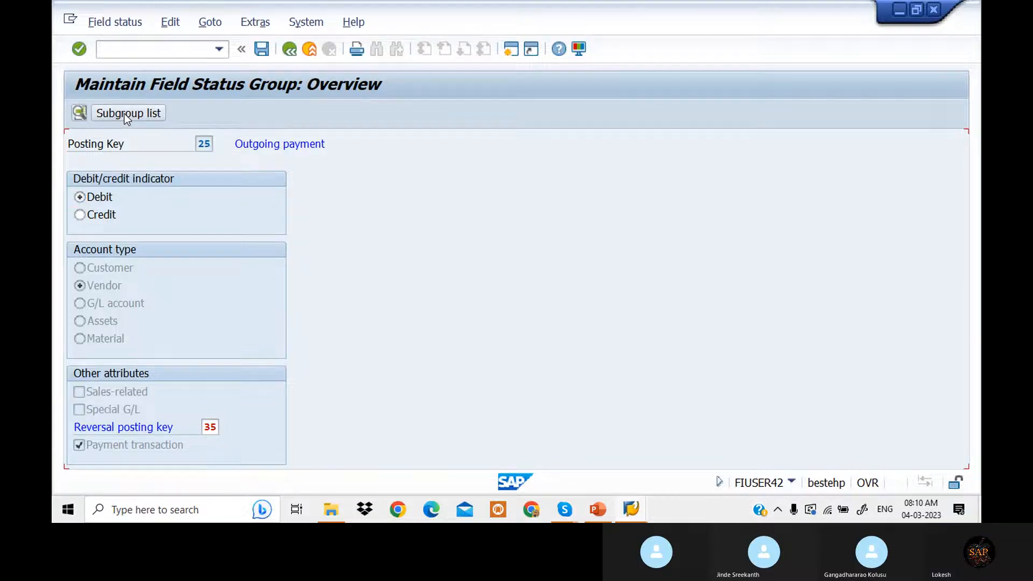
{"action": "left_click", "coordinate": [124, 114]}
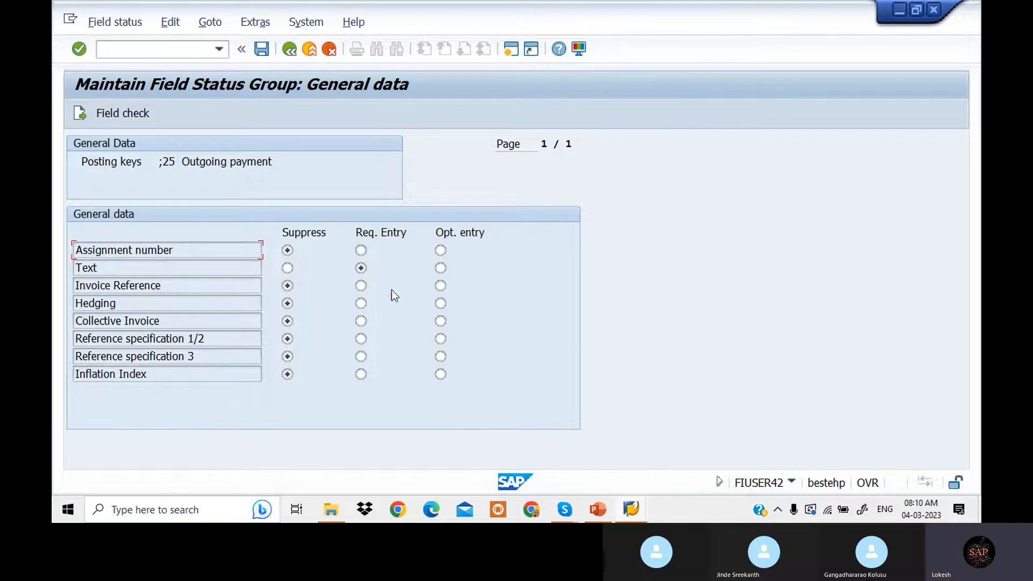
{"action": "left_click", "coordinate": [293, 53]}
{"action": "double_click", "coordinate": [240, 249]}
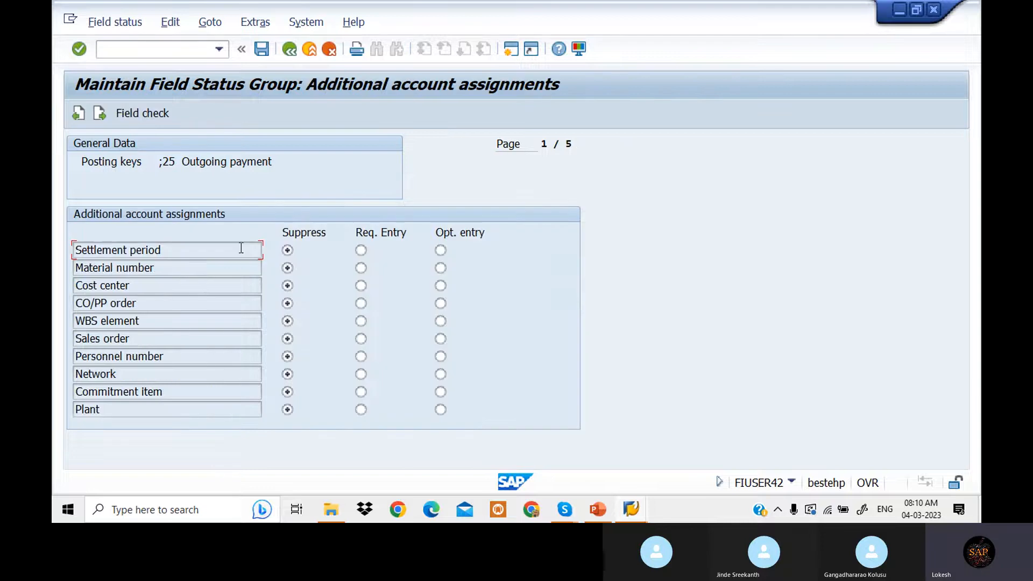
{"action": "left_click", "coordinate": [292, 51]}
{"action": "left_click", "coordinate": [218, 268]}
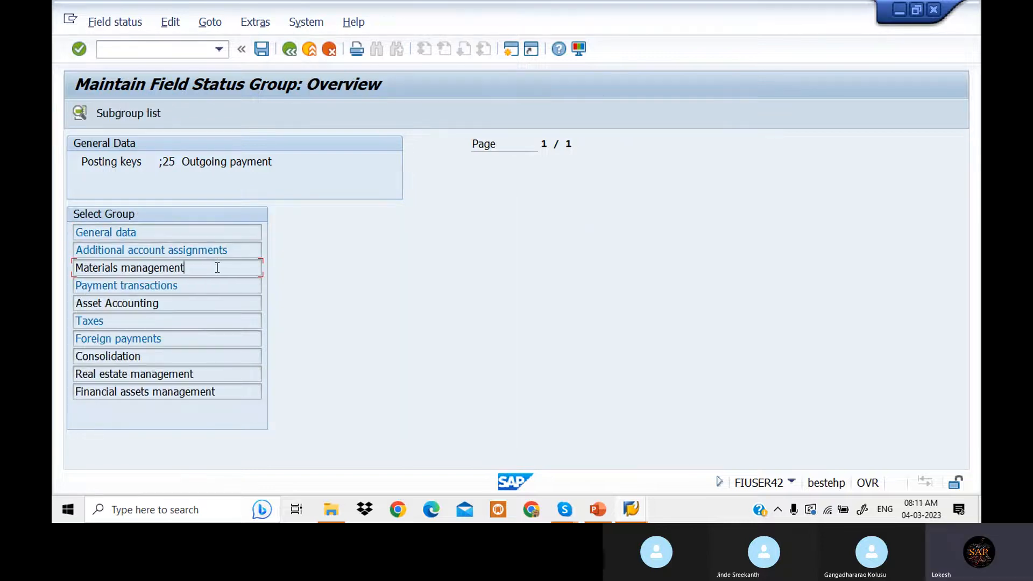
{"action": "double_click", "coordinate": [216, 268]}
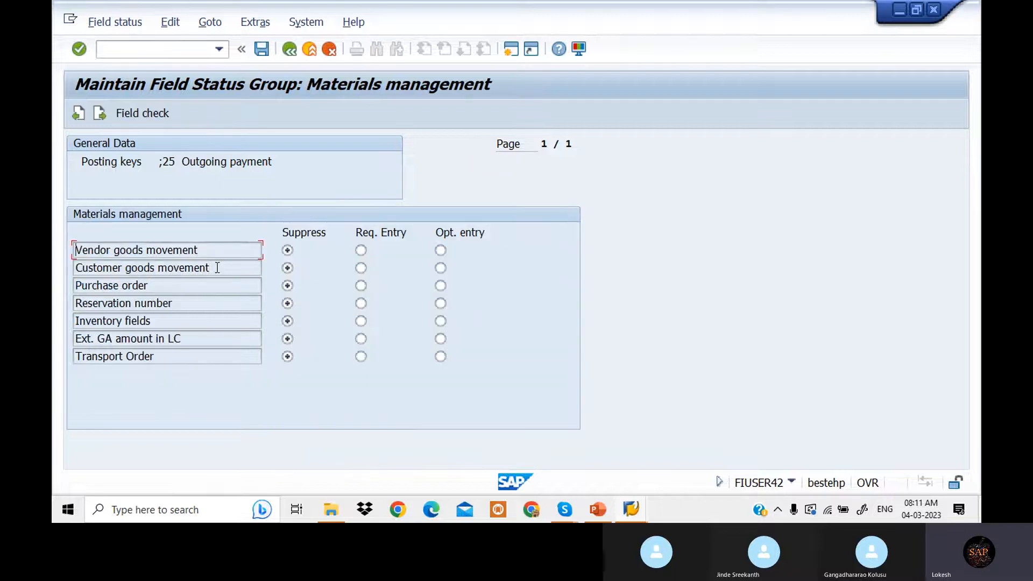
{"action": "left_click", "coordinate": [289, 49]}
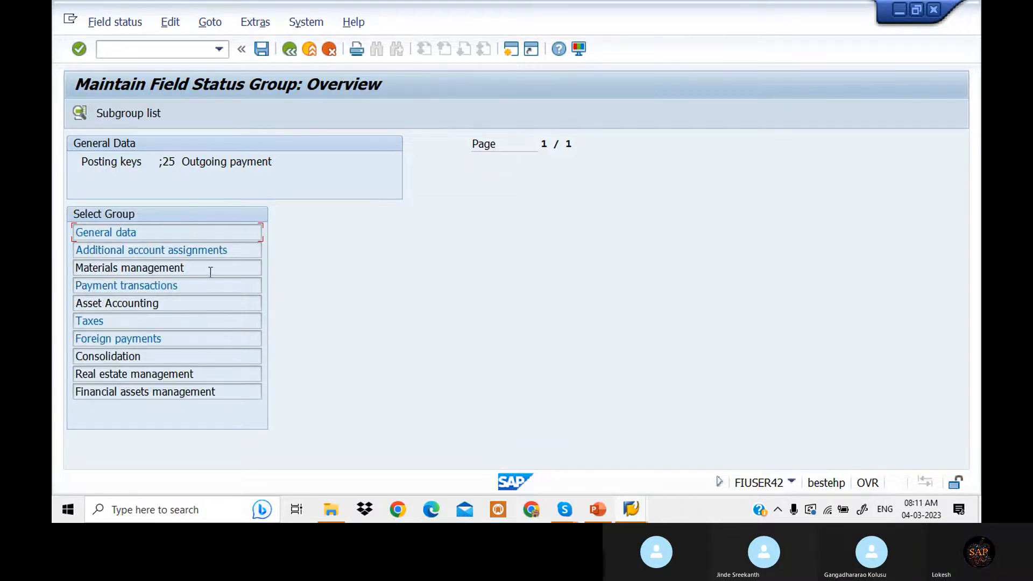
Suppress the Value date field in posting key 25's payment transactions and save it to the ACCOUNTS PAYABLE WING customizing request.
{"action": "left_click", "coordinate": [206, 284]}
{"action": "double_click", "coordinate": [206, 285]}
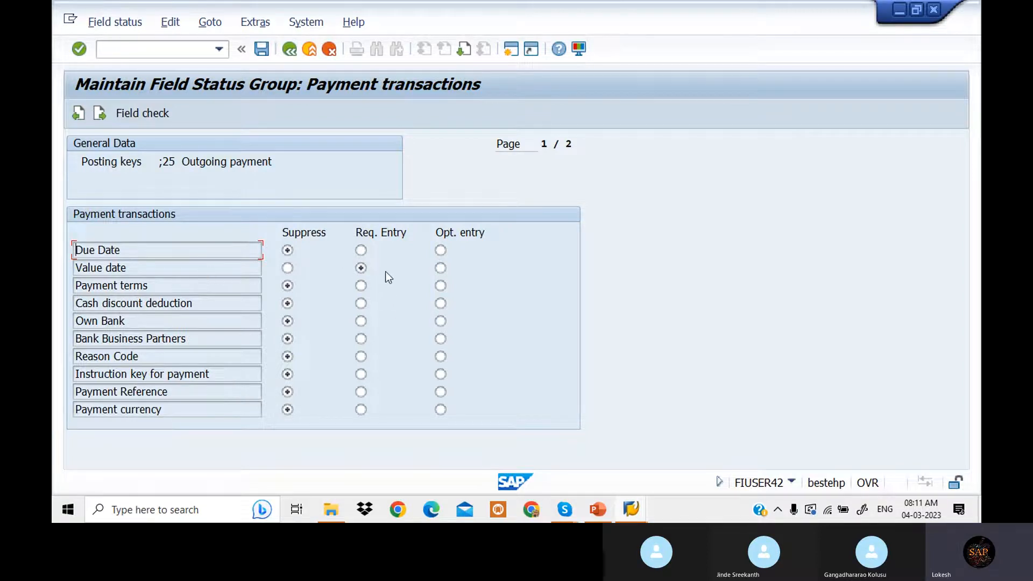
{"action": "left_click", "coordinate": [287, 268]}
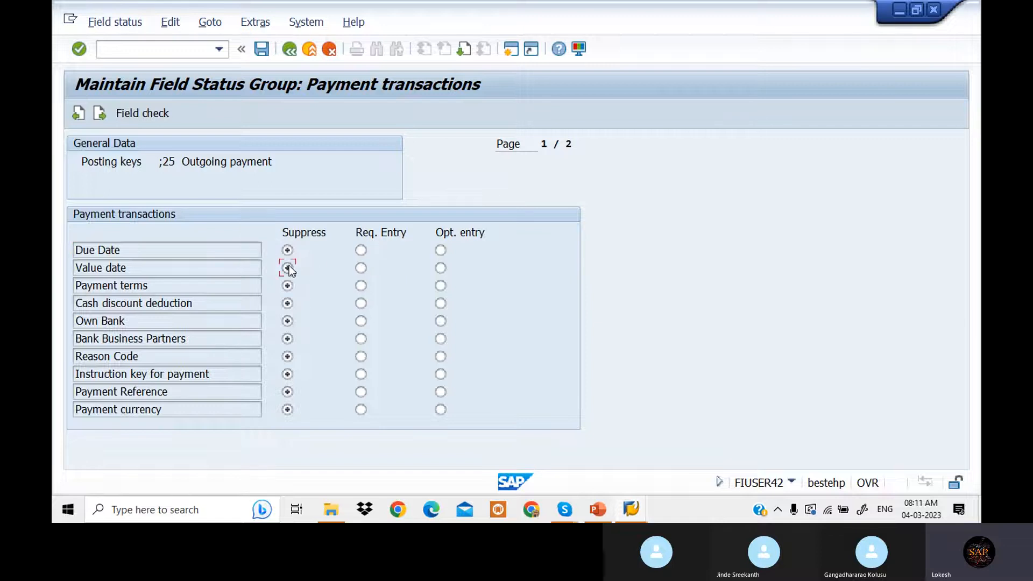
{"action": "left_click", "coordinate": [260, 49]}
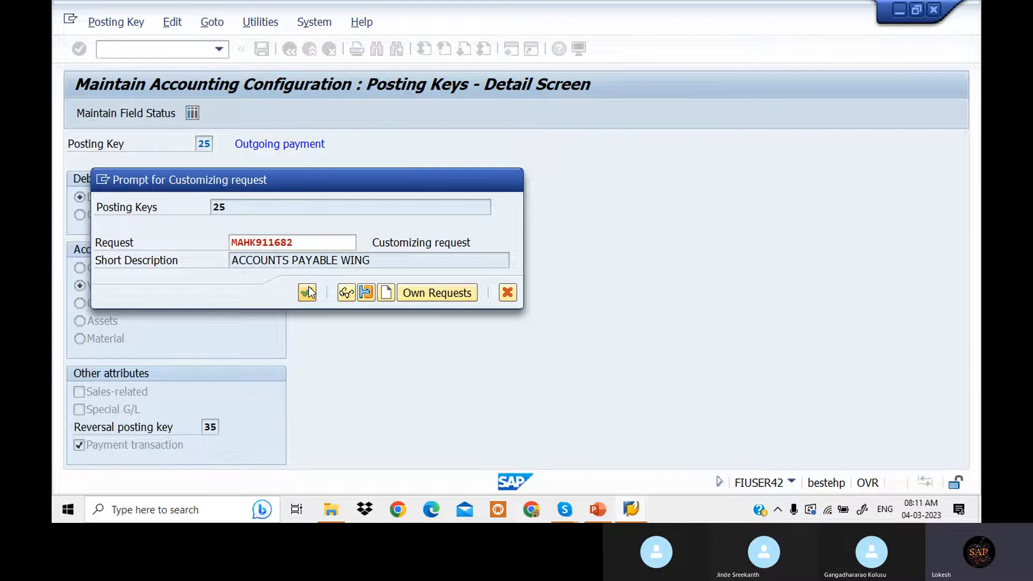
{"action": "left_click", "coordinate": [308, 286]}
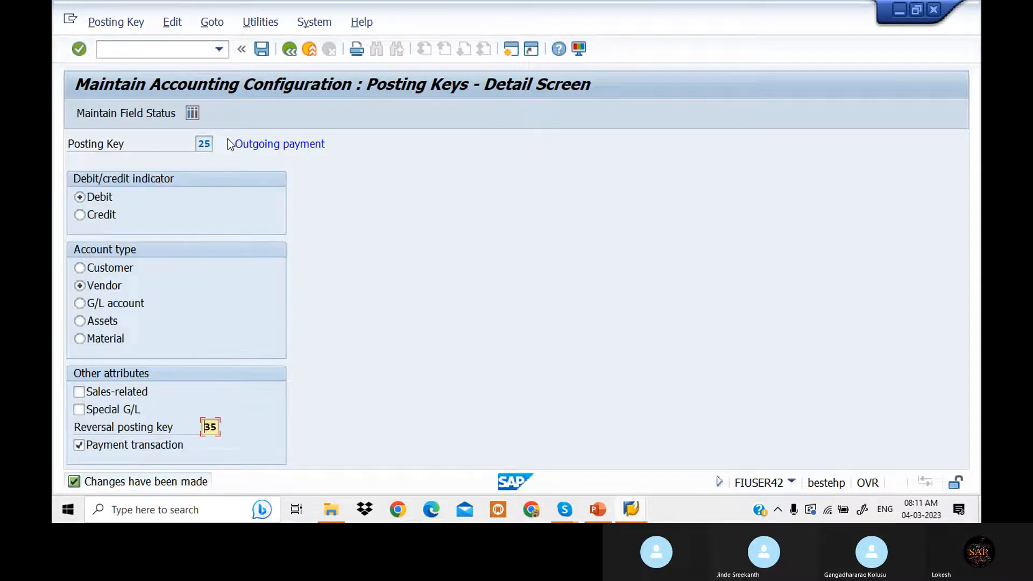
{"action": "left_click", "coordinate": [291, 49]}
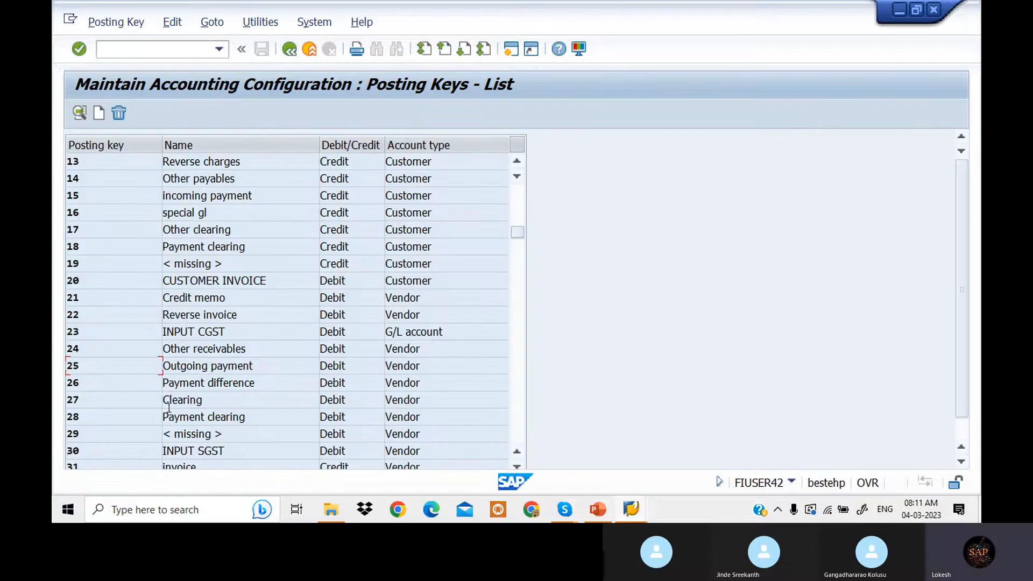
Make Text a required entry in the general data of posting key 35, Incoming payment, and save it to the ACCOUNTS PAYABLE WING request.
{"action": "scroll", "coordinate": [169, 408], "scroll_direction": "down", "scroll_amount": 2}
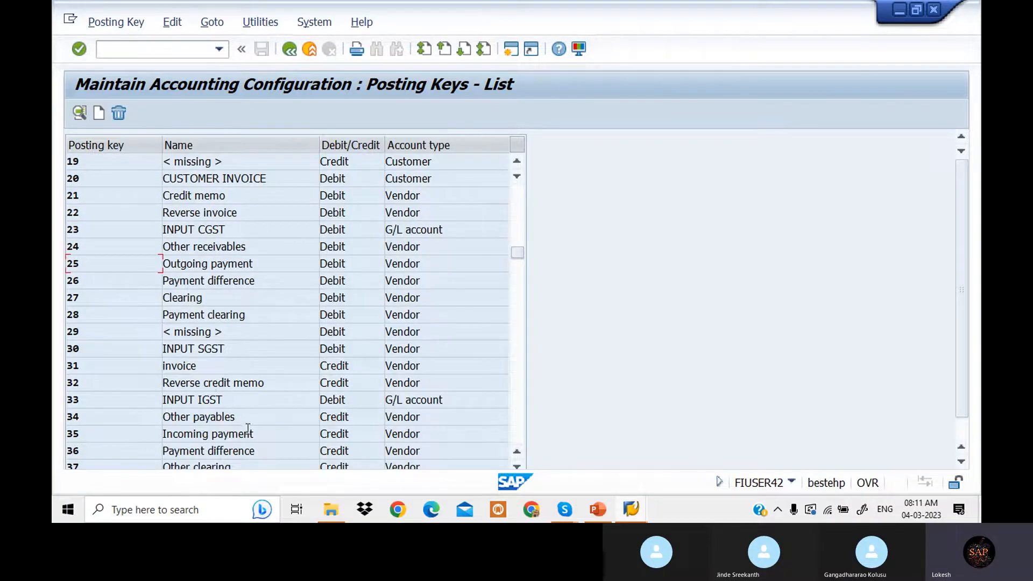
{"action": "double_click", "coordinate": [268, 432]}
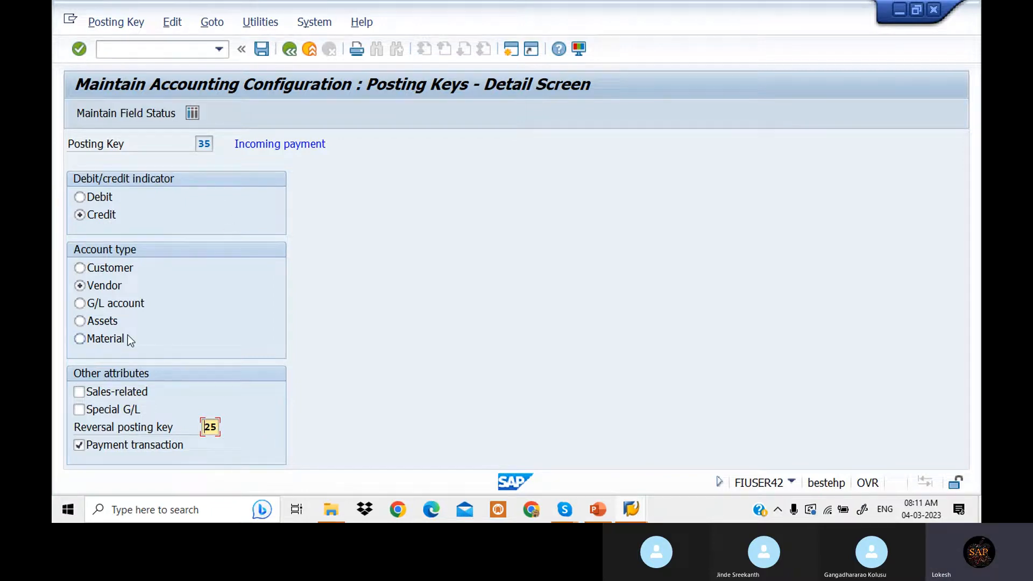
{"action": "left_click", "coordinate": [143, 115]}
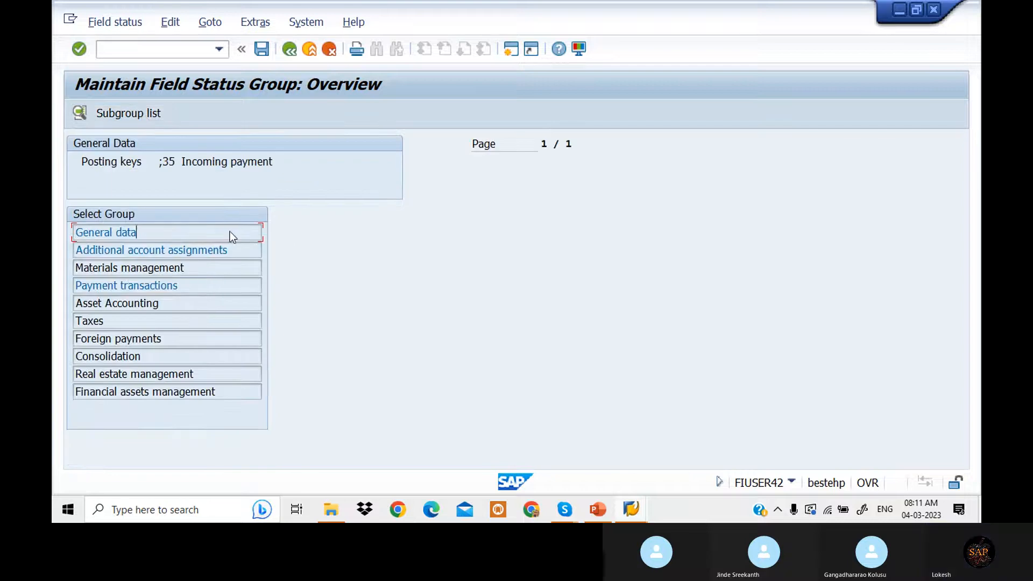
{"action": "double_click", "coordinate": [230, 232]}
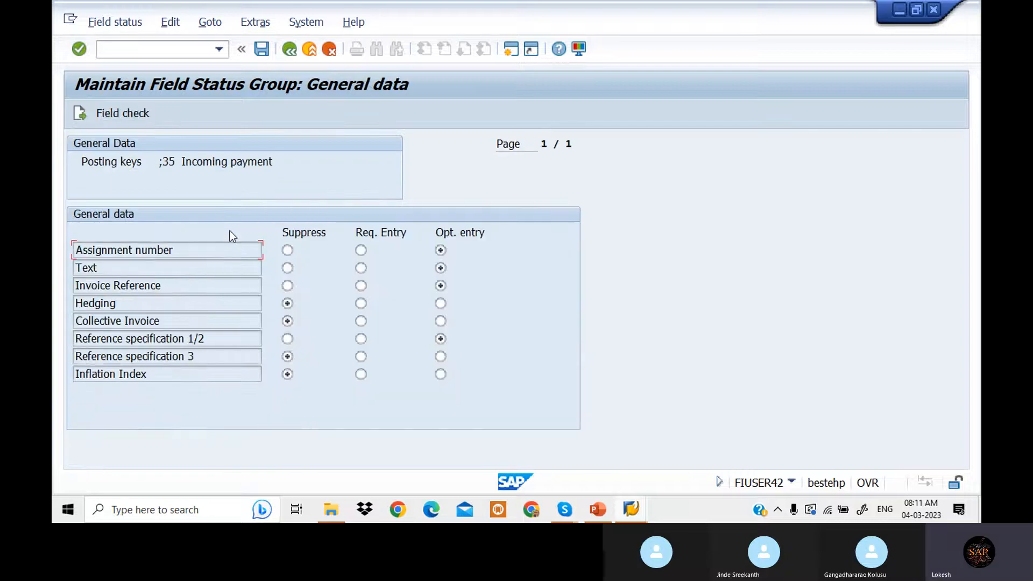
{"action": "left_click", "coordinate": [362, 268]}
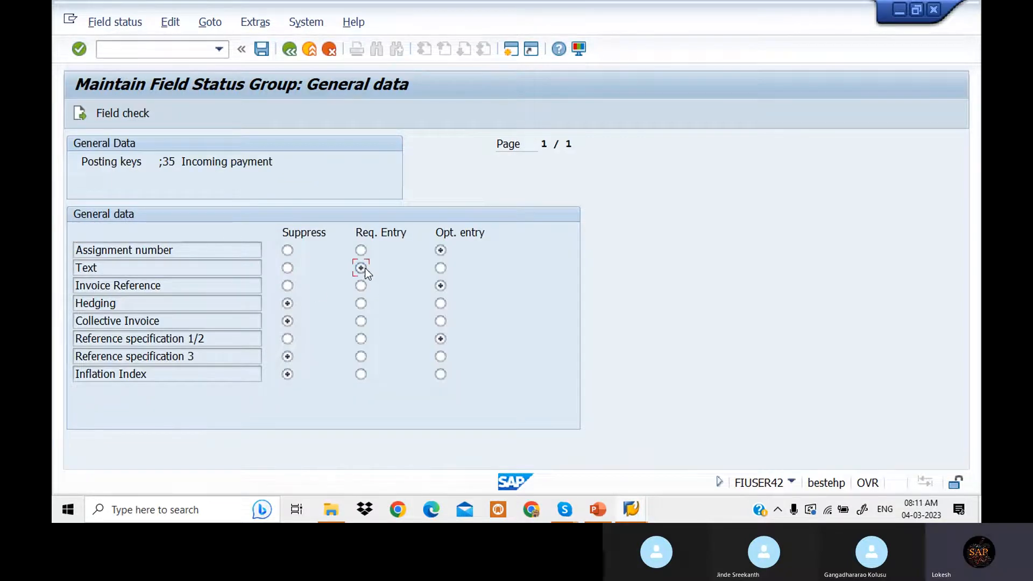
{"action": "left_click", "coordinate": [269, 47]}
{"action": "left_click", "coordinate": [307, 293]}
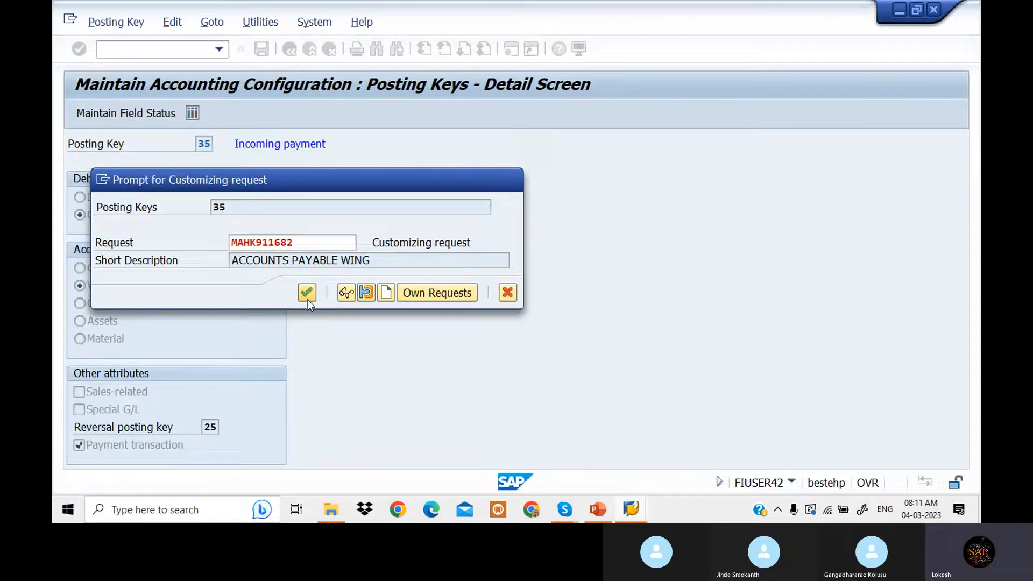
Review posting key 35's field status for additional account assignments, materials management and payment transactions.
{"action": "left_click", "coordinate": [167, 112]}
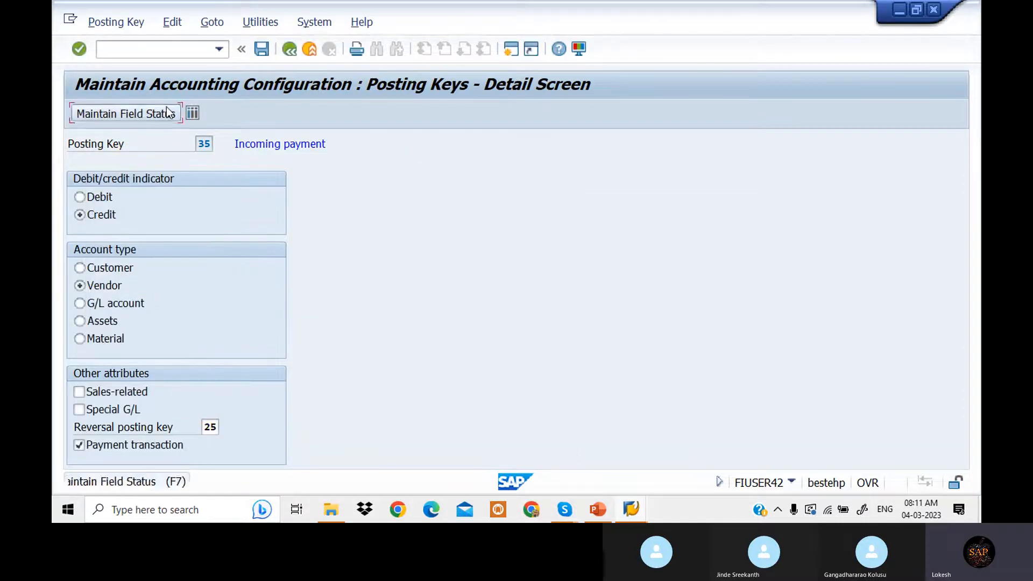
{"action": "double_click", "coordinate": [230, 249]}
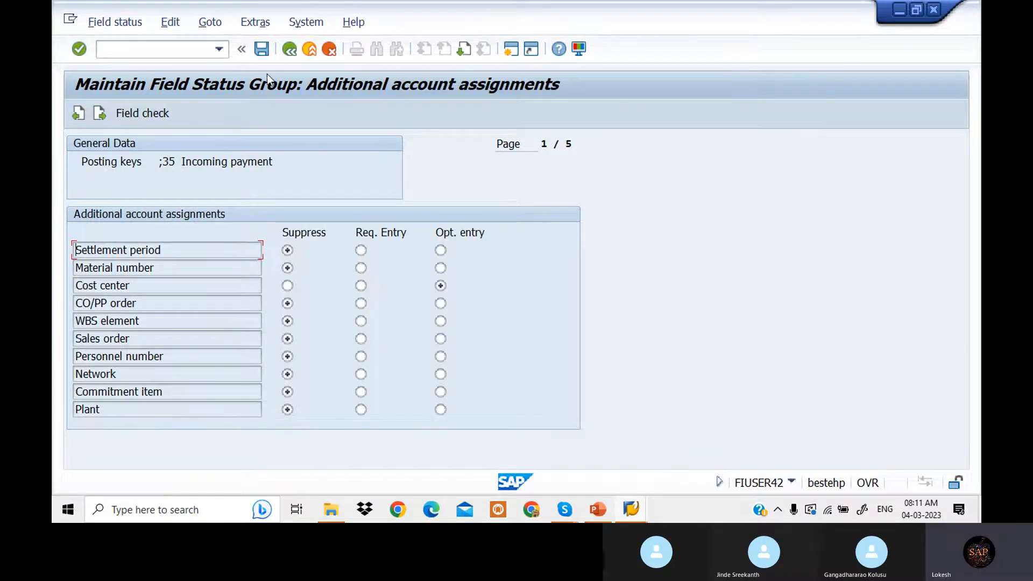
{"action": "left_click", "coordinate": [290, 50]}
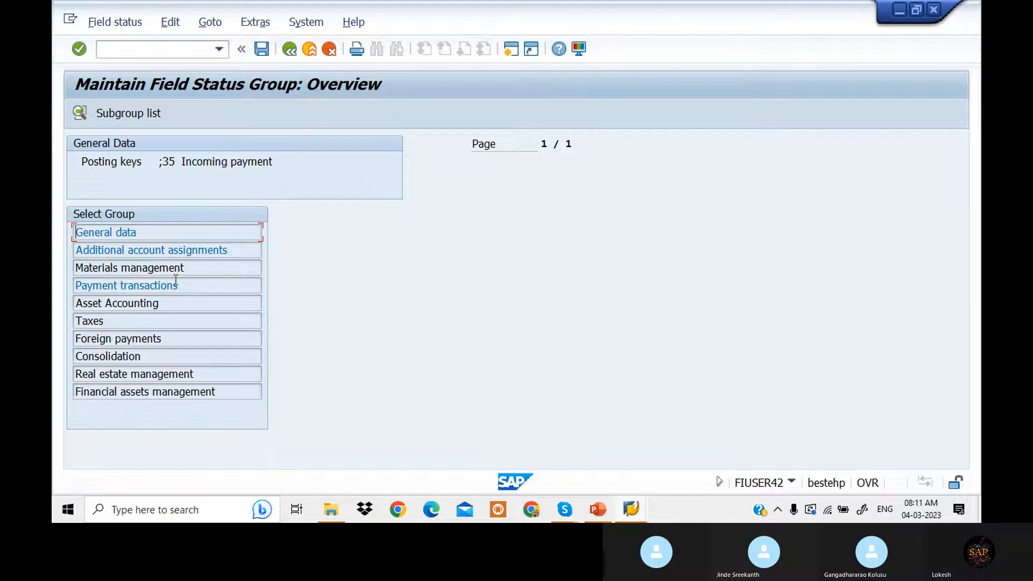
{"action": "double_click", "coordinate": [187, 273]}
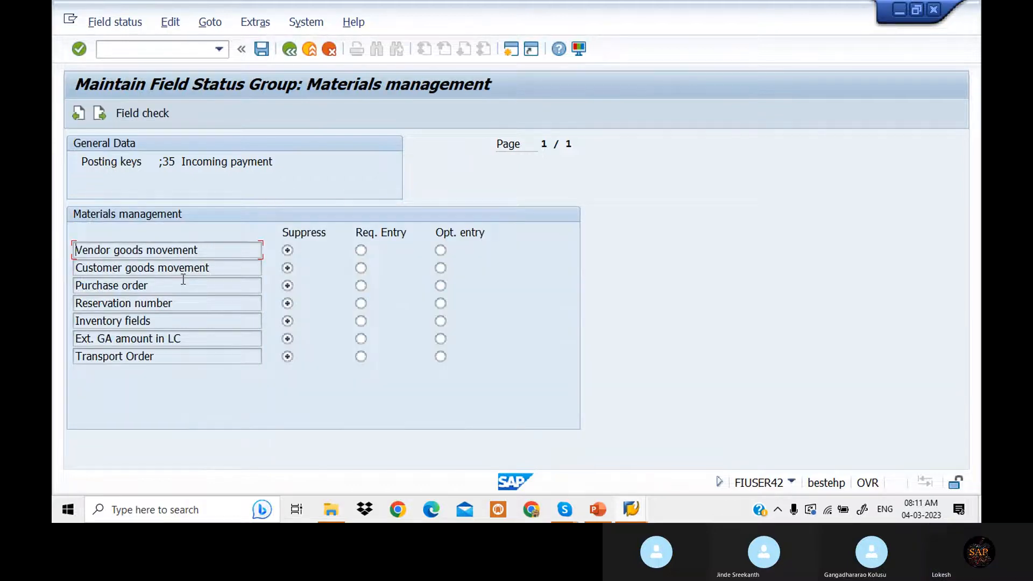
{"action": "left_click", "coordinate": [288, 49]}
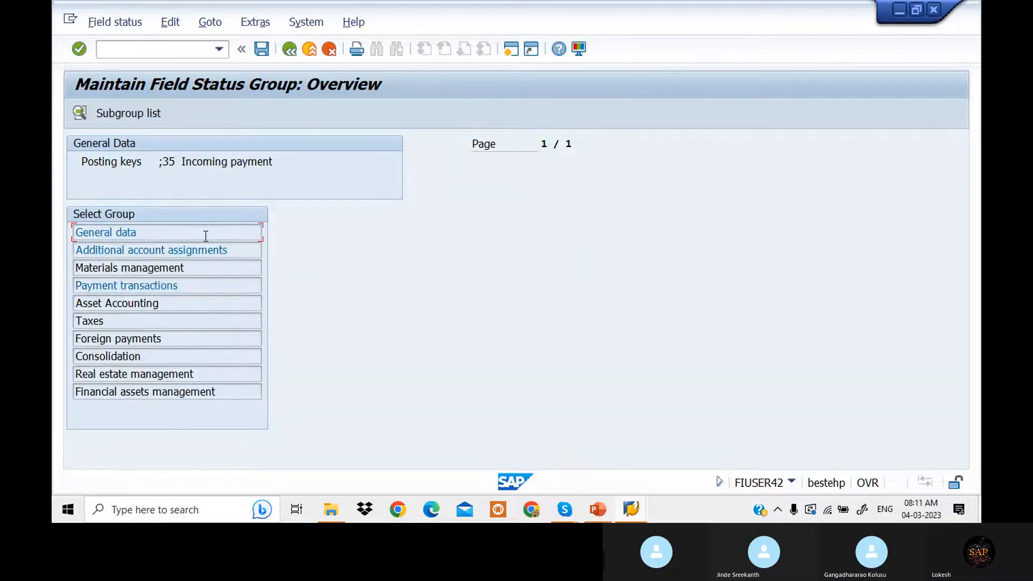
{"action": "double_click", "coordinate": [205, 284]}
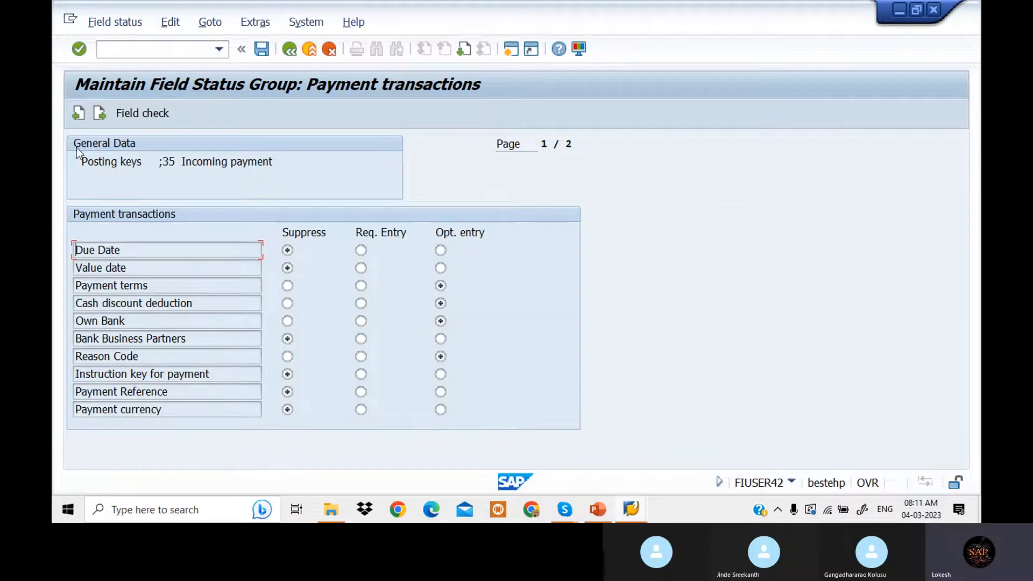
{"action": "left_click", "coordinate": [289, 52]}
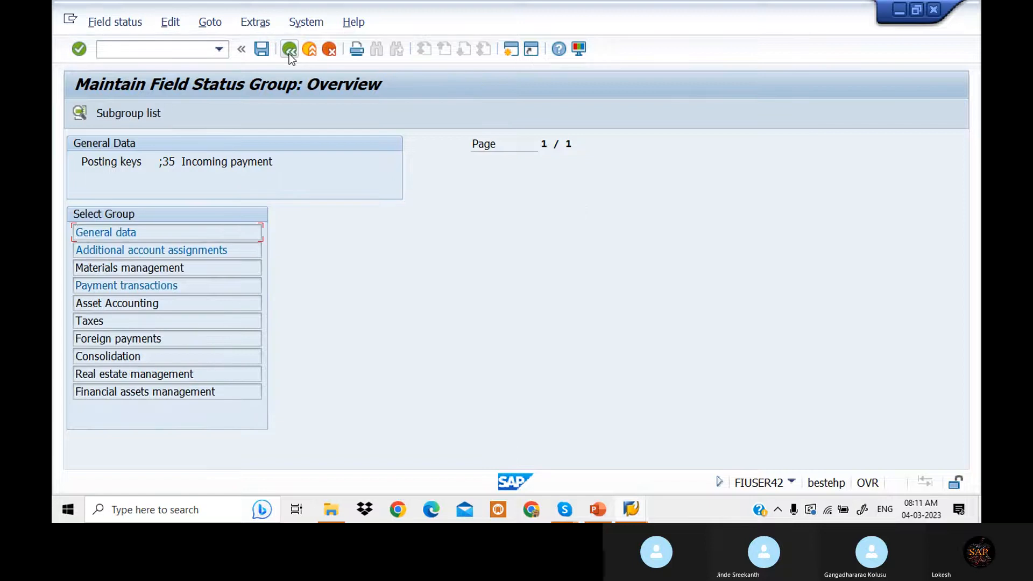
{"action": "left_click", "coordinate": [289, 50]}
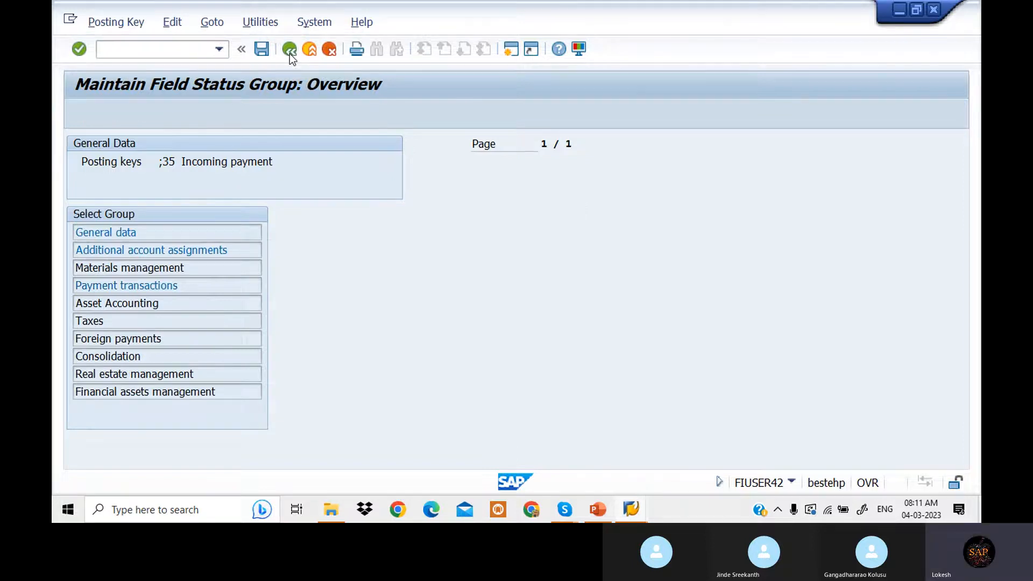
Start transaction OBC4, locate field status variant WIN1 and open its field status groups.
{"action": "left_click", "coordinate": [170, 50]}
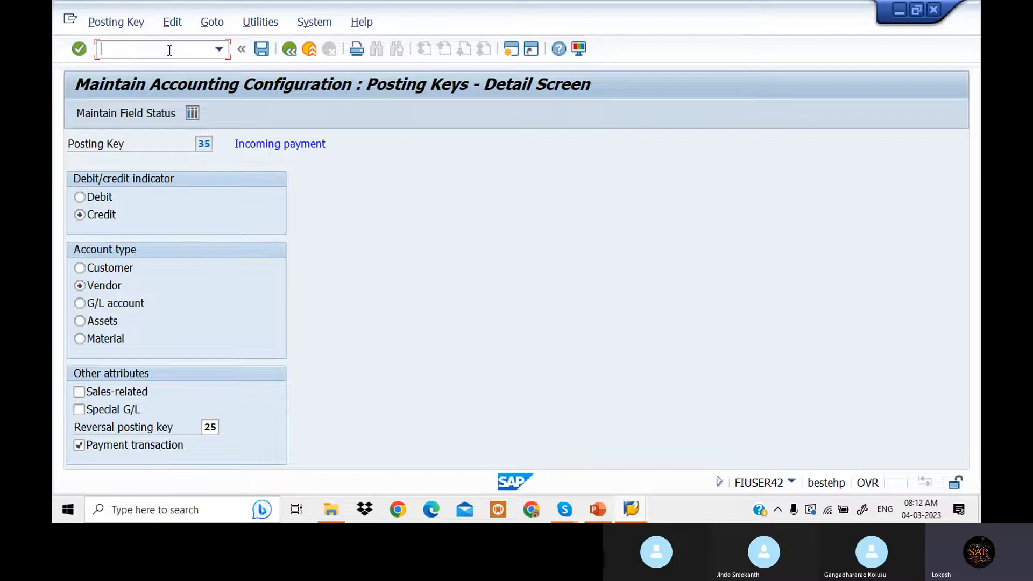
{"action": "type", "text": "/NOBC4"}
{"action": "key", "text": "Return"}
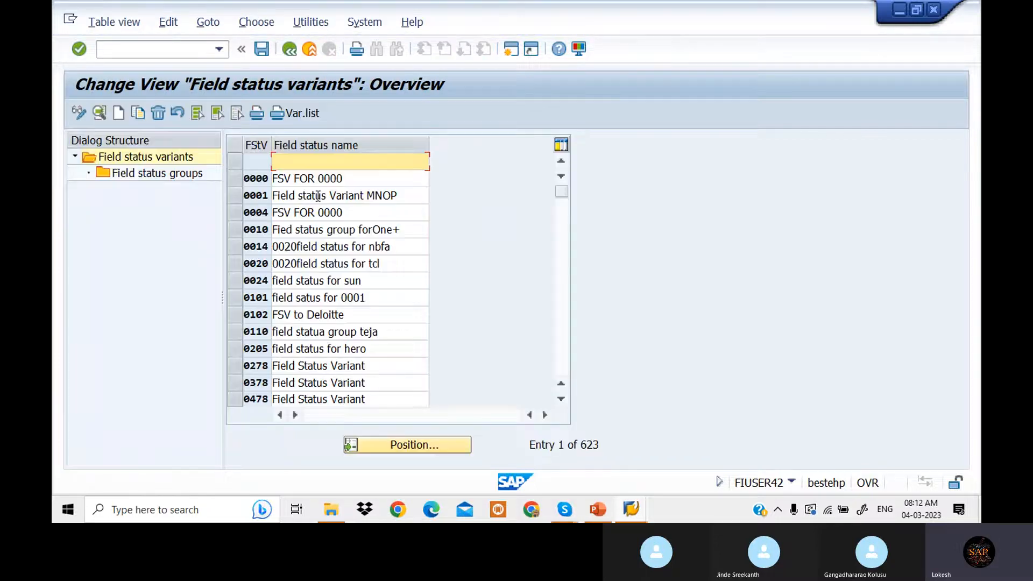
{"action": "left_click", "coordinate": [408, 450]}
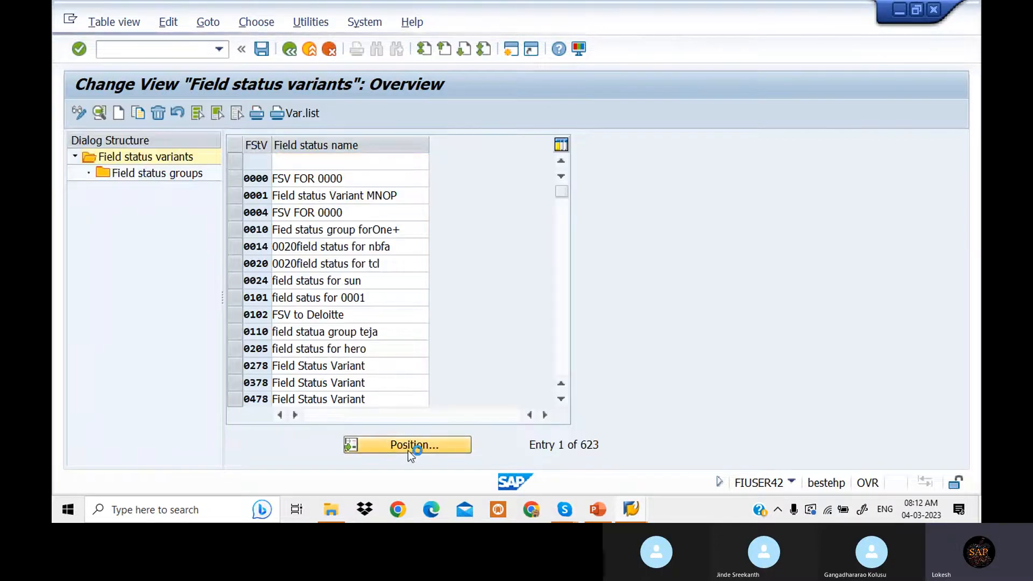
{"action": "key", "text": "BackSpace"}
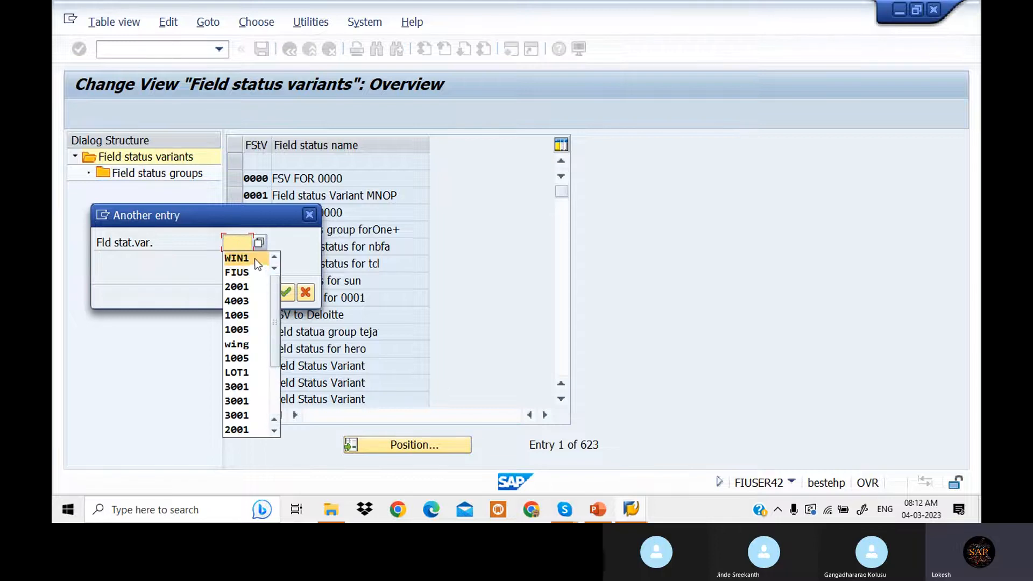
{"action": "left_click", "coordinate": [255, 259]}
{"action": "left_click", "coordinate": [282, 293]}
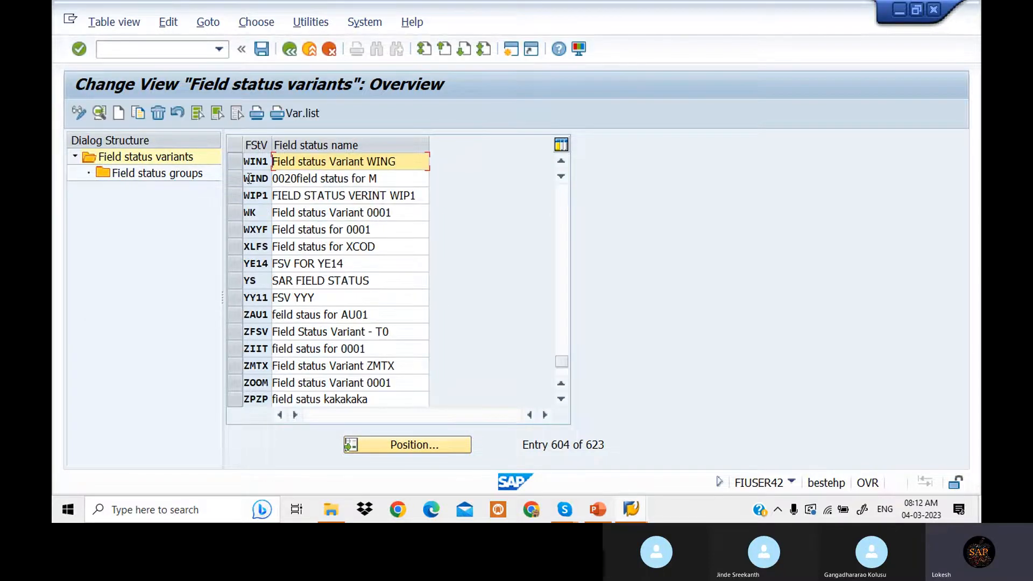
{"action": "left_click", "coordinate": [241, 163]}
{"action": "double_click", "coordinate": [185, 172]}
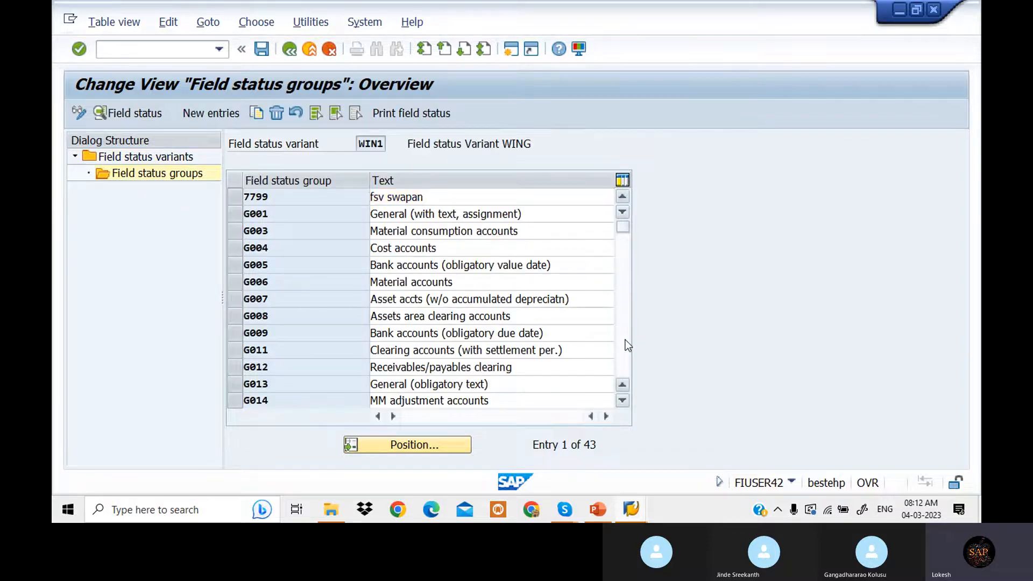
Make Text a required entry in the general data of group G067, Reconciliation accounts, and save it to the ACCOUNTS PAYABLE WING request.
{"action": "left_click", "coordinate": [624, 339]}
{"action": "left_click", "coordinate": [624, 339]}
{"action": "left_click", "coordinate": [625, 339]}
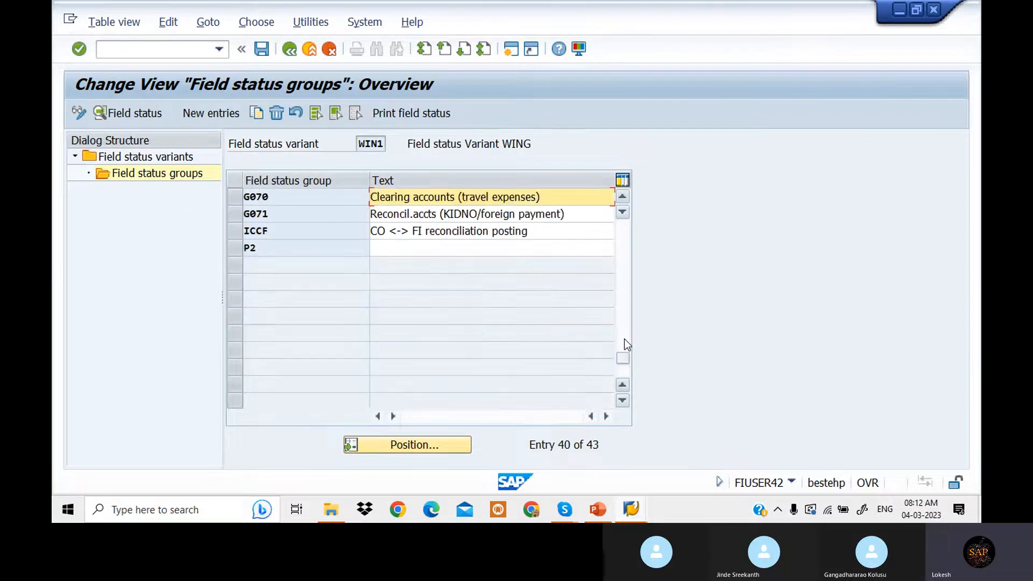
{"action": "left_click", "coordinate": [623, 235]}
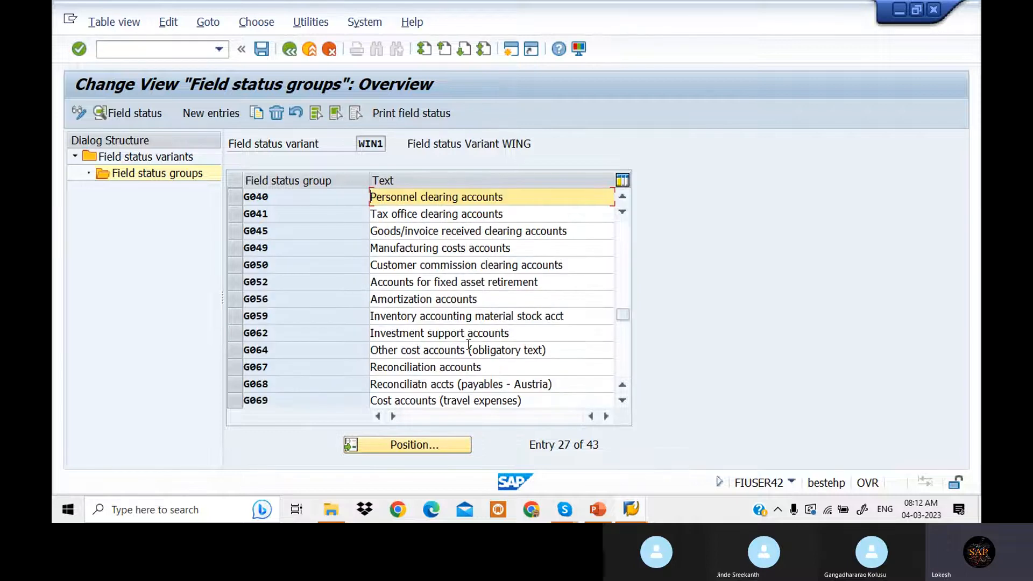
{"action": "double_click", "coordinate": [482, 368]}
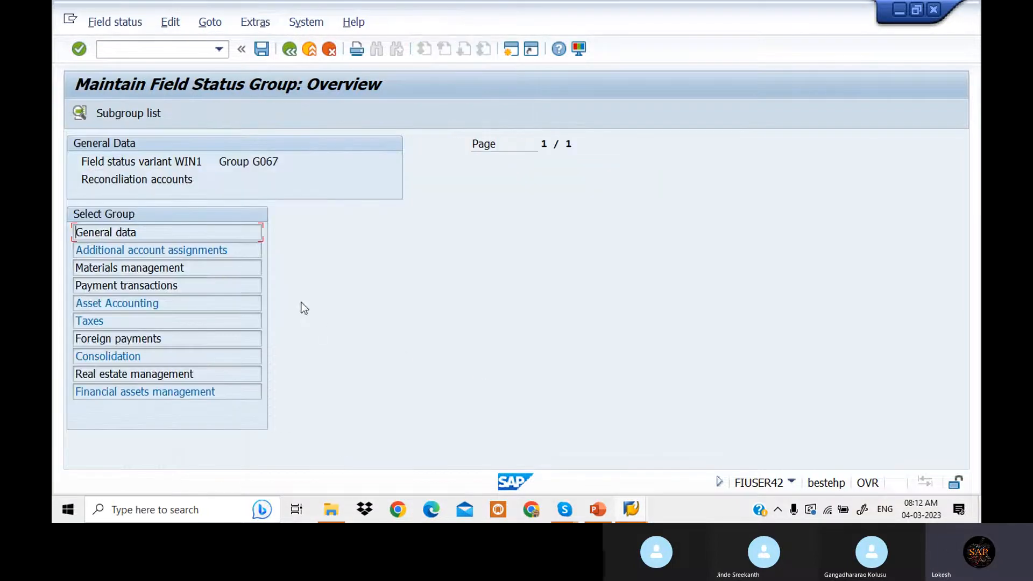
{"action": "double_click", "coordinate": [215, 233]}
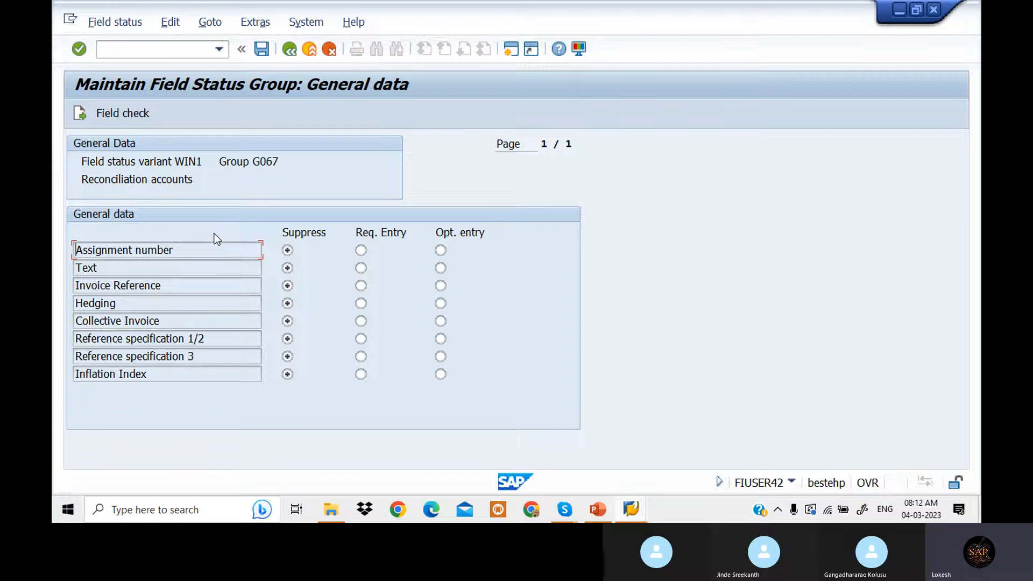
{"action": "left_click", "coordinate": [361, 268]}
{"action": "left_click", "coordinate": [263, 48]}
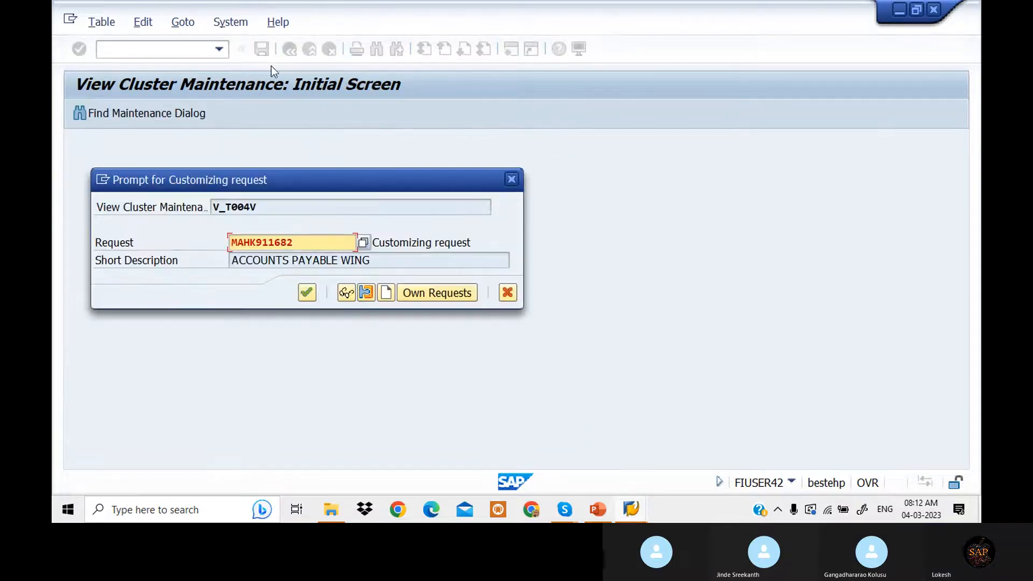
{"action": "left_click", "coordinate": [309, 293]}
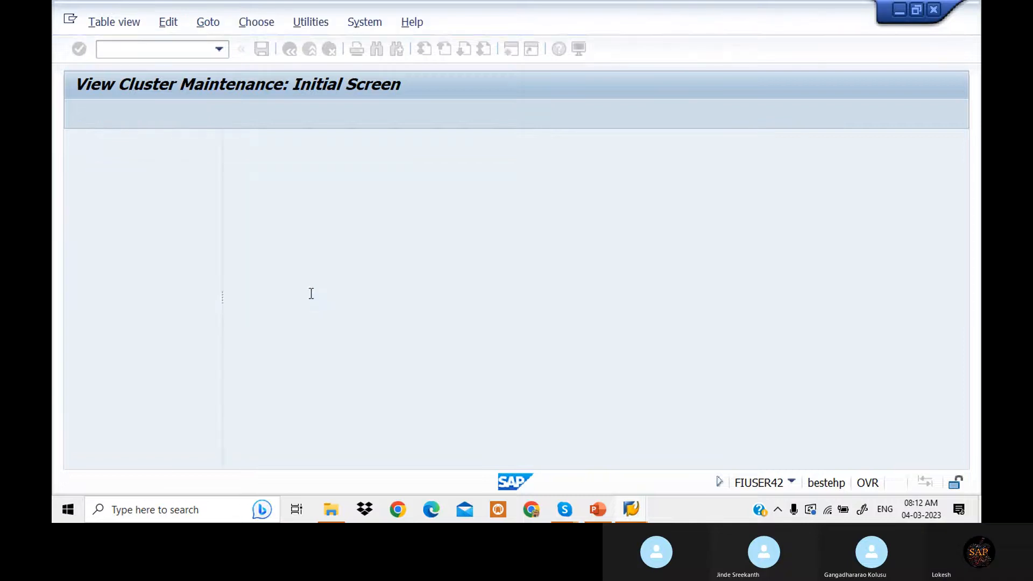
Review field status group G067's settings for additional account assignments, materials management and payment transactions.
{"action": "double_click", "coordinate": [496, 363]}
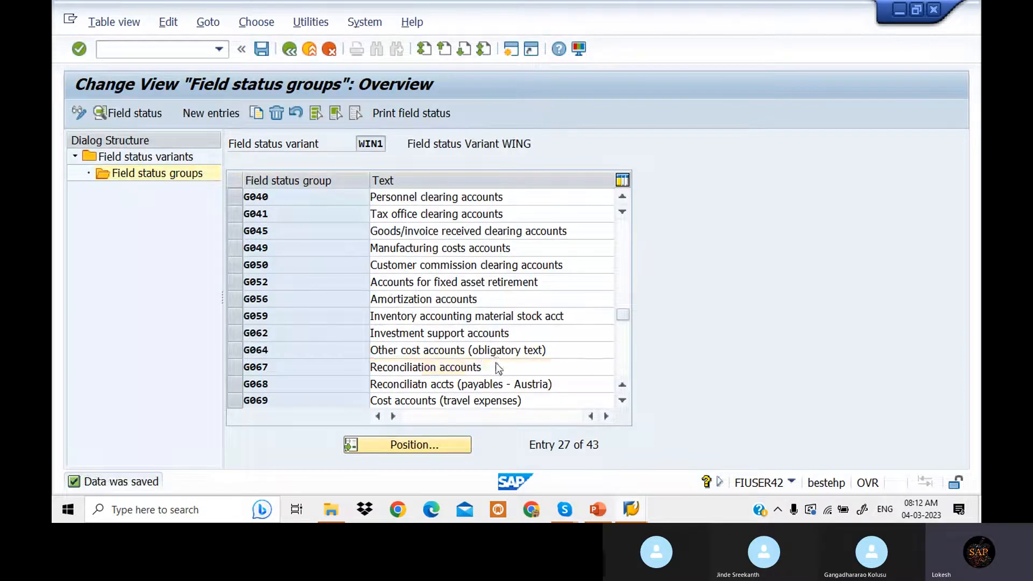
{"action": "double_click", "coordinate": [248, 250]}
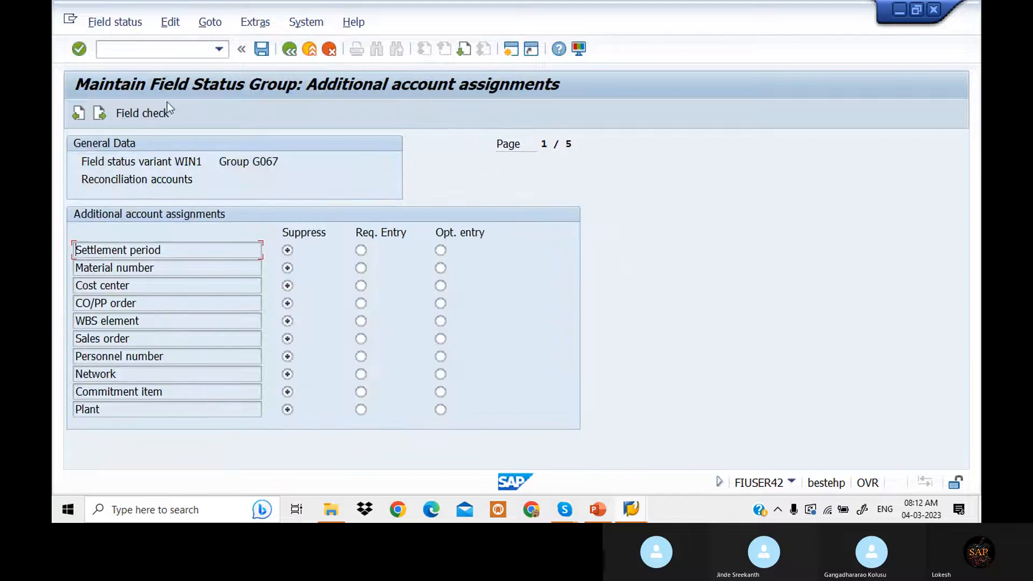
{"action": "left_click", "coordinate": [290, 49]}
{"action": "double_click", "coordinate": [240, 264]}
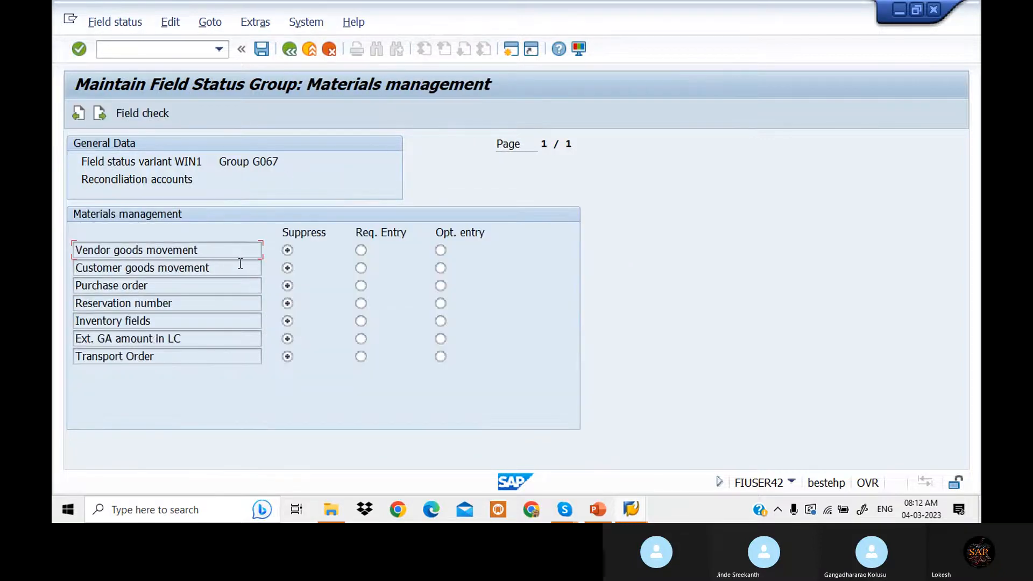
{"action": "left_click", "coordinate": [290, 49]}
{"action": "double_click", "coordinate": [214, 285]}
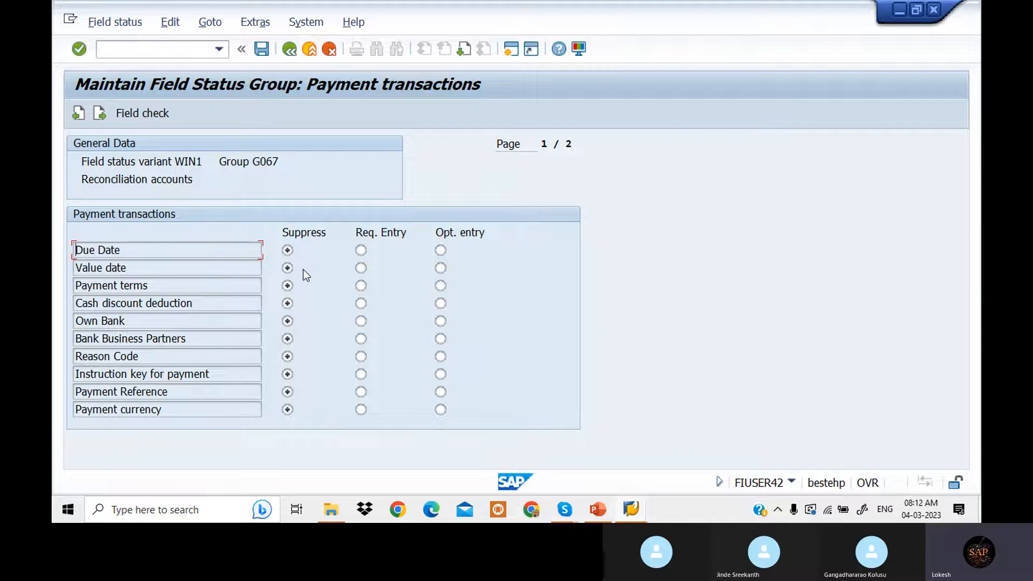
Start transaction F-53 in a new session and fill the header with document date 04.03.2023, reference 01 and header text Vendor Payment.
{"action": "left_click", "coordinate": [167, 53]}
{"action": "left_click", "coordinate": [511, 50]}
{"action": "type", "text": "F"}
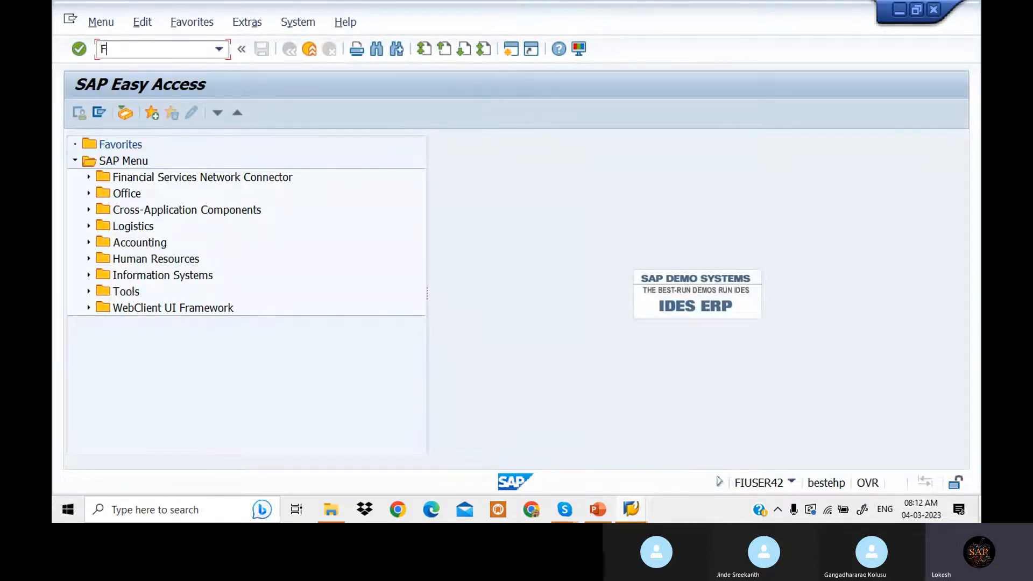
{"action": "type", "text": "-53"}
{"action": "key", "text": "Return"}
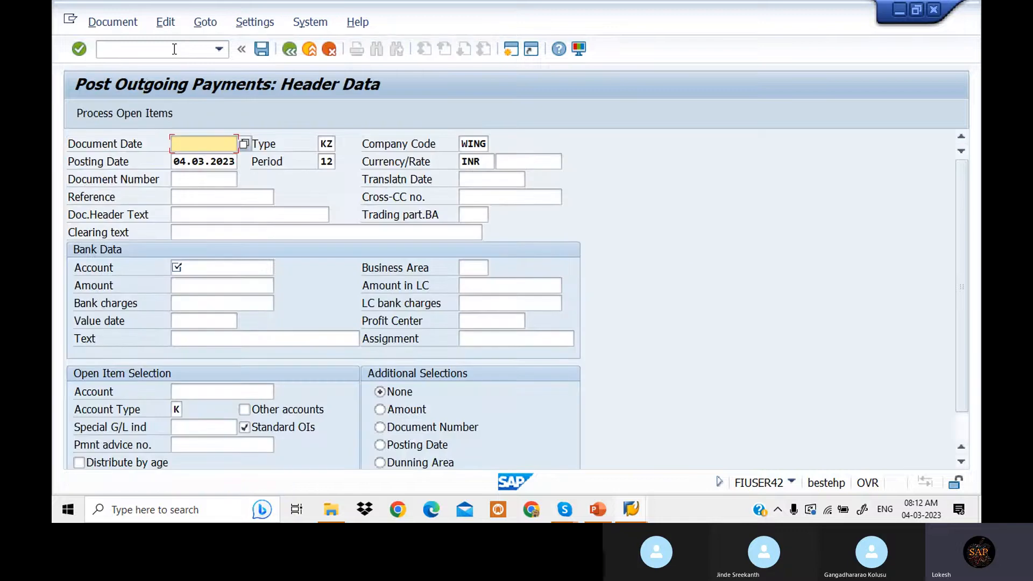
{"action": "left_click", "coordinate": [203, 144]}
{"action": "left_click", "coordinate": [212, 160]}
{"action": "left_click", "coordinate": [215, 197]}
{"action": "left_click", "coordinate": [215, 210]}
{"action": "left_click", "coordinate": [215, 217]}
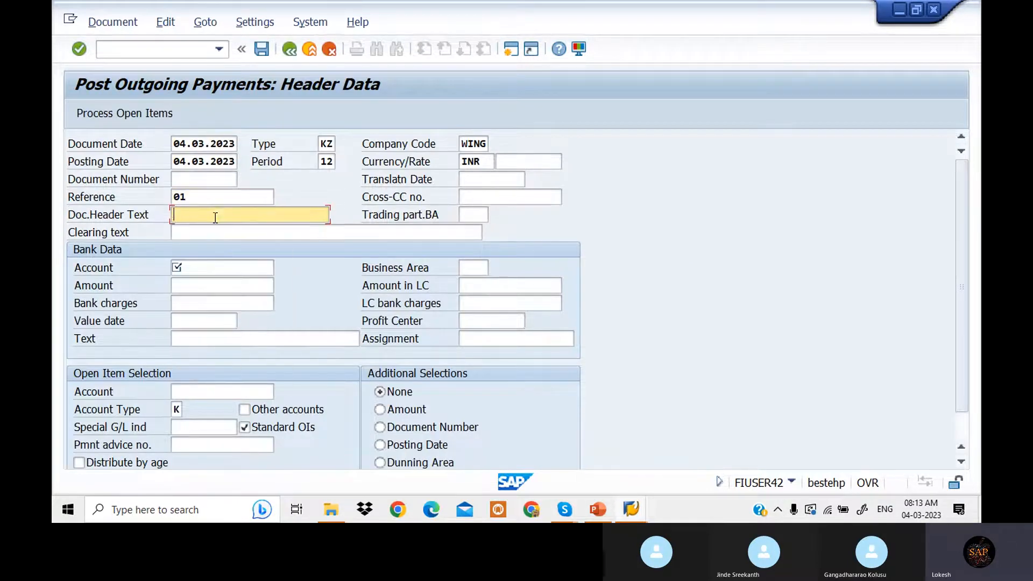
{"action": "left_click", "coordinate": [215, 229]}
Enter the bank G/L account, amount 50000, value date 04.03.2023, text VENDOR PAYMENT and RAM TRADERS' vendor account, and try to process open items.
{"action": "left_click", "coordinate": [213, 268]}
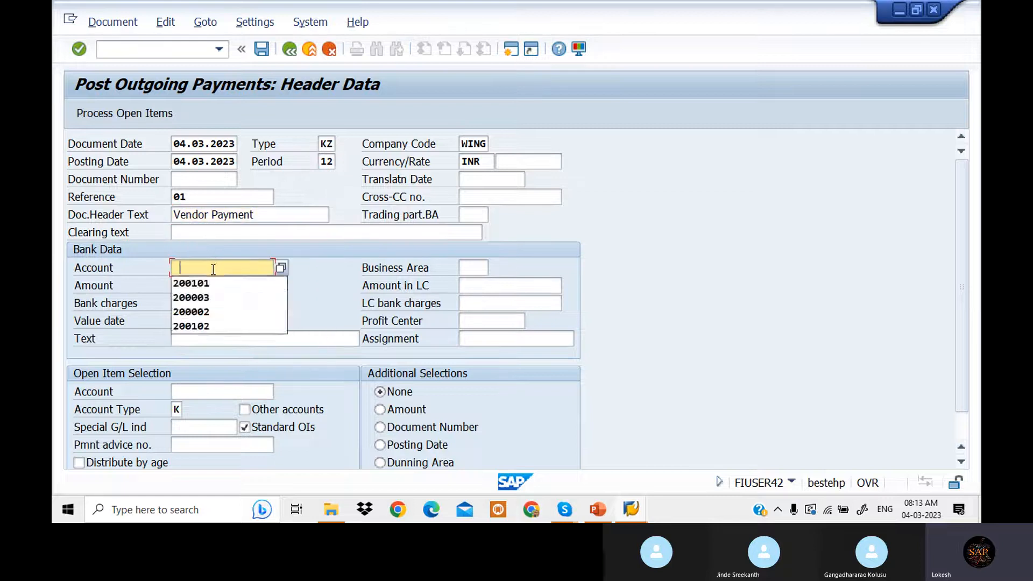
{"action": "left_click", "coordinate": [211, 282]}
{"action": "left_click", "coordinate": [210, 286]}
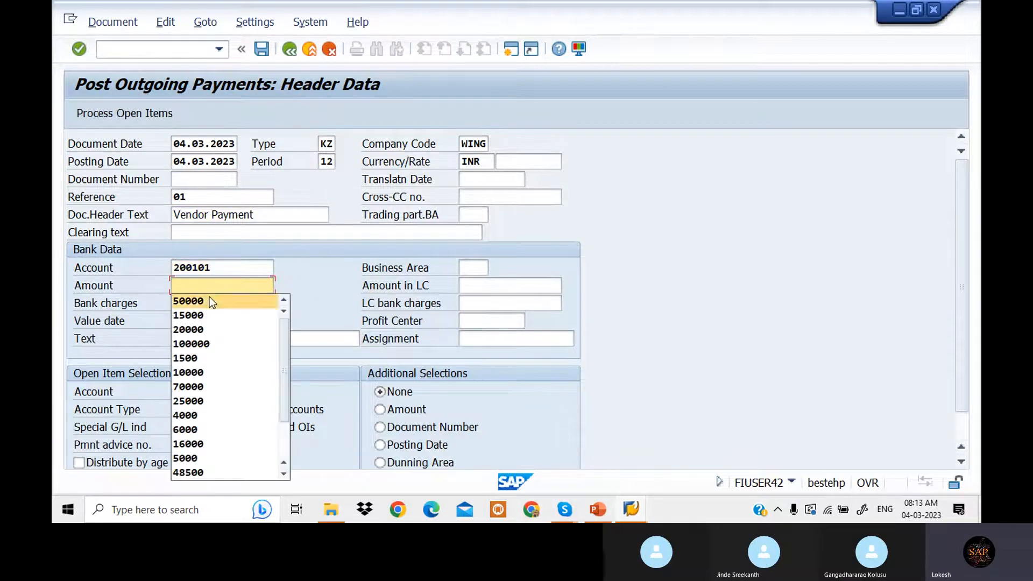
{"action": "left_click", "coordinate": [210, 302]}
{"action": "left_click", "coordinate": [205, 319]}
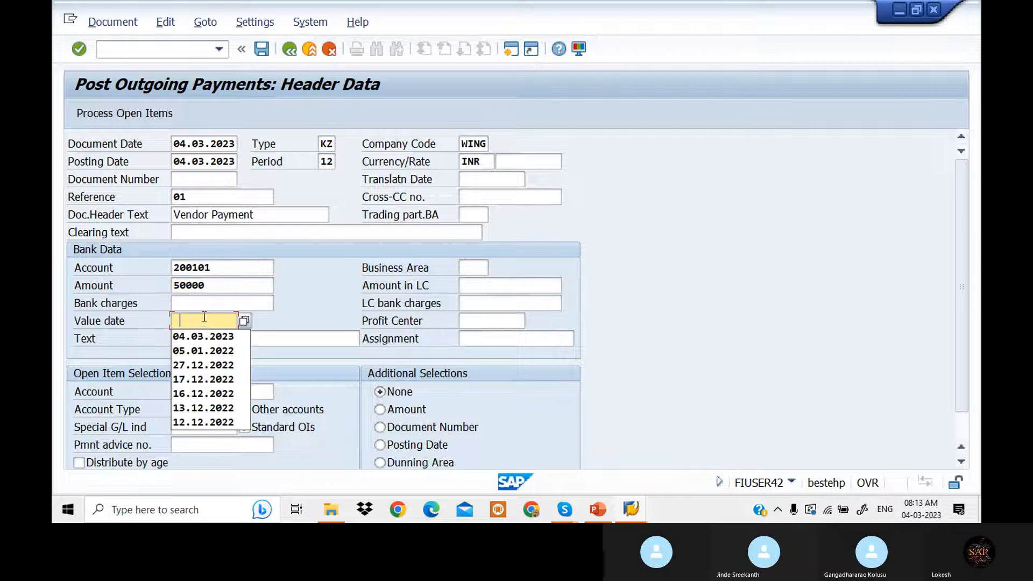
{"action": "left_click", "coordinate": [206, 336]}
{"action": "left_click", "coordinate": [205, 339]}
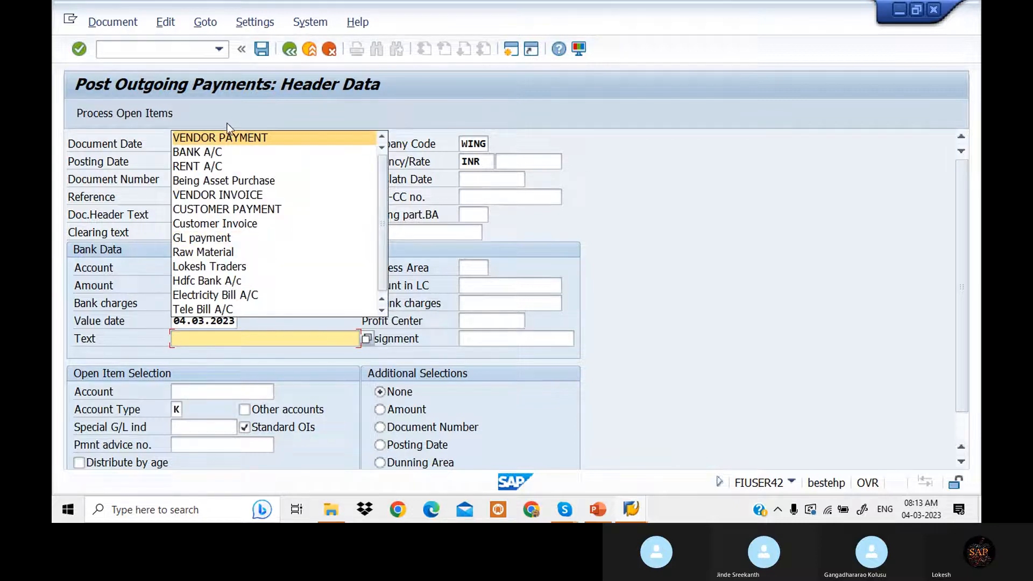
{"action": "left_click", "coordinate": [226, 137]}
{"action": "left_click", "coordinate": [206, 389]}
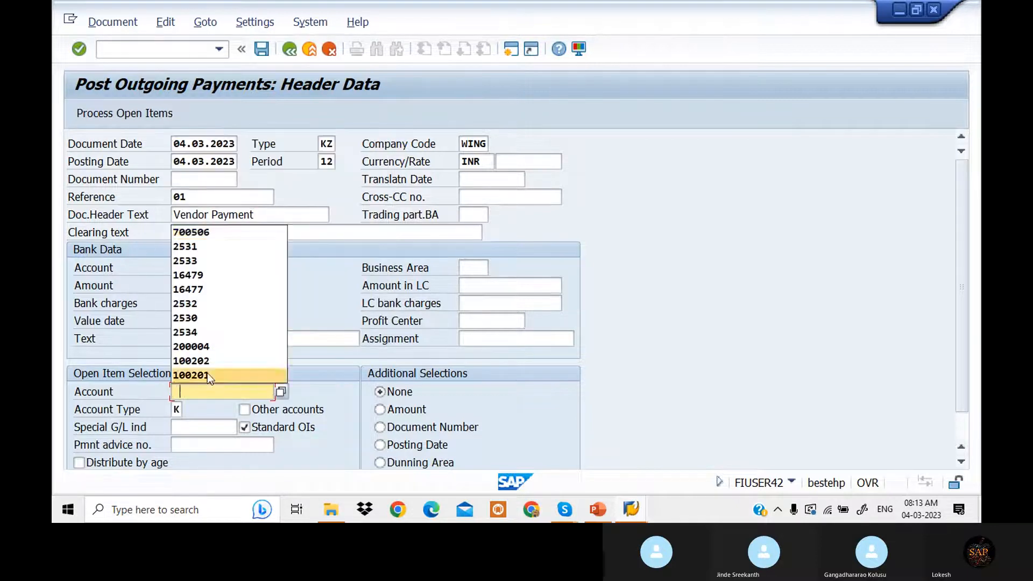
{"action": "left_click", "coordinate": [225, 233]}
{"action": "left_click", "coordinate": [139, 116]}
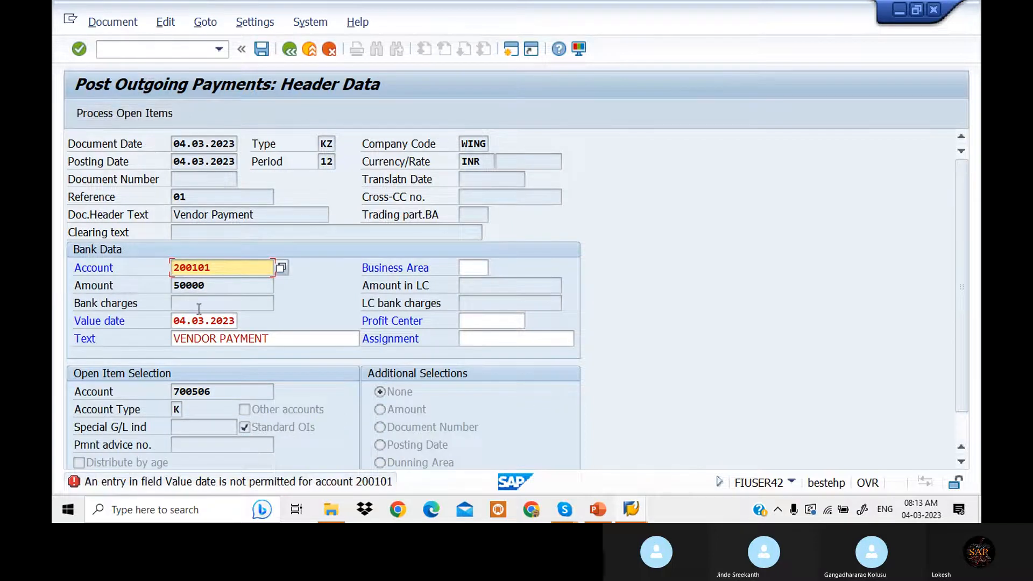
Clear the value date and post the payment against only the 50.000 open item, deactivating the 70.000 item.
{"action": "left_click_drag", "start_coordinate": [237, 322], "coordinate": [157, 322]}
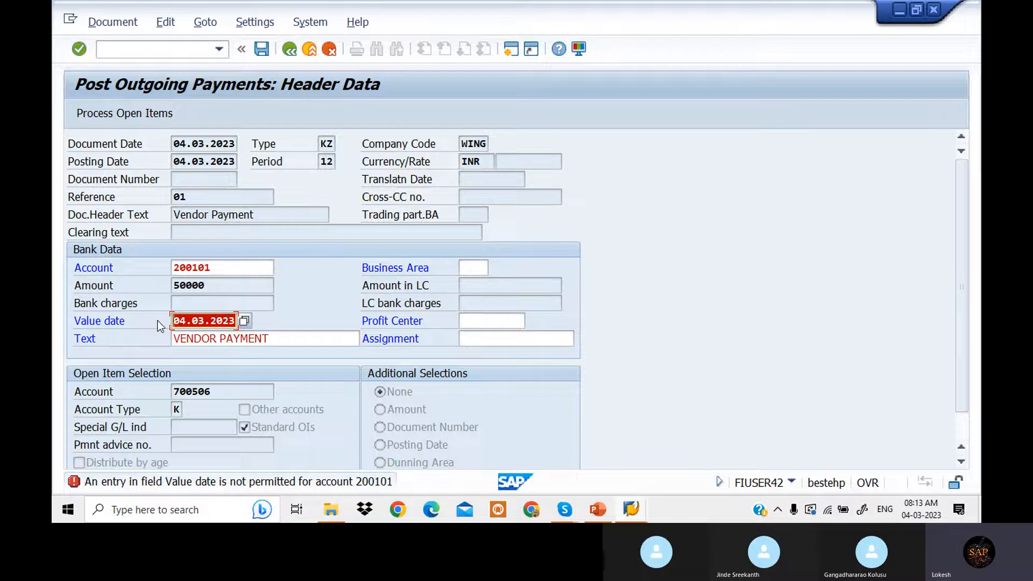
{"action": "key", "text": "Delete"}
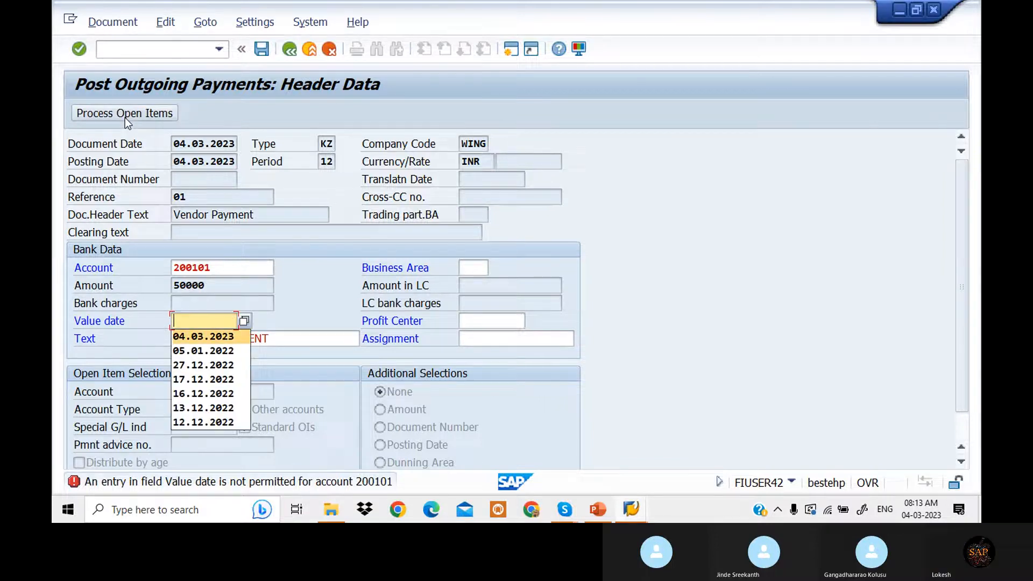
{"action": "left_click", "coordinate": [124, 115]}
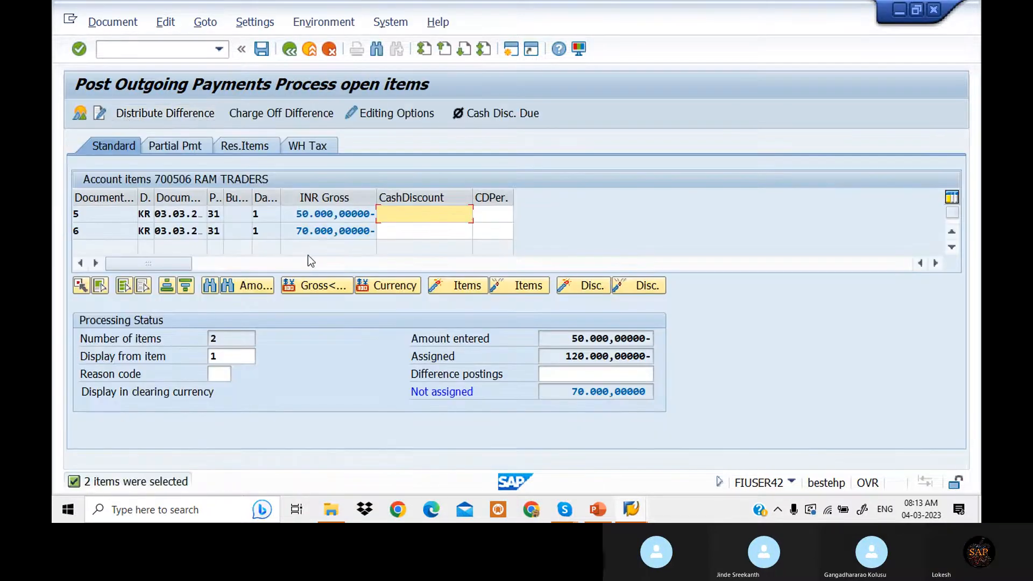
{"action": "double_click", "coordinate": [329, 231]}
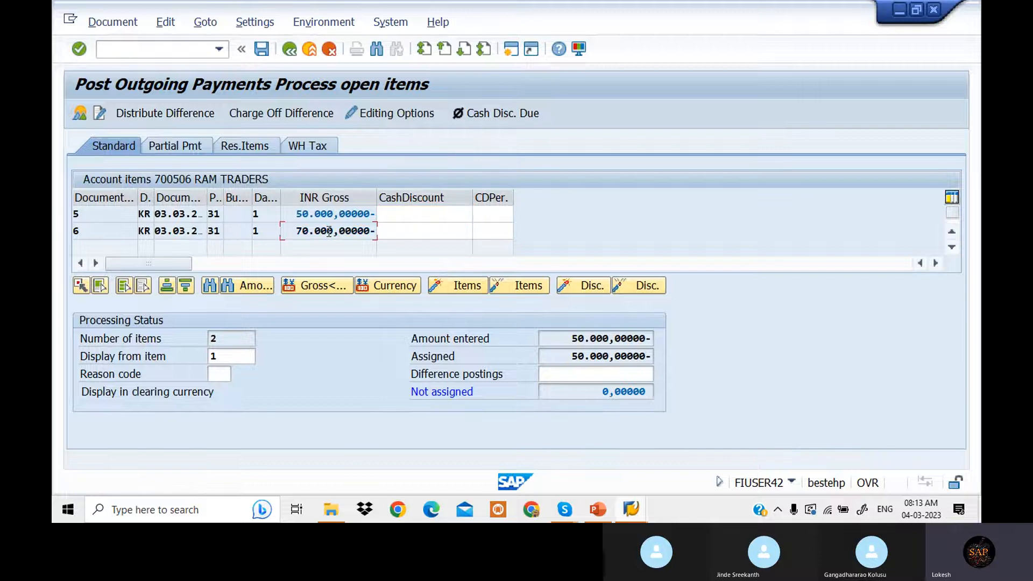
{"action": "left_click", "coordinate": [262, 51]}
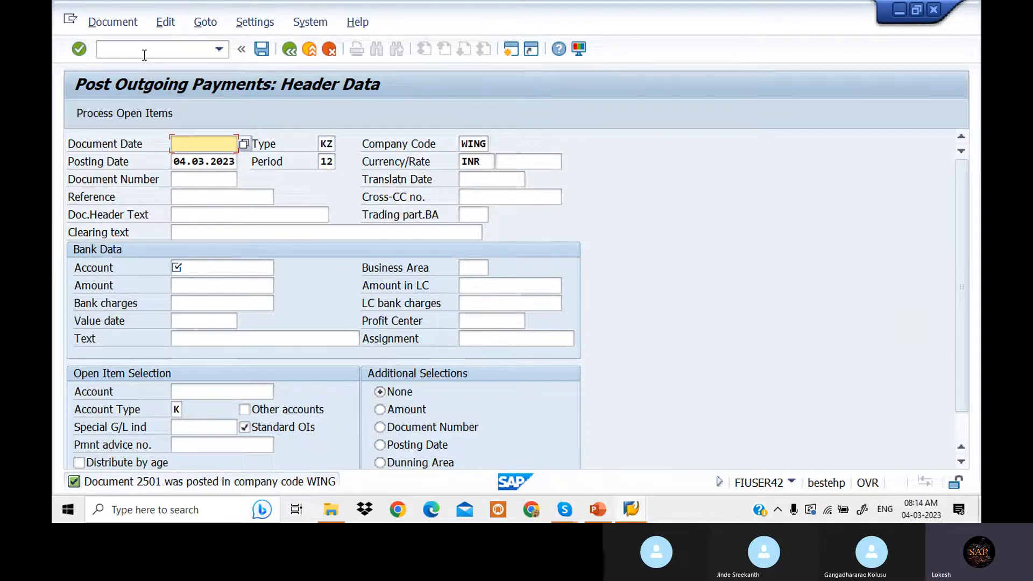
Switch to RAM TRADERS' vendor line item display and refresh the list to check the open items.
{"action": "key", "text": "alt+Tab"}
{"action": "key", "text": "alt+Tab"}
{"action": "key", "text": "alt+Tab"}
{"action": "key", "text": "alt+Tab"}
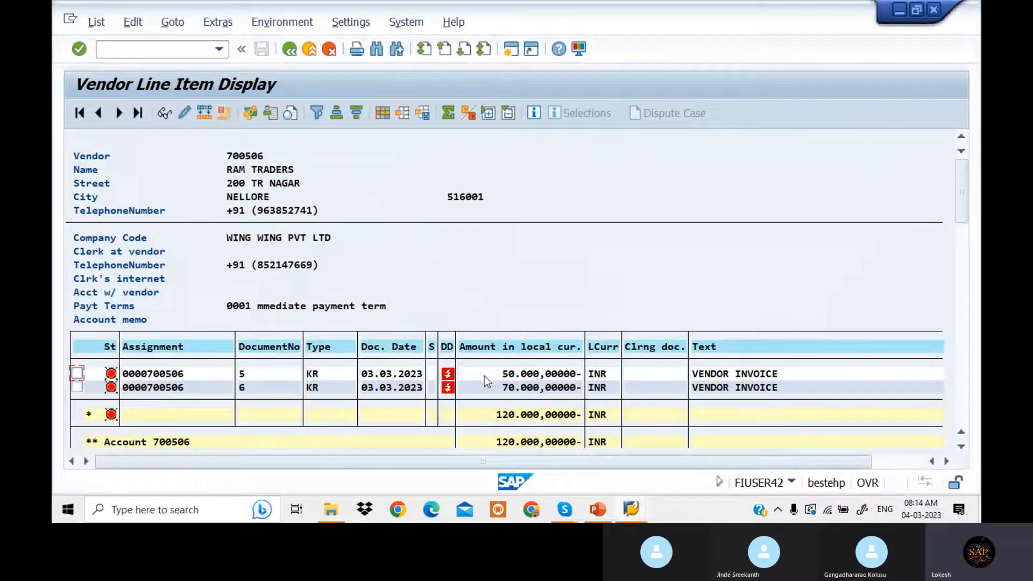
{"action": "left_click", "coordinate": [95, 22]}
{"action": "left_click", "coordinate": [122, 65]}
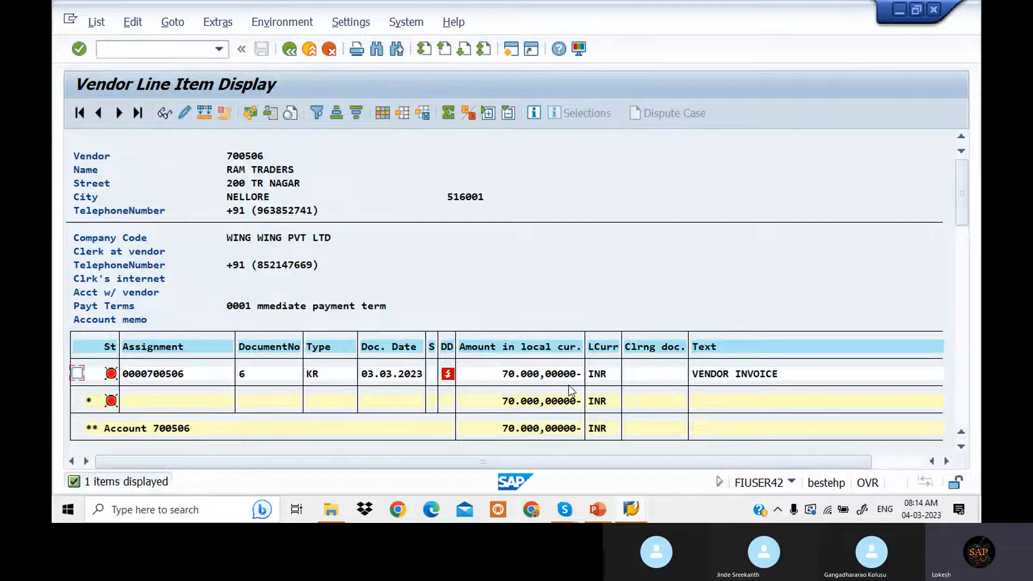
Return to the outgoing payment entry and fill a new header with document date 04.03.2023, reference 02 and header text Vendor Payment.
{"action": "key", "text": "alt+Tab"}
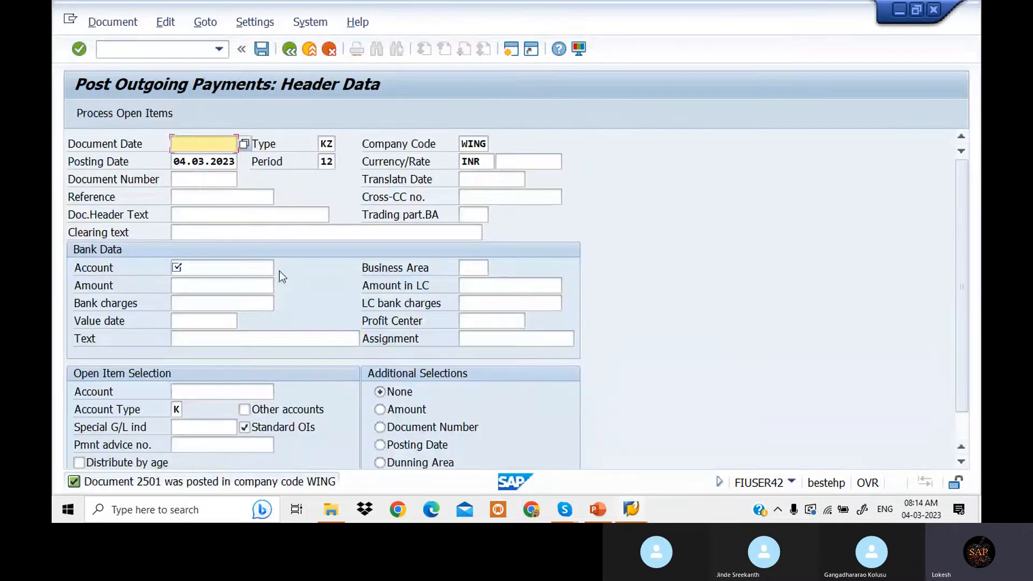
{"action": "key", "text": "space"}
{"action": "left_click", "coordinate": [211, 161]}
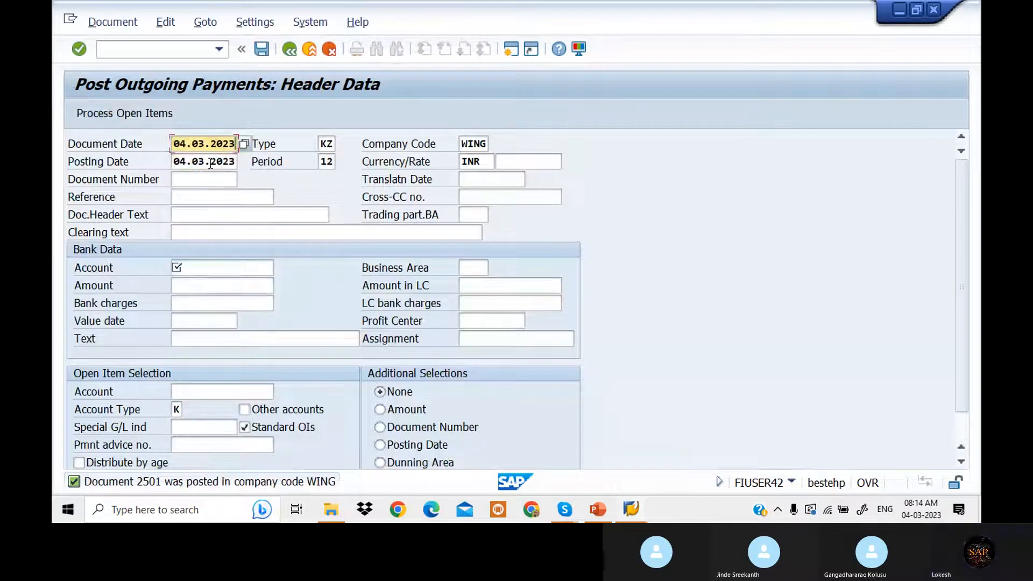
{"action": "left_click", "coordinate": [212, 198]}
{"action": "key", "text": "space"}
{"action": "left_click", "coordinate": [212, 214]}
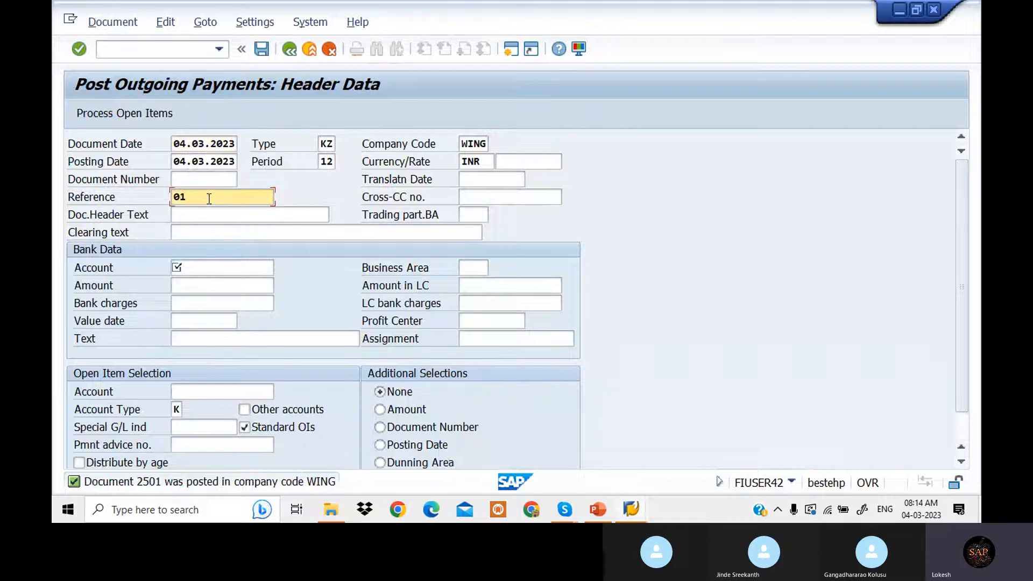
{"action": "key", "text": "BackSpace"}
{"action": "type", "text": "2"}
{"action": "left_click", "coordinate": [250, 222]}
{"action": "left_click", "coordinate": [248, 231]}
Enter the bank G/L account, amount 70000, text VENDOR PAYMENT and RAM TRADERS' vendor account without a value date, and process the open items.
{"action": "left_click", "coordinate": [237, 269]}
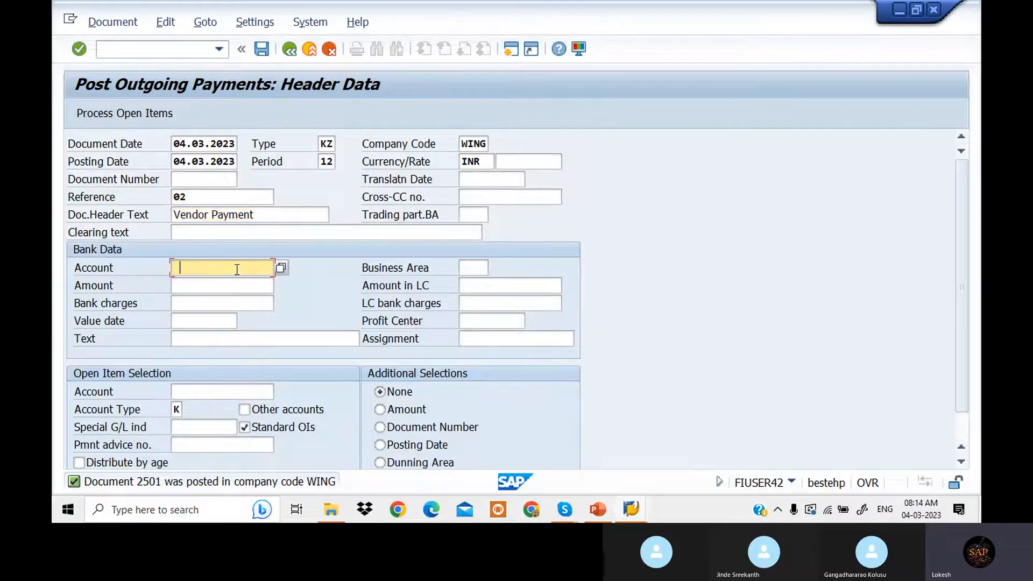
{"action": "left_click", "coordinate": [236, 269]}
{"action": "left_click", "coordinate": [230, 284]}
{"action": "left_click", "coordinate": [231, 286]}
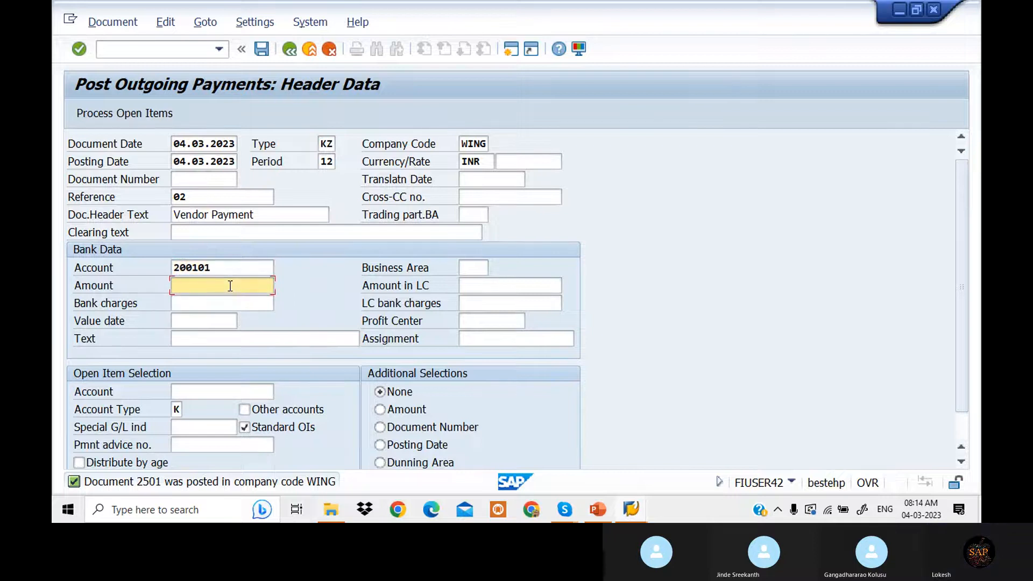
{"action": "type", "text": "70000"}
{"action": "left_click", "coordinate": [211, 340]}
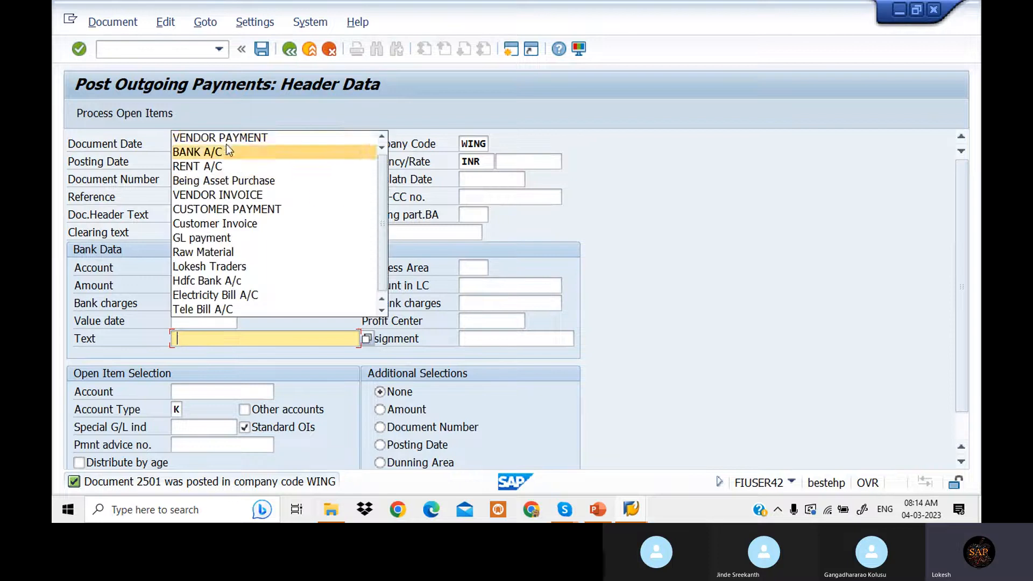
{"action": "left_click", "coordinate": [226, 136]}
{"action": "left_click", "coordinate": [203, 392]}
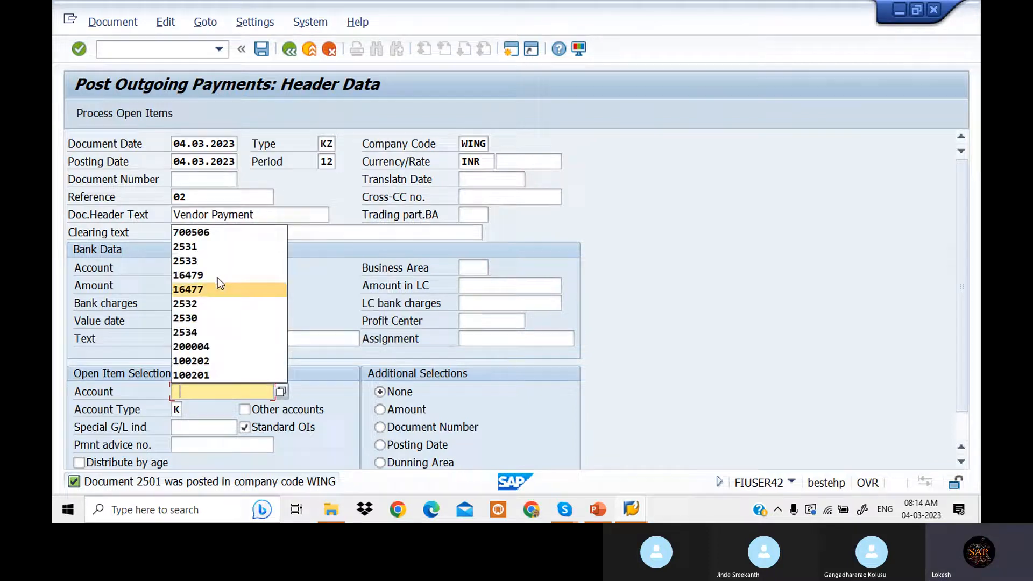
{"action": "left_click", "coordinate": [223, 233]}
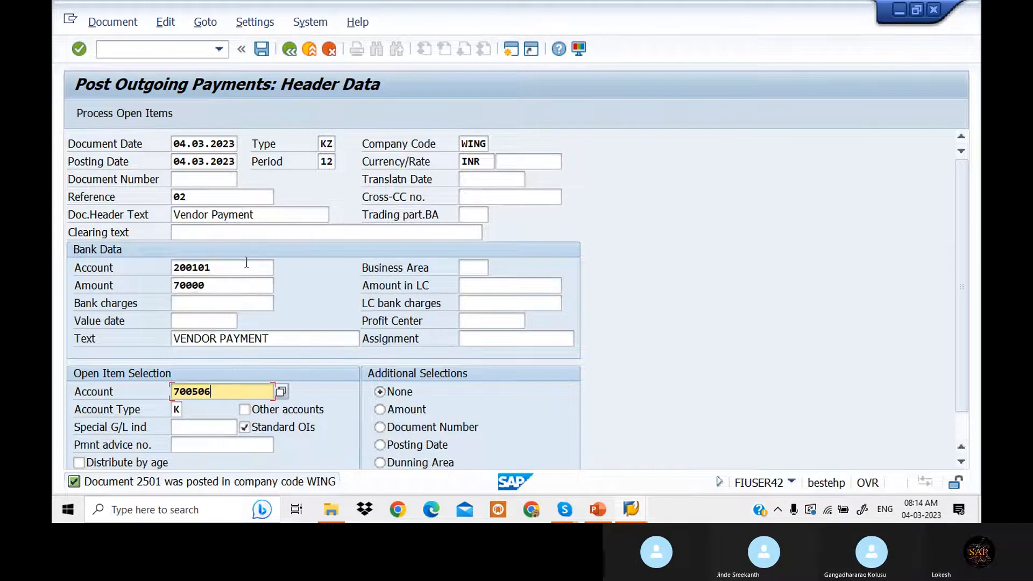
{"action": "left_click", "coordinate": [120, 111]}
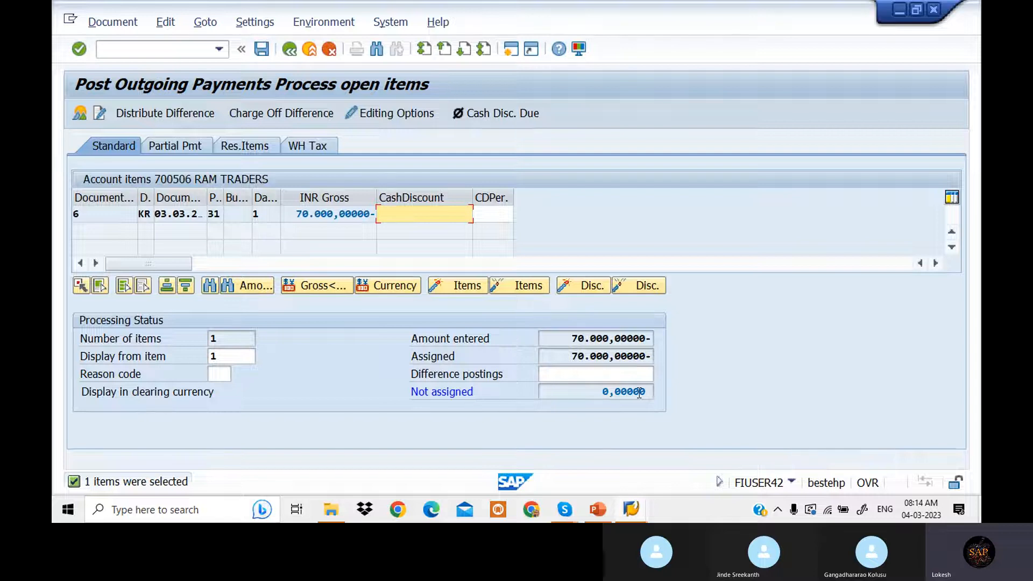
Post the 70000 payment and refresh RAM TRADERS' open items in the vendor line item display.
{"action": "left_click", "coordinate": [261, 49]}
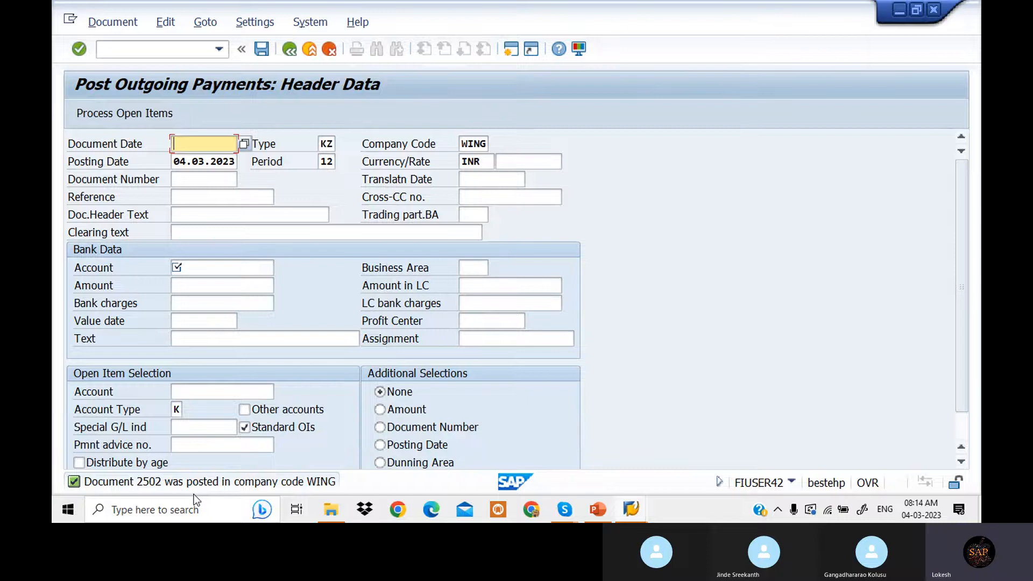
{"action": "key", "text": "alt+Tab"}
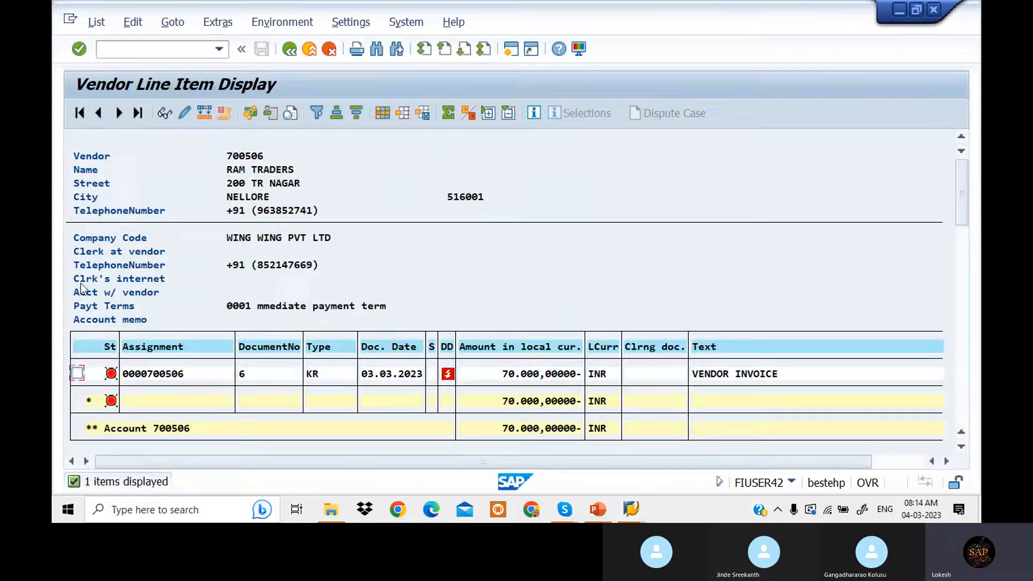
{"action": "left_click", "coordinate": [97, 22]}
{"action": "left_click", "coordinate": [103, 64]}
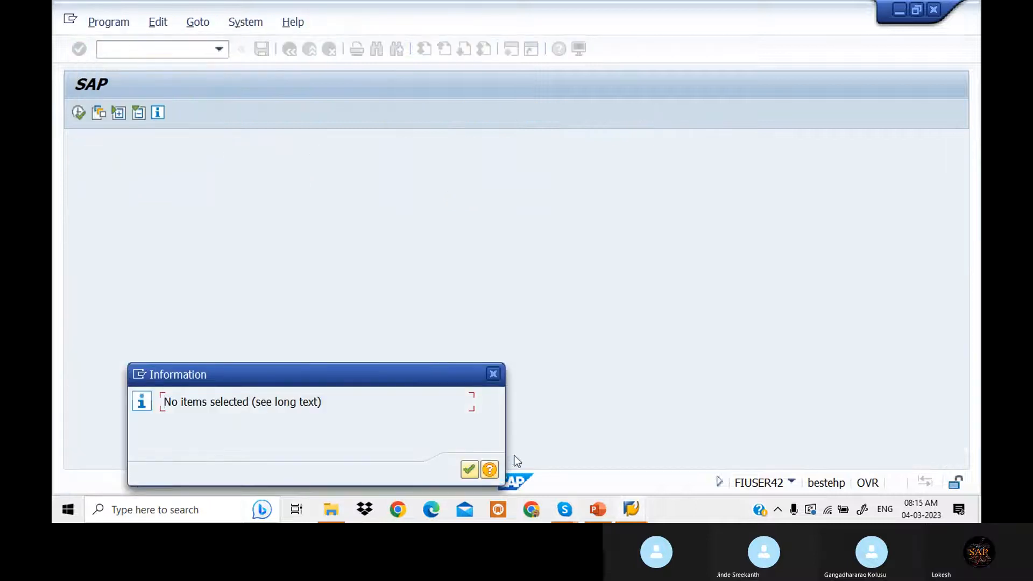
{"action": "left_click", "coordinate": [469, 469]}
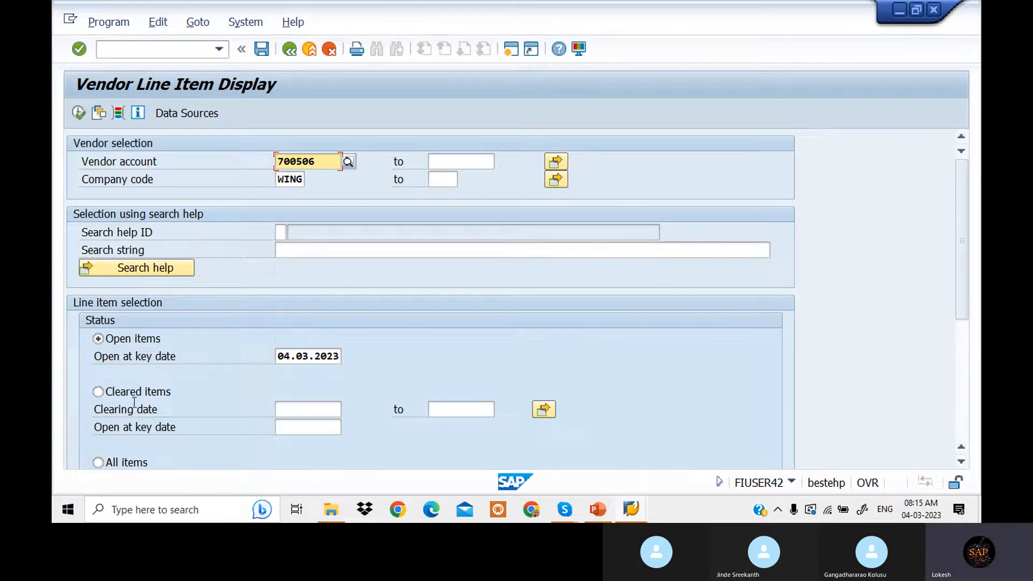
List RAM TRADERS' cleared items with clearing date 04.03.2023 to check the clearing documents, and return to the selection.
{"action": "left_click", "coordinate": [98, 392]}
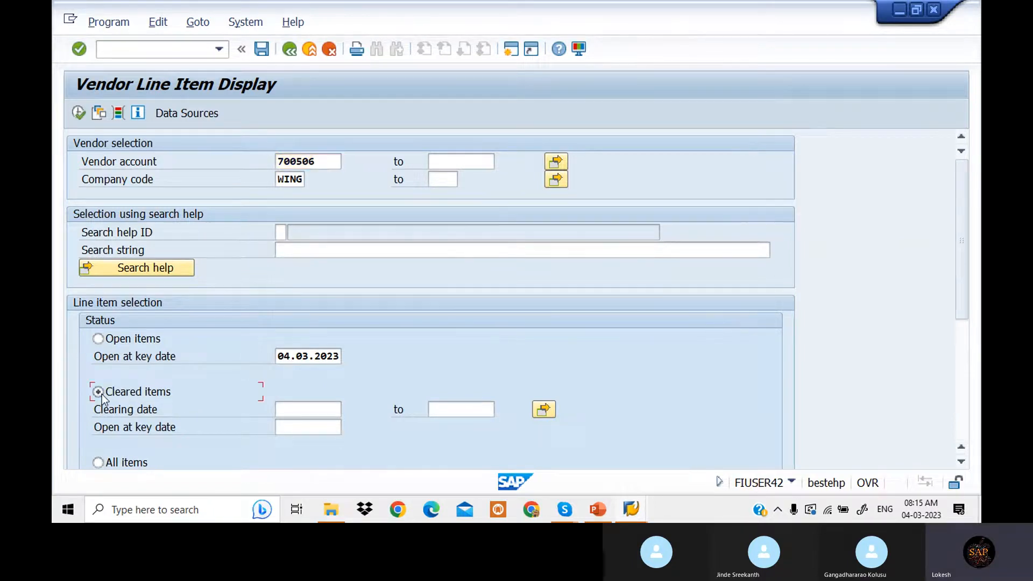
{"action": "left_click", "coordinate": [293, 410]}
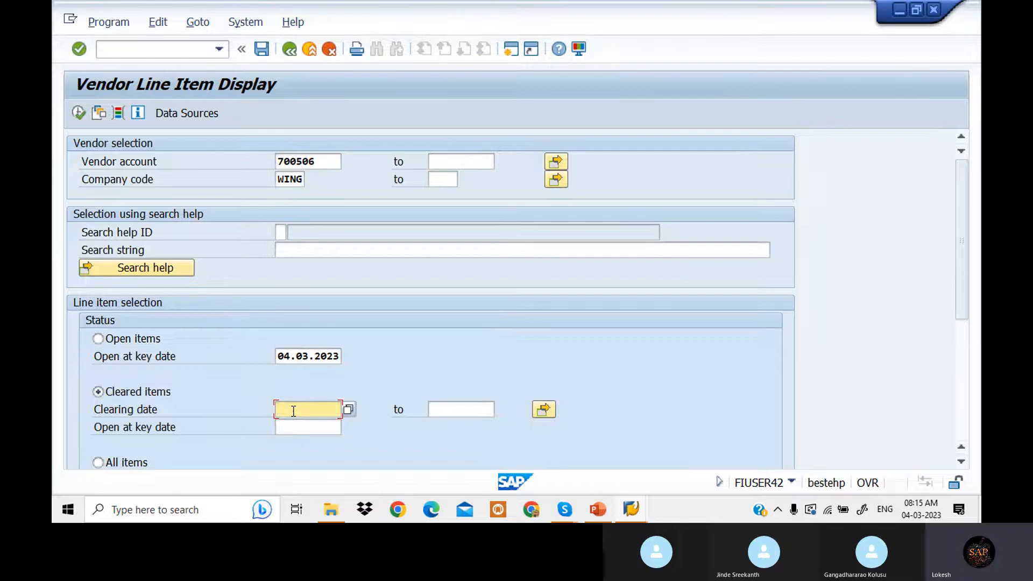
{"action": "type", "text": "04.03.2023"}
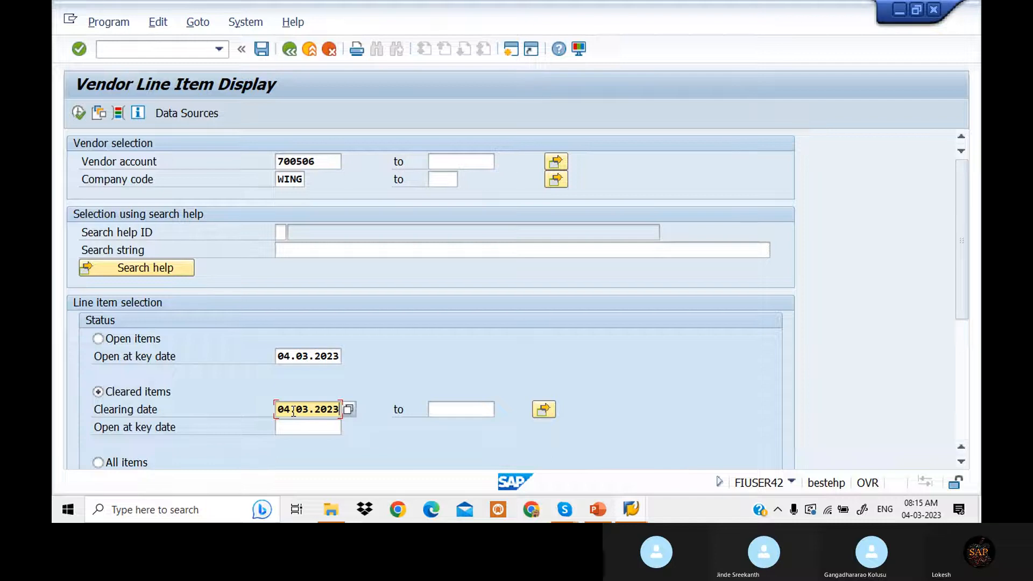
{"action": "left_click", "coordinate": [81, 111]}
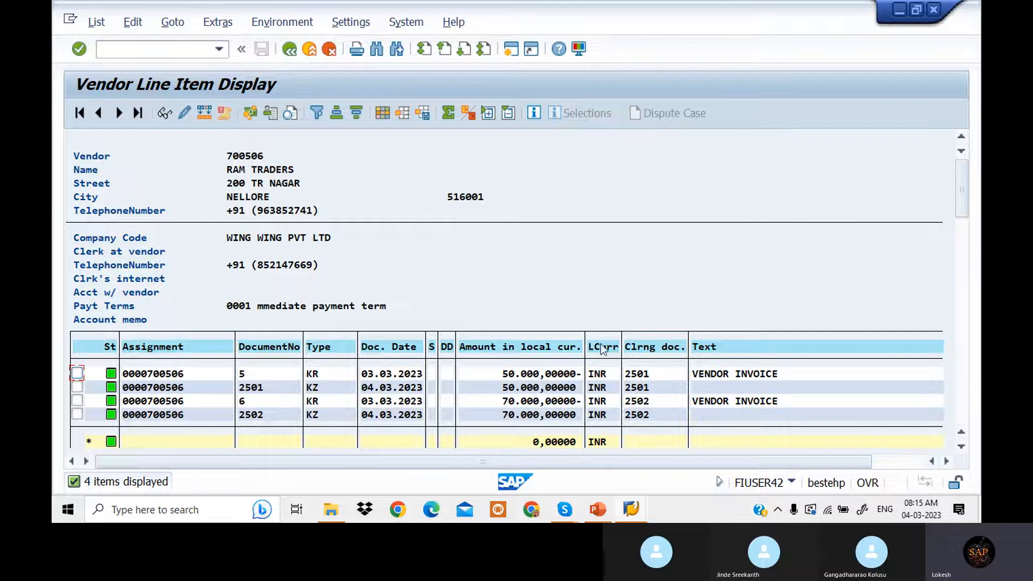
{"action": "left_click", "coordinate": [290, 51]}
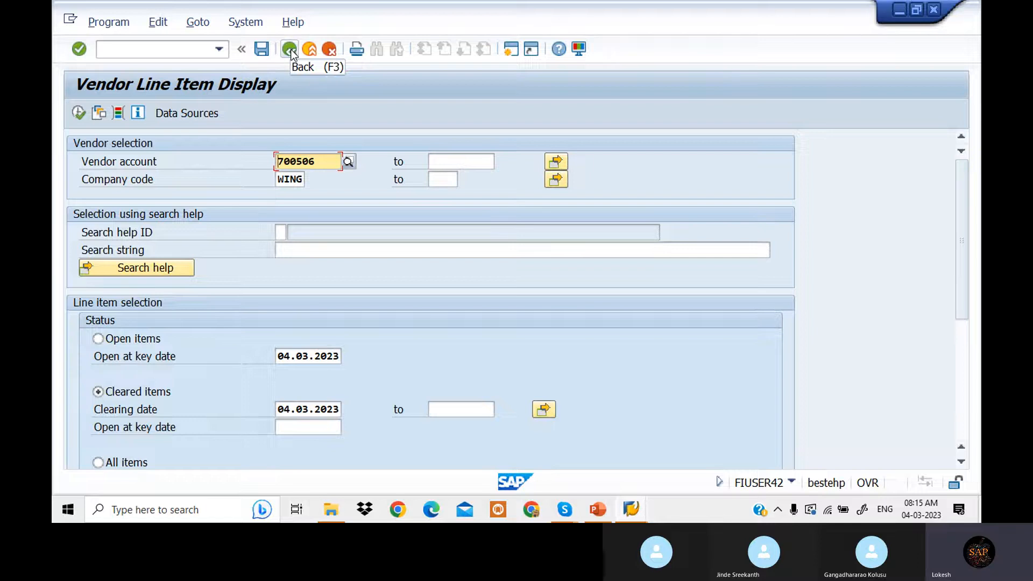
Start a vendor invoice with transaction FB60 and enter RAM TRADERS as vendor with invoice date 04.03.2023.
{"action": "left_click", "coordinate": [153, 51]}
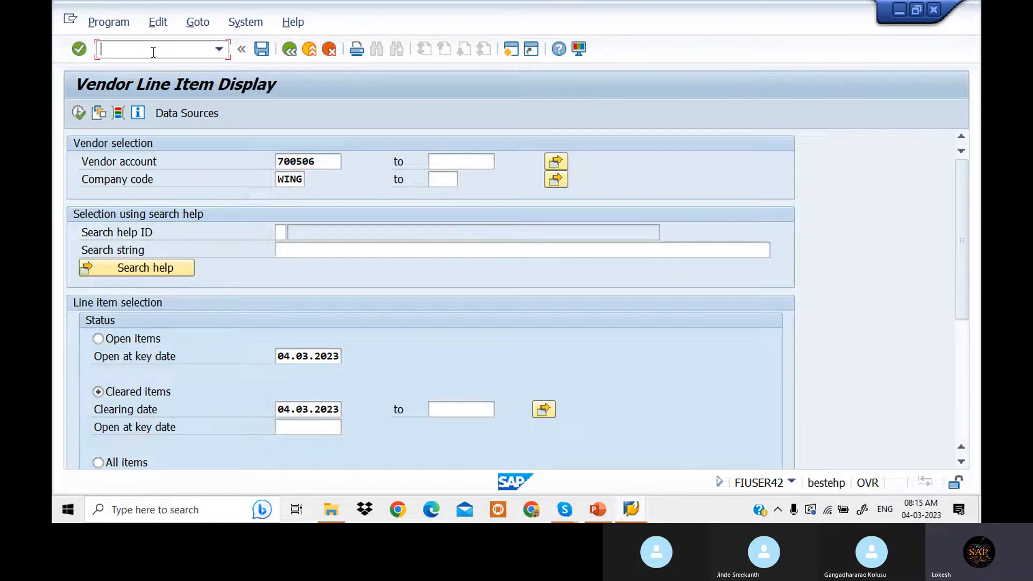
{"action": "type", "text": "/NFB60"}
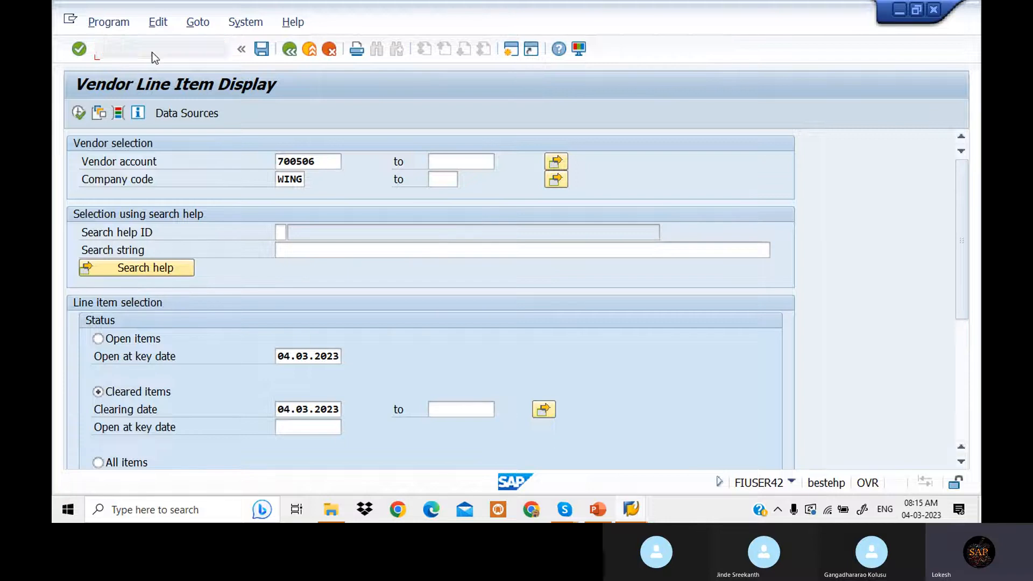
{"action": "key", "text": "Return"}
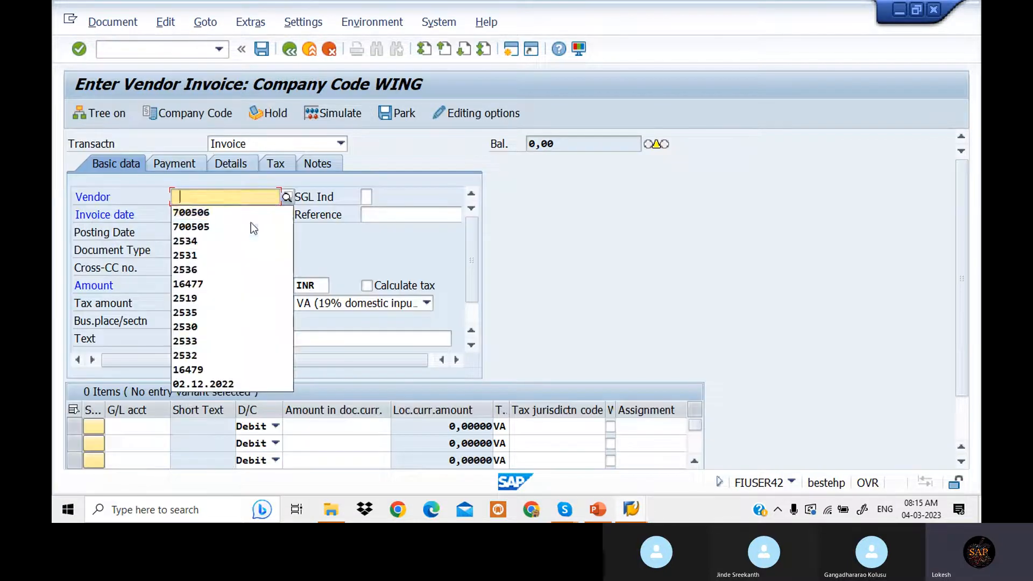
{"action": "left_click", "coordinate": [239, 214]}
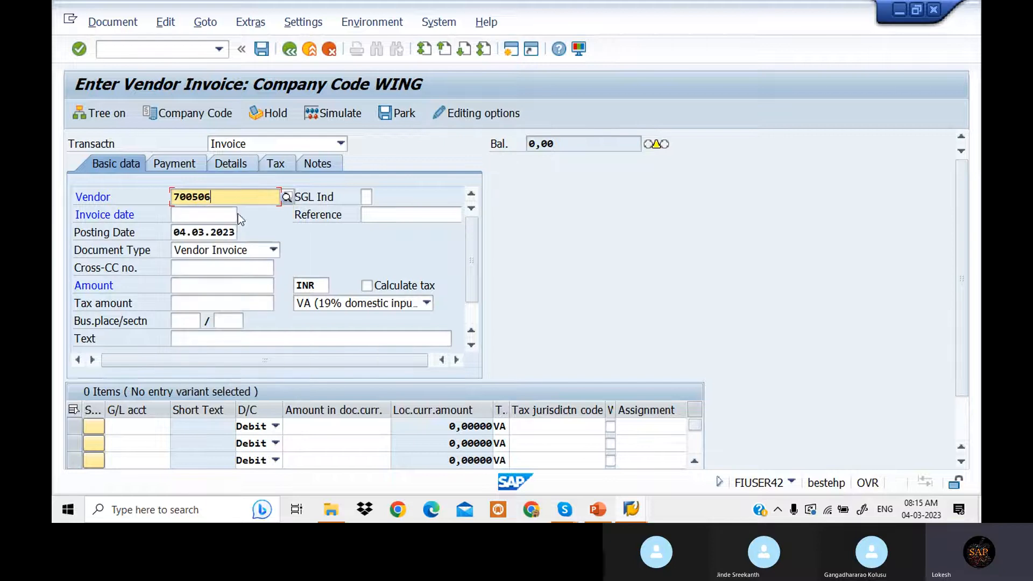
{"action": "left_click", "coordinate": [232, 214]}
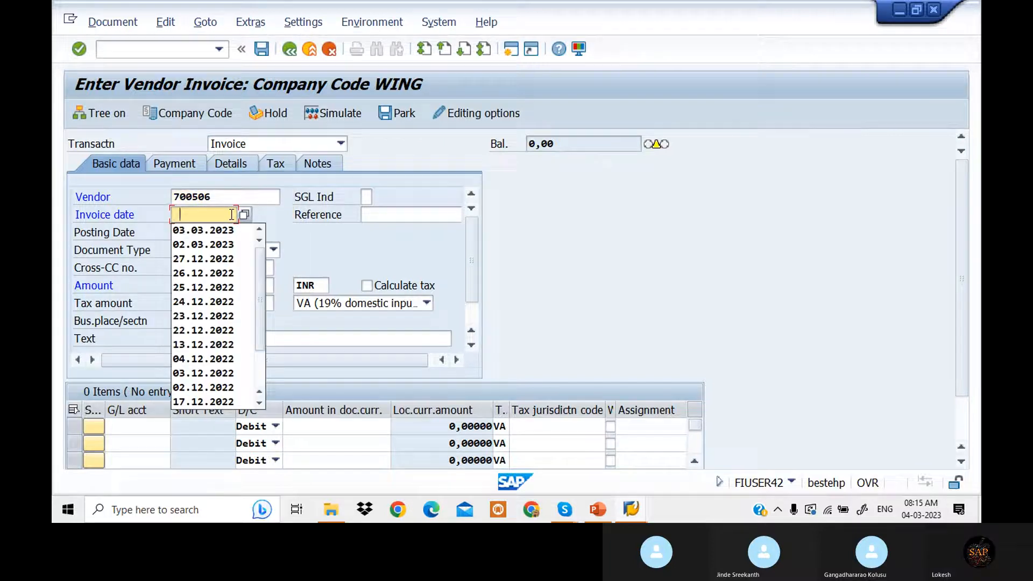
{"action": "type", "text": "04.0"}
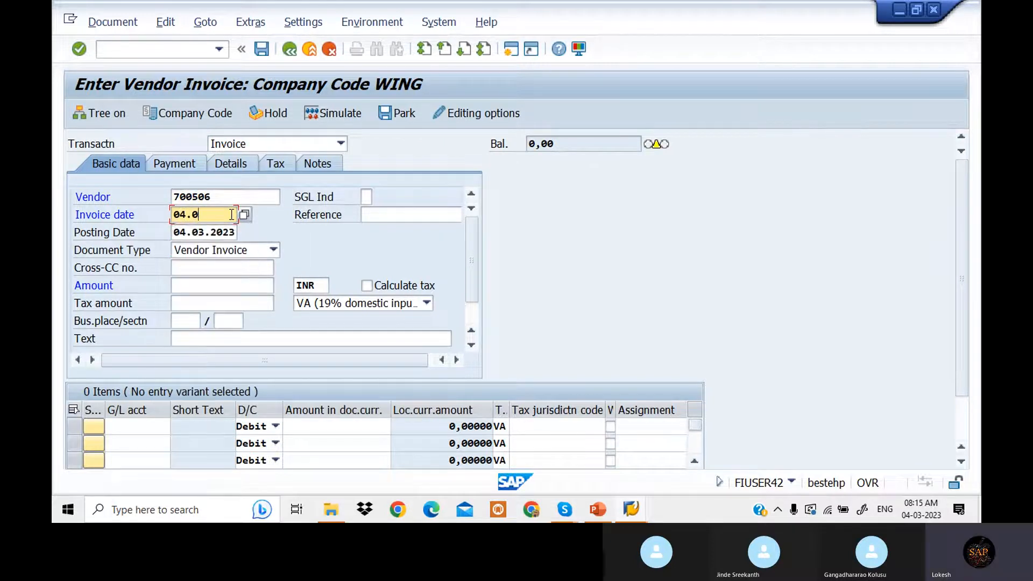
{"action": "type", "text": "3.2023"}
{"action": "key", "text": "Tab"}
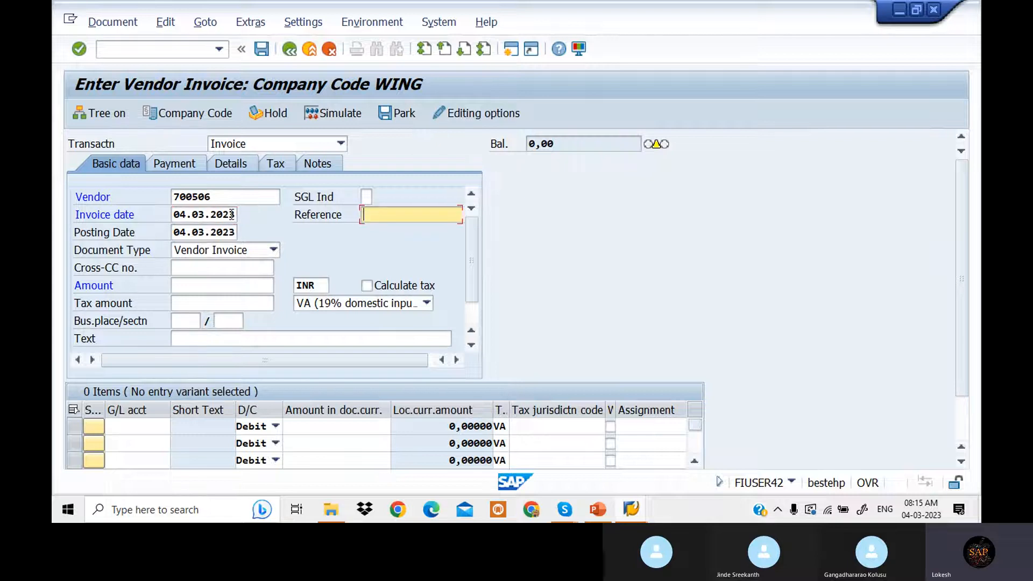
Complete the invoice's basic data with reference VEN -07, amount 50000 and text VENDOR INVOICE.
{"action": "left_click", "coordinate": [408, 228]}
{"action": "key", "text": "BackSpace"}
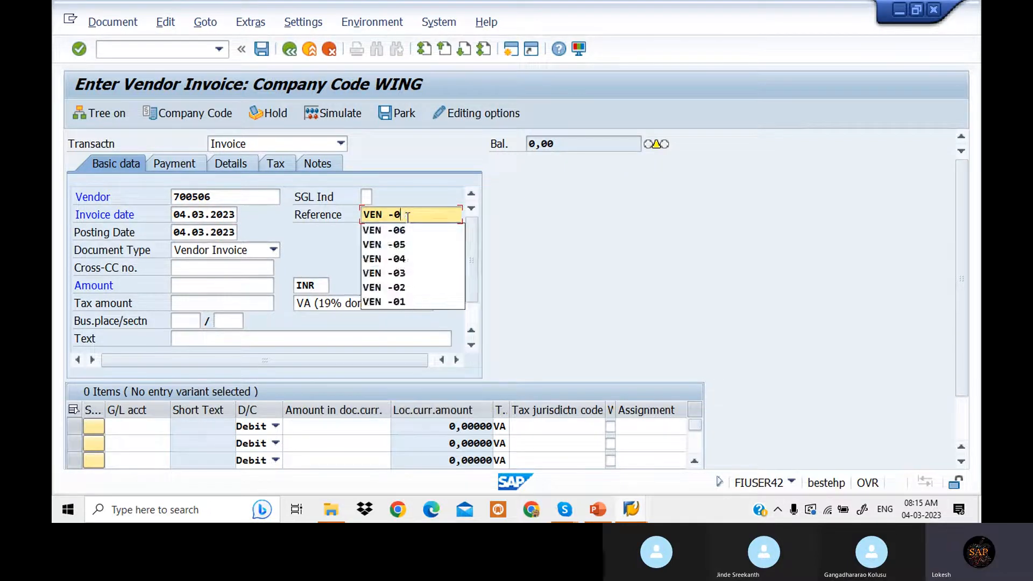
{"action": "type", "text": "7"}
{"action": "key", "text": "Tab"}
{"action": "key", "text": "Tab"}
{"action": "key", "text": "Tab"}
{"action": "key", "text": "Tab"}
{"action": "type", "text": "50"}
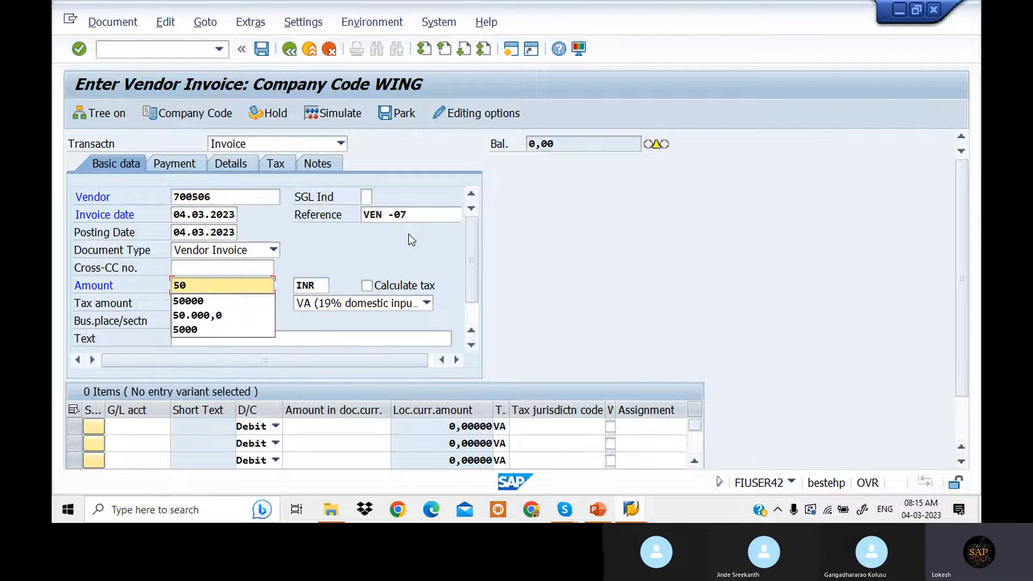
{"action": "left_click", "coordinate": [221, 300]}
{"action": "left_click", "coordinate": [210, 344]}
{"action": "left_click", "coordinate": [210, 344]}
{"action": "left_click", "coordinate": [210, 351]}
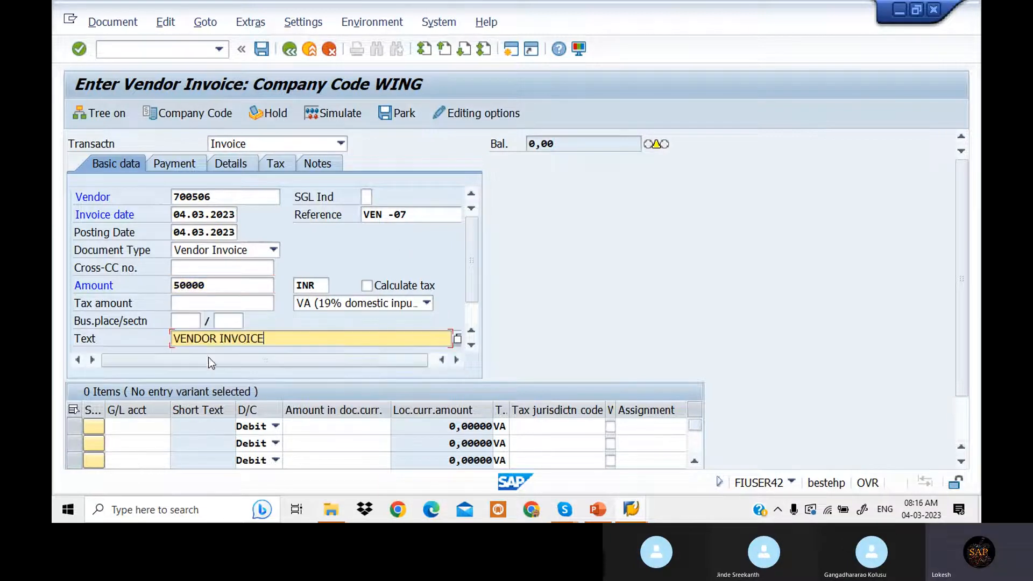
Enter the invoice's debit line item with the purchase G/L account, amount 50000 and text Purchase.
{"action": "left_click", "coordinate": [138, 426]}
{"action": "left_click", "coordinate": [163, 225]}
{"action": "key", "text": "Tab"}
{"action": "key", "text": "Tab"}
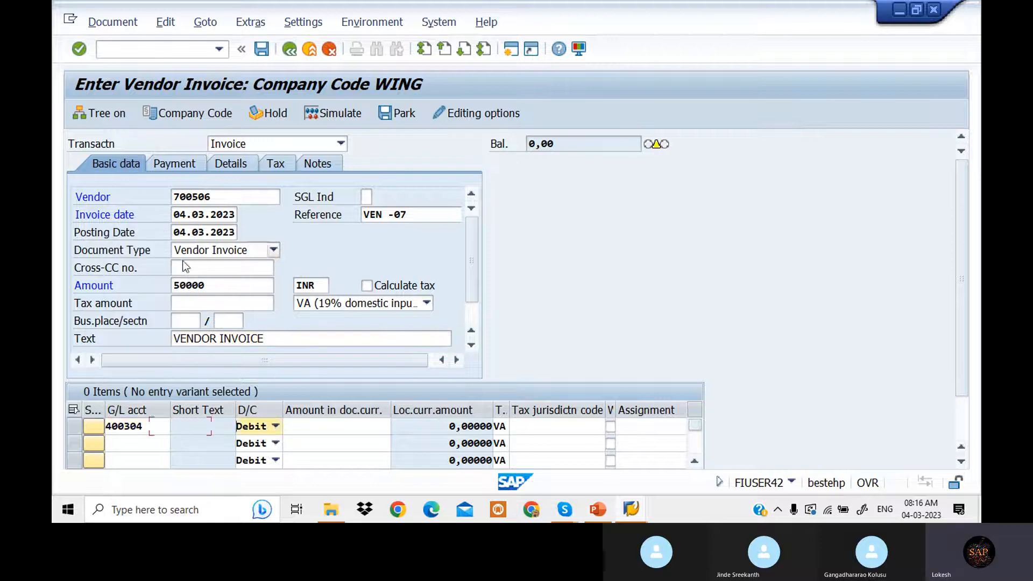
{"action": "key", "text": "space"}
{"action": "left_click", "coordinate": [345, 246]}
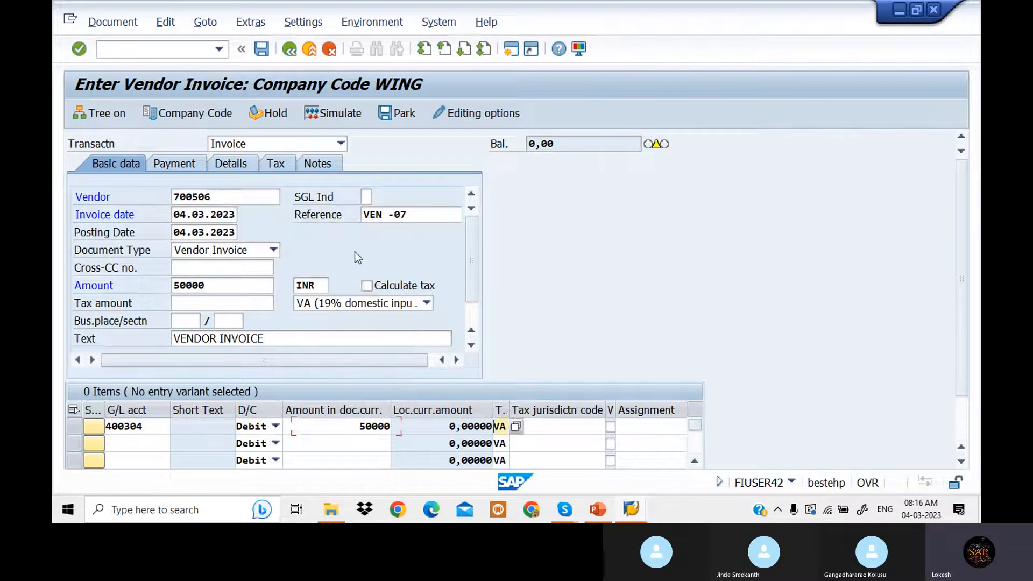
{"action": "key", "text": "Tab"}
{"action": "key", "text": "Tab"}
{"action": "key", "text": "Tab"}
{"action": "key", "text": "Tab"}
{"action": "key", "text": "Tab"}
{"action": "key", "text": "Tab"}
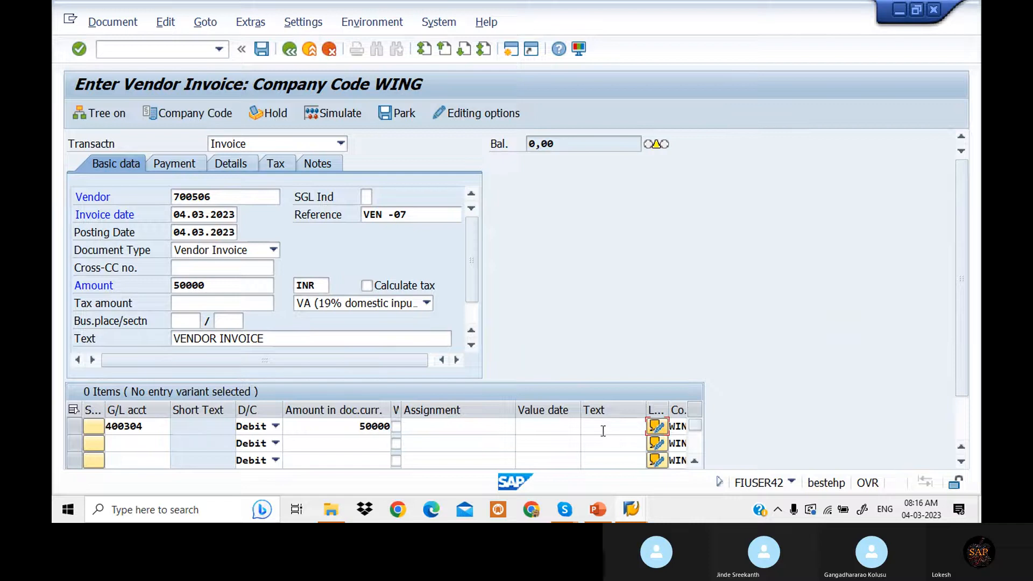
{"action": "left_click", "coordinate": [603, 428]}
{"action": "left_click", "coordinate": [615, 272]}
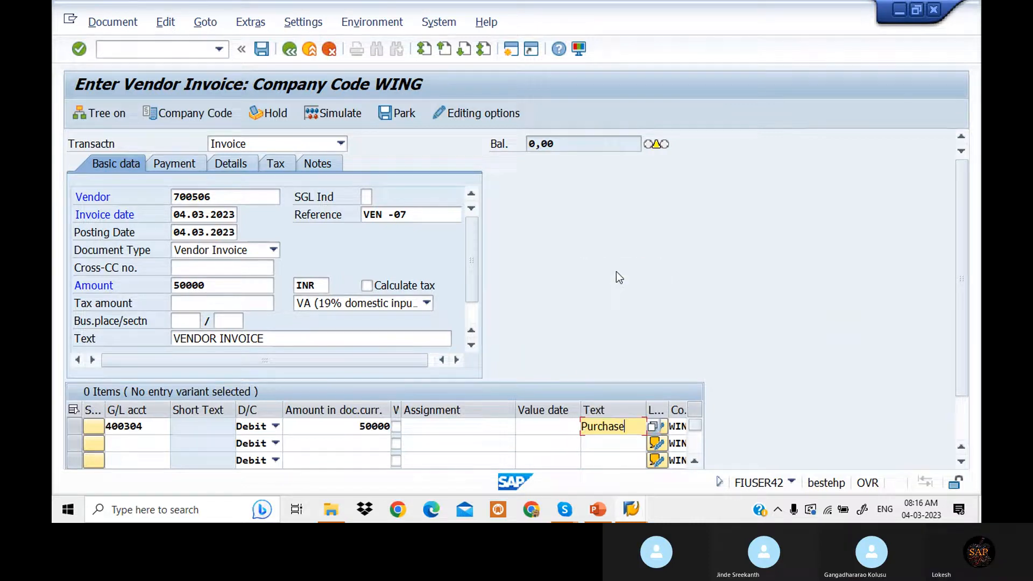
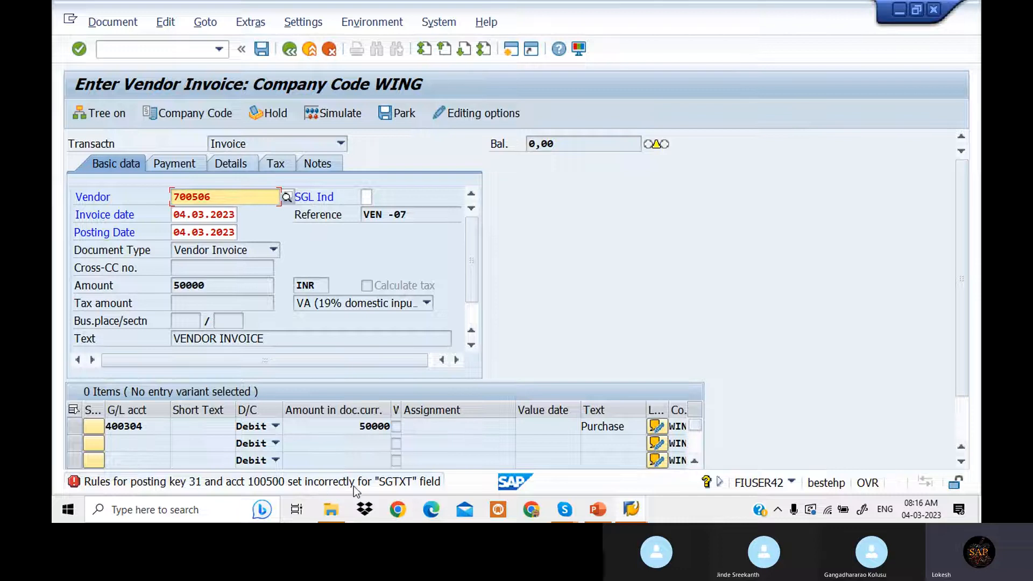
Open the posting key error's long text, try to maintain field status variants from it, and decline displaying locked data.
{"action": "double_click", "coordinate": [392, 482]}
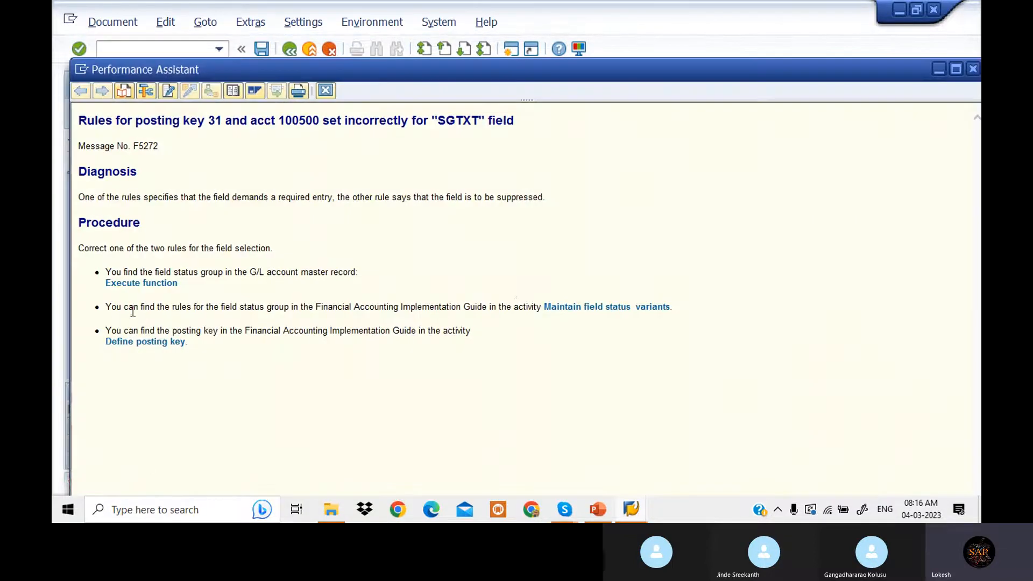
{"action": "left_click", "coordinate": [584, 317]}
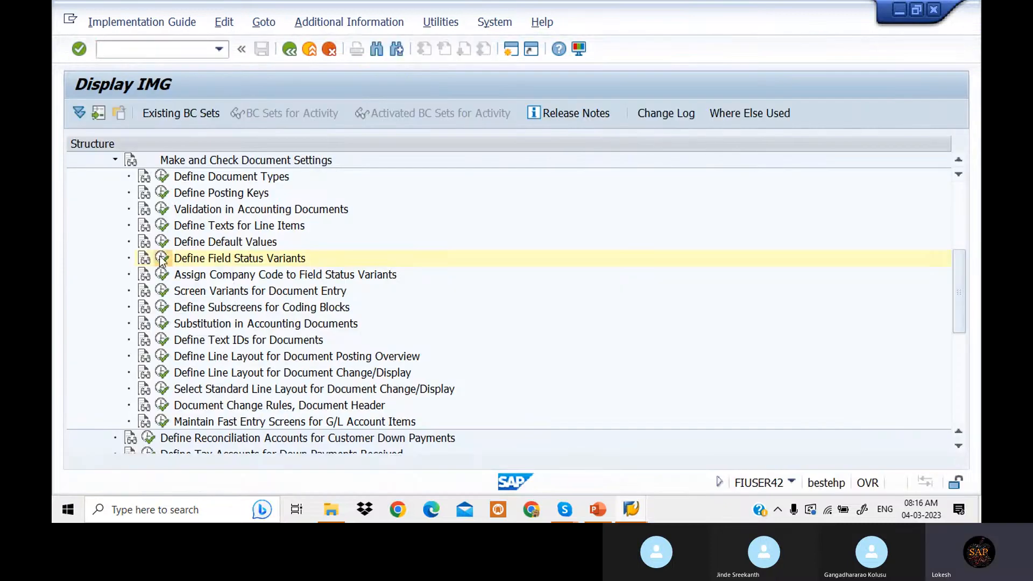
{"action": "left_click", "coordinate": [162, 258]}
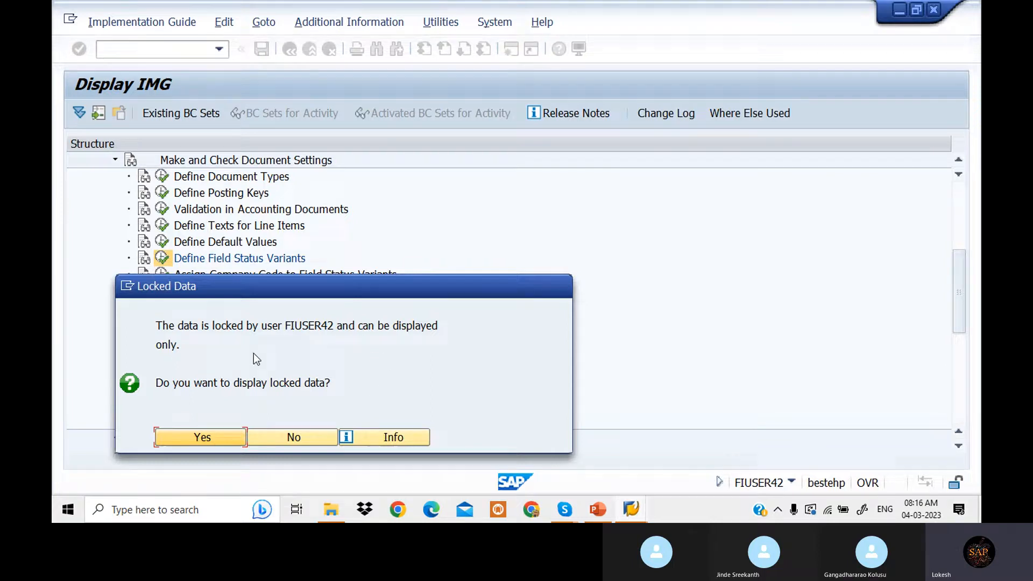
{"action": "left_click", "coordinate": [326, 437]}
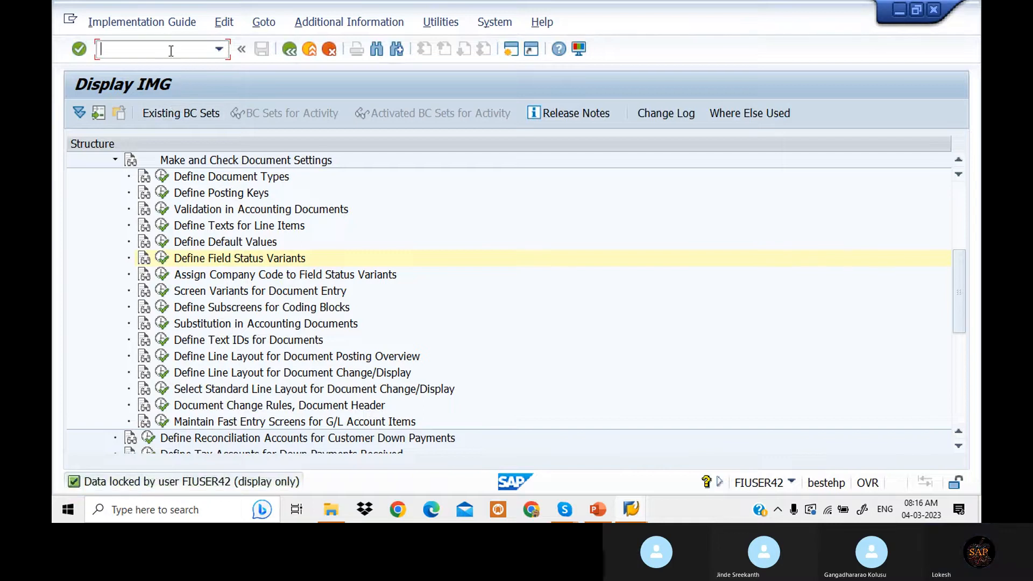
Open transaction SM12, clear the user name filter and list the lock entries of all users in client 800.
{"action": "type", "text": "/N"}
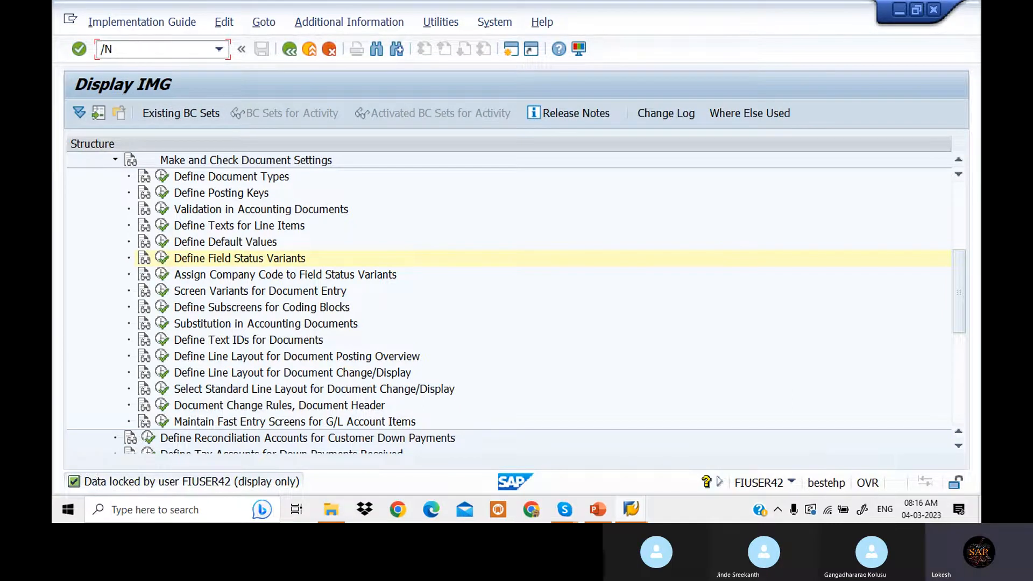
{"action": "type", "text": "SM12"}
{"action": "key", "text": "Return"}
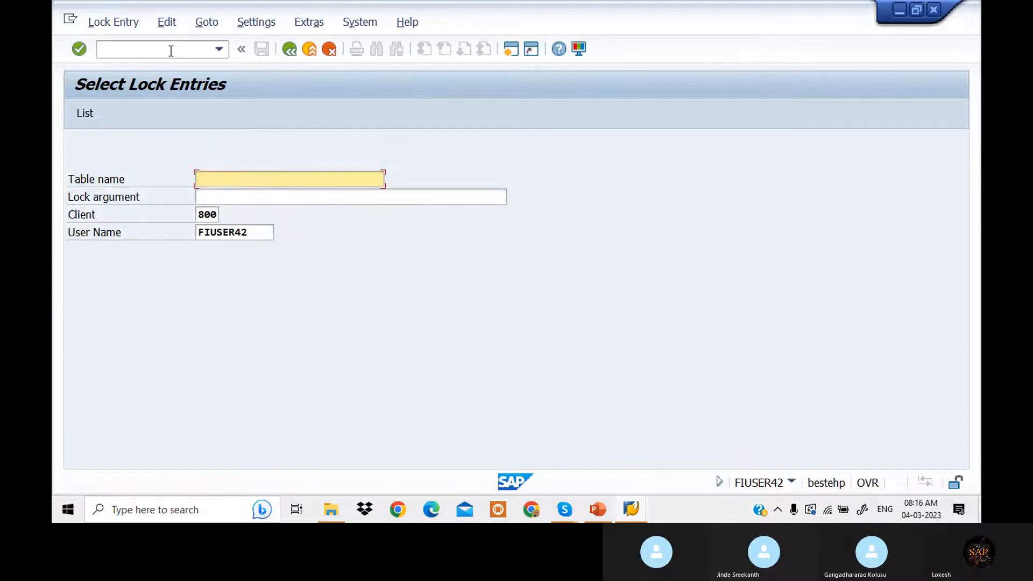
{"action": "left_click_drag", "start_coordinate": [260, 228], "coordinate": [125, 240]}
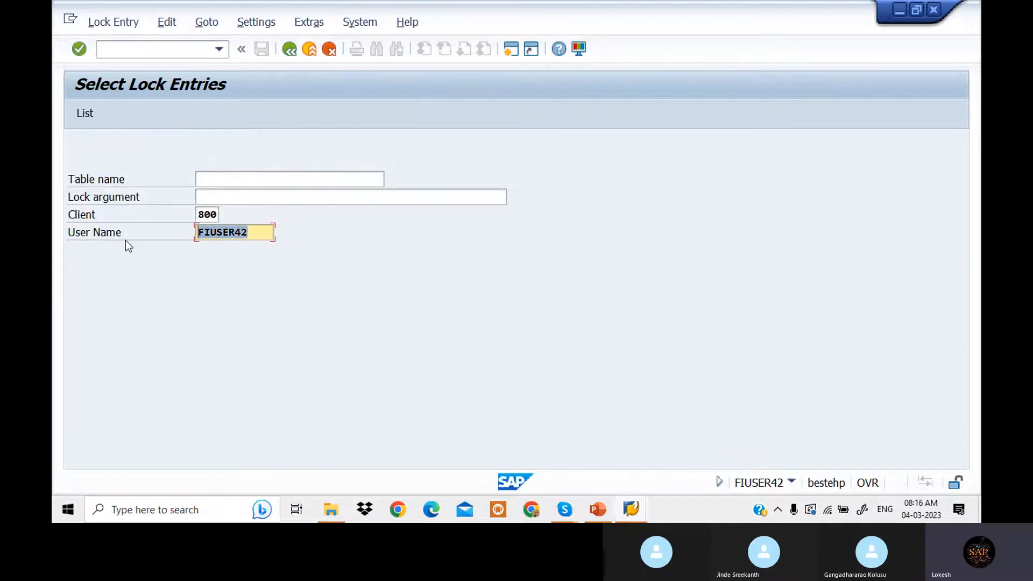
{"action": "key", "text": "Delete"}
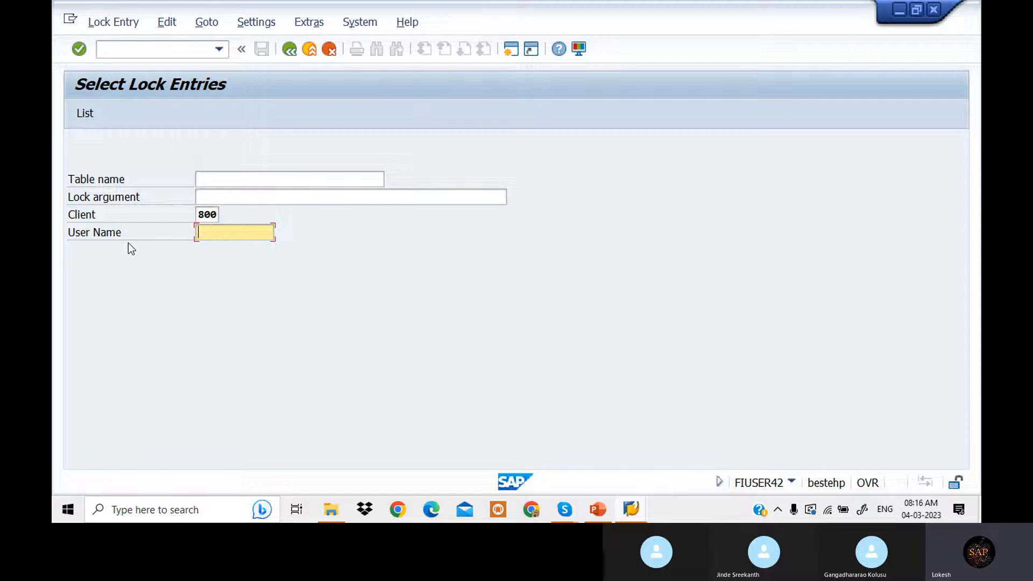
{"action": "left_click", "coordinate": [85, 114]}
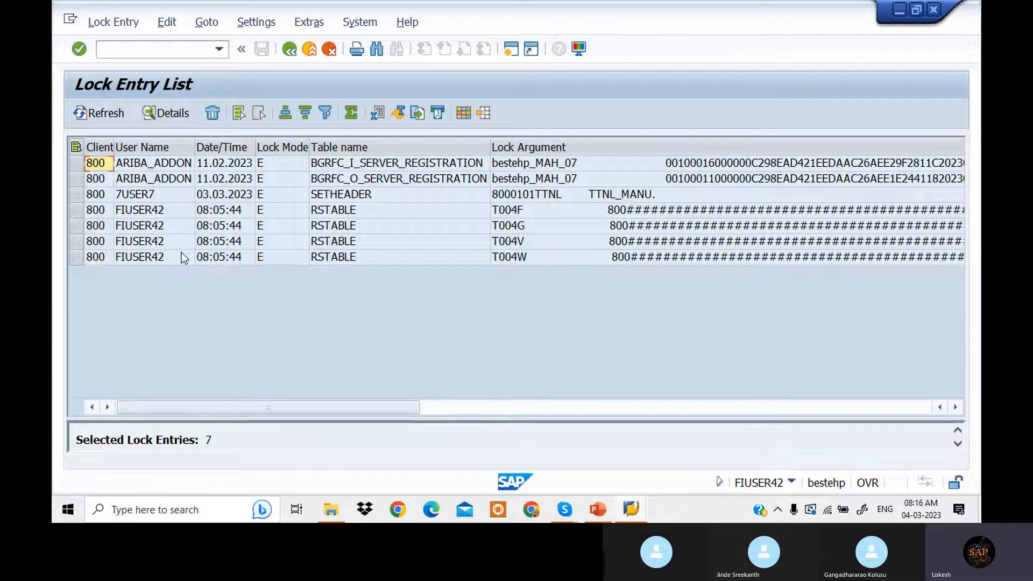
Delete all entries in the lock entry list, dismiss the deletion help text, and refresh the list.
{"action": "key", "text": "ctrl+a"}
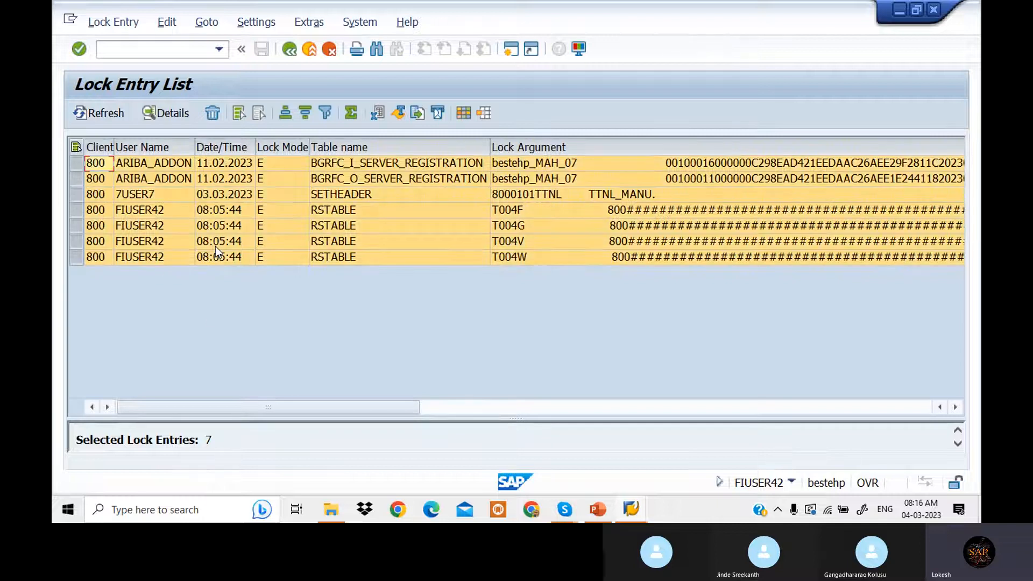
{"action": "left_click", "coordinate": [213, 114]}
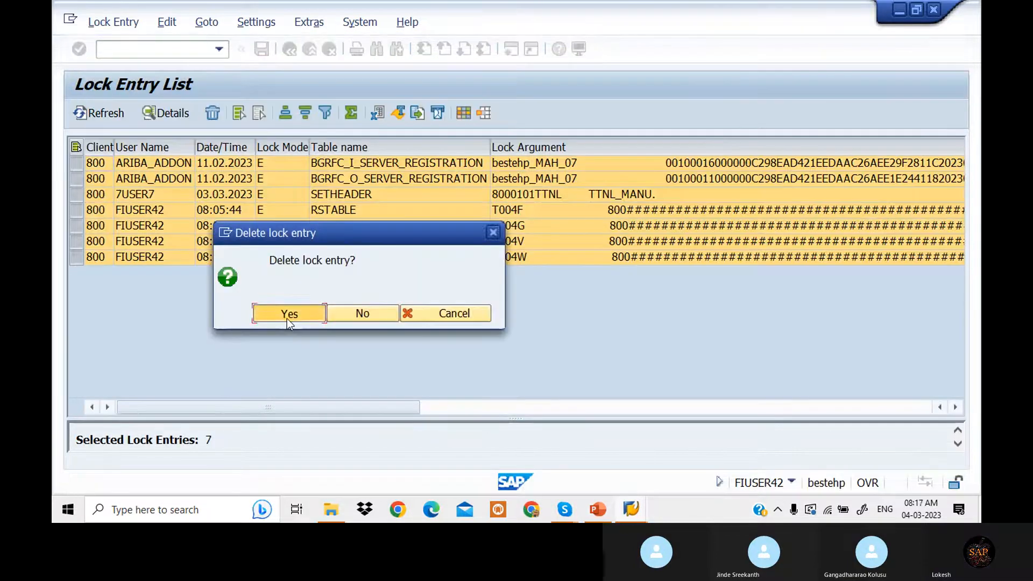
{"action": "left_click", "coordinate": [287, 319]}
{"action": "left_click_drag", "start_coordinate": [874, 77], "coordinate": [813, 80]}
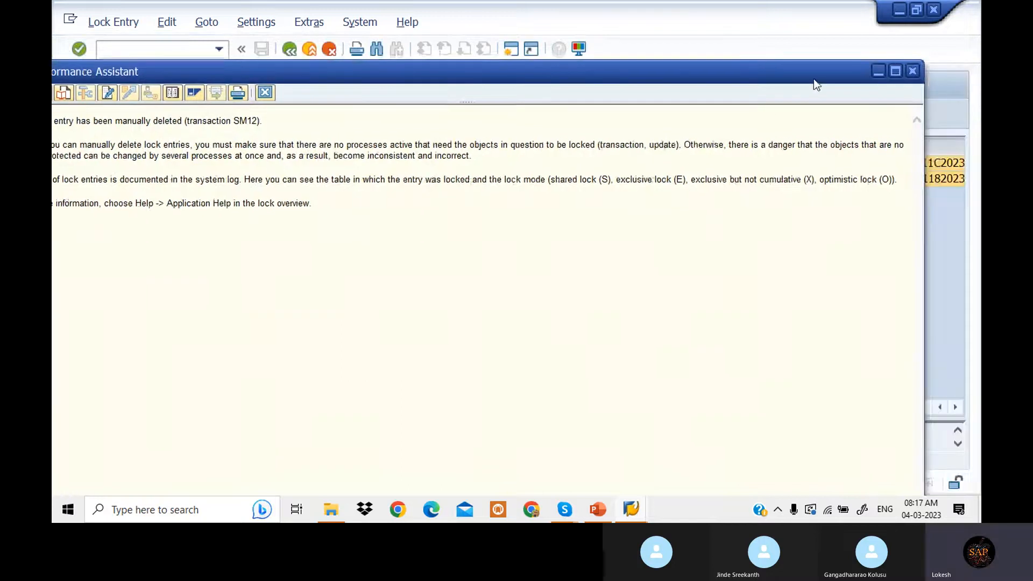
{"action": "left_click", "coordinate": [914, 73]}
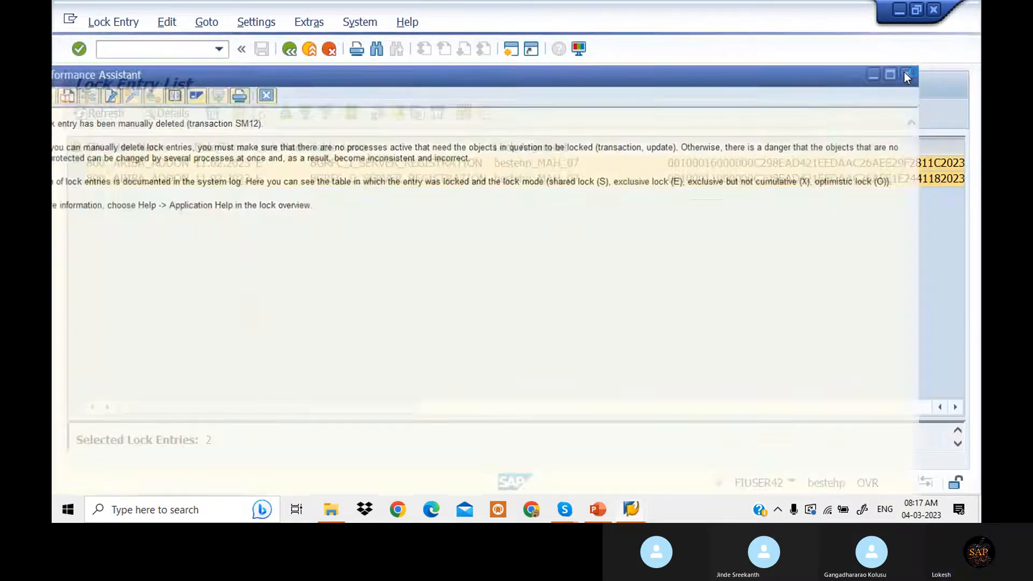
{"action": "left_click", "coordinate": [216, 113]}
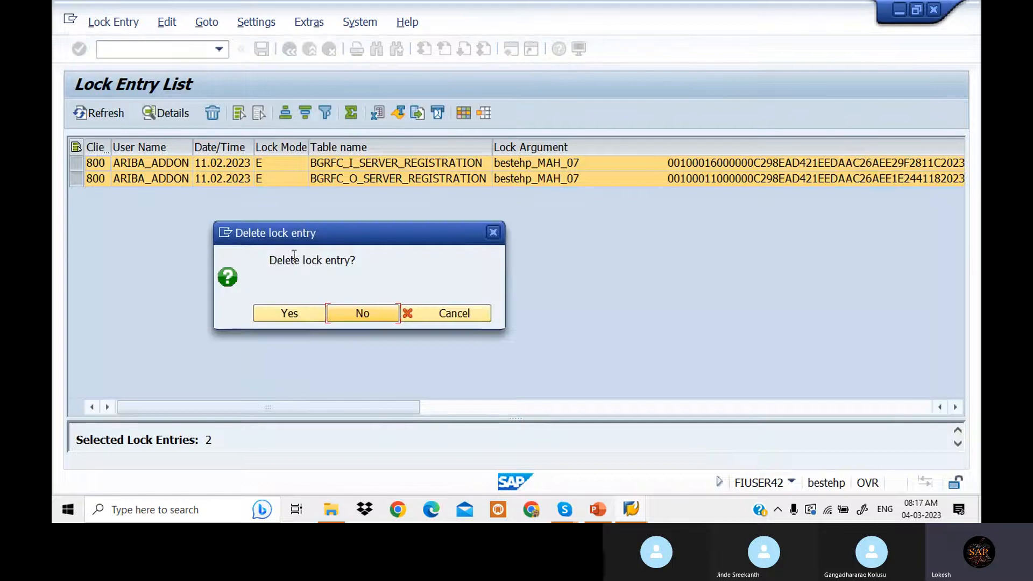
{"action": "left_click", "coordinate": [305, 312]}
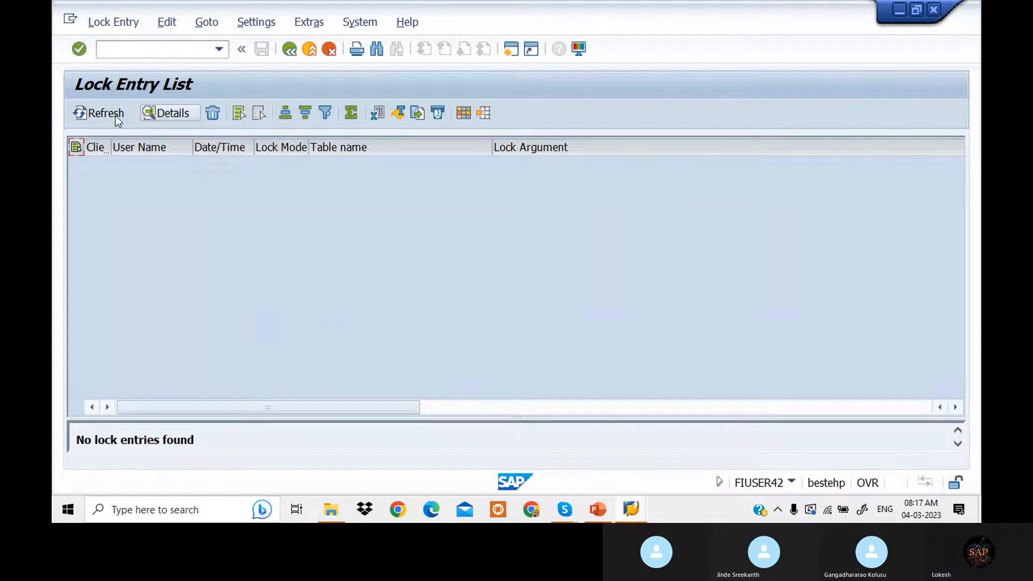
{"action": "left_click", "coordinate": [94, 115]}
Open transaction OBC4 and position the field status variants list on variant WIN1.
{"action": "left_click", "coordinate": [150, 47]}
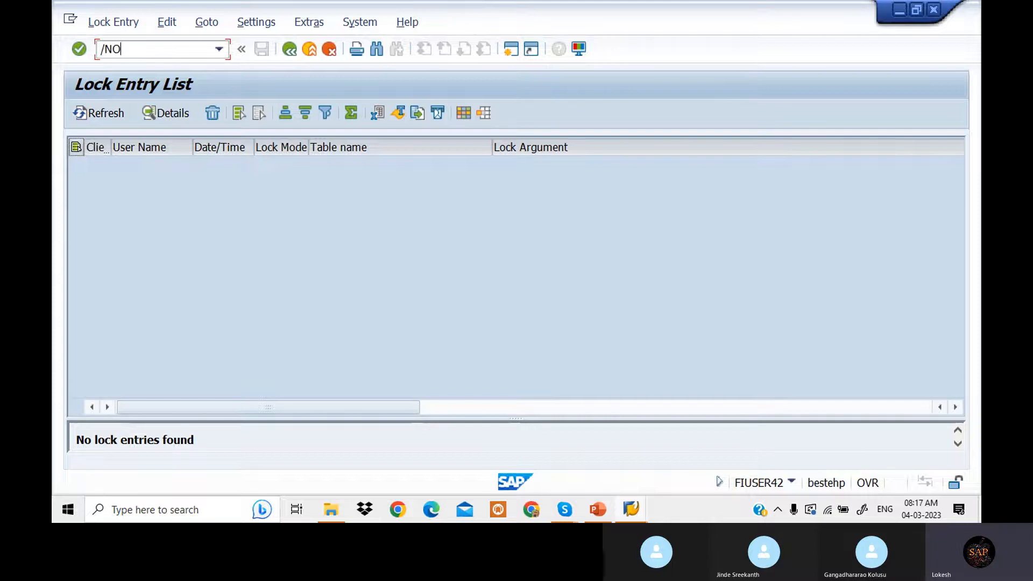
{"action": "type", "text": "/NOBC4"}
{"action": "key", "text": "Return"}
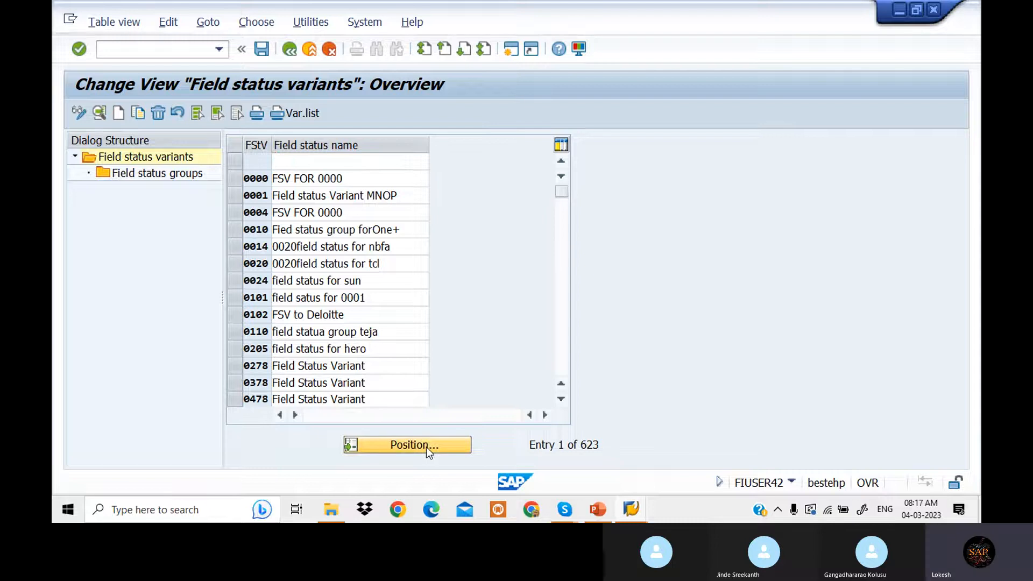
{"action": "left_click", "coordinate": [426, 447]}
{"action": "left_click", "coordinate": [226, 236]}
{"action": "left_click", "coordinate": [235, 255]}
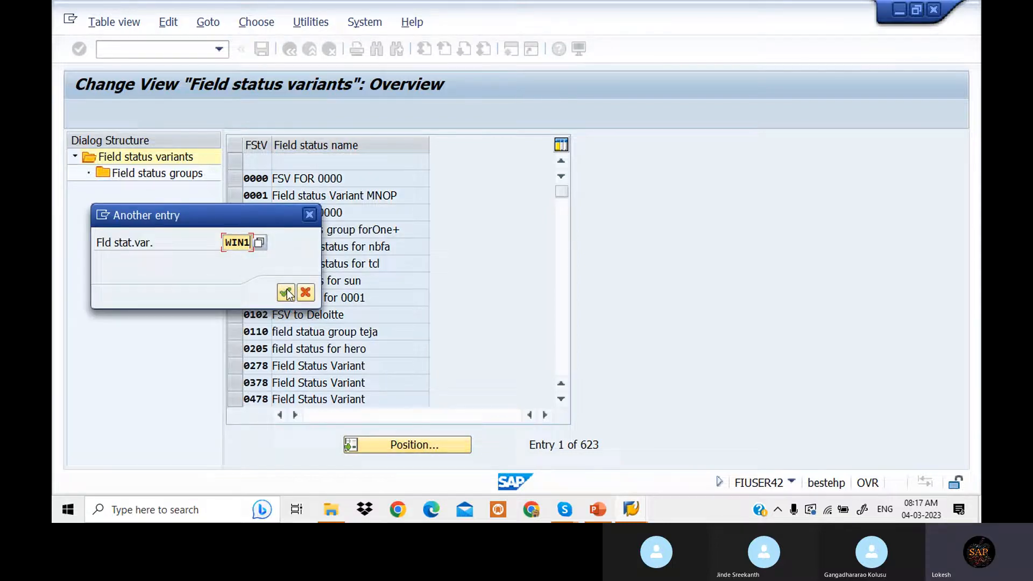
{"action": "left_click", "coordinate": [286, 292]}
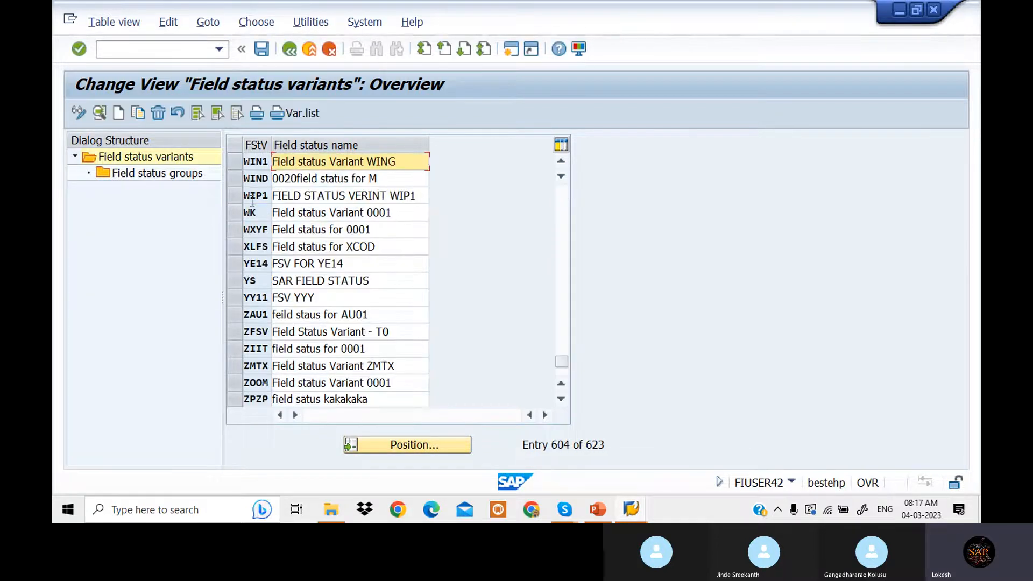
Display the field status groups of variant WIN1 and open group G067, Reconciliation accounts.
{"action": "left_click", "coordinate": [183, 172]}
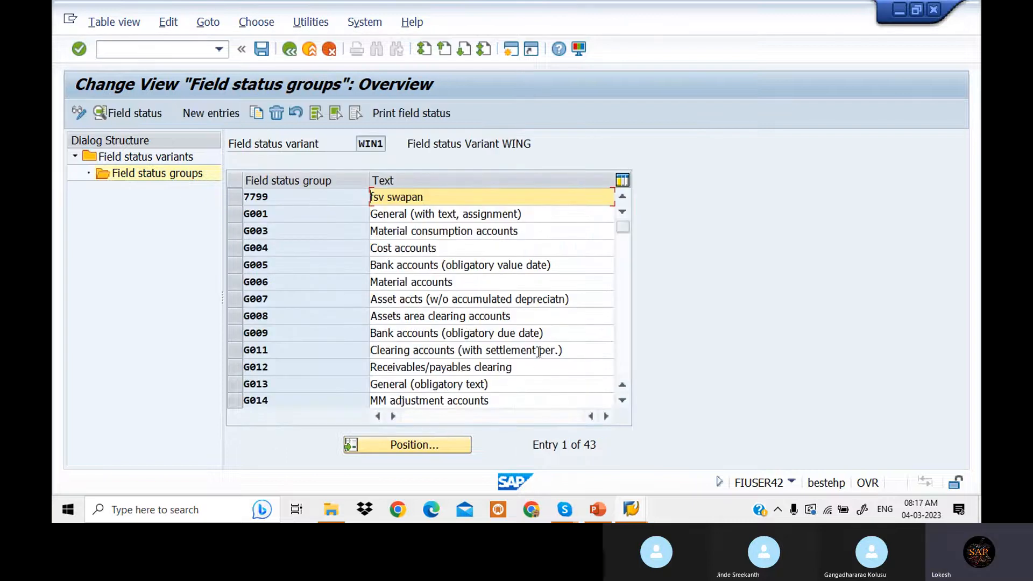
{"action": "scroll", "coordinate": [609, 331], "scroll_direction": "down", "scroll_amount": 3}
{"action": "scroll", "coordinate": [463, 338], "scroll_direction": "down", "scroll_amount": 2}
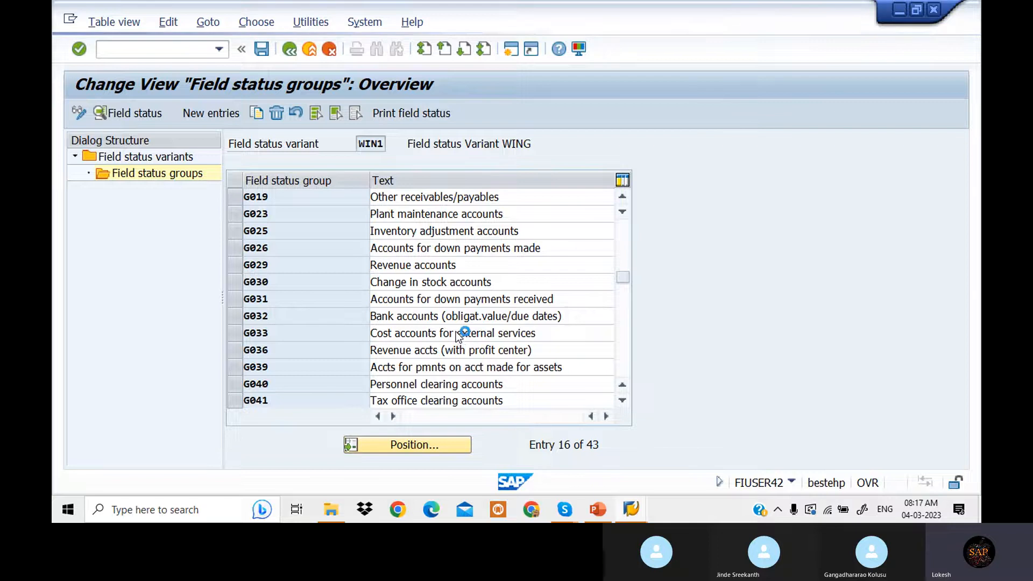
{"action": "scroll", "coordinate": [457, 332], "scroll_direction": "down", "scroll_amount": 6}
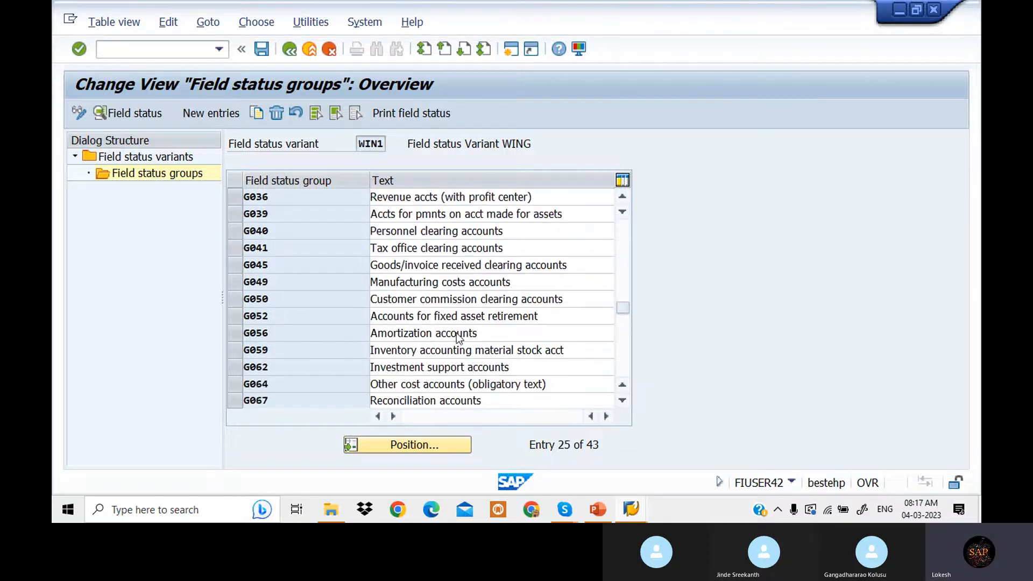
{"action": "scroll", "coordinate": [471, 317], "scroll_direction": "up", "scroll_amount": 2}
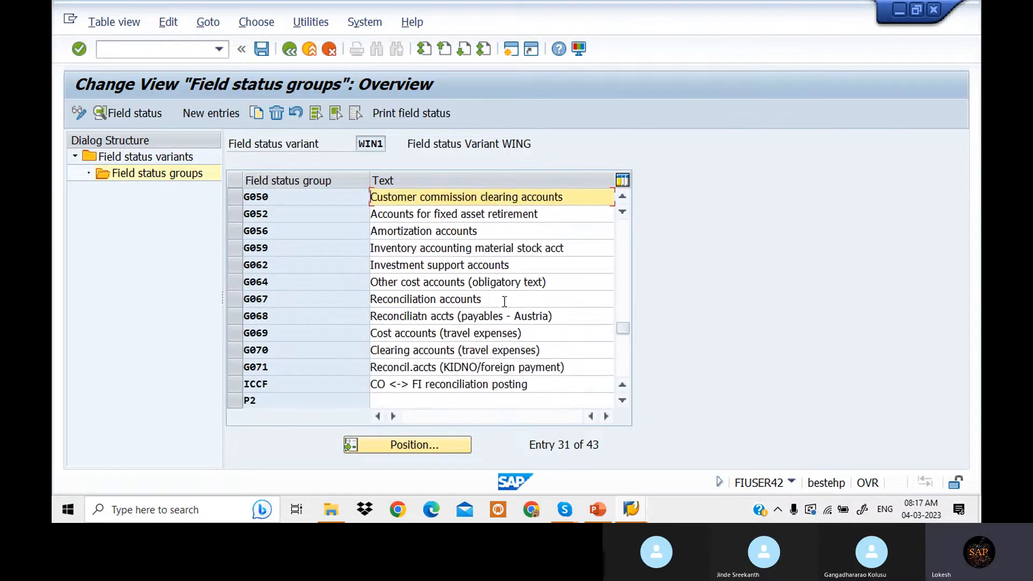
{"action": "double_click", "coordinate": [480, 299]}
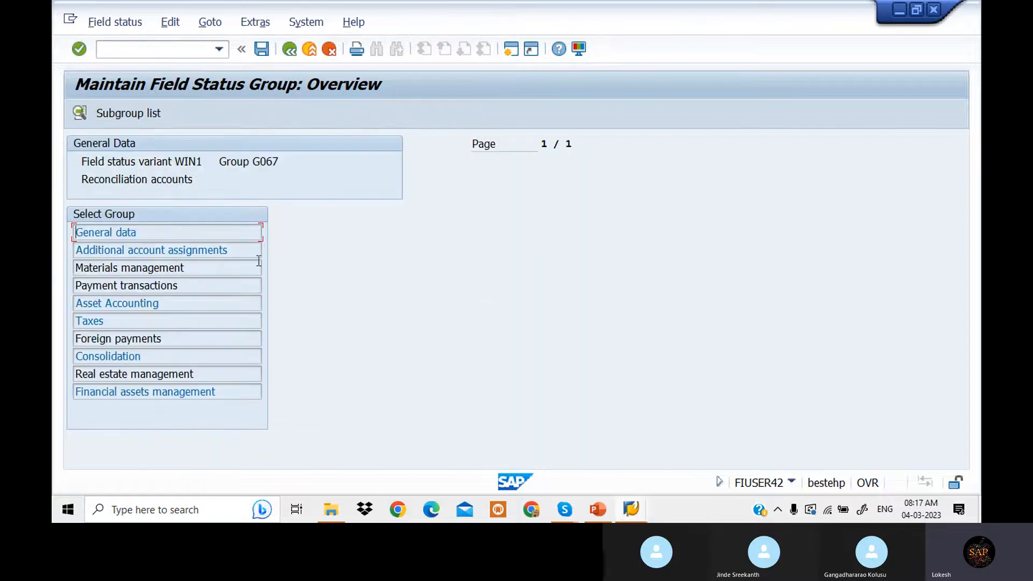
Set Asset retirement to required entry in group G067's Asset Accounting fields and save it under the ACCOUNTS PAYABLE WING customizing request.
{"action": "double_click", "coordinate": [247, 250]}
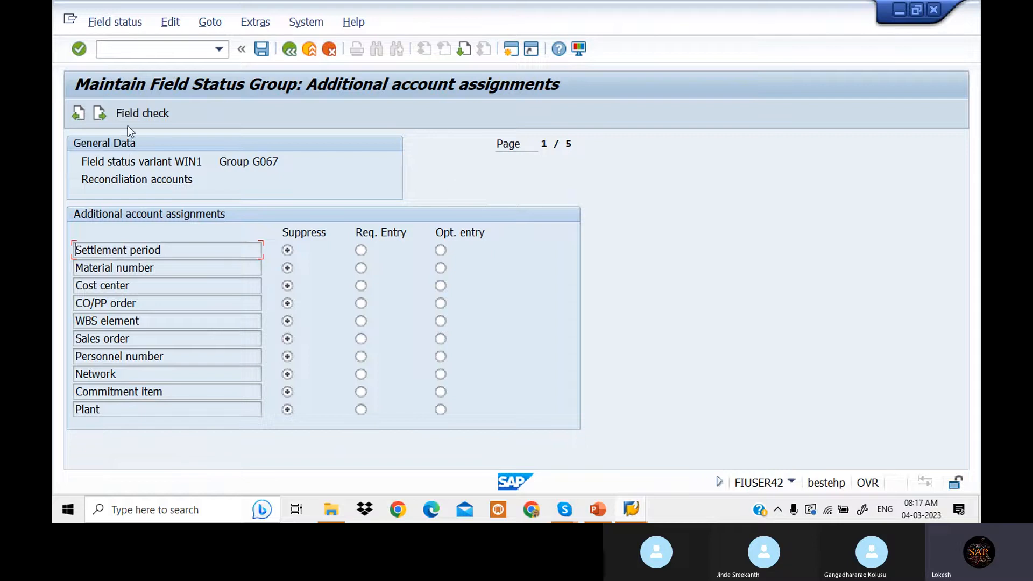
{"action": "left_click", "coordinate": [99, 114]}
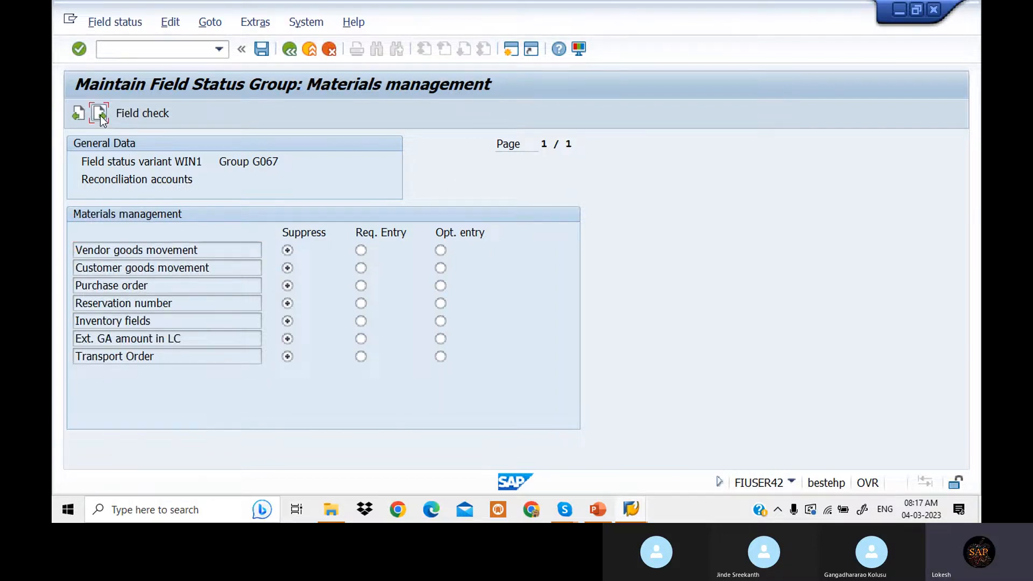
{"action": "left_click", "coordinate": [100, 114]}
{"action": "left_click", "coordinate": [99, 114]}
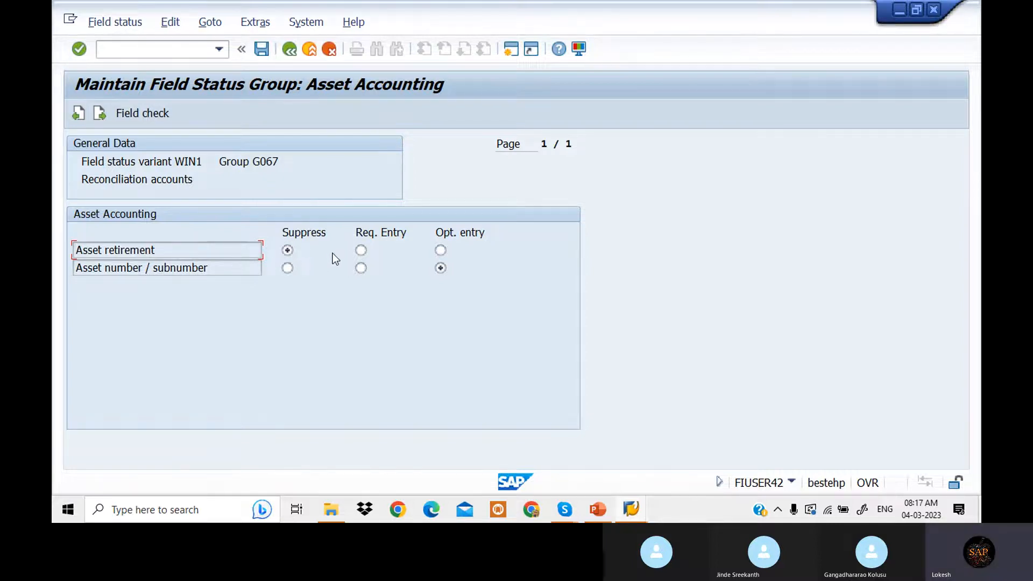
{"action": "left_click", "coordinate": [361, 250]}
{"action": "left_click", "coordinate": [263, 50]}
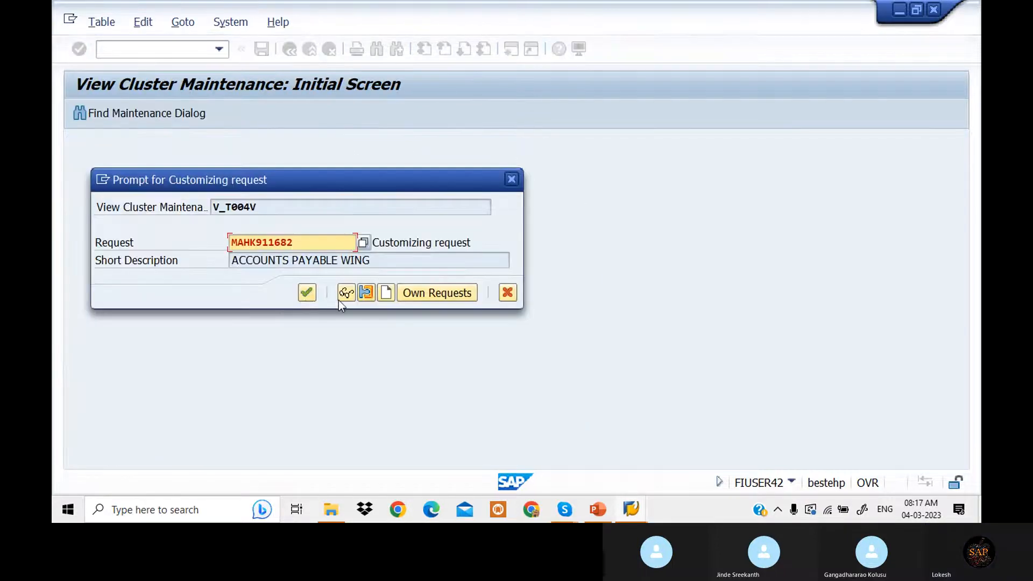
{"action": "left_click", "coordinate": [316, 294]}
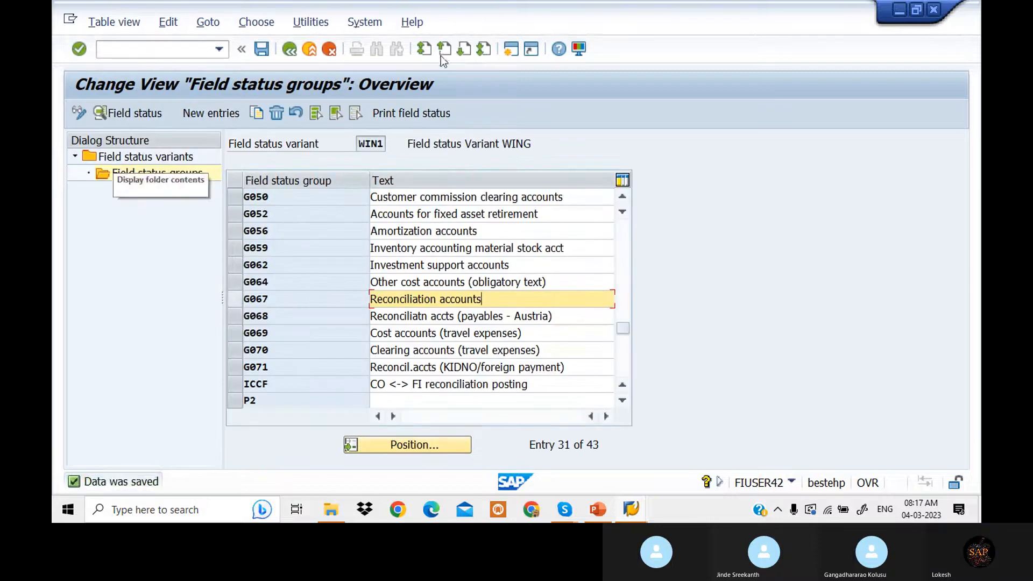
Switch to the outgoing payments session and open transaction FB60 there.
{"action": "key", "text": "alt+Tab"}
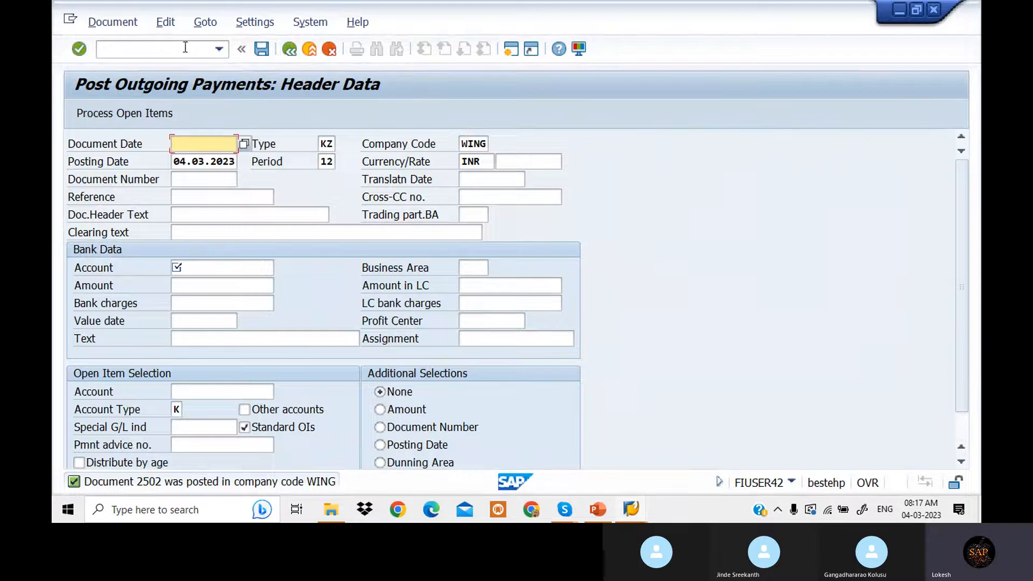
{"action": "left_click", "coordinate": [178, 49]}
{"action": "type", "text": "/NF"}
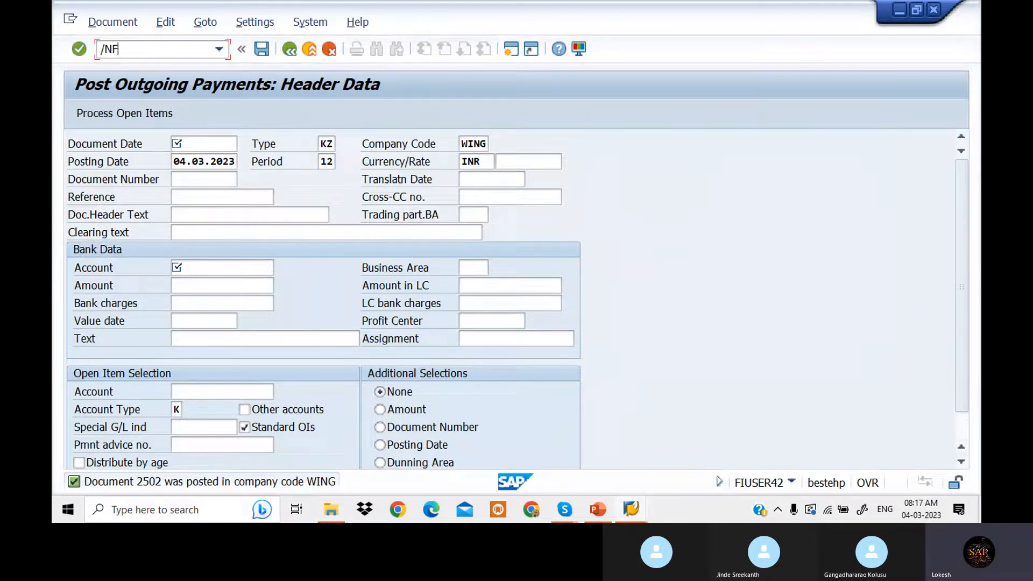
{"action": "type", "text": "B60"}
{"action": "key", "text": "Return"}
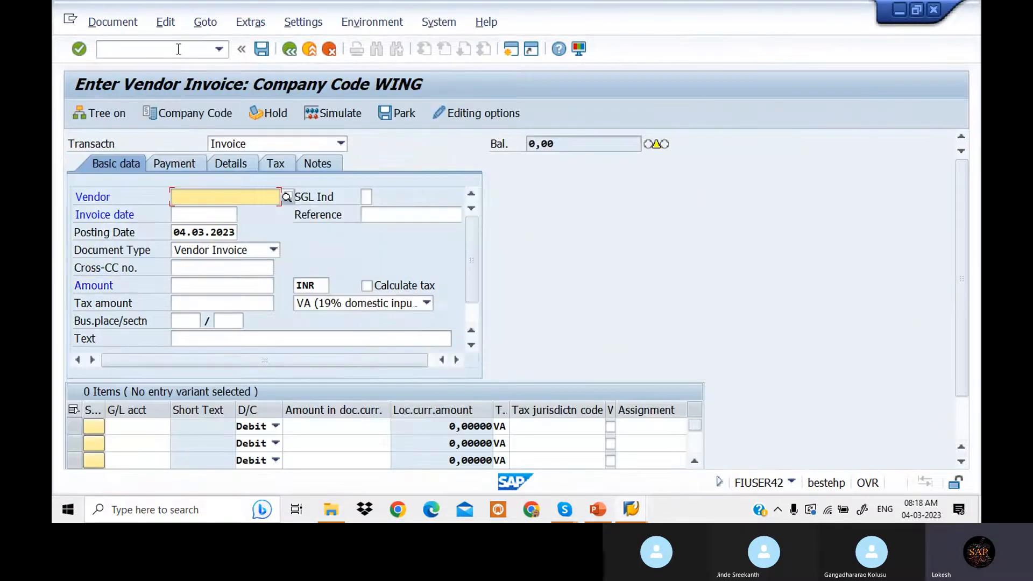
Fill in the invoice's basic data with the vendor account, invoice date 04.03.2023, reference VEN -07, amount 50000 and text VENDOR INVOICE.
{"action": "left_click", "coordinate": [234, 214]}
{"action": "left_click", "coordinate": [221, 215]}
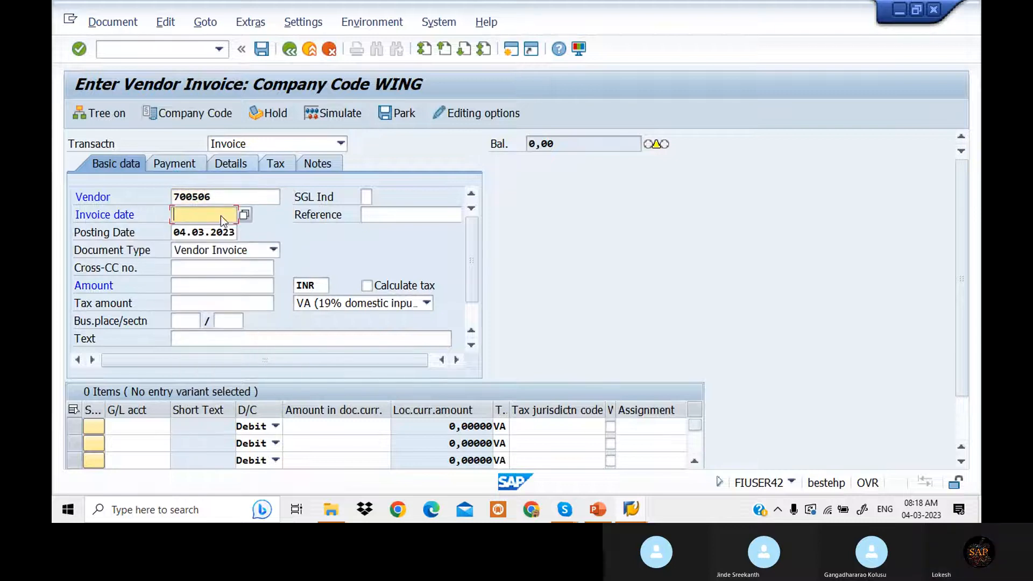
{"action": "left_click", "coordinate": [221, 229]}
{"action": "left_click", "coordinate": [379, 215]}
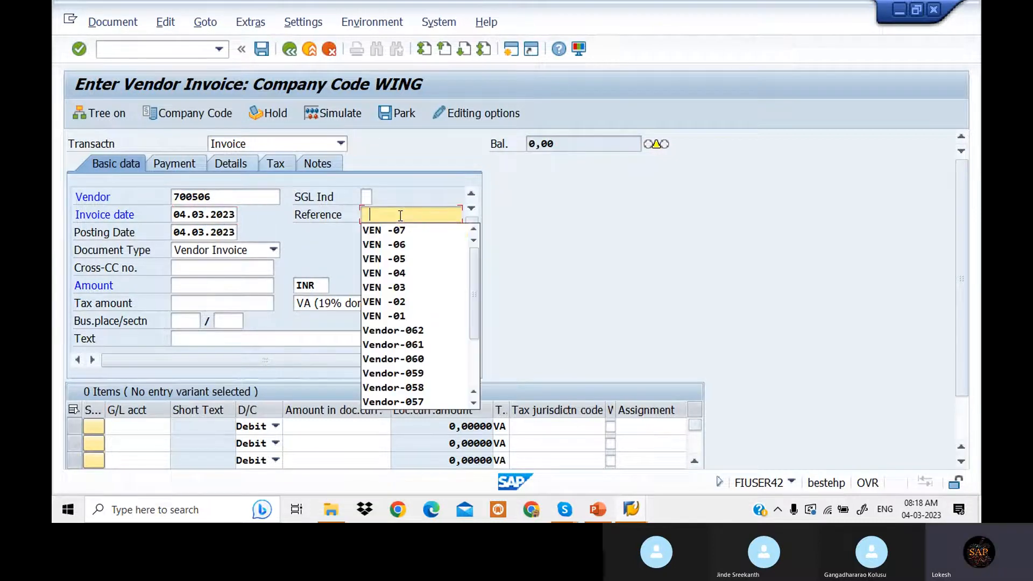
{"action": "left_click", "coordinate": [391, 230]}
{"action": "left_click", "coordinate": [213, 287]}
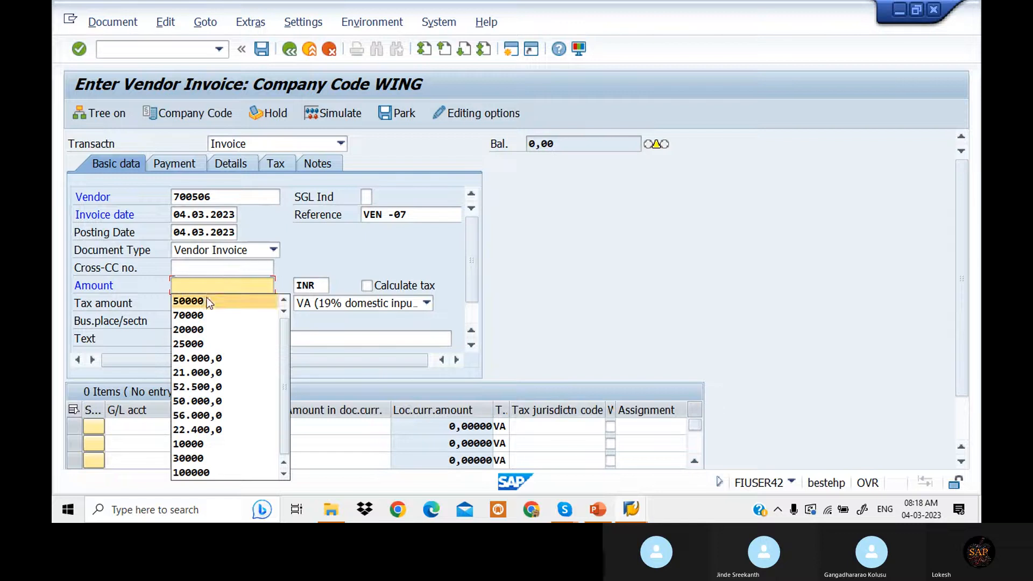
{"action": "left_click", "coordinate": [208, 297]}
{"action": "left_click", "coordinate": [205, 341]}
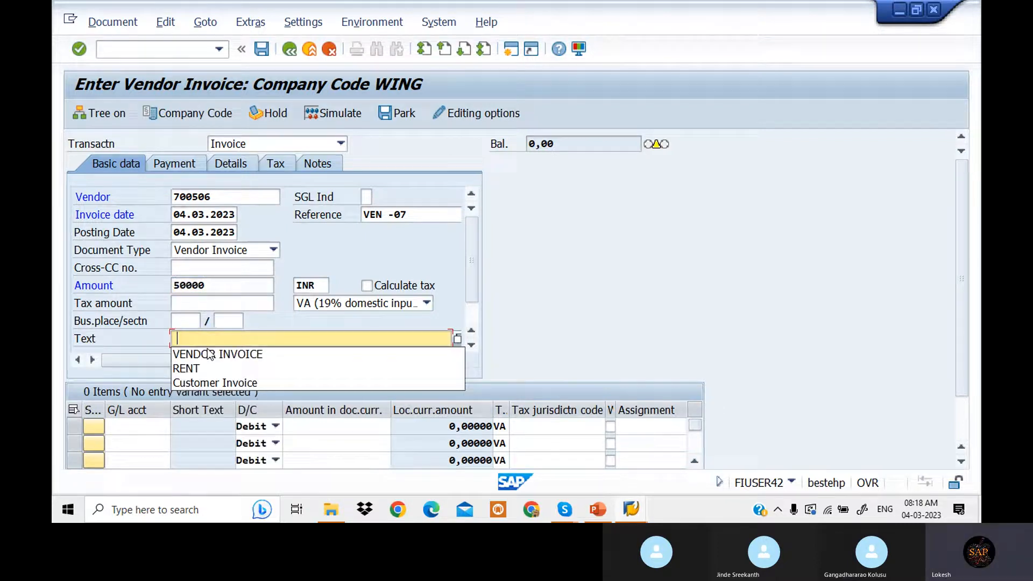
{"action": "left_click", "coordinate": [208, 353]}
Enter and check a debit line item with the purchase G/L account, amount 50000, value date 04.03.2023 and text Purchase.
{"action": "left_click", "coordinate": [156, 427]}
{"action": "left_click", "coordinate": [160, 221]}
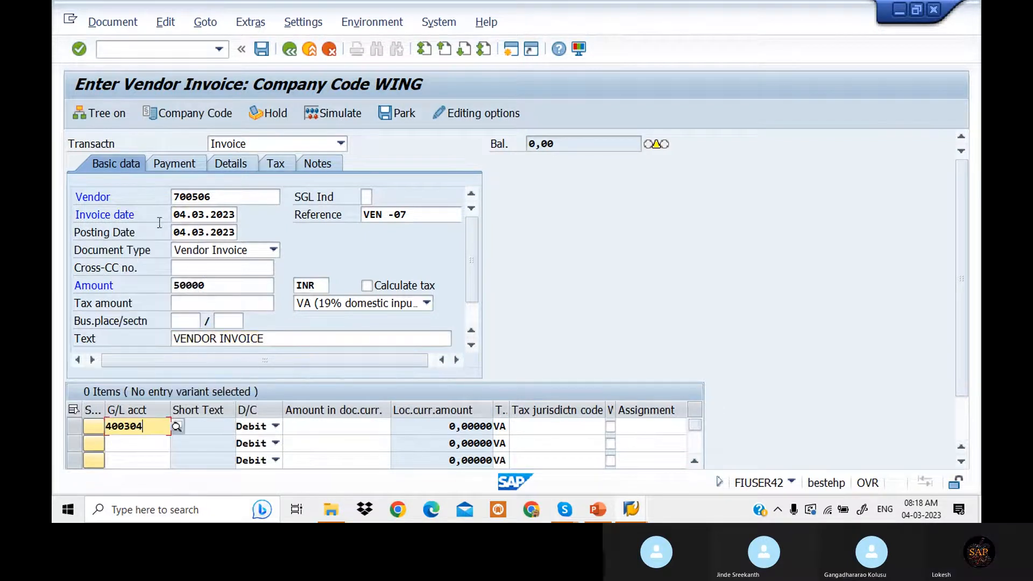
{"action": "left_click", "coordinate": [331, 425]}
{"action": "left_click", "coordinate": [351, 226]}
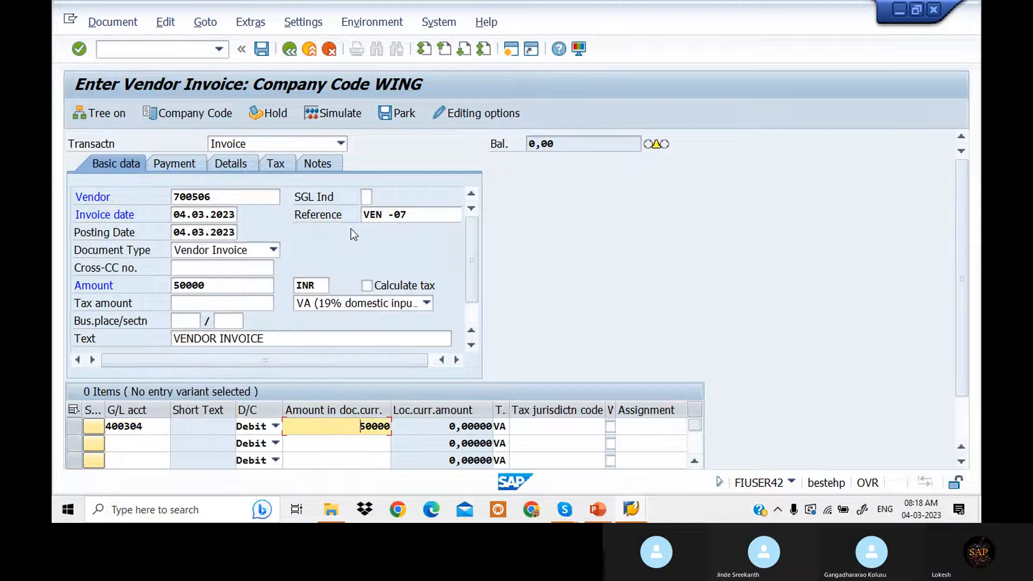
{"action": "key", "text": "Tab"}
{"action": "key", "text": "Tab"}
{"action": "key", "text": "Tab"}
{"action": "key", "text": "Tab"}
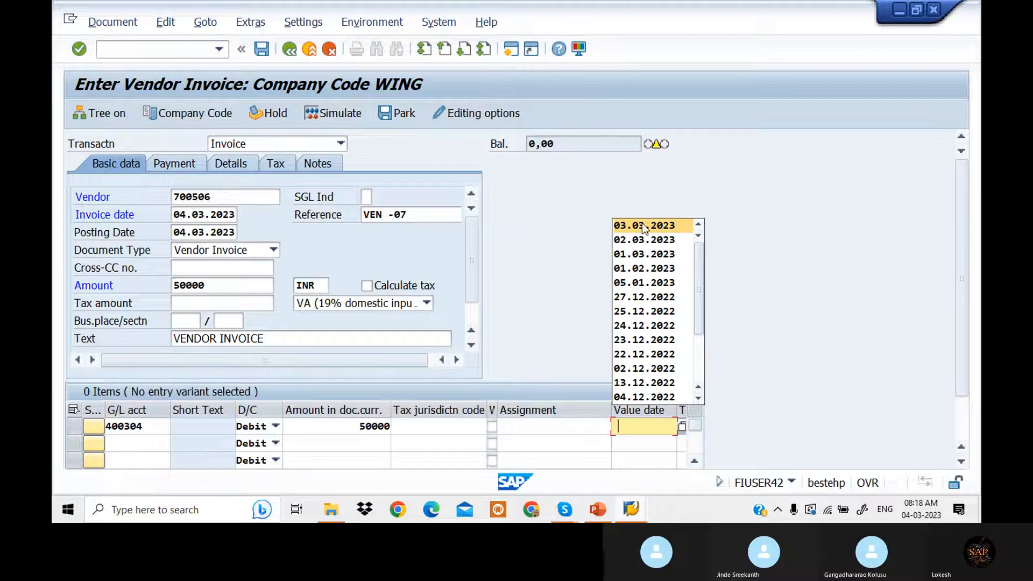
{"action": "type", "text": "04"}
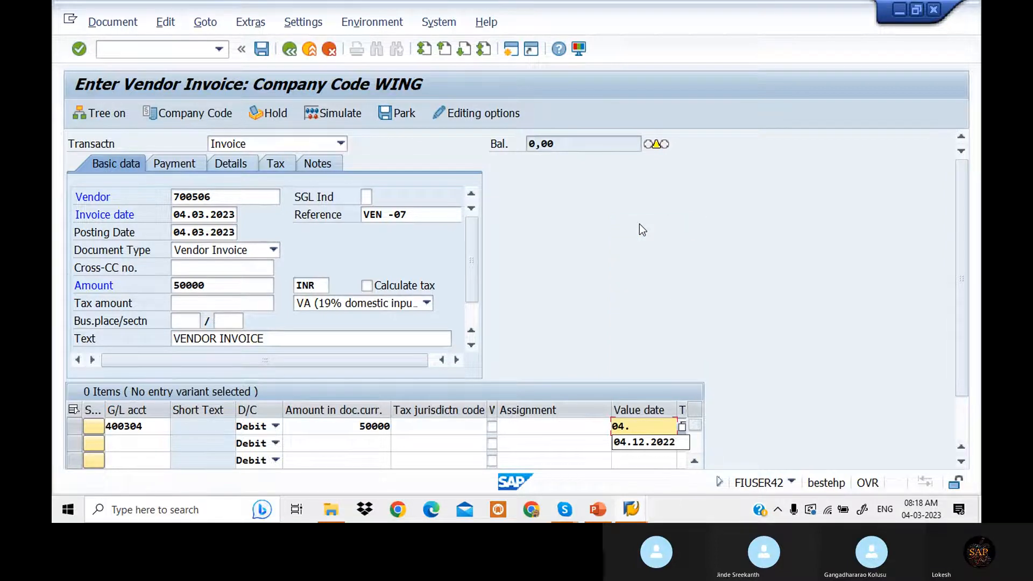
{"action": "type", "text": ".03.2023"}
{"action": "key", "text": "Tab"}
{"action": "left_click", "coordinate": [634, 269]}
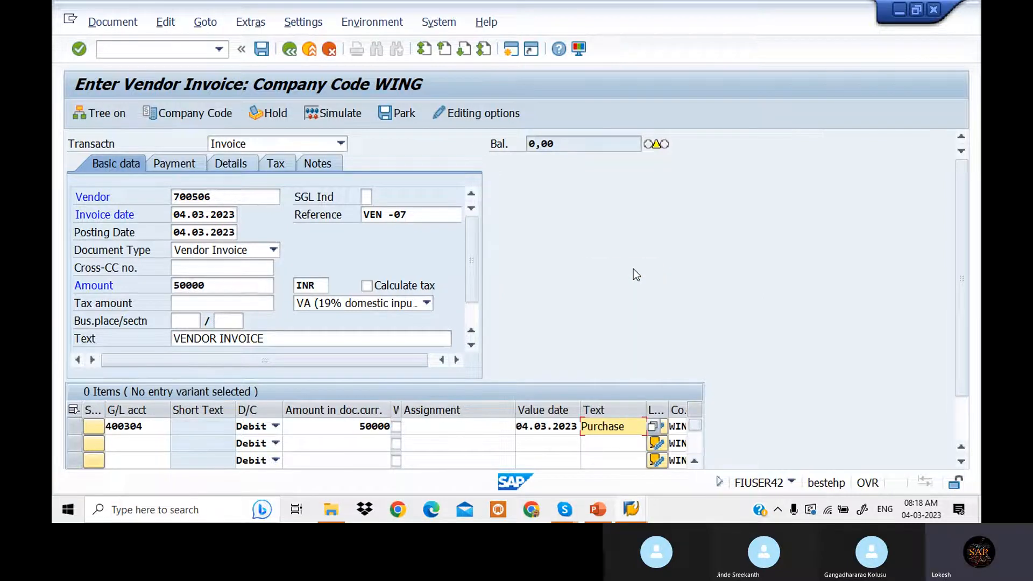
{"action": "key", "text": "Return"}
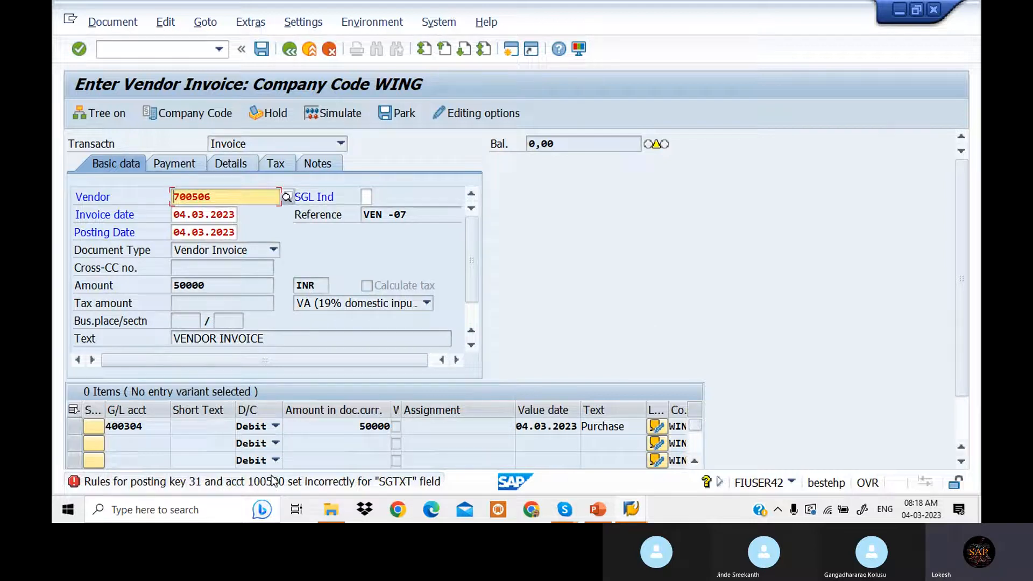
Switch to the field status groups session and set Asset retirement to suppress in group G067's Asset Accounting fields.
{"action": "key", "text": "alt+Tab"}
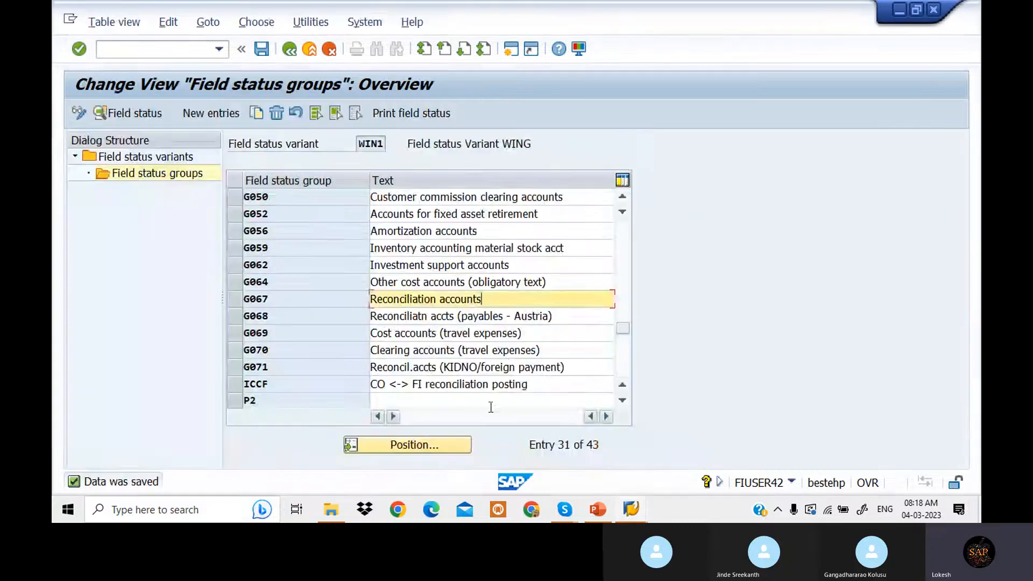
{"action": "double_click", "coordinate": [534, 302]}
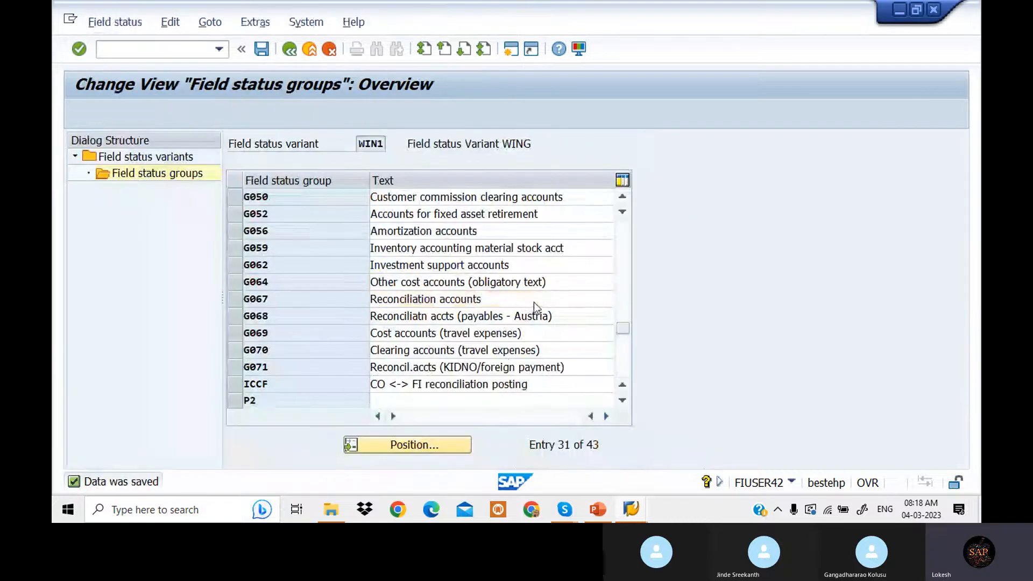
{"action": "double_click", "coordinate": [235, 246]}
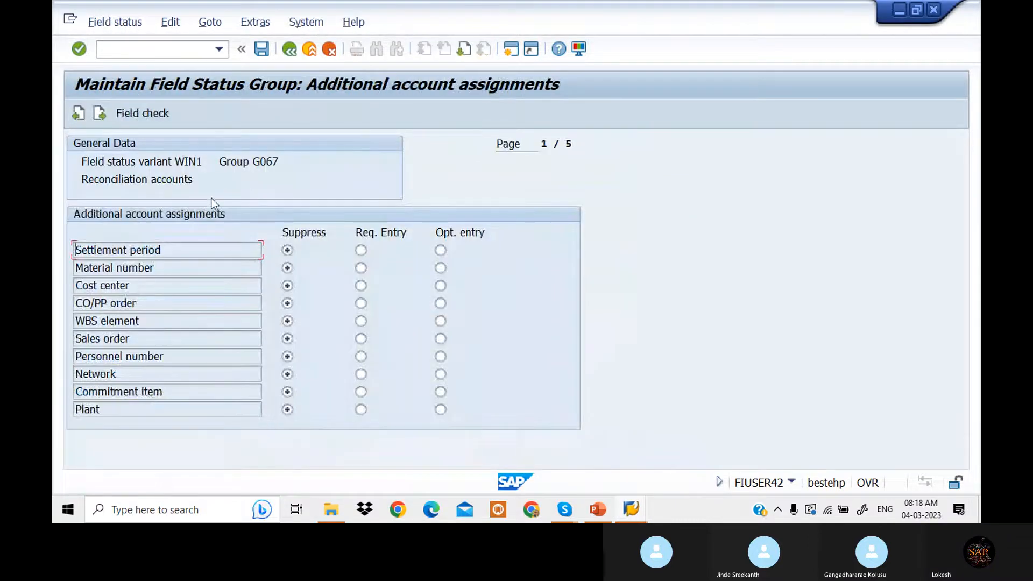
{"action": "left_click", "coordinate": [100, 114]}
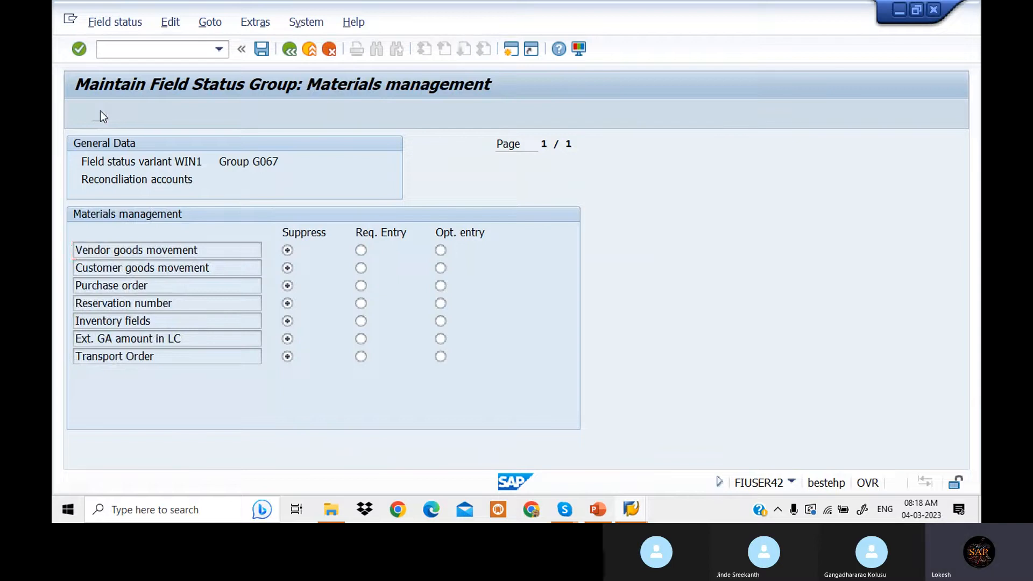
{"action": "left_click", "coordinate": [102, 115]}
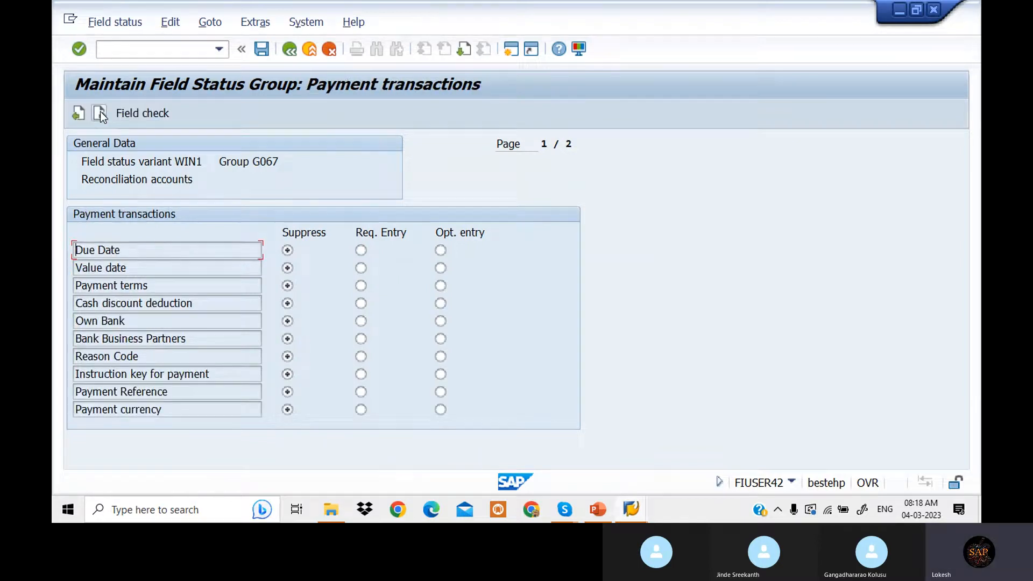
{"action": "left_click", "coordinate": [100, 114]}
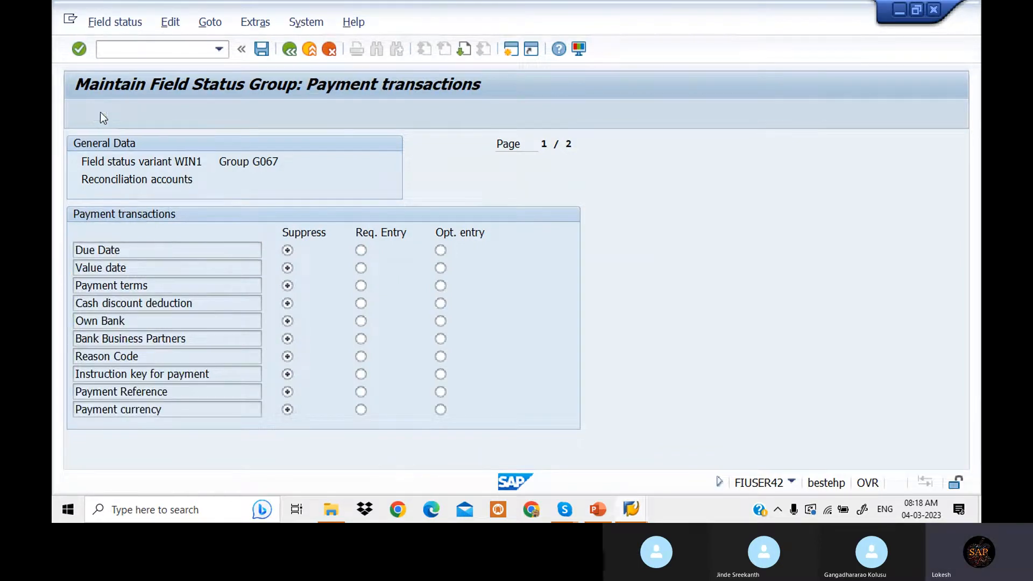
{"action": "left_click", "coordinate": [289, 249]}
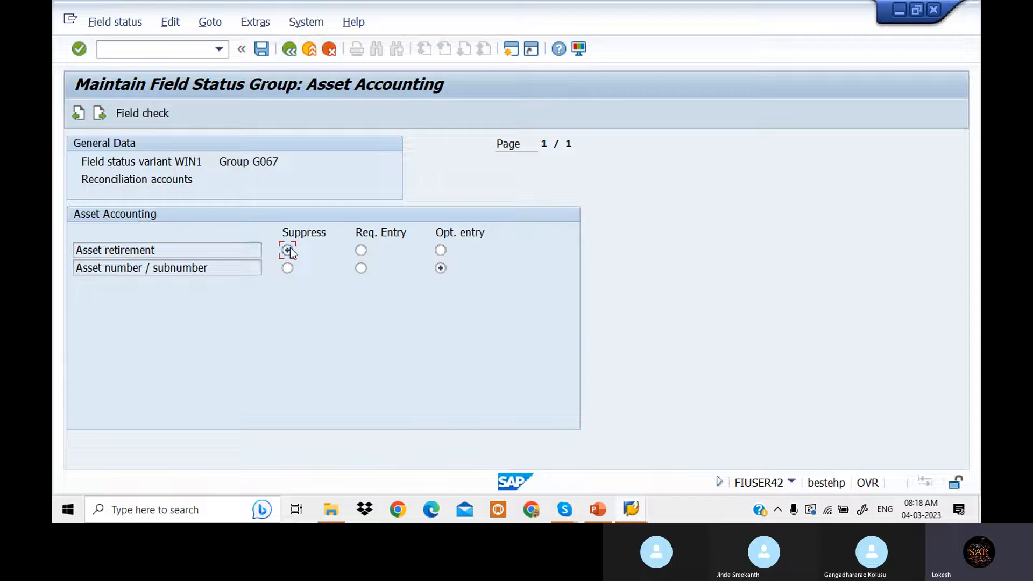
Check group G067's preceding field pages back to General data and save the field status group.
{"action": "left_click", "coordinate": [78, 113]}
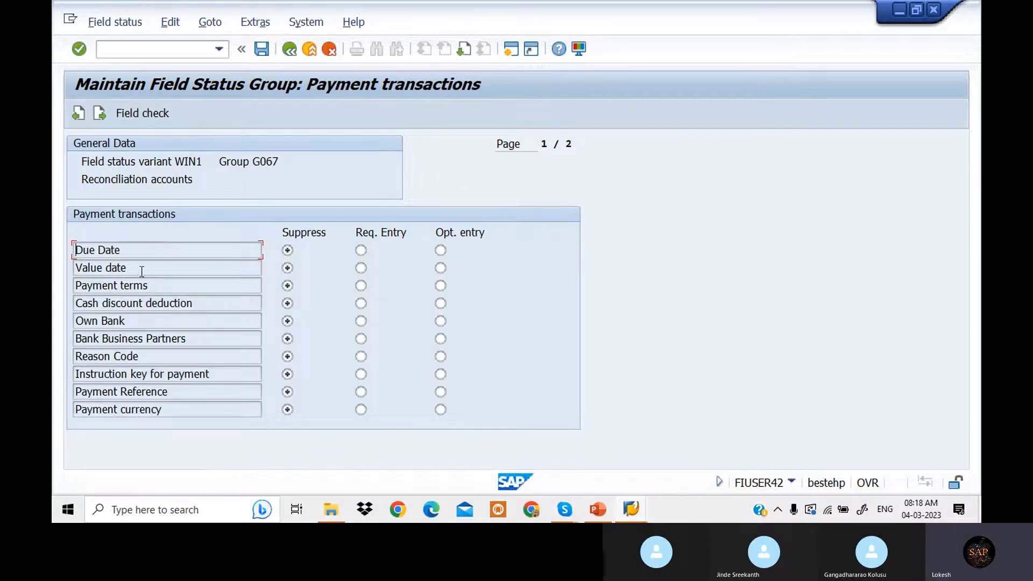
{"action": "left_click", "coordinate": [80, 112]}
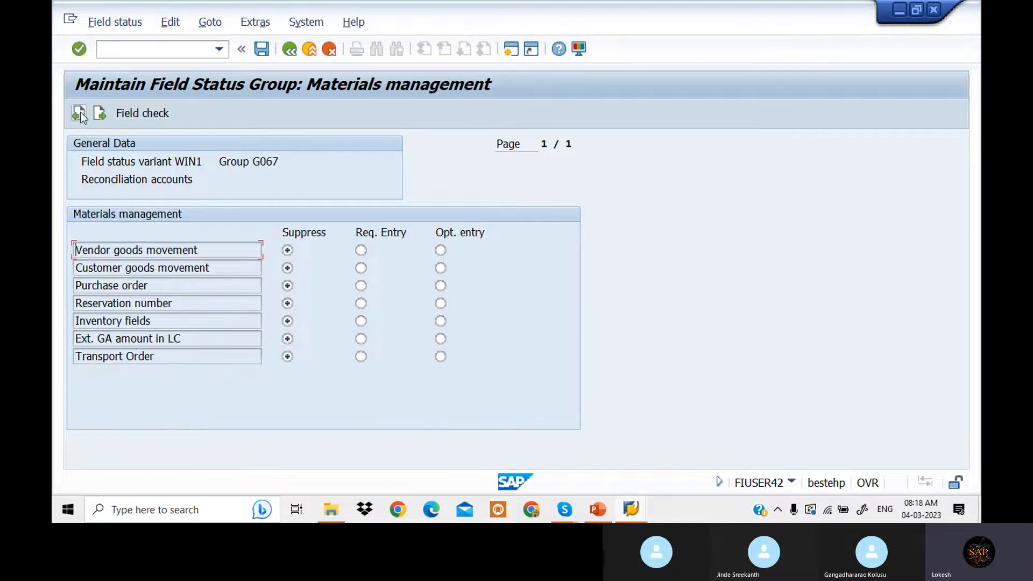
{"action": "left_click", "coordinate": [79, 113]}
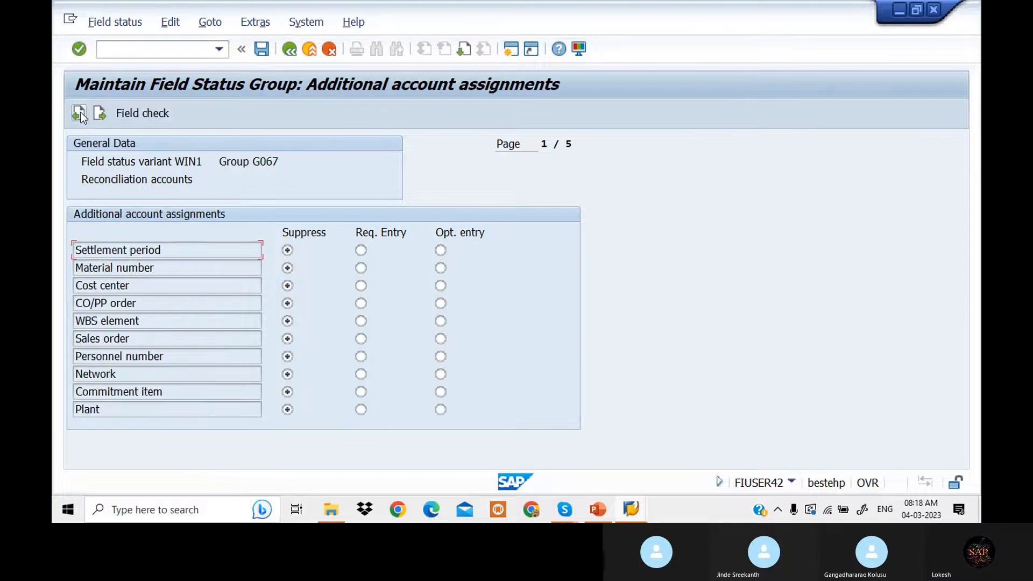
{"action": "left_click", "coordinate": [79, 113]}
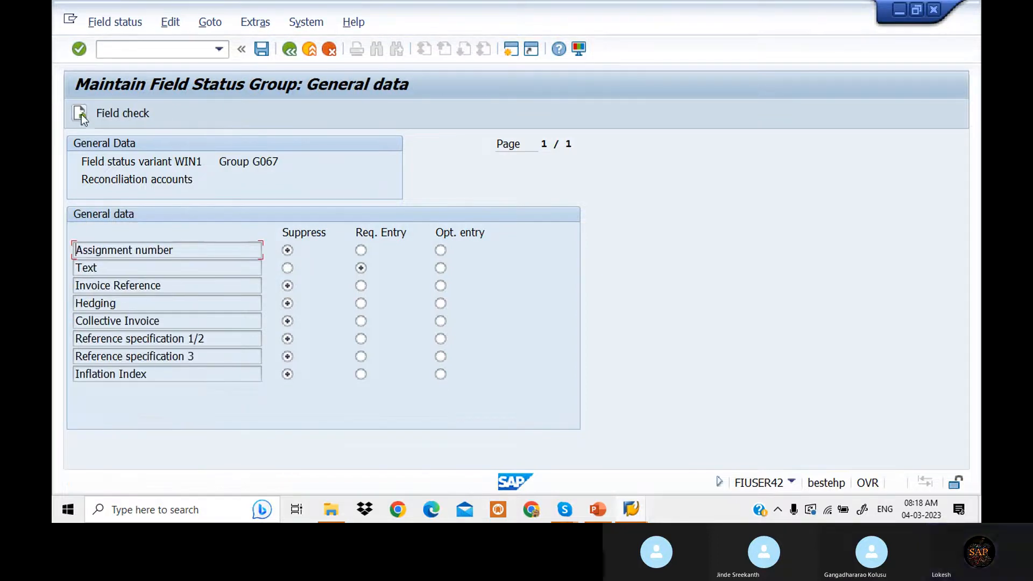
{"action": "left_click", "coordinate": [263, 50]}
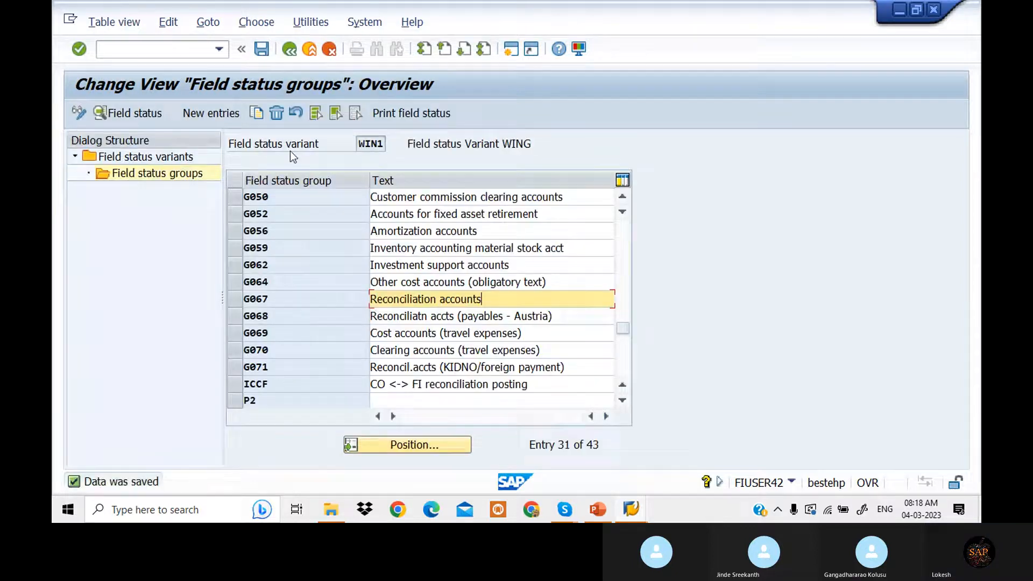
Start transaction OB41 and open the details of vendor invoice posting key 31.
{"action": "left_click", "coordinate": [148, 50]}
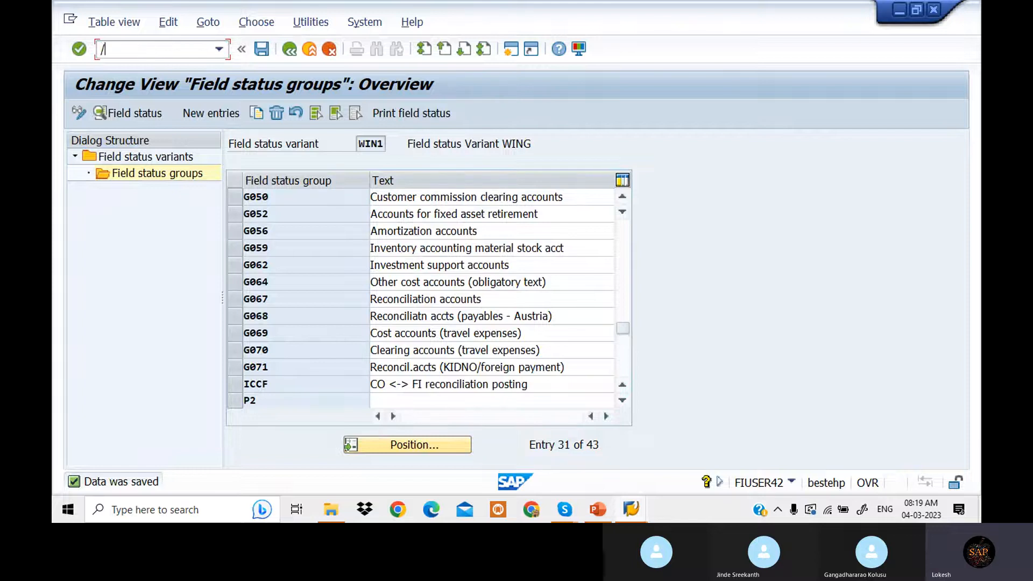
{"action": "type", "text": "/NOB41"}
{"action": "key", "text": "Return"}
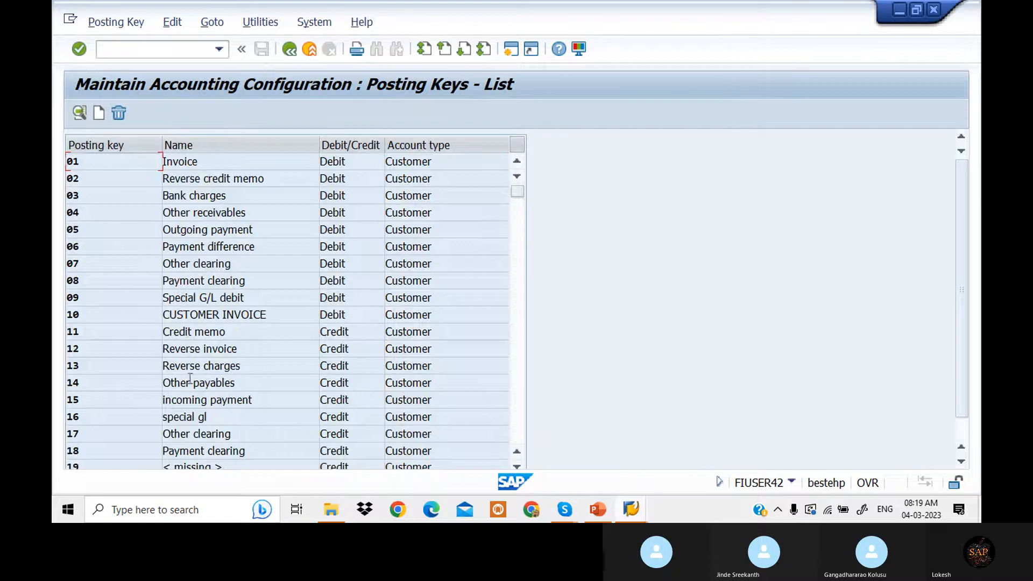
{"action": "scroll", "coordinate": [190, 378], "scroll_direction": "down", "scroll_amount": 3}
{"action": "scroll", "coordinate": [223, 387], "scroll_direction": "down", "scroll_amount": 3}
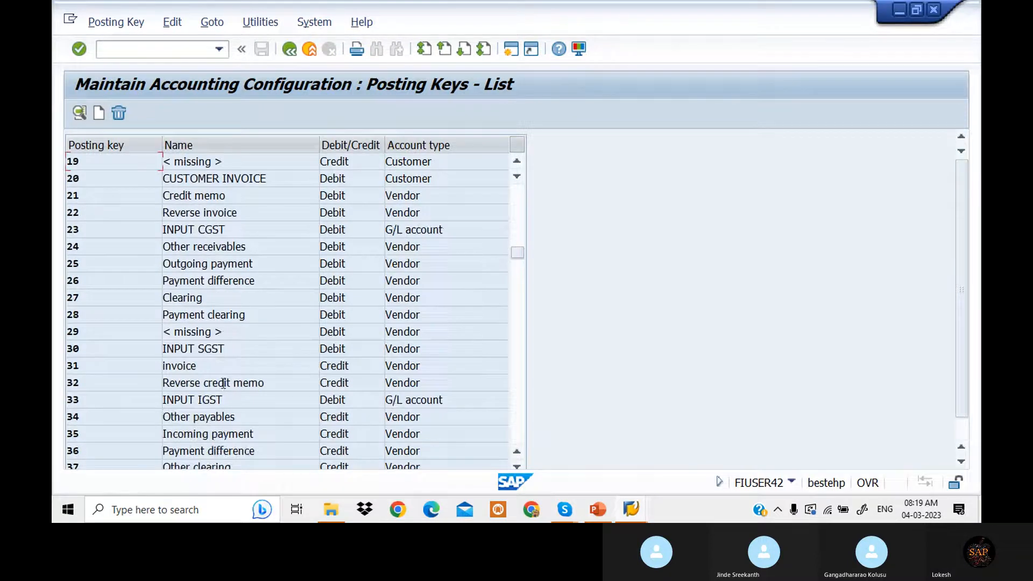
{"action": "double_click", "coordinate": [229, 367]}
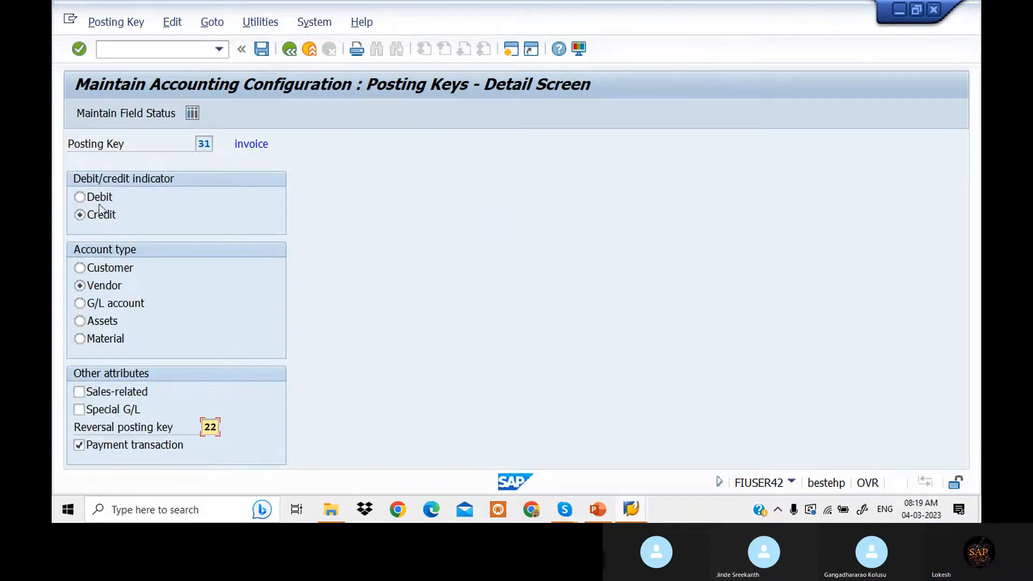
Set Text to required entry in posting key 31's General data and save it under the ACCOUNTS PAYABLE WING request.
{"action": "left_click", "coordinate": [137, 113]}
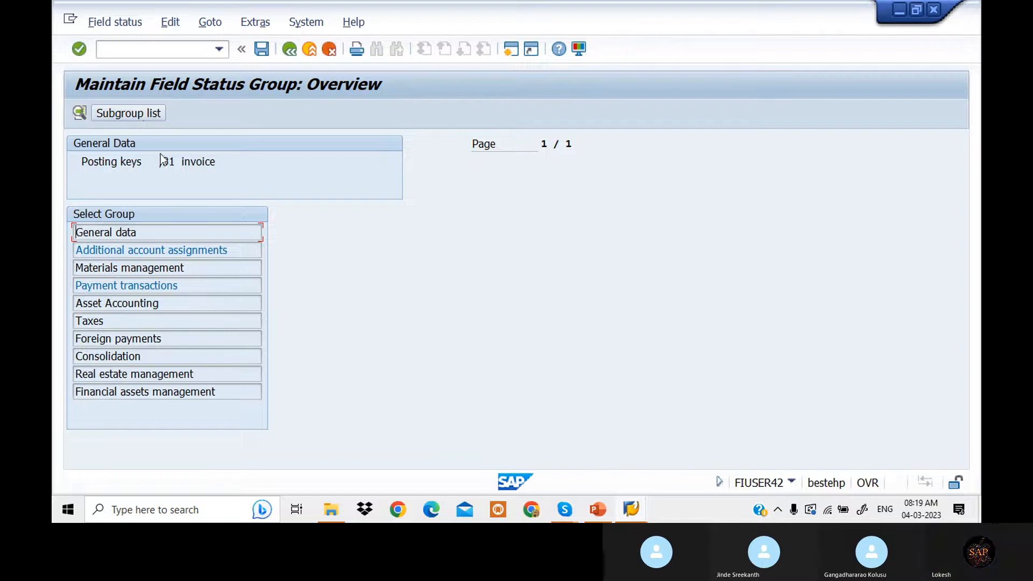
{"action": "double_click", "coordinate": [244, 235]}
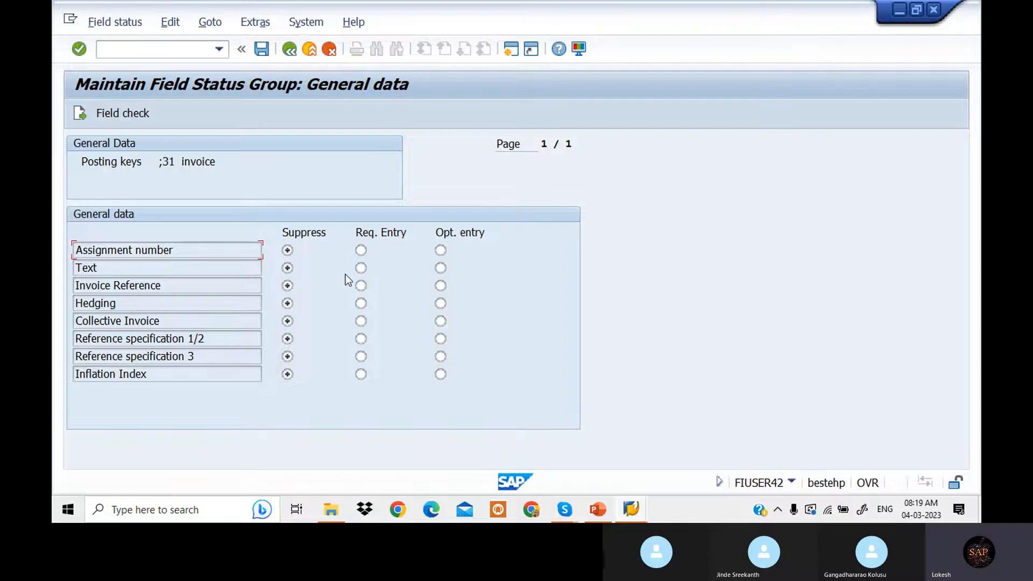
{"action": "left_click", "coordinate": [361, 268]}
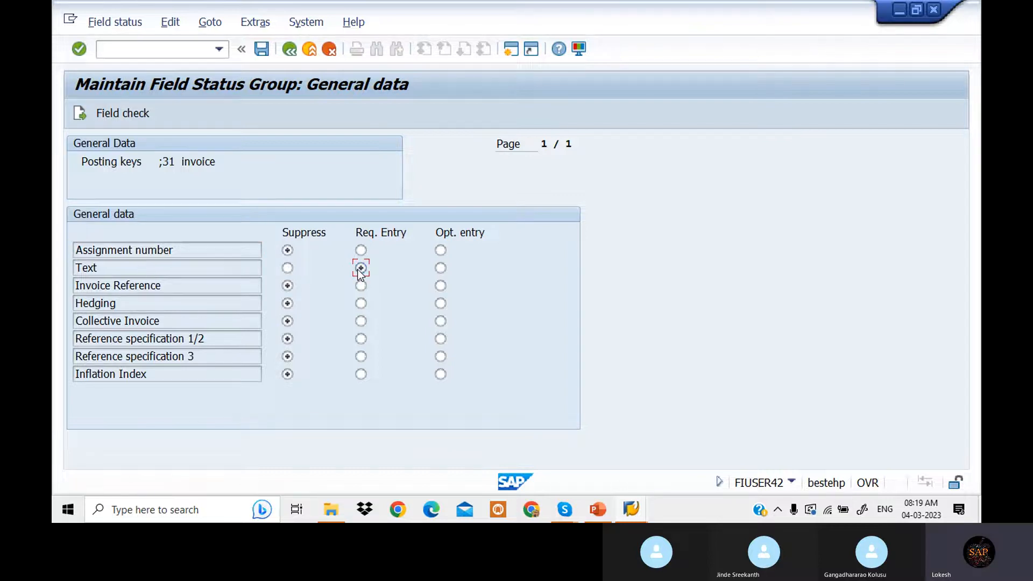
{"action": "left_click", "coordinate": [263, 53]}
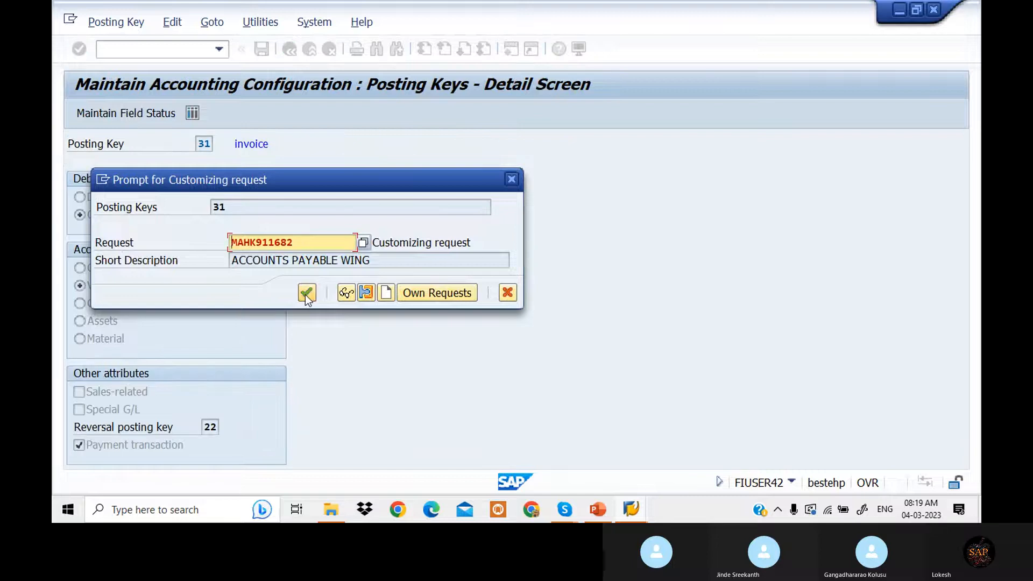
{"action": "left_click", "coordinate": [306, 294]}
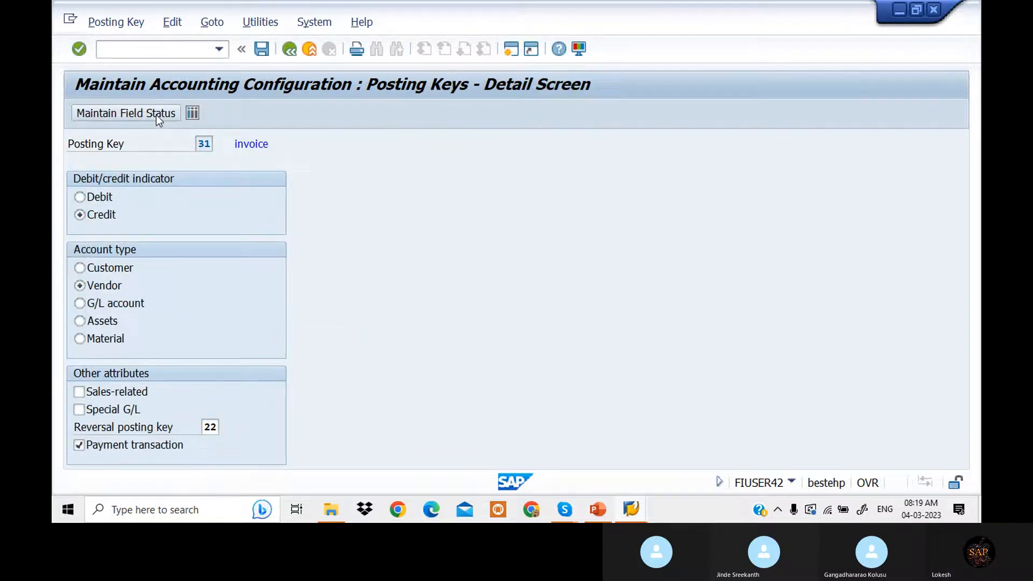
Set Value date to required entry in posting key 31's Payment transactions fields and save it under the ACCOUNTS PAYABLE WING request.
{"action": "left_click", "coordinate": [156, 114]}
{"action": "double_click", "coordinate": [243, 250]}
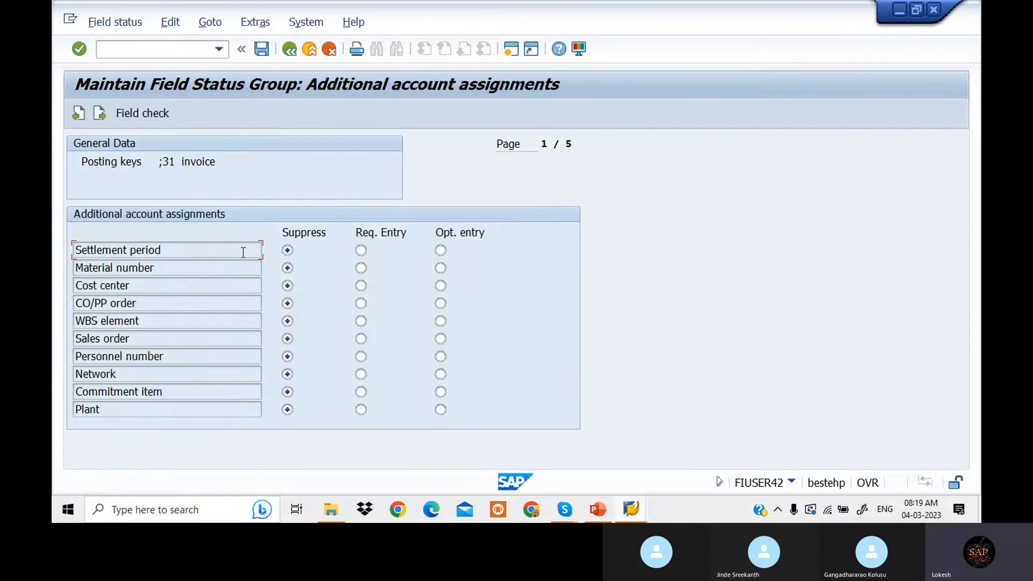
{"action": "left_click", "coordinate": [97, 118]}
{"action": "left_click", "coordinate": [97, 119]}
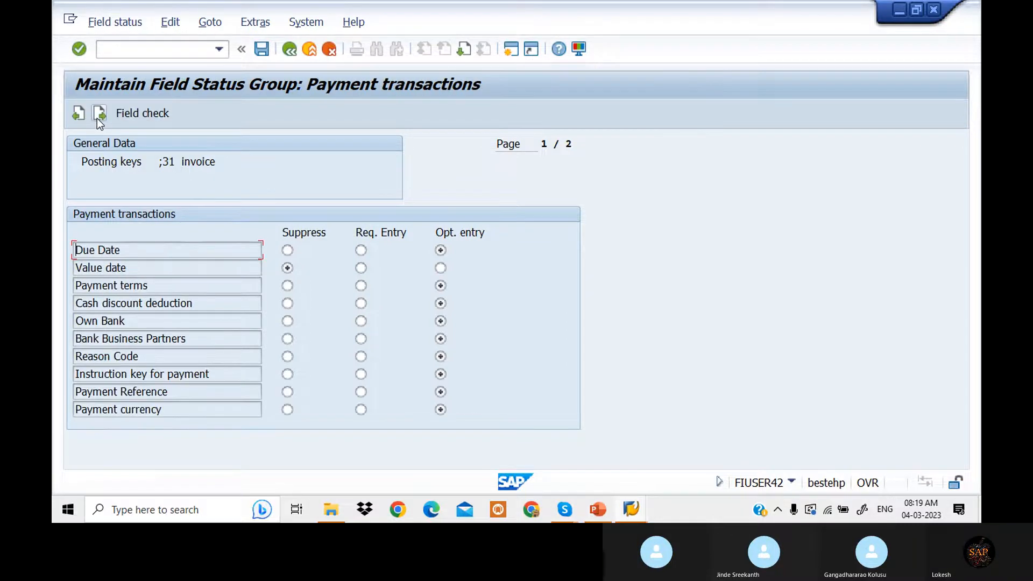
{"action": "left_click", "coordinate": [361, 268]}
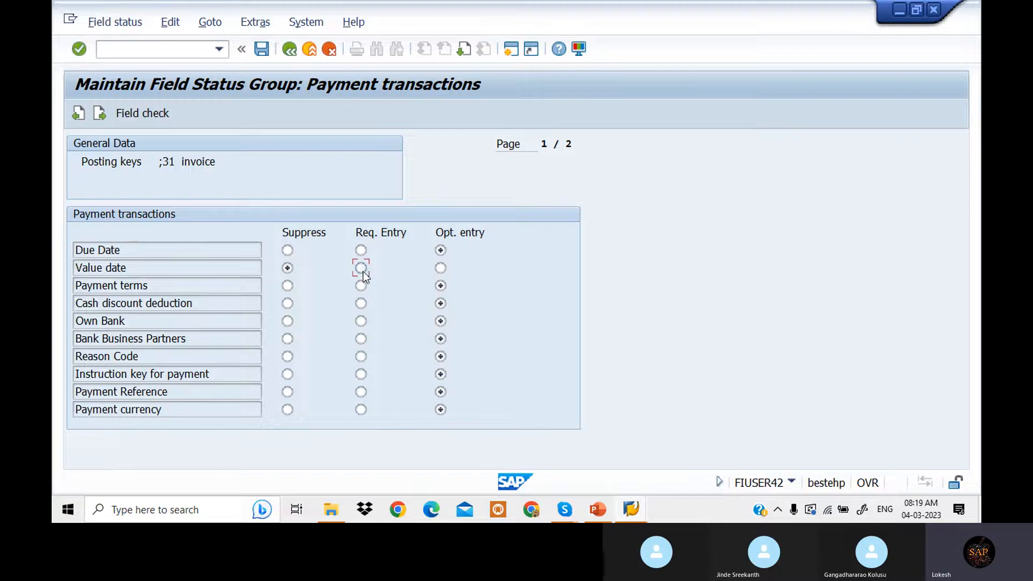
{"action": "left_click", "coordinate": [99, 114]}
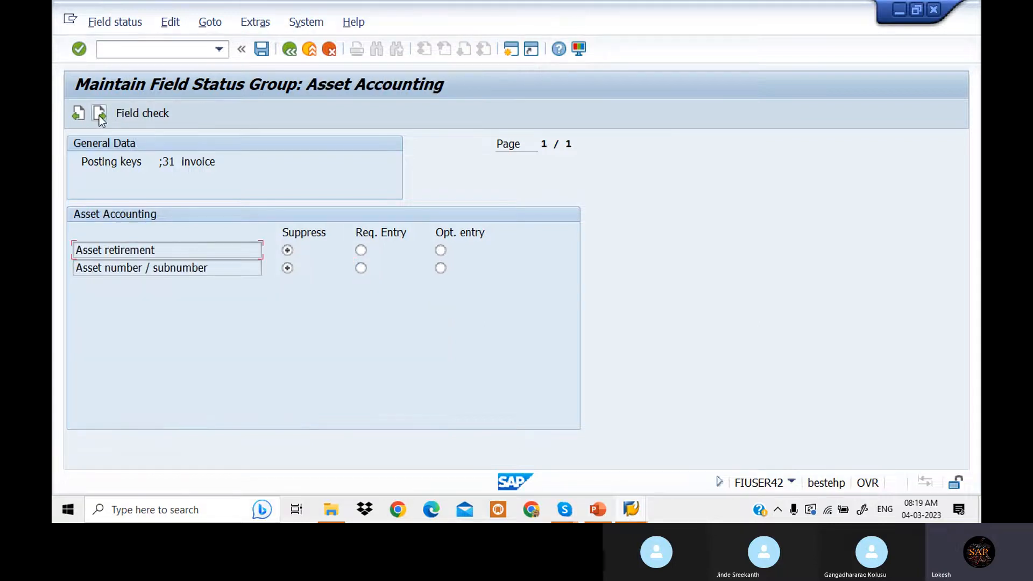
{"action": "left_click", "coordinate": [261, 51]}
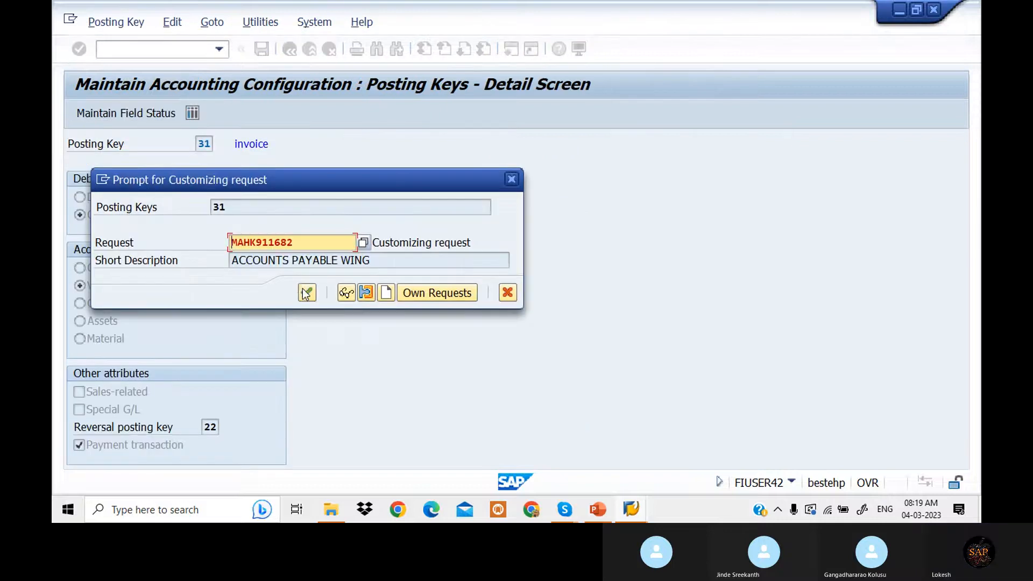
{"action": "left_click", "coordinate": [306, 293]}
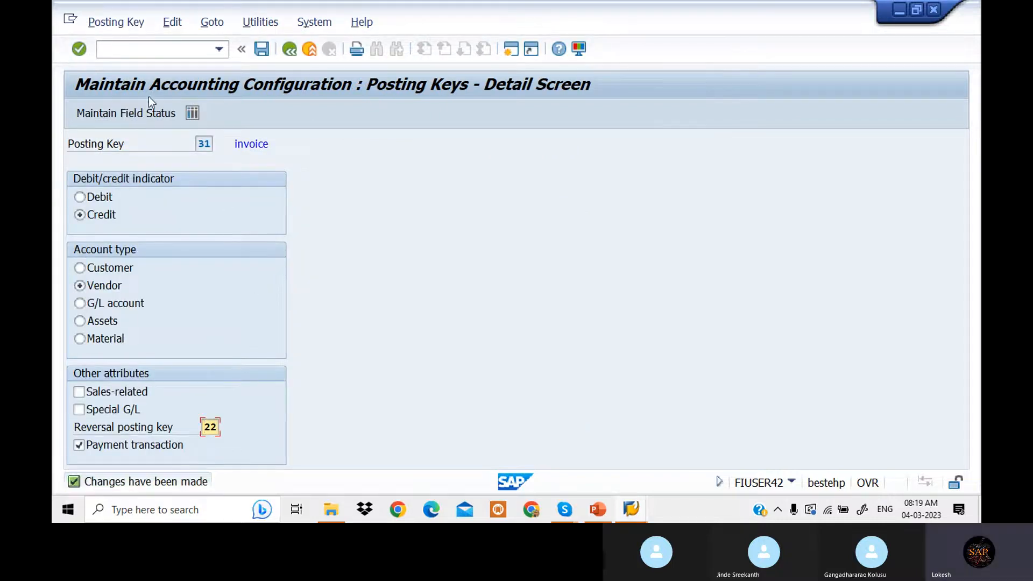
Recheck the Payment transactions field status of posting key 31 and return to the posting key list.
{"action": "left_click", "coordinate": [163, 113]}
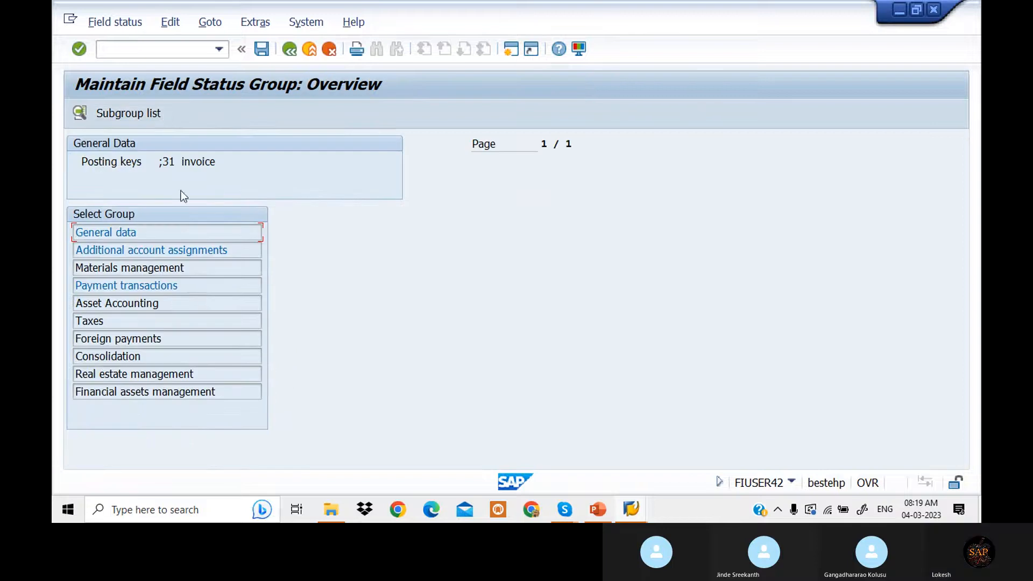
{"action": "double_click", "coordinate": [212, 285]}
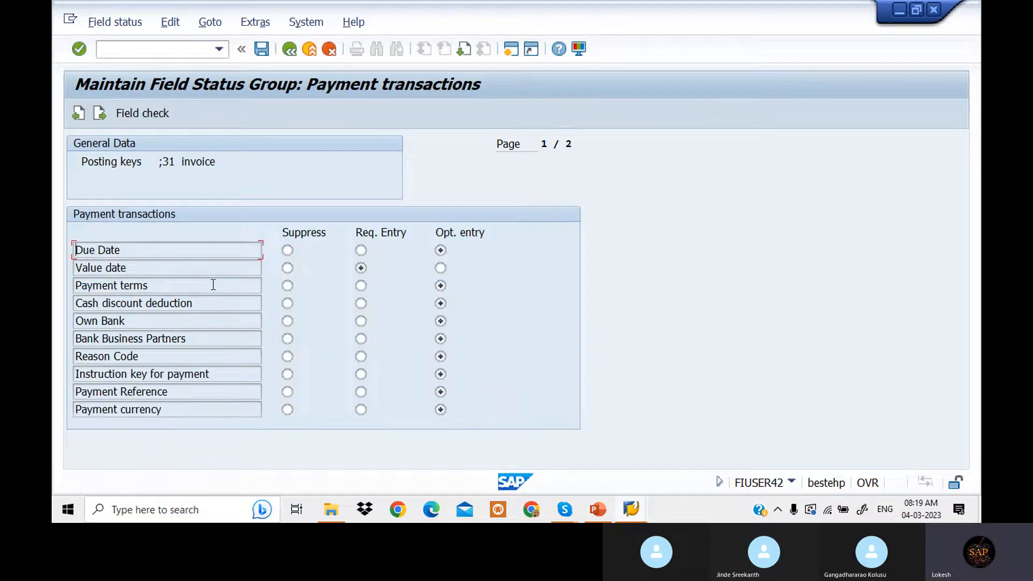
{"action": "left_click", "coordinate": [289, 50]}
{"action": "left_click", "coordinate": [289, 50]}
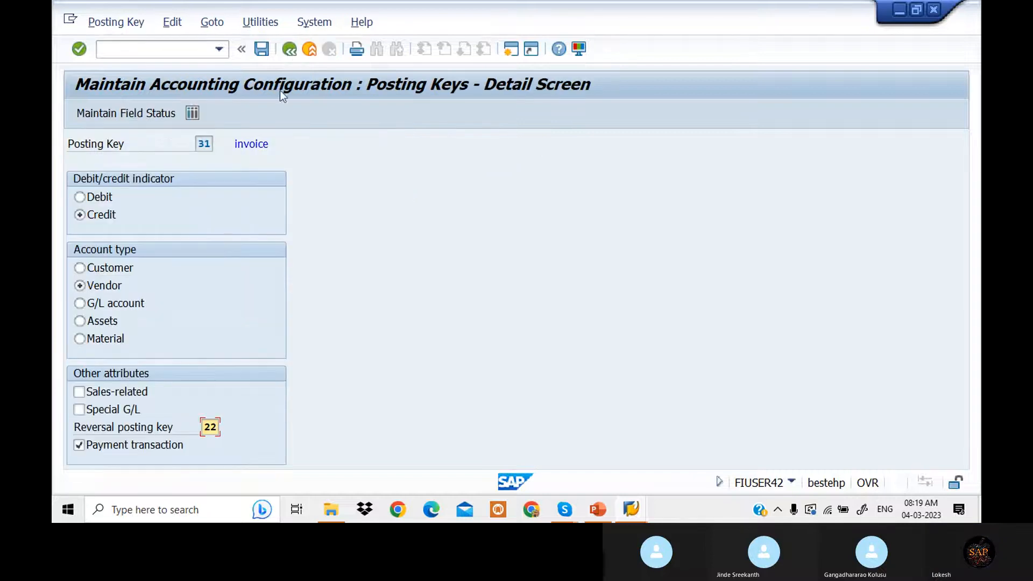
{"action": "left_click", "coordinate": [286, 50]}
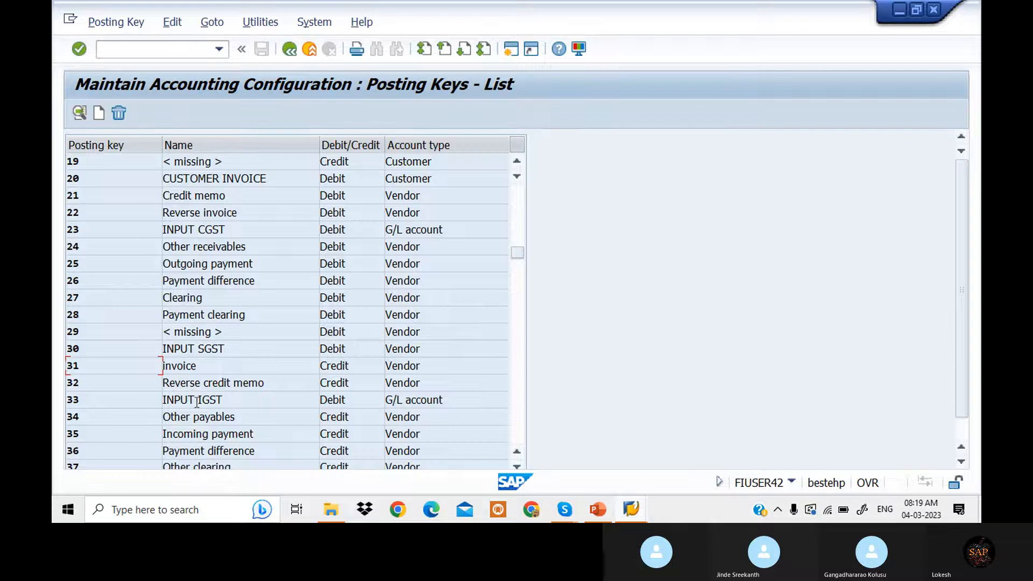
Set Text to required entry in General data of reverse invoice posting key 22 and save it under the ACCOUNTS PAYABLE WING request.
{"action": "double_click", "coordinate": [239, 213]}
{"action": "left_click", "coordinate": [154, 114]}
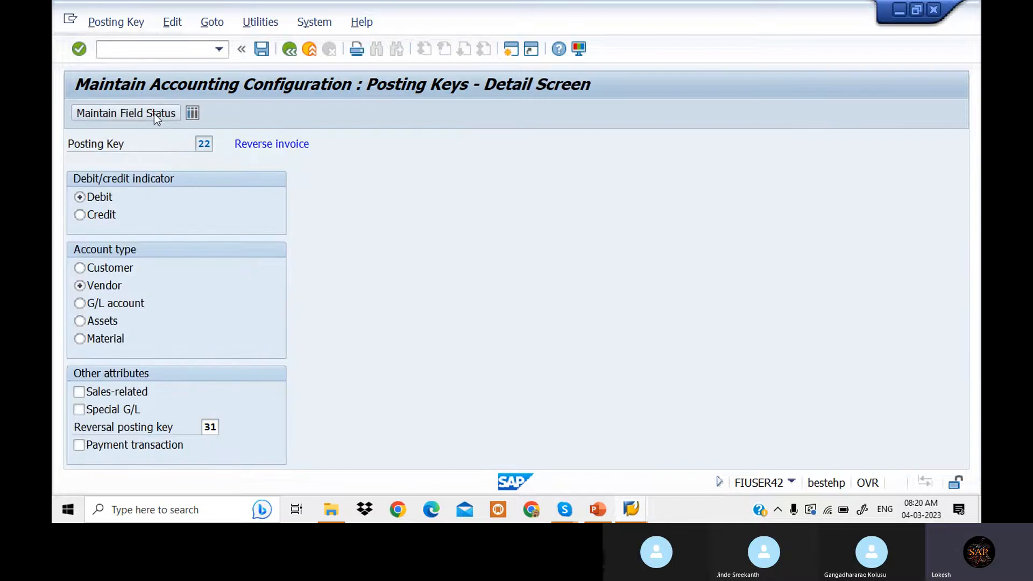
{"action": "double_click", "coordinate": [200, 231]}
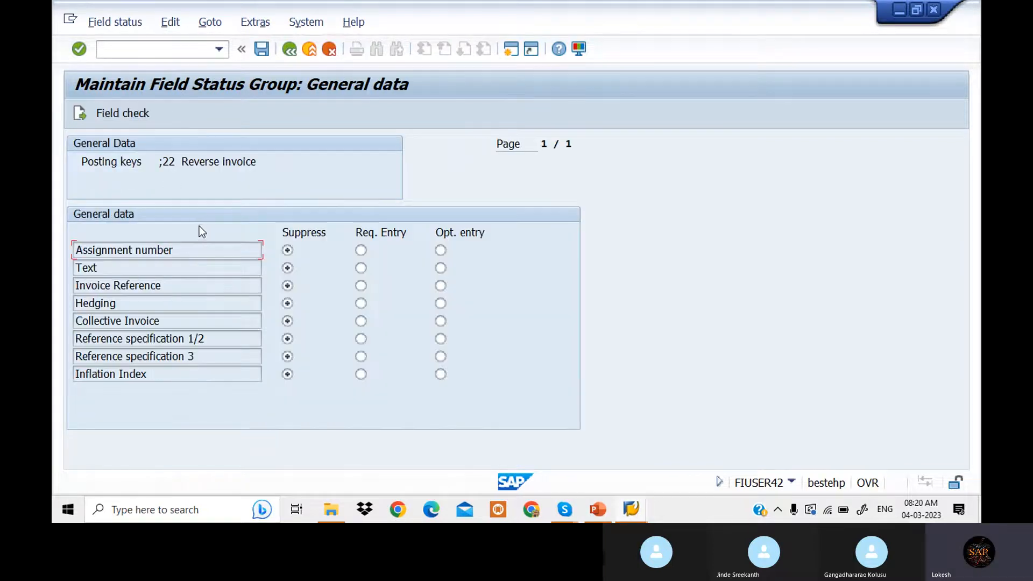
{"action": "left_click", "coordinate": [361, 268]}
{"action": "left_click", "coordinate": [262, 49]}
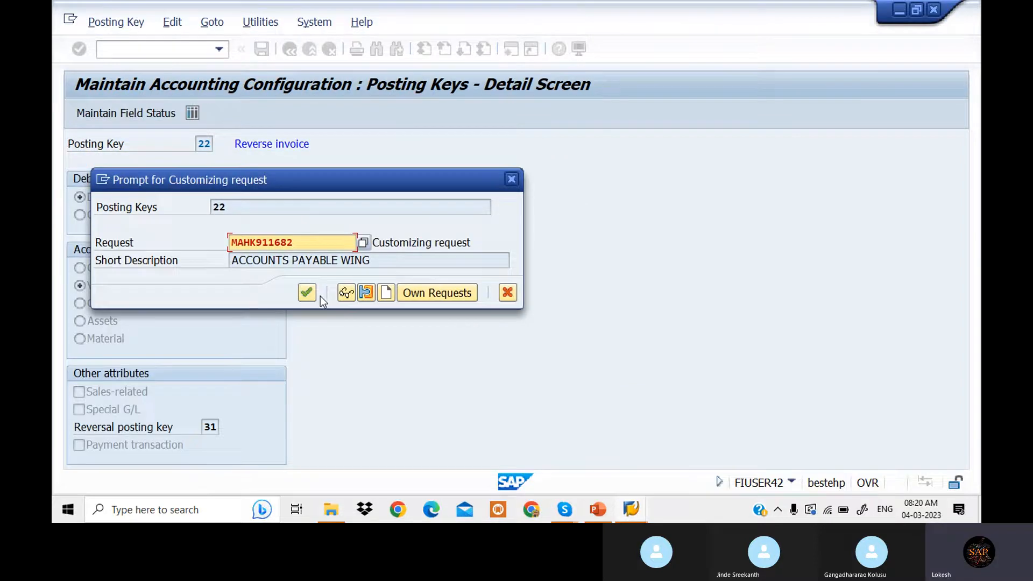
{"action": "left_click", "coordinate": [304, 294]}
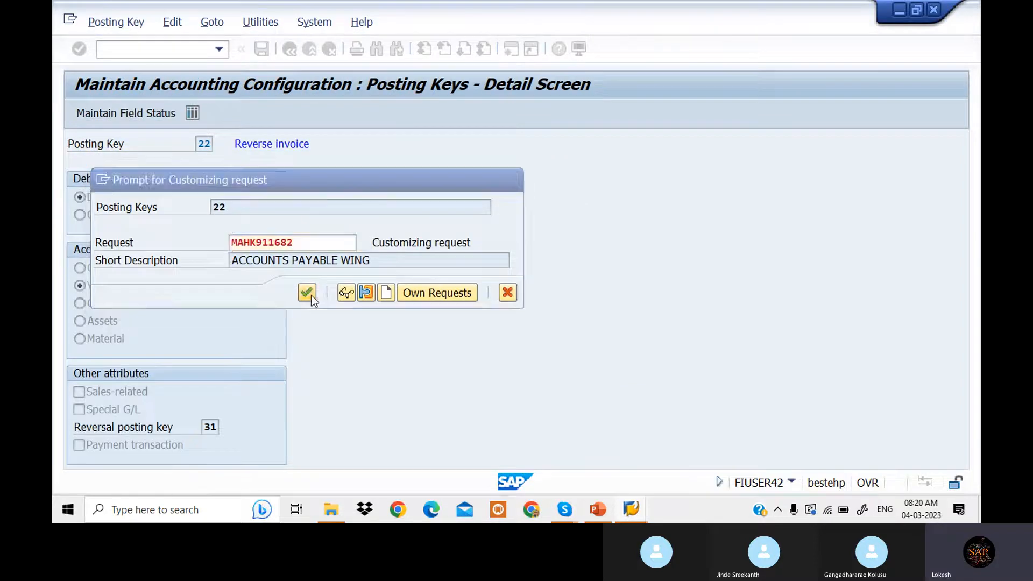
Set Value date to required entry in posting key 22's Payment transactions fields and save it under the ACCOUNTS PAYABLE WING request.
{"action": "left_click", "coordinate": [153, 114]}
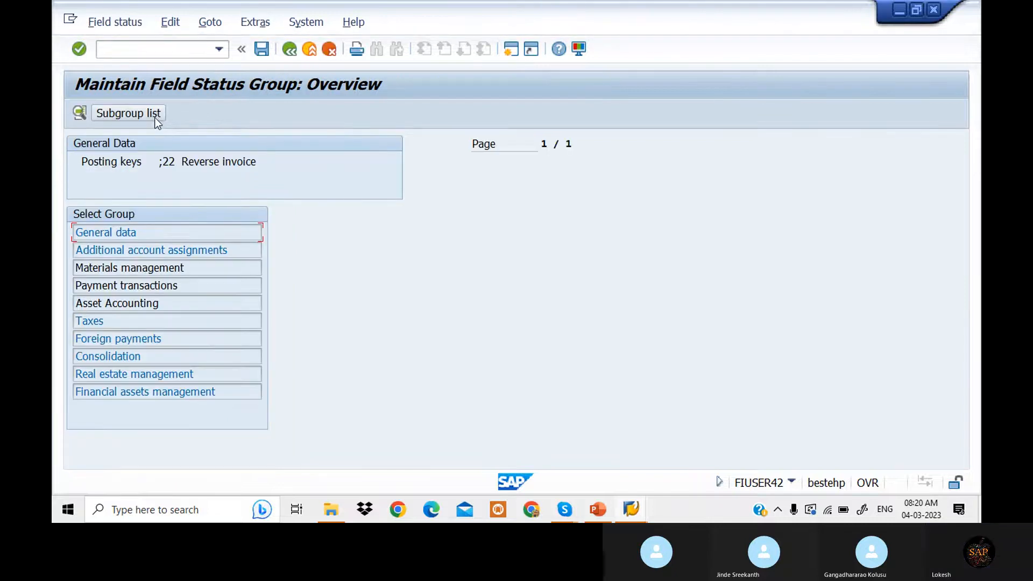
{"action": "double_click", "coordinate": [247, 251]}
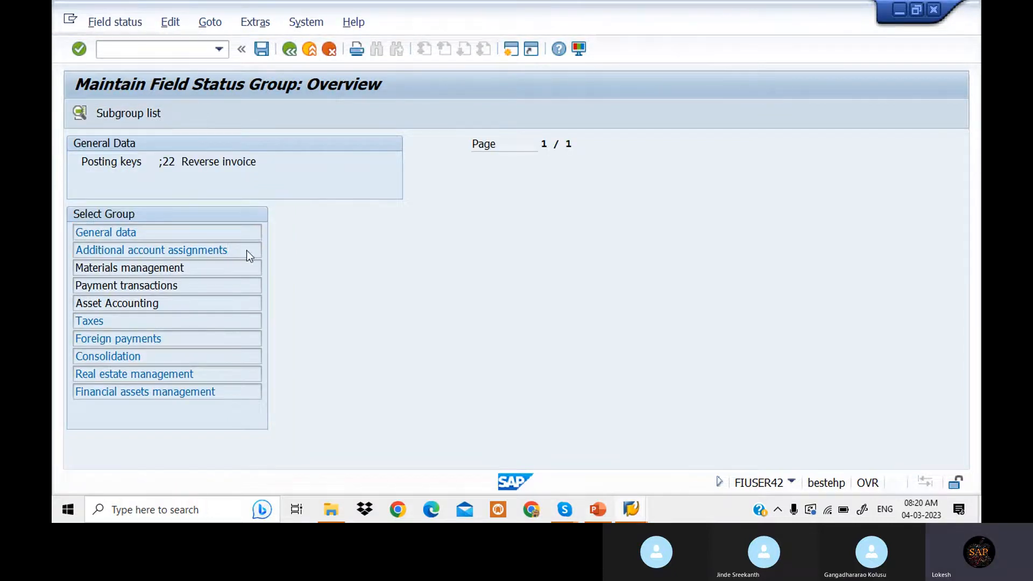
{"action": "left_click", "coordinate": [102, 113]}
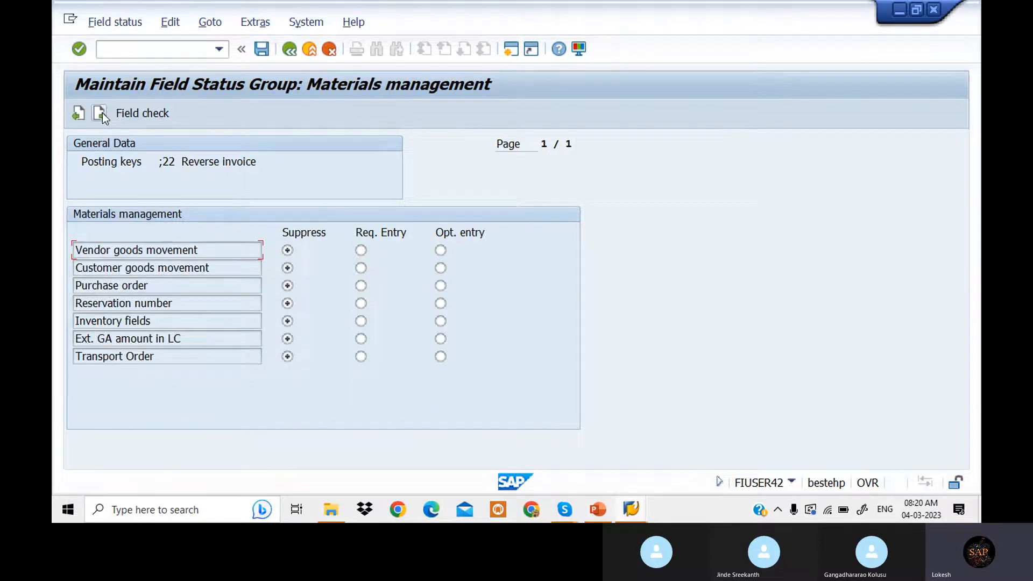
{"action": "left_click", "coordinate": [102, 113]}
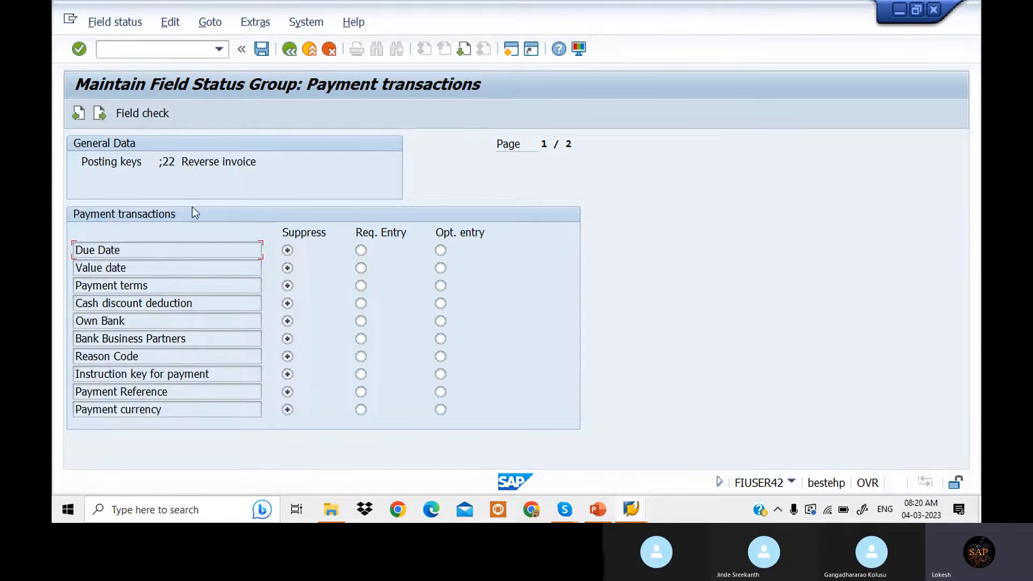
{"action": "left_click", "coordinate": [362, 268]}
{"action": "left_click", "coordinate": [261, 49]}
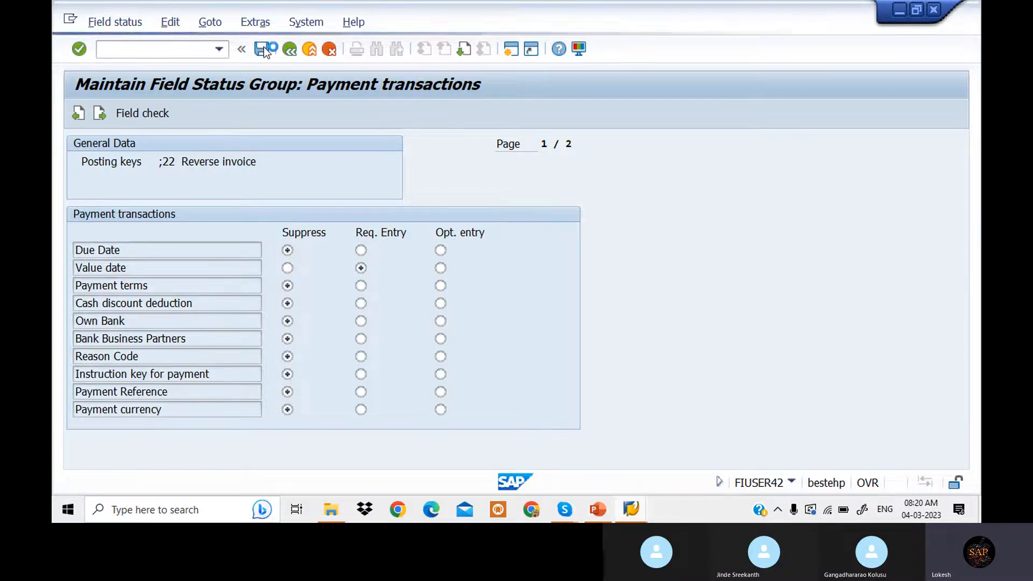
{"action": "left_click", "coordinate": [307, 293]}
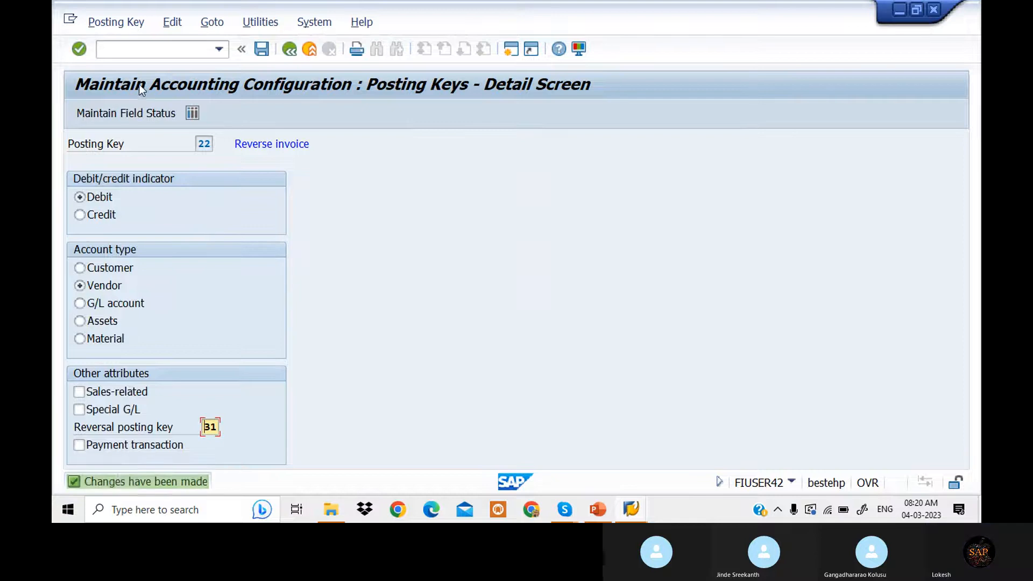
Recheck the Payment transactions and Asset Accounting field status of posting key 22 and return to its detail screen.
{"action": "left_click", "coordinate": [147, 104]}
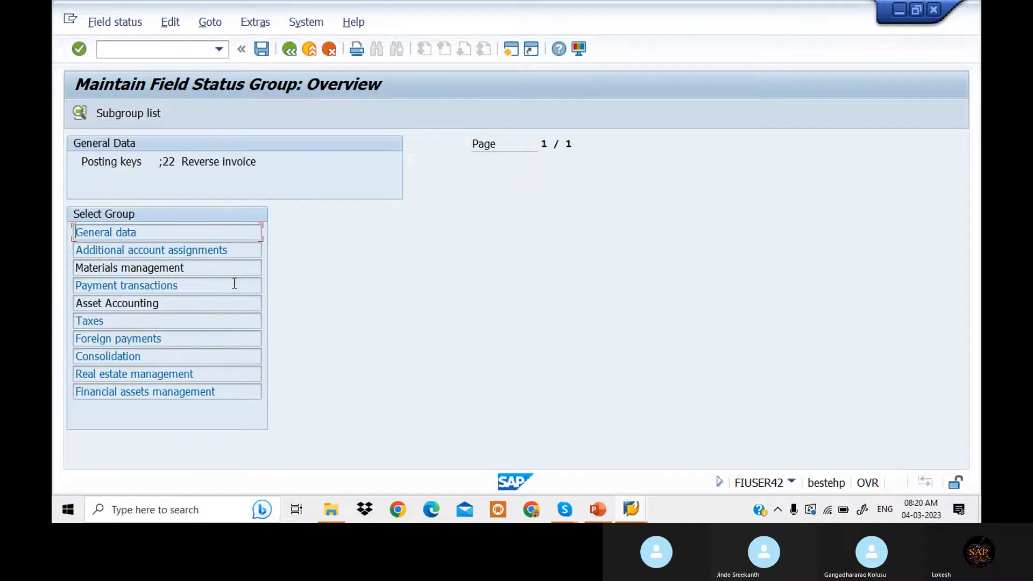
{"action": "double_click", "coordinate": [226, 285]}
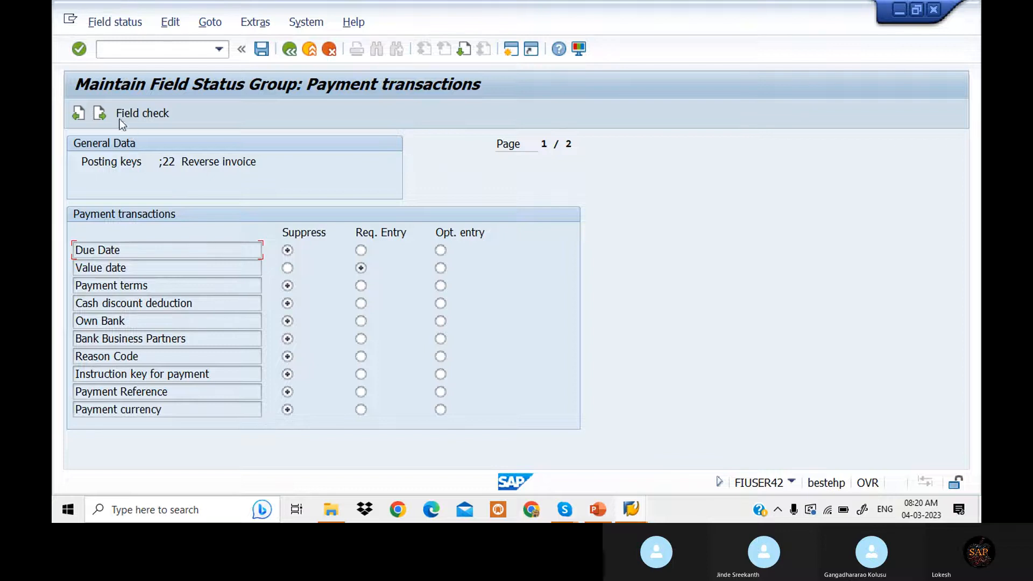
{"action": "left_click", "coordinate": [99, 114]}
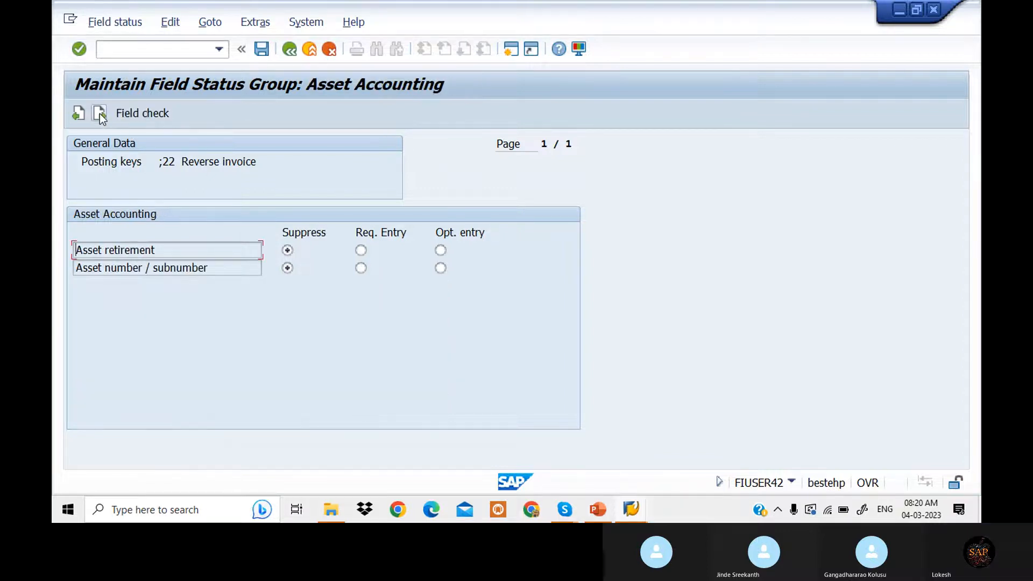
{"action": "left_click", "coordinate": [264, 49]}
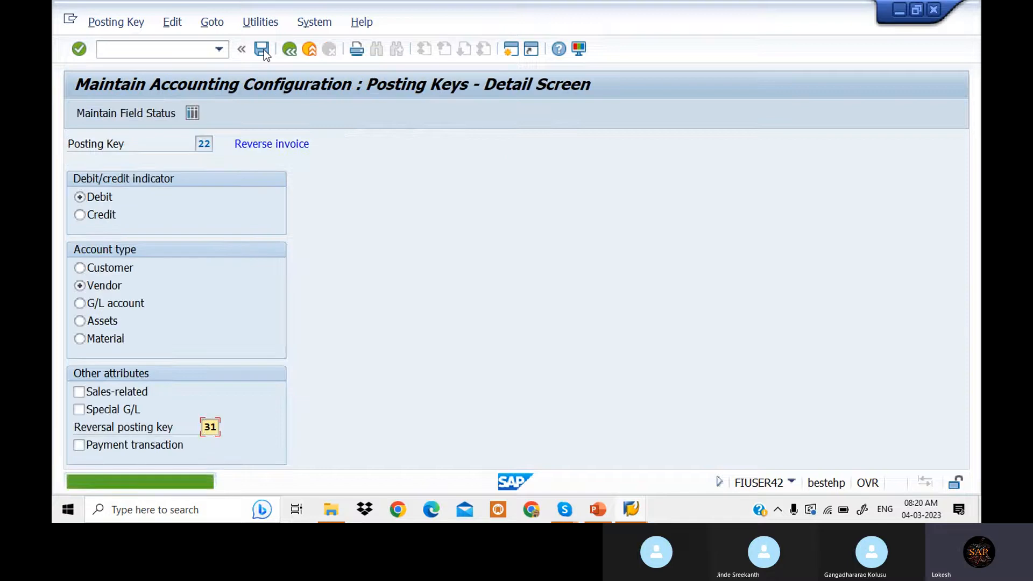
Start a vendor invoice in transaction FB60 for the RAM TRADERS vendor account with invoice date 04.03.2023.
{"action": "left_click", "coordinate": [161, 50]}
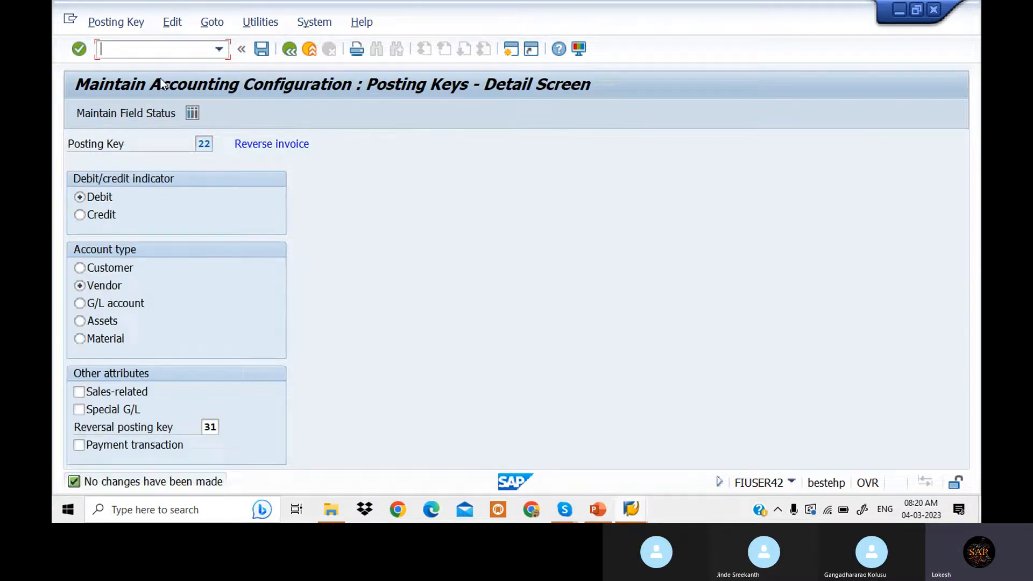
{"action": "type", "text": "/NF"}
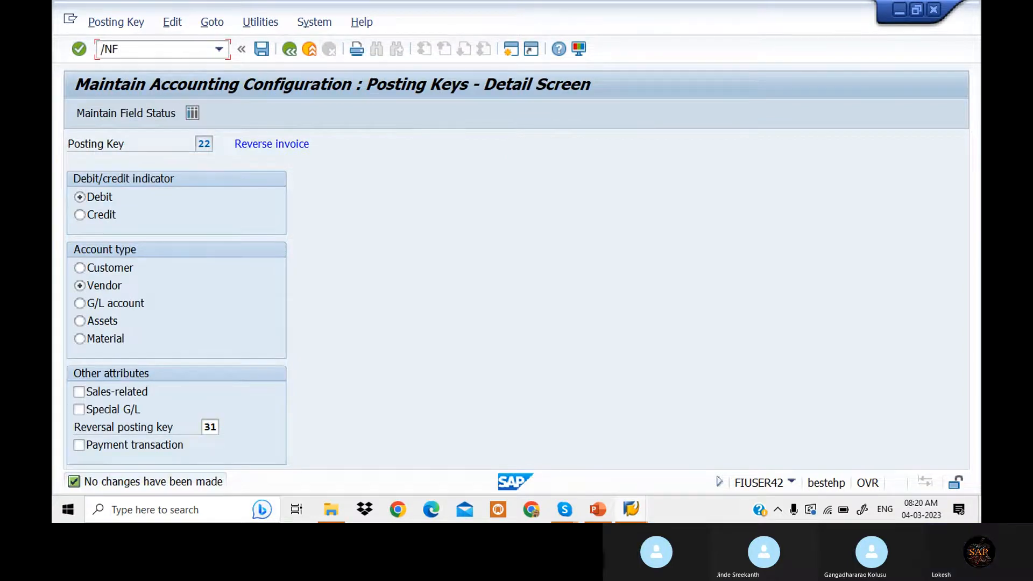
{"action": "type", "text": "B60"}
{"action": "key", "text": "Return"}
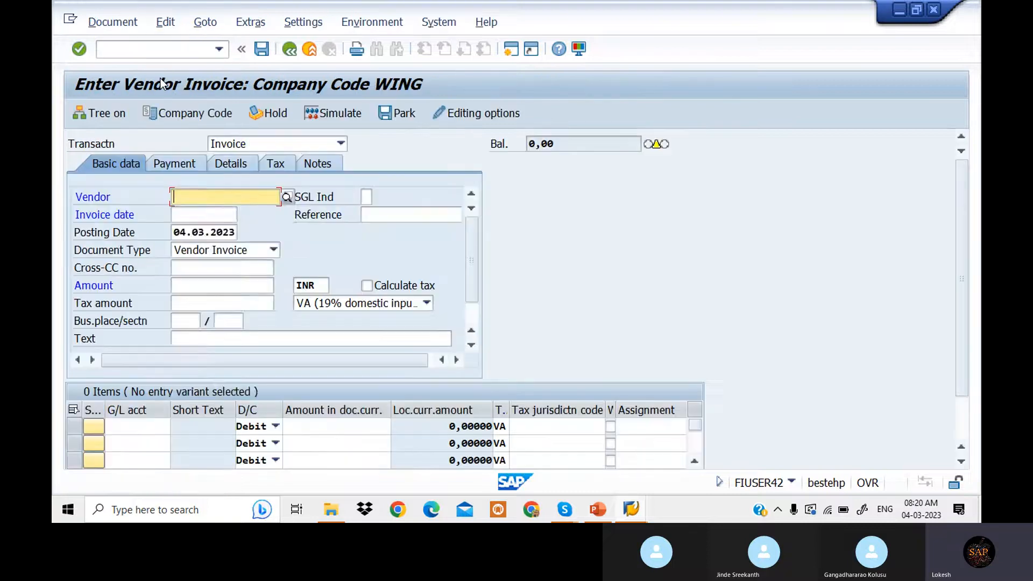
{"action": "left_click", "coordinate": [215, 213]}
{"action": "left_click", "coordinate": [215, 216]}
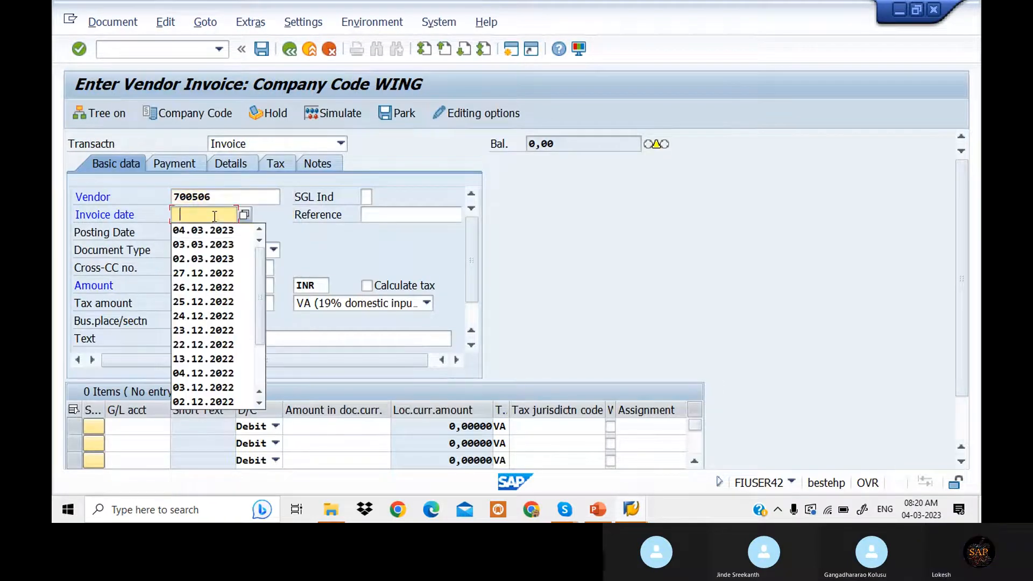
{"action": "left_click", "coordinate": [216, 230]}
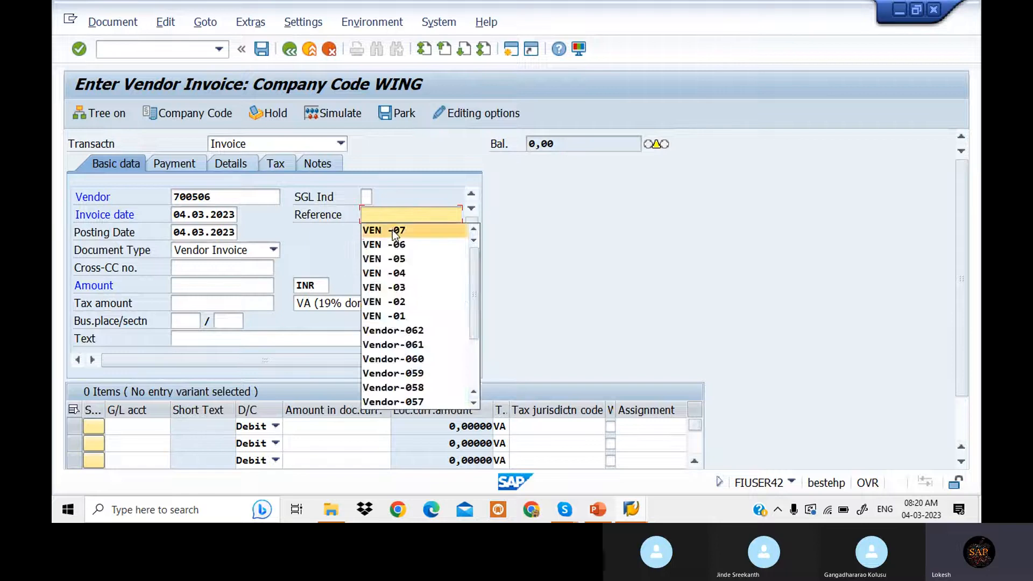
Fill in the invoice's reference VEN -07, amount 50000 and text VENDOR INVOICE.
{"action": "left_click", "coordinate": [393, 231]}
{"action": "left_click", "coordinate": [201, 299]}
{"action": "left_click", "coordinate": [202, 290]}
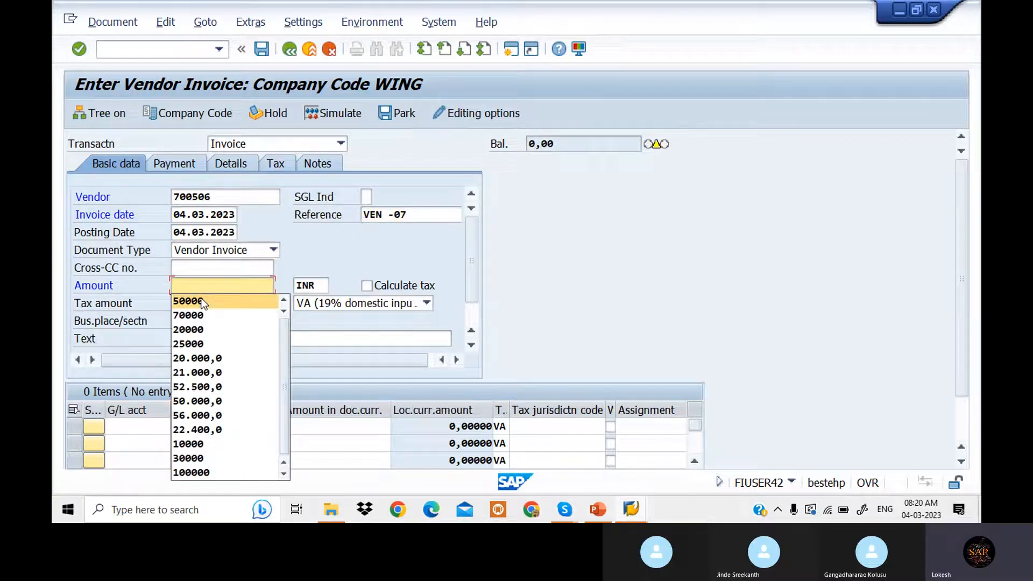
{"action": "left_click", "coordinate": [202, 299]}
{"action": "left_click", "coordinate": [203, 339]}
{"action": "left_click", "coordinate": [210, 353]}
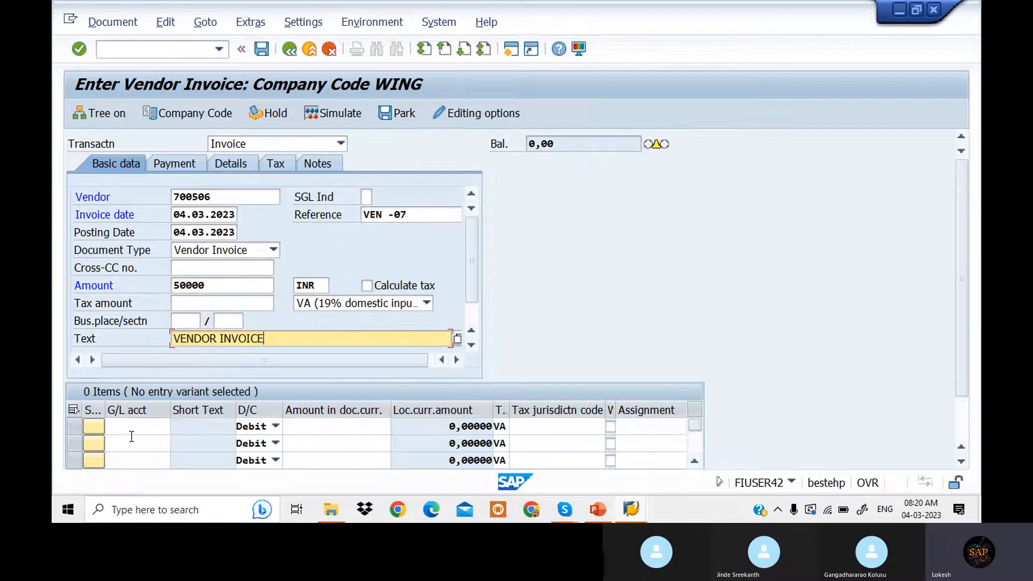
Enter a debit line for G/L account 400304 with amount 50000, value date 04.03.2023 and text Purchase.
{"action": "left_click", "coordinate": [141, 428]}
{"action": "left_click", "coordinate": [148, 222]}
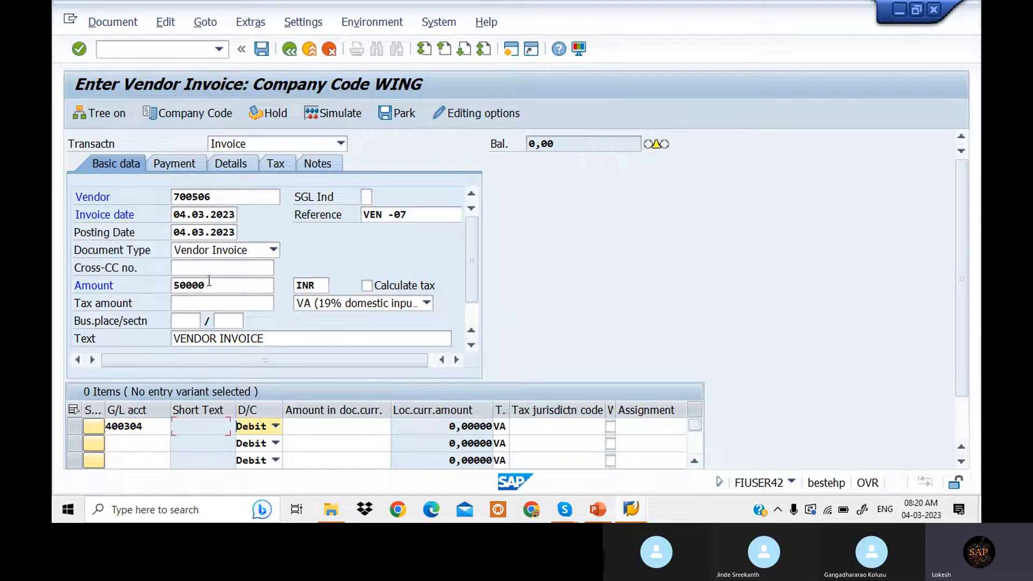
{"action": "left_click", "coordinate": [337, 426]}
{"action": "left_click", "coordinate": [345, 228]}
{"action": "key", "text": "Tab"}
{"action": "key", "text": "Tab"}
{"action": "key", "text": "Tab"}
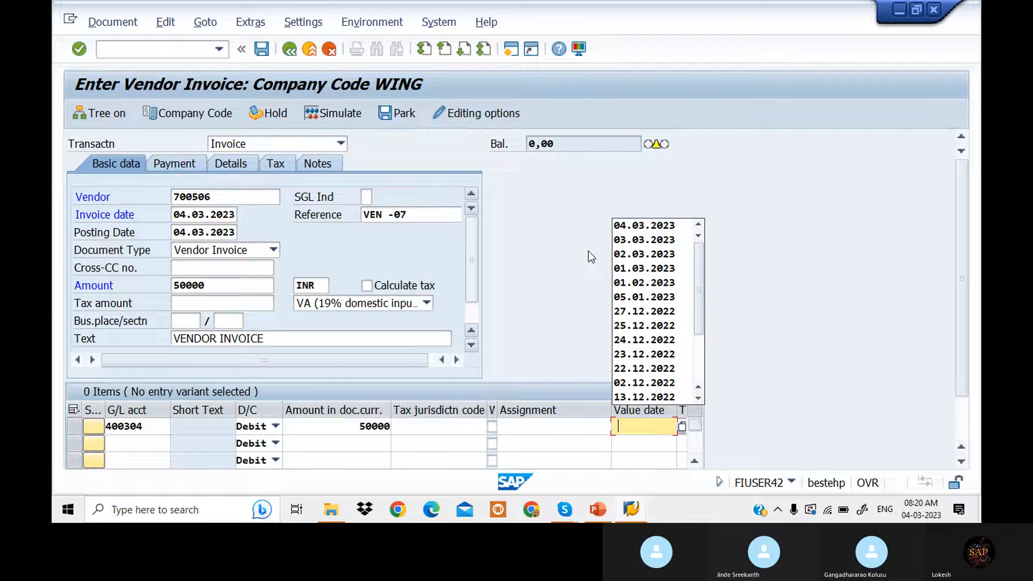
{"action": "left_click", "coordinate": [630, 226]}
{"action": "key", "text": "Tab"}
{"action": "left_click", "coordinate": [621, 269]}
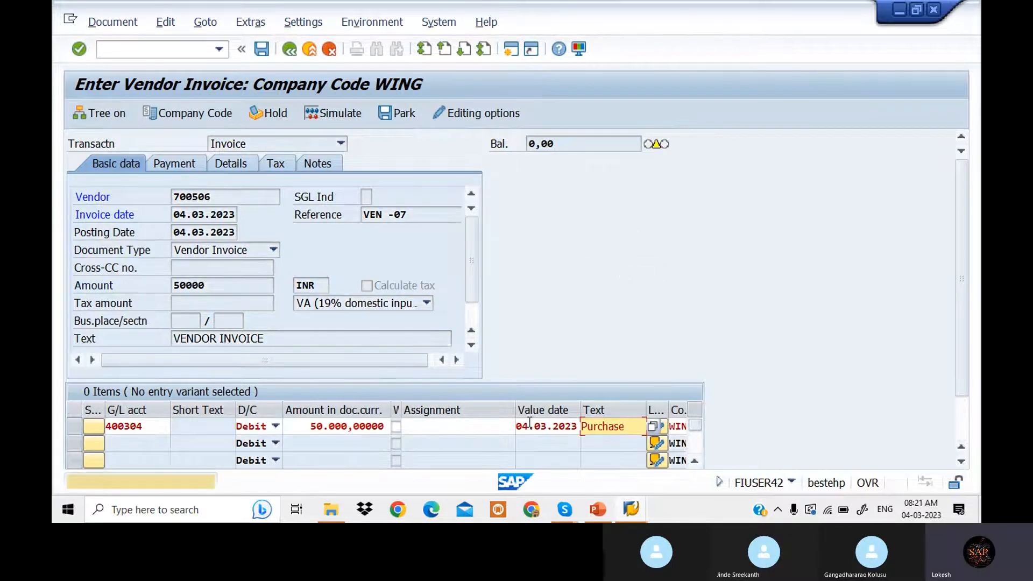
{"action": "key", "text": "Return"}
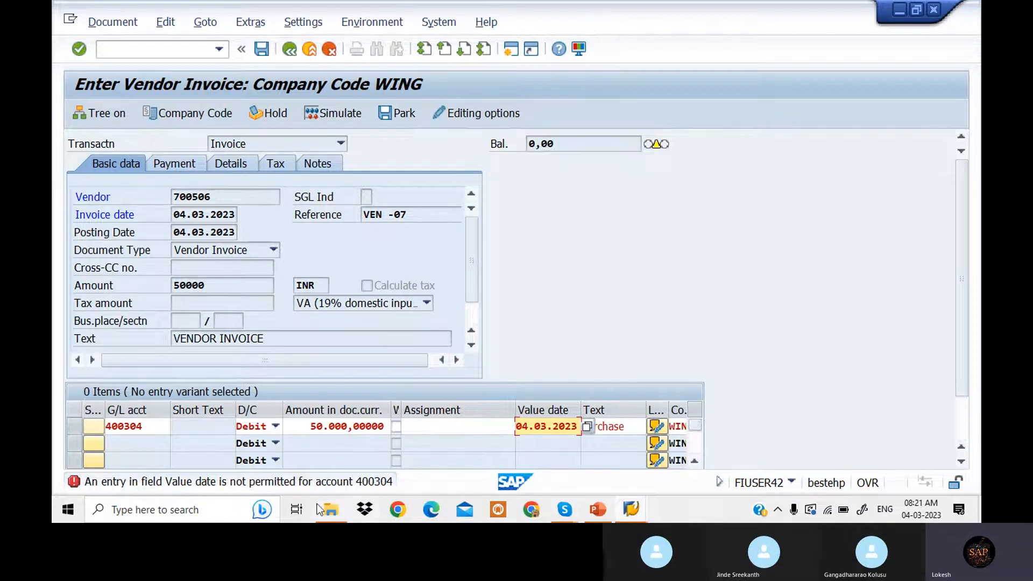
Clear the value date from the purchase line item.
{"action": "left_click_drag", "start_coordinate": [579, 424], "coordinate": [518, 427]}
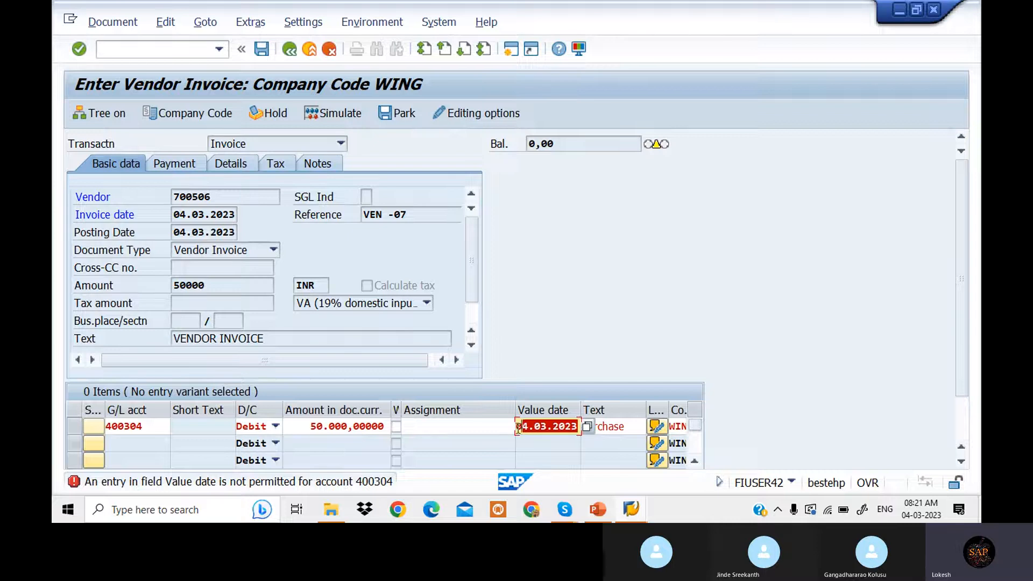
{"action": "key", "text": "BackSpace"}
{"action": "key", "text": "Return"}
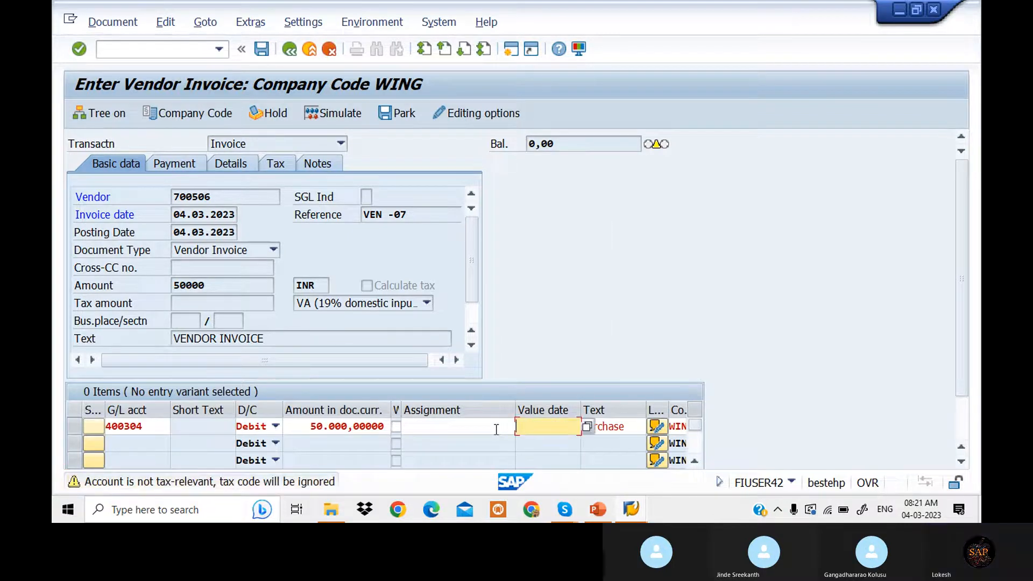
Accept the purchase line item, then simulate and post the vendor invoice in company code WING.
{"action": "key", "text": "Return"}
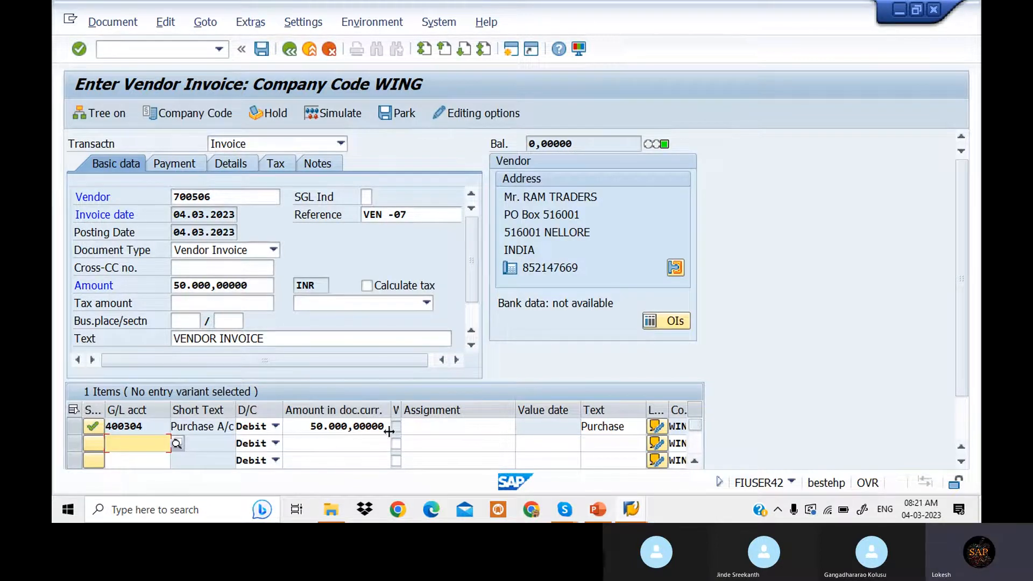
{"action": "left_click", "coordinate": [334, 113]}
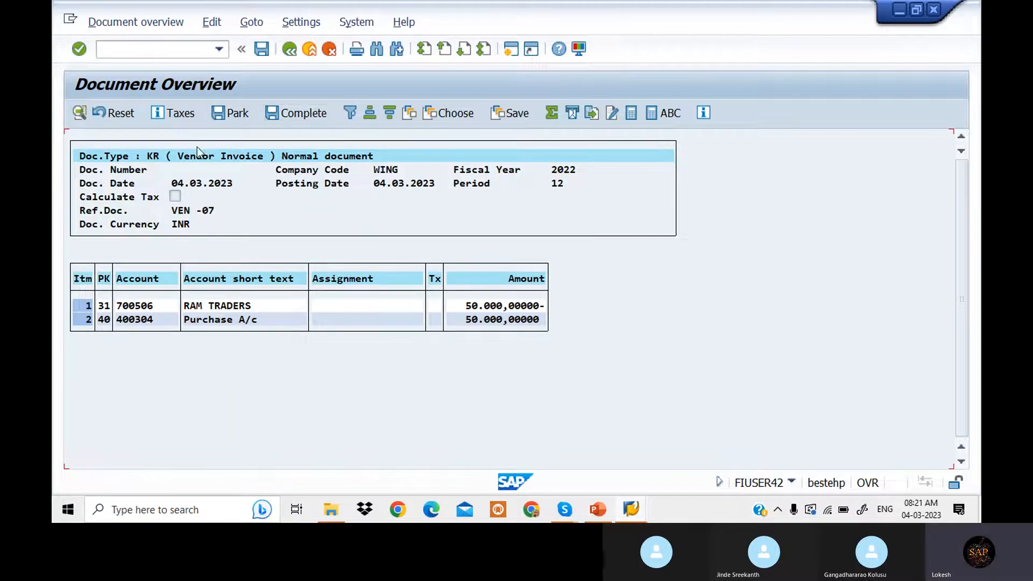
{"action": "left_click", "coordinate": [267, 53]}
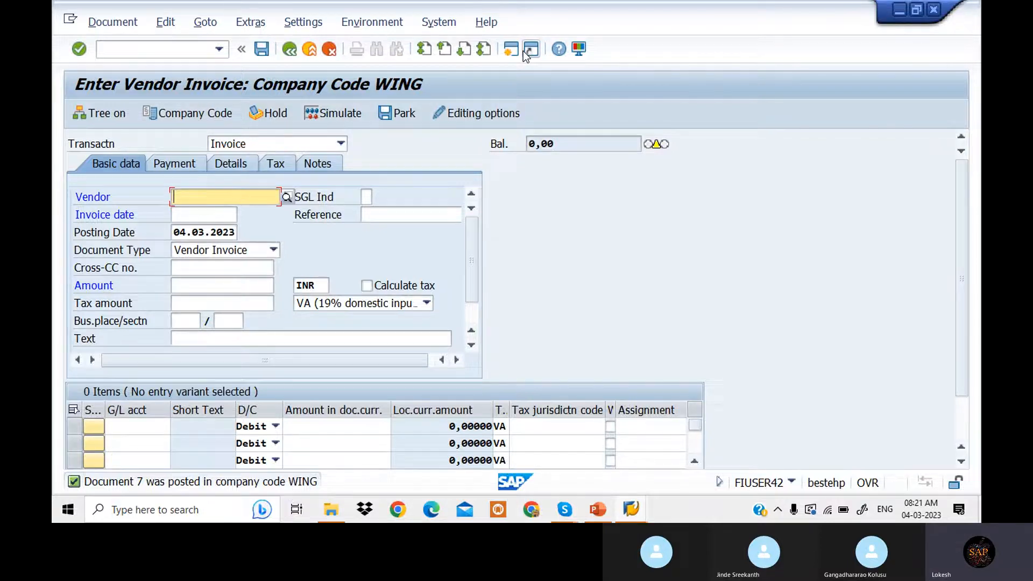
In the other session, run the Vendor Line Item Display for the vendor's open items in company code WING at 04.03.2023.
{"action": "key", "text": "alt+Tab"}
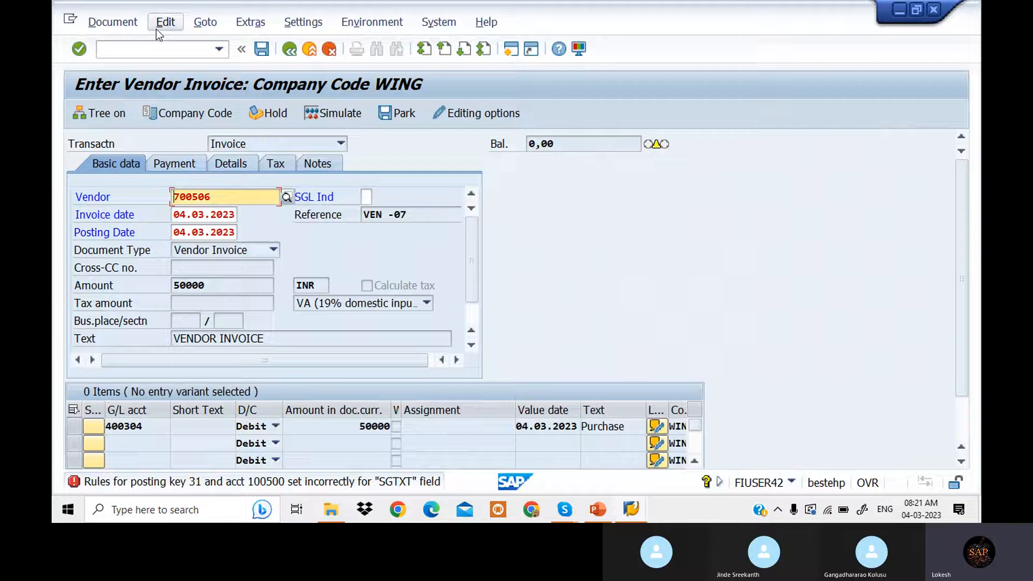
{"action": "left_click", "coordinate": [150, 49]}
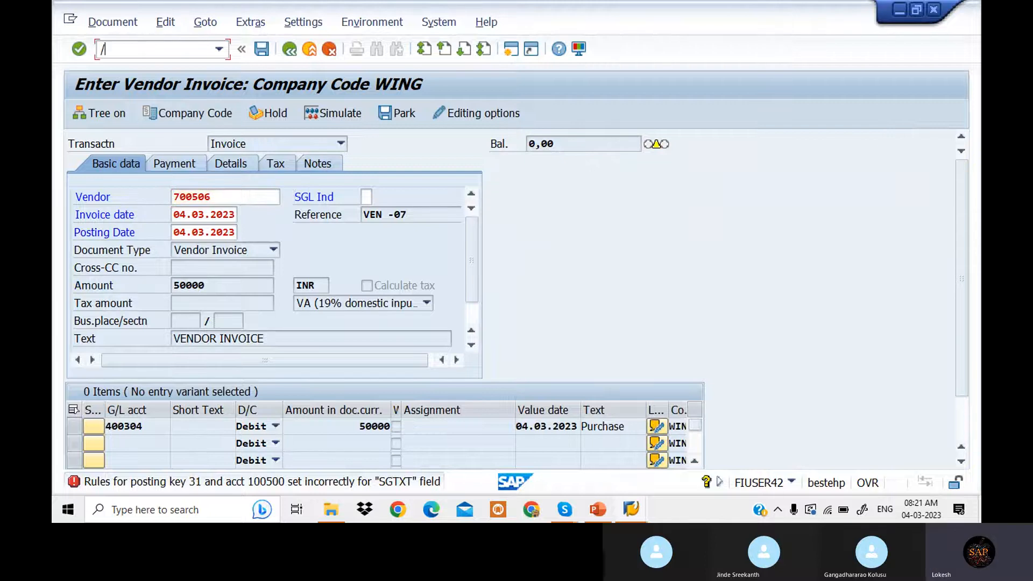
{"action": "type", "text": "/NFBL1"}
{"action": "key", "text": "Return"}
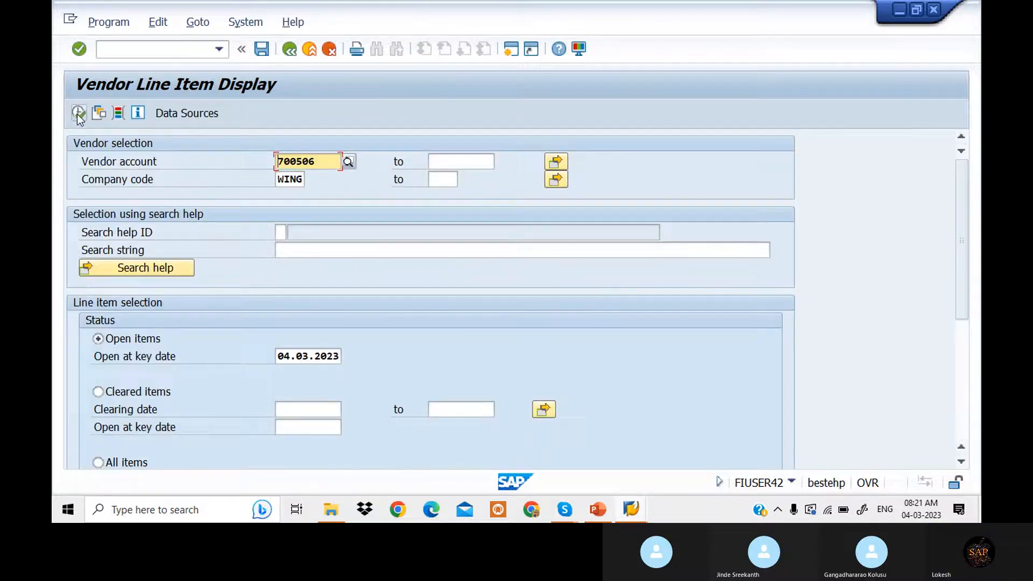
{"action": "left_click", "coordinate": [78, 113]}
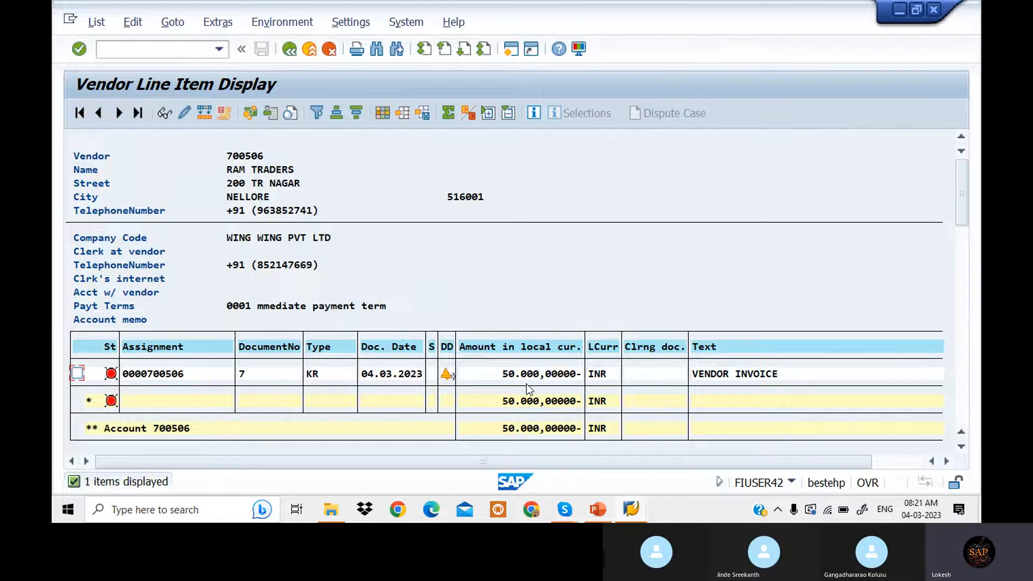
Back in the vendor invoice session, enter the same vendor, invoice date 04.03.2023 and reference VEN -08.
{"action": "key", "text": "alt+Tab"}
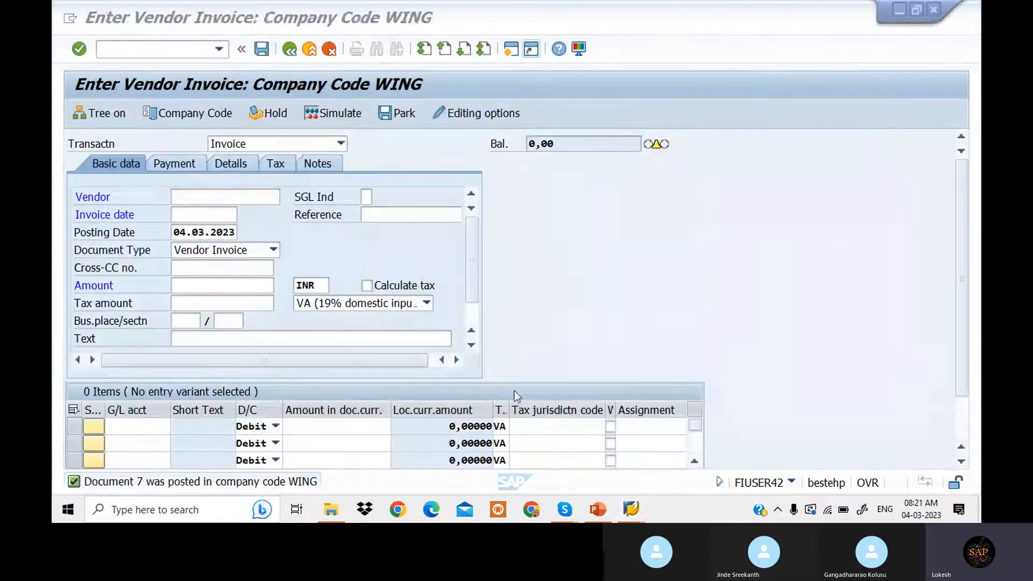
{"action": "left_click", "coordinate": [217, 213]}
{"action": "left_click", "coordinate": [218, 214]}
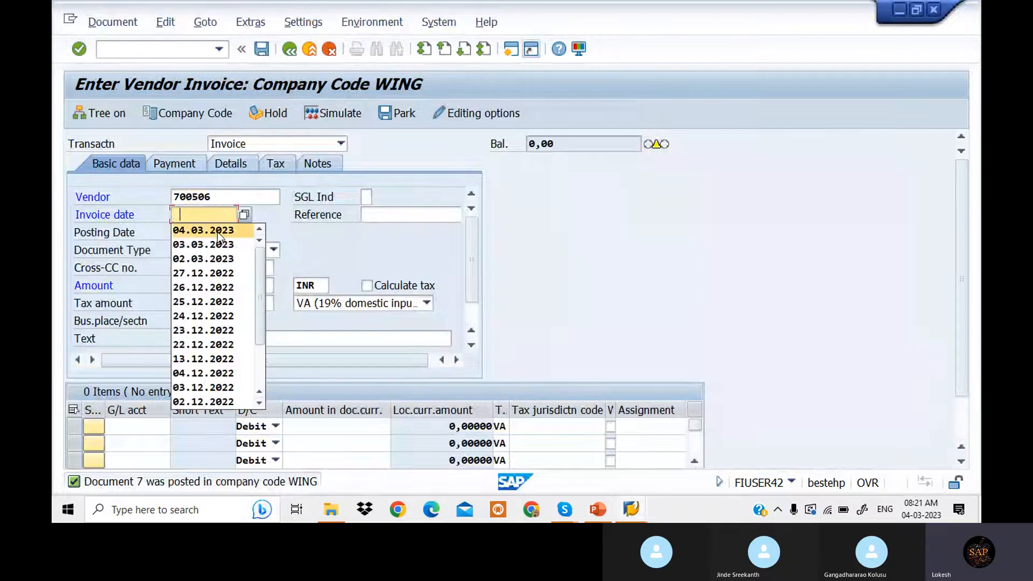
{"action": "left_click", "coordinate": [217, 231]}
{"action": "left_click", "coordinate": [389, 218]}
{"action": "left_click", "coordinate": [395, 230]}
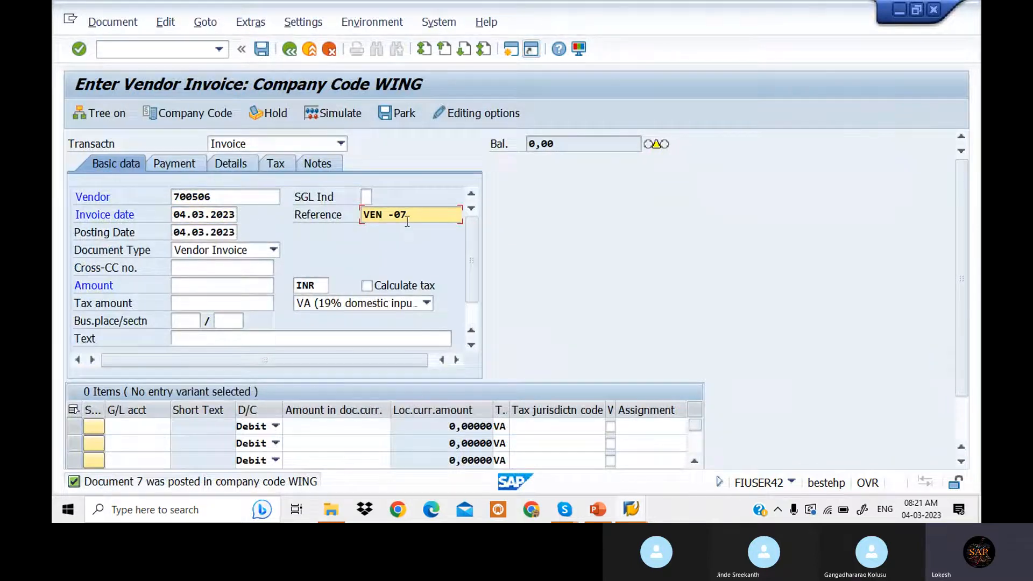
{"action": "key", "text": "BackSpace"}
{"action": "type", "text": "8"}
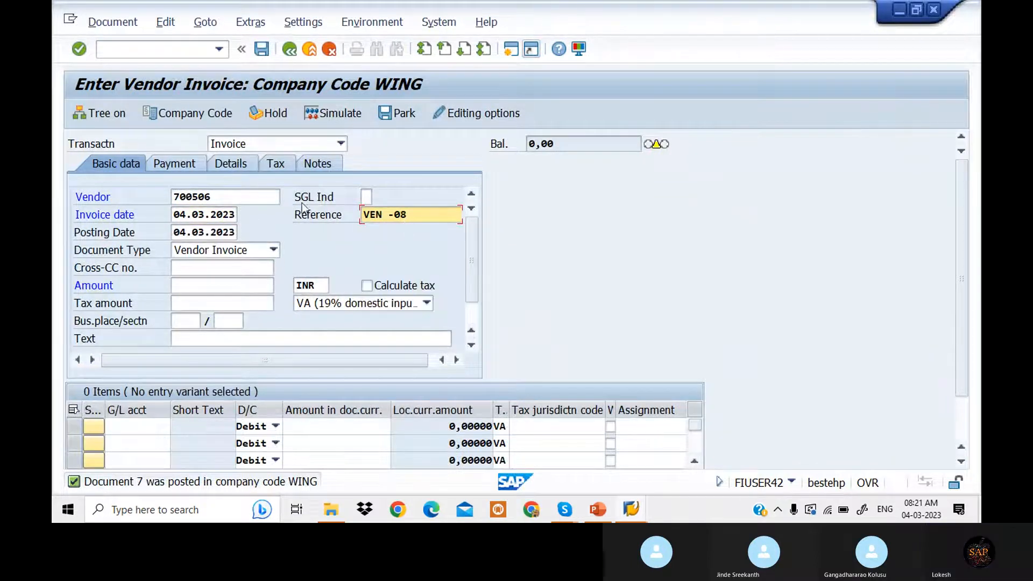
Set the invoice amount to 100000 INR and the header text to VENDOR INVOICE.
{"action": "left_click", "coordinate": [202, 284]}
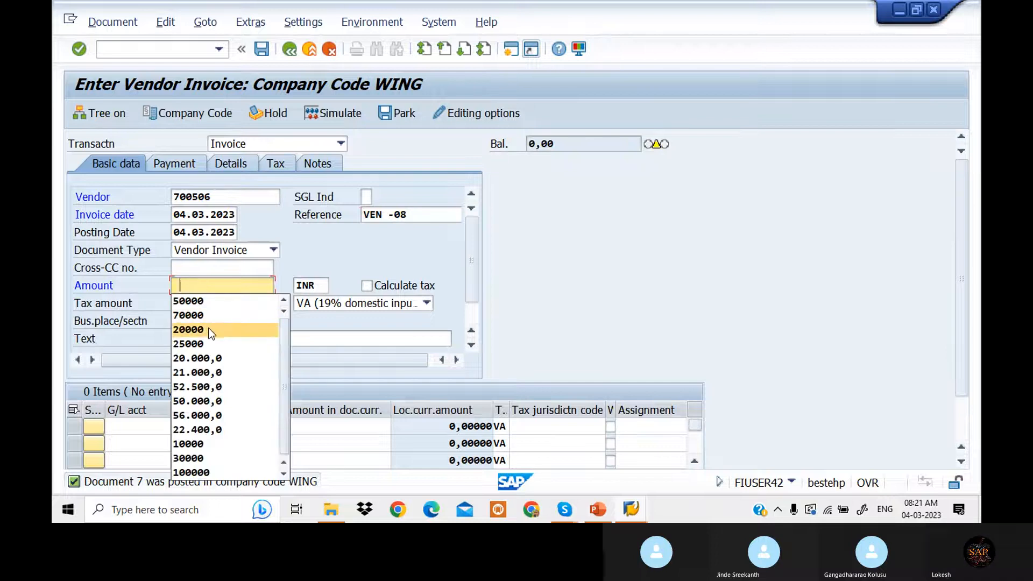
{"action": "type", "text": "1000"}
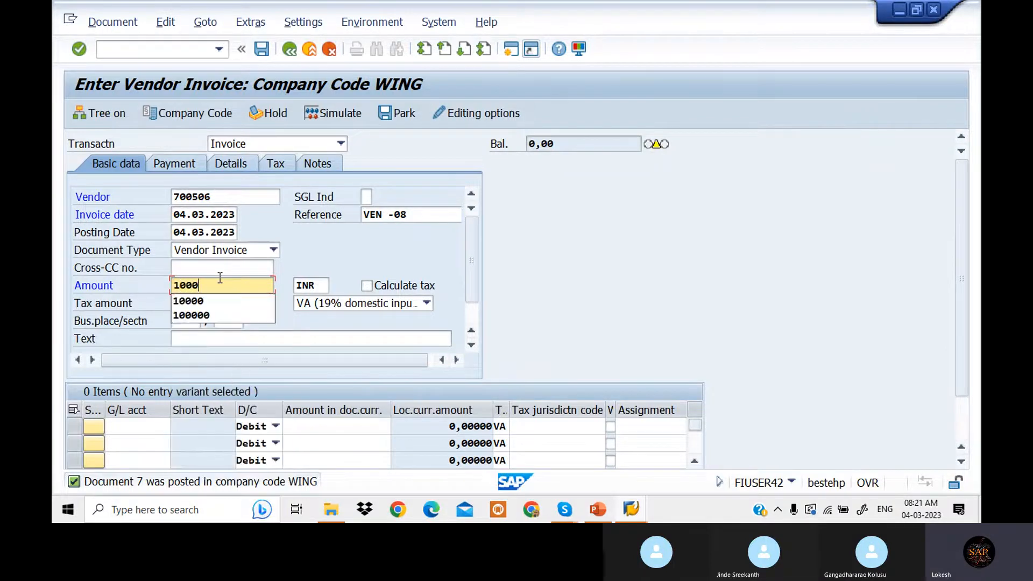
{"action": "type", "text": "00"}
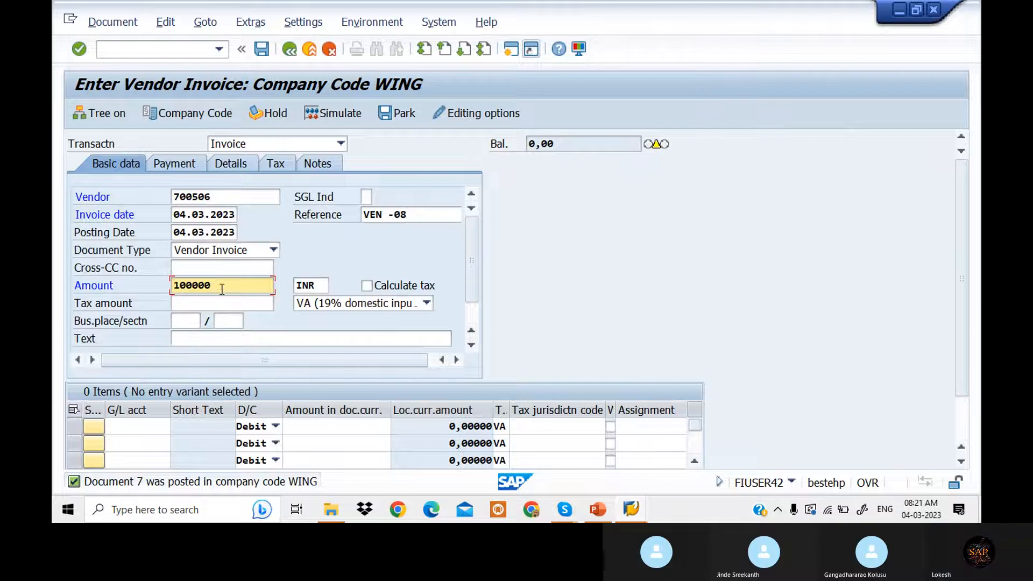
{"action": "left_click", "coordinate": [219, 343]}
{"action": "left_click", "coordinate": [217, 351]}
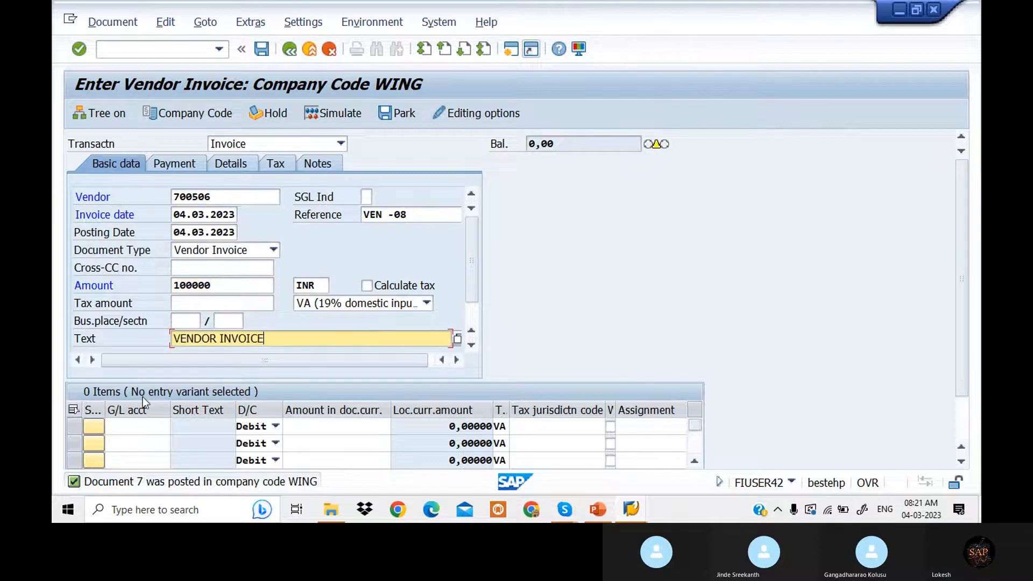
Enter a debit line for G/L account 400304 with amount 100000, no value date and text Purchase.
{"action": "left_click", "coordinate": [146, 425]}
{"action": "left_click", "coordinate": [162, 226]}
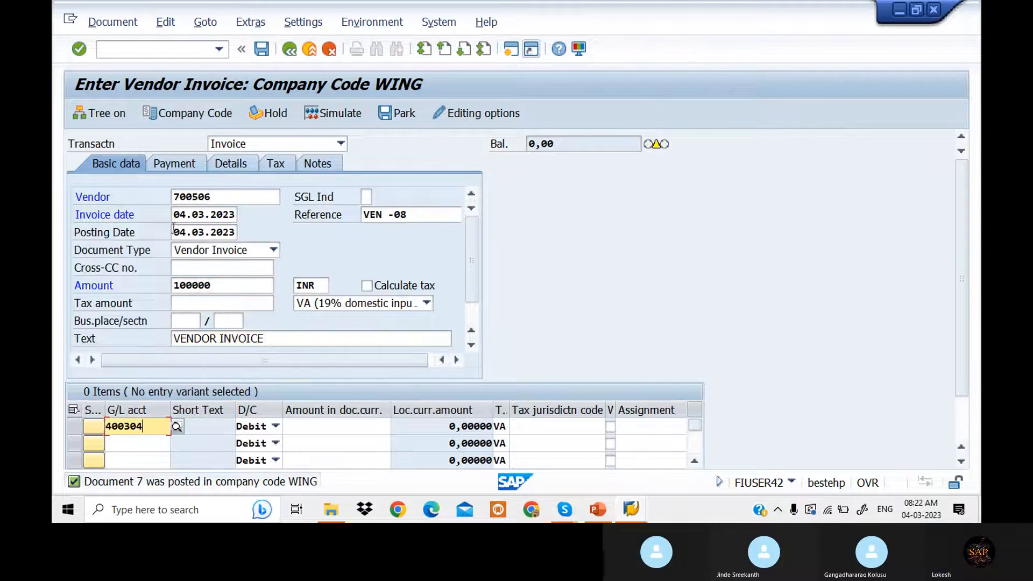
{"action": "key", "text": "Tab"}
{"action": "key", "text": "Tab"}
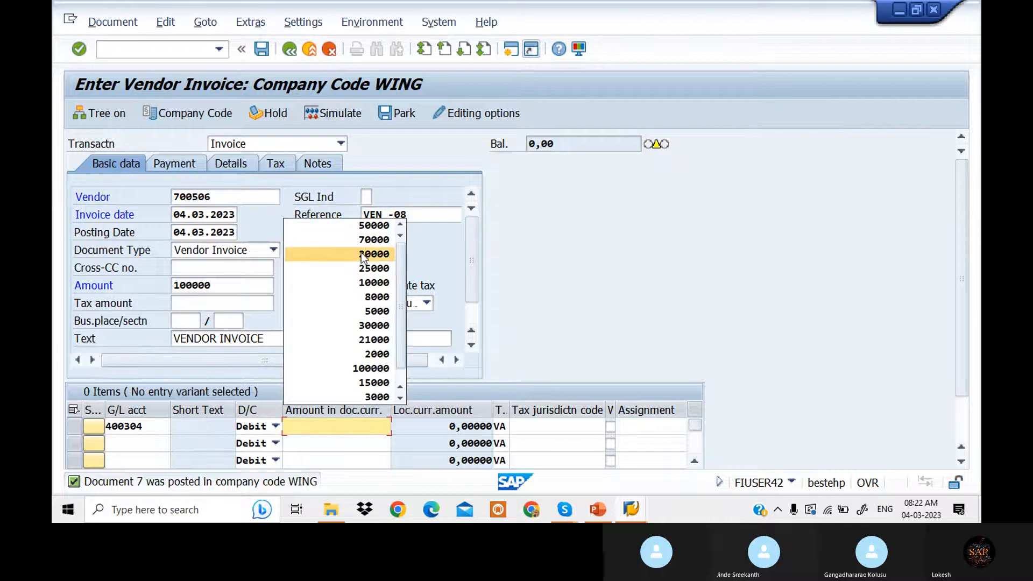
{"action": "type", "text": "1000"}
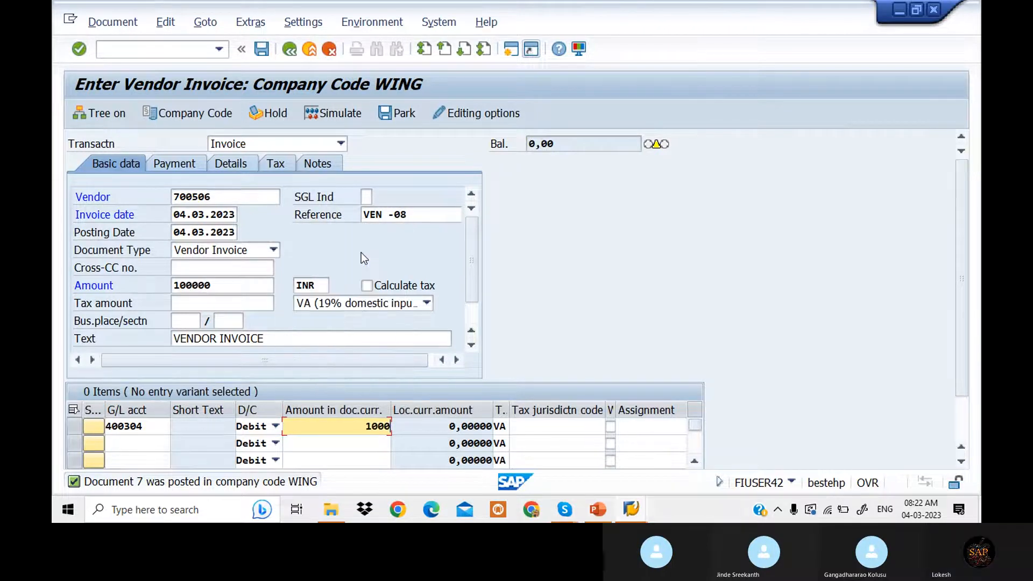
{"action": "type", "text": "00"}
{"action": "key", "text": "Tab"}
{"action": "key", "text": "Tab"}
{"action": "key", "text": "Tab"}
{"action": "key", "text": "Tab"}
{"action": "key", "text": "Tab"}
{"action": "key", "text": "Tab"}
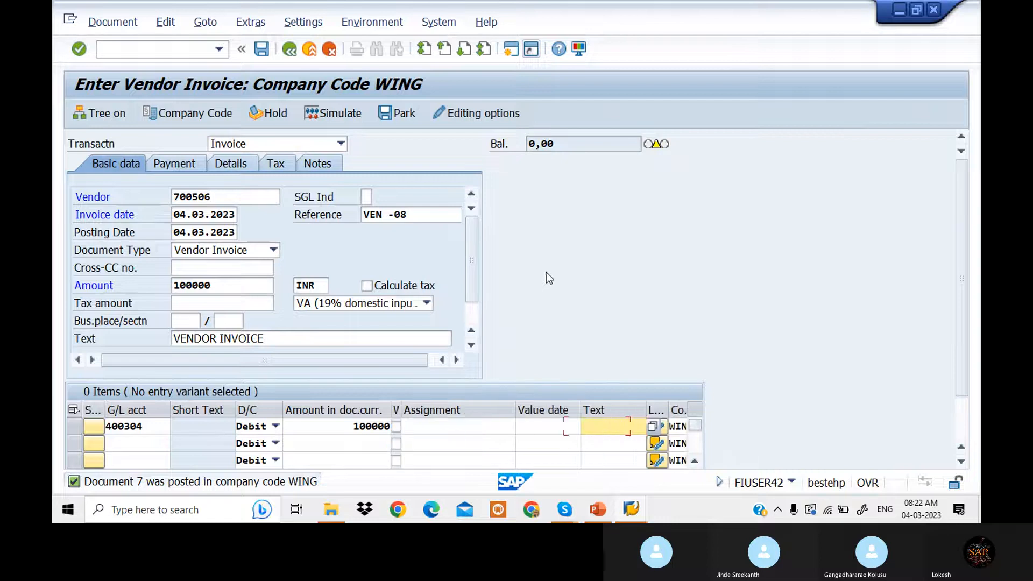
{"action": "key", "text": "BackSpace"}
{"action": "left_click", "coordinate": [617, 272]}
Accept the purchase line item, then simulate and post the 100000 vendor invoice in company code WING.
{"action": "key", "text": "Return"}
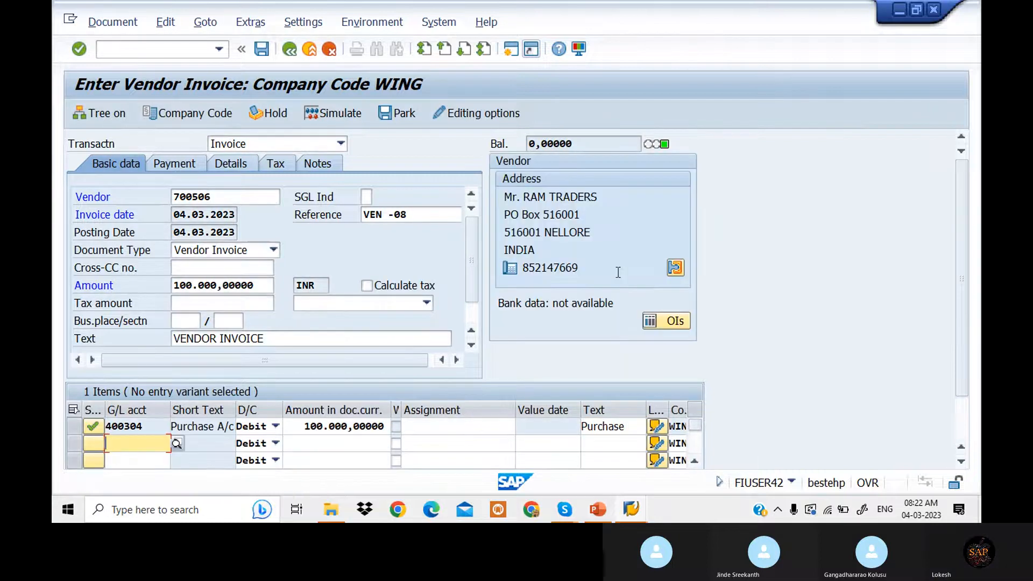
{"action": "left_click", "coordinate": [350, 115]}
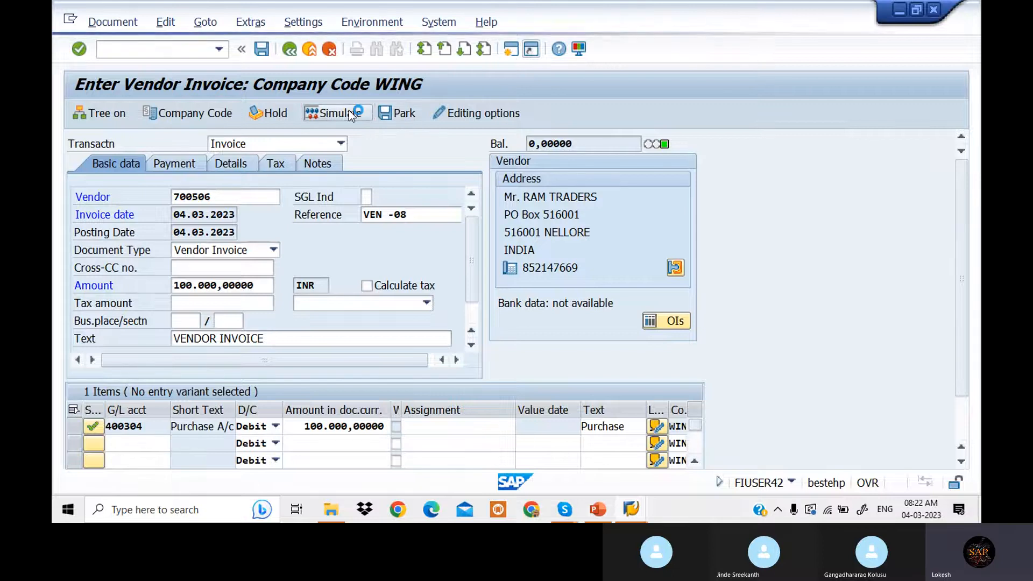
{"action": "left_click", "coordinate": [262, 50]}
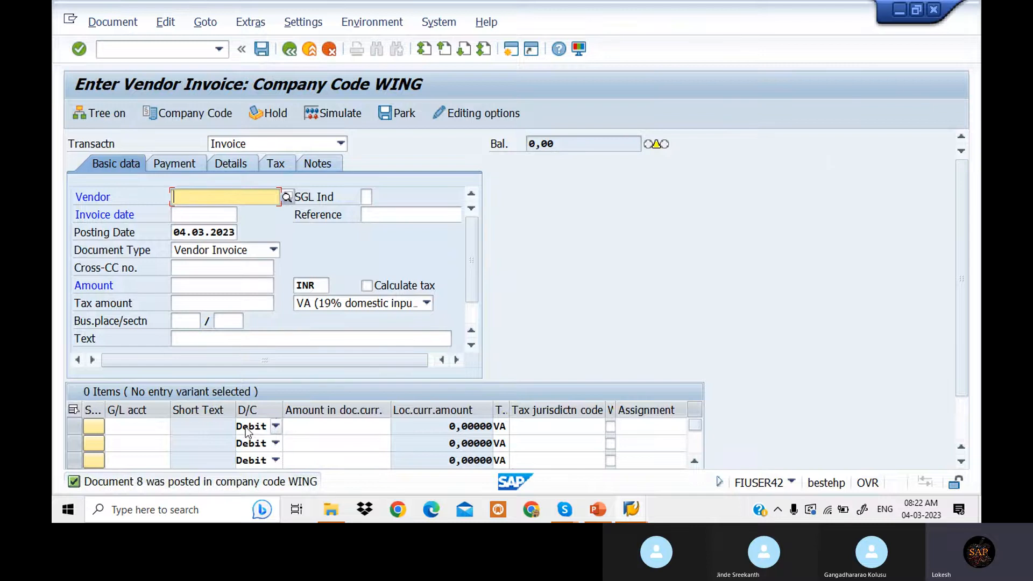
Switch to the Vendor Line Item Display session and refresh the list to check the newly posted 100000 invoice.
{"action": "key", "text": "alt+Tab"}
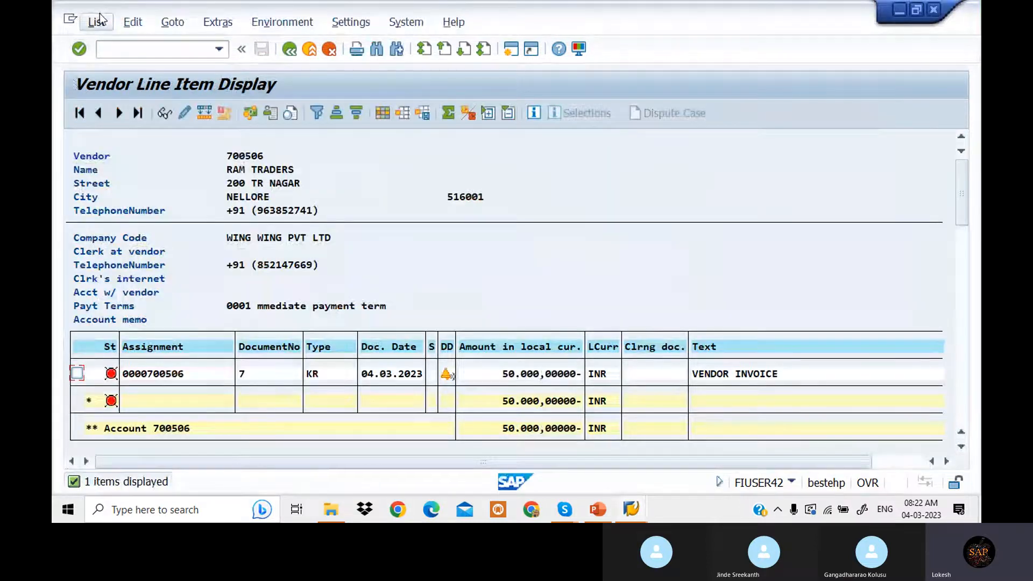
{"action": "left_click", "coordinate": [100, 20]}
{"action": "left_click", "coordinate": [115, 63]}
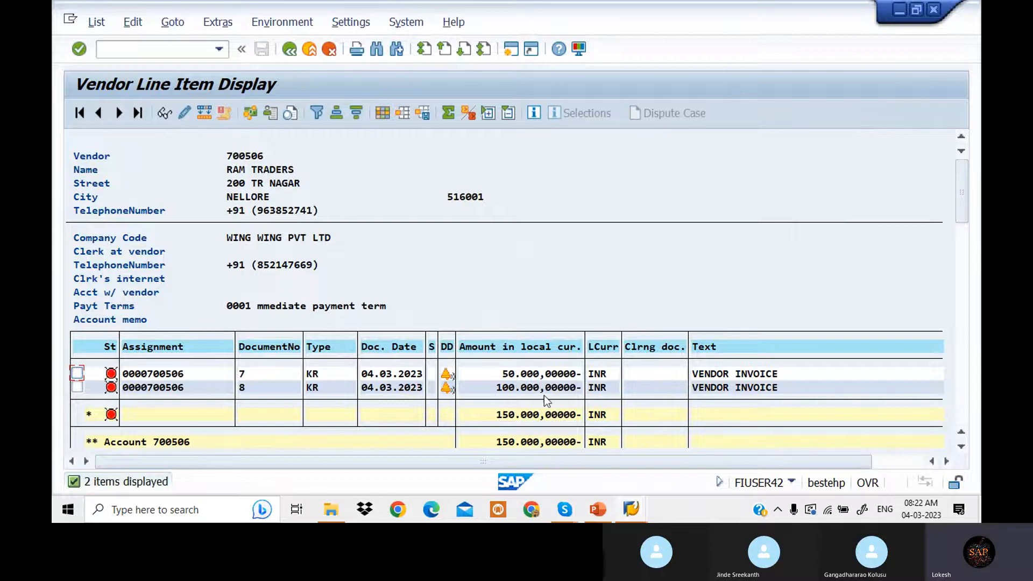
Return to vendor invoice entry and fill in the same vendor, invoice date 04.03.2023 and reference VEN -08.
{"action": "key", "text": "alt+Tab"}
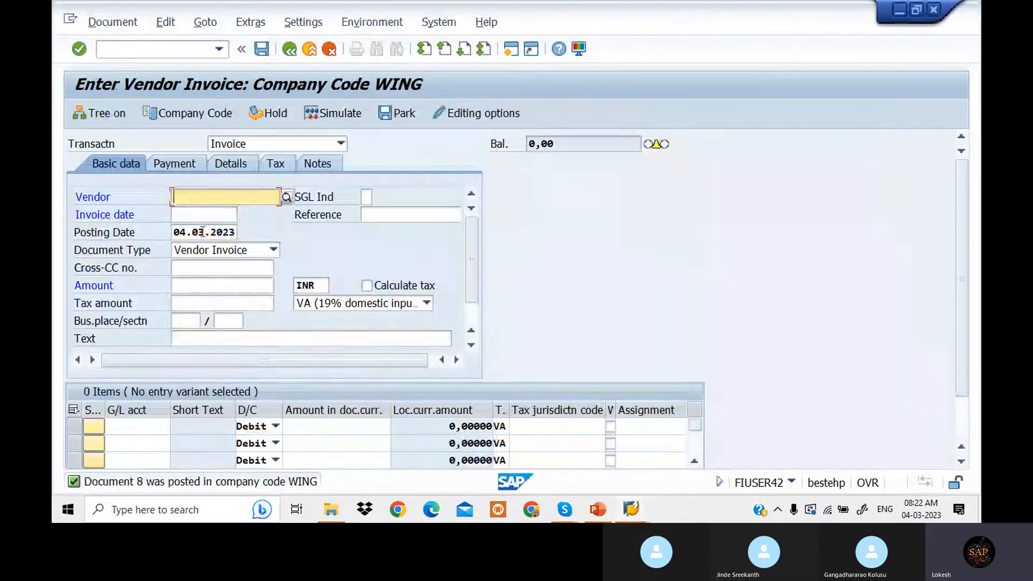
{"action": "left_click", "coordinate": [215, 197]}
{"action": "left_click", "coordinate": [212, 214]}
{"action": "left_click", "coordinate": [212, 214]}
{"action": "left_click", "coordinate": [218, 232]}
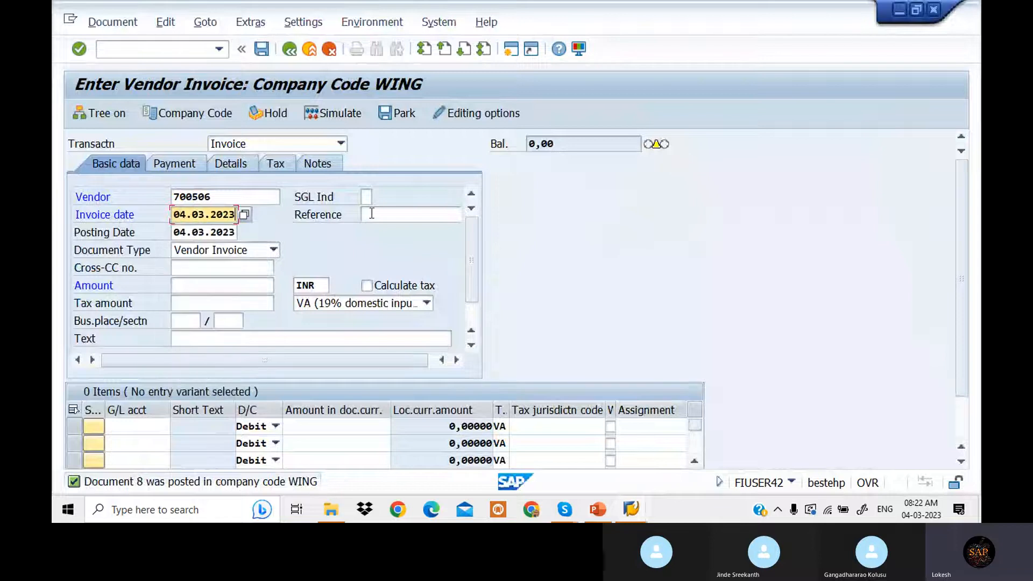
{"action": "left_click", "coordinate": [376, 212]}
{"action": "left_click", "coordinate": [386, 224]}
Set the invoice amount to 200000 INR and the header text to VENDOR INVOICE.
{"action": "left_click", "coordinate": [216, 285]}
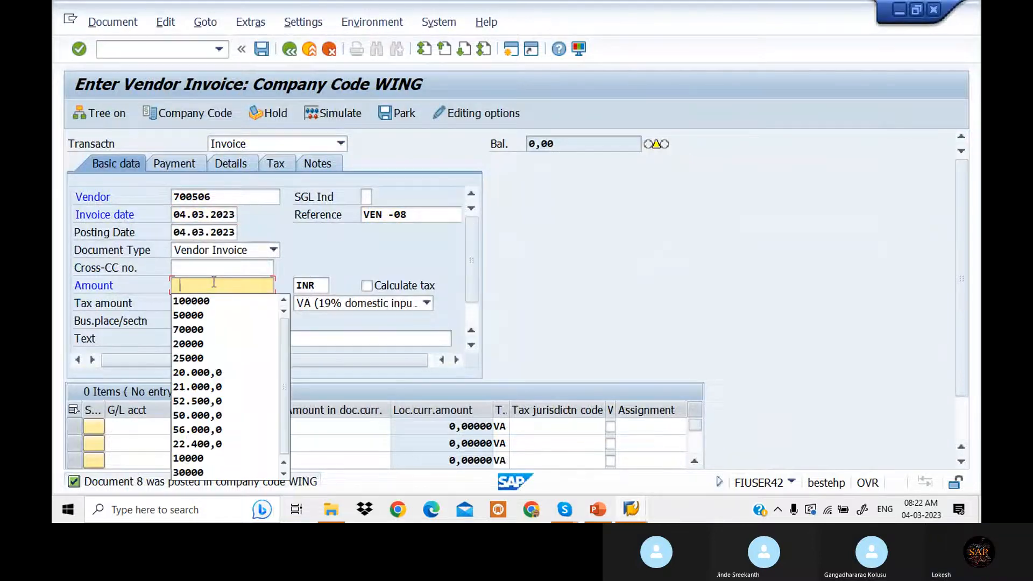
{"action": "left_click", "coordinate": [208, 301]}
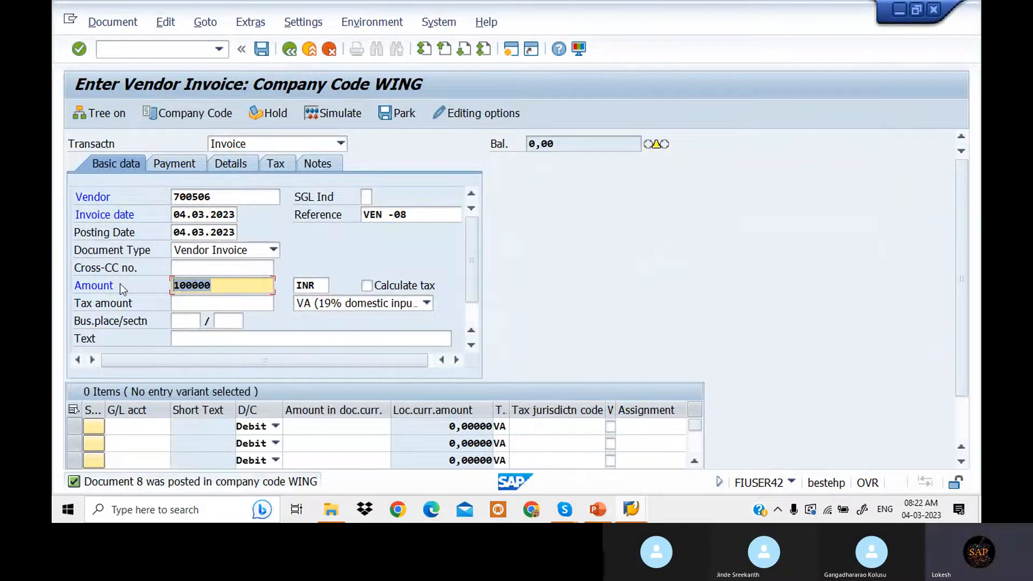
{"action": "type", "text": "200000"}
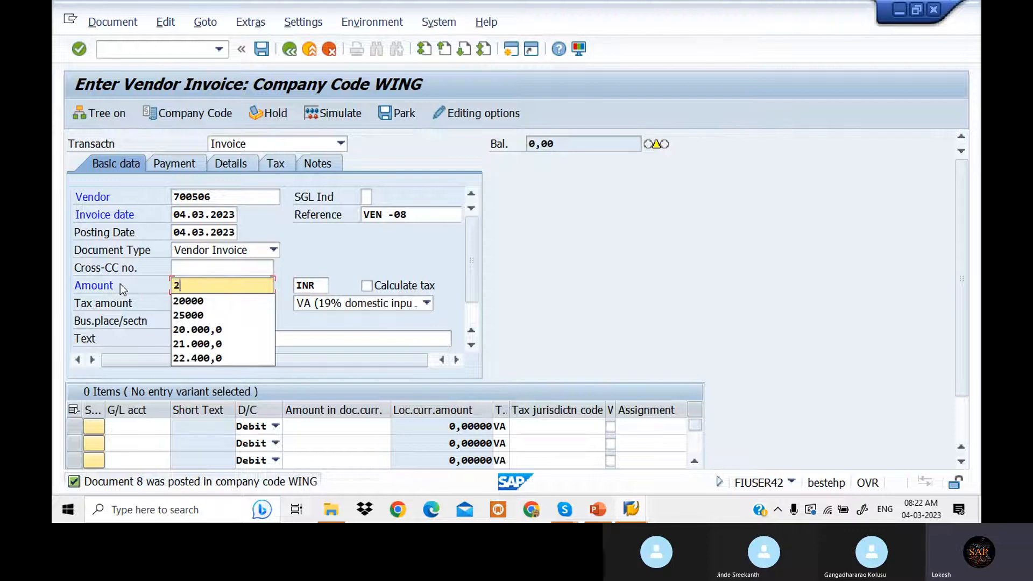
{"action": "key", "text": "Tab"}
{"action": "key", "text": "Tab"}
{"action": "key", "text": "Tab"}
{"action": "key", "text": "Tab"}
{"action": "key", "text": "Tab"}
{"action": "key", "text": "Tab"}
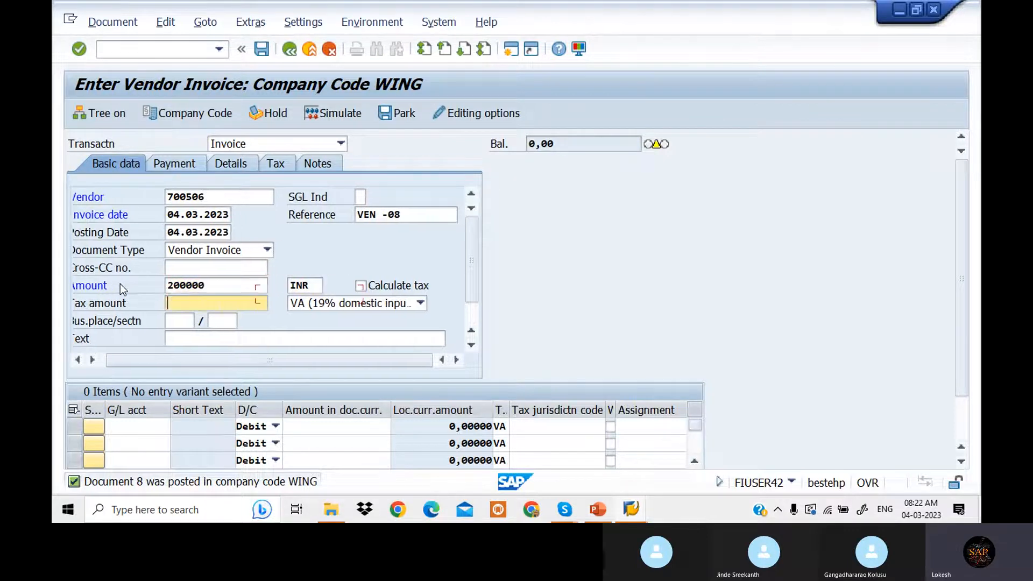
{"action": "left_click", "coordinate": [242, 339]}
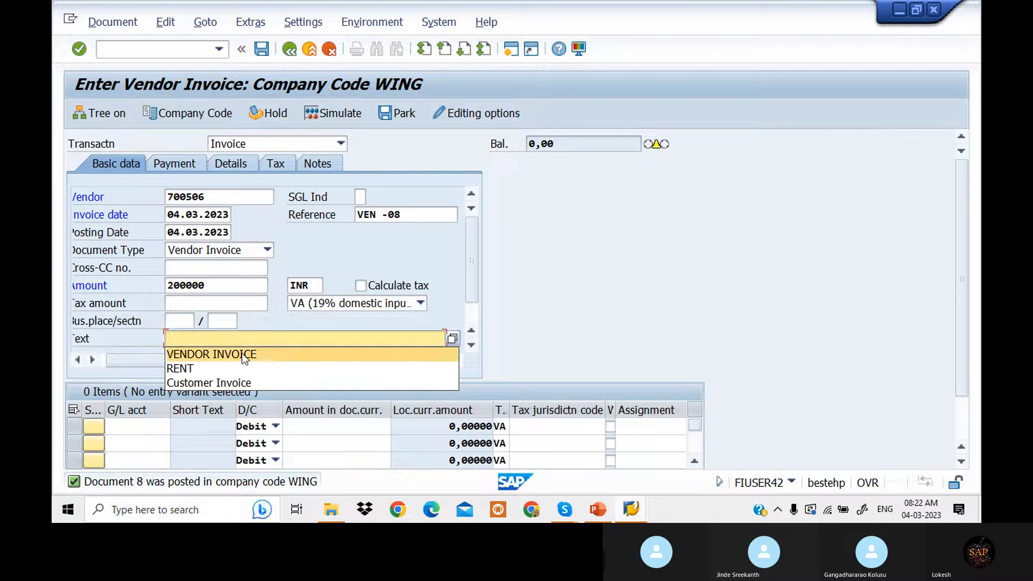
{"action": "left_click", "coordinate": [215, 353]}
Enter a debit line for G/L account 400304 with amount 200000 and text Purchase.
{"action": "left_click", "coordinate": [160, 426]}
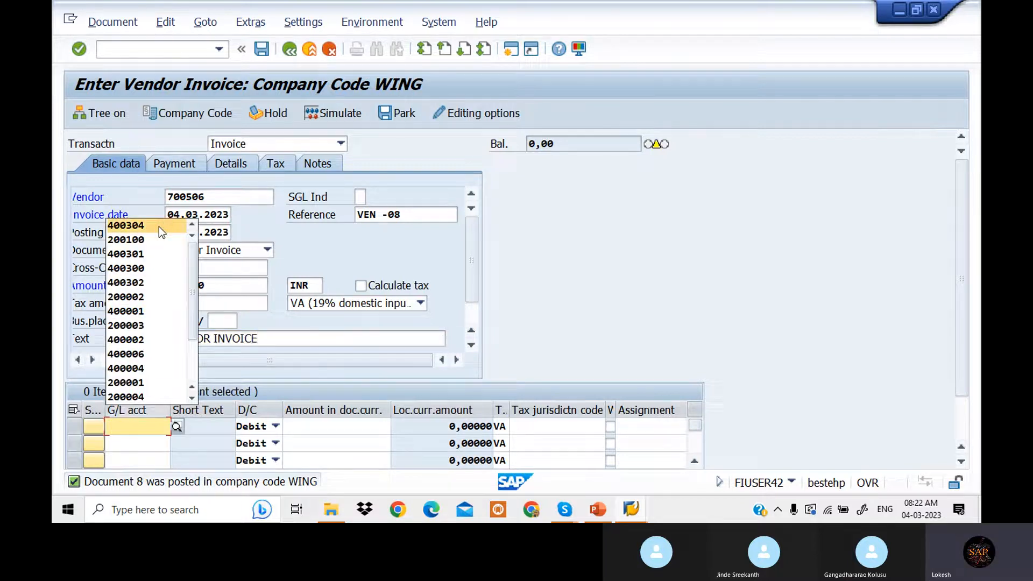
{"action": "left_click", "coordinate": [159, 227]}
{"action": "key", "text": "Tab"}
{"action": "key", "text": "Tab"}
{"action": "key", "text": "Tab"}
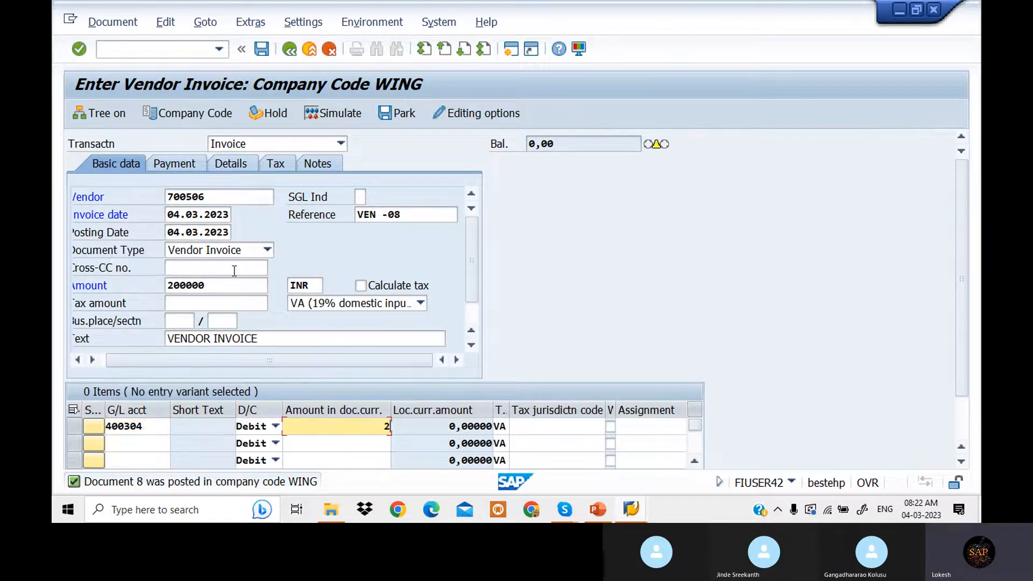
{"action": "type", "text": "200000"}
{"action": "key", "text": "Tab"}
{"action": "key", "text": "Tab"}
{"action": "key", "text": "Tab"}
{"action": "key", "text": "Tab"}
{"action": "key", "text": "Tab"}
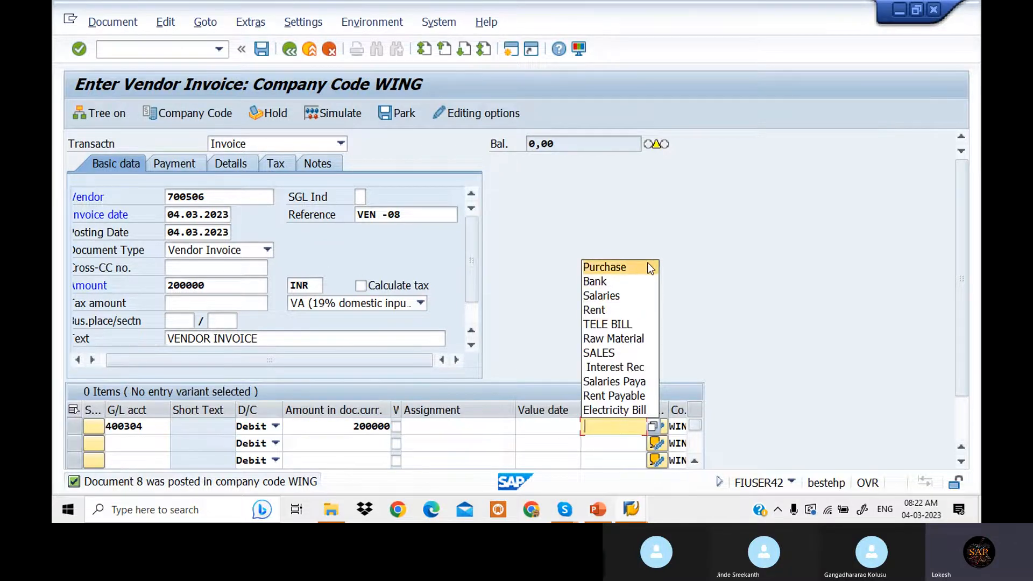
{"action": "left_click", "coordinate": [647, 263]}
Accept the purchase line item and post the 200000 vendor invoice in company code WING.
{"action": "key", "text": "Return"}
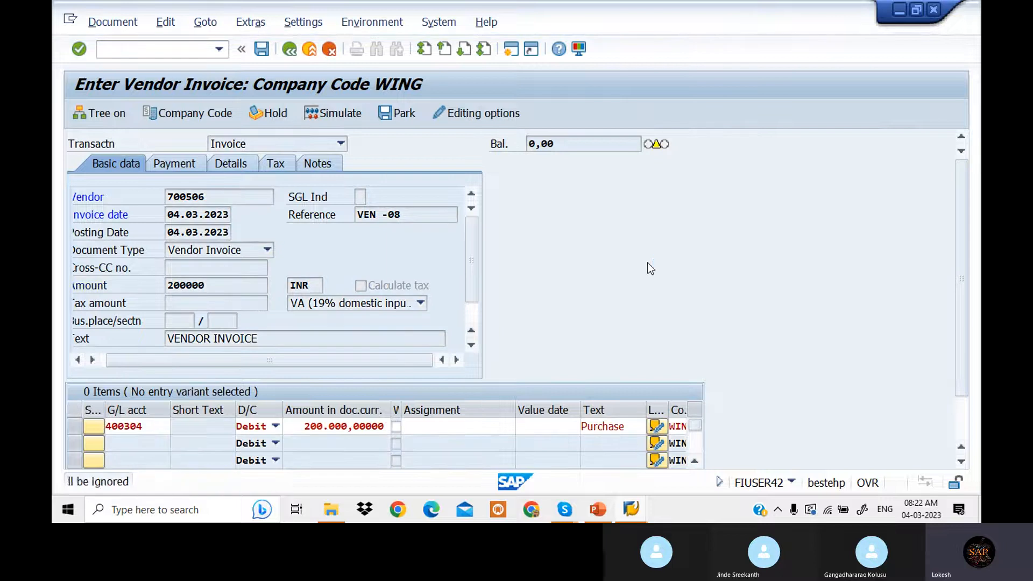
{"action": "key", "text": "Return"}
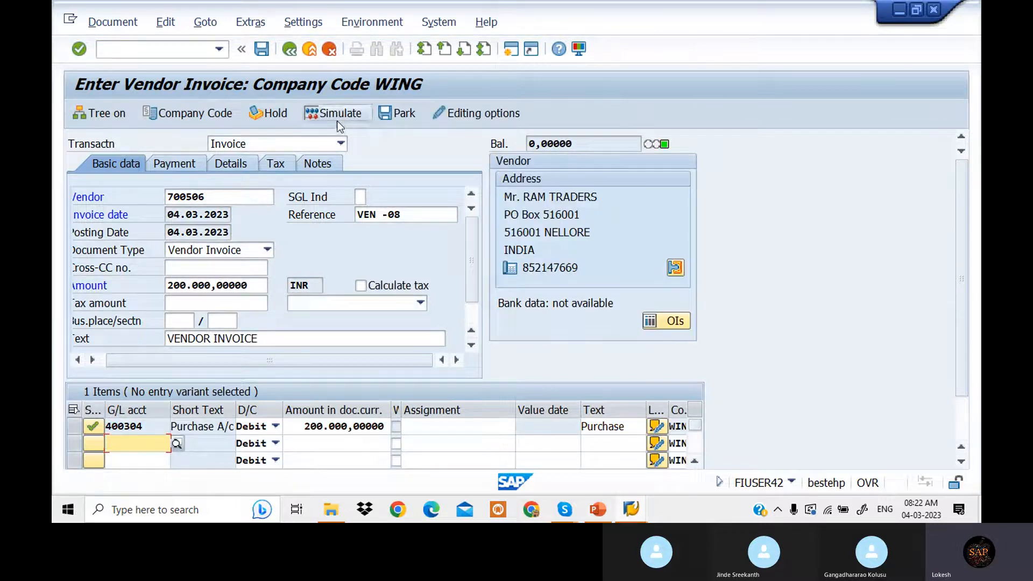
{"action": "left_click", "coordinate": [261, 49]}
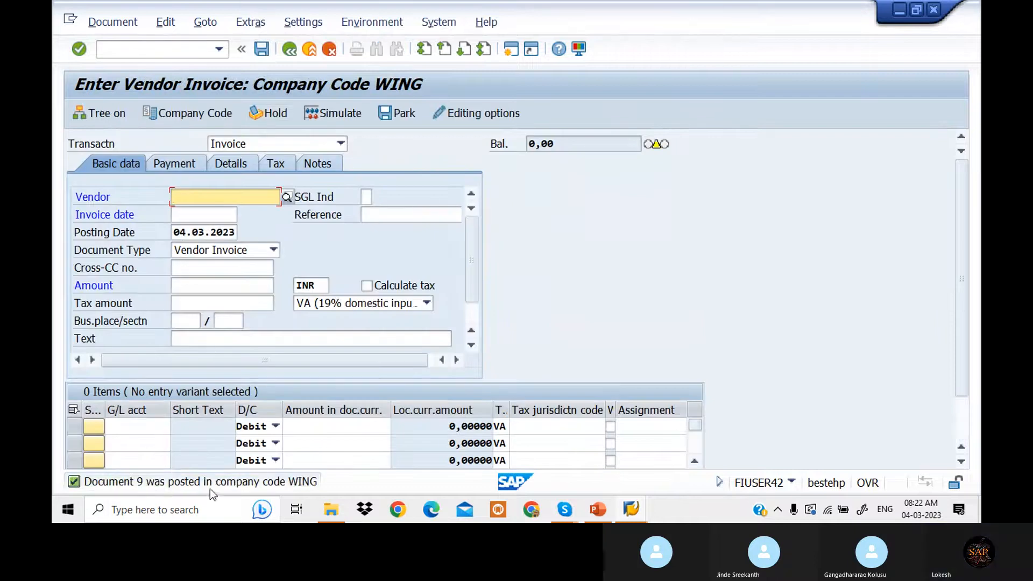
Switch to the vendor line item session and refresh the list to check the 200000 invoice.
{"action": "key", "text": "alt+Tab"}
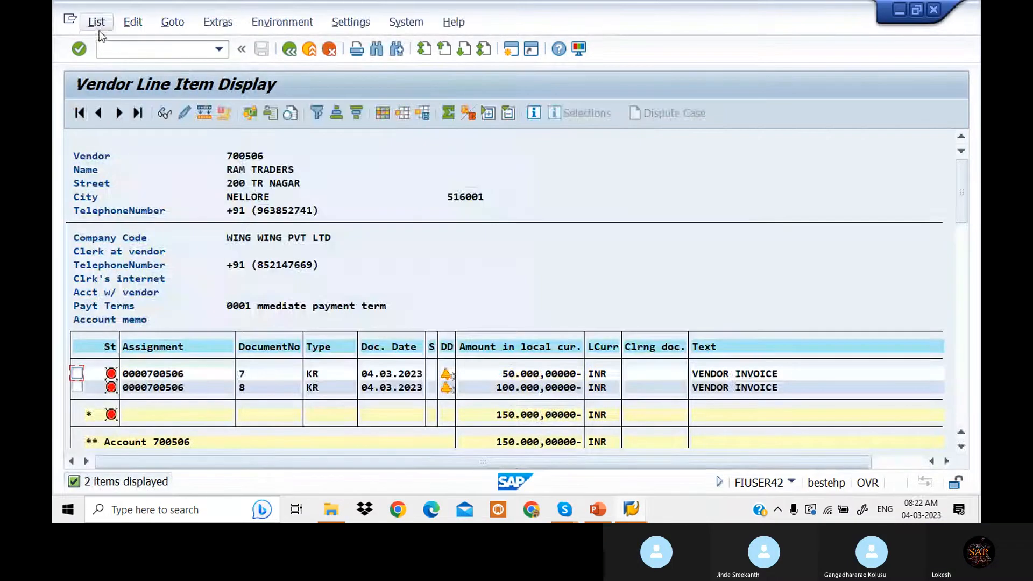
{"action": "left_click", "coordinate": [96, 22]}
{"action": "left_click", "coordinate": [112, 64]}
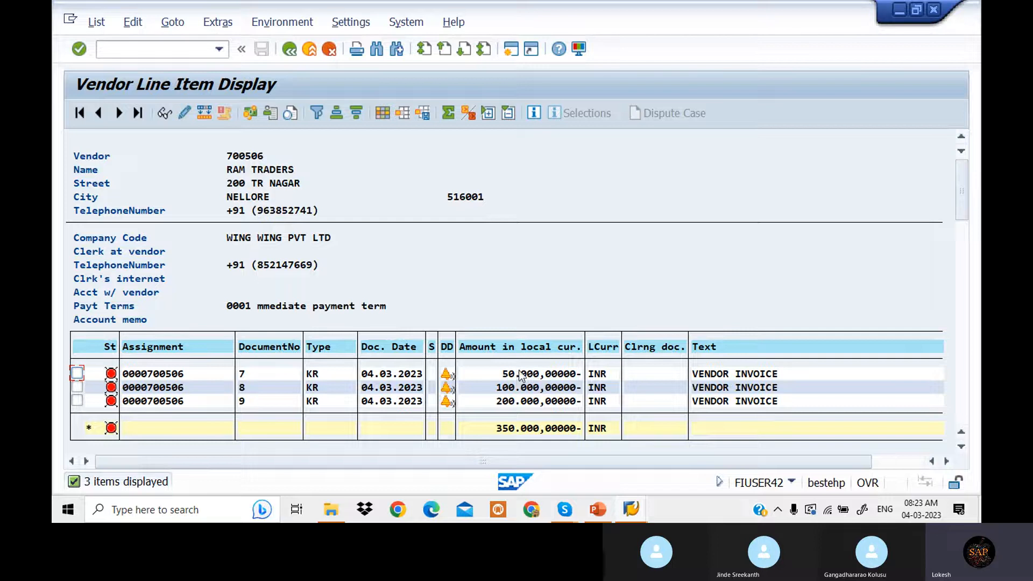
Switch back to the vendor invoice session and open transaction F-53 from there with /NF-53.
{"action": "key", "text": "F3"}
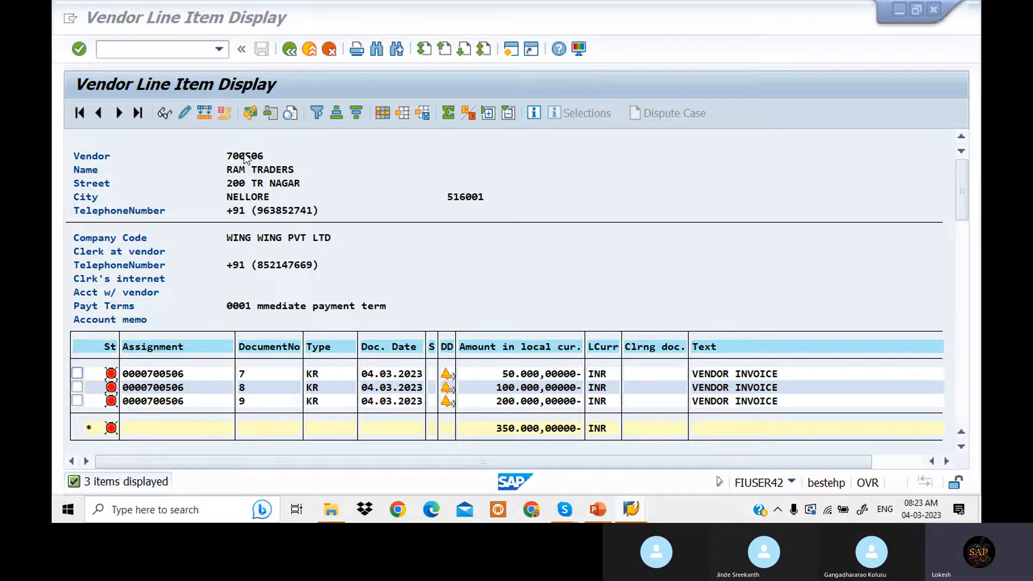
{"action": "left_click", "coordinate": [138, 50]}
{"action": "type", "text": "/"}
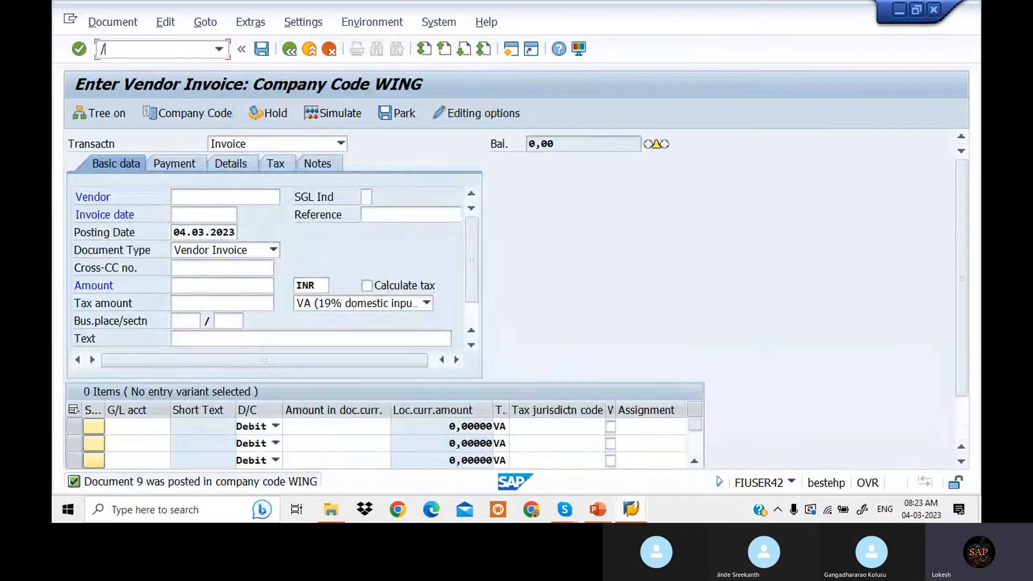
{"action": "type", "text": "NF-53"}
{"action": "key", "text": "Return"}
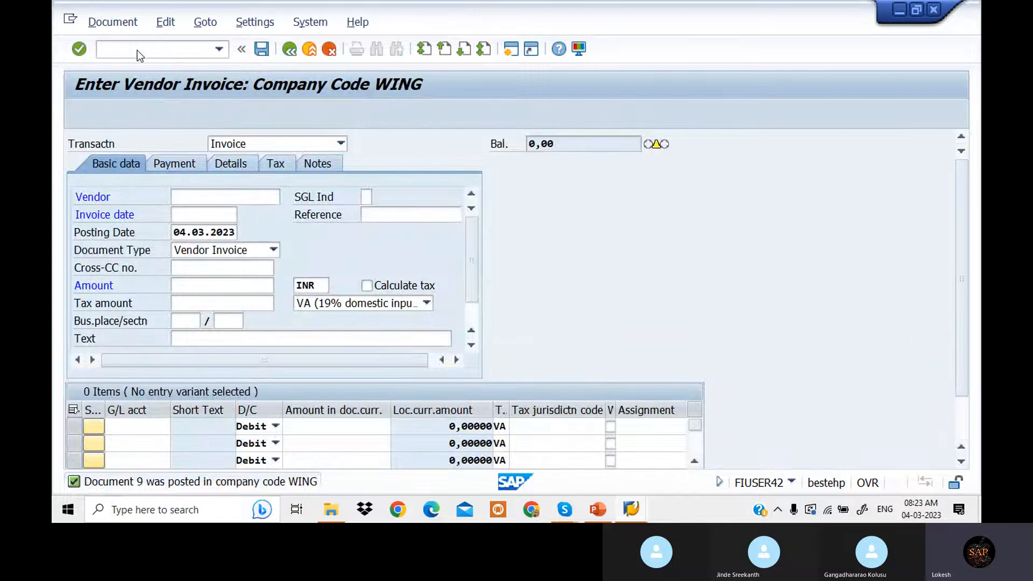
Fill in the payment header with document date 04.03.2023, reference 03 and header text Vendor Payment.
{"action": "left_click", "coordinate": [195, 144]}
{"action": "left_click", "coordinate": [212, 161]}
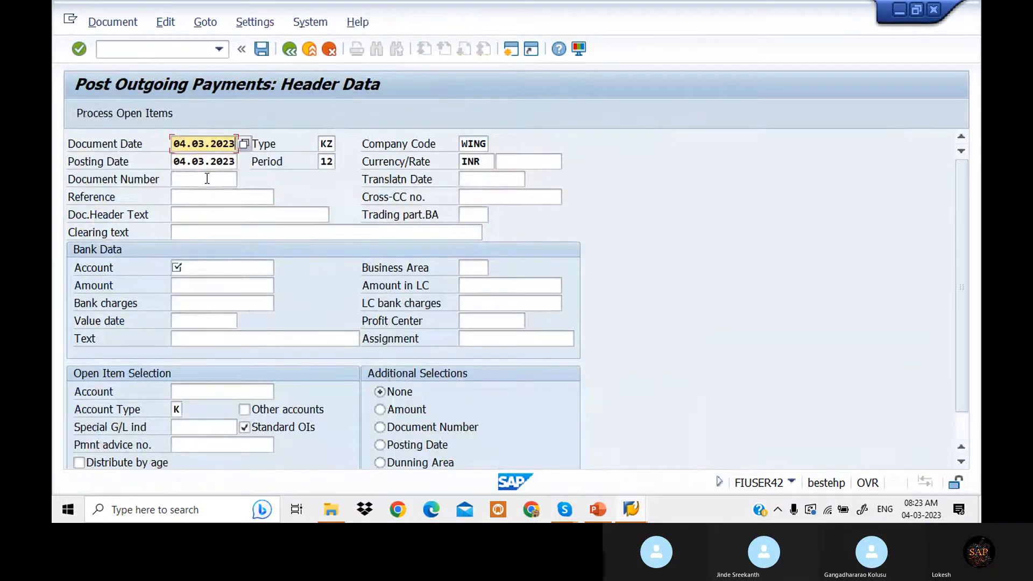
{"action": "left_click", "coordinate": [207, 179]}
{"action": "left_click", "coordinate": [206, 199]}
{"action": "left_click", "coordinate": [216, 211]}
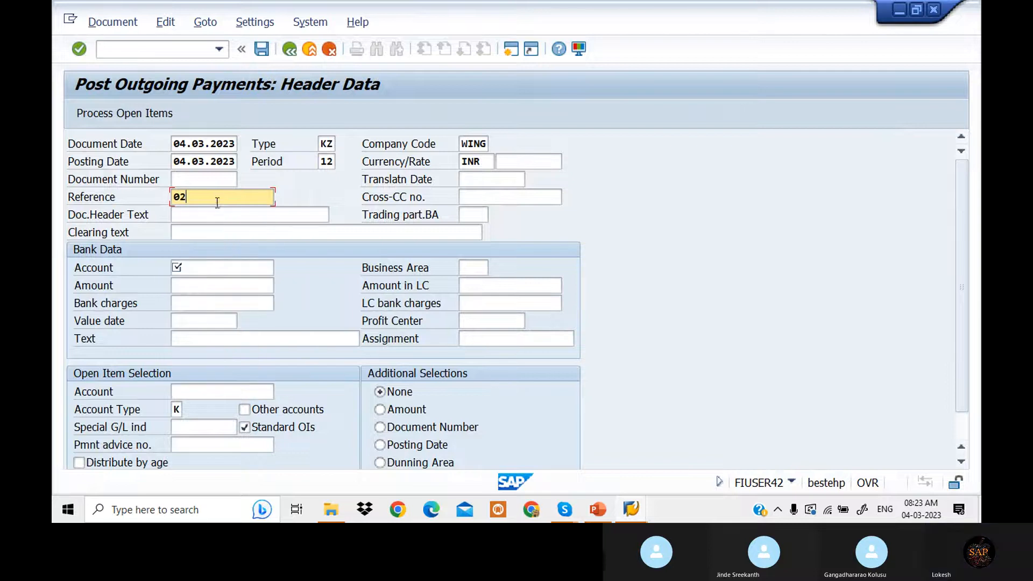
{"action": "key", "text": "BackSpace"}
{"action": "type", "text": "3"}
{"action": "left_click", "coordinate": [213, 215]}
{"action": "left_click", "coordinate": [207, 230]}
Enter the bank data with G/L account 200101, amount 150000 and text VENDOR PAYMENT.
{"action": "left_click", "coordinate": [211, 265]}
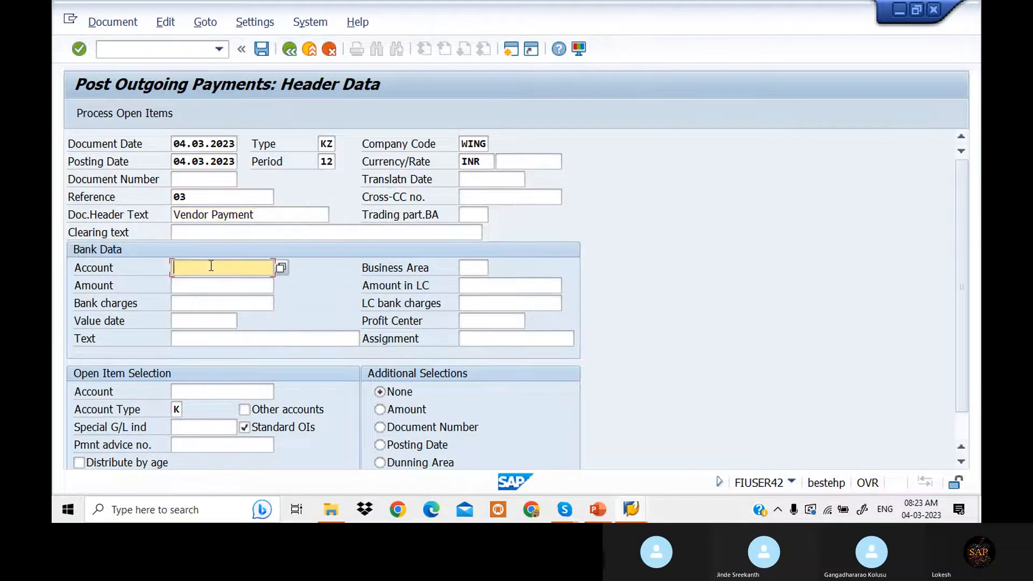
{"action": "left_click", "coordinate": [211, 279]}
{"action": "left_click", "coordinate": [212, 286]}
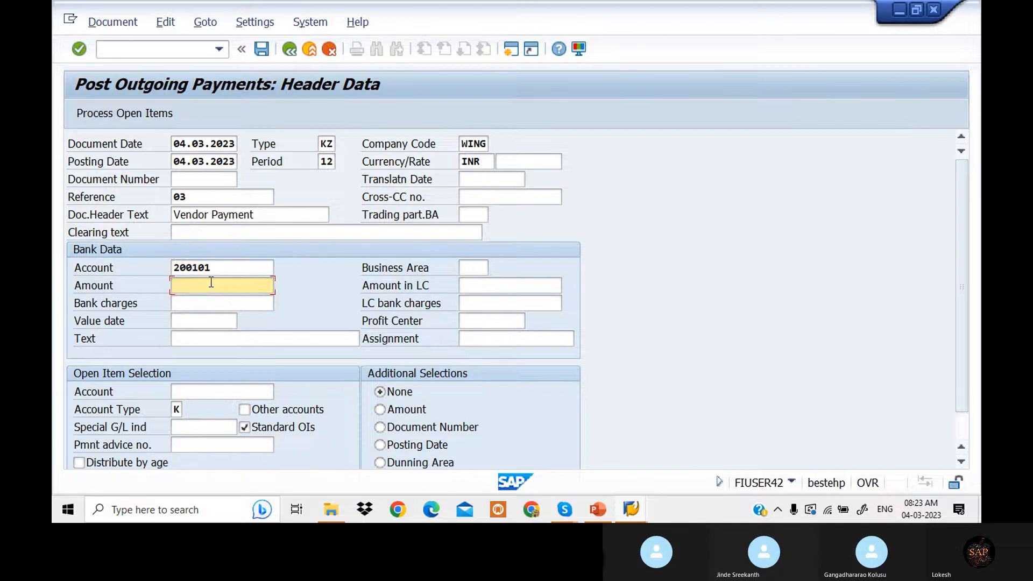
{"action": "type", "text": "15000"}
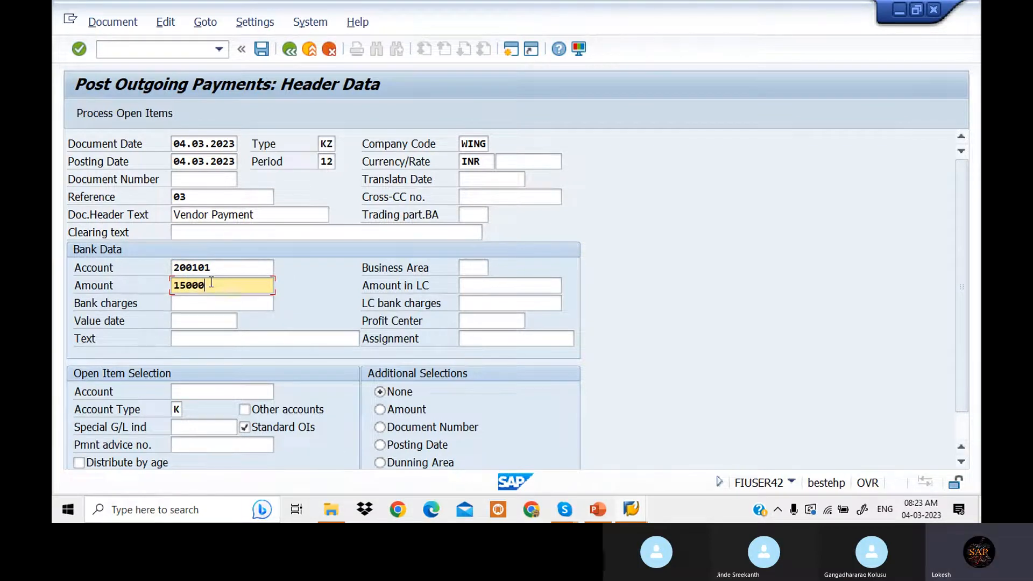
{"action": "key", "text": "Tab"}
{"action": "key", "text": "Tab"}
{"action": "key", "text": "Tab"}
{"action": "key", "text": "Tab"}
{"action": "key", "text": "Tab"}
{"action": "key", "text": "Tab"}
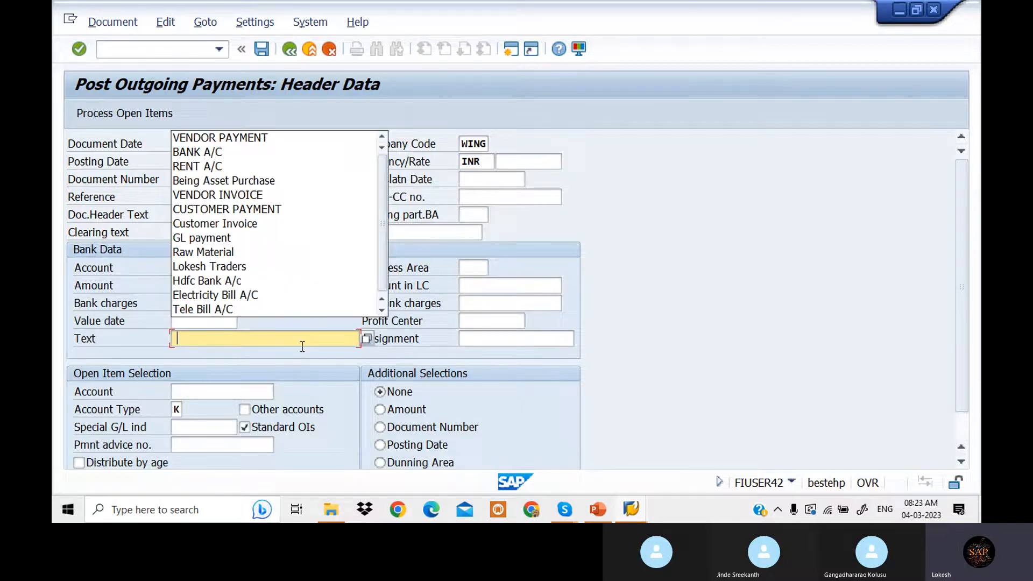
{"action": "left_click", "coordinate": [221, 134]}
Enter the RAM TRADERS vendor account for open item selection and process its open items.
{"action": "left_click", "coordinate": [231, 388]}
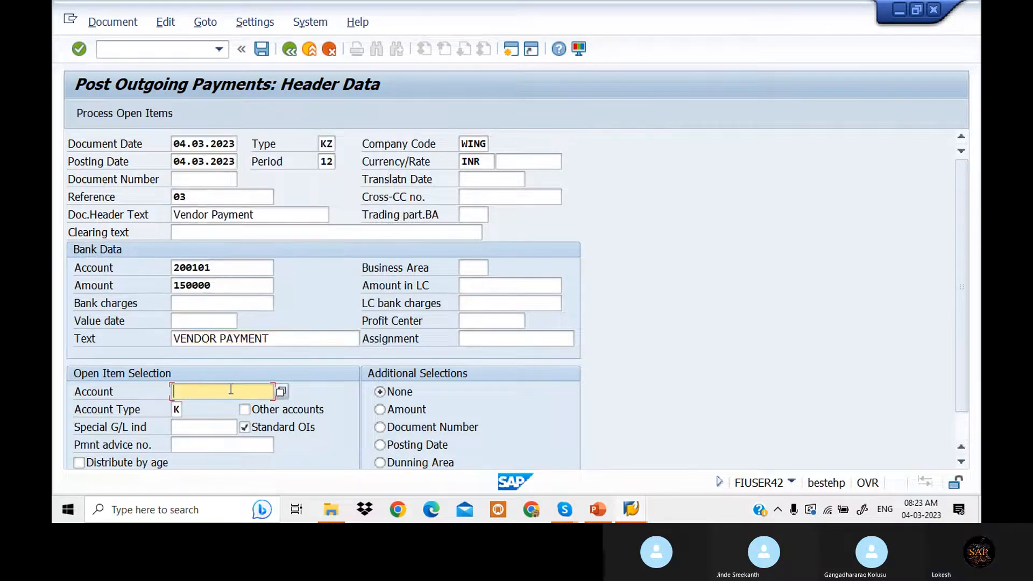
{"action": "left_click", "coordinate": [223, 237]}
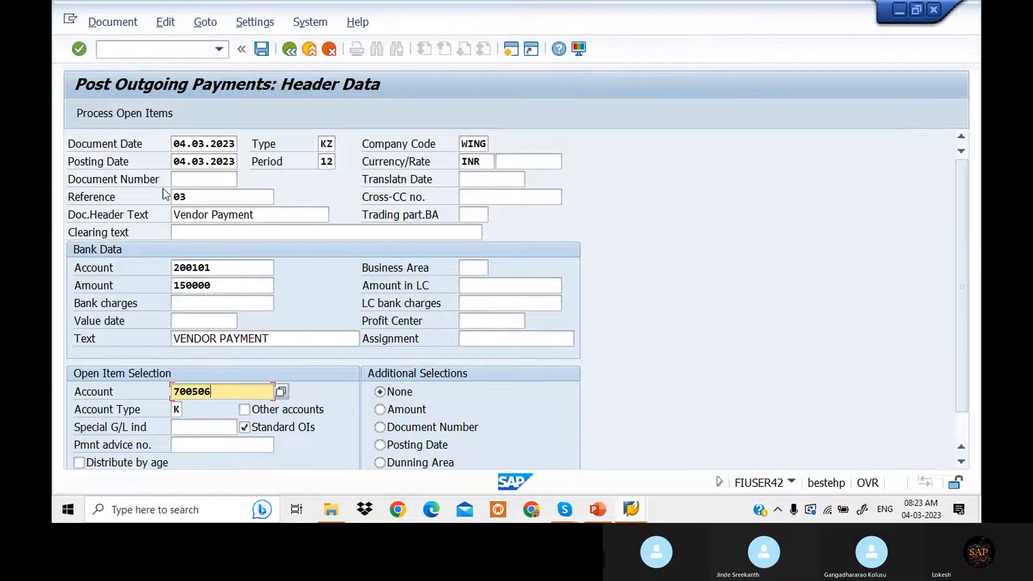
{"action": "left_click", "coordinate": [133, 112]}
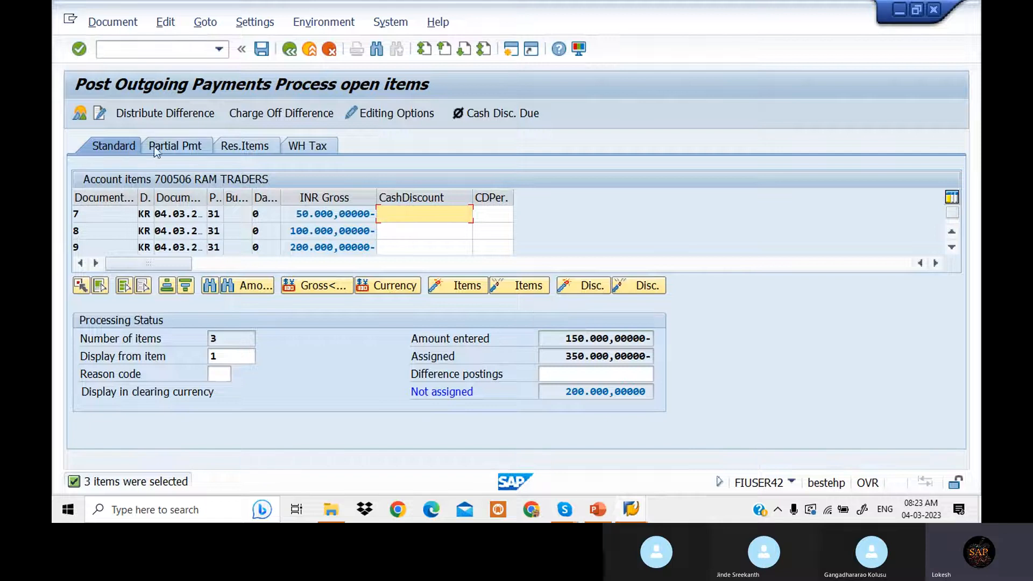
Deactivate the 200000 invoice among the partial payment items and try to post the outgoing payment.
{"action": "left_click", "coordinate": [173, 145]}
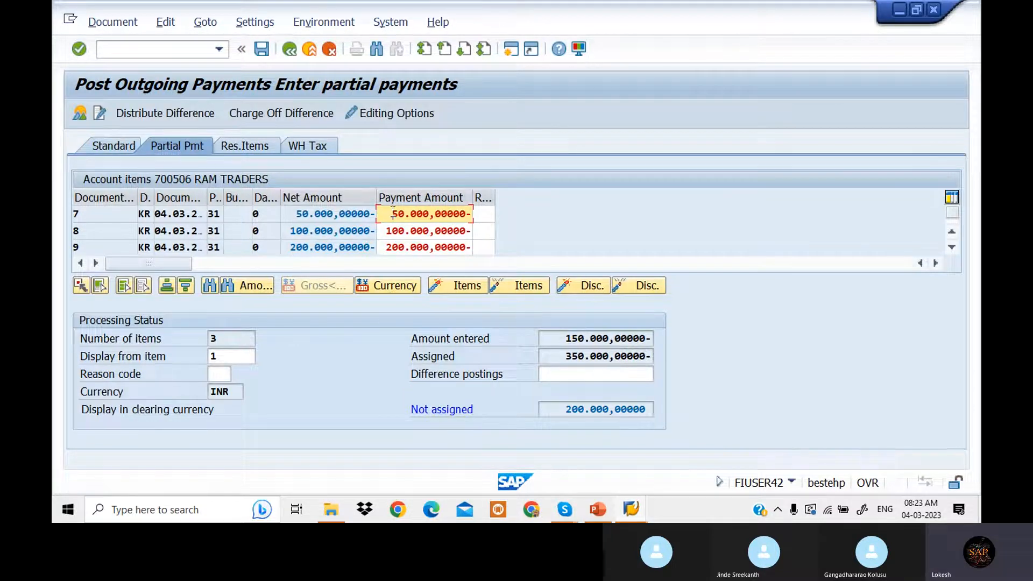
{"action": "double_click", "coordinate": [346, 249]}
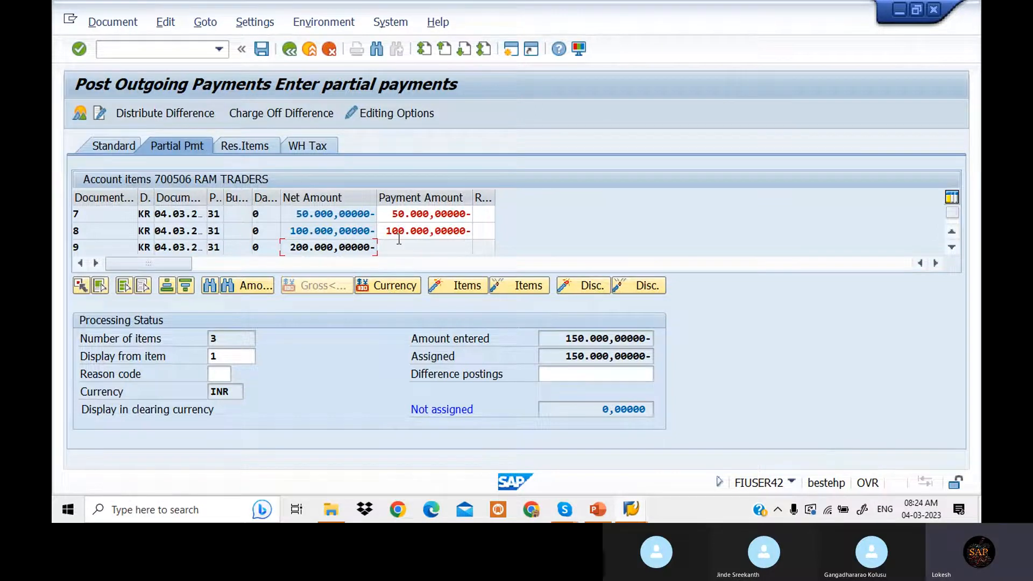
{"action": "left_click", "coordinate": [261, 49]}
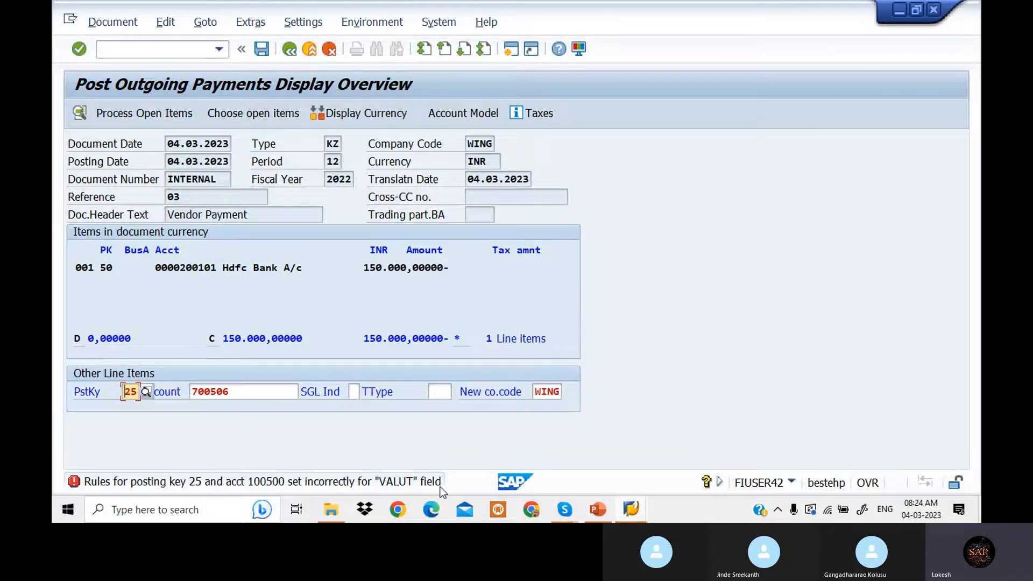
Open the error message's long text and follow it to the Define Posting Keys activity in the IMG.
{"action": "double_click", "coordinate": [192, 486]}
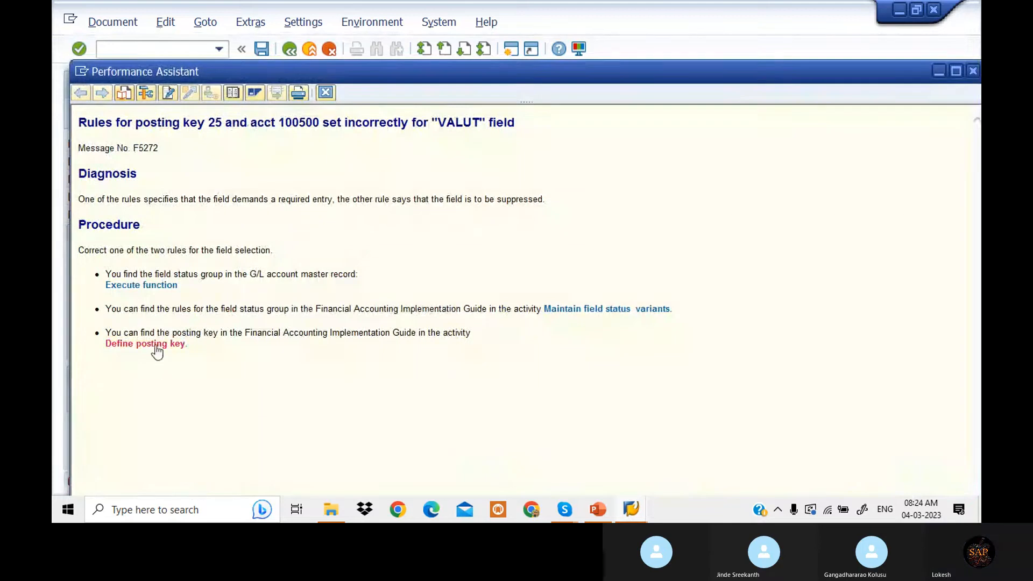
{"action": "left_click", "coordinate": [157, 344]}
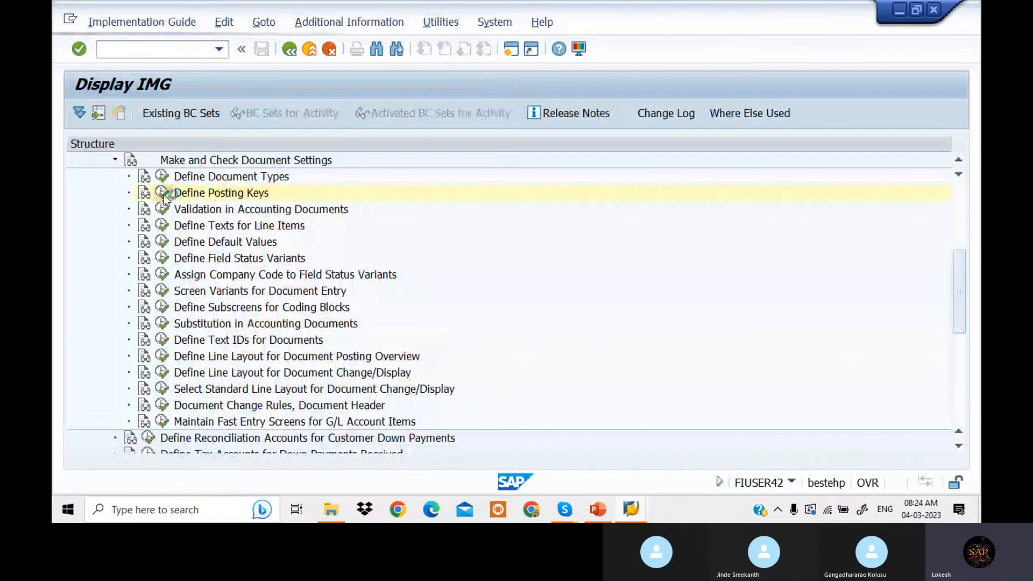
{"action": "left_click", "coordinate": [164, 195]}
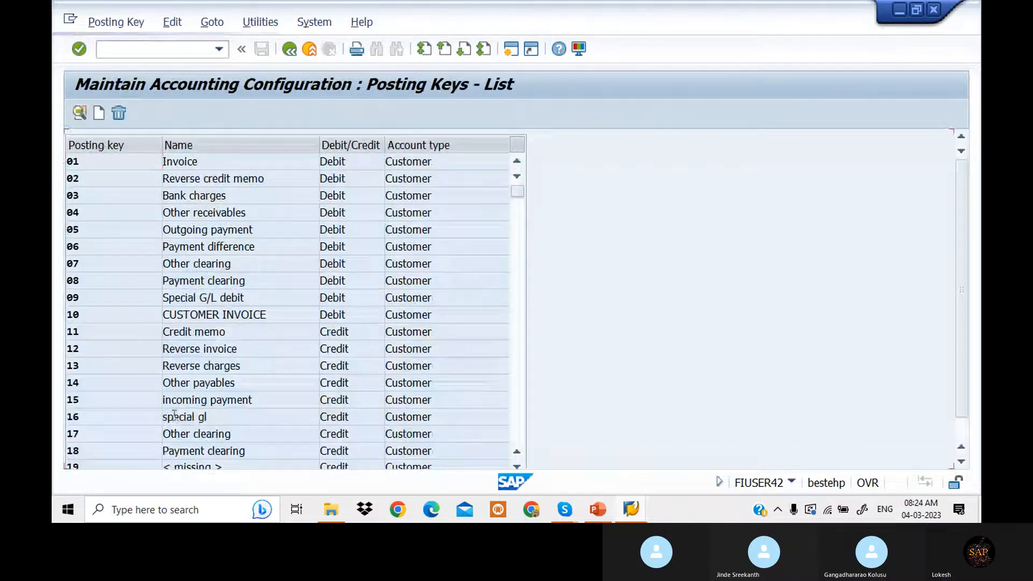
Open the detail settings of posting key 25, Outgoing payment, from the posting key list.
{"action": "scroll", "coordinate": [174, 412], "scroll_direction": "down", "scroll_amount": 1}
{"action": "scroll", "coordinate": [163, 429], "scroll_direction": "down", "scroll_amount": 1}
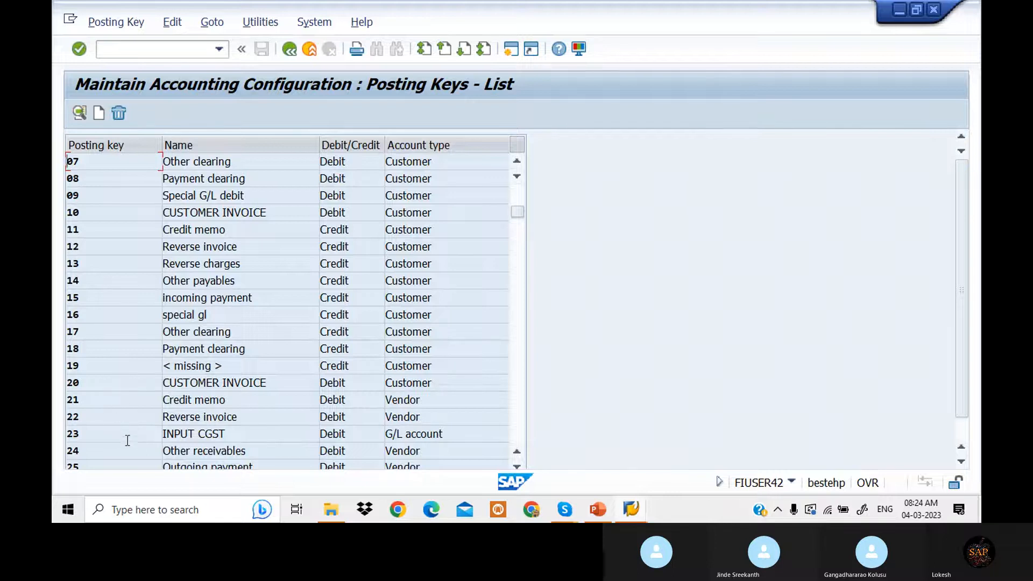
{"action": "scroll", "coordinate": [128, 440], "scroll_direction": "down", "scroll_amount": 1}
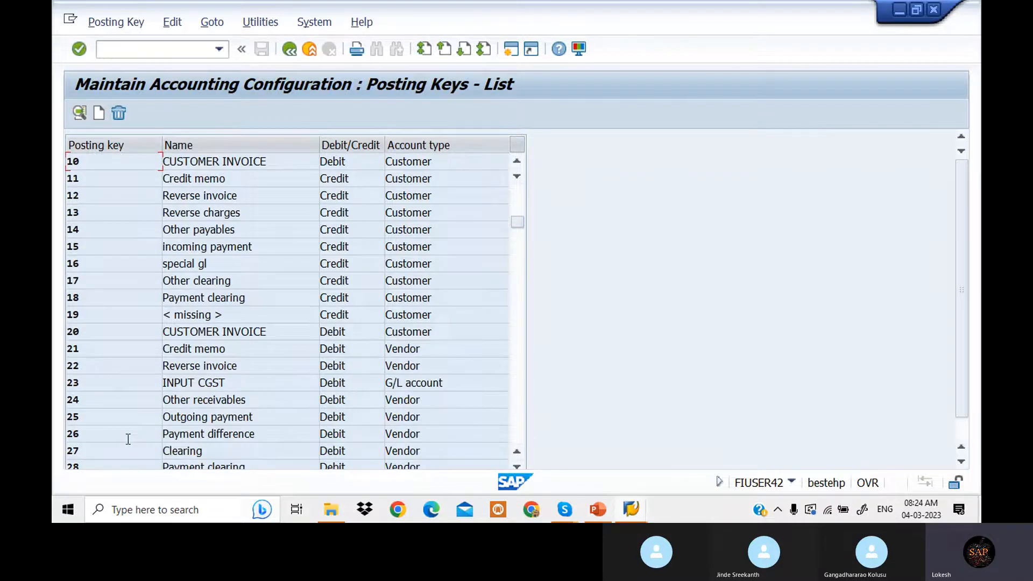
{"action": "double_click", "coordinate": [250, 415]}
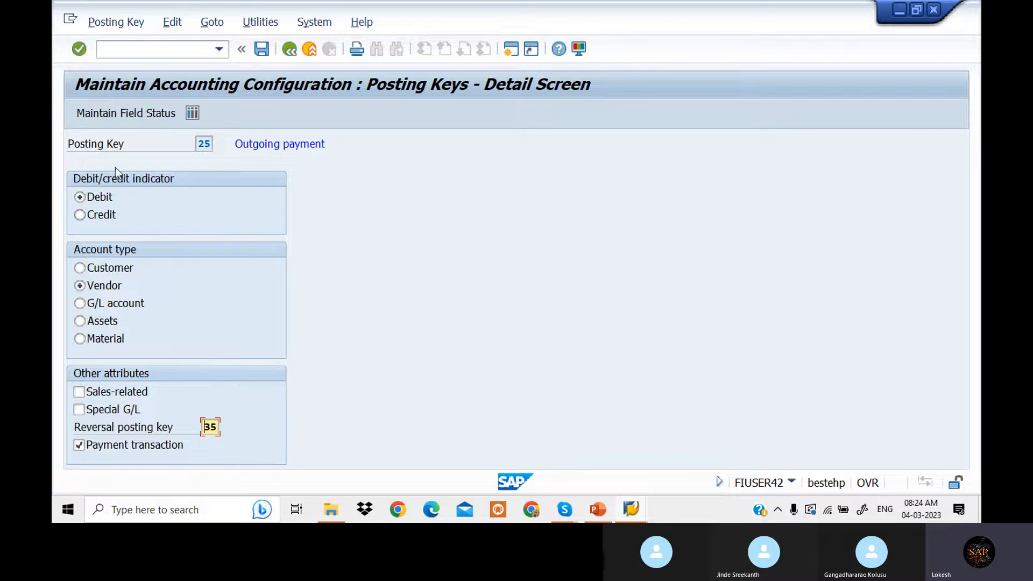
Review the materials management, additional account assignments and payment transactions field statuses of posting key 25.
{"action": "left_click", "coordinate": [128, 112]}
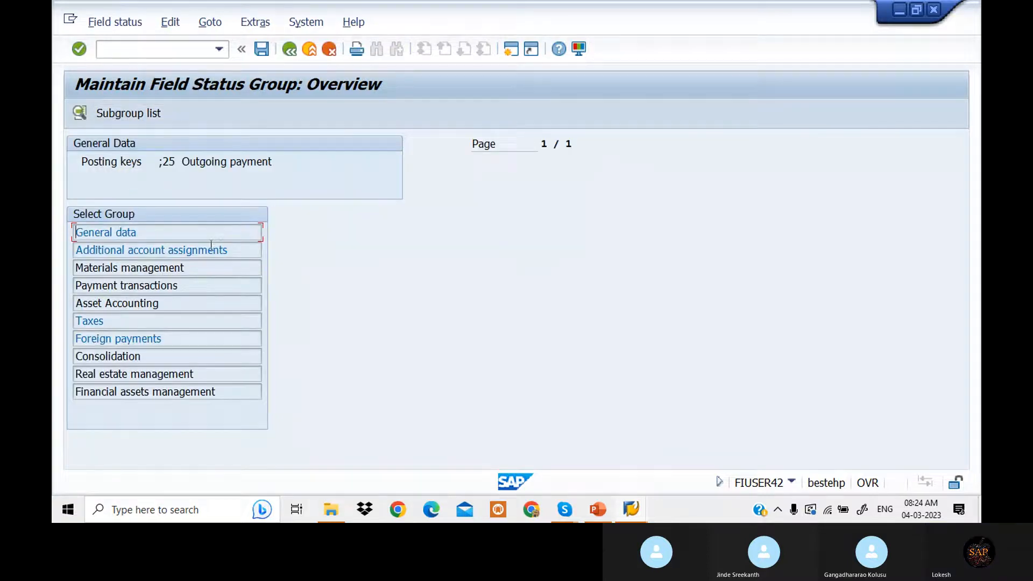
{"action": "double_click", "coordinate": [228, 264]}
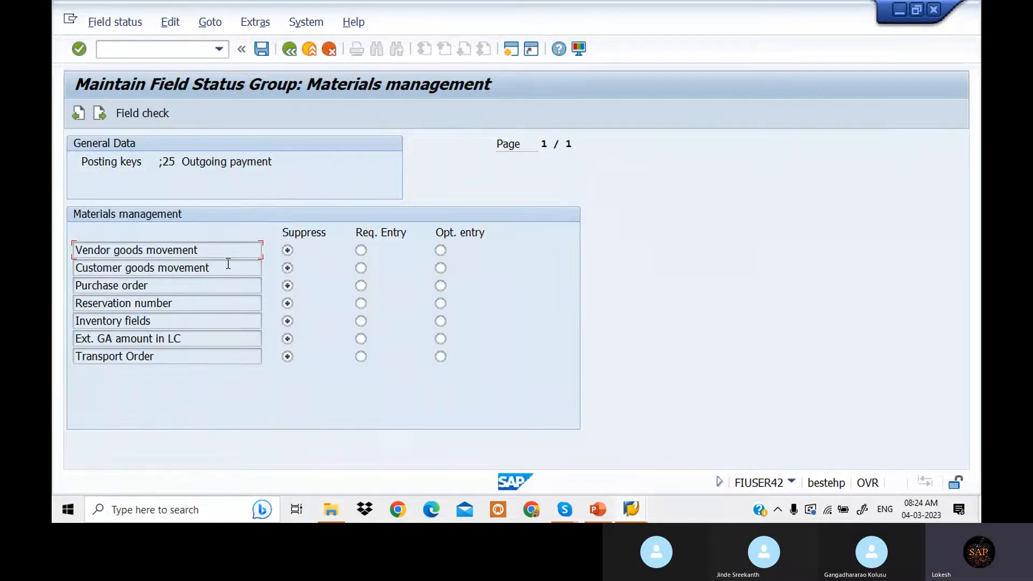
{"action": "left_click", "coordinate": [289, 49]}
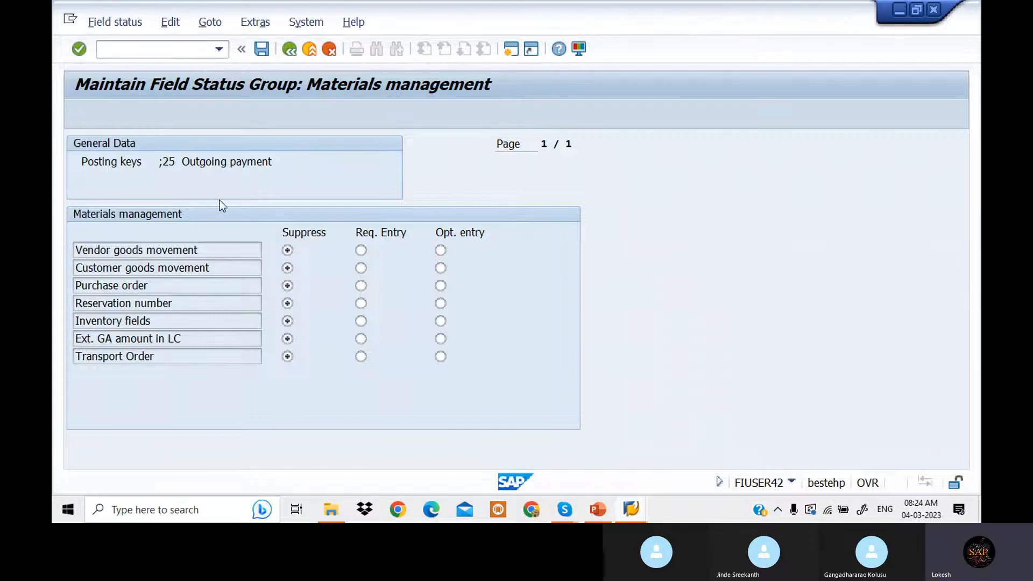
{"action": "double_click", "coordinate": [240, 248]}
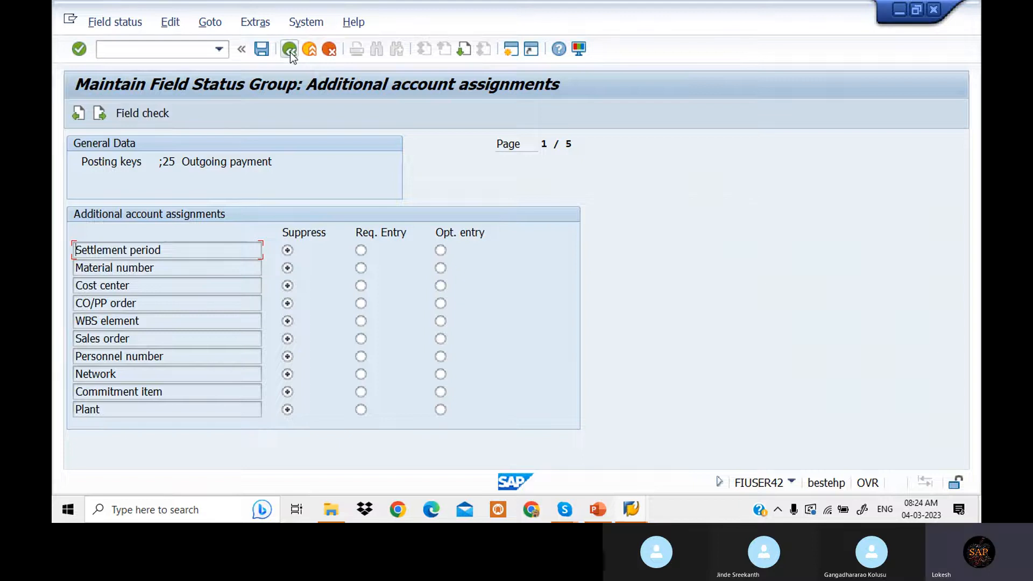
{"action": "left_click", "coordinate": [99, 114]}
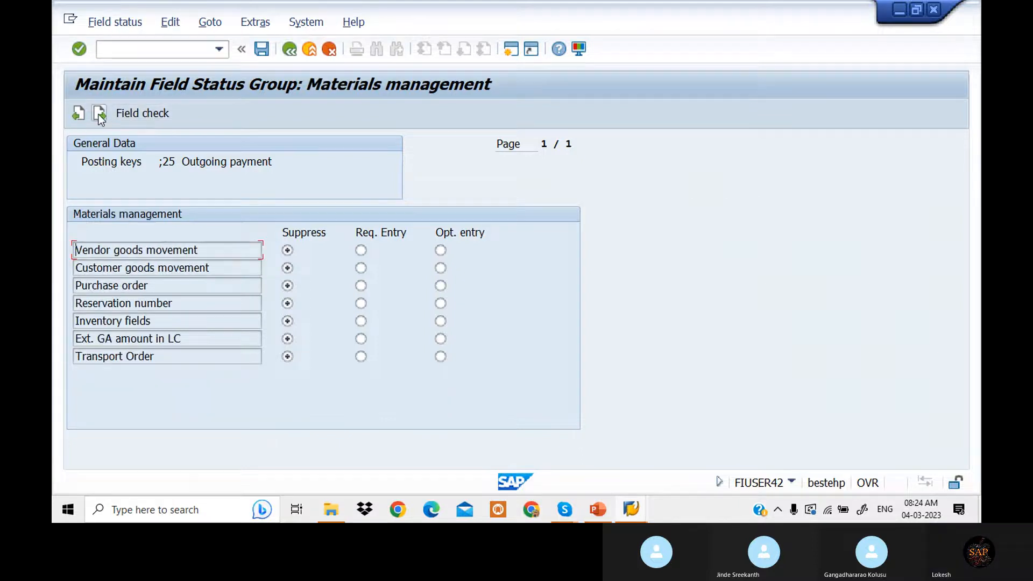
{"action": "left_click", "coordinate": [99, 114]}
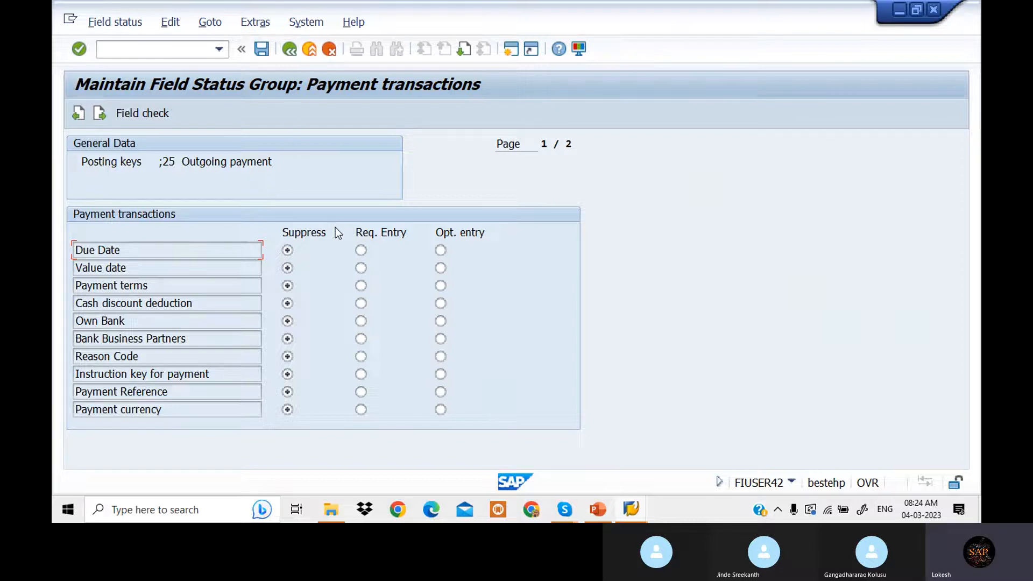
{"action": "left_click", "coordinate": [290, 52]}
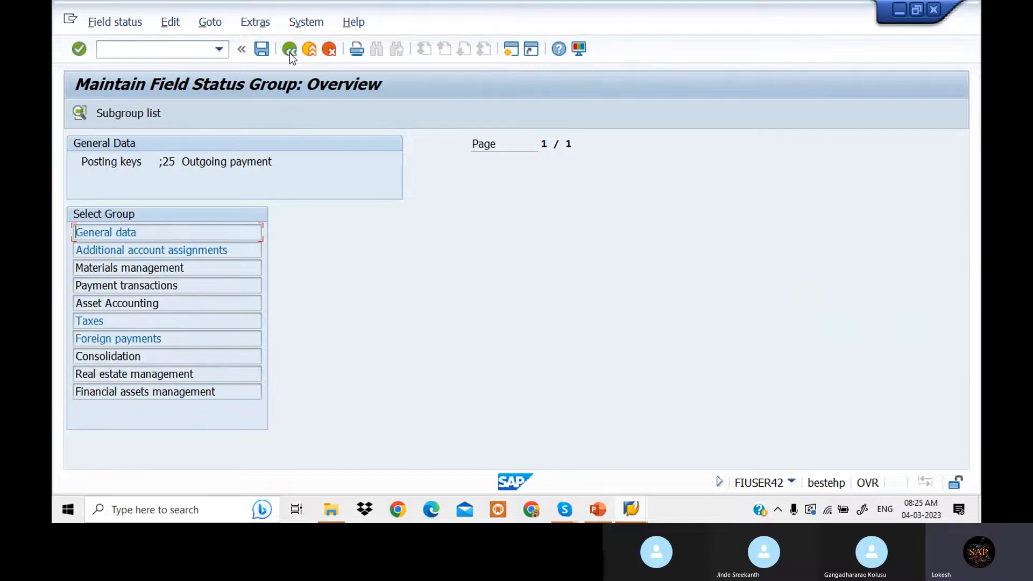
Set the Text field in the general data group of posting key 25 to Suppress and save the change.
{"action": "double_click", "coordinate": [238, 231]}
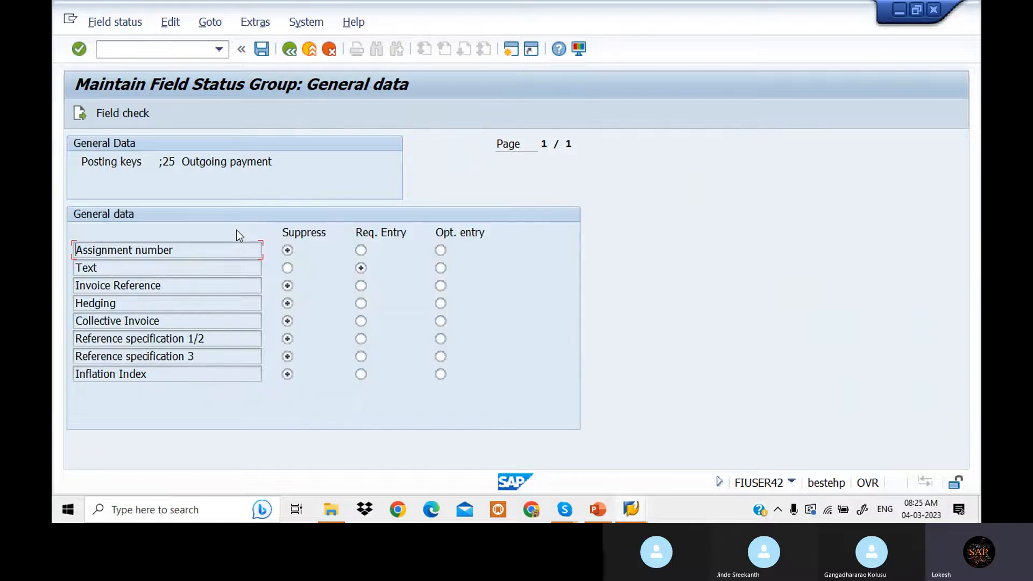
{"action": "left_click", "coordinate": [289, 267]}
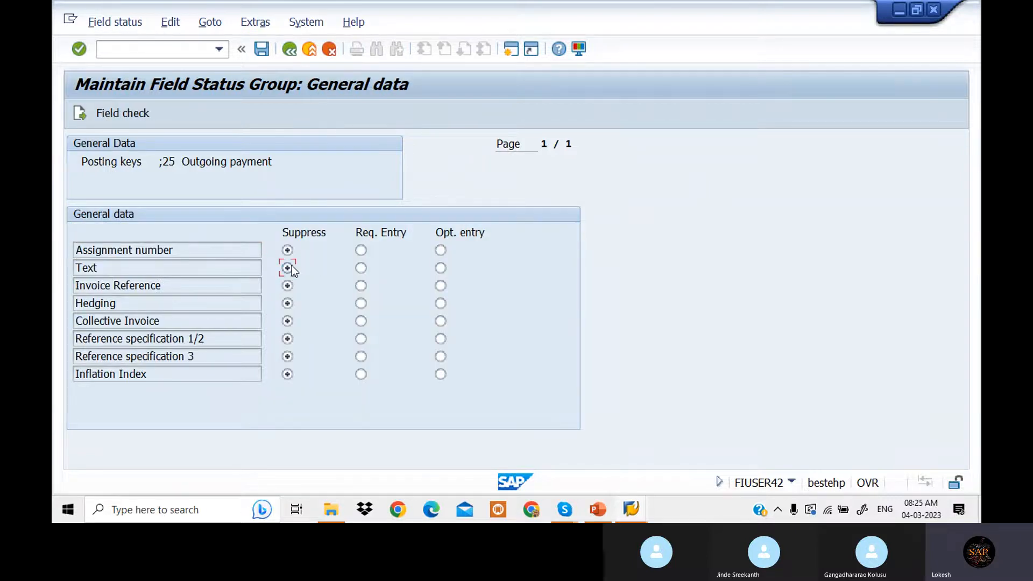
{"action": "left_click", "coordinate": [264, 49]}
{"action": "left_click", "coordinate": [307, 293]}
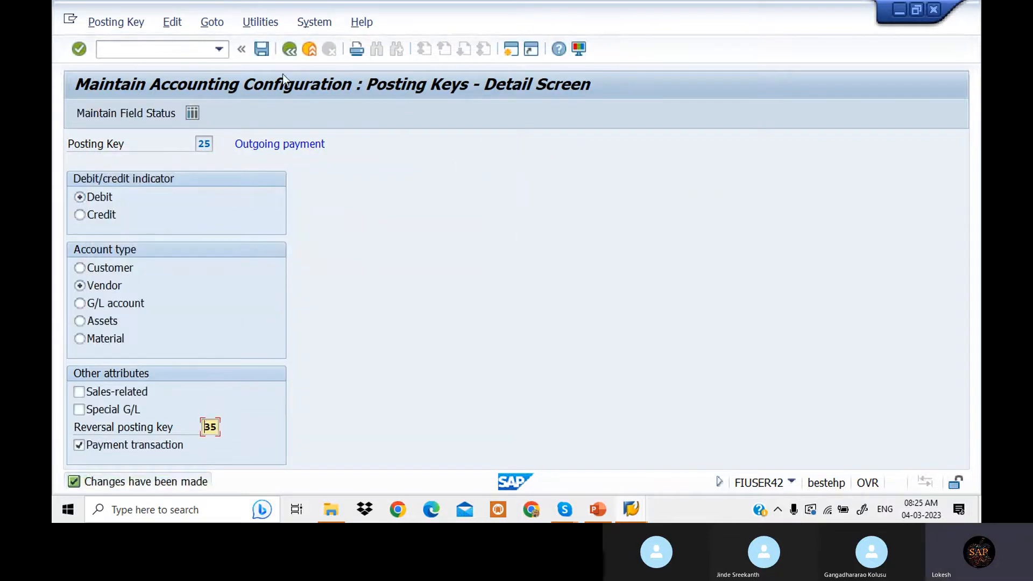
{"action": "left_click", "coordinate": [292, 54]}
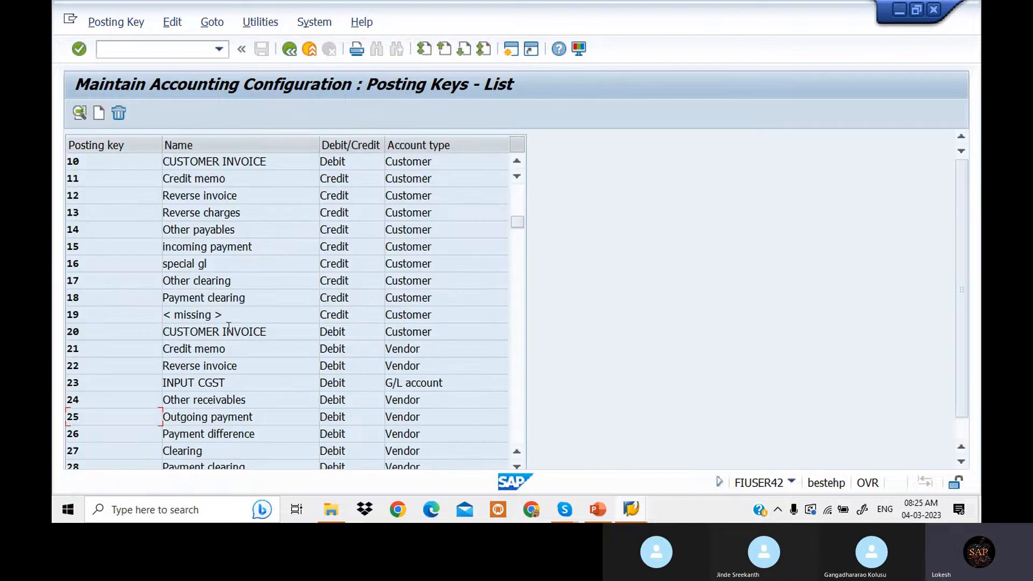
Set the Text field in the general data group of posting key 35, Incoming payment, to Suppress and save the change.
{"action": "scroll", "coordinate": [218, 340], "scroll_direction": "down", "scroll_amount": 1}
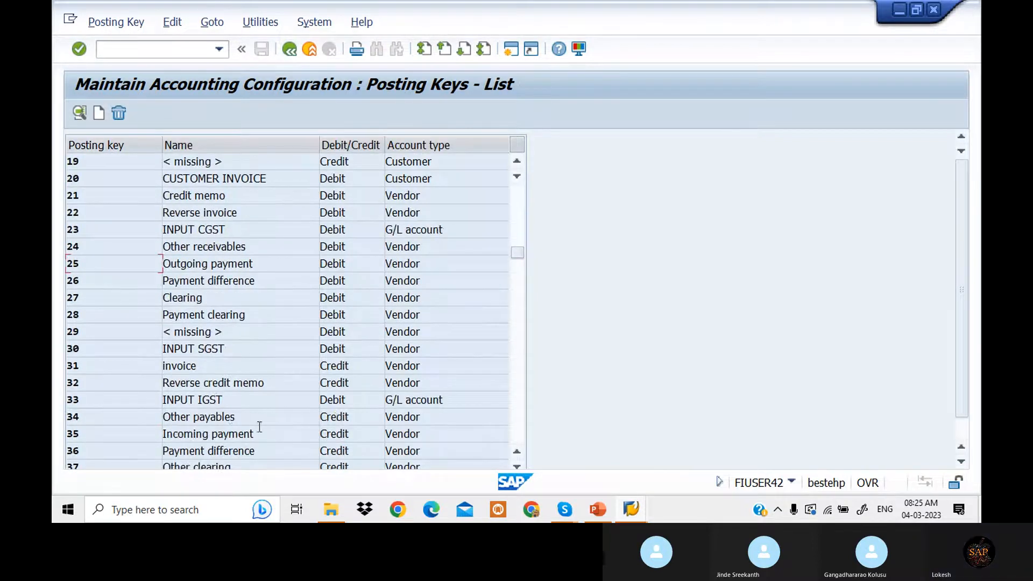
{"action": "double_click", "coordinate": [259, 428]}
{"action": "left_click", "coordinate": [161, 113]}
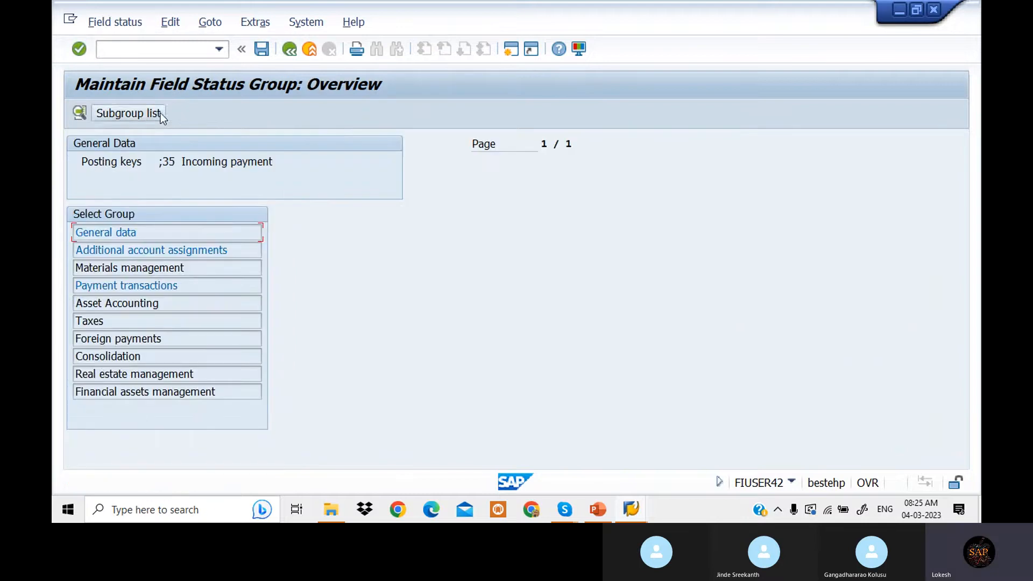
{"action": "double_click", "coordinate": [187, 235]}
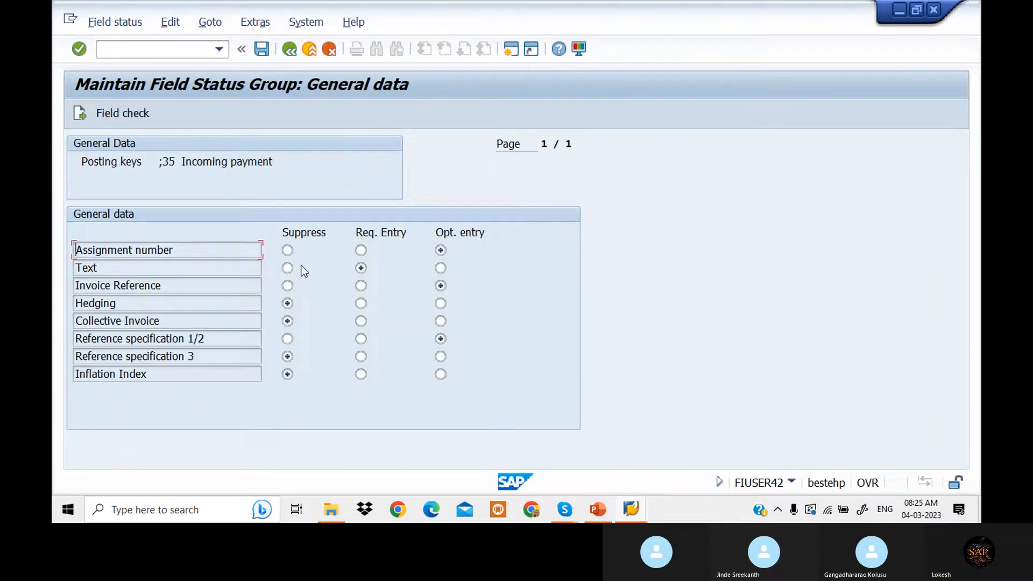
{"action": "left_click", "coordinate": [287, 268]}
{"action": "left_click", "coordinate": [263, 49]}
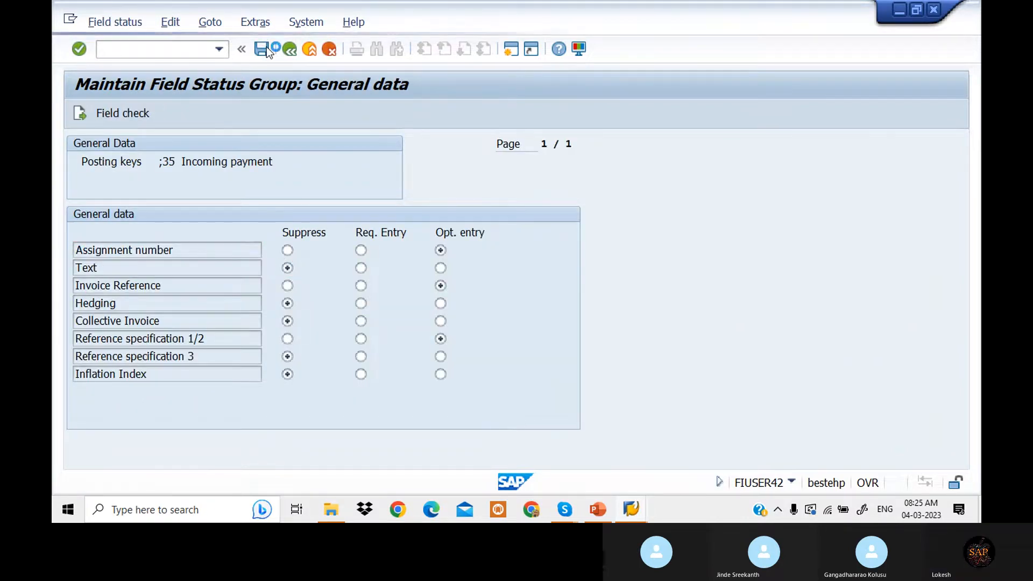
{"action": "left_click", "coordinate": [305, 293]}
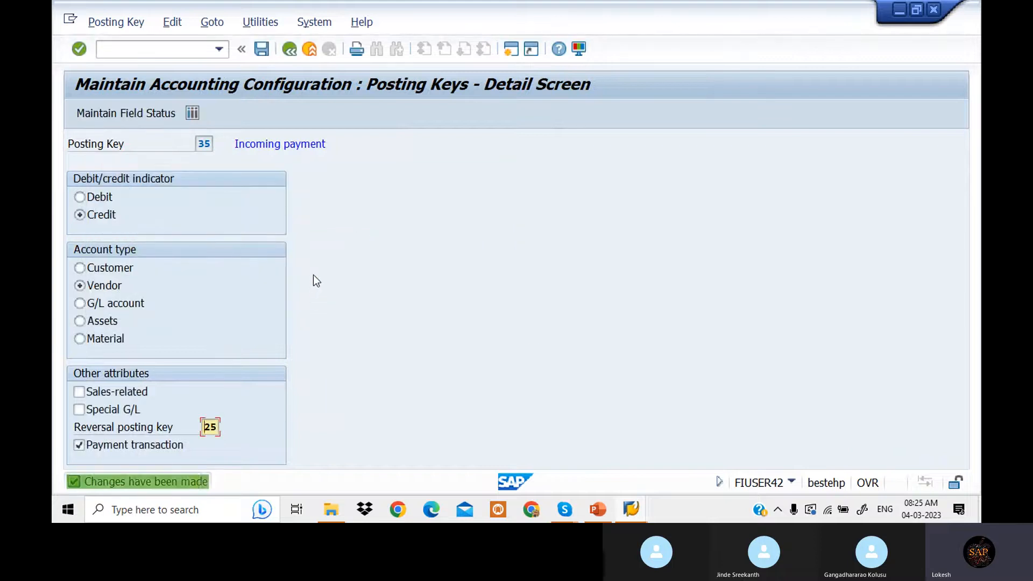
Leave the posting key configuration, close the error help and cancel the outgoing payment's incorrect automatic postings.
{"action": "left_click", "coordinate": [291, 53]}
{"action": "left_click", "coordinate": [291, 54]}
{"action": "left_click", "coordinate": [291, 52]}
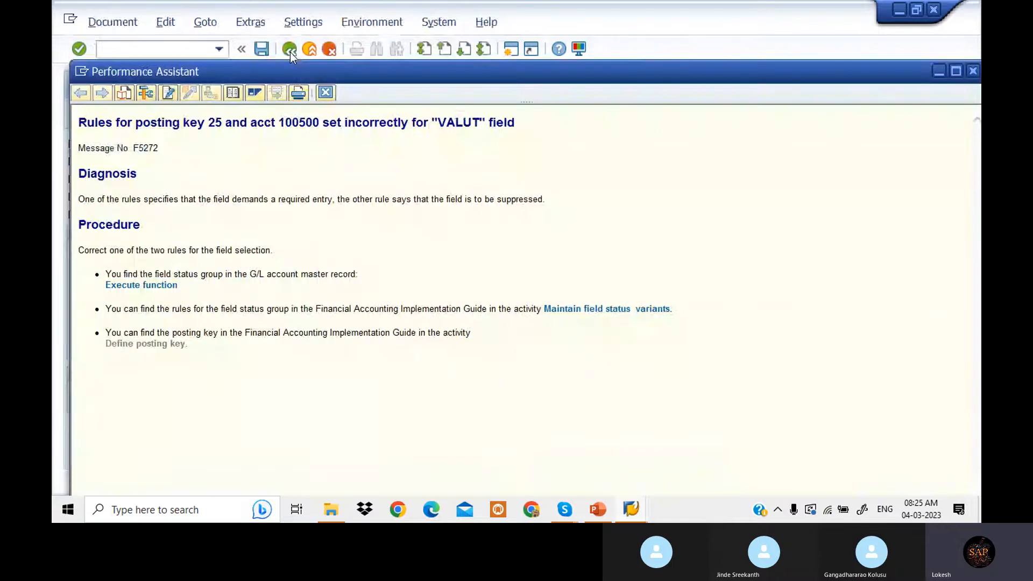
{"action": "left_click_drag", "start_coordinate": [780, 74], "coordinate": [707, 79]}
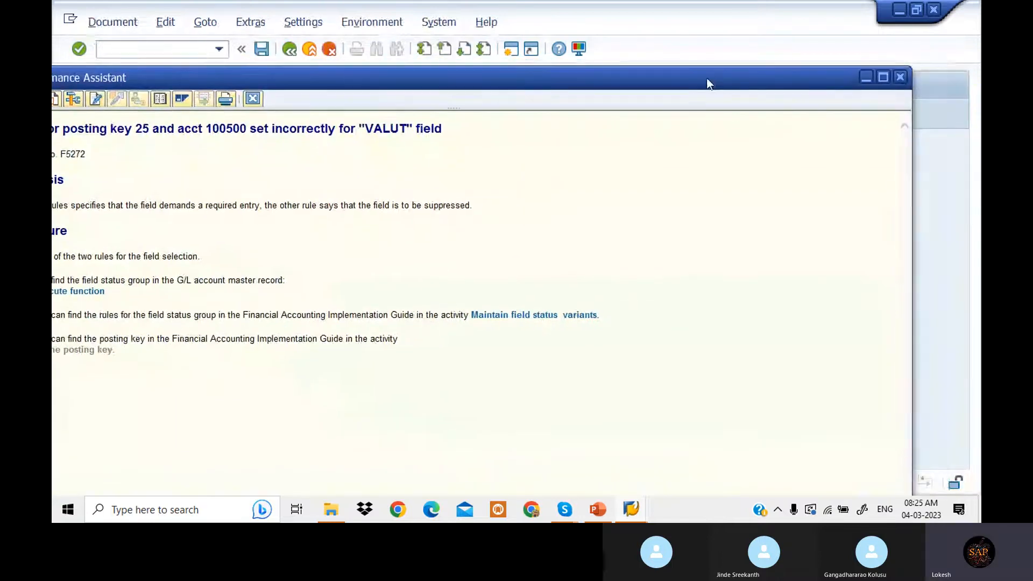
{"action": "left_click", "coordinate": [907, 76]}
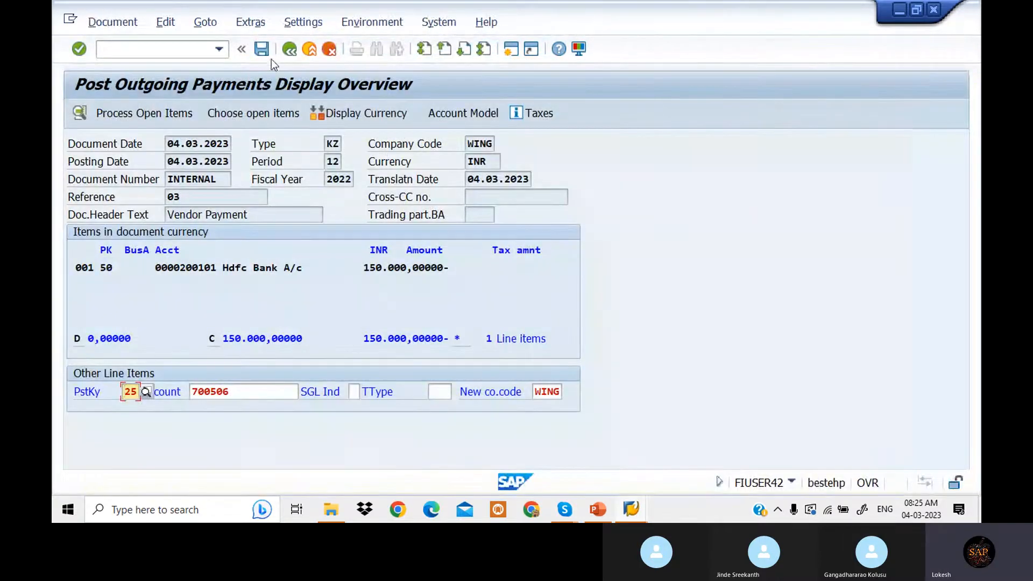
{"action": "left_click", "coordinate": [286, 50]}
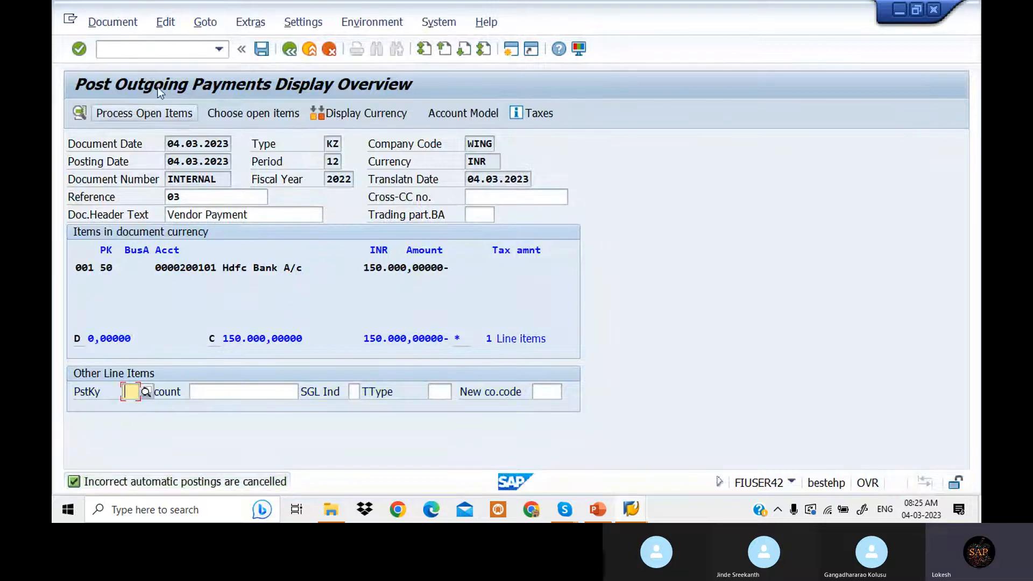
Start a new F-53 outgoing payment with document date 04.03.2023, reference 03 and header text Vendor Payment.
{"action": "left_click", "coordinate": [175, 52]}
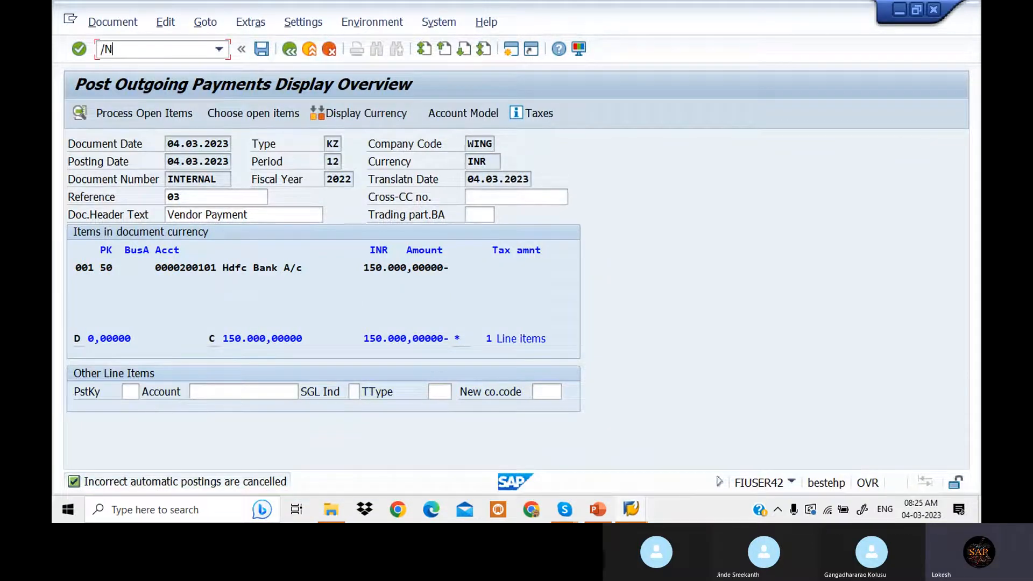
{"action": "type", "text": "/NF-53"}
{"action": "key", "text": "Return"}
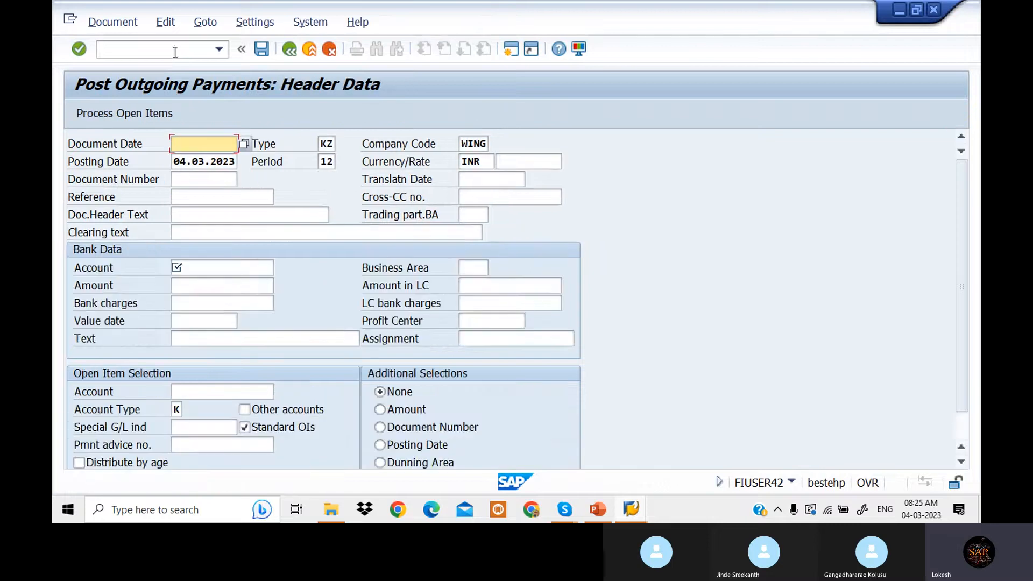
{"action": "left_click", "coordinate": [203, 144]}
{"action": "left_click", "coordinate": [228, 165]}
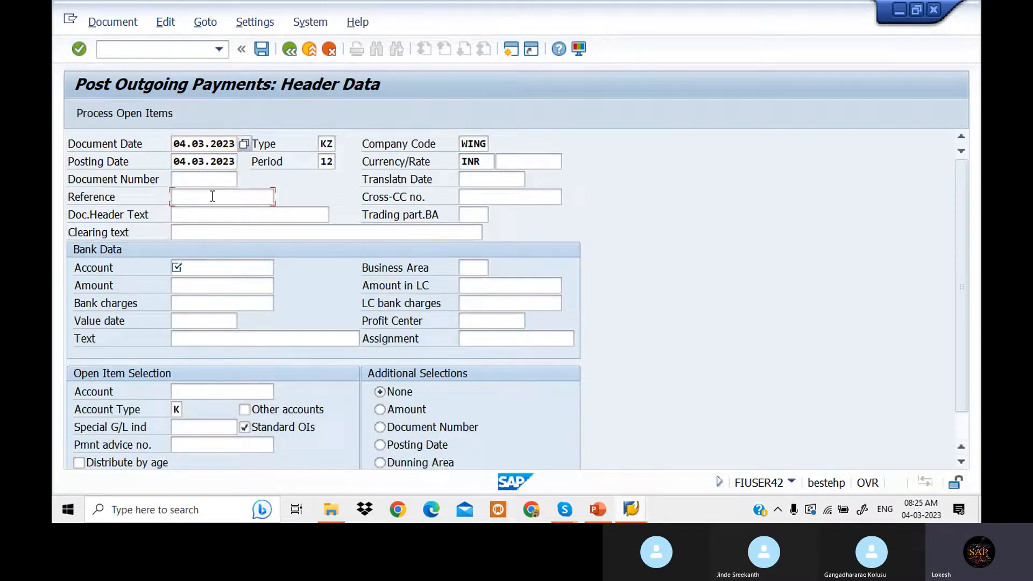
{"action": "left_click", "coordinate": [214, 197]}
{"action": "type", "text": "03"}
{"action": "left_click", "coordinate": [214, 215]}
{"action": "left_click", "coordinate": [214, 229]}
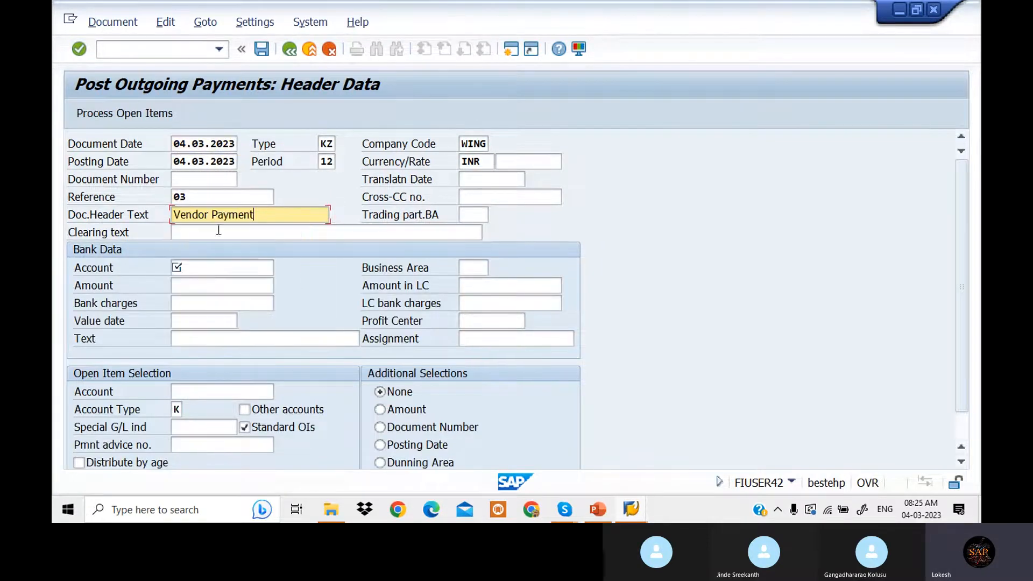
Fill in the bank data with the bank's G/L account number, amount 150000 and text VENDOR PAYMENT.
{"action": "left_click", "coordinate": [215, 268]}
{"action": "left_click", "coordinate": [212, 282]}
{"action": "left_click", "coordinate": [212, 284]}
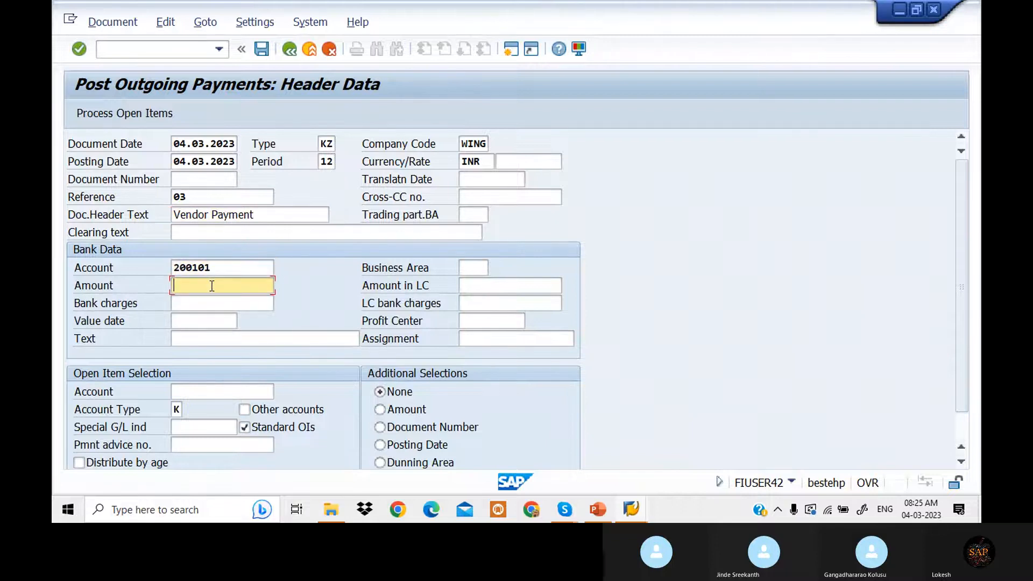
{"action": "left_click", "coordinate": [211, 301]}
{"action": "left_click", "coordinate": [230, 338]}
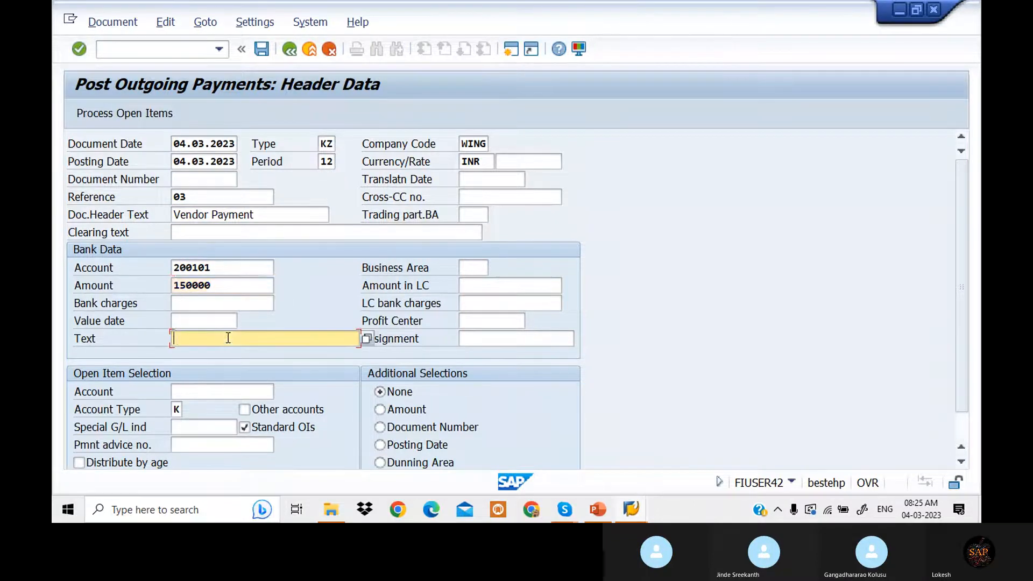
{"action": "left_click", "coordinate": [221, 139]}
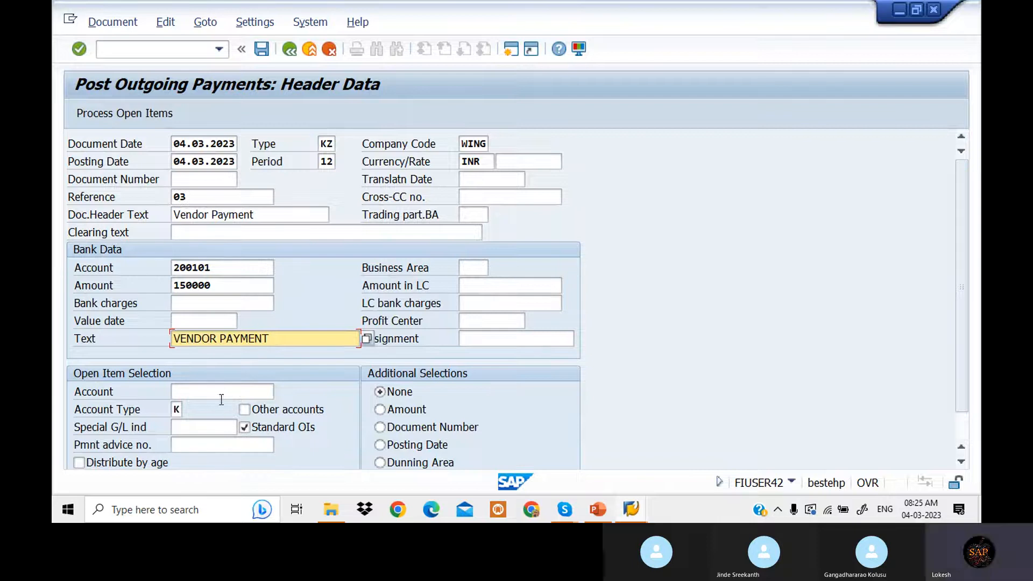
Load the open items for the vendor's account number as partial payments and deactivate the 200.000 item.
{"action": "left_click", "coordinate": [222, 391]}
{"action": "left_click", "coordinate": [221, 233]}
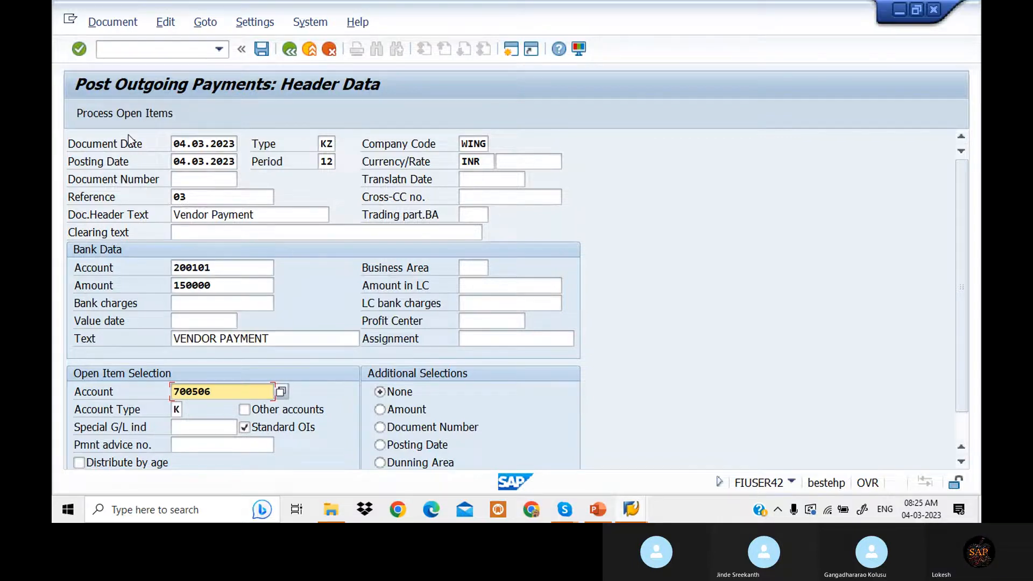
{"action": "left_click", "coordinate": [140, 111]}
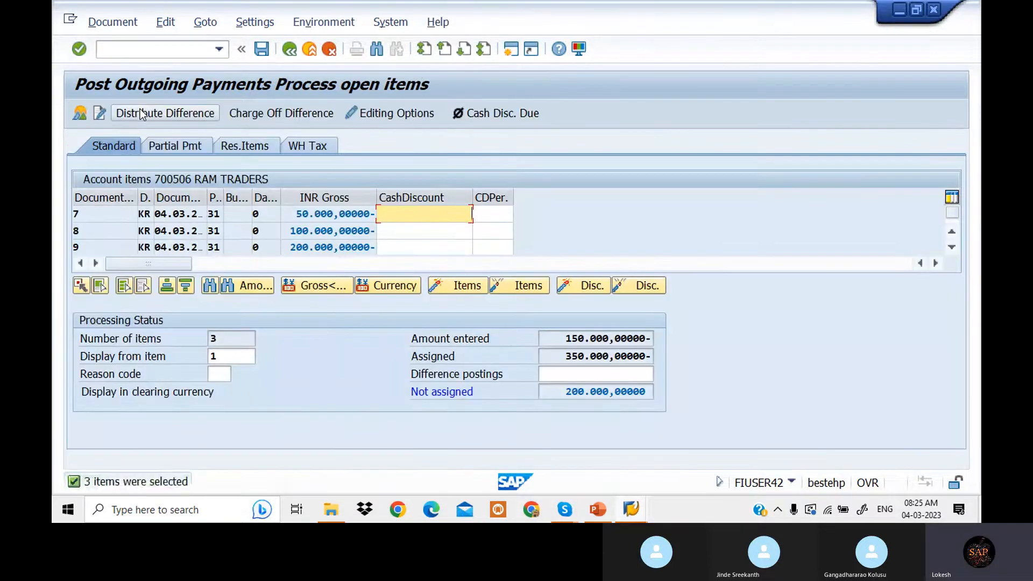
{"action": "left_click", "coordinate": [167, 147]}
{"action": "double_click", "coordinate": [357, 247]}
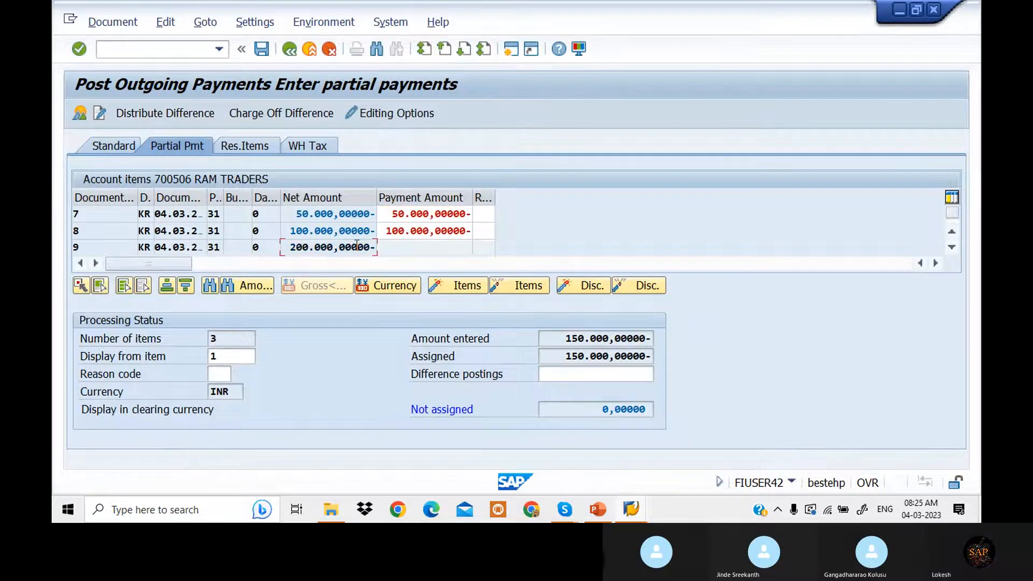
Try to post the vendor payment and open the detailed help for the resulting error message.
{"action": "left_click", "coordinate": [269, 52]}
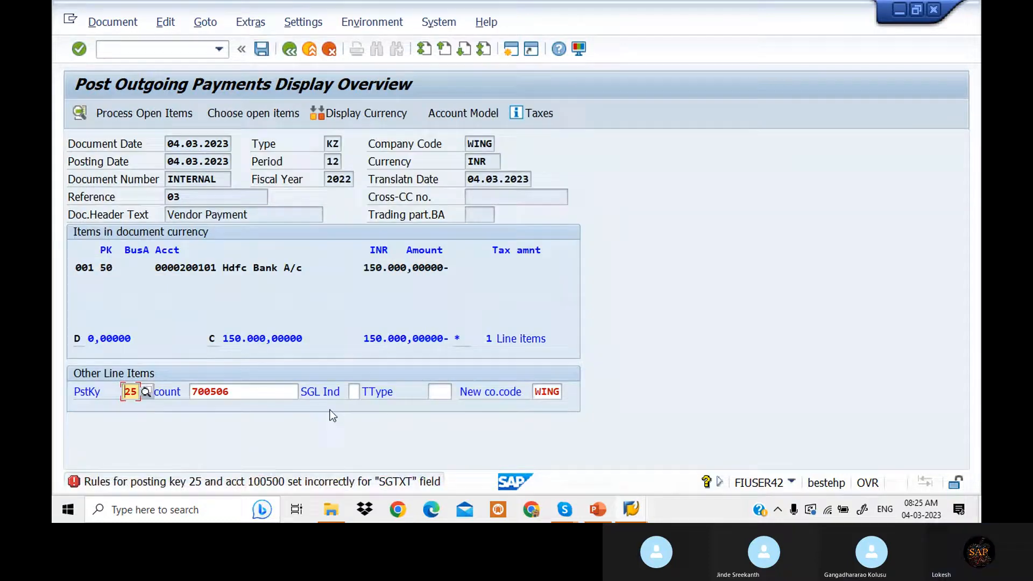
{"action": "key", "text": "Return"}
{"action": "double_click", "coordinate": [243, 483]}
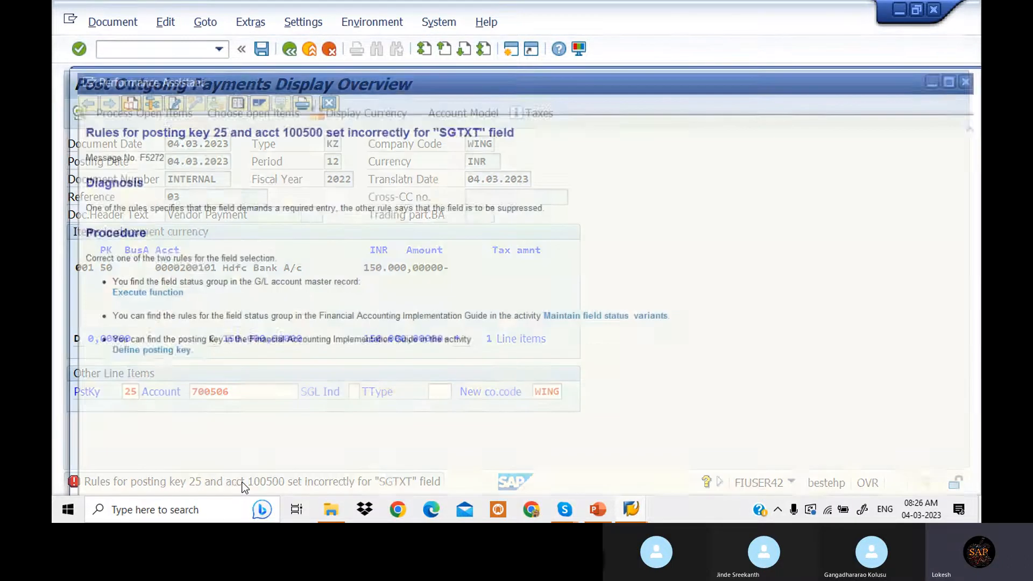
Open the Define Field Status Variants configuration and display the field status groups of variant WIN1.
{"action": "left_click", "coordinate": [159, 357]}
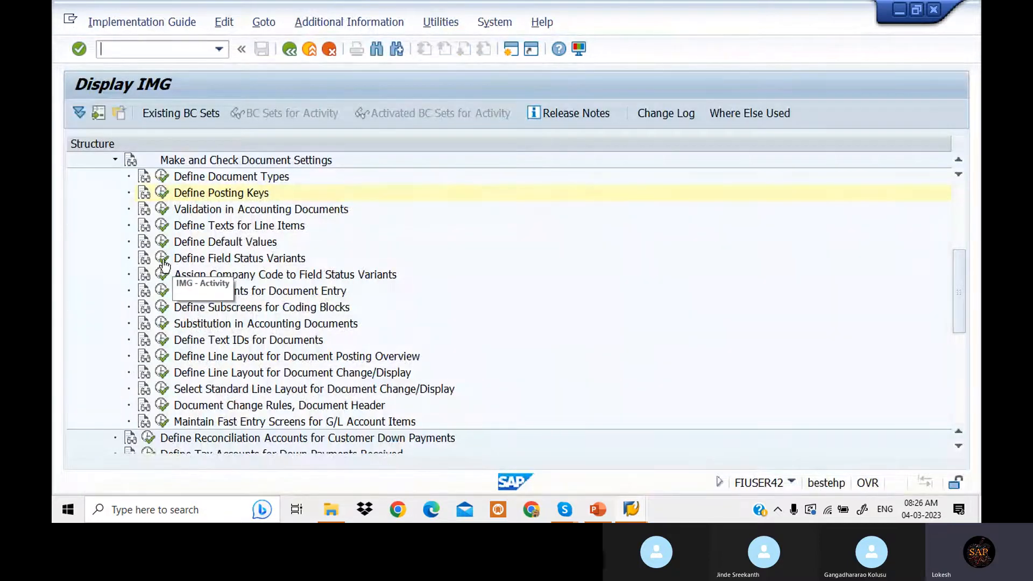
{"action": "left_click", "coordinate": [163, 262]}
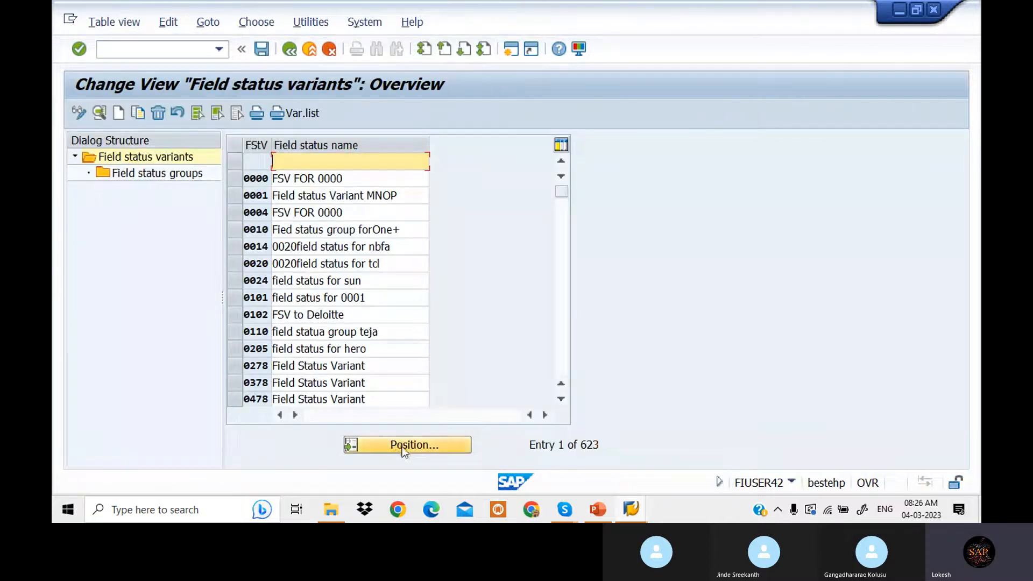
{"action": "left_click", "coordinate": [404, 446]}
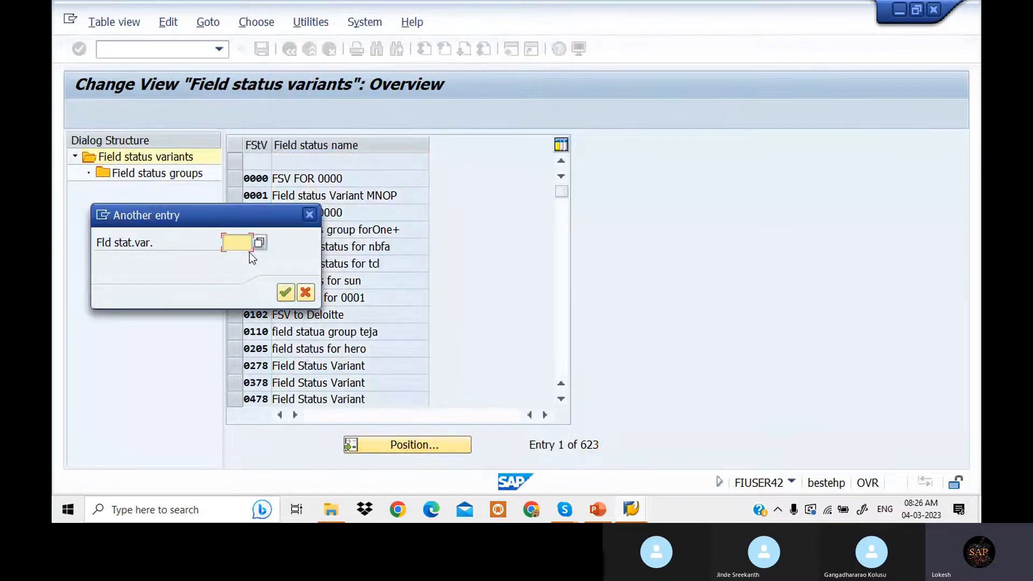
{"action": "left_click", "coordinate": [241, 255]}
{"action": "left_click", "coordinate": [288, 299]}
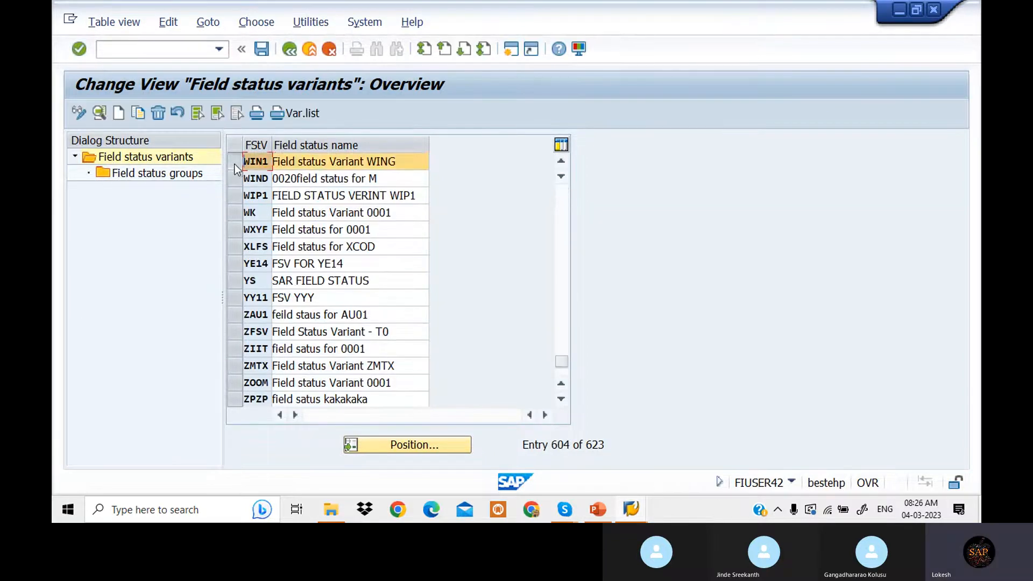
{"action": "double_click", "coordinate": [183, 175]}
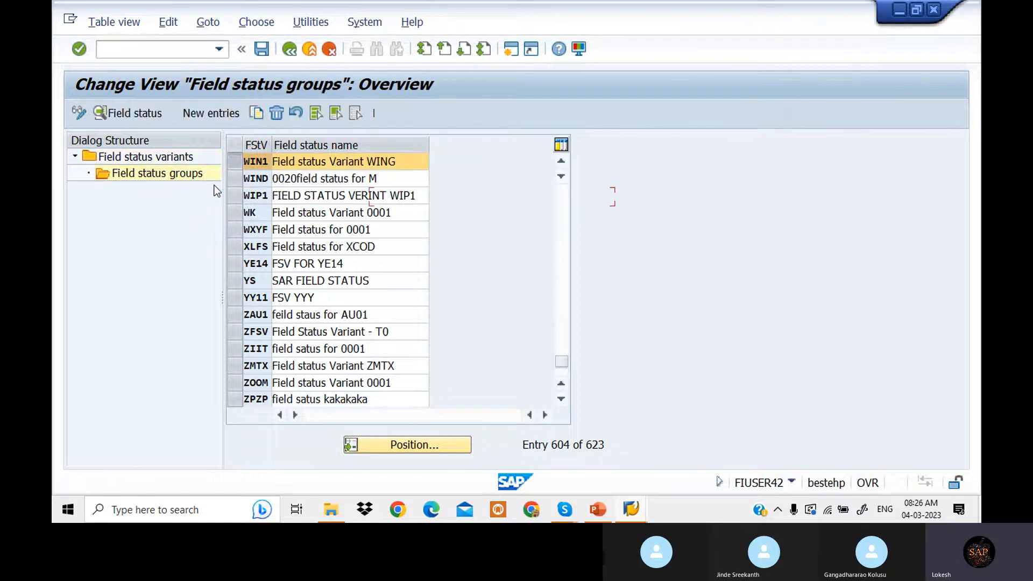
Set the Text field to Suppress in the general data of group G067 Reconciliation accounts and save the change.
{"action": "left_click", "coordinate": [619, 319]}
{"action": "left_click", "coordinate": [618, 319]}
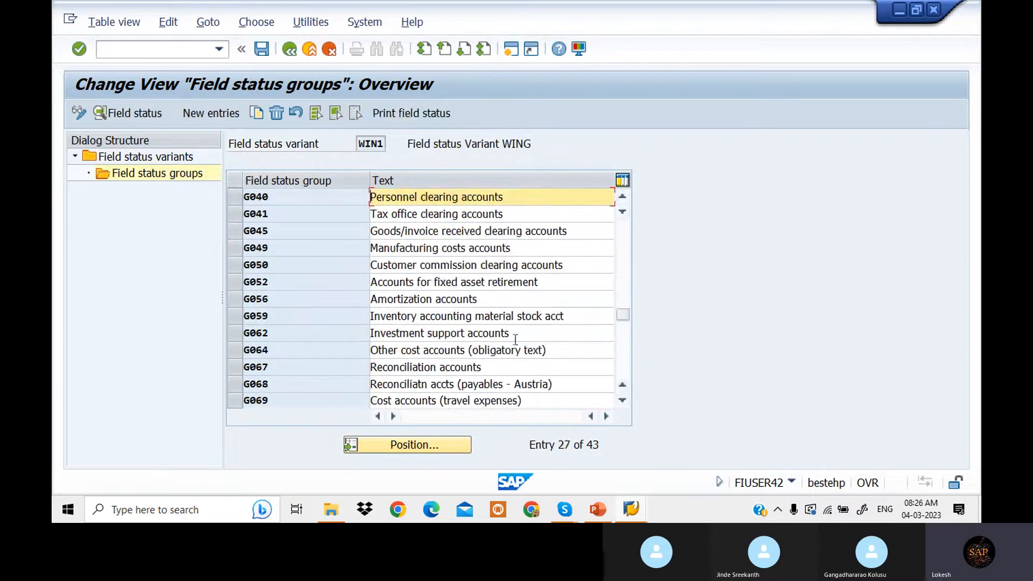
{"action": "double_click", "coordinate": [473, 370]}
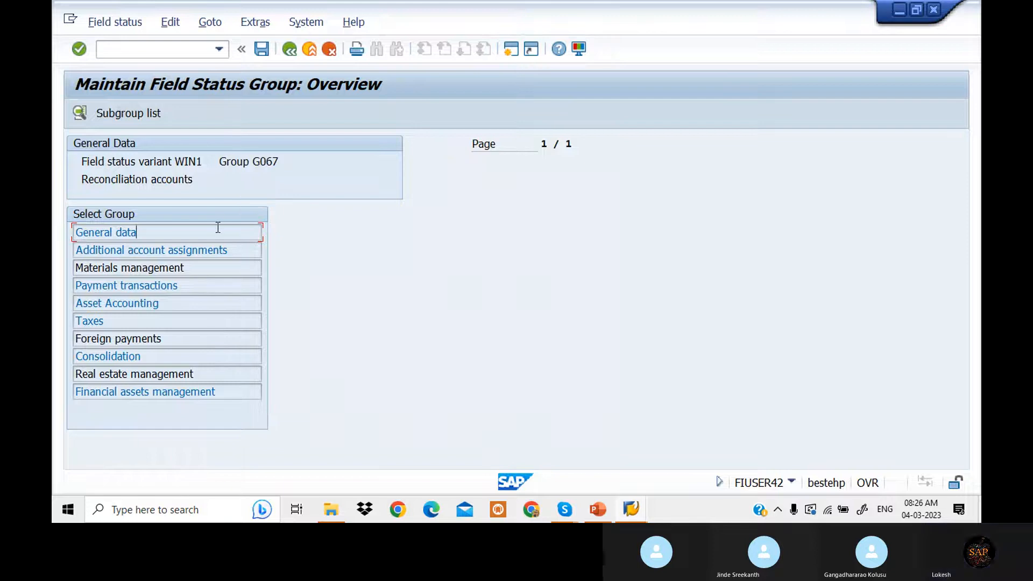
{"action": "double_click", "coordinate": [217, 227]}
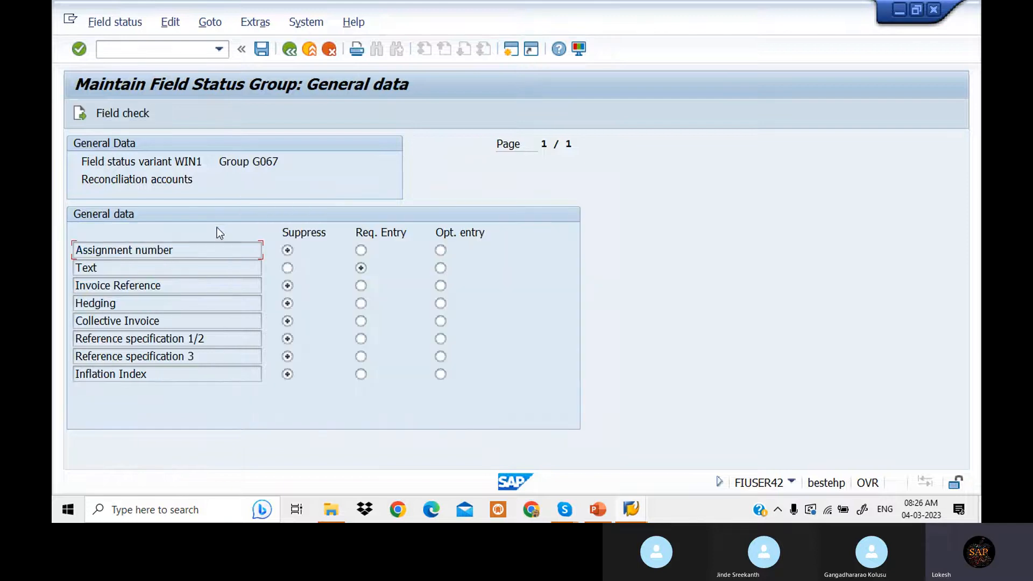
{"action": "left_click", "coordinate": [289, 269]}
{"action": "left_click", "coordinate": [262, 49]}
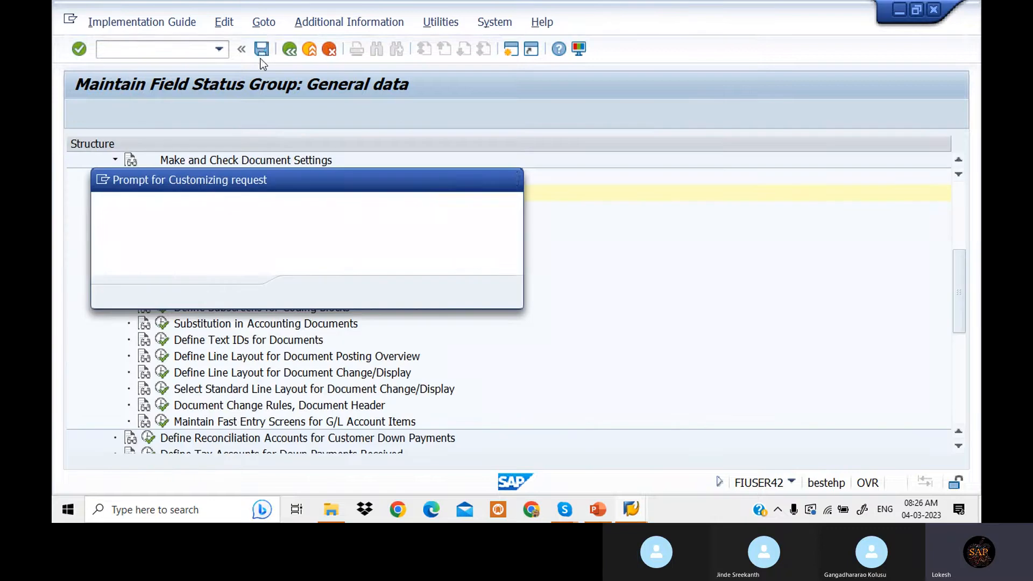
{"action": "left_click", "coordinate": [307, 293]}
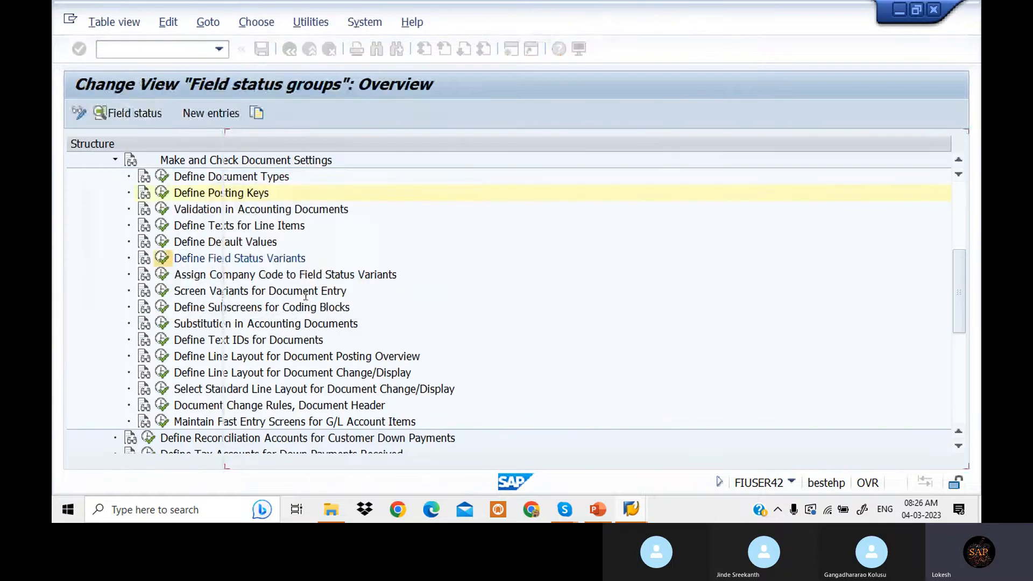
Close the error help and leave the field status configuration to return to the outgoing payment overview.
{"action": "key", "text": "alt+Tab"}
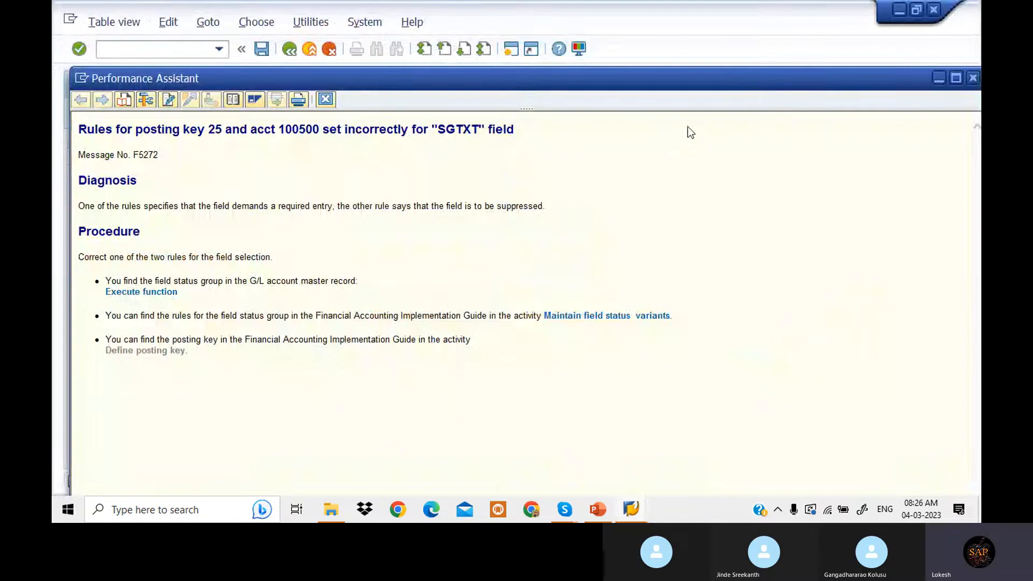
{"action": "left_click_drag", "start_coordinate": [881, 79], "coordinate": [824, 81]}
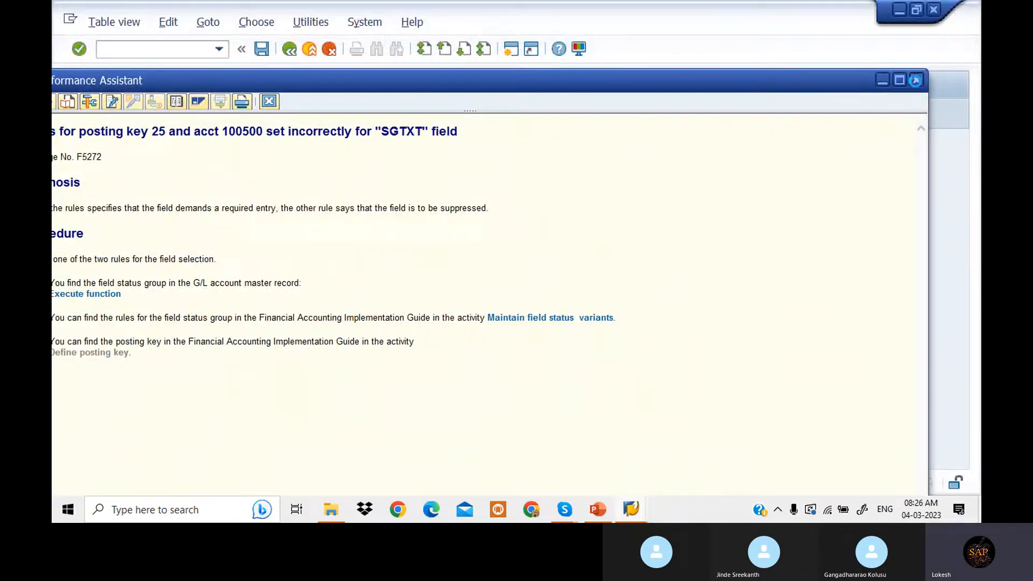
{"action": "left_click", "coordinate": [917, 80]}
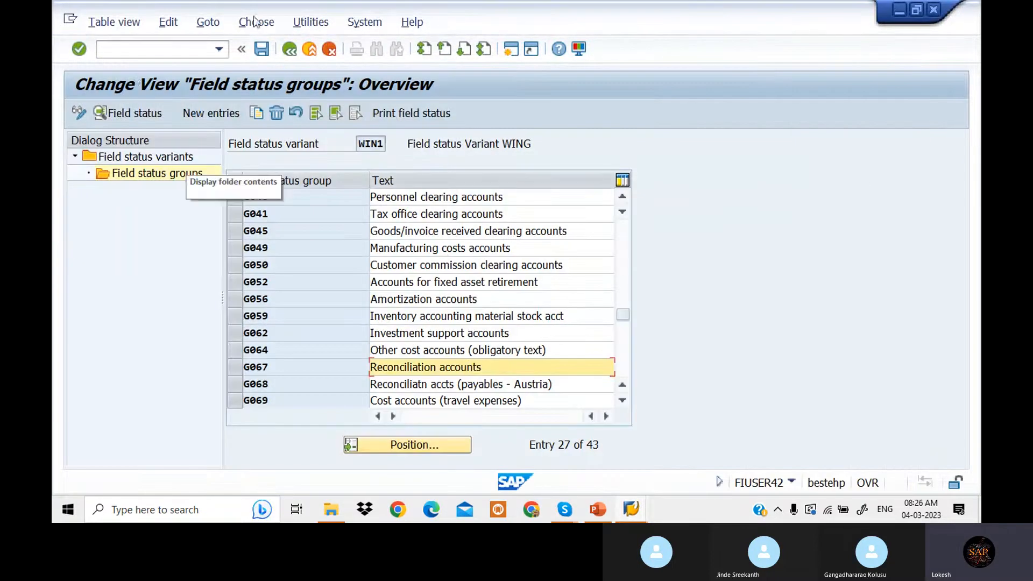
{"action": "left_click", "coordinate": [289, 53]}
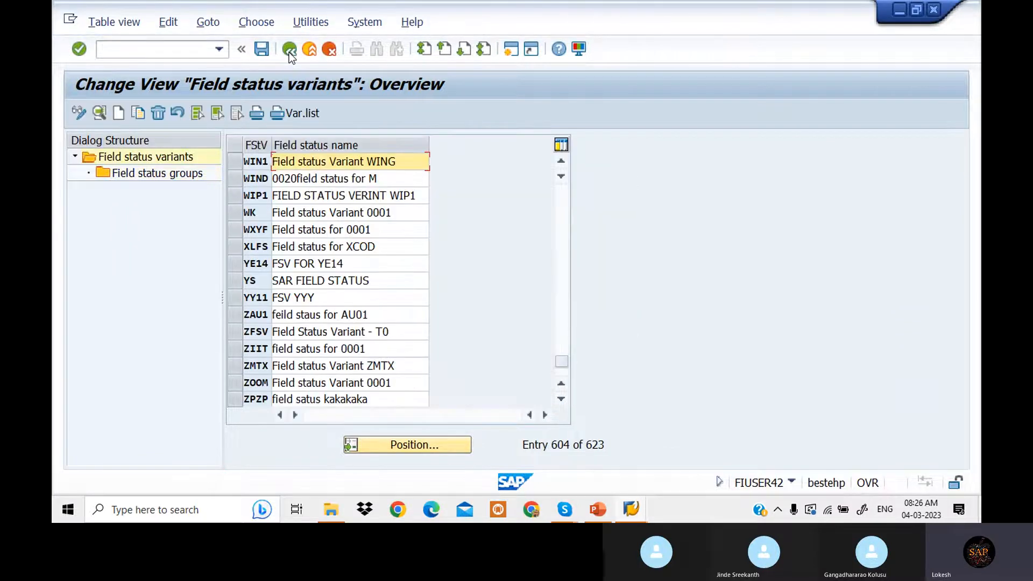
{"action": "left_click", "coordinate": [289, 53]}
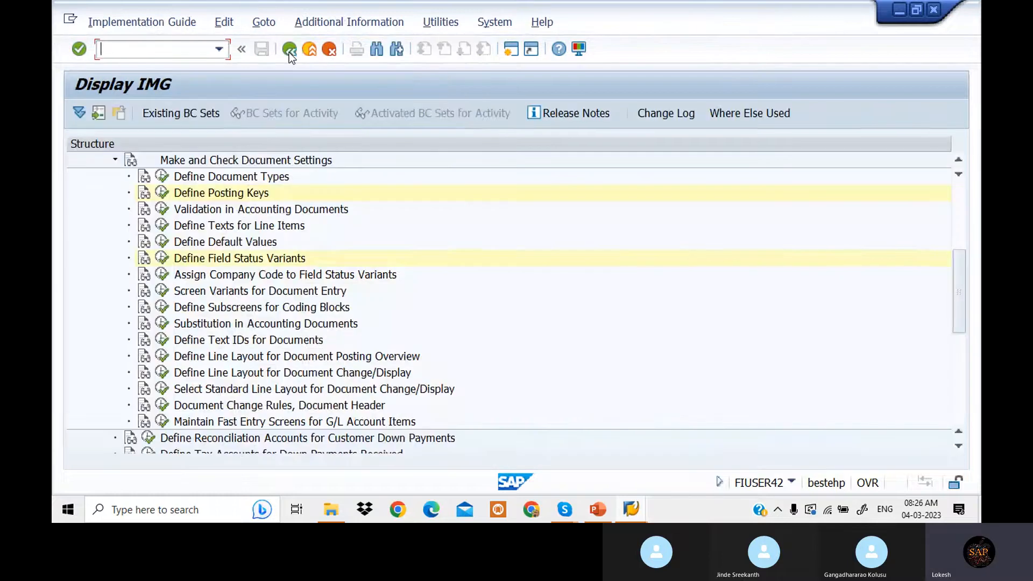
{"action": "left_click", "coordinate": [289, 52]}
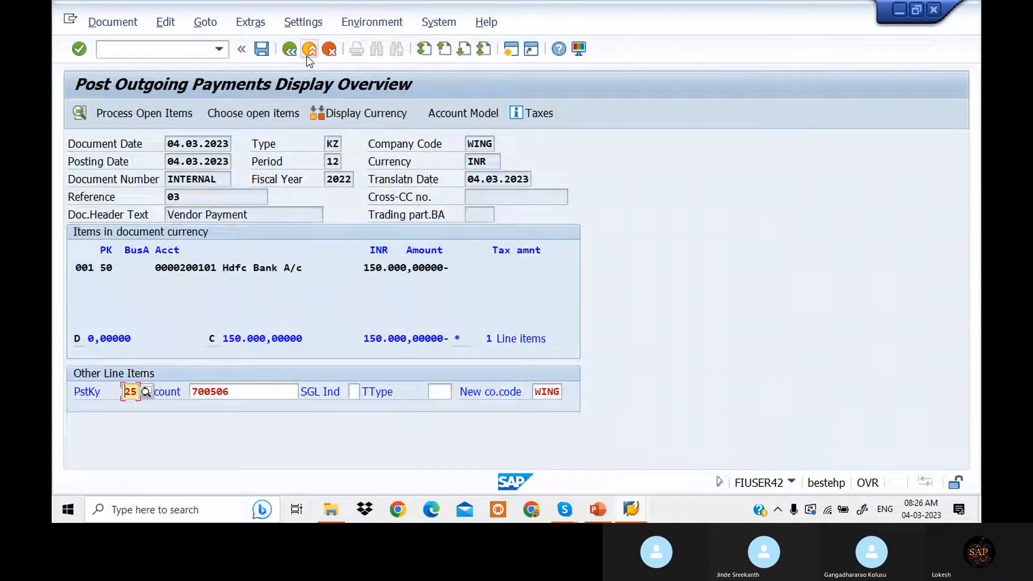
Restart F-53 and fill in the header with document date 04.03.2023, reference 03 and header text Vendor Payment.
{"action": "left_click", "coordinate": [173, 51]}
{"action": "type", "text": "/n"}
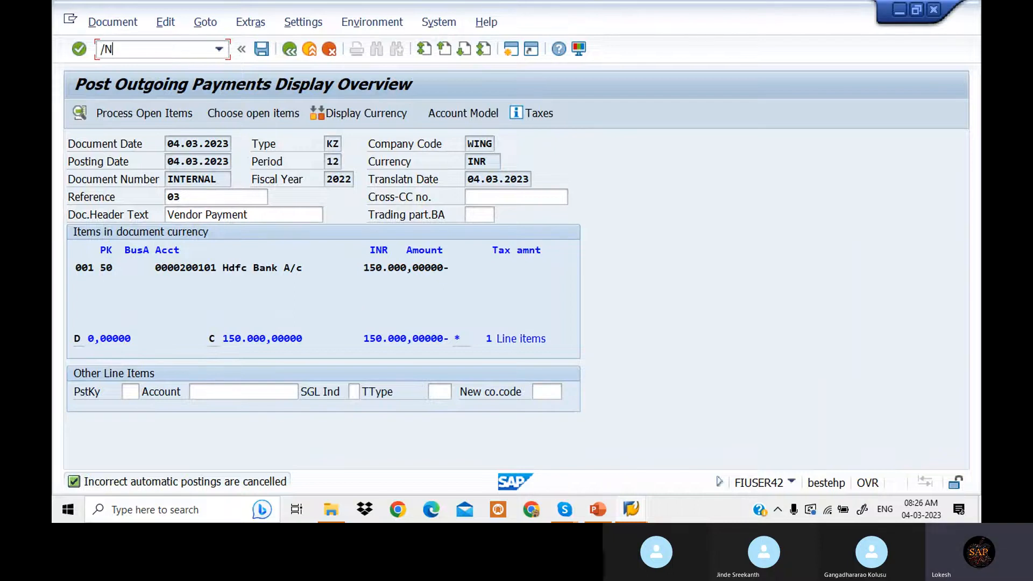
{"action": "key", "text": "Return"}
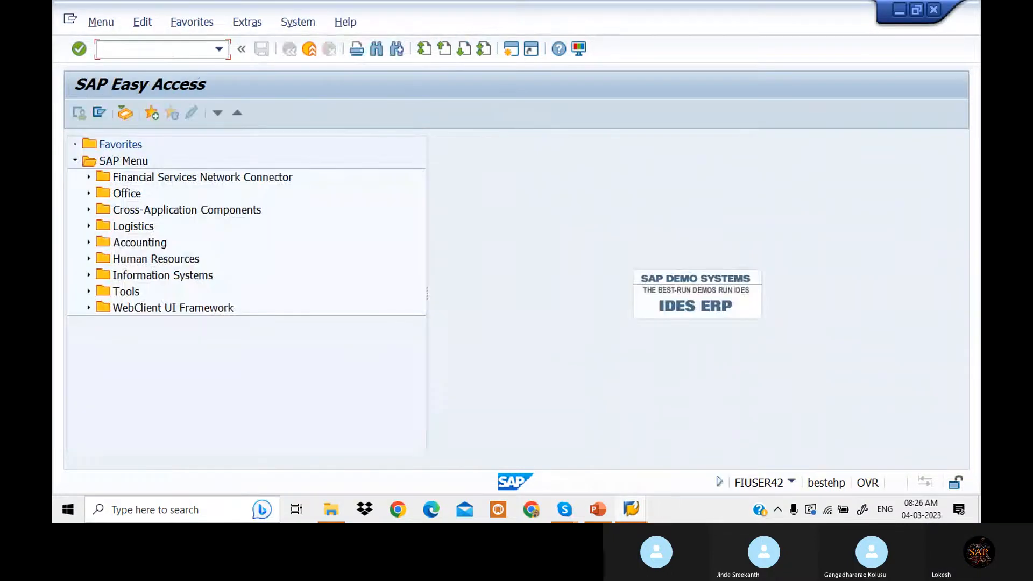
{"action": "type", "text": "F-53"}
{"action": "key", "text": "Return"}
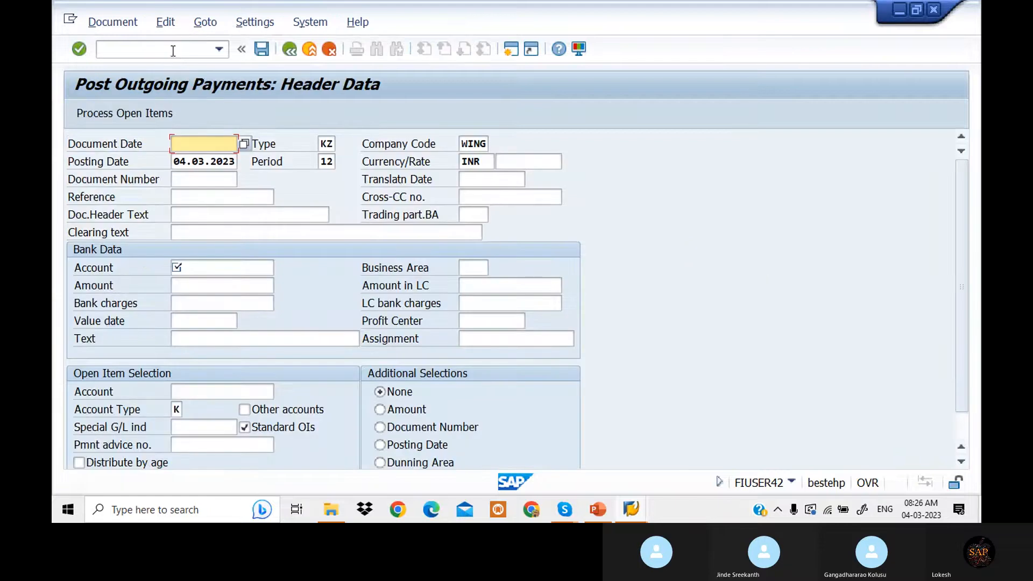
{"action": "left_click", "coordinate": [205, 143]}
{"action": "left_click", "coordinate": [208, 159]}
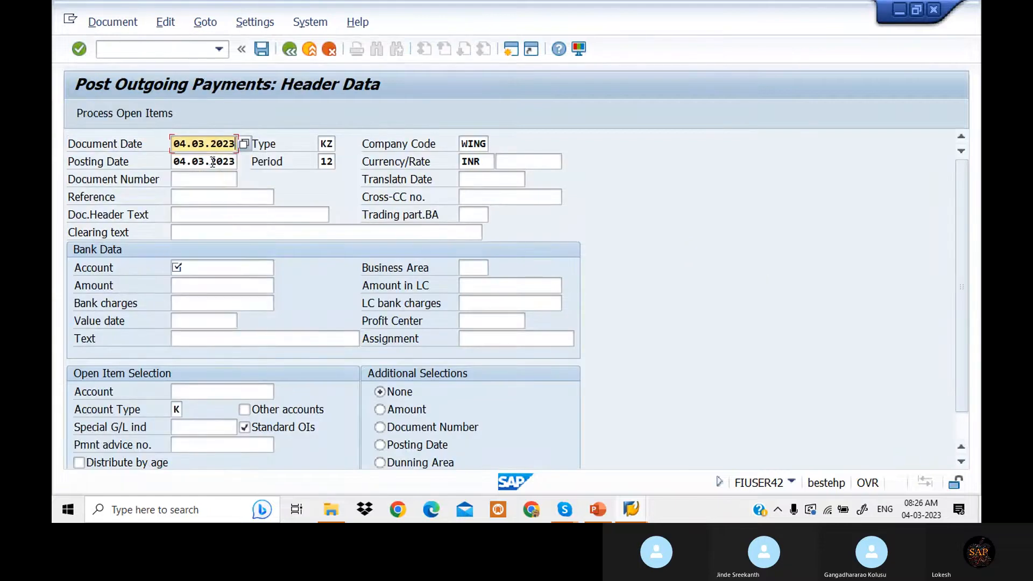
{"action": "left_click", "coordinate": [215, 196]}
{"action": "left_click", "coordinate": [221, 216]}
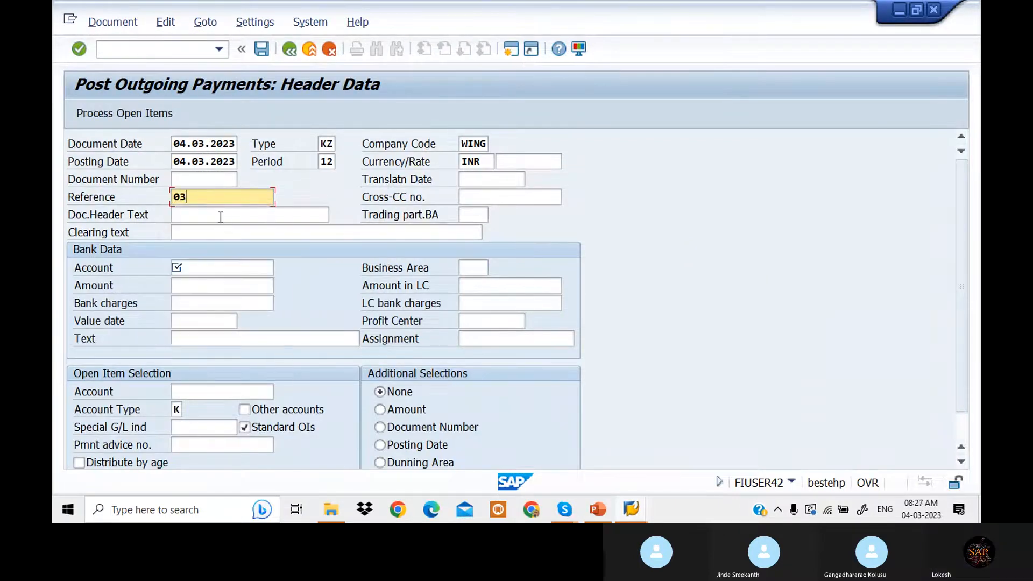
{"action": "left_click", "coordinate": [221, 230]}
{"action": "left_click", "coordinate": [222, 209]}
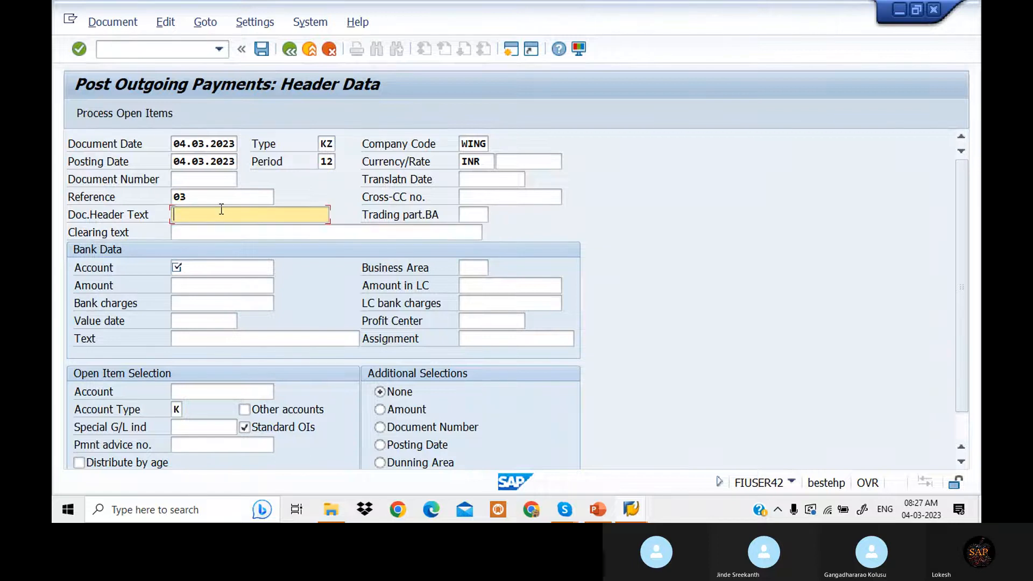
{"action": "left_click", "coordinate": [219, 228]}
Enter the bank's G/L account number, amount 150000 and text VENDOR PAYMENT in the bank data.
{"action": "left_click", "coordinate": [209, 271]}
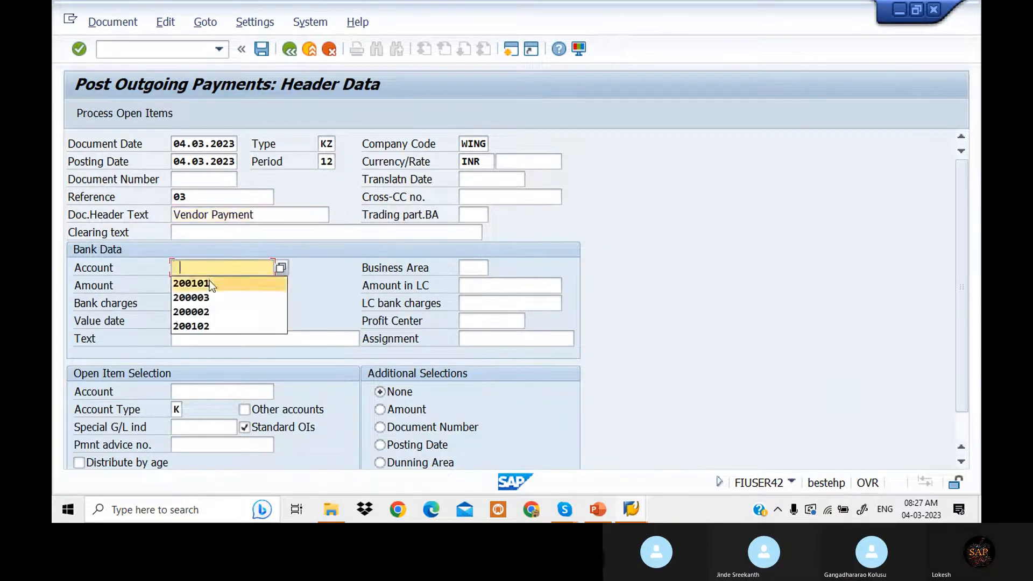
{"action": "left_click", "coordinate": [209, 281]}
{"action": "left_click", "coordinate": [216, 286]}
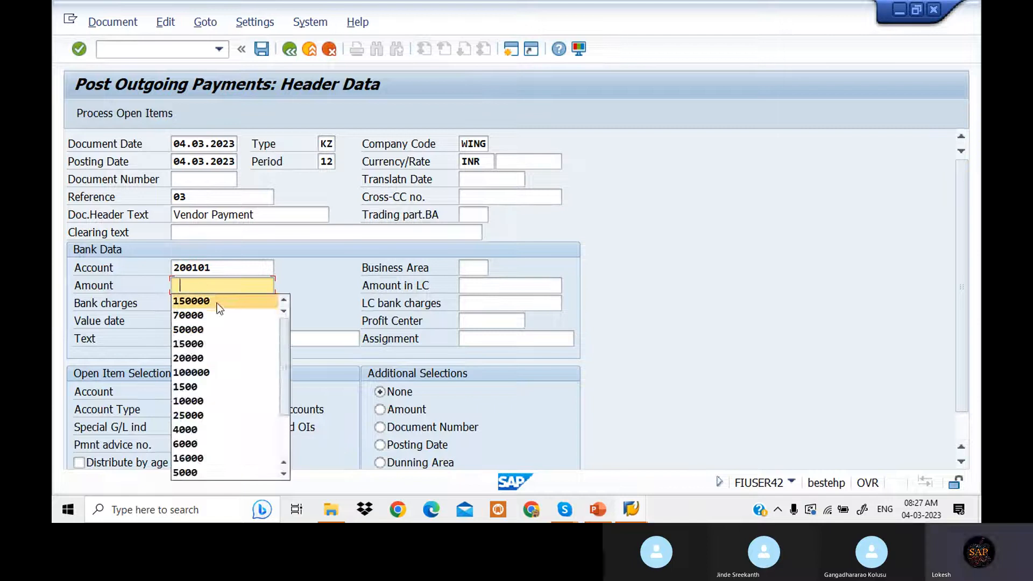
{"action": "left_click", "coordinate": [214, 295]}
{"action": "left_click", "coordinate": [224, 338]}
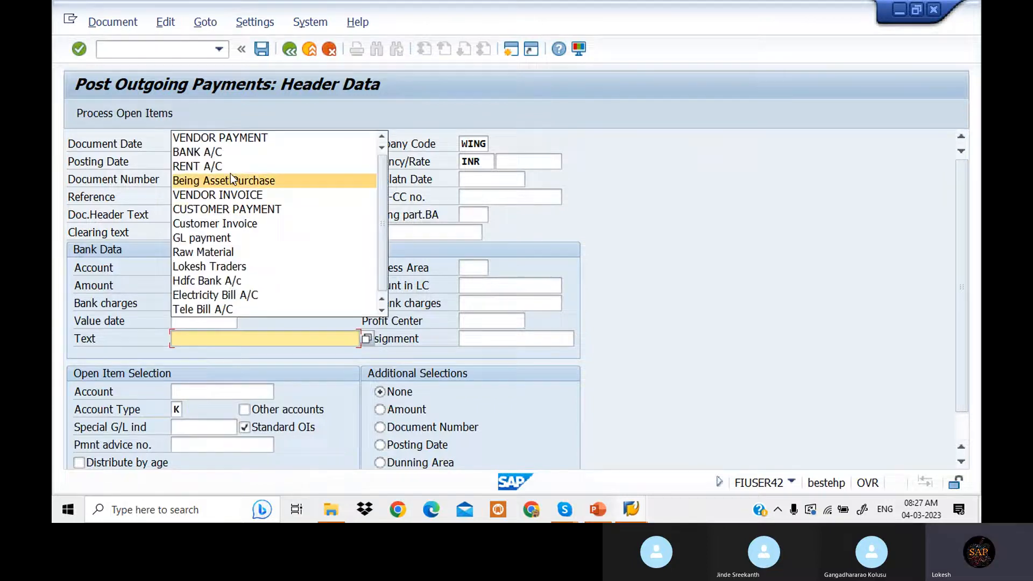
{"action": "left_click", "coordinate": [242, 138]}
Enter the vendor's account number, process its open items as partial payments and deactivate the 200.000 item.
{"action": "left_click", "coordinate": [245, 390]}
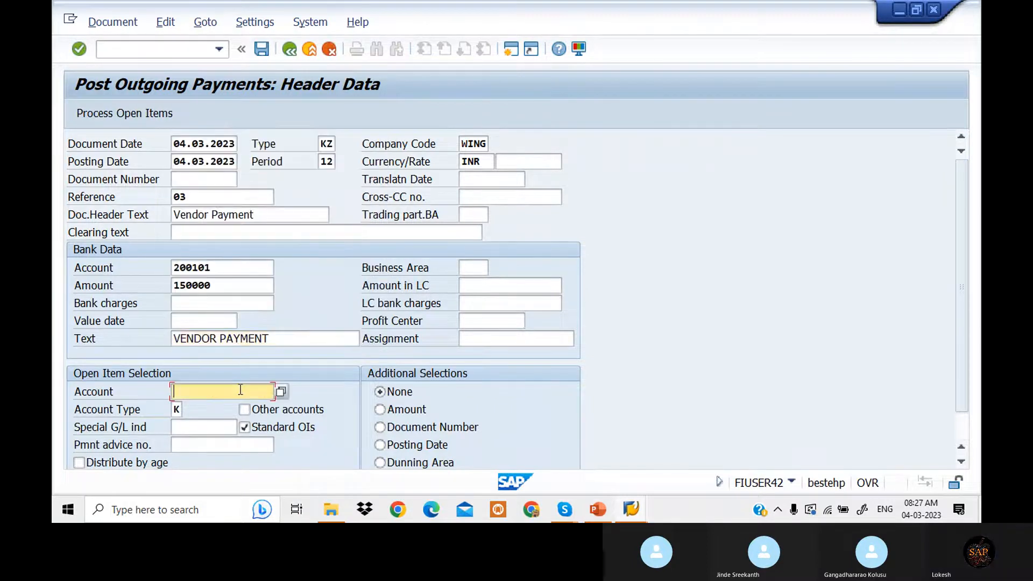
{"action": "left_click", "coordinate": [227, 237]}
{"action": "left_click", "coordinate": [126, 118]}
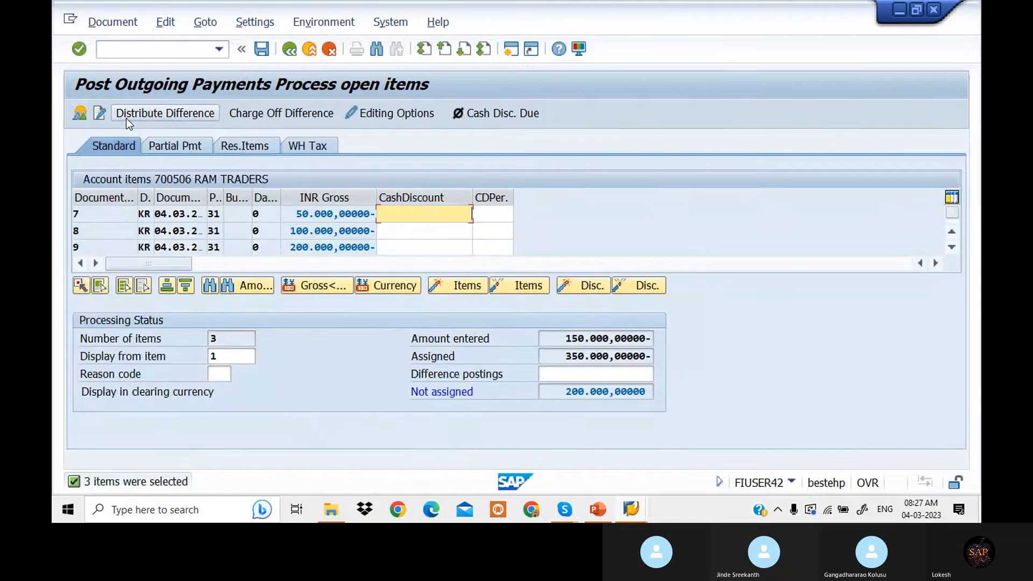
{"action": "left_click", "coordinate": [183, 147]}
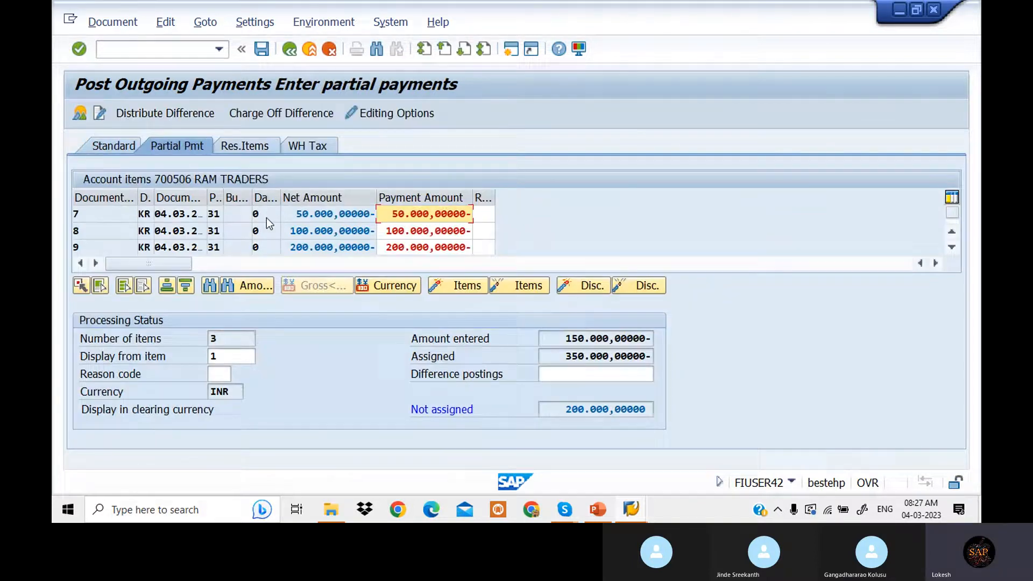
{"action": "double_click", "coordinate": [337, 247]}
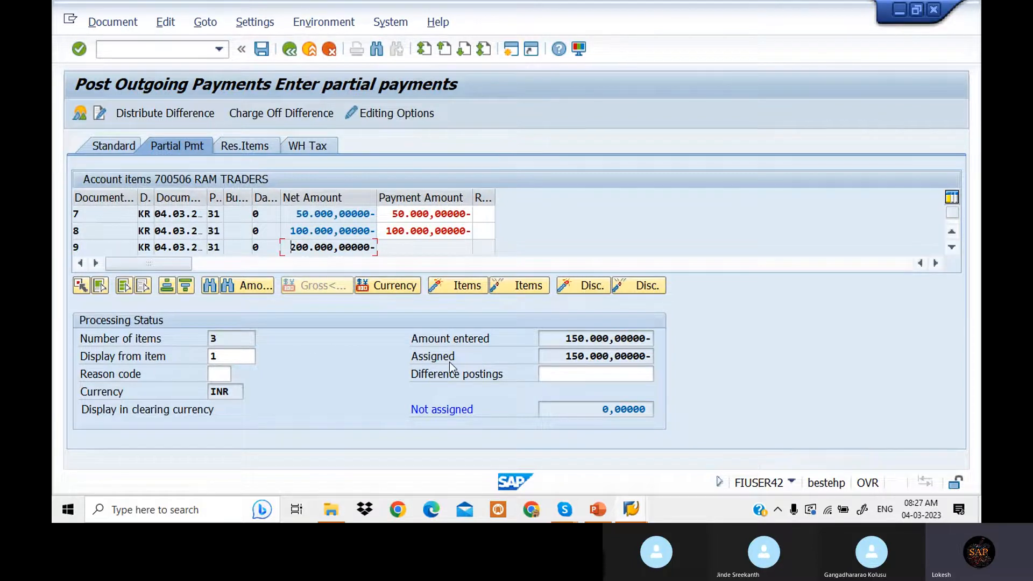
Try to post the outgoing payment again and open the detailed help for the error message.
{"action": "left_click", "coordinate": [262, 50]}
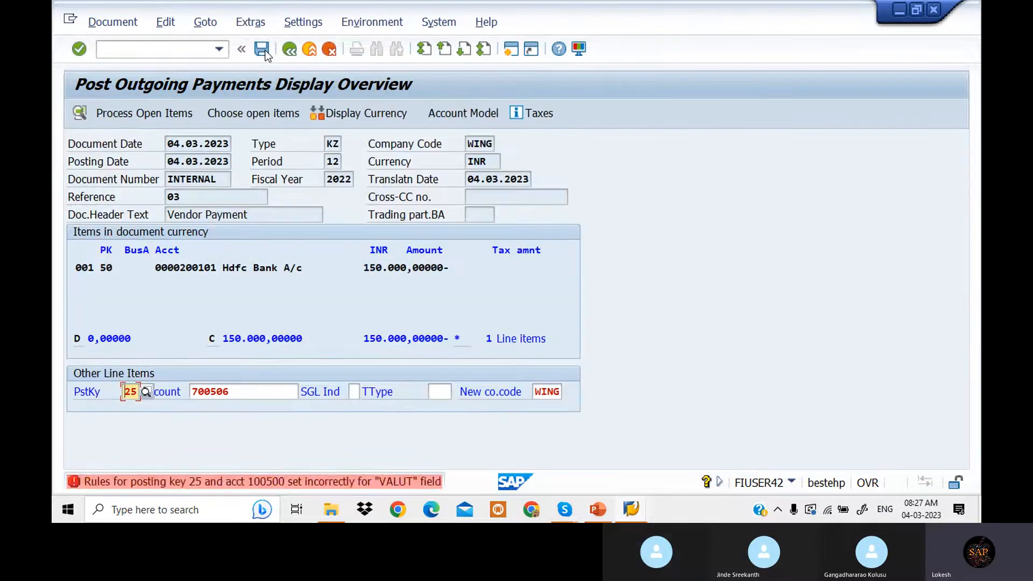
{"action": "double_click", "coordinate": [317, 483]}
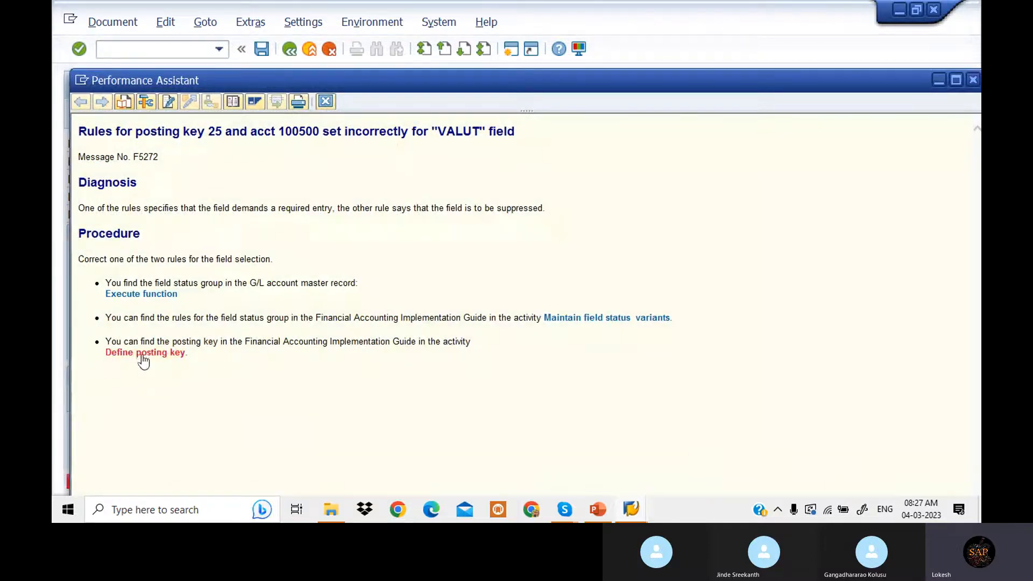
Go from the error help to the posting key definitions and open the field status of posting key 25, Outgoing payment.
{"action": "left_click", "coordinate": [144, 360]}
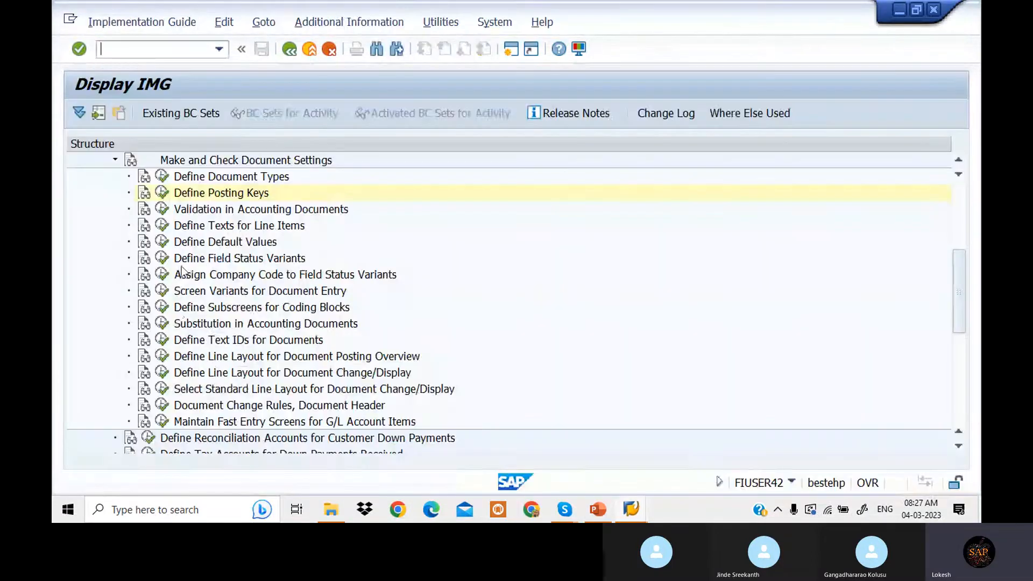
{"action": "left_click", "coordinate": [161, 194]}
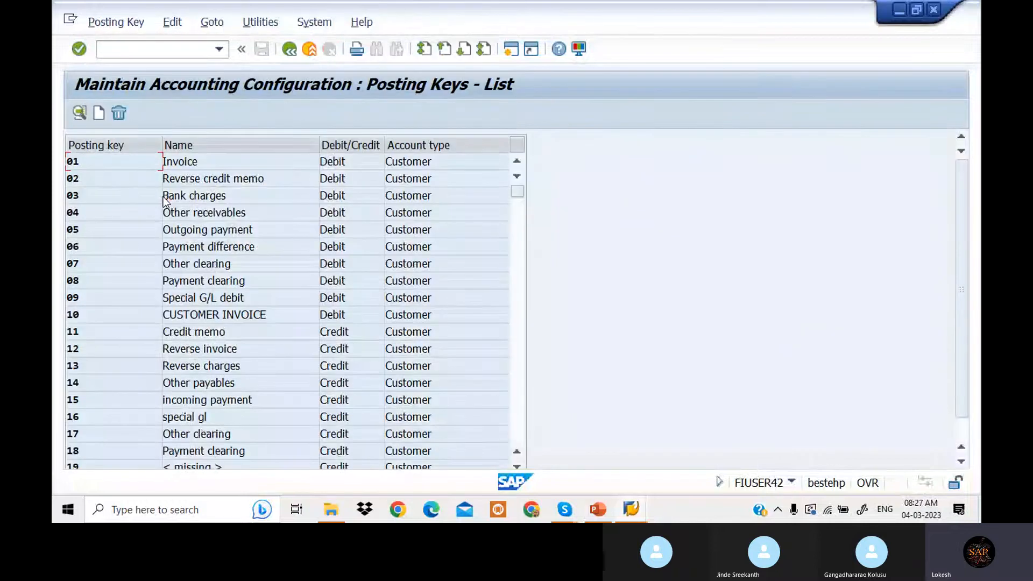
{"action": "scroll", "coordinate": [235, 411], "scroll_direction": "down", "scroll_amount": 1}
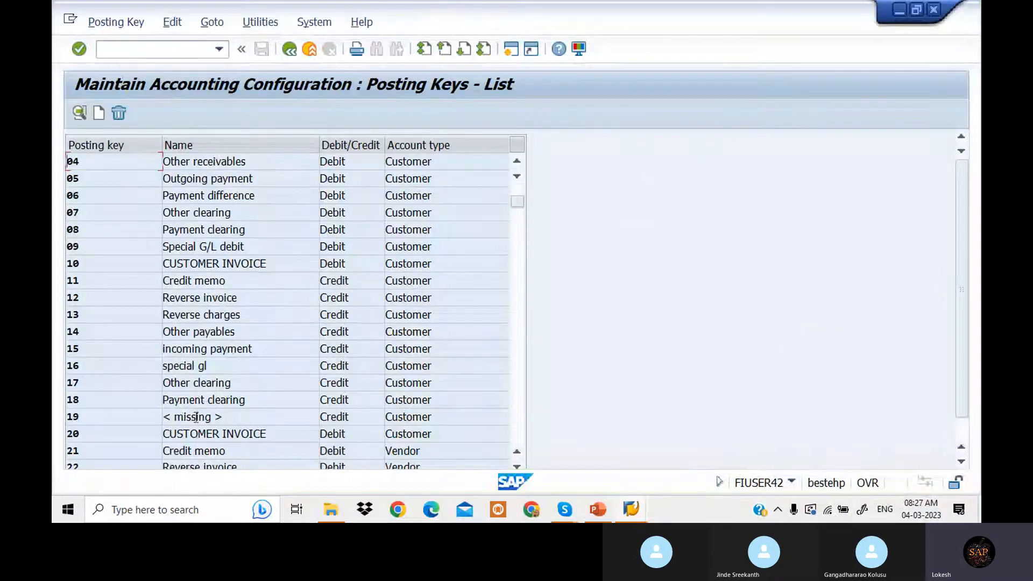
{"action": "scroll", "coordinate": [196, 417], "scroll_direction": "down", "scroll_amount": 2}
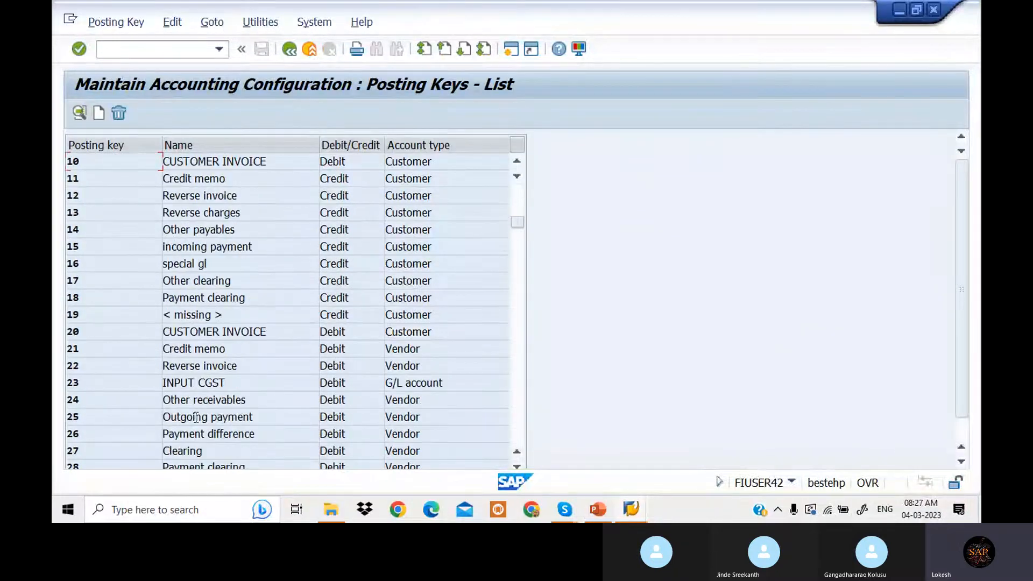
{"action": "double_click", "coordinate": [270, 415]}
{"action": "left_click", "coordinate": [162, 116]}
{"action": "left_click", "coordinate": [162, 116]}
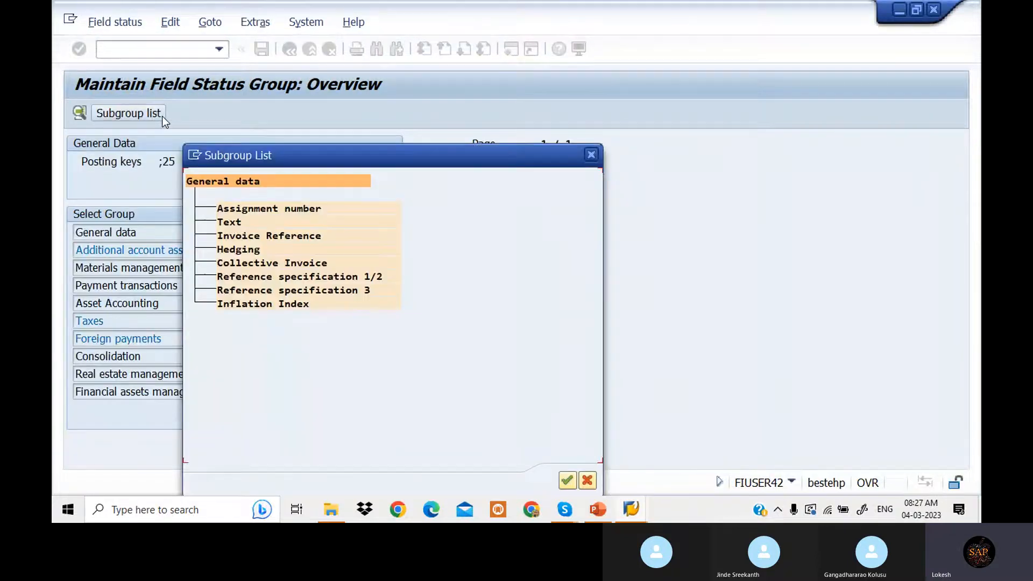
{"action": "left_click", "coordinate": [592, 155]}
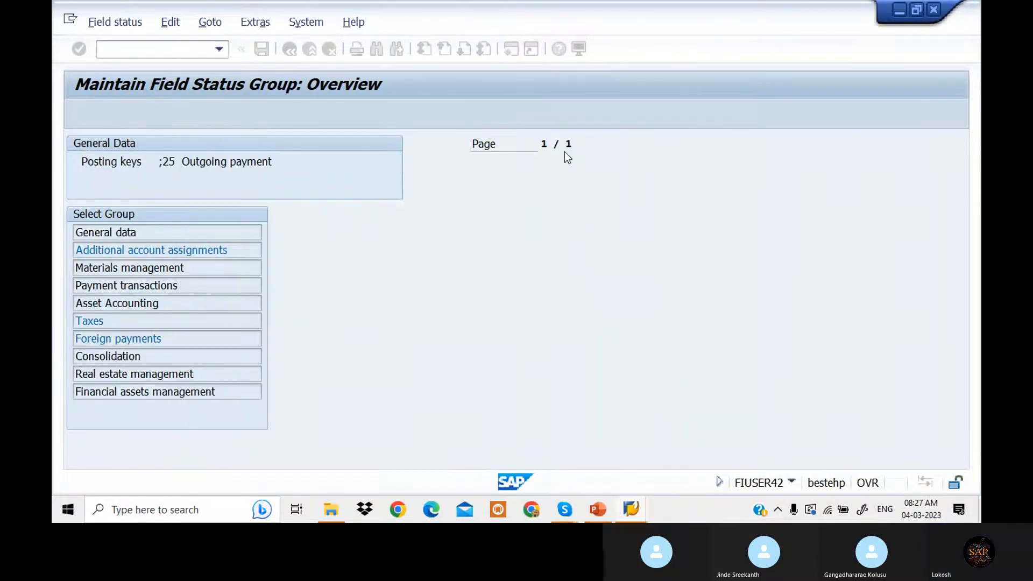
Make Value date a required entry in the Payment transactions group of posting key 25 and save.
{"action": "double_click", "coordinate": [244, 231]}
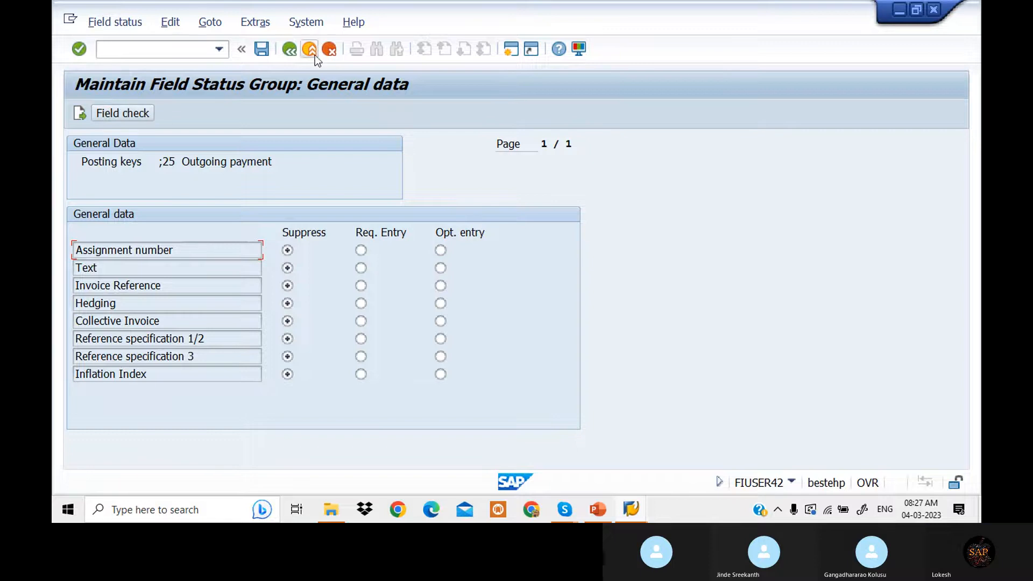
{"action": "left_click", "coordinate": [290, 53]}
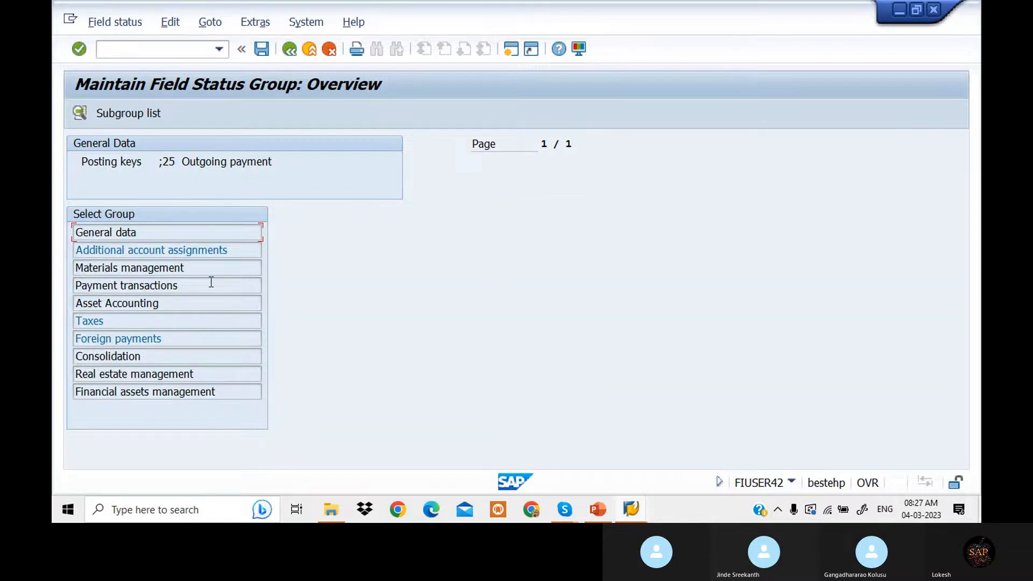
{"action": "double_click", "coordinate": [206, 286]}
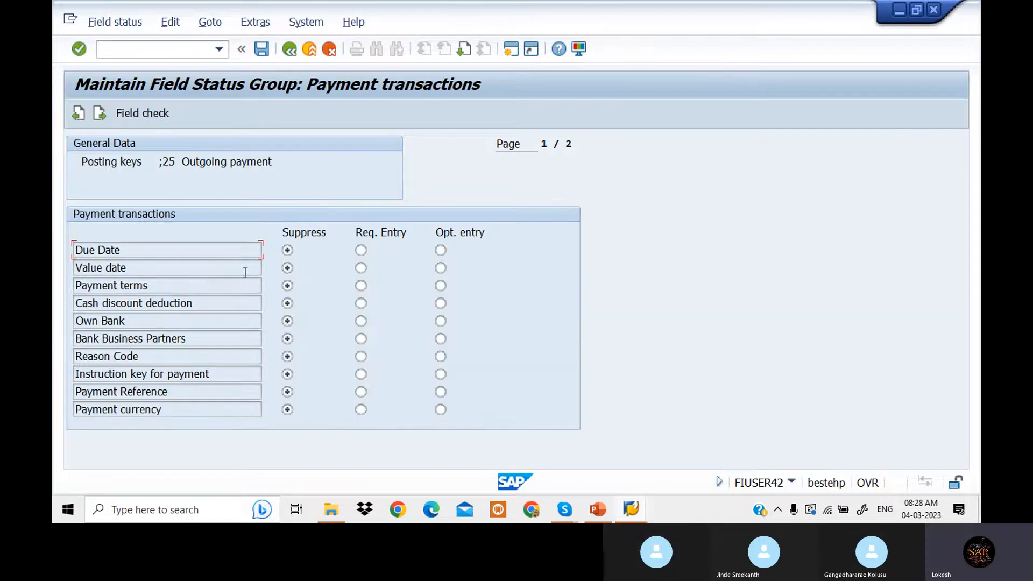
{"action": "left_click", "coordinate": [365, 268]}
{"action": "left_click", "coordinate": [261, 49]}
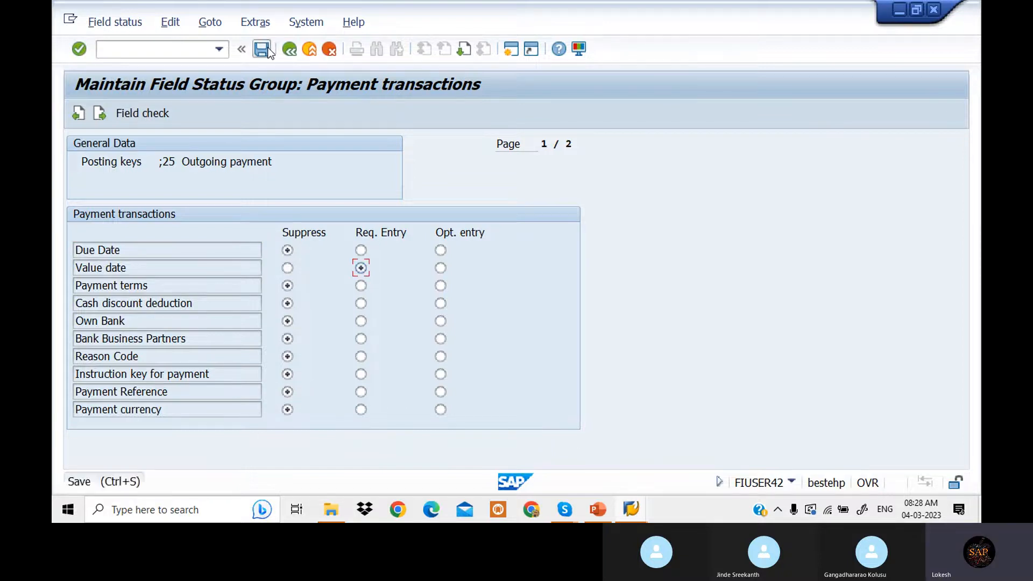
{"action": "left_click", "coordinate": [306, 291]}
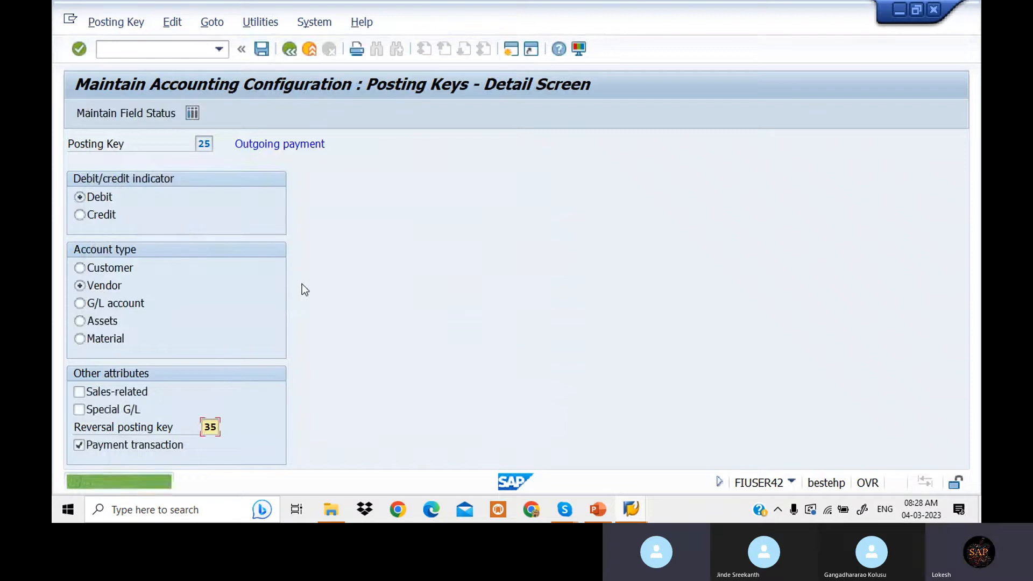
Return to the posting key list and open the field status of vendor posting key 35, Incoming payment.
{"action": "left_click", "coordinate": [290, 49]}
{"action": "scroll", "coordinate": [214, 329], "scroll_direction": "down", "scroll_amount": 3}
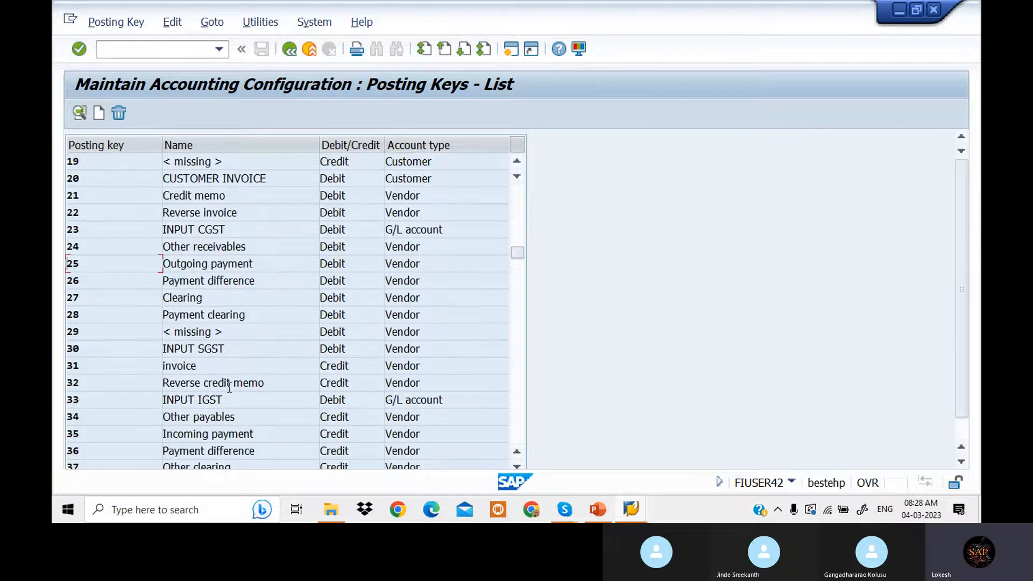
{"action": "double_click", "coordinate": [248, 436]}
{"action": "left_click", "coordinate": [108, 112]}
{"action": "left_click", "coordinate": [154, 232]}
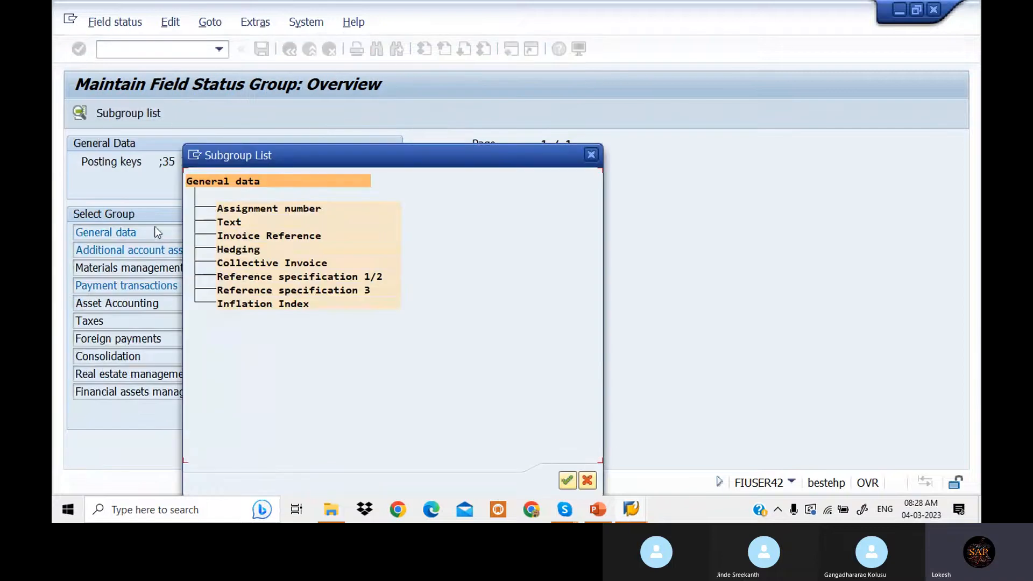
{"action": "left_click", "coordinate": [592, 155]}
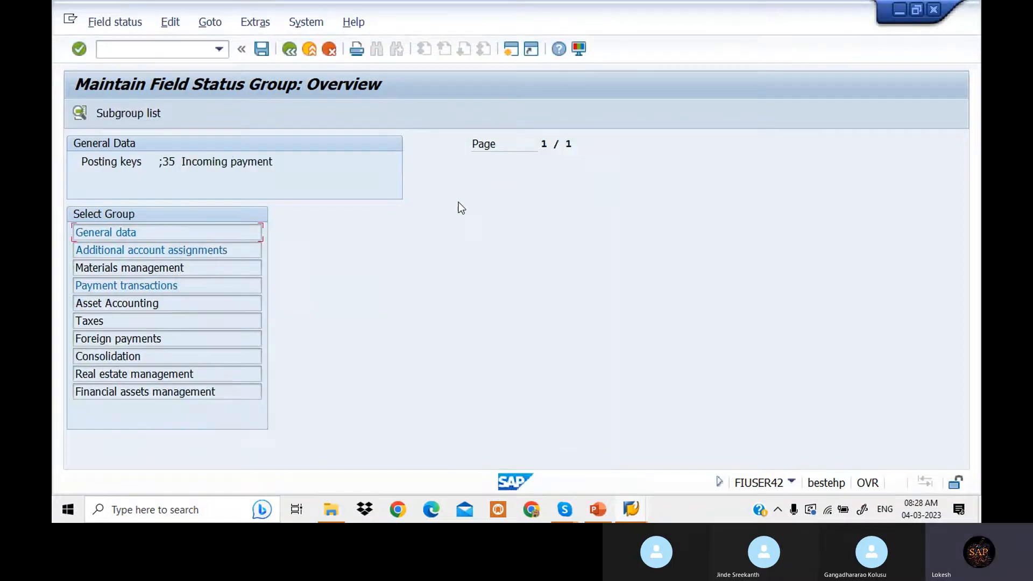
Make Value date a required entry in the Payment transactions group of posting key 35 and save.
{"action": "double_click", "coordinate": [239, 284]}
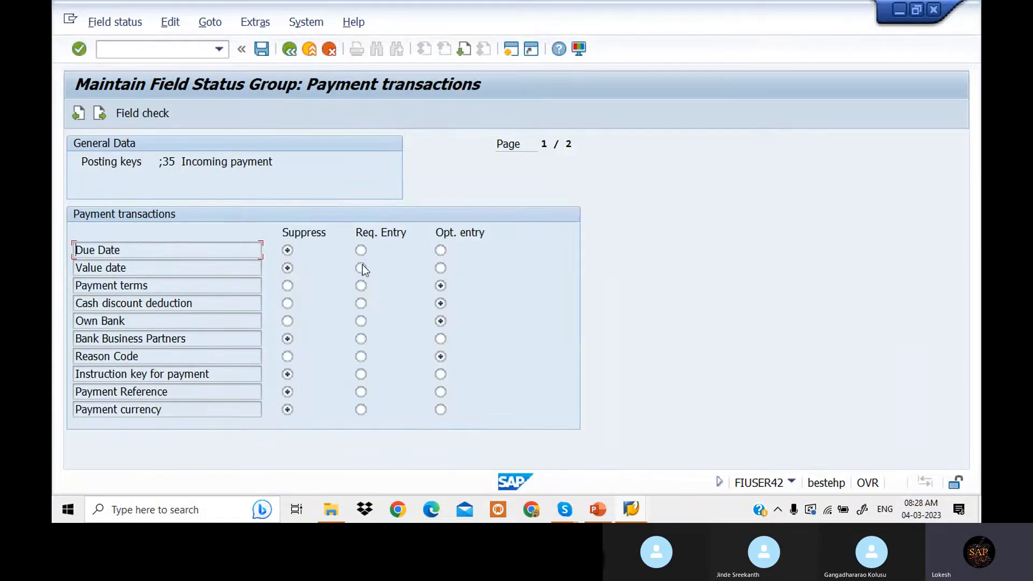
{"action": "left_click", "coordinate": [360, 268]}
{"action": "left_click", "coordinate": [263, 53]}
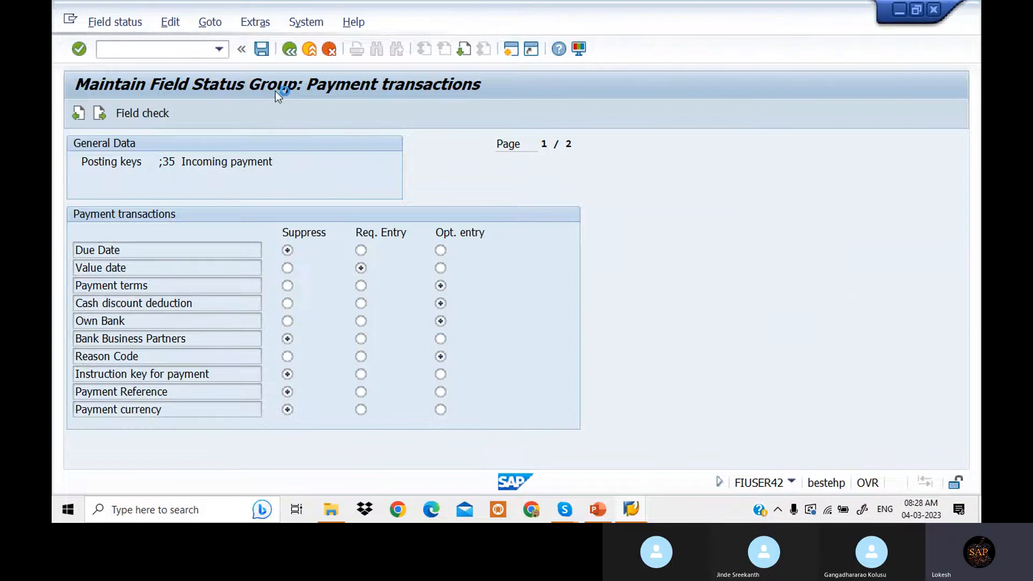
{"action": "left_click", "coordinate": [304, 290]}
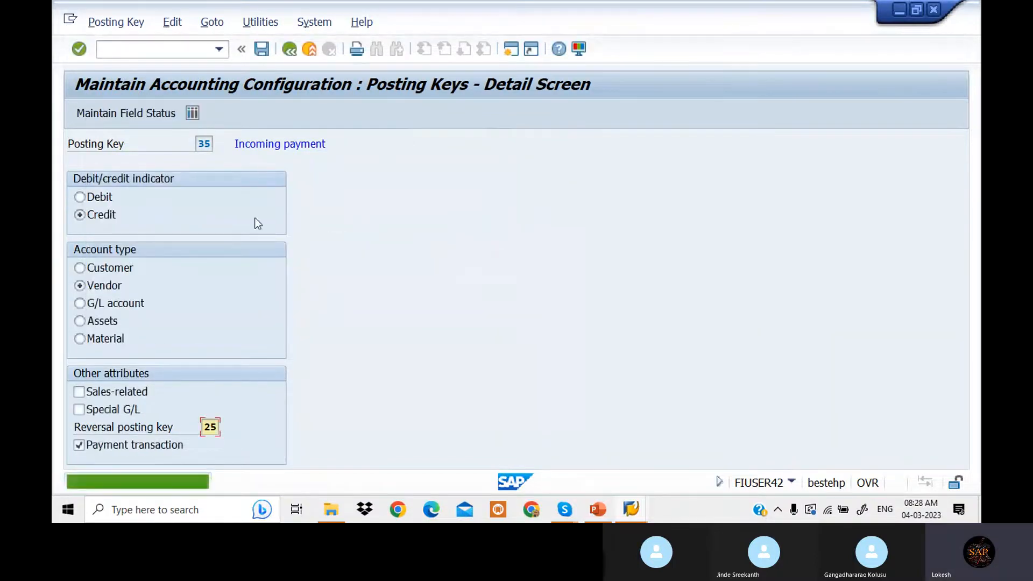
Open transaction OBC4 to maintain the field status variants.
{"action": "left_click", "coordinate": [183, 51]}
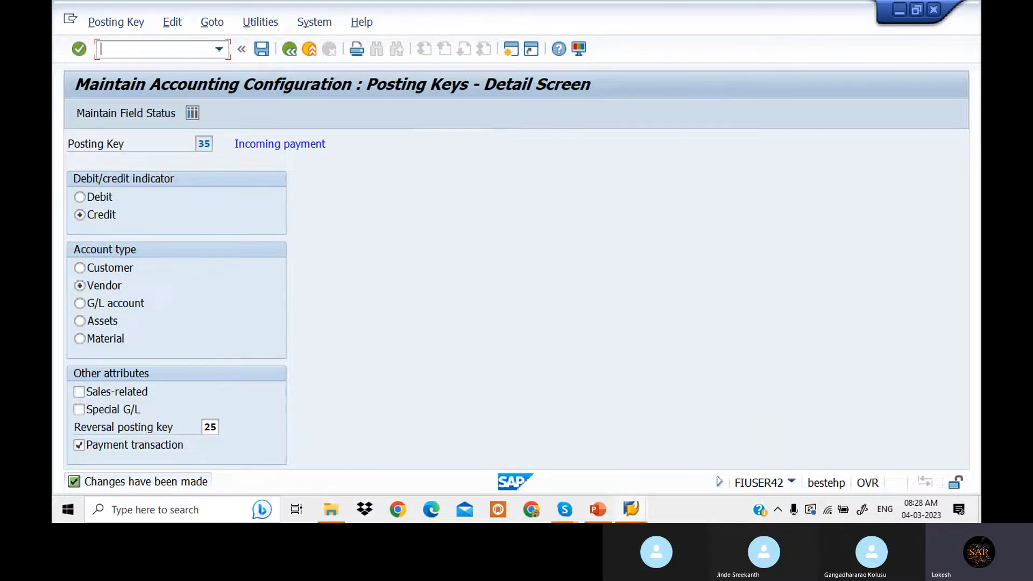
{"action": "type", "text": "/ONC4"}
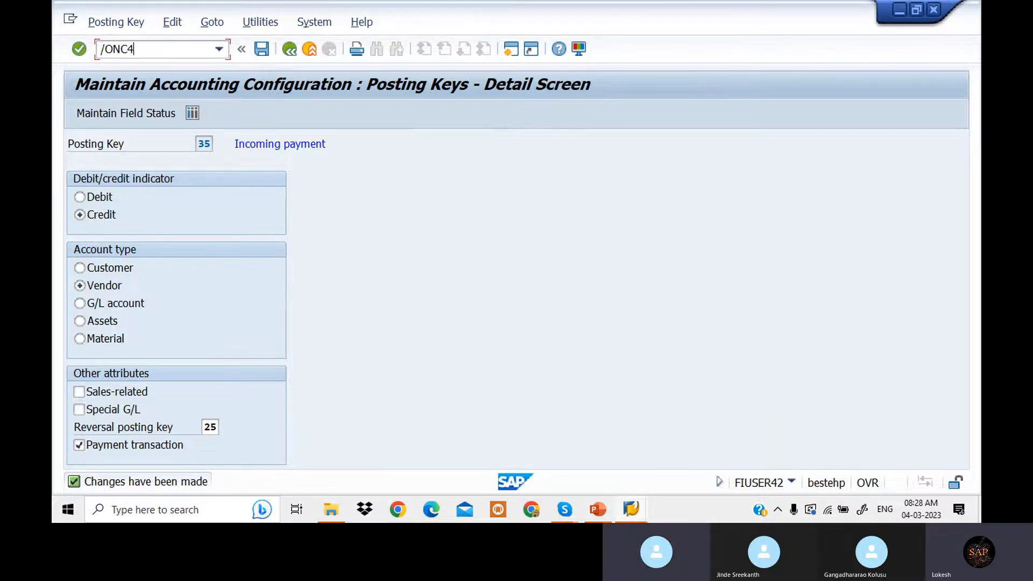
{"action": "key", "text": "Return"}
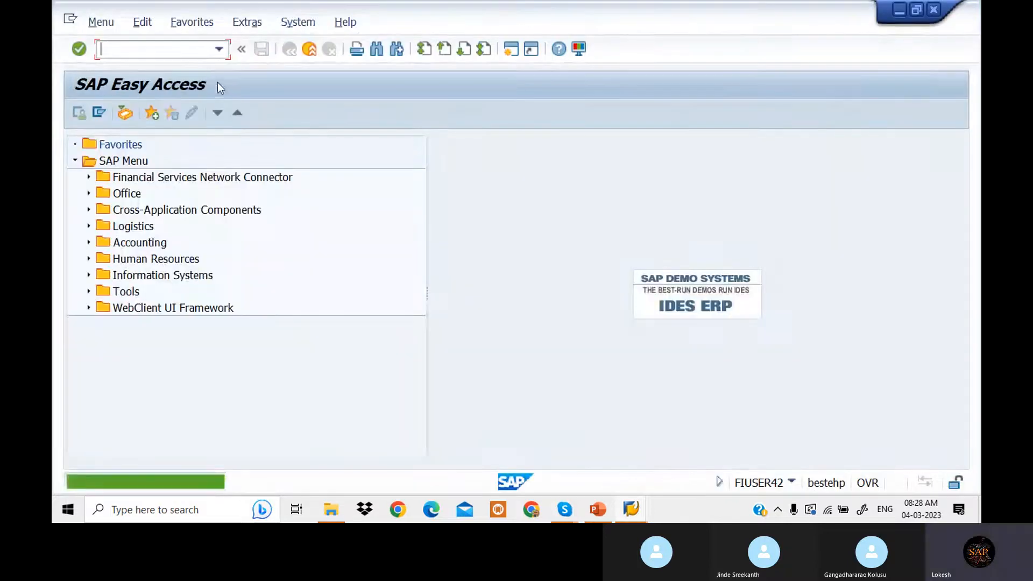
{"action": "type", "text": "OBC"}
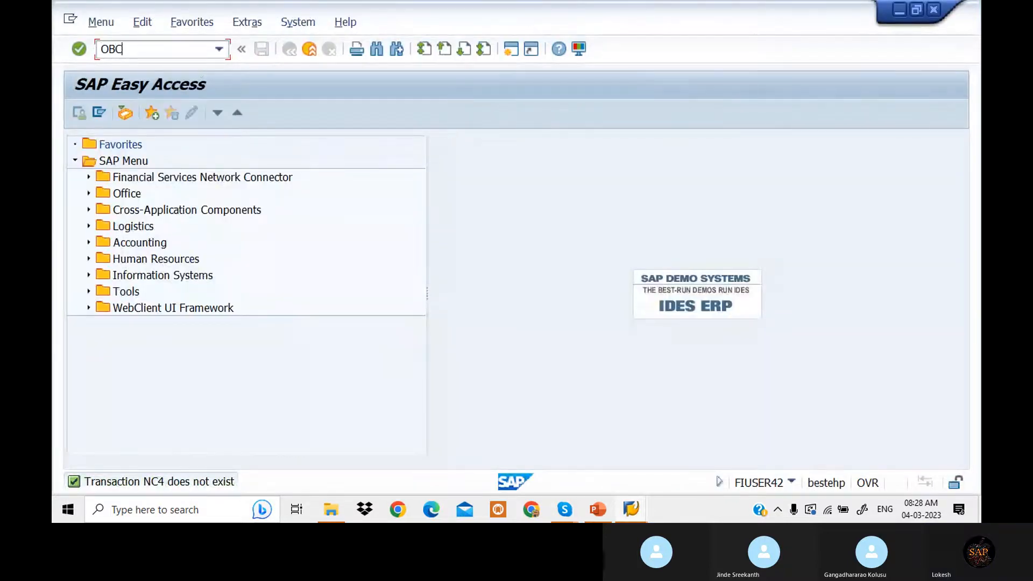
{"action": "type", "text": "4"}
{"action": "key", "text": "Return"}
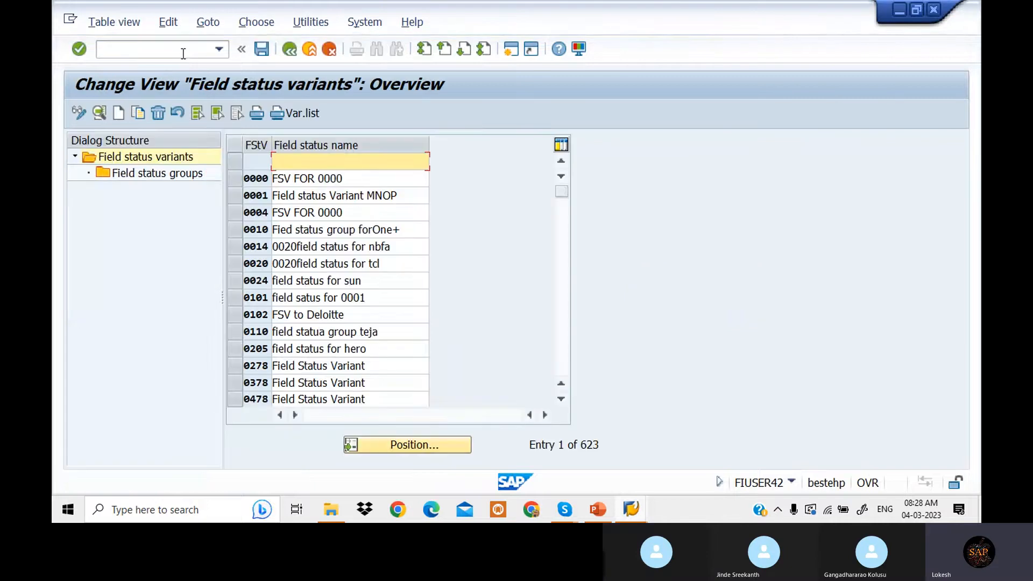
Find field status variant WIN1 and open its field status groups.
{"action": "left_click", "coordinate": [419, 449]}
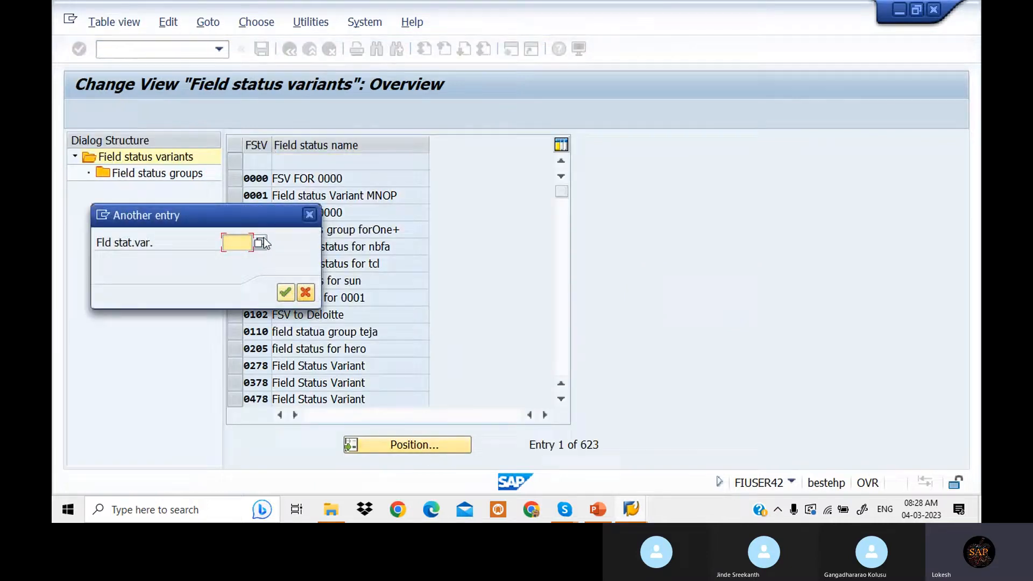
{"action": "left_click", "coordinate": [237, 242]}
{"action": "left_click", "coordinate": [238, 258]}
{"action": "left_click", "coordinate": [286, 293]}
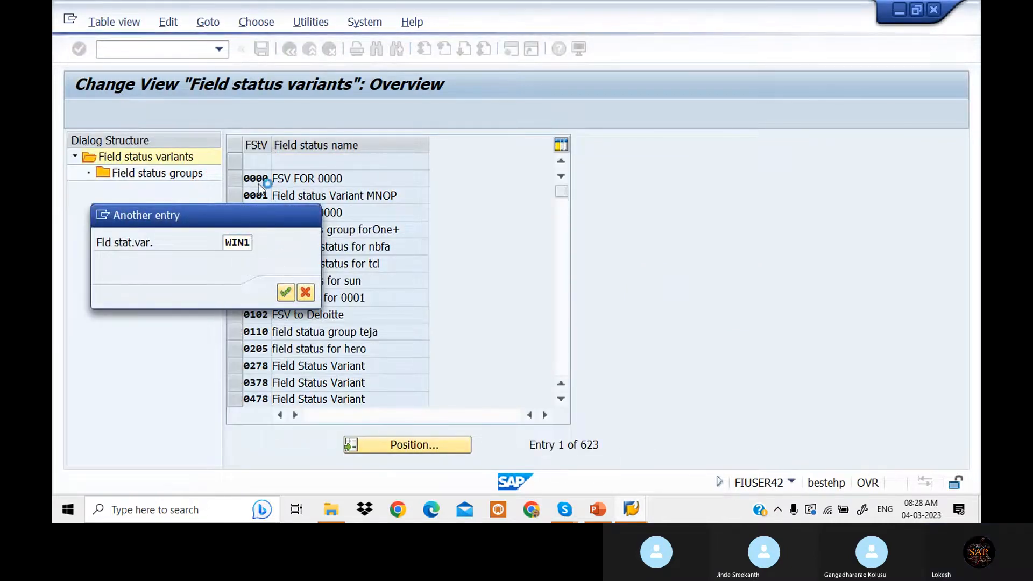
{"action": "left_click", "coordinate": [240, 164]}
{"action": "double_click", "coordinate": [184, 176]}
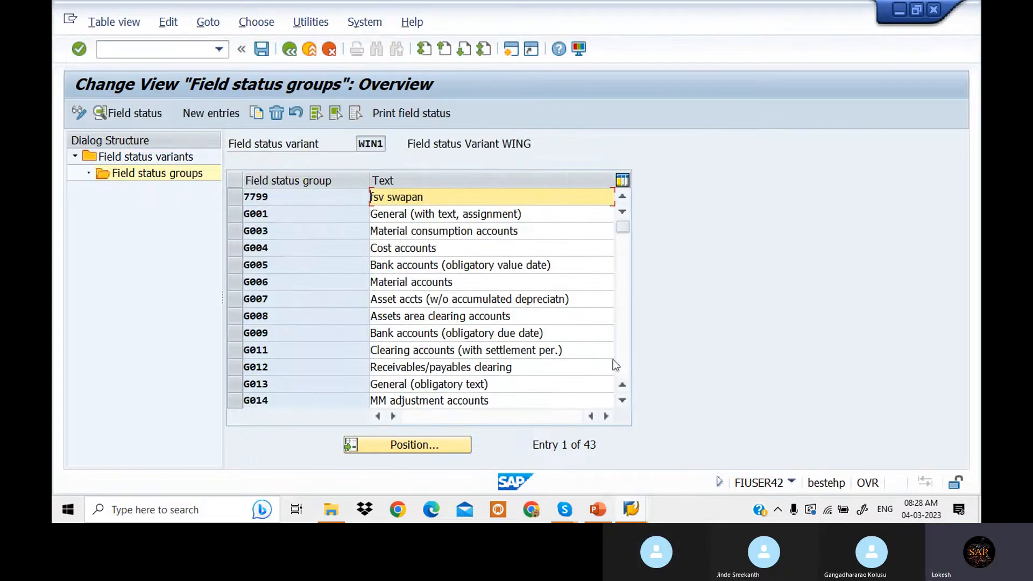
Check the Payment transactions field status of group G067, Reconciliation accounts, in variant WIN1 and save it.
{"action": "left_click", "coordinate": [624, 364]}
{"action": "double_click", "coordinate": [624, 363]}
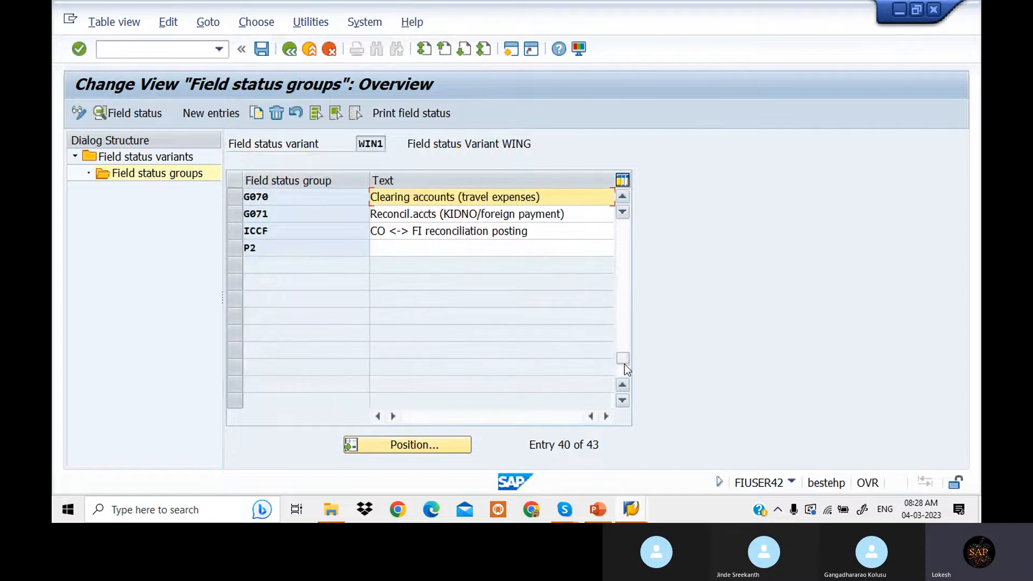
{"action": "left_click", "coordinate": [622, 283]}
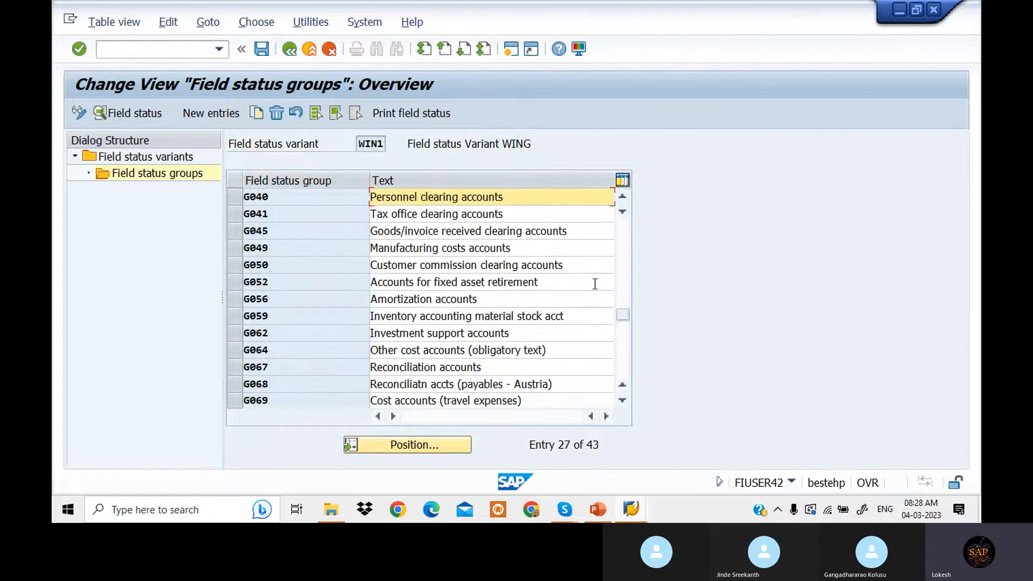
{"action": "double_click", "coordinate": [496, 370]}
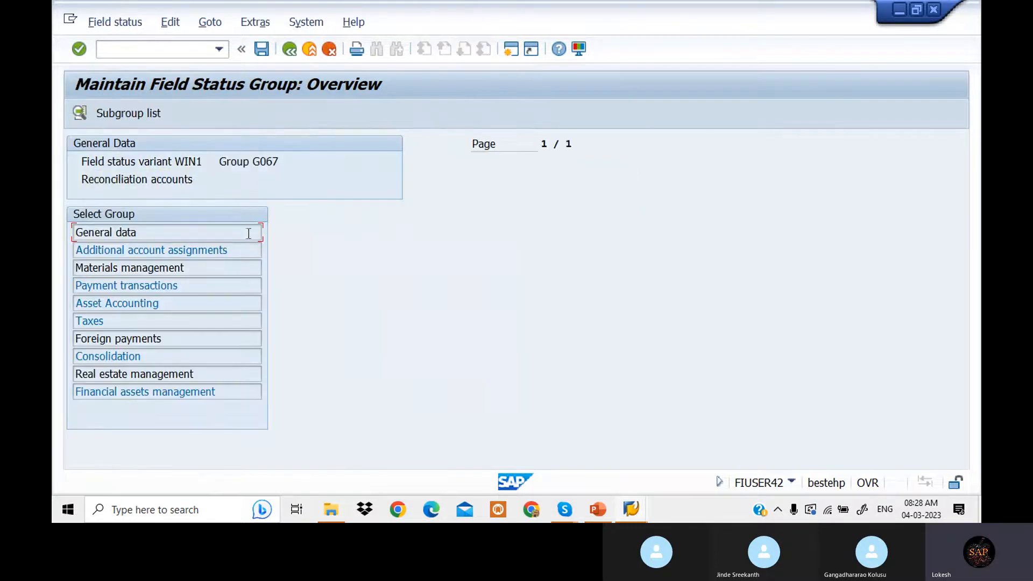
{"action": "double_click", "coordinate": [226, 286]}
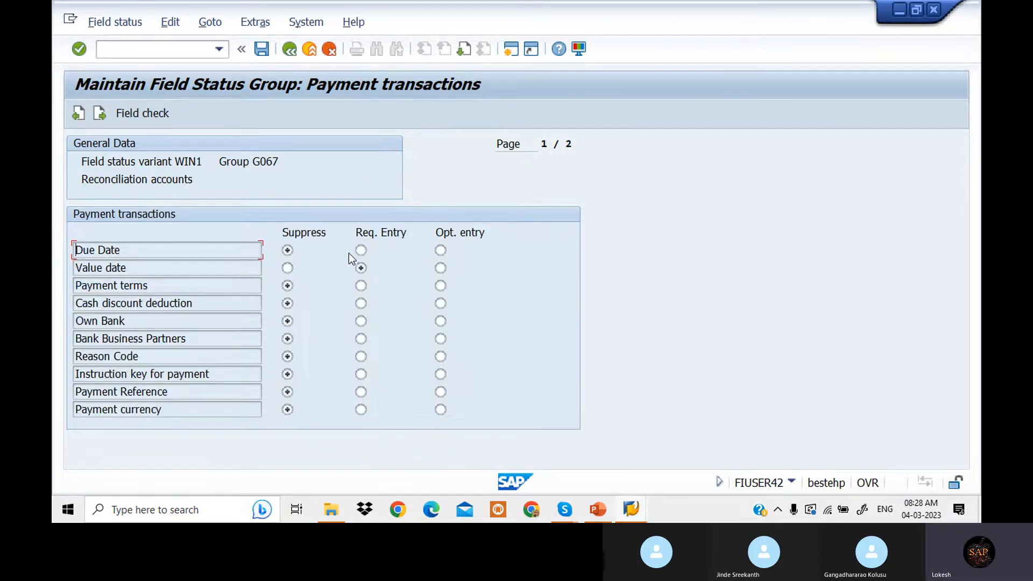
{"action": "left_click", "coordinate": [261, 49]}
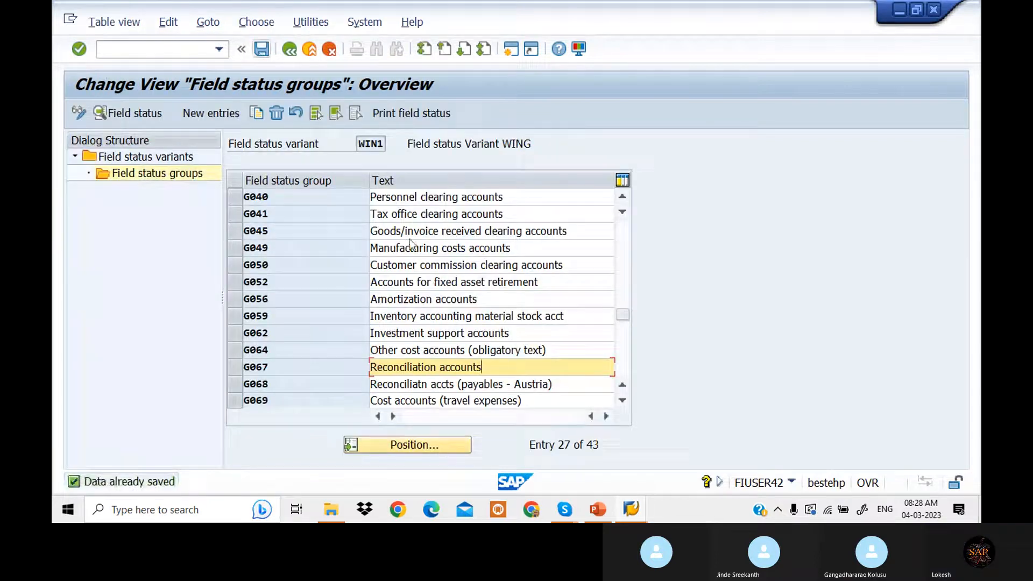
Leave the field status groups and start transaction F-53 for posting outgoing payments.
{"action": "left_click", "coordinate": [157, 48]}
{"action": "type", "text": "/"}
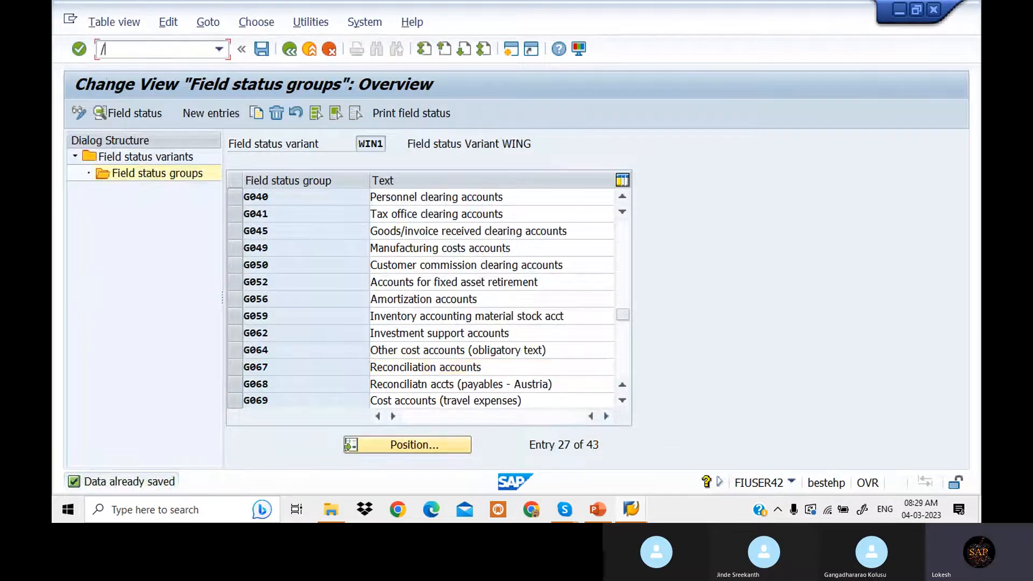
{"action": "type", "text": "NF-"}
{"action": "type", "text": "5"}
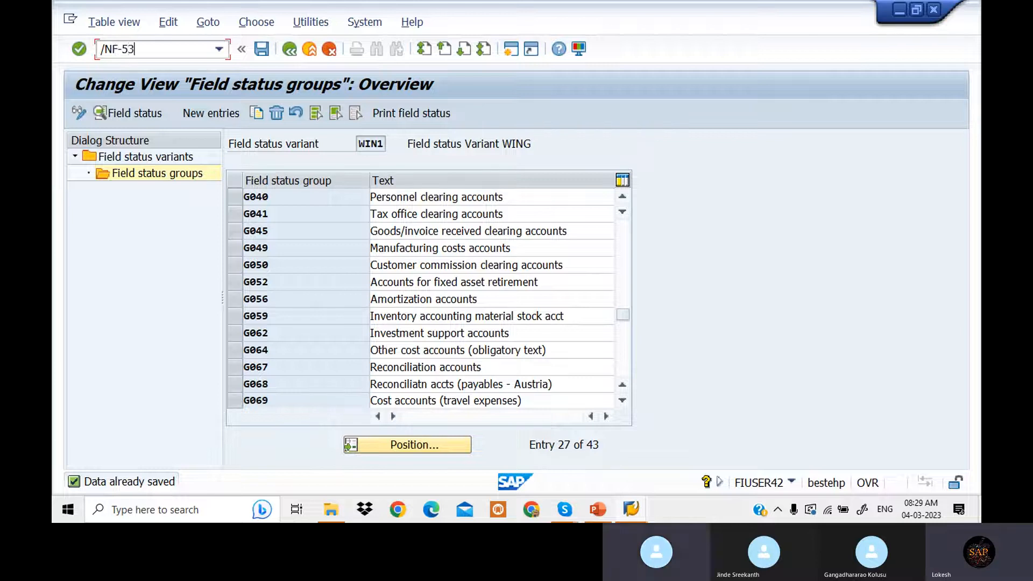
{"action": "type", "text": "3"}
{"action": "key", "text": "Return"}
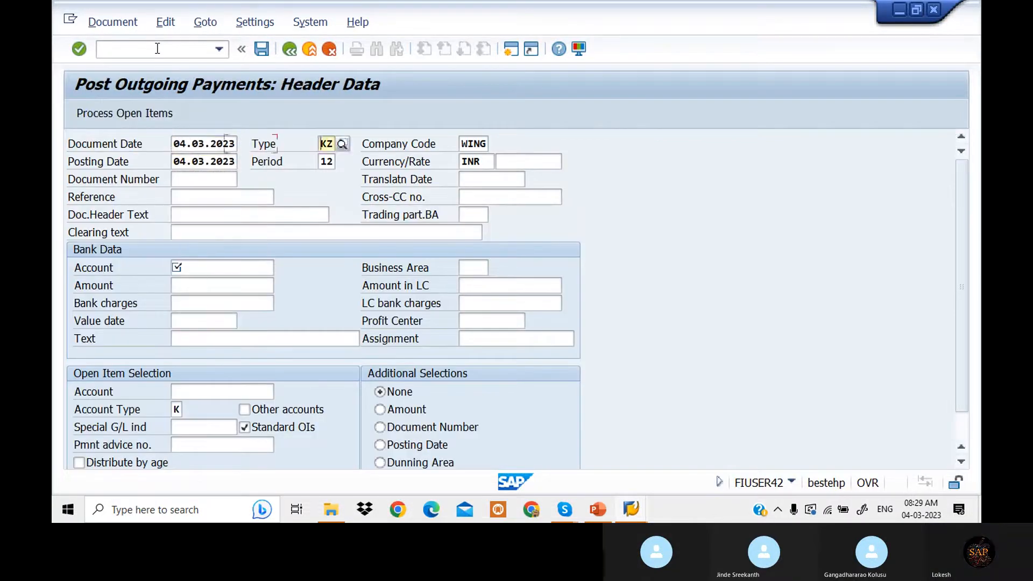
Enter reference 03 and document header text Vendor Payment in the outgoing payment header.
{"action": "key", "text": "Tab"}
{"action": "key", "text": "Tab"}
{"action": "key", "text": "Tab"}
{"action": "key", "text": "Tab"}
{"action": "key", "text": "Tab"}
{"action": "key", "text": "Tab"}
{"action": "key", "text": "Tab"}
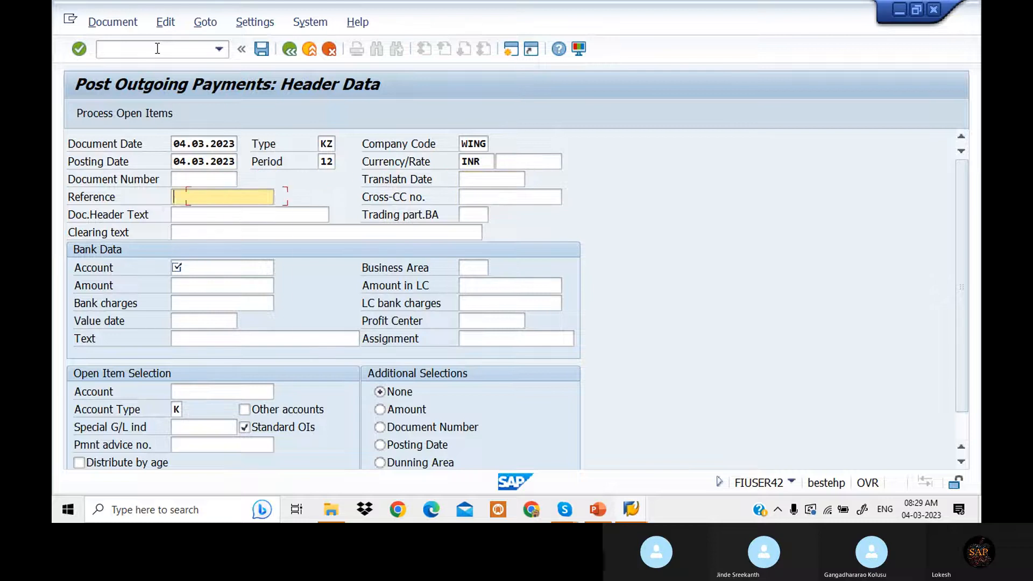
{"action": "key", "text": "space"}
{"action": "key", "text": "Down"}
{"action": "key", "text": "Tab"}
{"action": "key", "text": "space"}
{"action": "key", "text": "Down"}
{"action": "key", "text": "Tab"}
{"action": "key", "text": "Tab"}
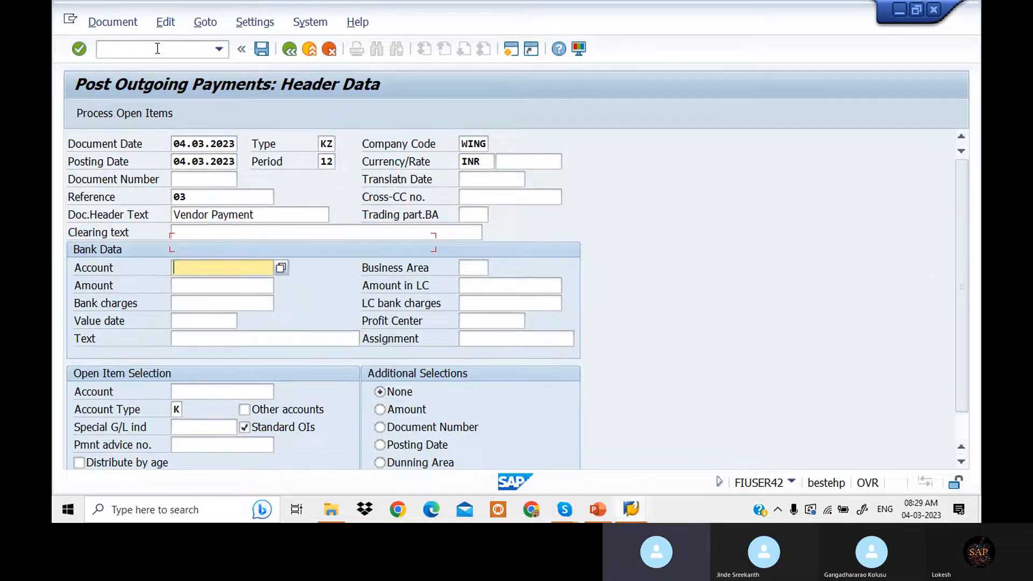
Fill in the payment's bank data with the bank account, amount 150000 and text VENDOR PAYMENT.
{"action": "key", "text": "space"}
{"action": "key", "text": "Down"}
{"action": "key", "text": "Tab"}
{"action": "key", "text": "space"}
{"action": "key", "text": "Down"}
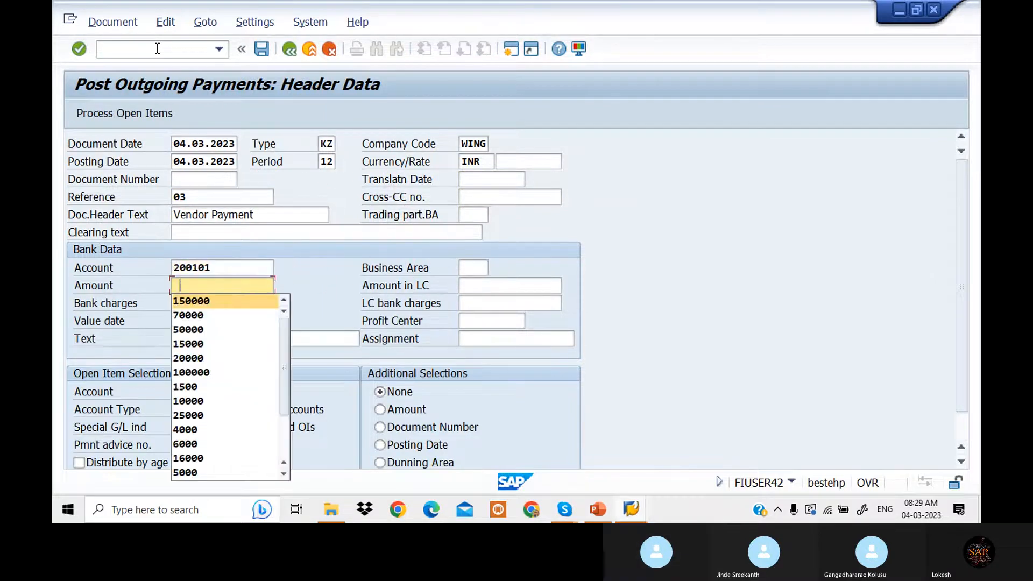
{"action": "key", "text": "Tab"}
{"action": "key", "text": "Tab"}
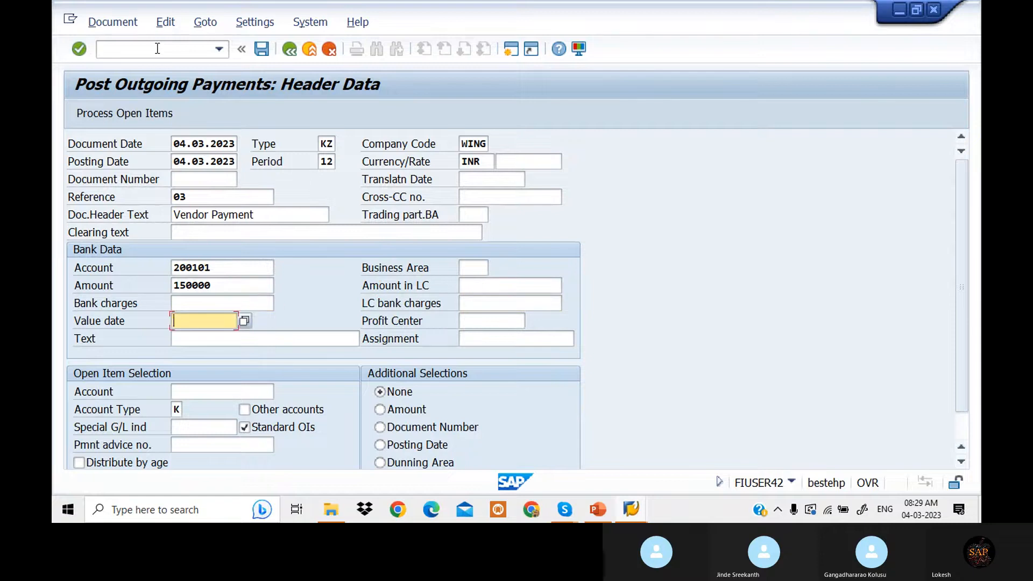
{"action": "key", "text": "Tab"}
{"action": "key", "text": "Tab"}
{"action": "key", "text": "space"}
{"action": "key", "text": "Down"}
{"action": "key", "text": "Tab"}
{"action": "key", "text": "Tab"}
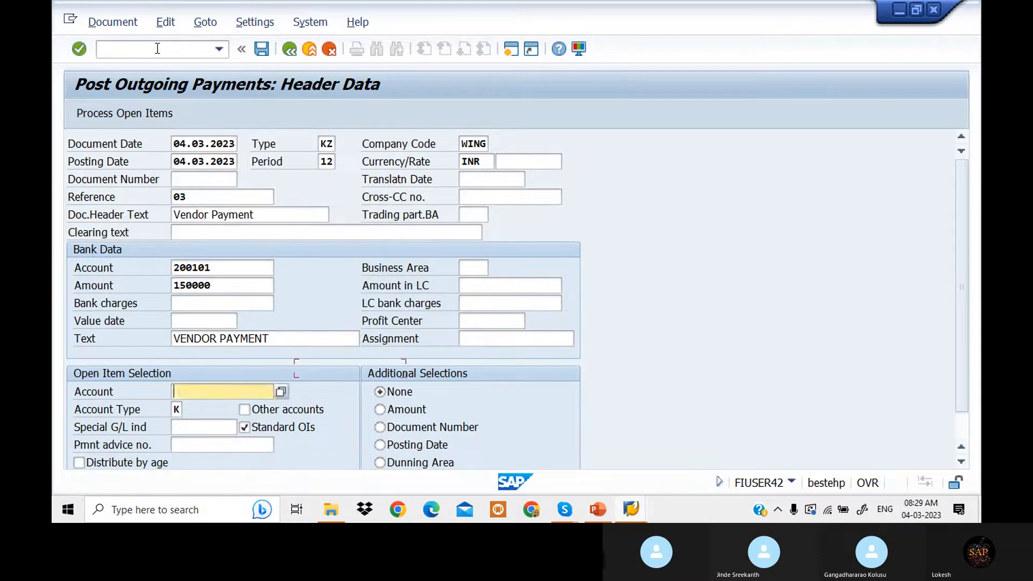
Try to process the open items of vendor RAM TRADERS by entering its account in the open item selection.
{"action": "key", "text": "space"}
{"action": "key", "text": "Down"}
{"action": "key", "text": "Tab"}
{"action": "key", "text": "Return"}
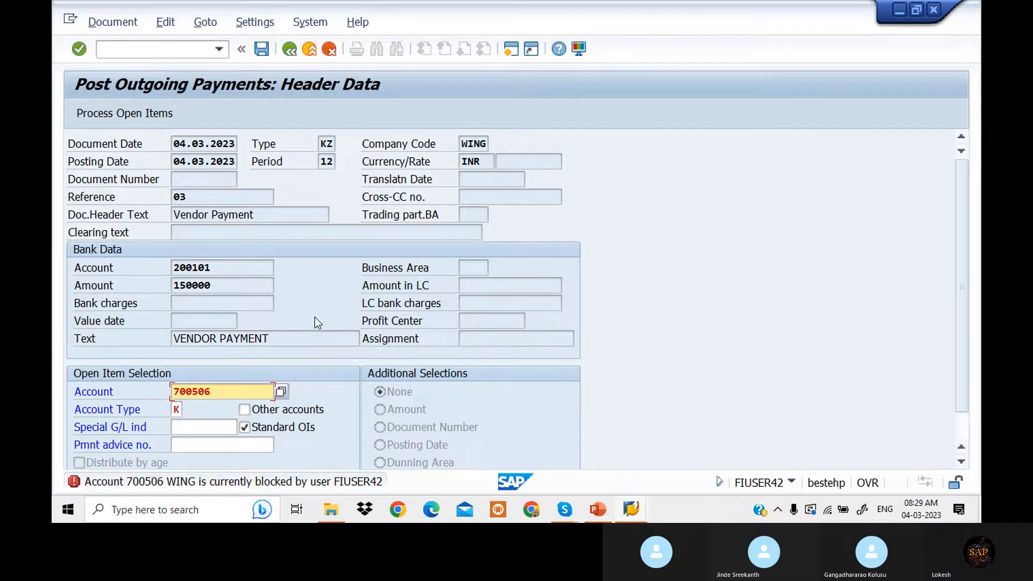
Start transaction SM12 and list the lock entries of all users in client 800.
{"action": "left_click", "coordinate": [156, 49]}
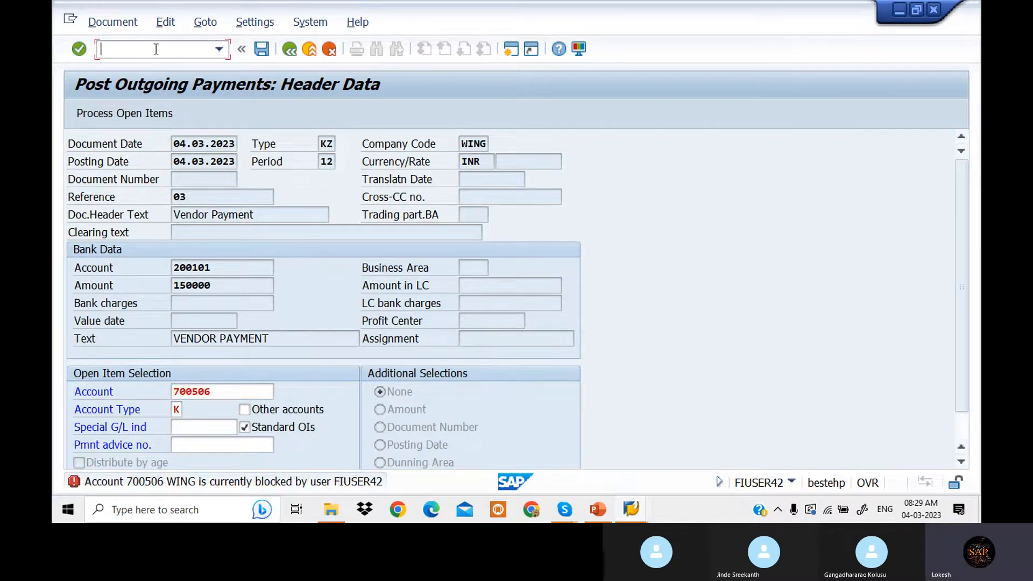
{"action": "type", "text": "/NF"}
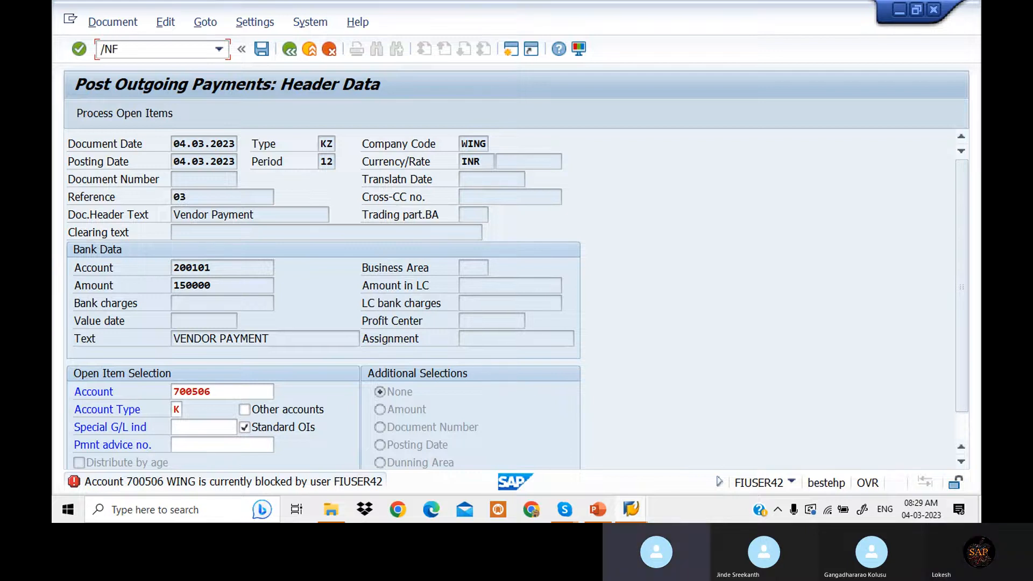
{"action": "type", "text": "M12"}
{"action": "key", "text": "Return"}
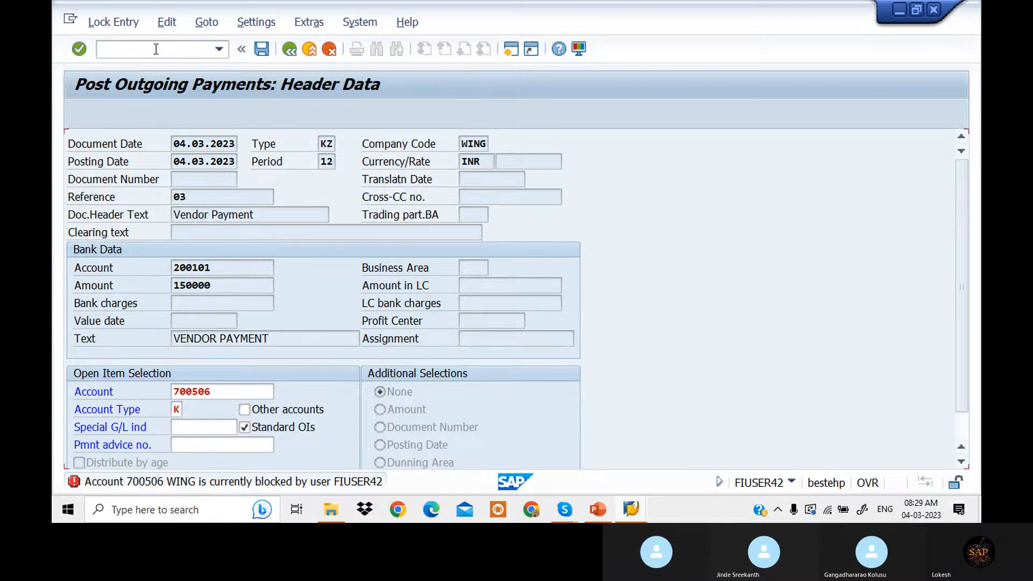
{"action": "left_click", "coordinate": [266, 232]}
{"action": "left_click_drag", "start_coordinate": [266, 232], "coordinate": [152, 230]}
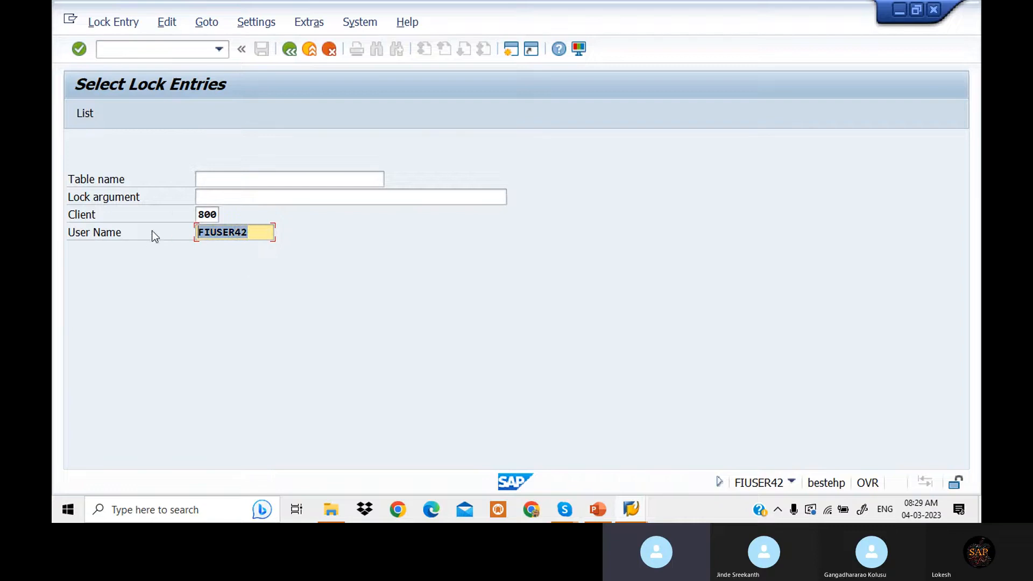
{"action": "key", "text": "Delete"}
{"action": "left_click", "coordinate": [95, 112]}
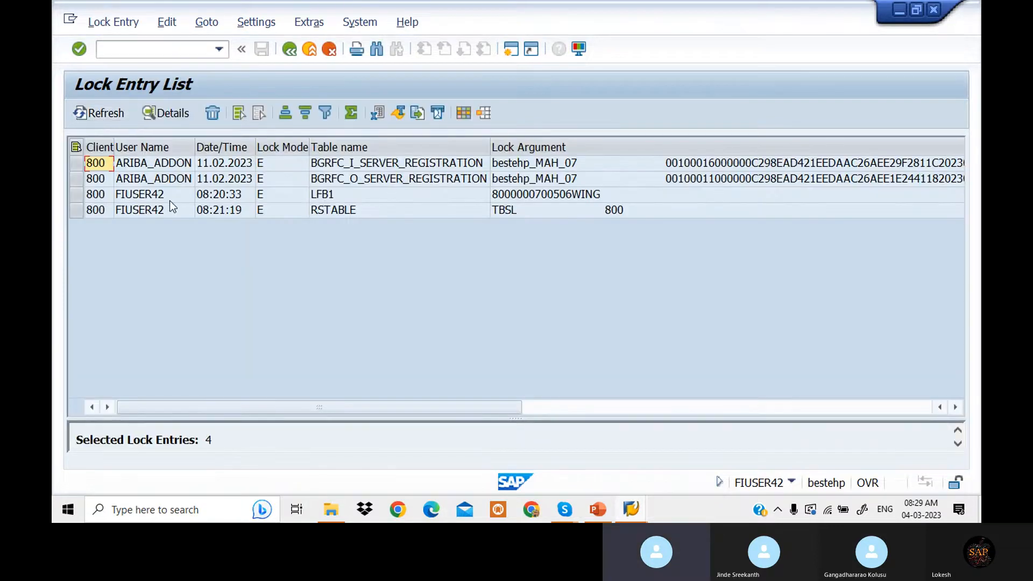
Select and delete all entries in the lock entry list, and close the help about manual deletion.
{"action": "left_click", "coordinate": [239, 113]}
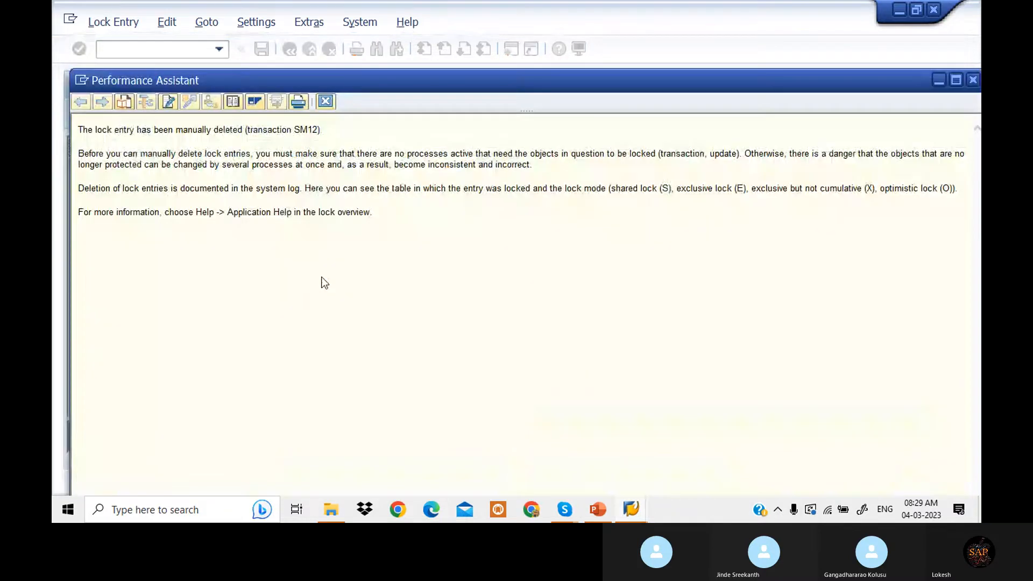
{"action": "left_click_drag", "start_coordinate": [643, 81], "coordinate": [594, 89]}
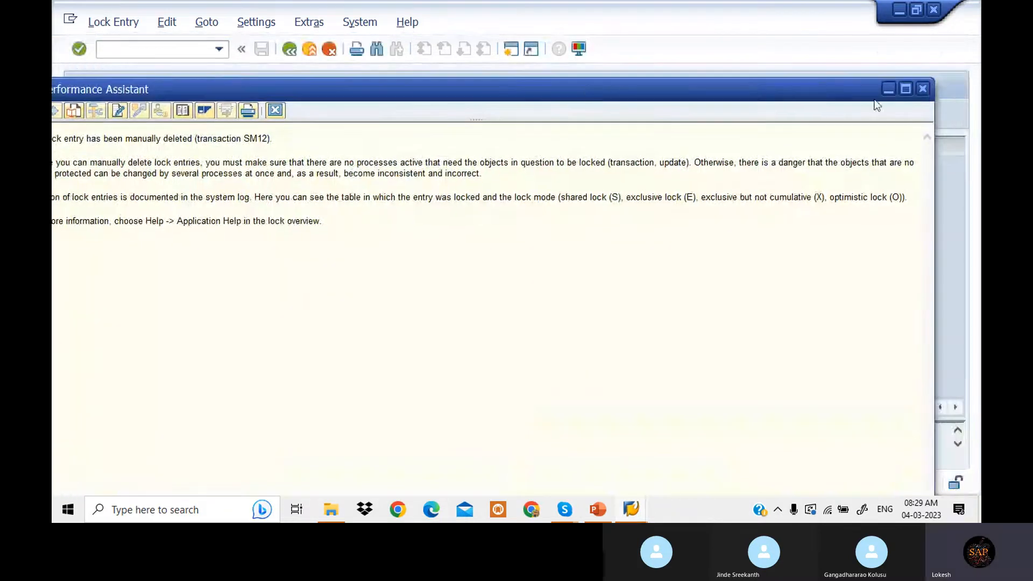
{"action": "left_click", "coordinate": [923, 89]}
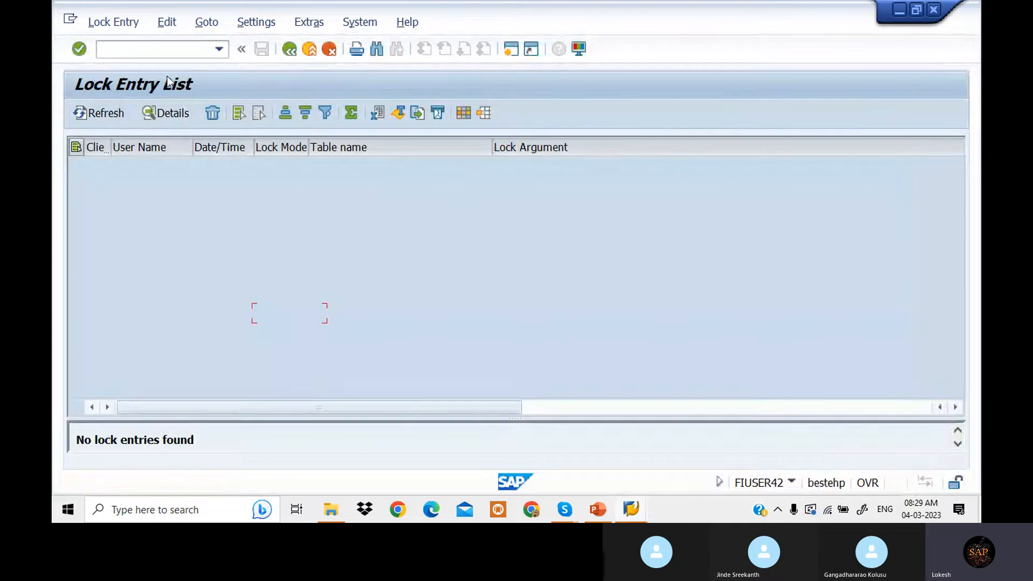
Start transaction F-53 again and set the document date to 04.03.2023.
{"action": "left_click", "coordinate": [122, 113]}
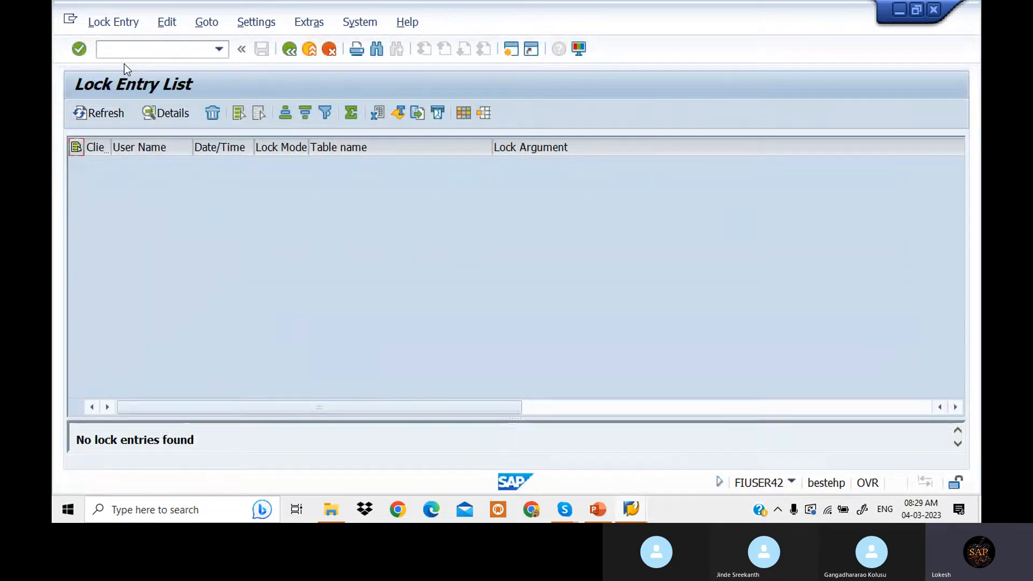
{"action": "type", "text": "/NF-53"}
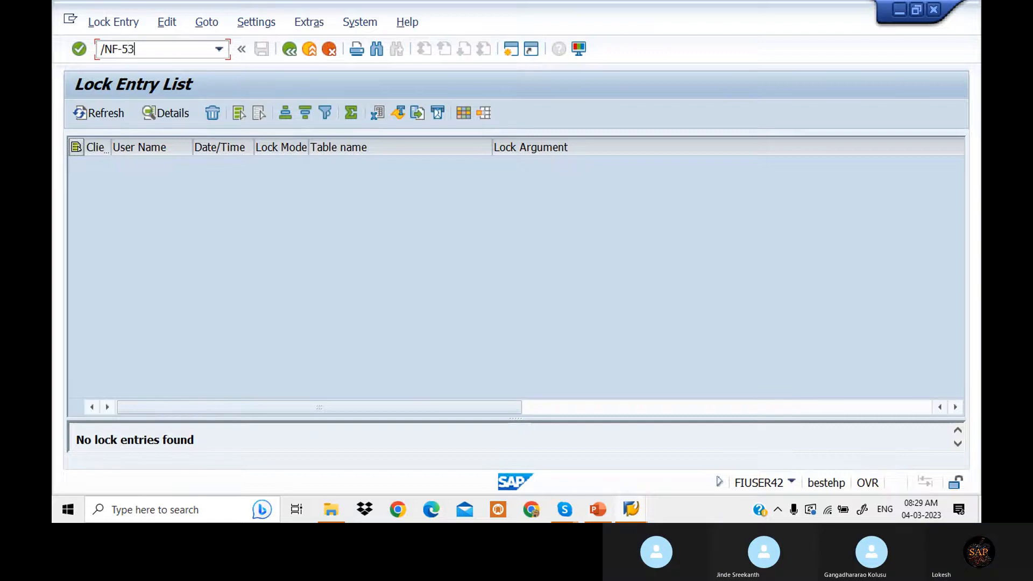
{"action": "key", "text": "Return"}
{"action": "key", "text": "BackSpace"}
{"action": "left_click", "coordinate": [201, 157]}
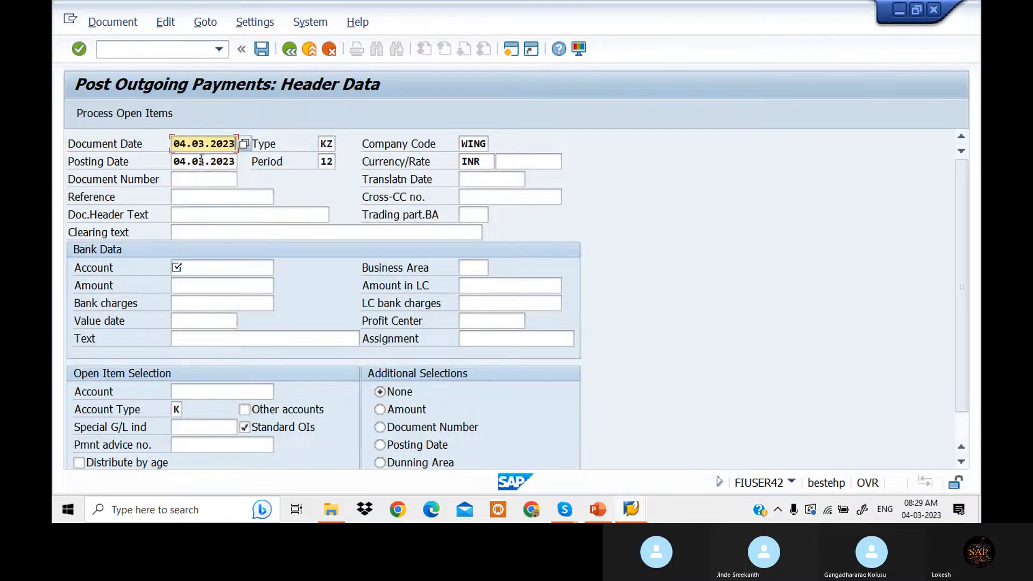
Enter reference 03 and document header text Vendor Payment for the outgoing payment.
{"action": "left_click", "coordinate": [204, 196]}
{"action": "left_click", "coordinate": [205, 211]}
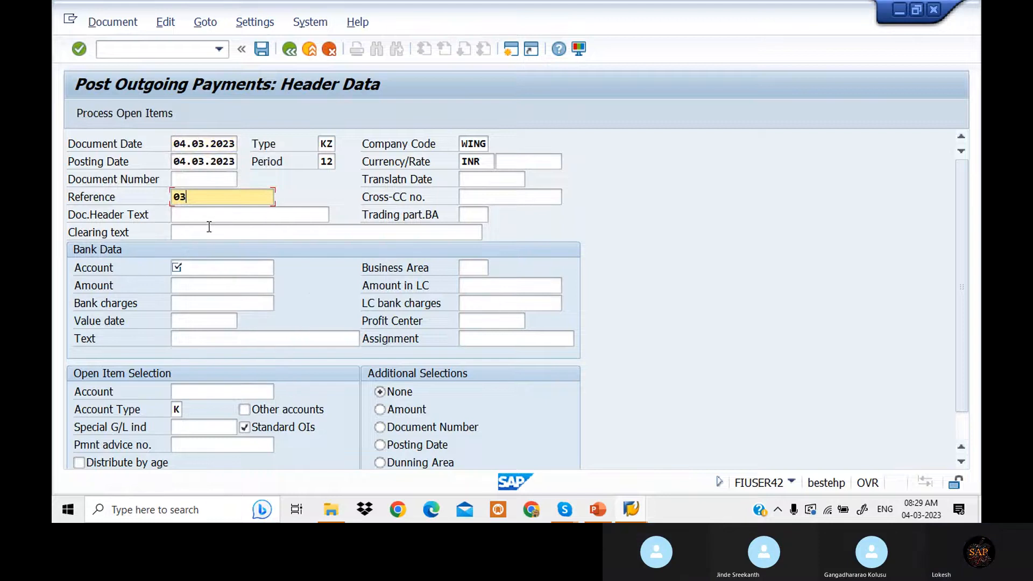
{"action": "left_click", "coordinate": [210, 221]}
{"action": "left_click", "coordinate": [213, 228]}
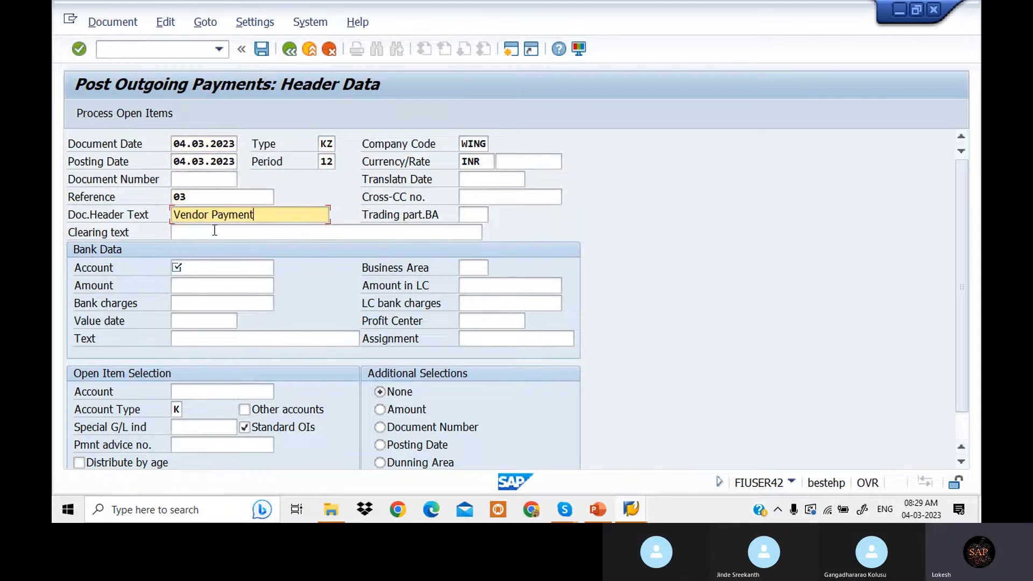
Enter the bank account, amount 150000 and text VENDOR PAYMENT in the bank data.
{"action": "left_click", "coordinate": [212, 269]}
{"action": "left_click", "coordinate": [212, 278]}
{"action": "left_click", "coordinate": [212, 286]}
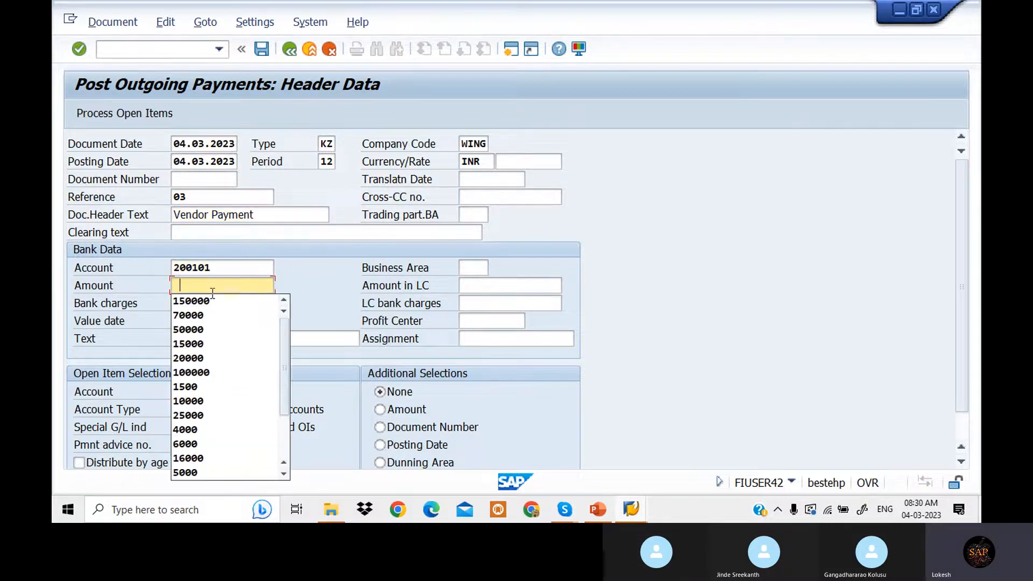
{"action": "left_click", "coordinate": [212, 300]}
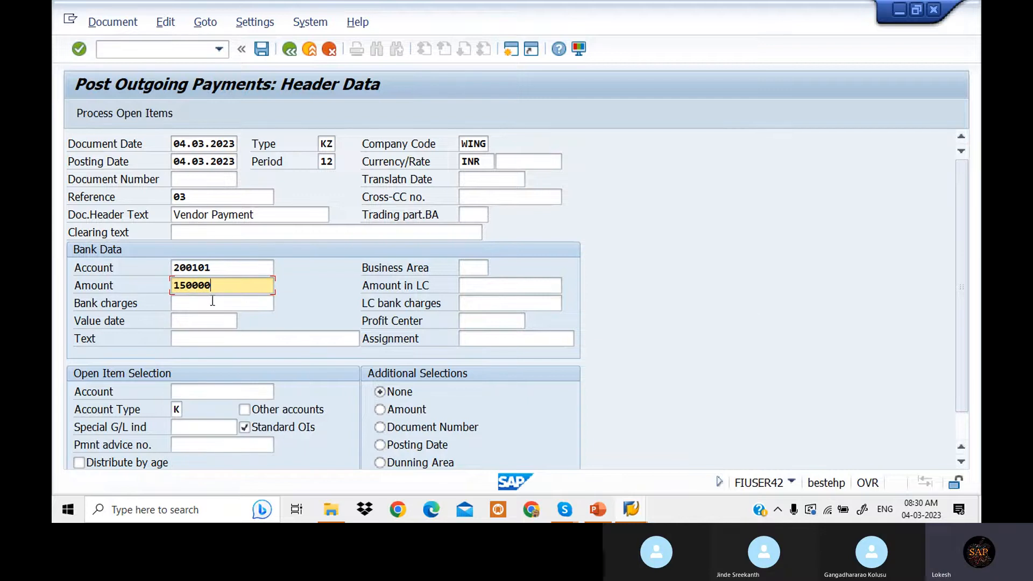
{"action": "left_click", "coordinate": [220, 337]}
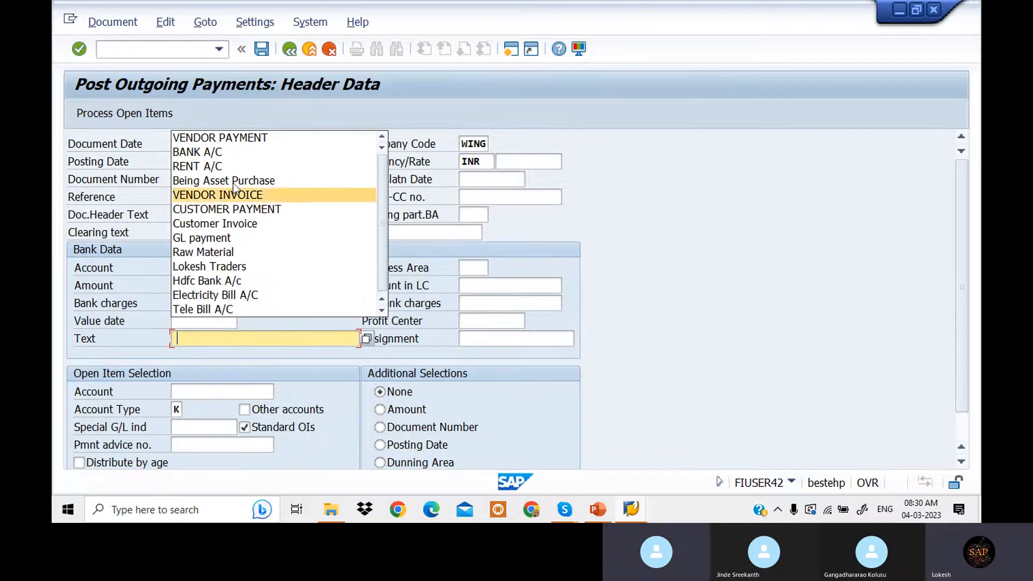
{"action": "left_click", "coordinate": [244, 140]}
Enter the account of vendor RAM TRADERS in the open item selection and process its open items.
{"action": "left_click", "coordinate": [217, 389]}
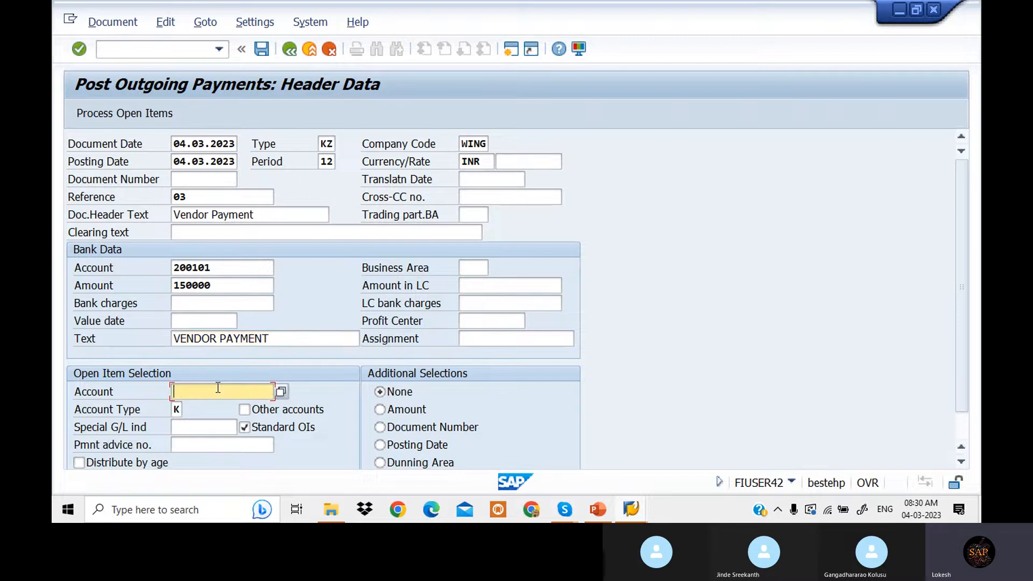
{"action": "left_click", "coordinate": [240, 236]}
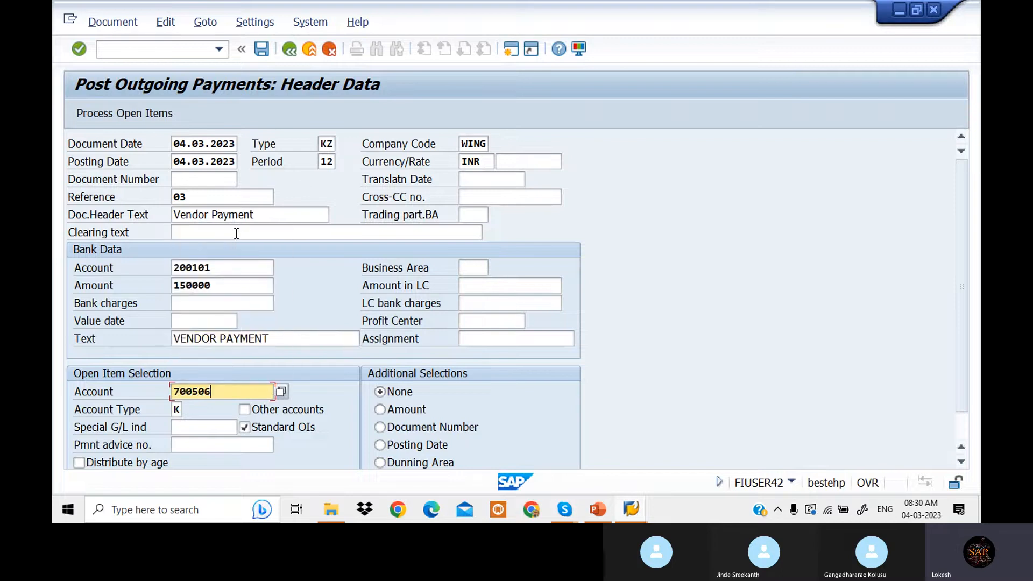
{"action": "left_click", "coordinate": [143, 113]}
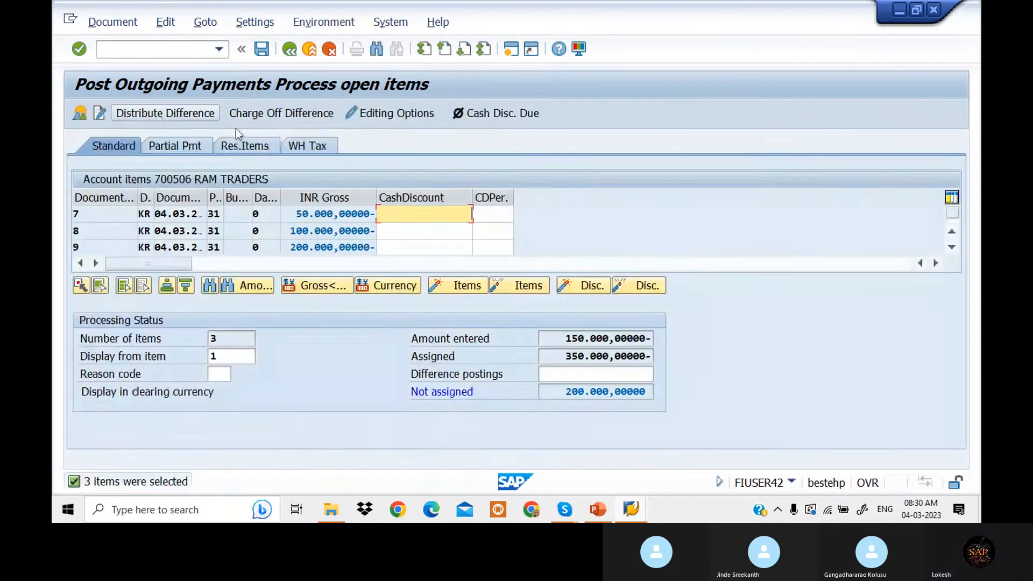
In the partial payments view, deactivate the 200.000 item of document 9 and post the outgoing payment.
{"action": "left_click", "coordinate": [199, 150]}
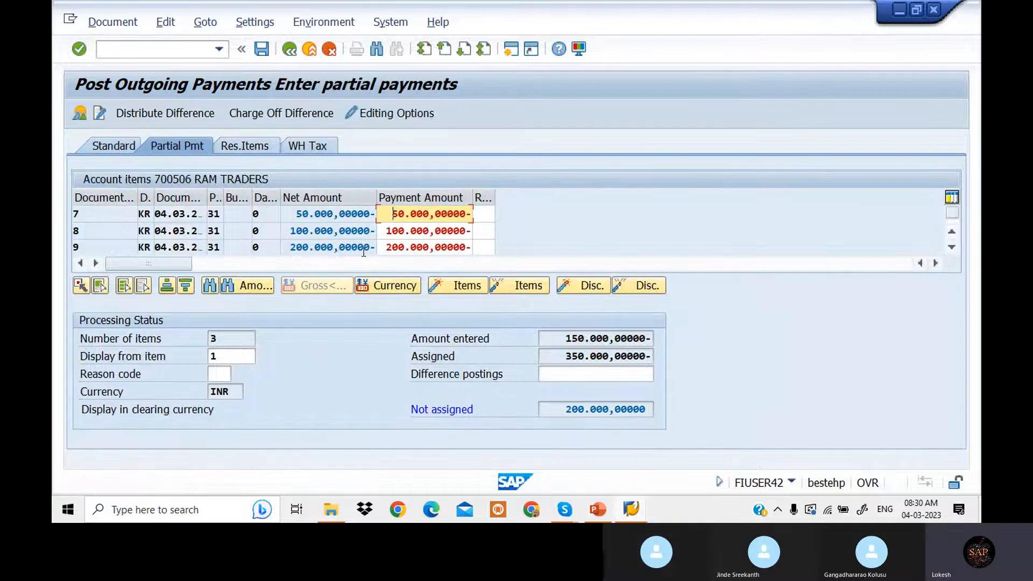
{"action": "double_click", "coordinate": [364, 249]}
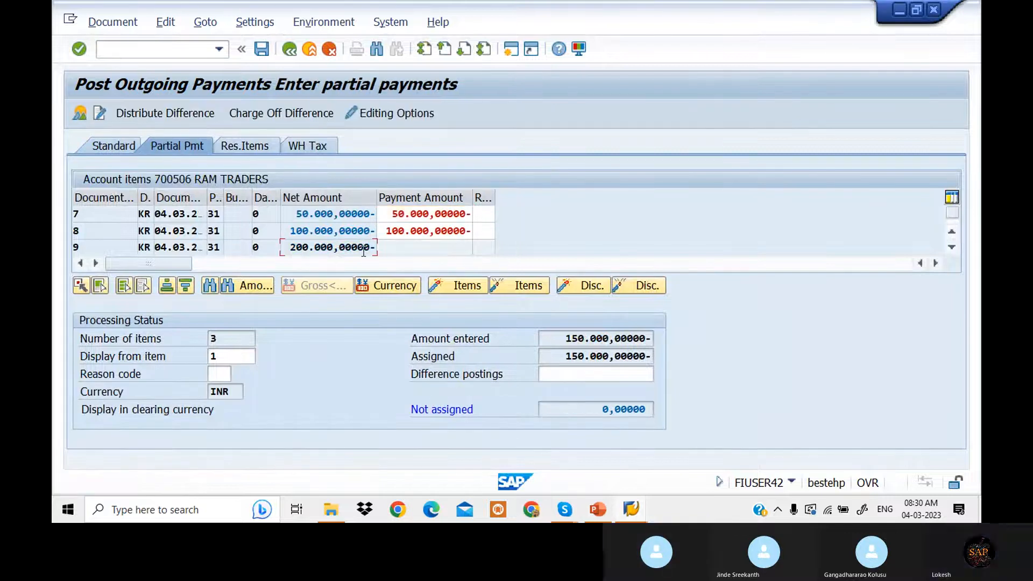
{"action": "left_click", "coordinate": [263, 49]}
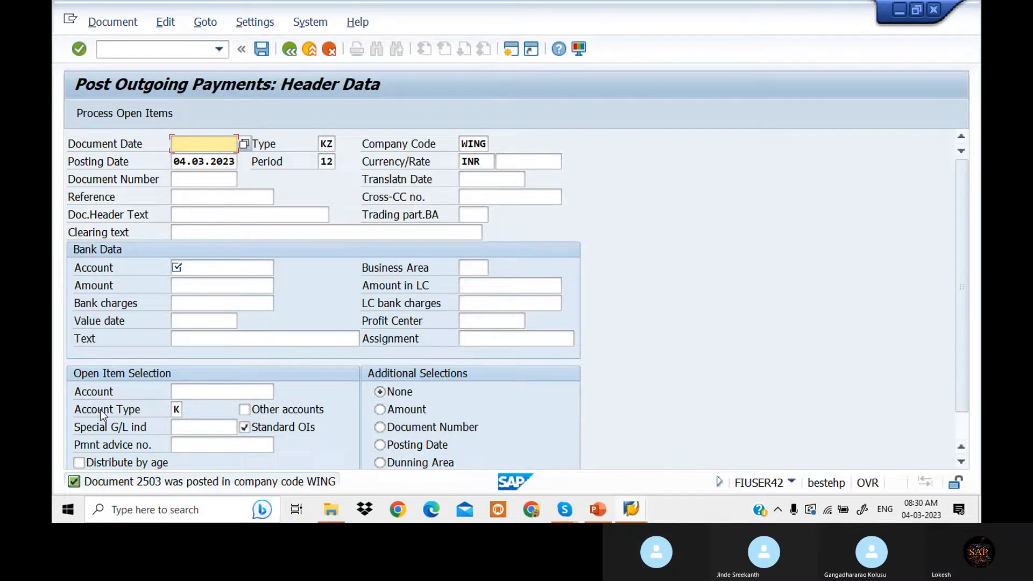
Switch to the Vendor Line Item Display session and refresh the vendor's open items.
{"action": "key", "text": "alt+Tab"}
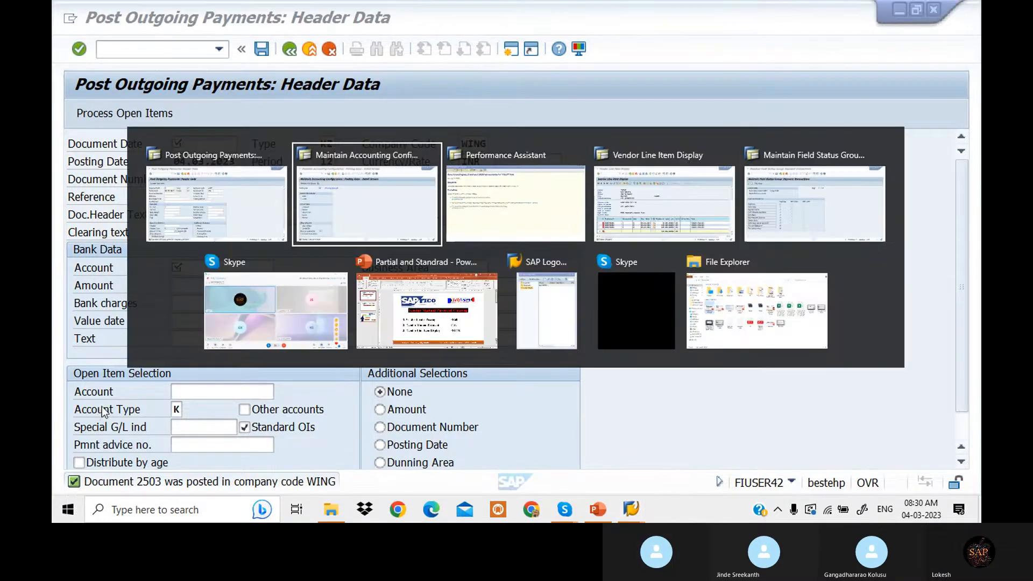
{"action": "key", "text": "alt+Tab"}
{"action": "key", "text": "alt+Tab"}
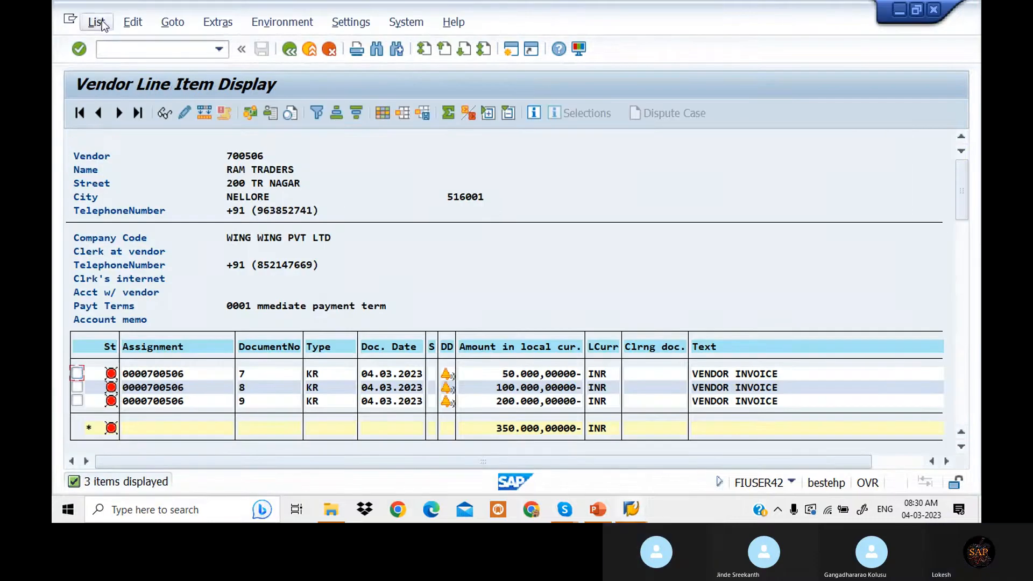
{"action": "left_click", "coordinate": [100, 21]}
{"action": "left_click", "coordinate": [122, 62]}
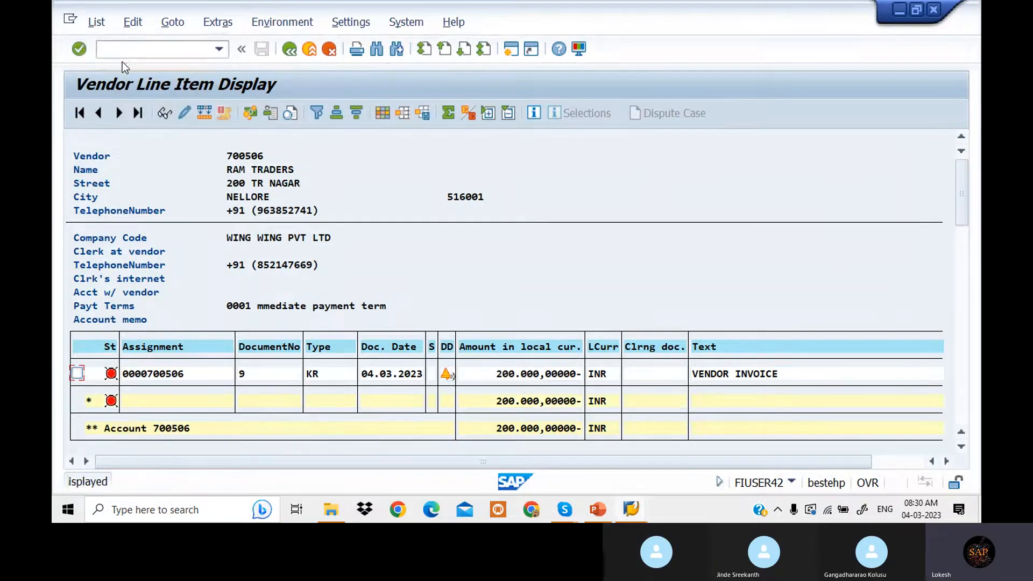
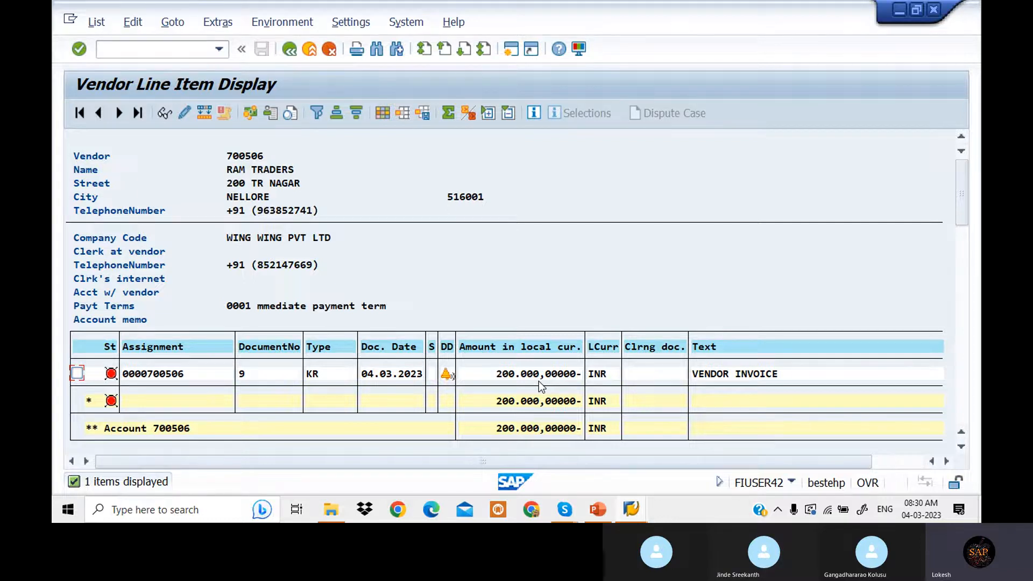
Return to the Post Outgoing Payments session and enter document date 04.03.2023 and reference 04 in the header.
{"action": "key", "text": "alt+Tab"}
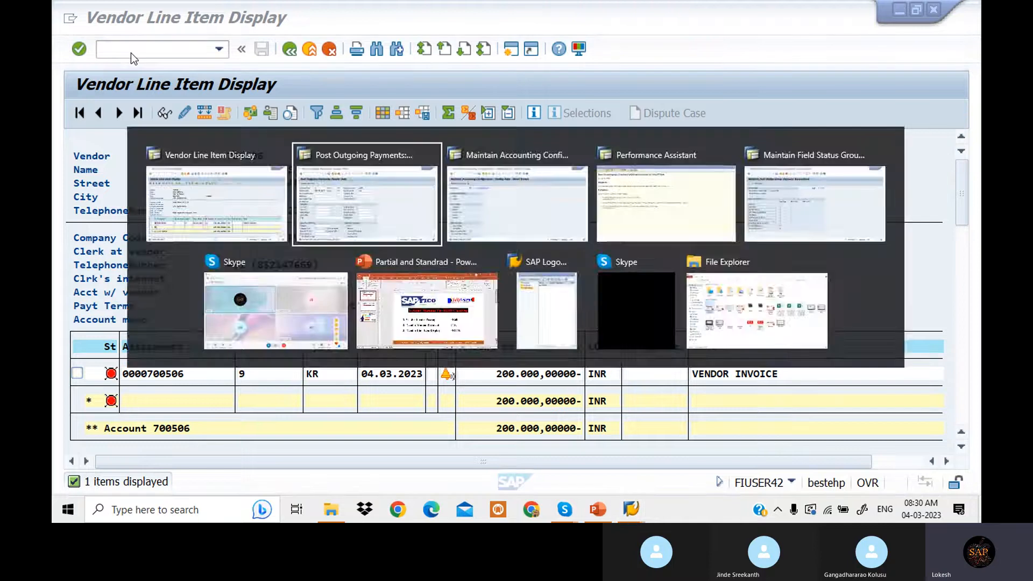
{"action": "left_click", "coordinate": [203, 143]}
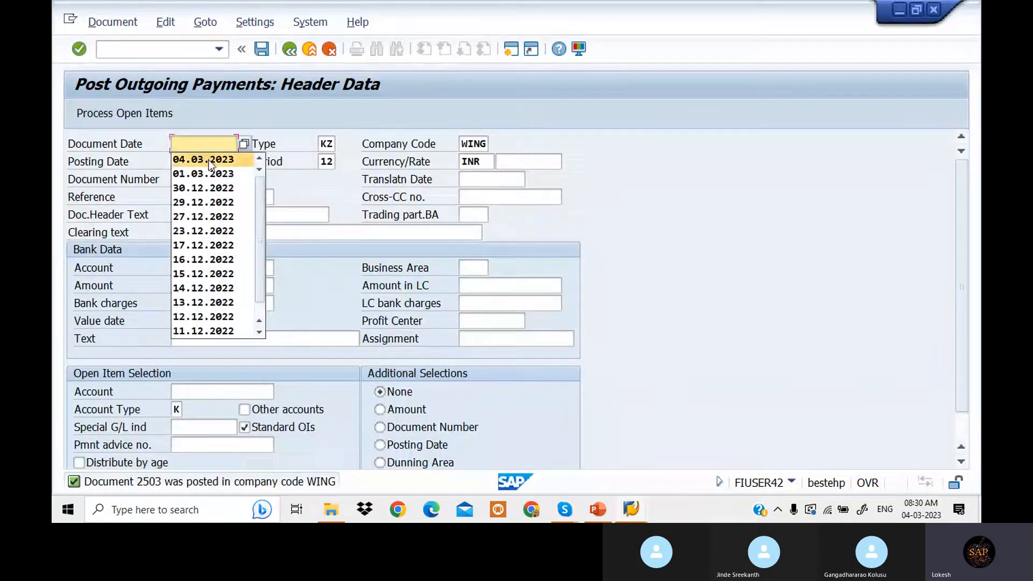
{"action": "left_click", "coordinate": [210, 159]}
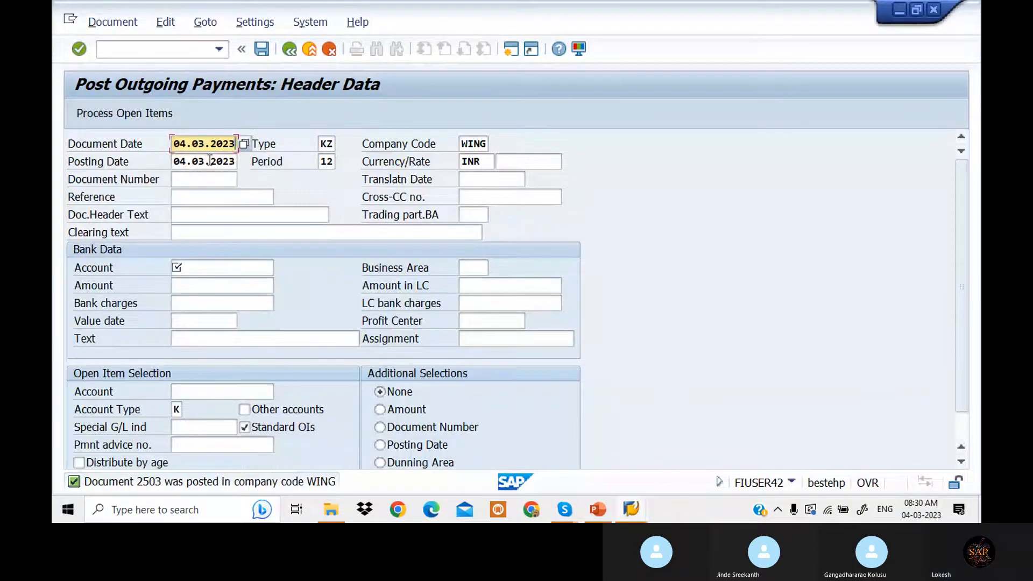
{"action": "left_click", "coordinate": [211, 195]}
{"action": "left_click", "coordinate": [207, 209]}
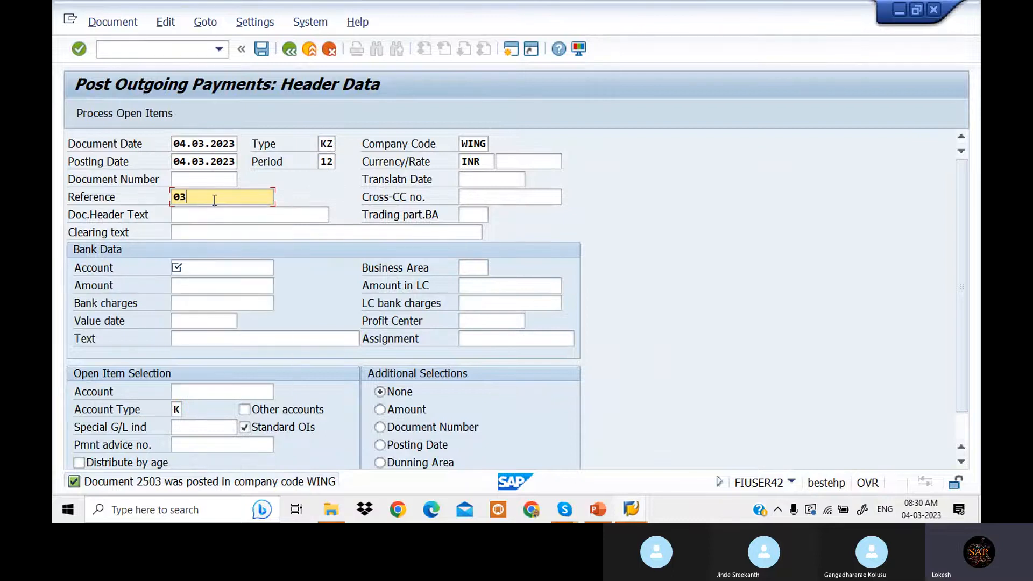
{"action": "key", "text": "BackSpace"}
{"action": "type", "text": "4"}
{"action": "key", "text": "Tab"}
{"action": "key", "text": "Tab"}
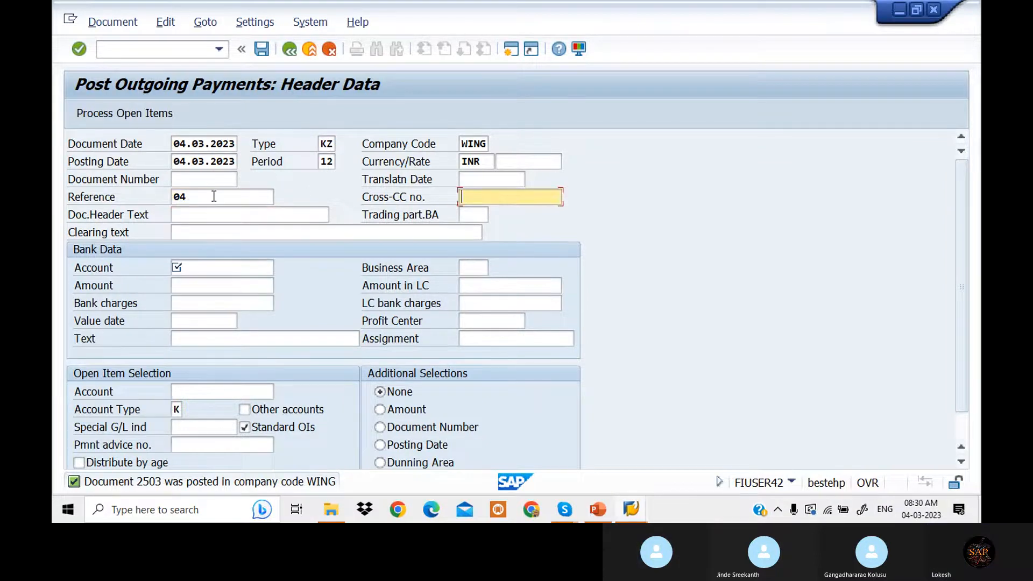
Enter header text Vendor Payment, the Hdfc bank account and an amount of 100000 for the outgoing payment.
{"action": "left_click", "coordinate": [218, 214]}
{"action": "left_click", "coordinate": [219, 267]}
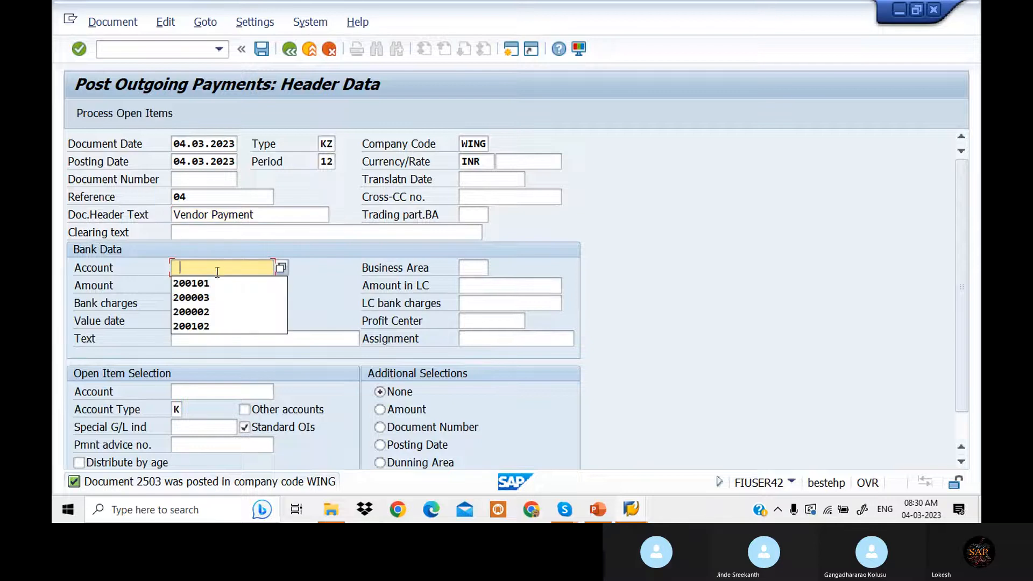
{"action": "left_click", "coordinate": [215, 282]}
{"action": "left_click", "coordinate": [216, 287]}
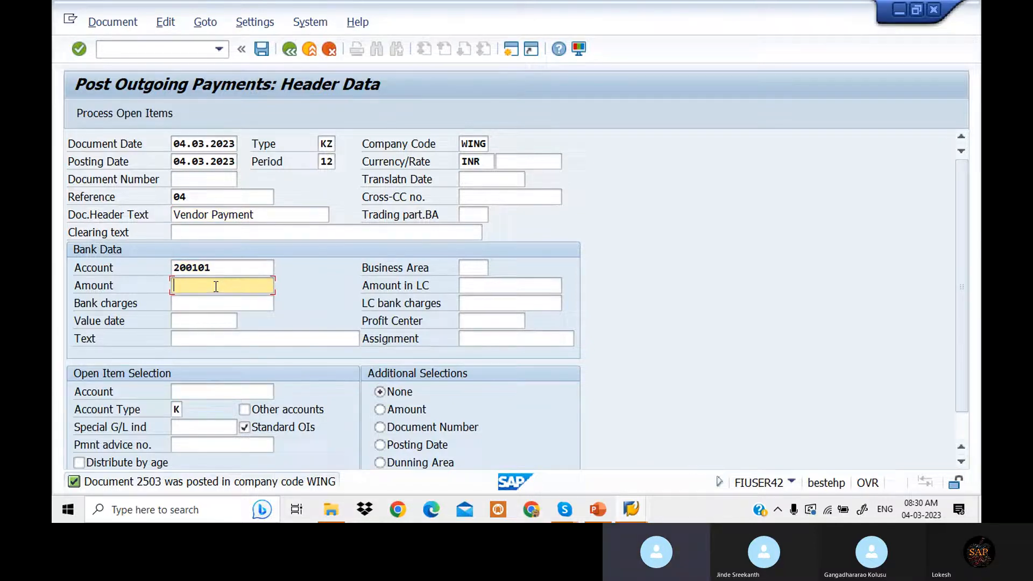
{"action": "type", "text": "1"}
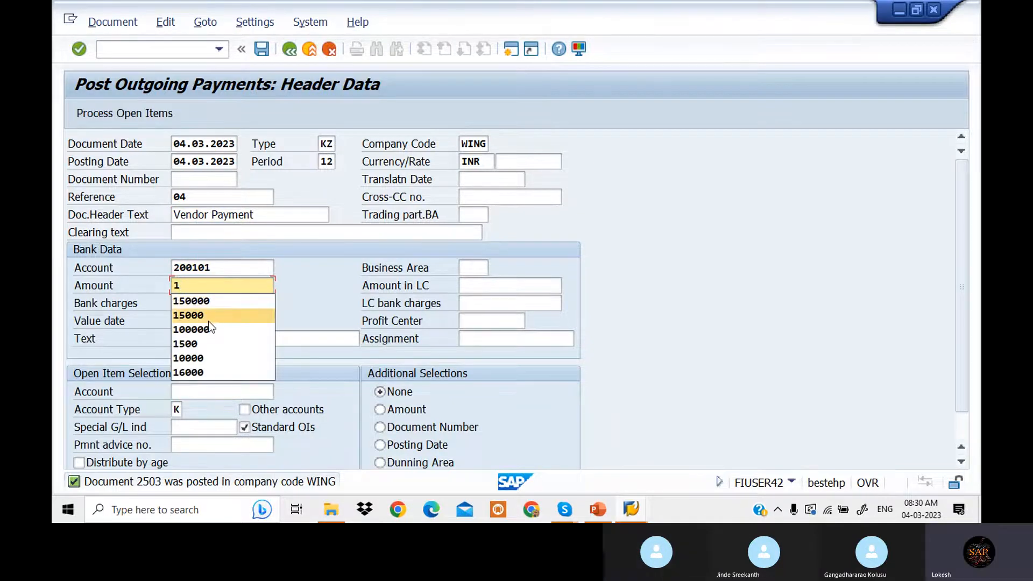
{"action": "left_click", "coordinate": [210, 317]}
{"action": "double_click", "coordinate": [219, 289]}
{"action": "type", "text": "10000"}
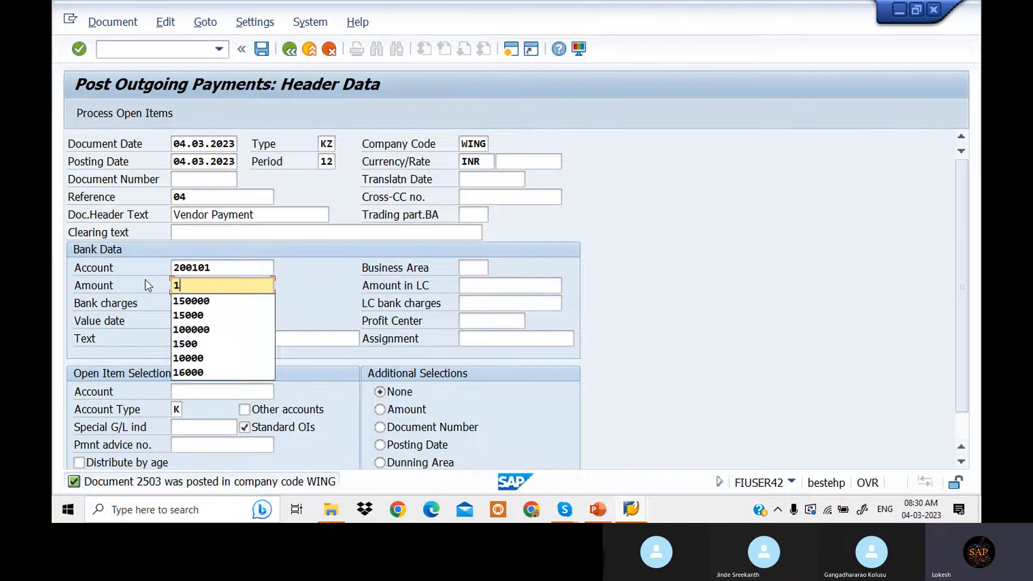
{"action": "type", "text": "0"}
Enter the bank item text VENDOR PAYMENT, select the account of vendor RAM TRADERS and process its open items.
{"action": "key", "text": "Tab"}
{"action": "key", "text": "Tab"}
{"action": "key", "text": "Tab"}
{"action": "key", "text": "Tab"}
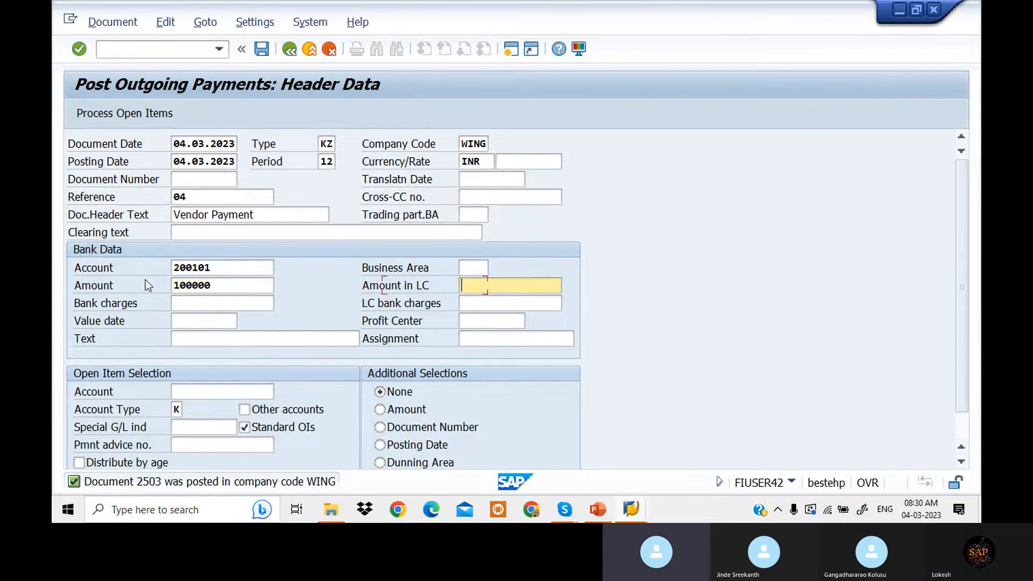
{"action": "key", "text": "BackSpace"}
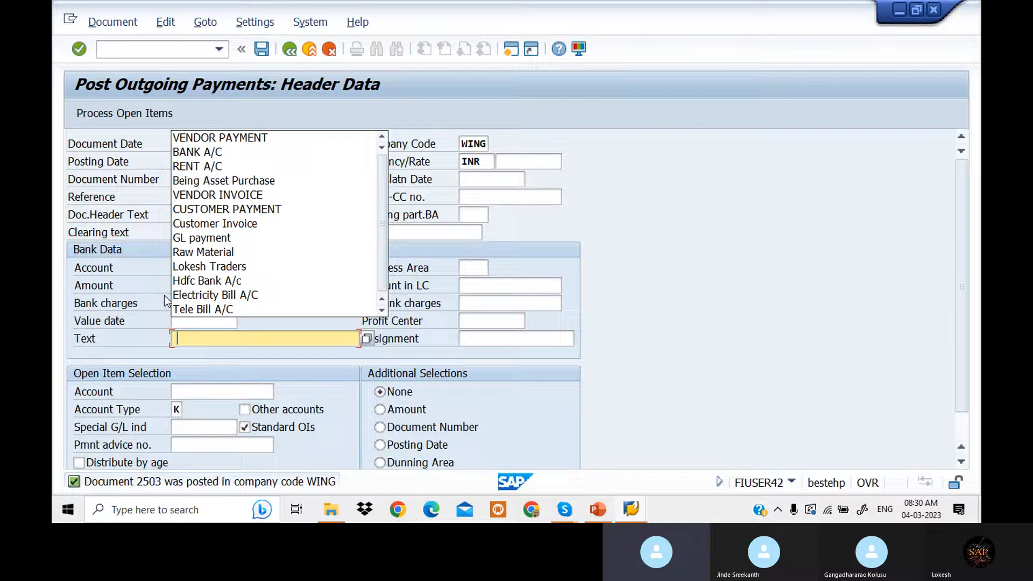
{"action": "left_click", "coordinate": [265, 139]}
{"action": "left_click", "coordinate": [228, 396]}
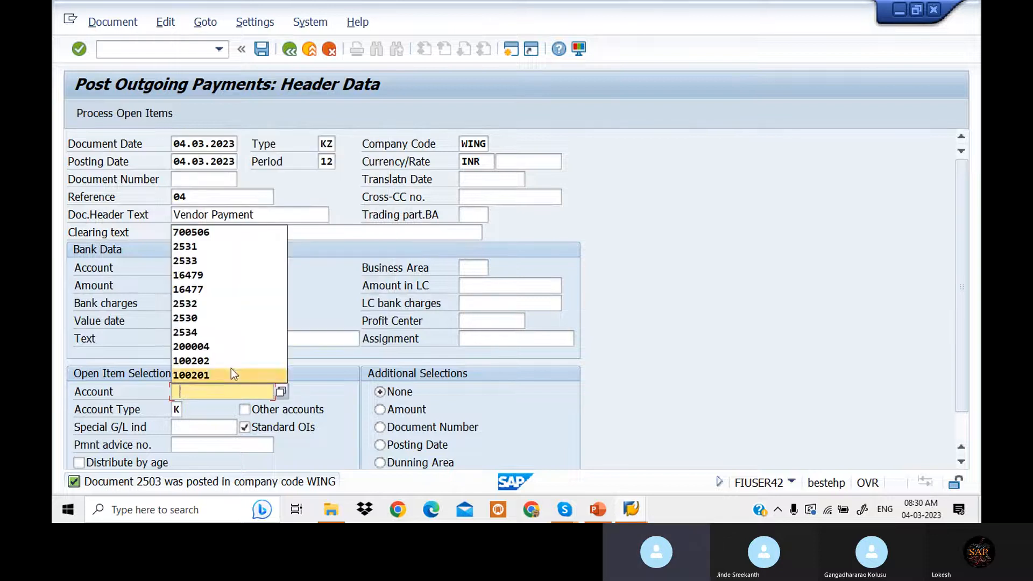
{"action": "left_click", "coordinate": [226, 231]}
{"action": "left_click", "coordinate": [150, 114]}
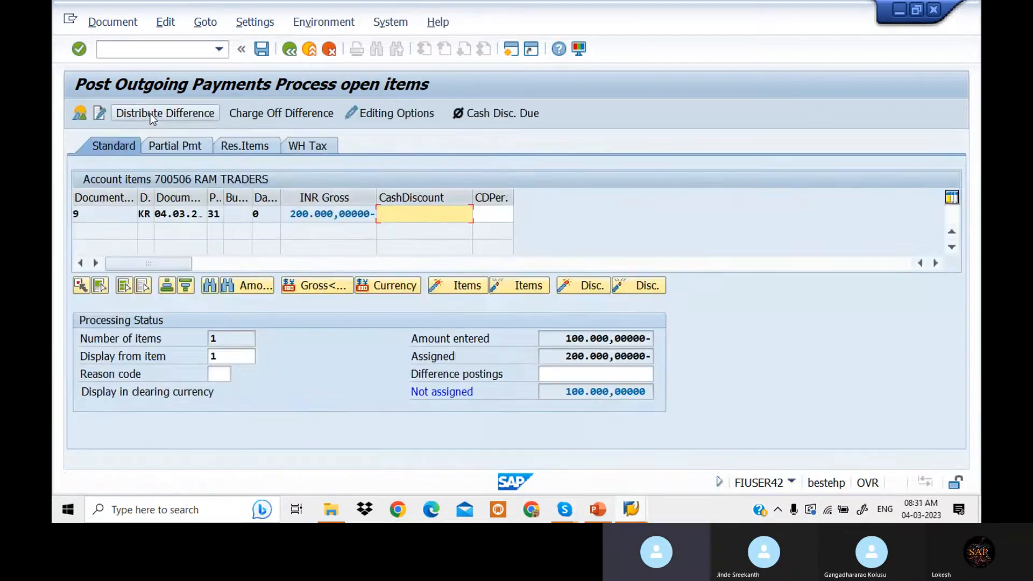
Create a residual item of 100.000 against document 9 and try to post the outgoing payment.
{"action": "left_click", "coordinate": [249, 147]}
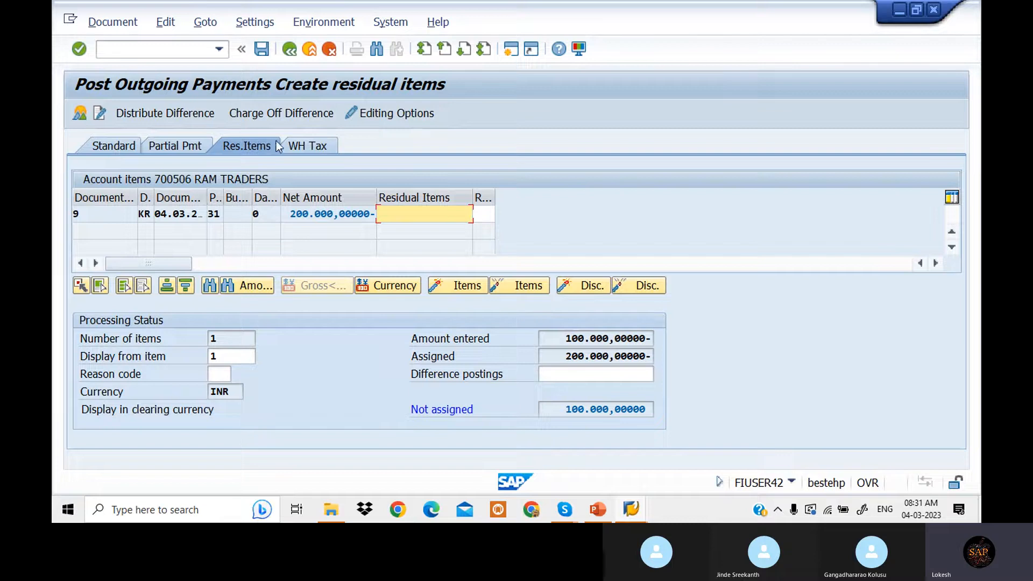
{"action": "double_click", "coordinate": [437, 213]}
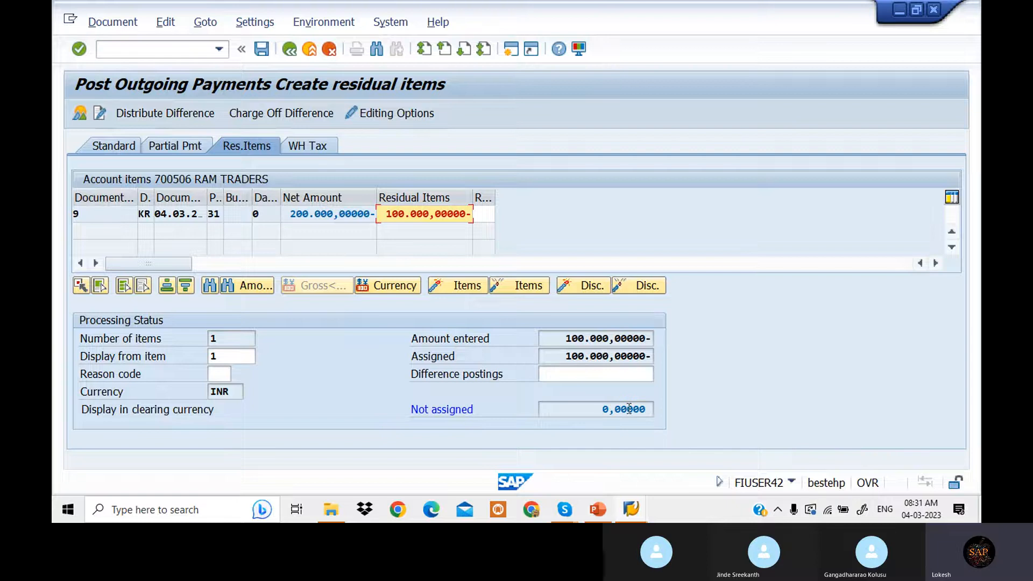
{"action": "left_click", "coordinate": [263, 50]}
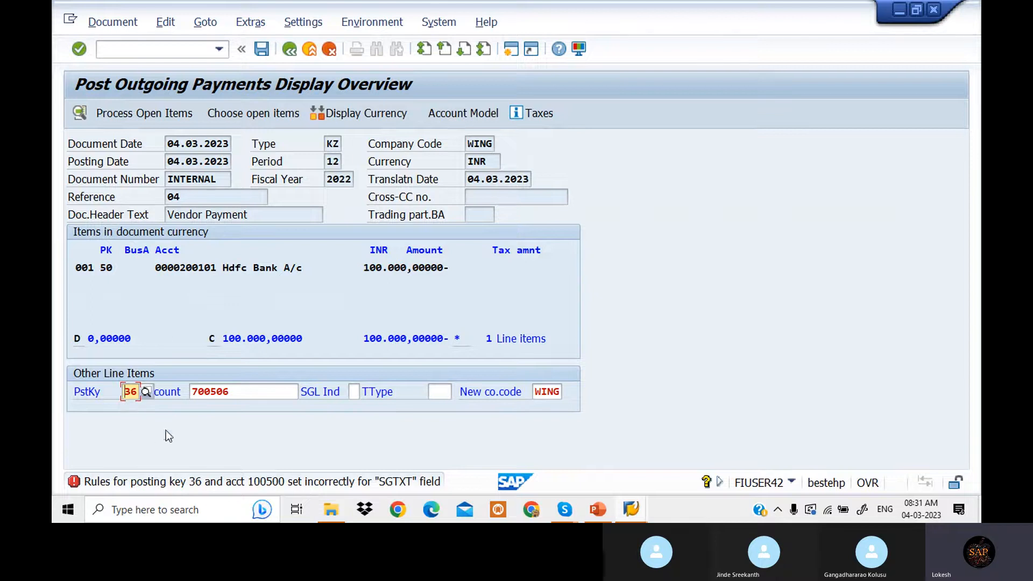
From the posting error's long text, open the Define Posting Keys activity and the details of posting key 36.
{"action": "double_click", "coordinate": [311, 481]}
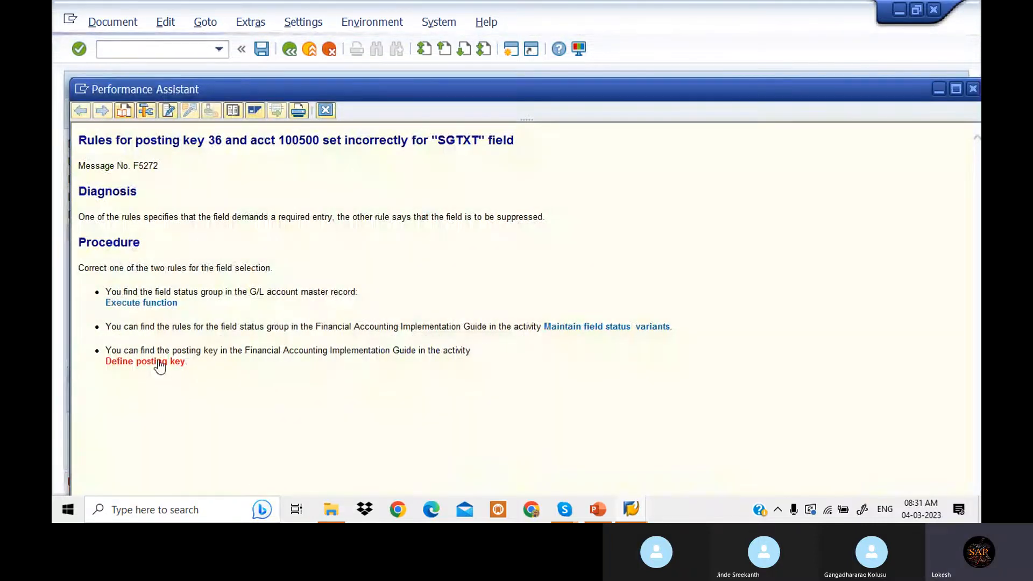
{"action": "left_click", "coordinate": [160, 365]}
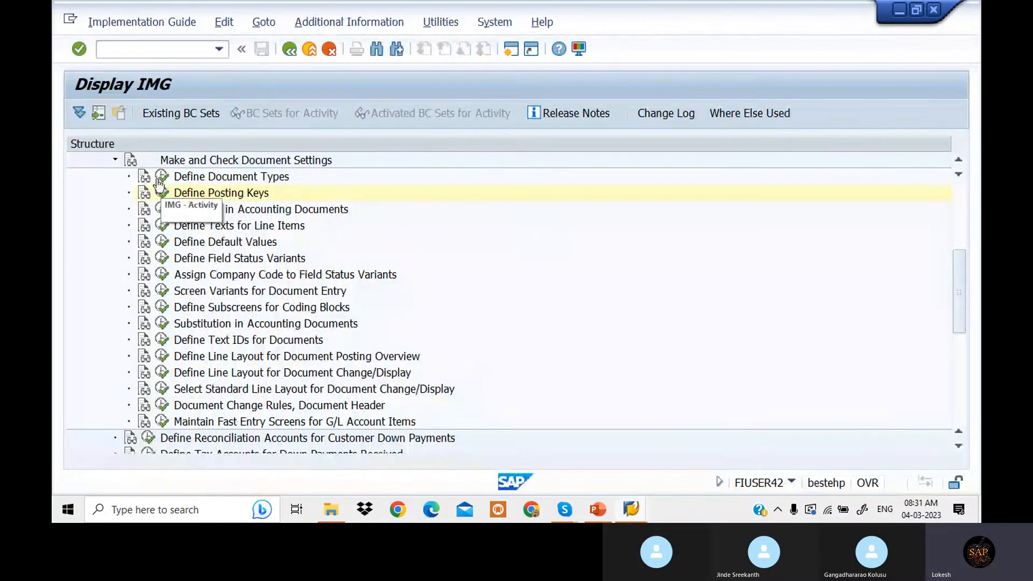
{"action": "left_click", "coordinate": [162, 194]}
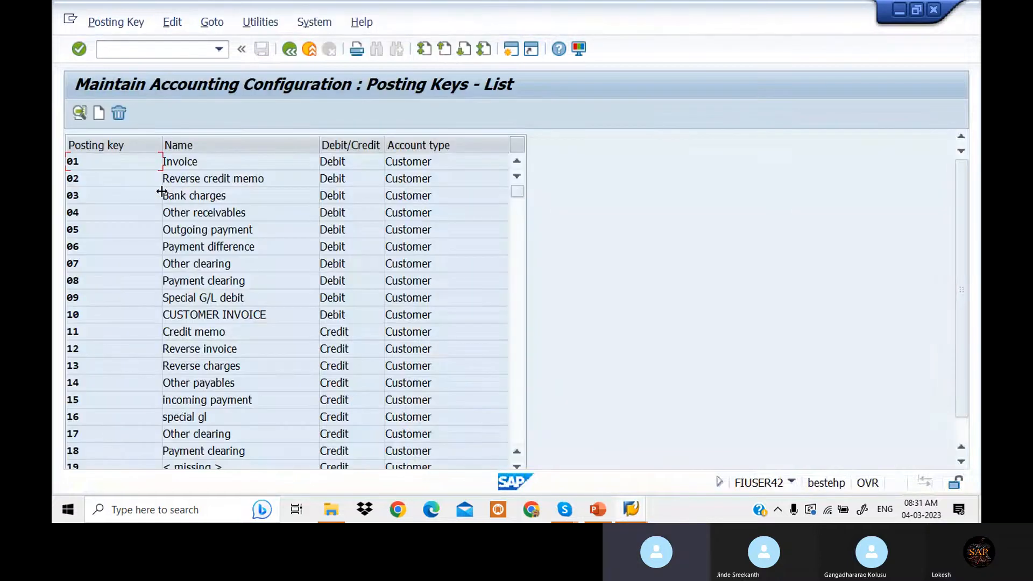
{"action": "scroll", "coordinate": [185, 389], "scroll_direction": "down", "scroll_amount": 7}
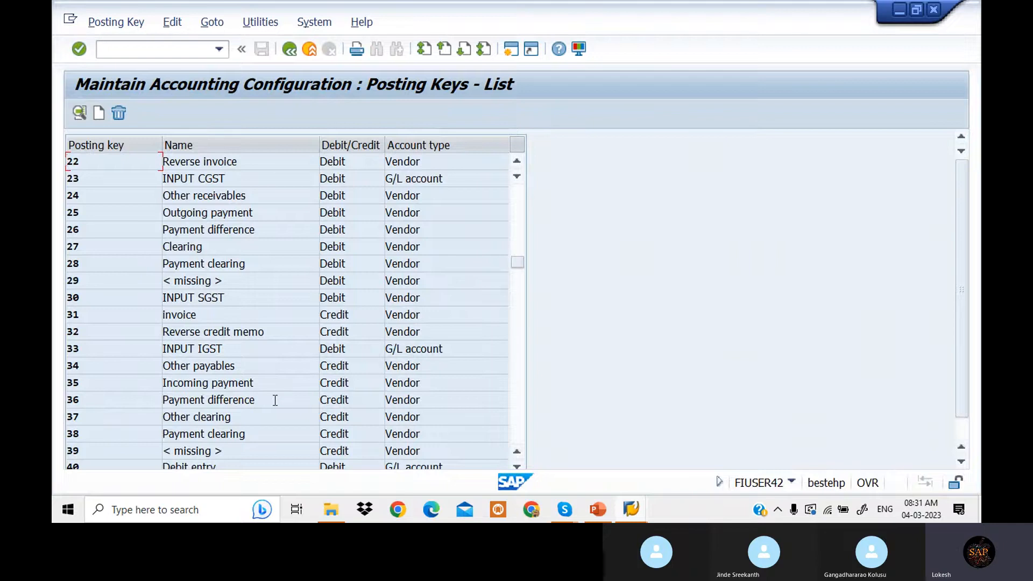
{"action": "double_click", "coordinate": [273, 401]}
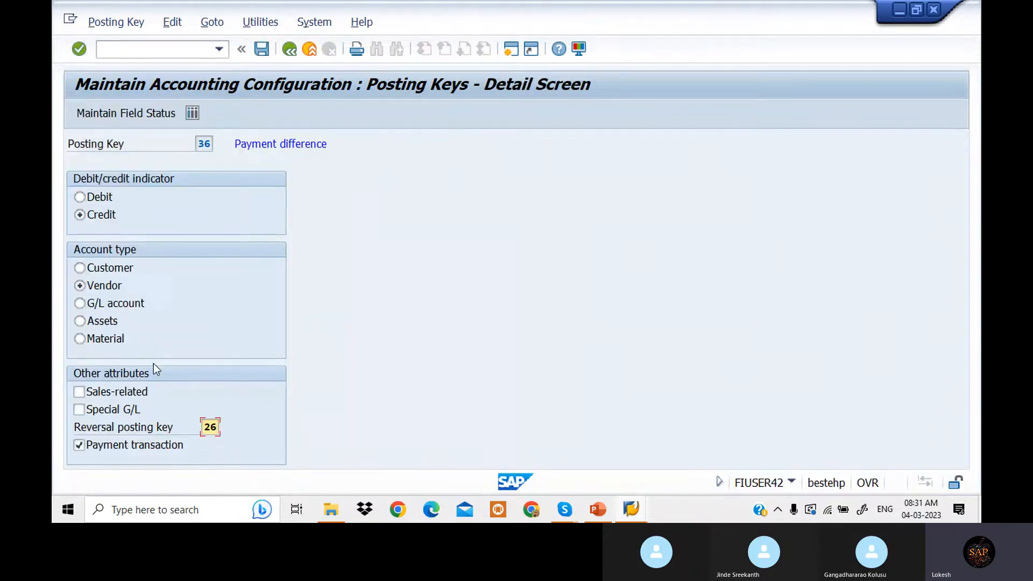
Suppress the Value date field in posting key 36's payment transactions field status and save it to customizing request ACCOUNTS PAYABLE WING.
{"action": "left_click", "coordinate": [143, 114]}
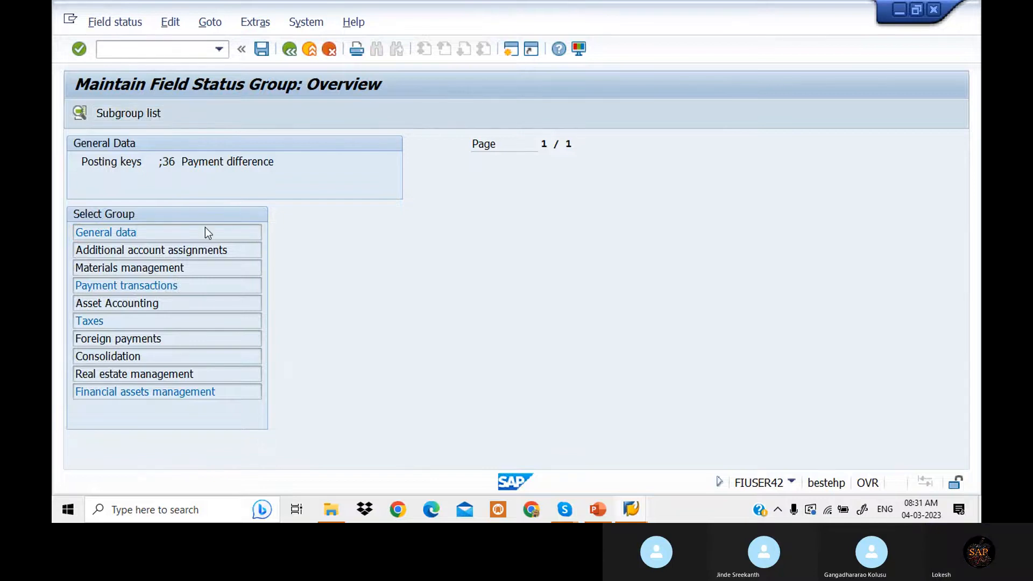
{"action": "double_click", "coordinate": [205, 228]}
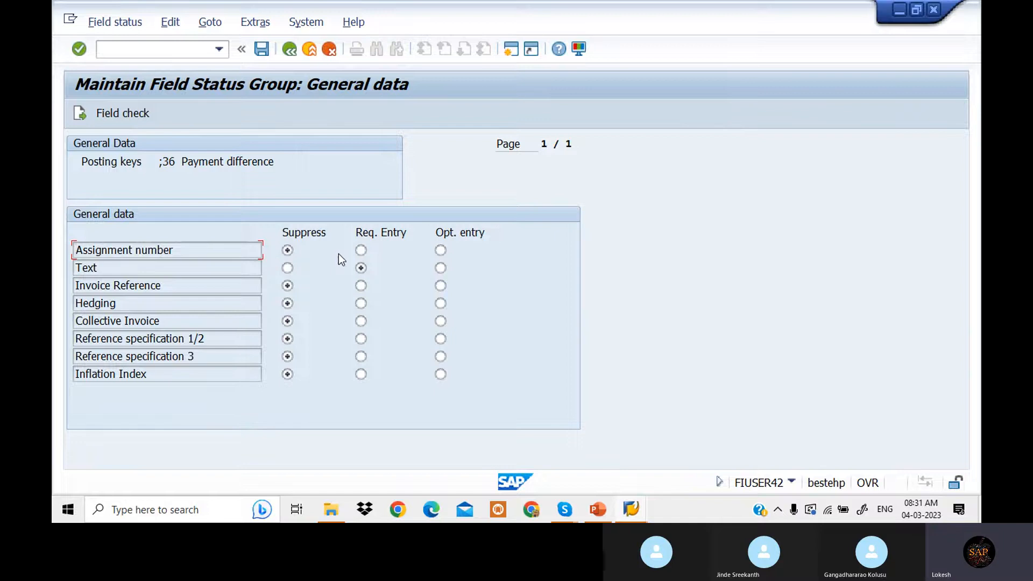
{"action": "left_click", "coordinate": [289, 50]}
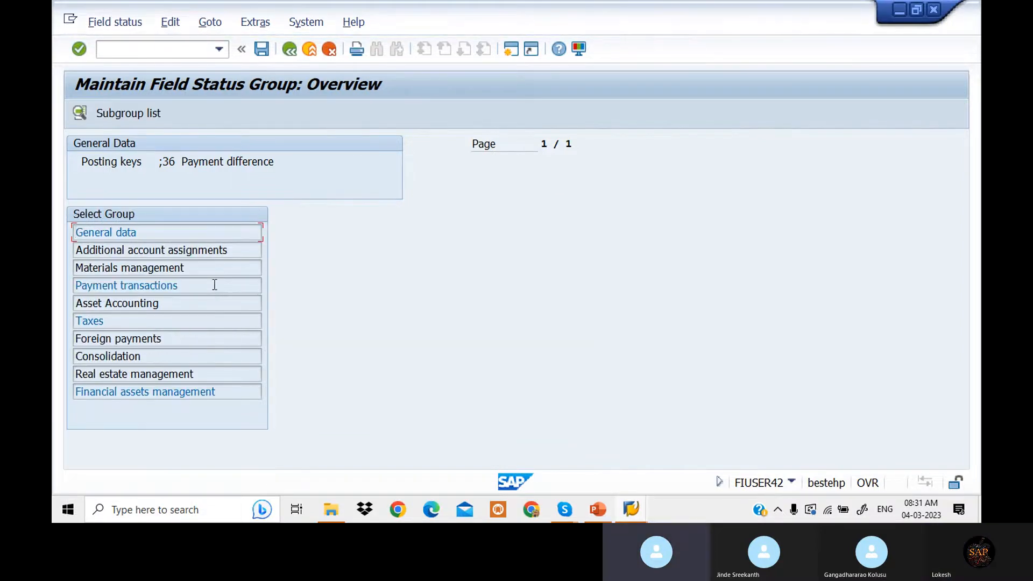
{"action": "double_click", "coordinate": [214, 285]}
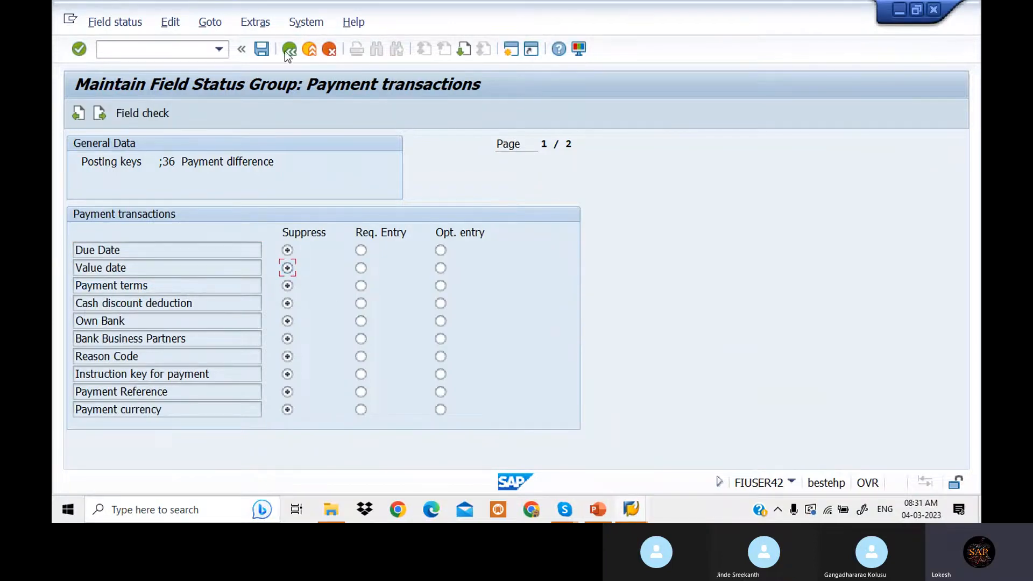
{"action": "left_click", "coordinate": [265, 47]}
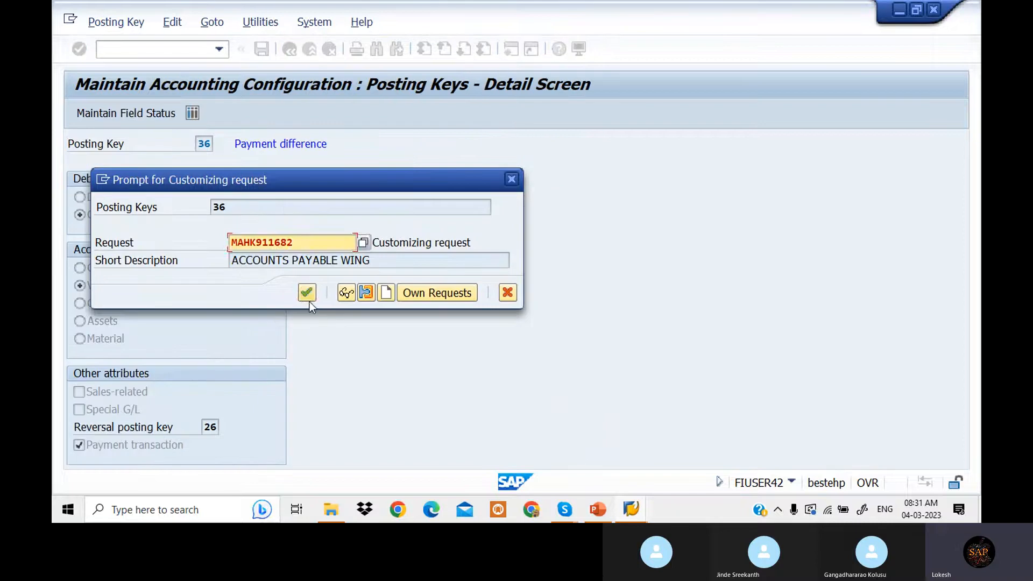
{"action": "left_click", "coordinate": [305, 295]}
Suppress the Text field in posting key 36's general data field status and save it to the customizing request.
{"action": "left_click", "coordinate": [156, 114]}
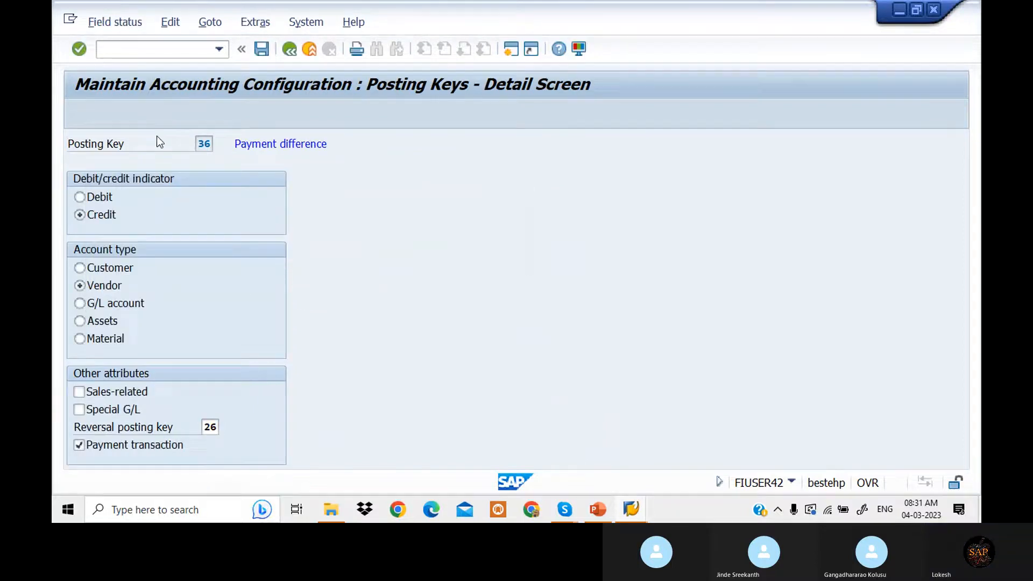
{"action": "double_click", "coordinate": [209, 226]}
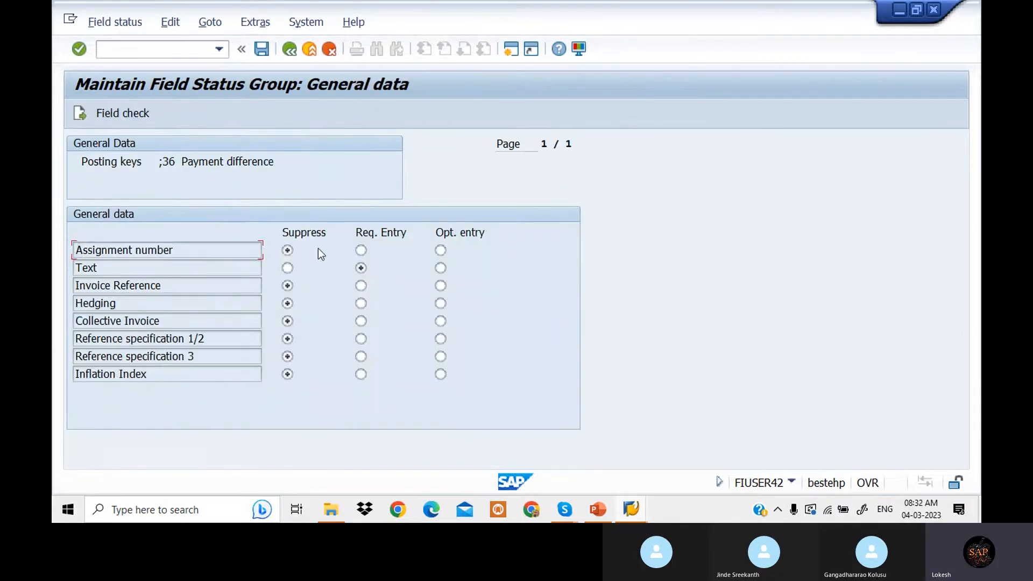
{"action": "left_click", "coordinate": [287, 267]}
{"action": "left_click", "coordinate": [262, 49]}
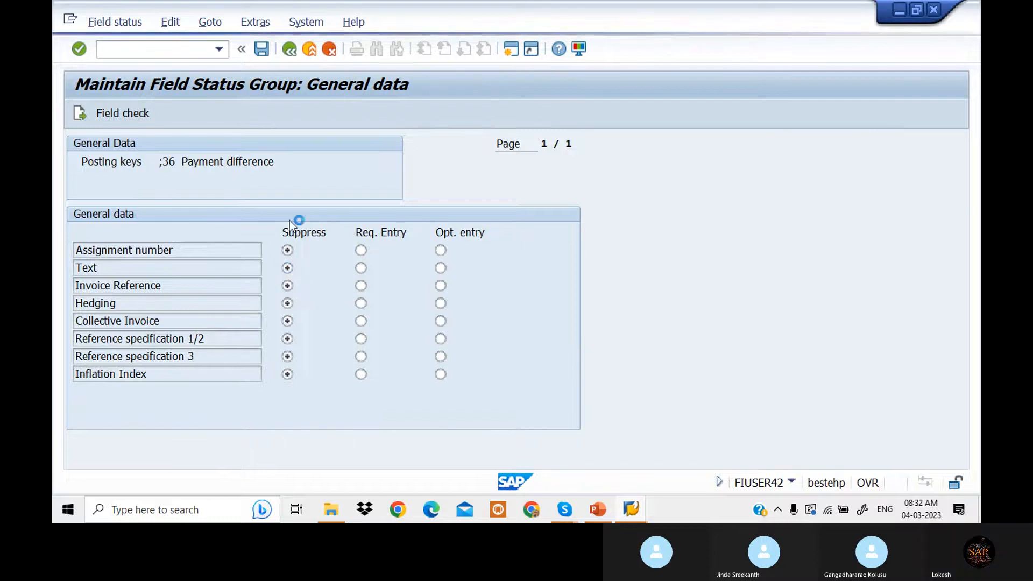
{"action": "left_click", "coordinate": [305, 294]}
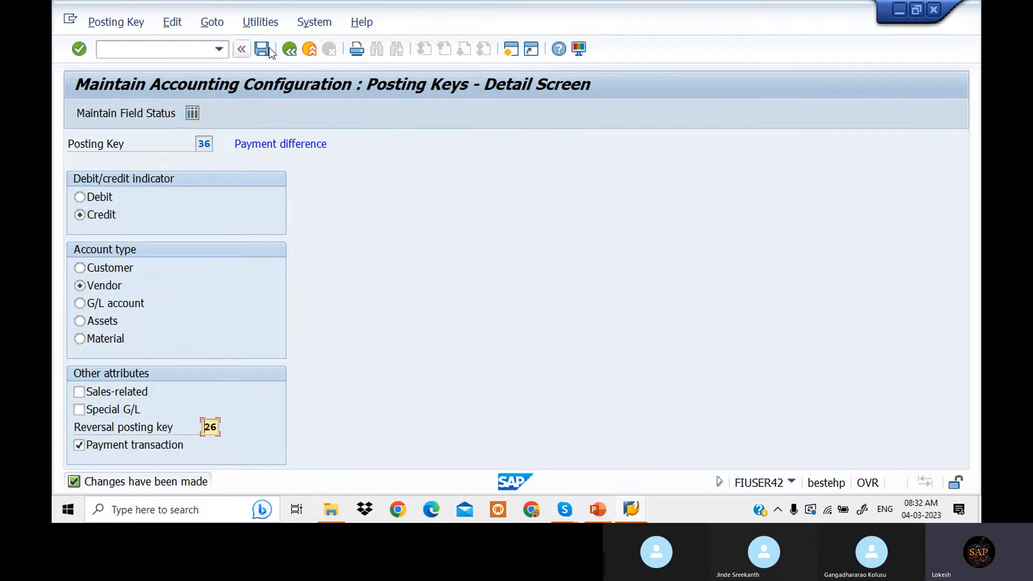
Open vendor posting key 26, suppress the Text field in its general data field status and save it to the customizing request.
{"action": "left_click", "coordinate": [296, 49]}
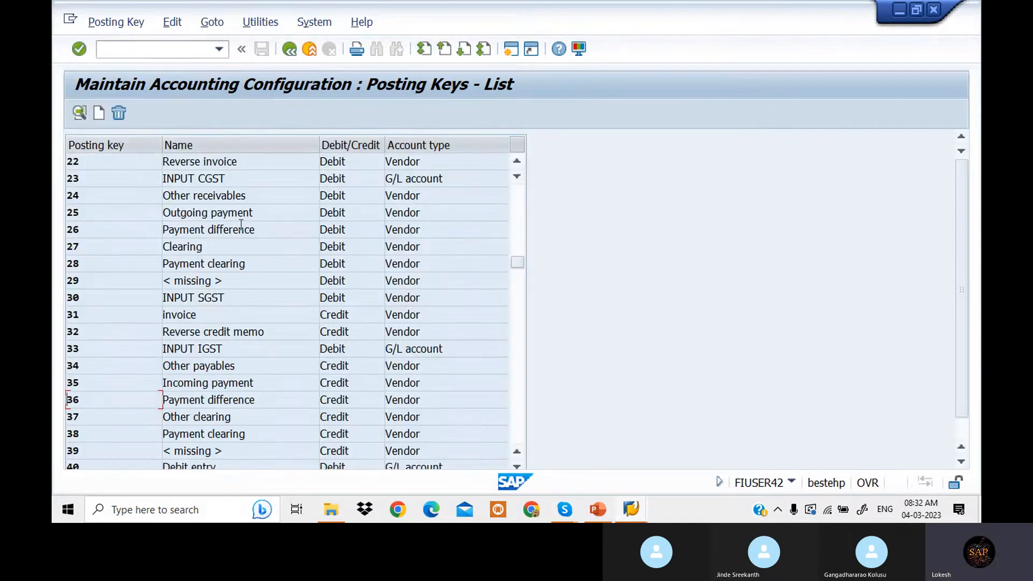
{"action": "double_click", "coordinate": [240, 225]}
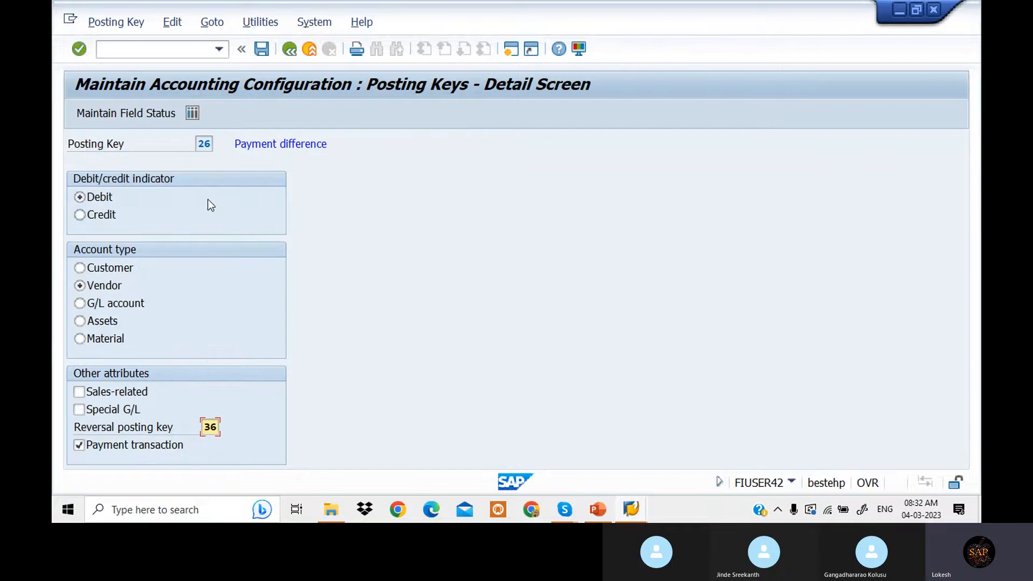
{"action": "left_click", "coordinate": [160, 114]}
{"action": "double_click", "coordinate": [220, 234]}
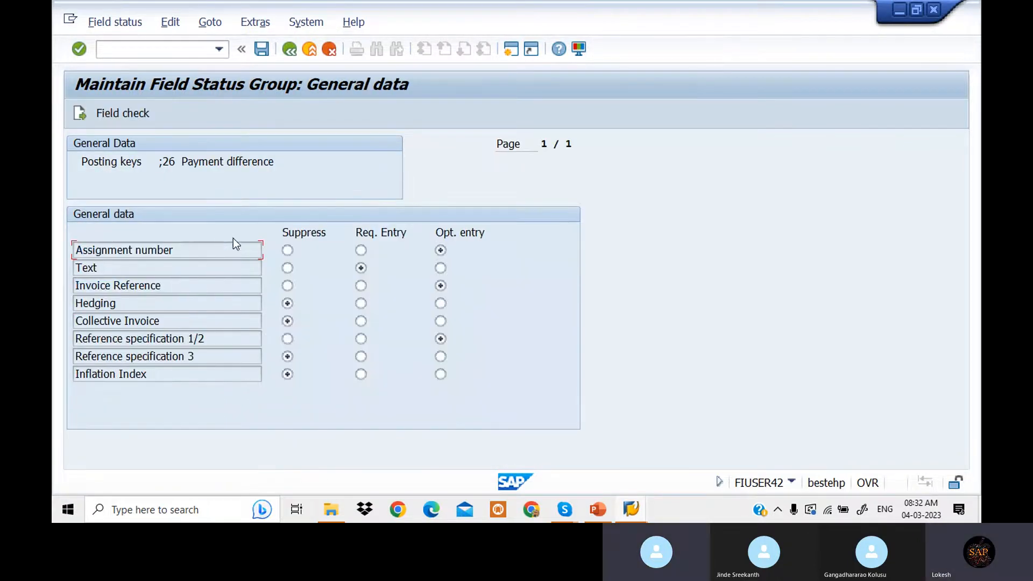
{"action": "left_click", "coordinate": [288, 268]}
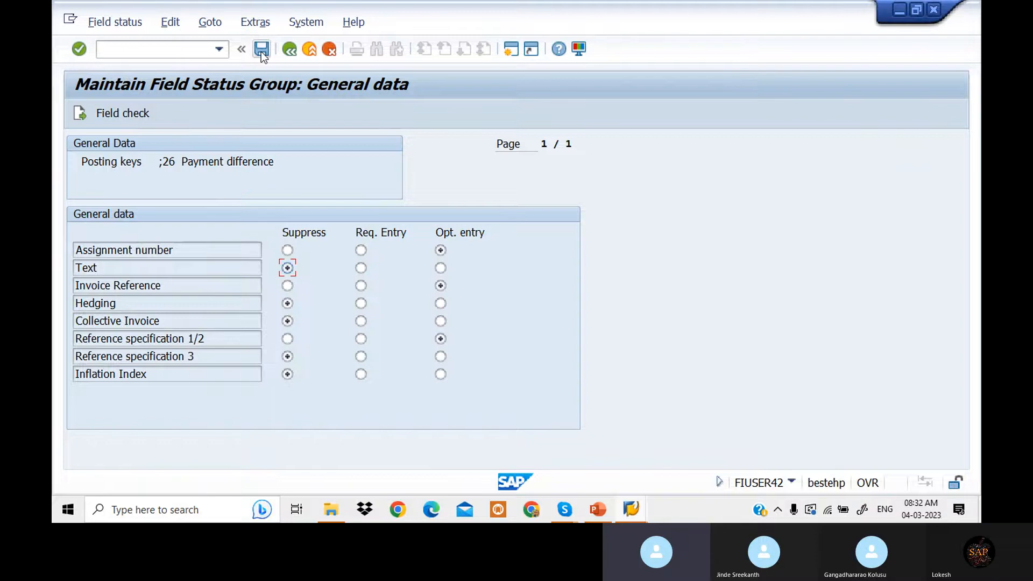
{"action": "left_click", "coordinate": [261, 50]}
{"action": "left_click", "coordinate": [302, 293]}
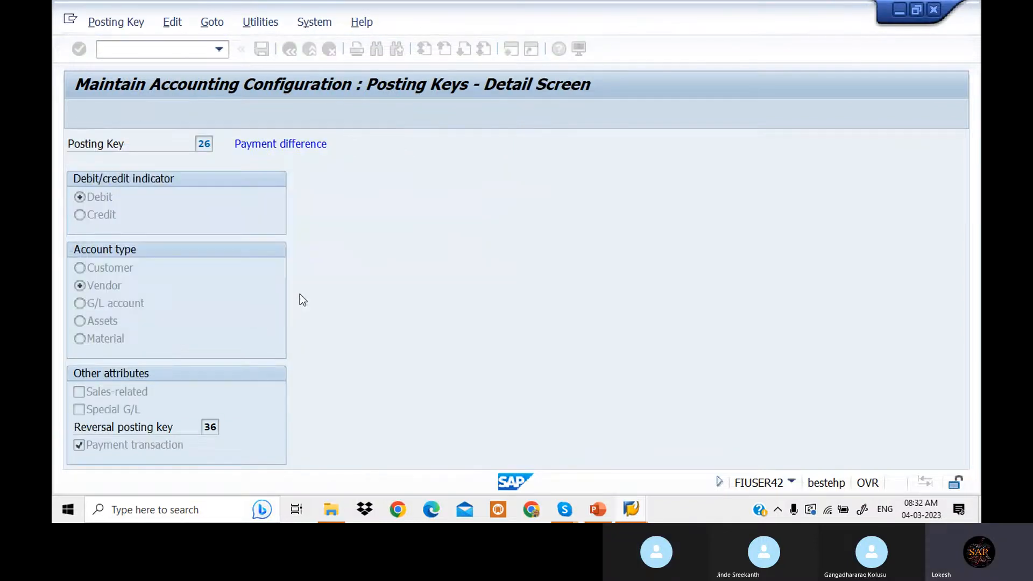
Suppress the Value date field in posting key 26's payment transactions field status and save it to the customizing request.
{"action": "left_click", "coordinate": [140, 115]}
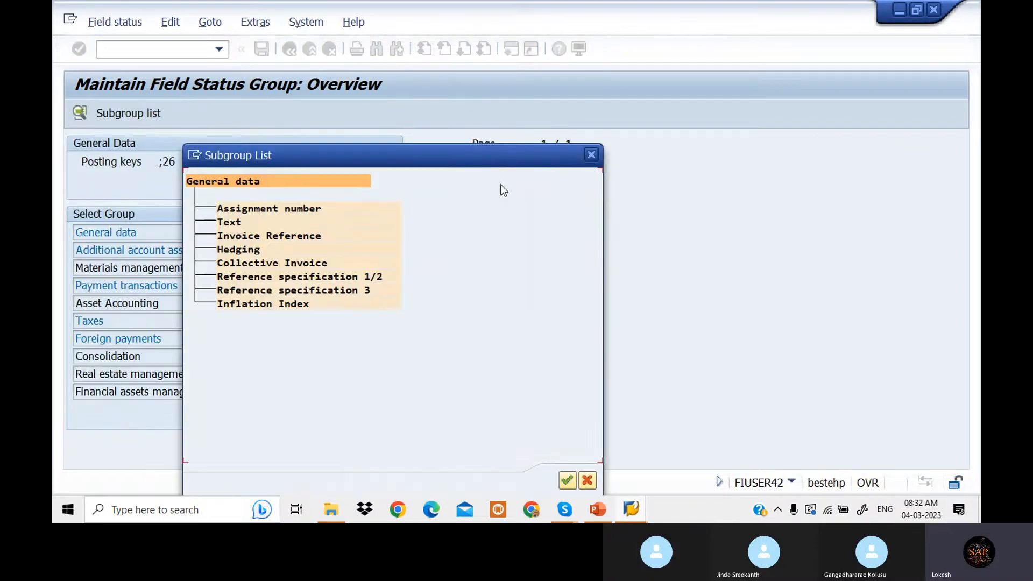
{"action": "left_click", "coordinate": [592, 155]}
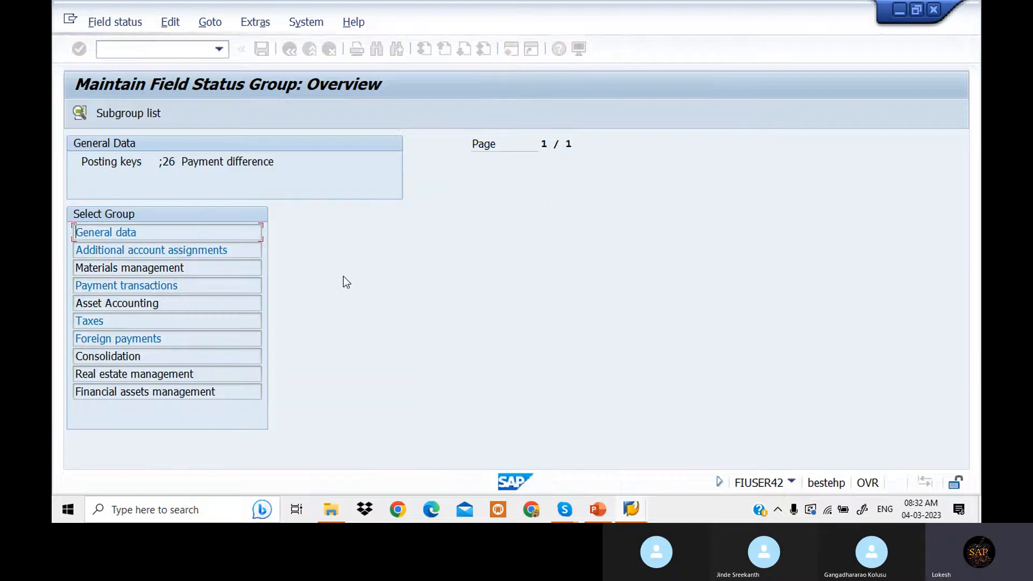
{"action": "double_click", "coordinate": [251, 286]}
{"action": "left_click", "coordinate": [287, 267]}
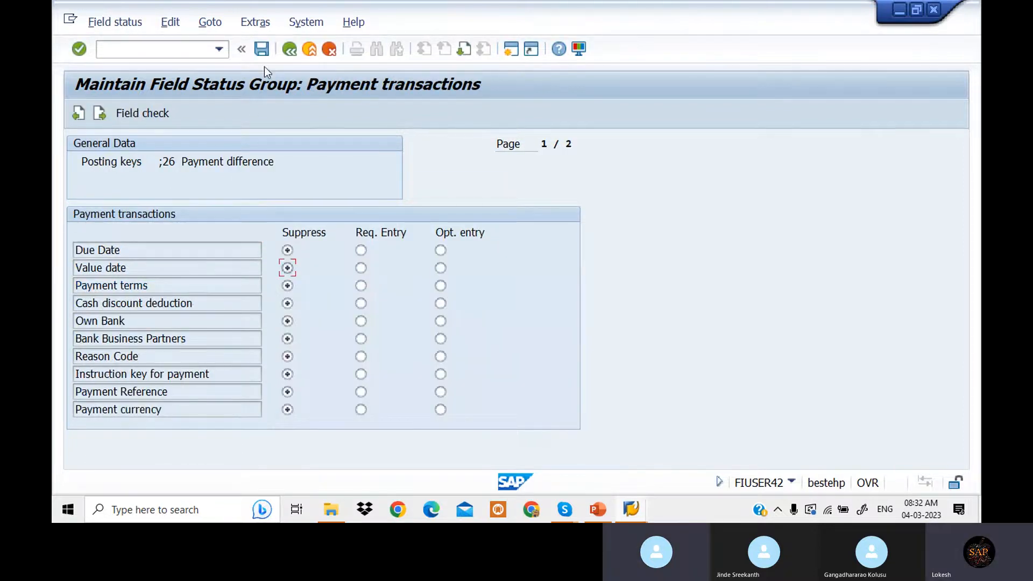
{"action": "left_click", "coordinate": [270, 49]}
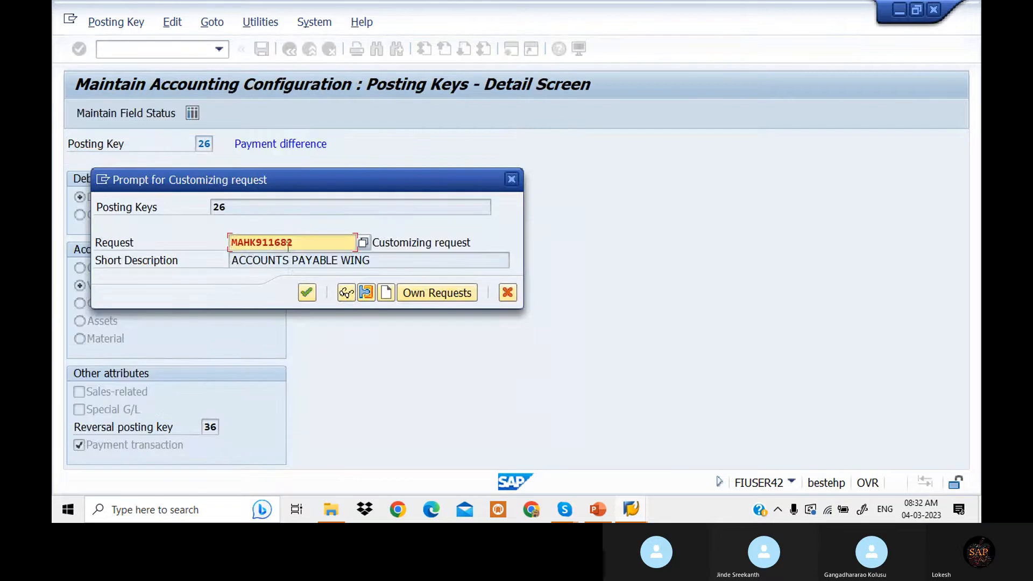
{"action": "left_click", "coordinate": [306, 293]}
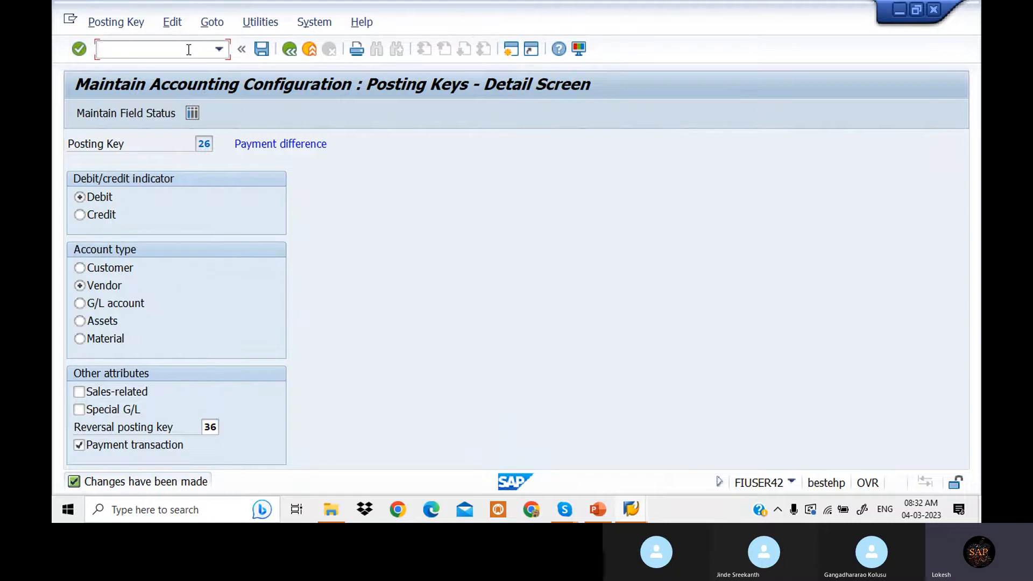
Close the error help for posting key 36 and start the outgoing payment transaction F-53.
{"action": "key", "text": "alt+Tab"}
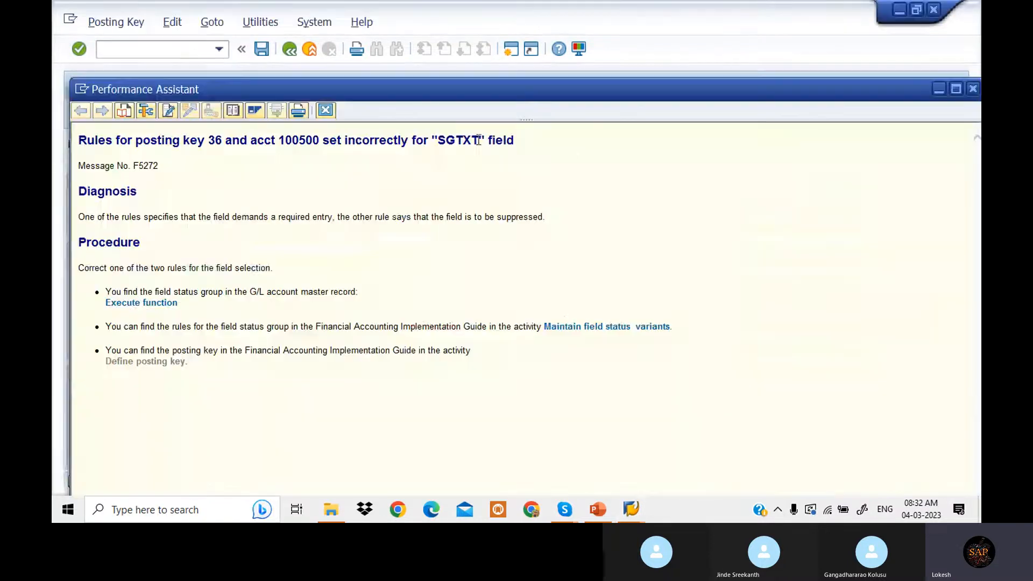
{"action": "left_click_drag", "start_coordinate": [880, 94], "coordinate": [836, 91]}
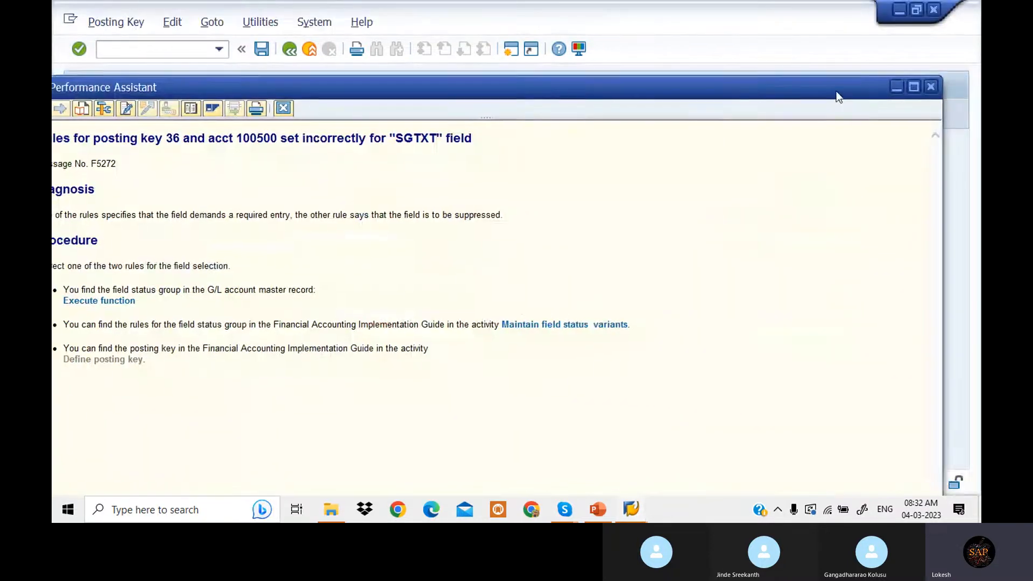
{"action": "left_click", "coordinate": [931, 87]}
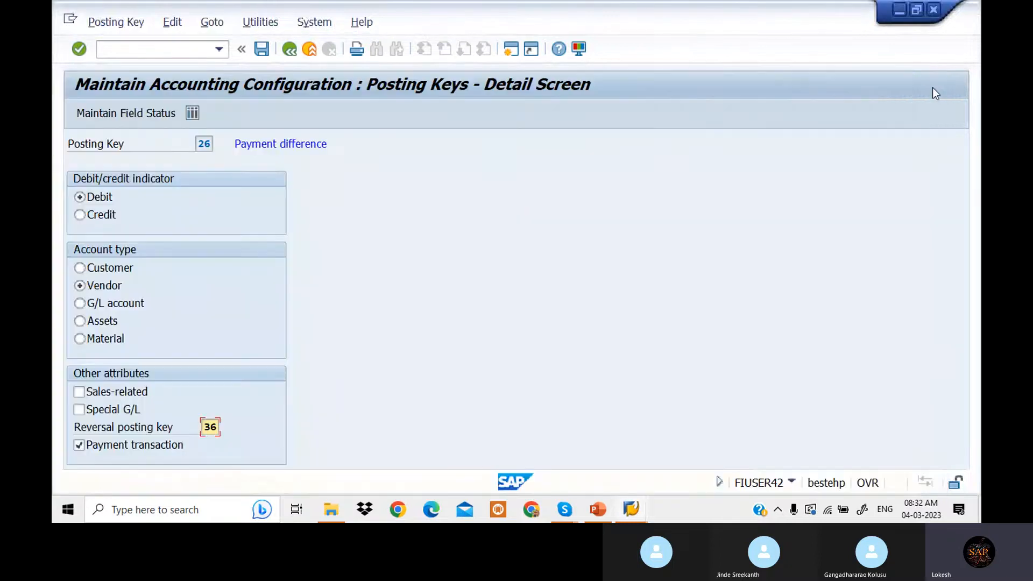
{"action": "left_click", "coordinate": [162, 50]}
{"action": "type", "text": "/NF"}
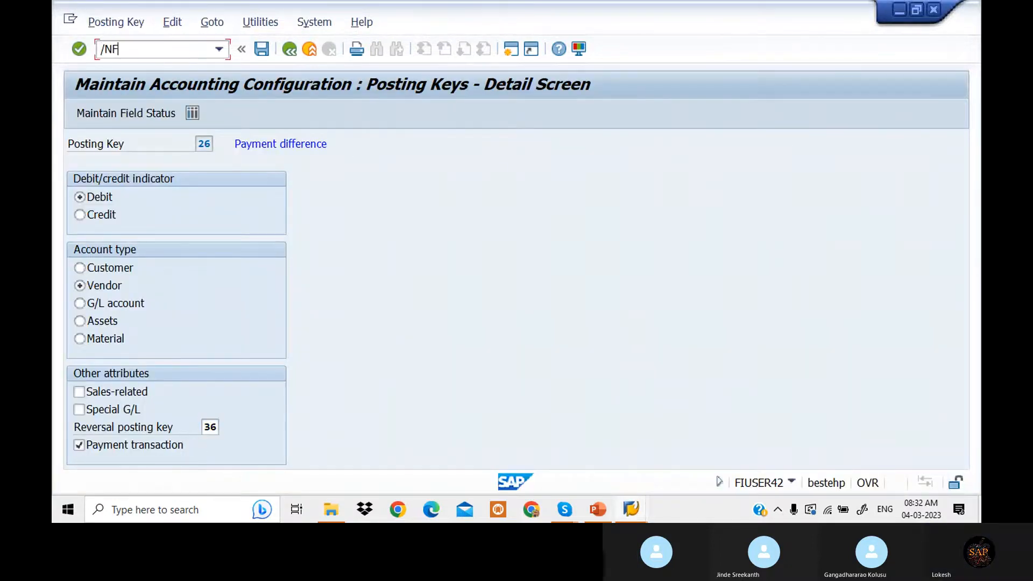
{"action": "type", "text": "-53"}
{"action": "key", "text": "Return"}
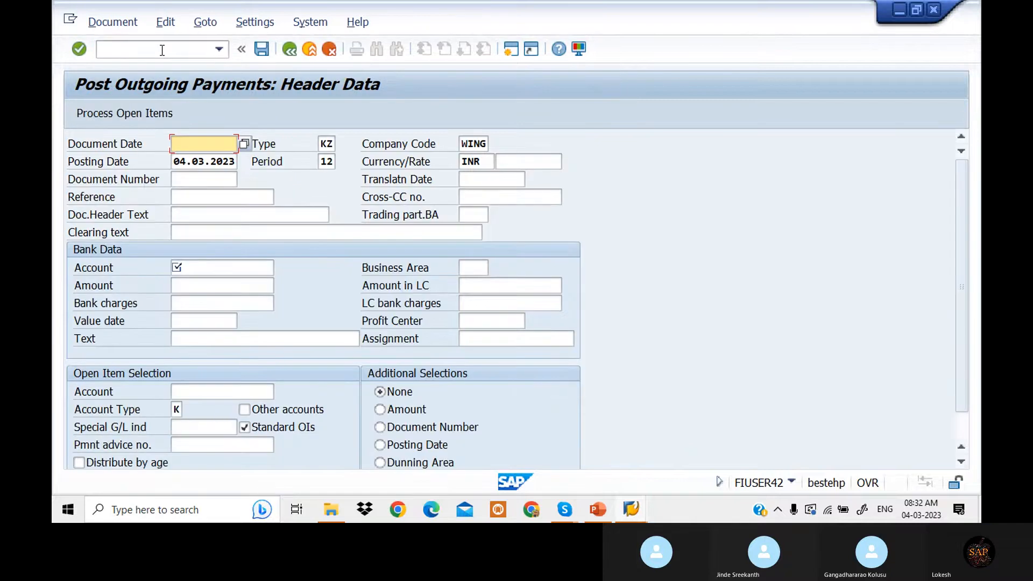
Enter document date 04.03.2023, reference 04 and header text Vendor Payment in the payment header.
{"action": "left_click", "coordinate": [190, 149]}
{"action": "left_click", "coordinate": [190, 151]}
{"action": "left_click", "coordinate": [194, 149]}
{"action": "left_click", "coordinate": [200, 160]}
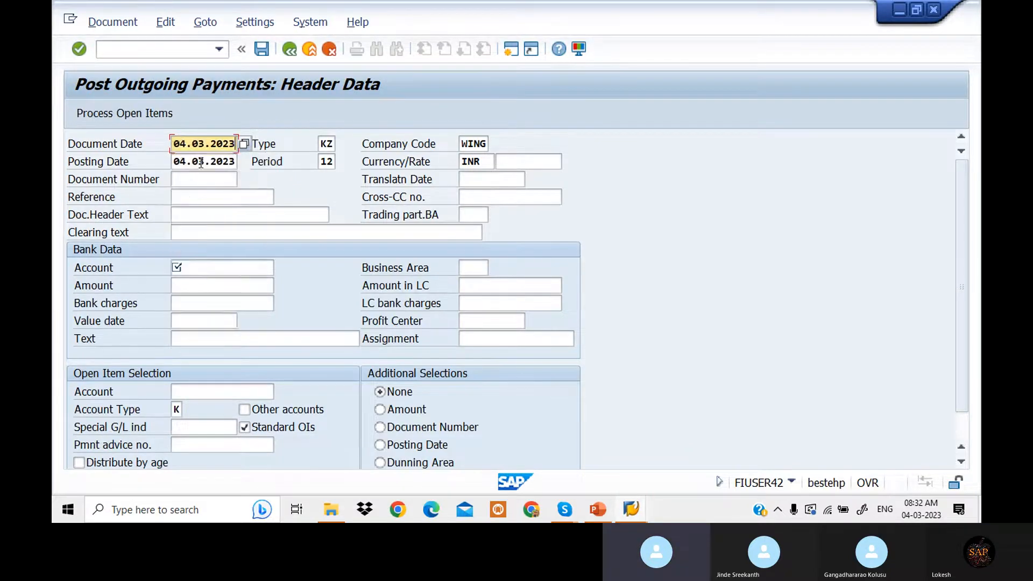
{"action": "left_click", "coordinate": [199, 195]}
{"action": "left_click", "coordinate": [202, 212]}
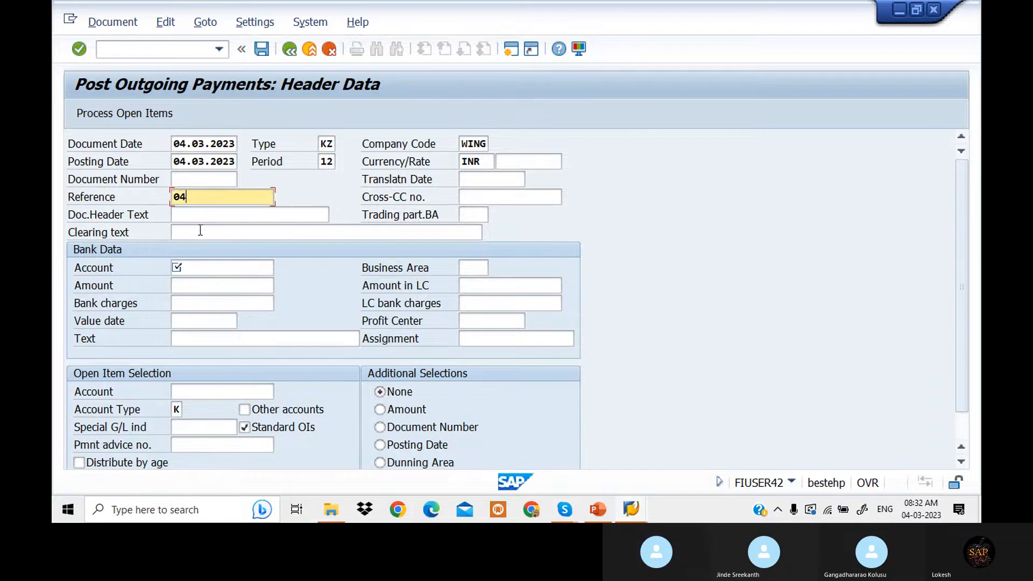
{"action": "left_click", "coordinate": [202, 232]}
{"action": "left_click", "coordinate": [213, 214]}
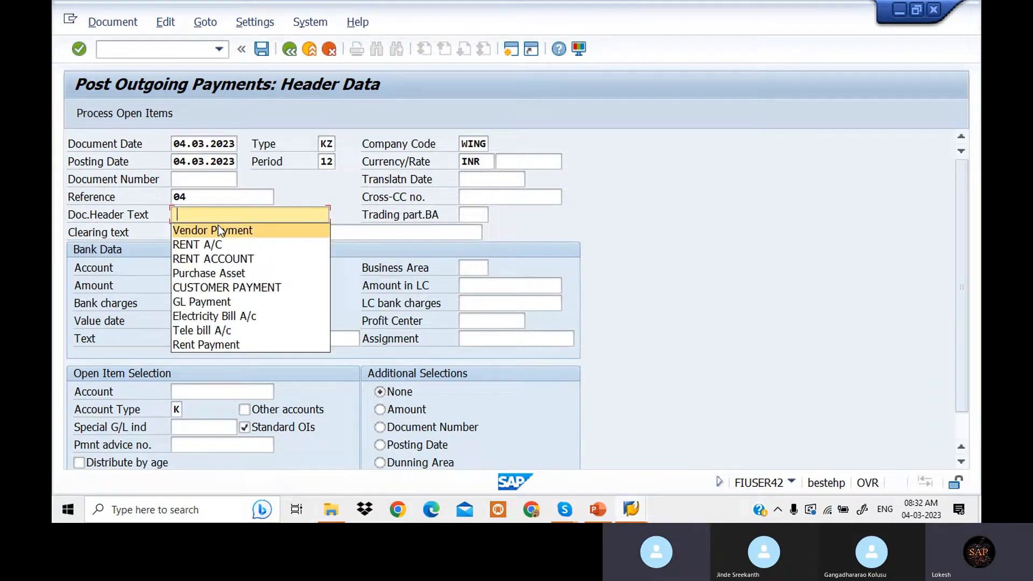
{"action": "left_click", "coordinate": [221, 227]}
Fill the bank data with the HDFC Bank G/L account, amount 100000 and text VENDOR PAYMENT.
{"action": "left_click", "coordinate": [213, 270]}
{"action": "left_click", "coordinate": [213, 280]}
{"action": "left_click", "coordinate": [213, 286]}
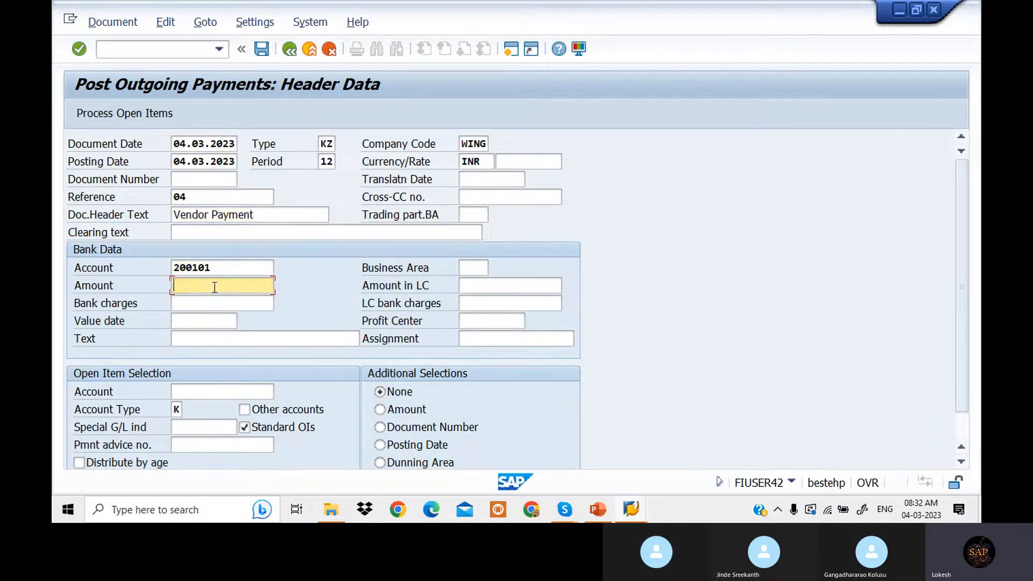
{"action": "left_click", "coordinate": [211, 301]}
{"action": "left_click", "coordinate": [204, 335]}
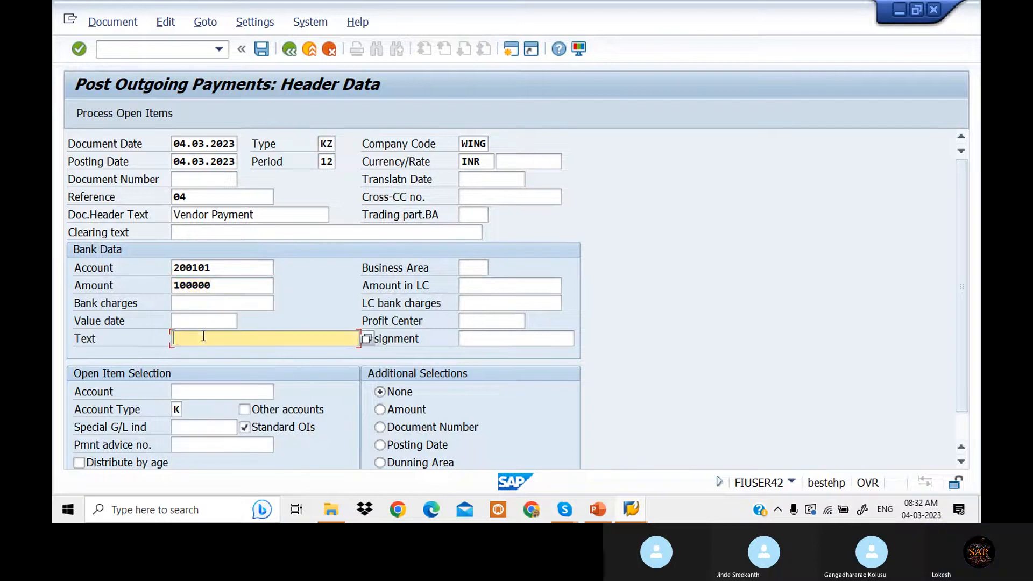
{"action": "key", "text": "space"}
{"action": "left_click", "coordinate": [247, 134]}
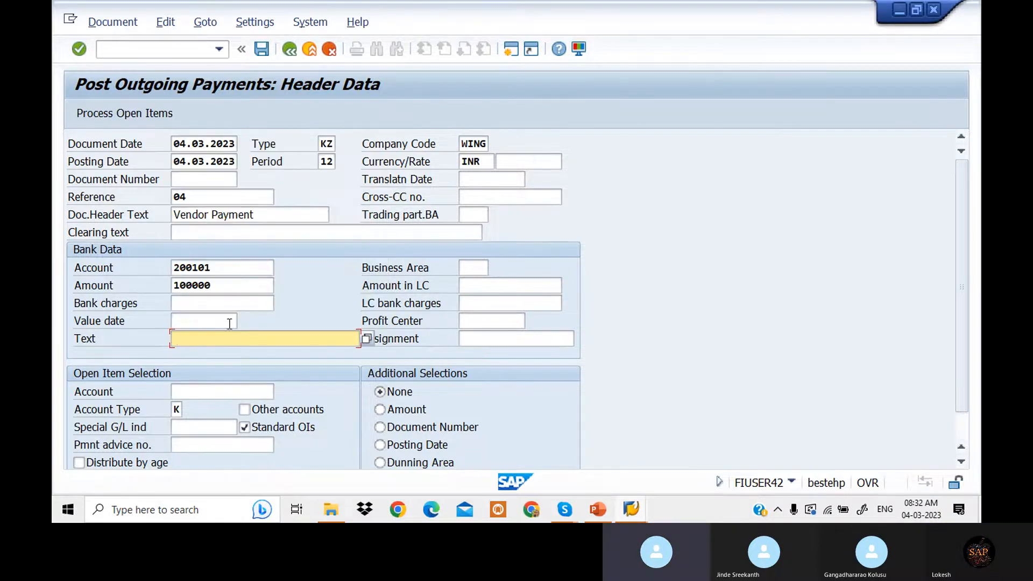
{"action": "key", "text": "space"}
{"action": "left_click", "coordinate": [264, 141]}
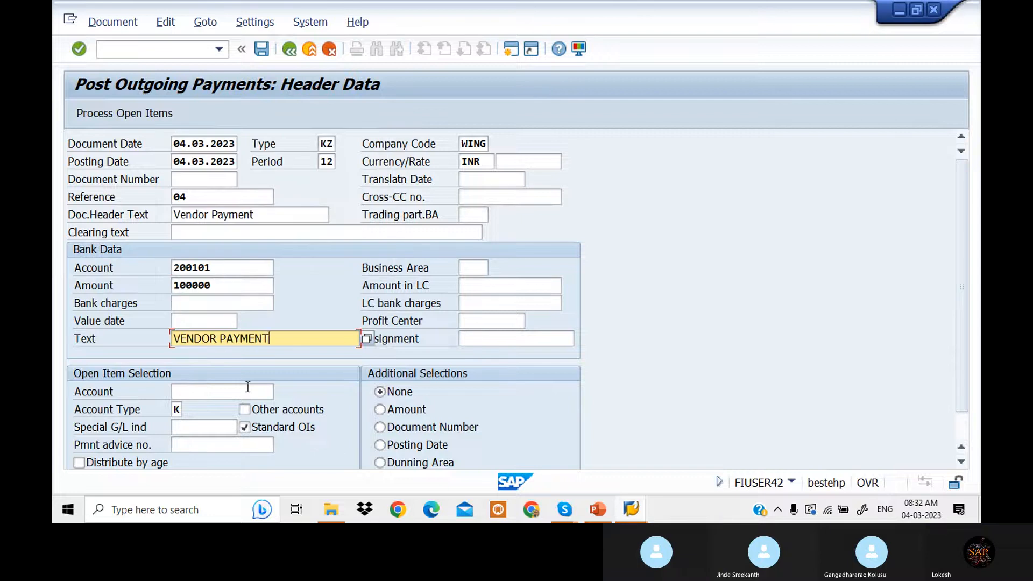
Enter the vendor account of RAM TRADERS for open item selection and process its open items.
{"action": "left_click", "coordinate": [247, 390]}
{"action": "key", "text": "space"}
{"action": "left_click", "coordinate": [231, 231]}
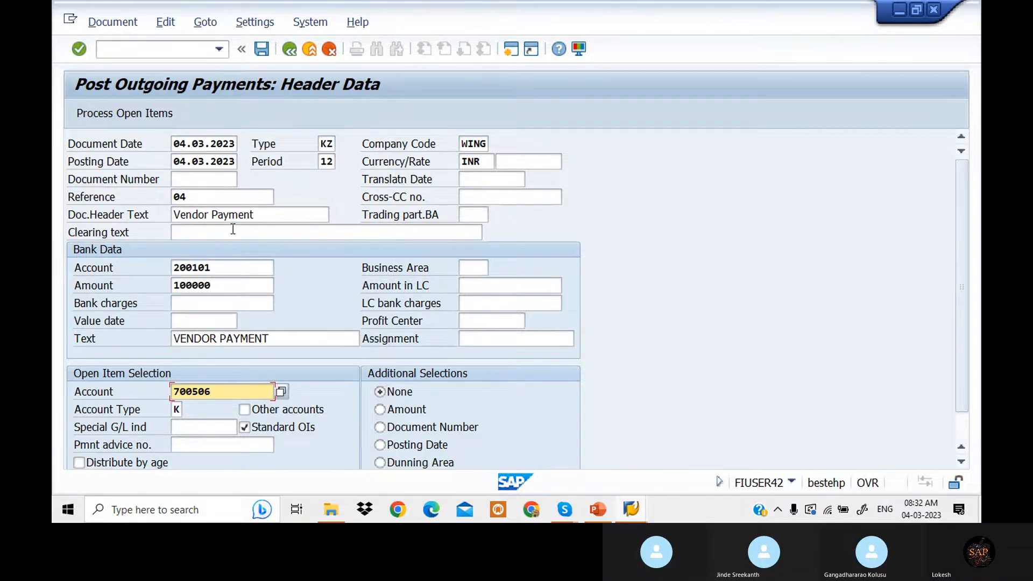
{"action": "left_click", "coordinate": [112, 114]}
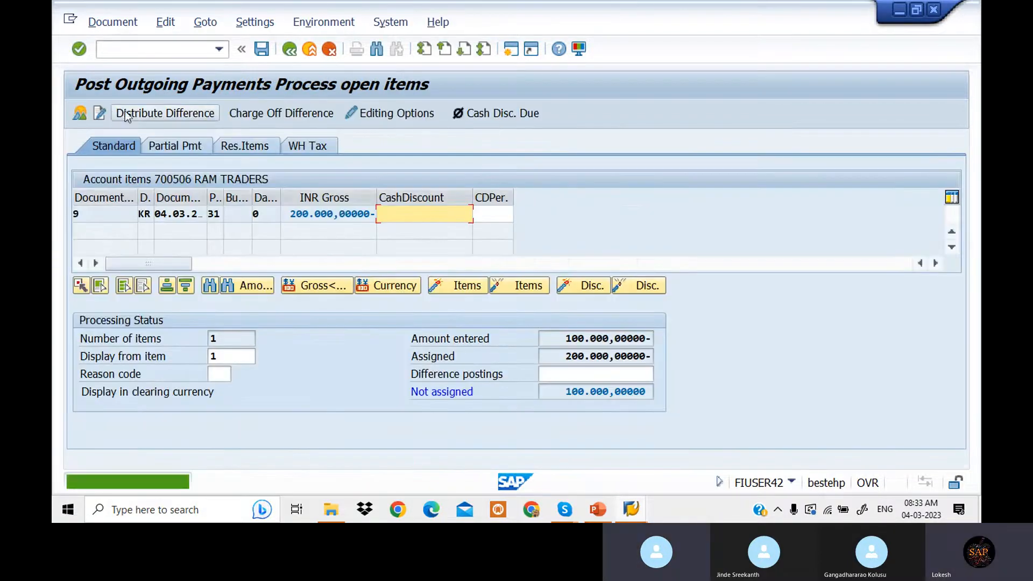
Assign a residual item of 100.000 to the RAM TRADERS invoice and try to post the payment.
{"action": "left_click", "coordinate": [275, 147]}
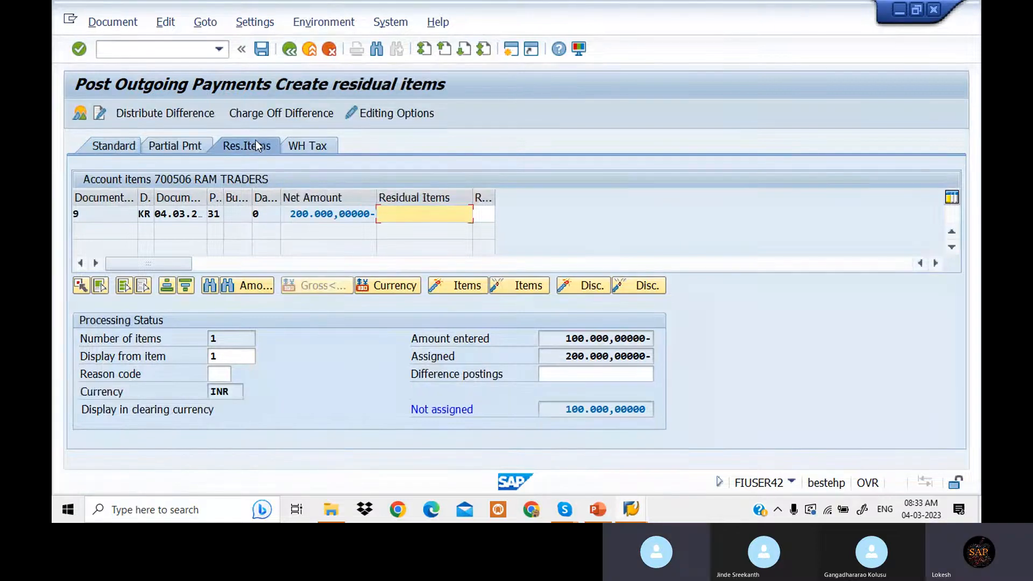
{"action": "double_click", "coordinate": [411, 217]}
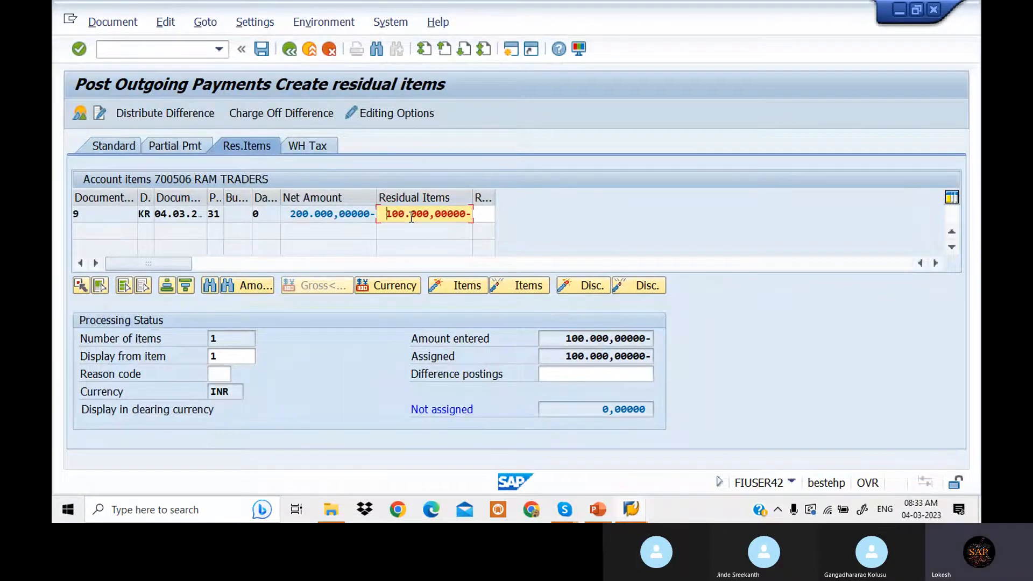
{"action": "left_click", "coordinate": [262, 49]}
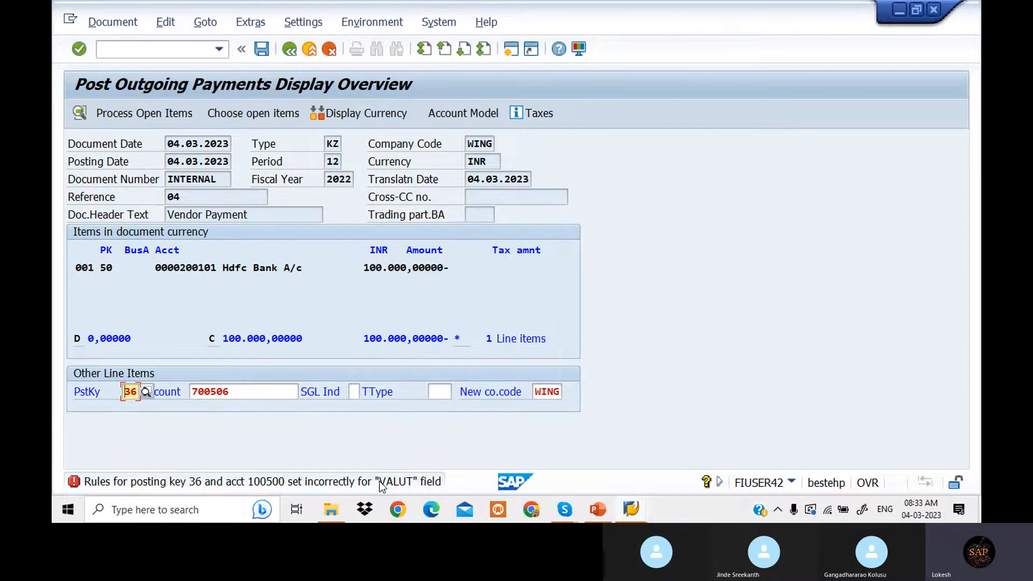
Go from the error message's help to the Define Posting Keys activity and open vendor posting key 36.
{"action": "left_click", "coordinate": [231, 483]}
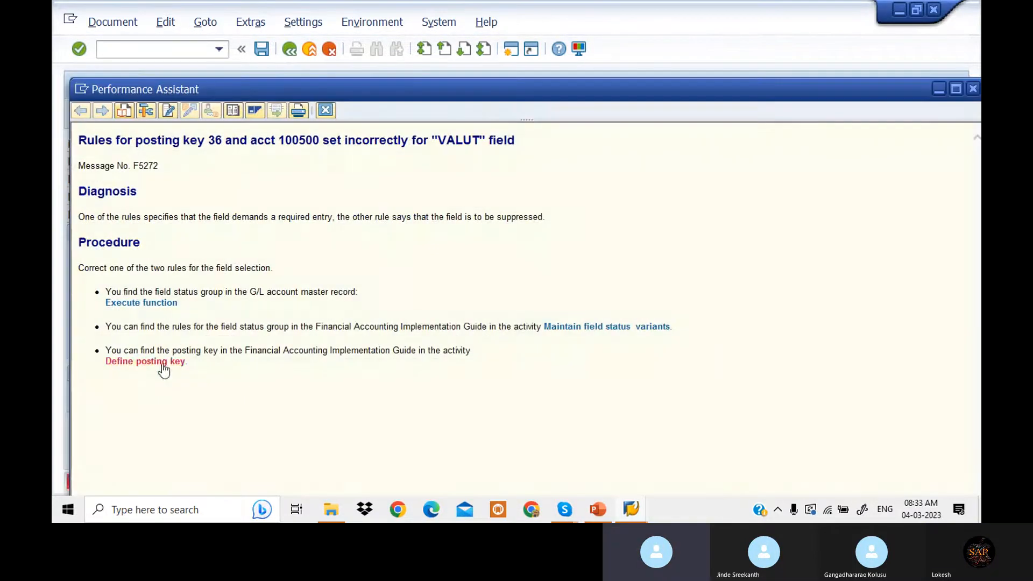
{"action": "left_click", "coordinate": [163, 361]}
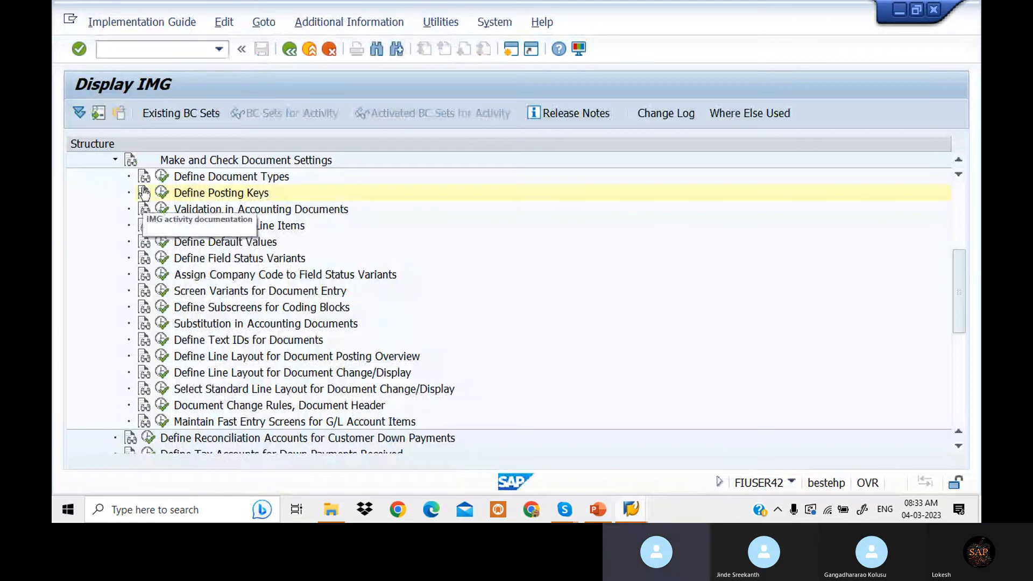
{"action": "left_click", "coordinate": [162, 192]}
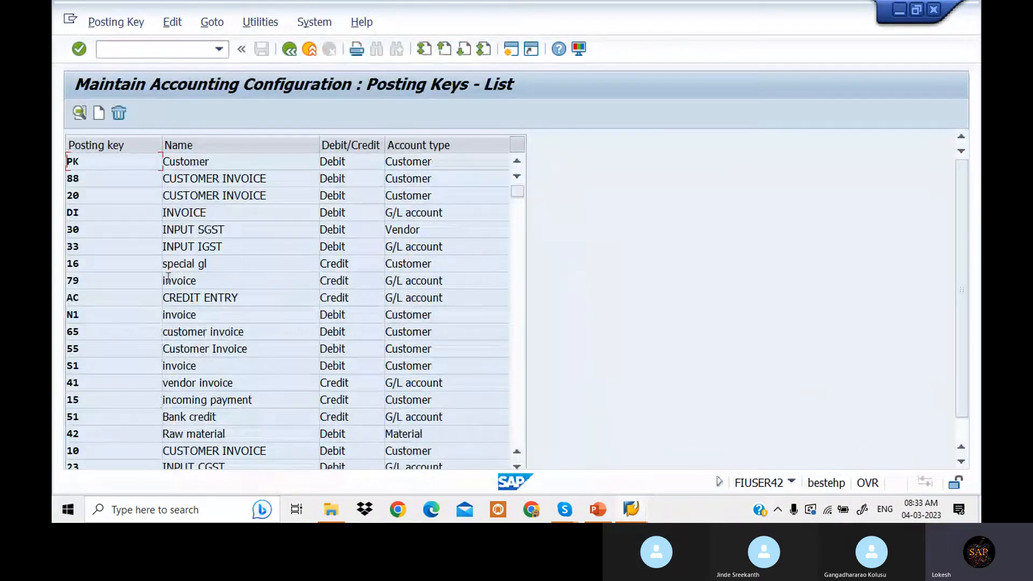
{"action": "scroll", "coordinate": [276, 389], "scroll_direction": "down", "scroll_amount": 1}
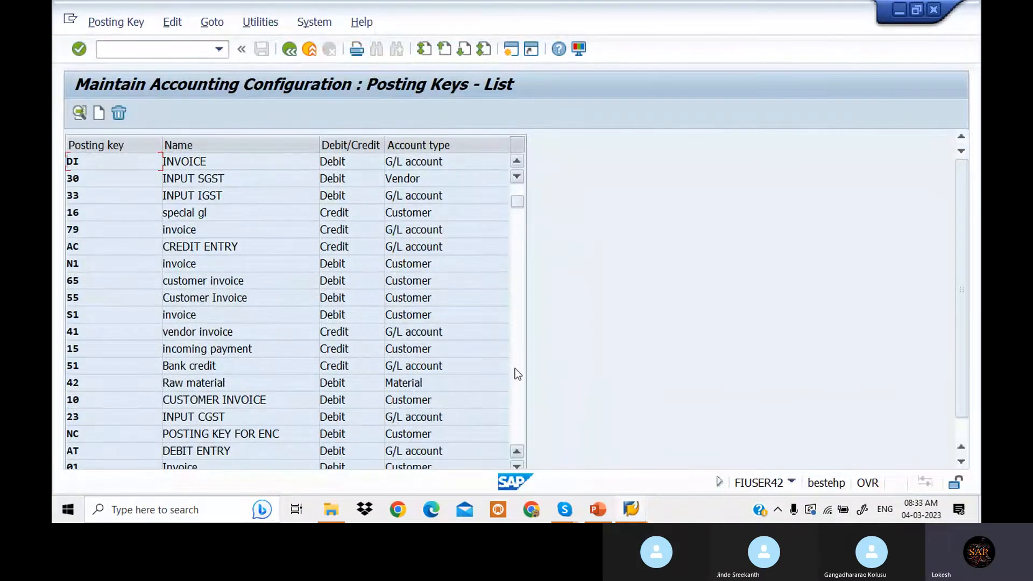
{"action": "left_click", "coordinate": [515, 369]}
{"action": "left_click", "coordinate": [516, 368]}
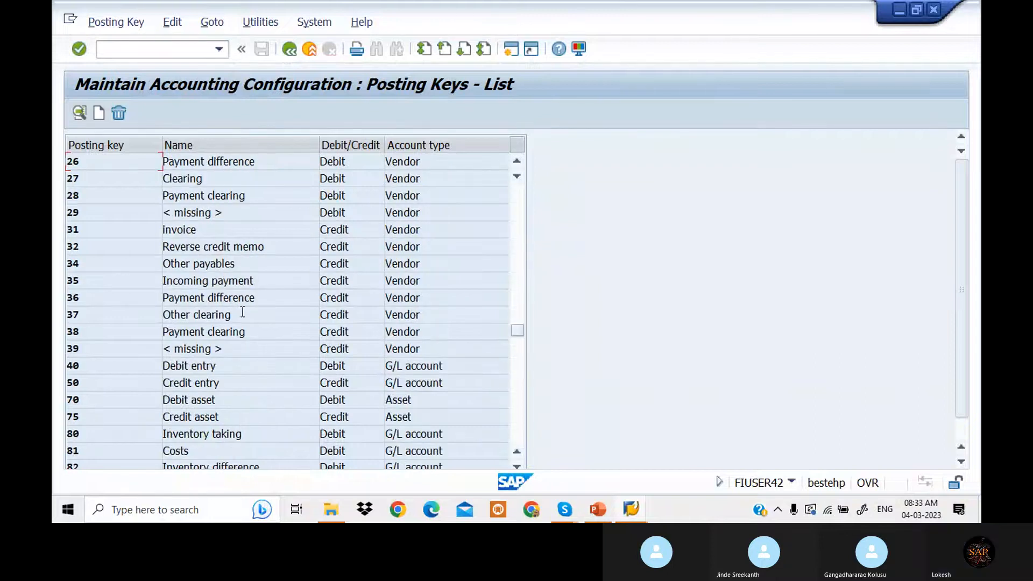
{"action": "double_click", "coordinate": [254, 300]}
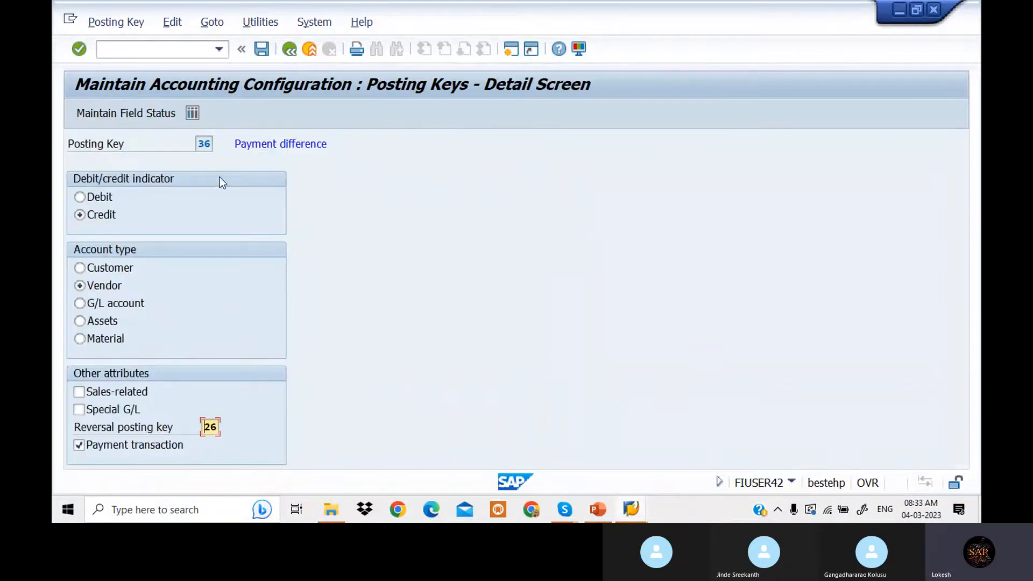
Review posting key 36's general data field status and save its payment transactions field status to the customizing request.
{"action": "left_click", "coordinate": [149, 109]}
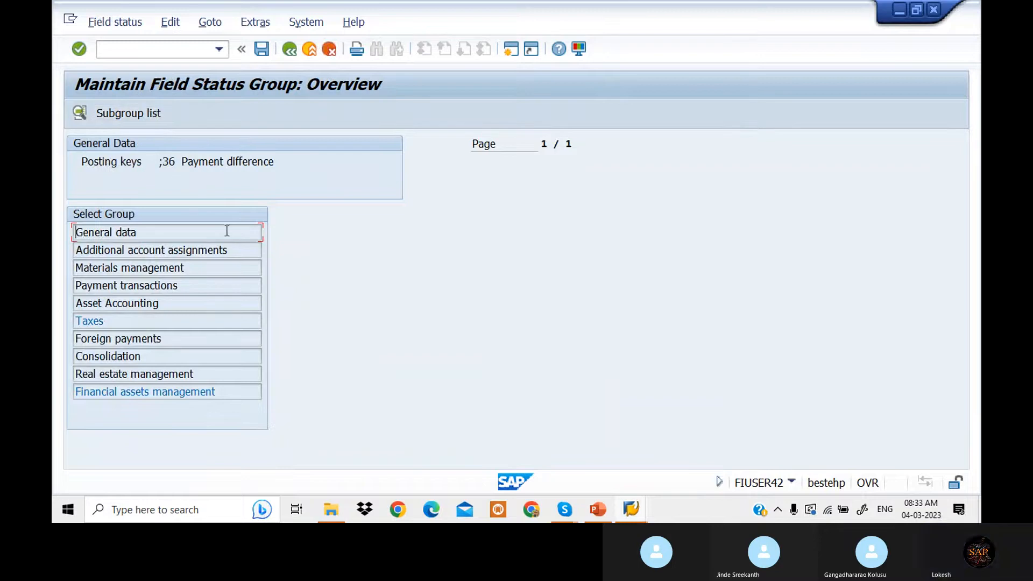
{"action": "left_click", "coordinate": [231, 237]}
{"action": "double_click", "coordinate": [231, 238]}
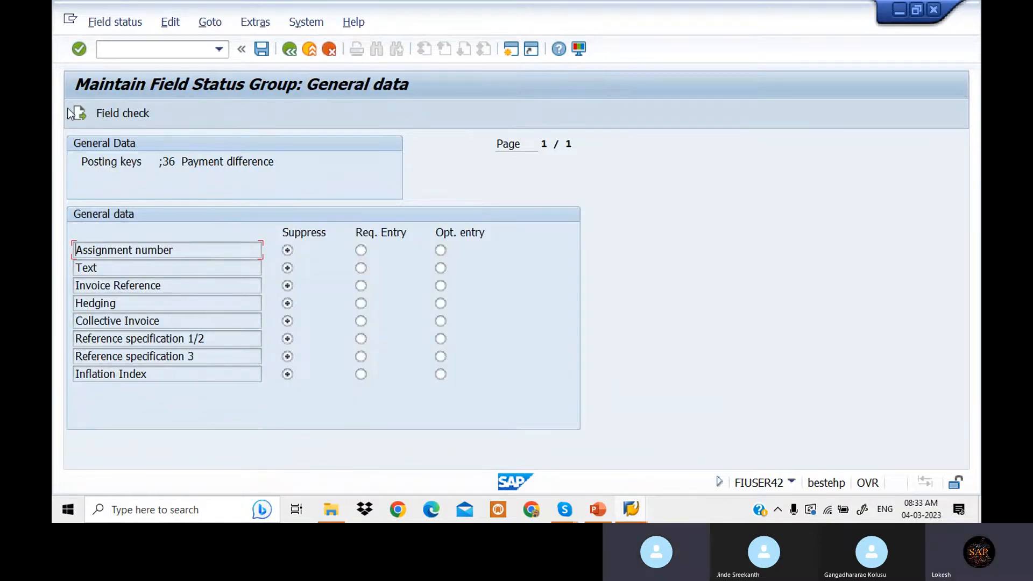
{"action": "left_click", "coordinate": [284, 50]}
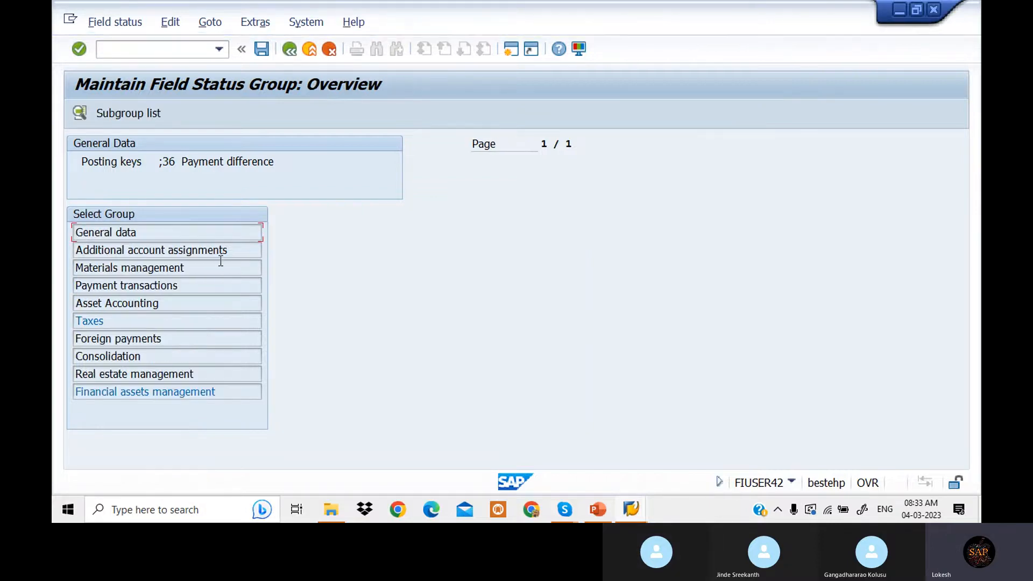
{"action": "double_click", "coordinate": [215, 286]}
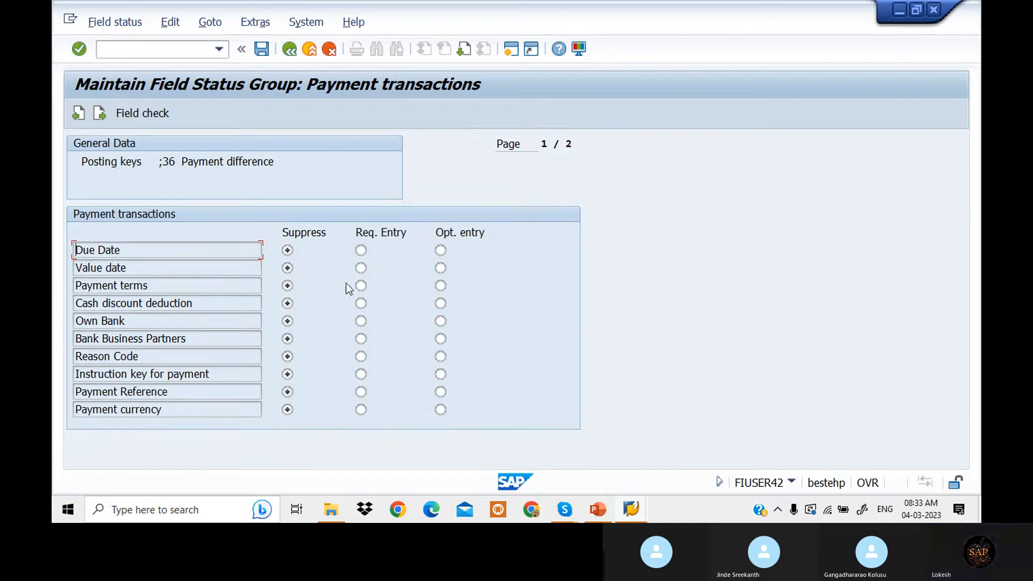
{"action": "left_click", "coordinate": [262, 49]}
{"action": "left_click", "coordinate": [304, 293]}
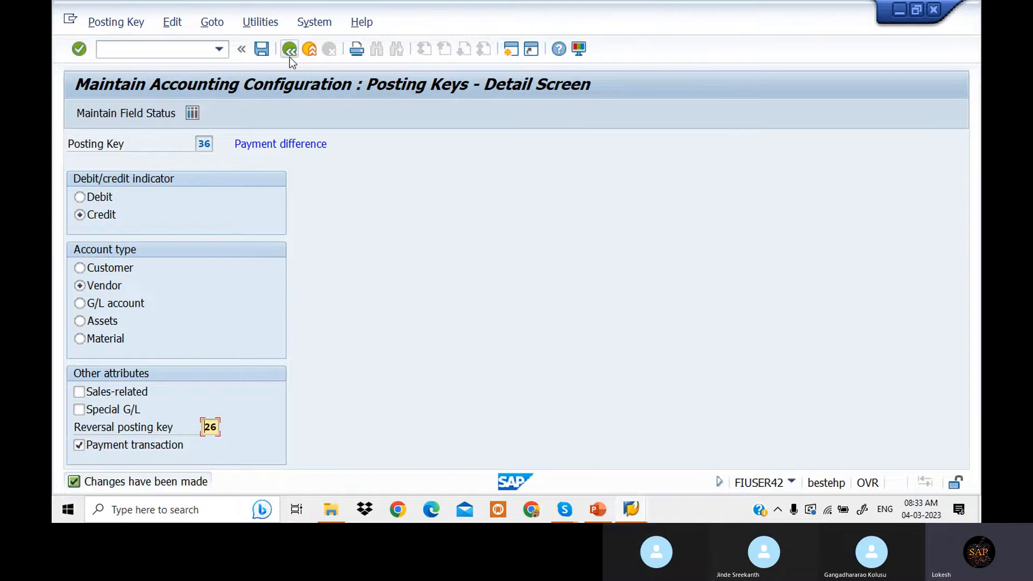
Return to the posting key list and open the field status of vendor posting key 26.
{"action": "left_click", "coordinate": [290, 52]}
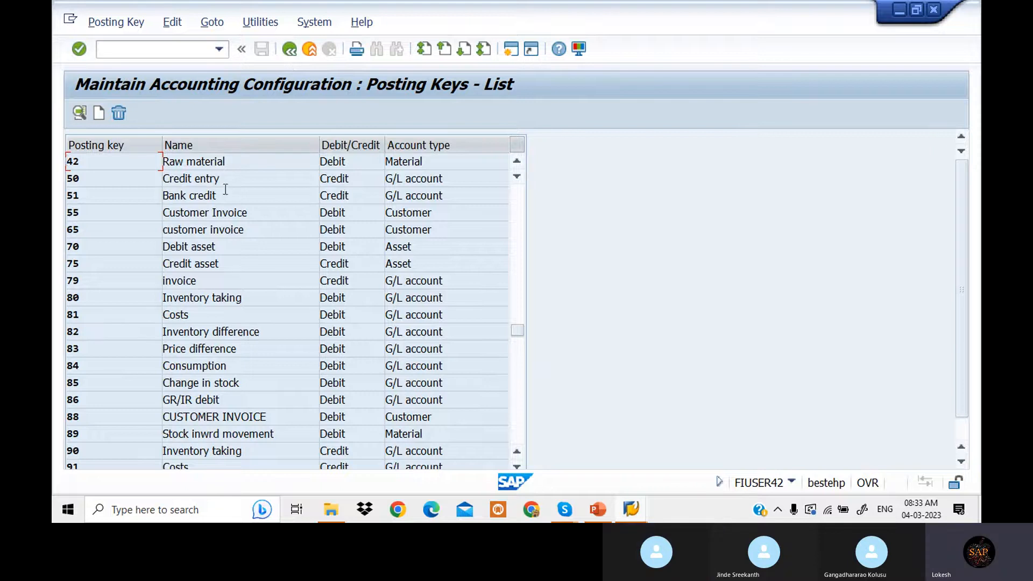
{"action": "scroll", "coordinate": [195, 278], "scroll_direction": "up", "scroll_amount": 4}
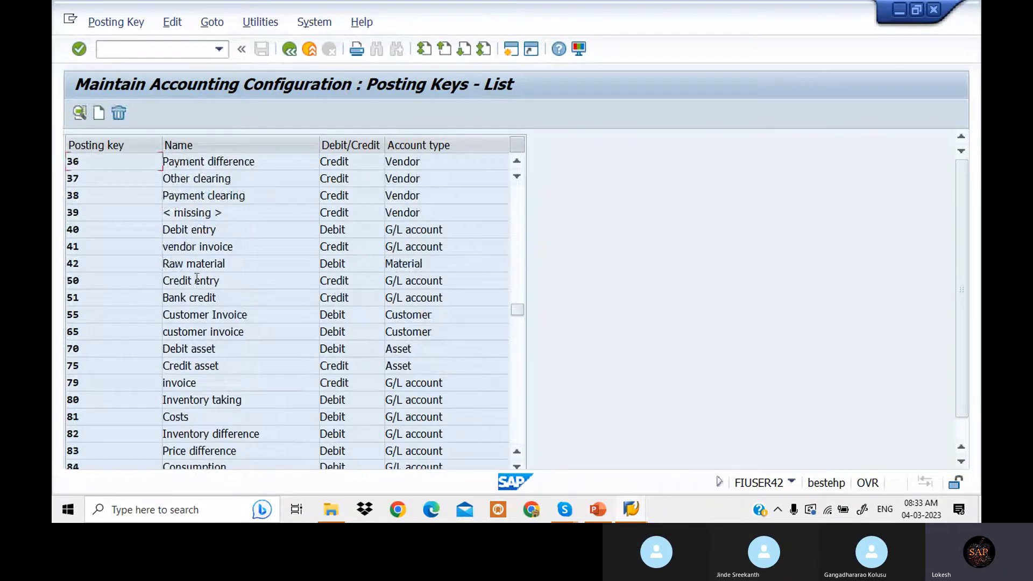
{"action": "scroll", "coordinate": [198, 284], "scroll_direction": "up", "scroll_amount": 2}
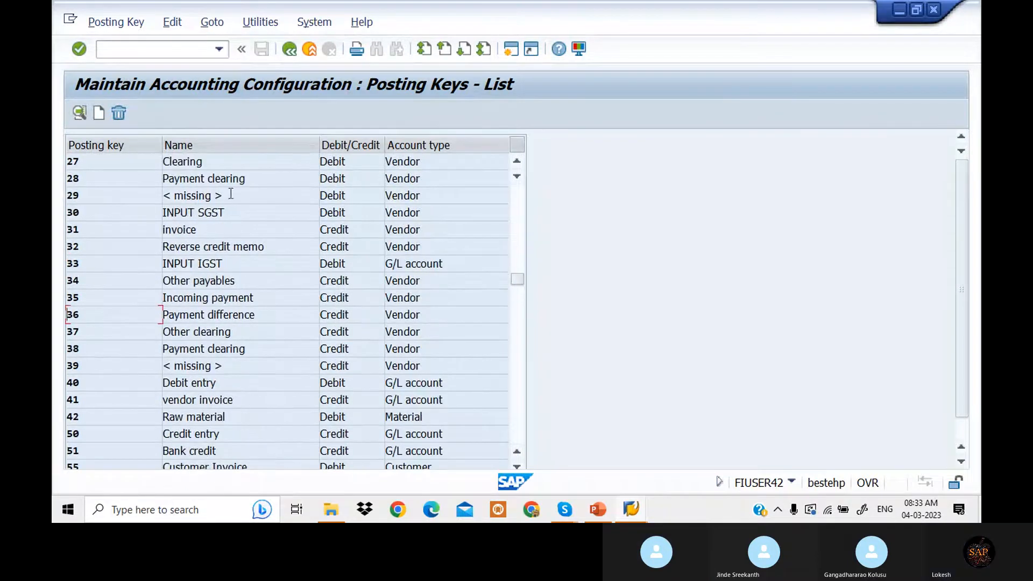
{"action": "double_click", "coordinate": [248, 194]}
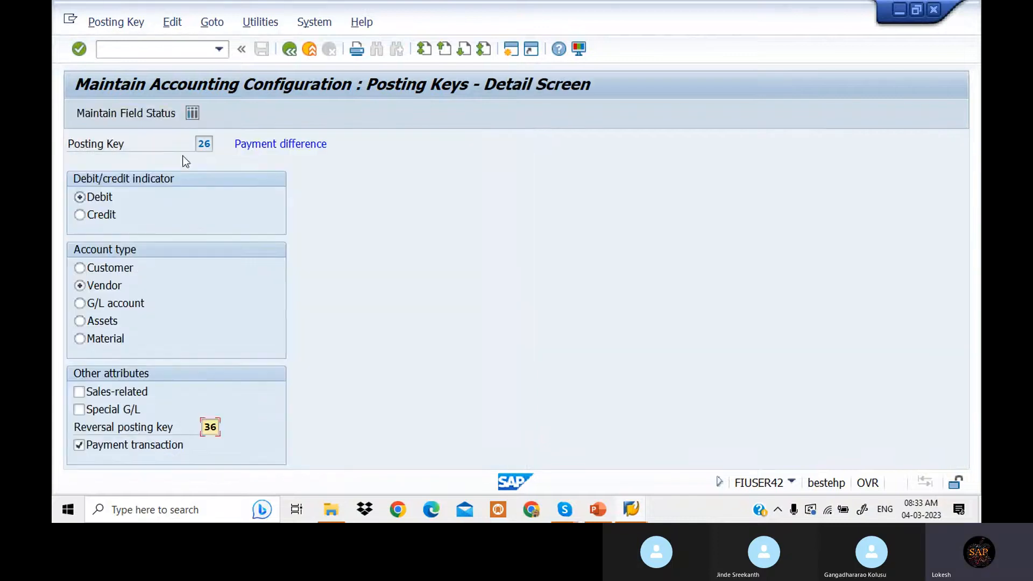
{"action": "left_click", "coordinate": [134, 112]}
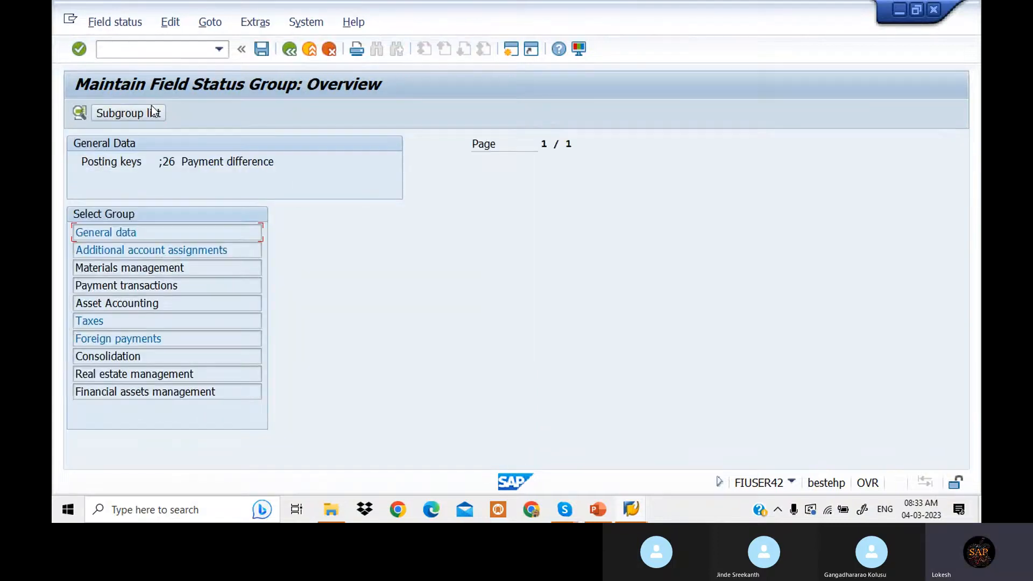
Make Value date a required entry in posting key 26's payment transactions group and save it to the customizing request.
{"action": "double_click", "coordinate": [188, 286]}
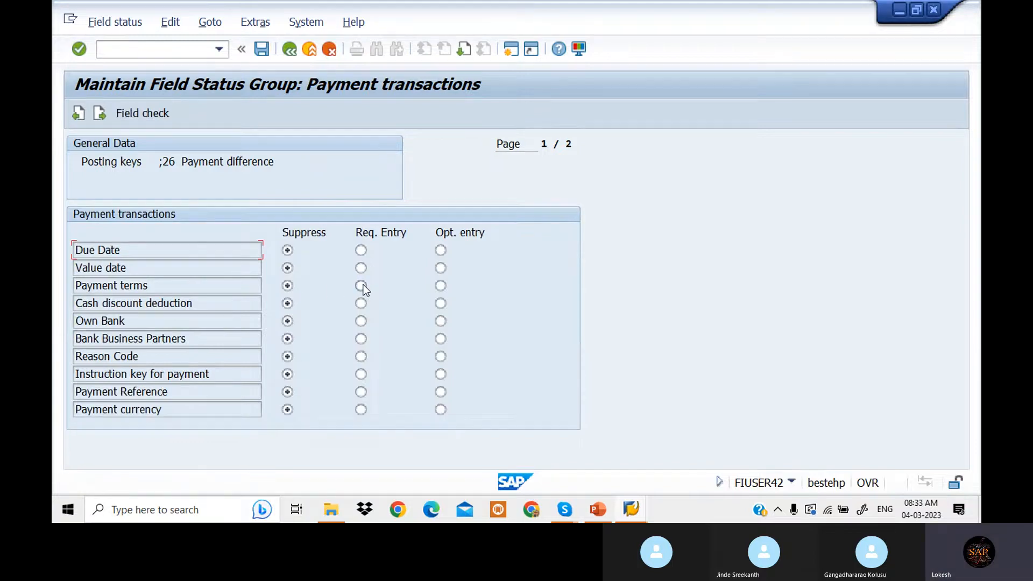
{"action": "left_click", "coordinate": [361, 267]}
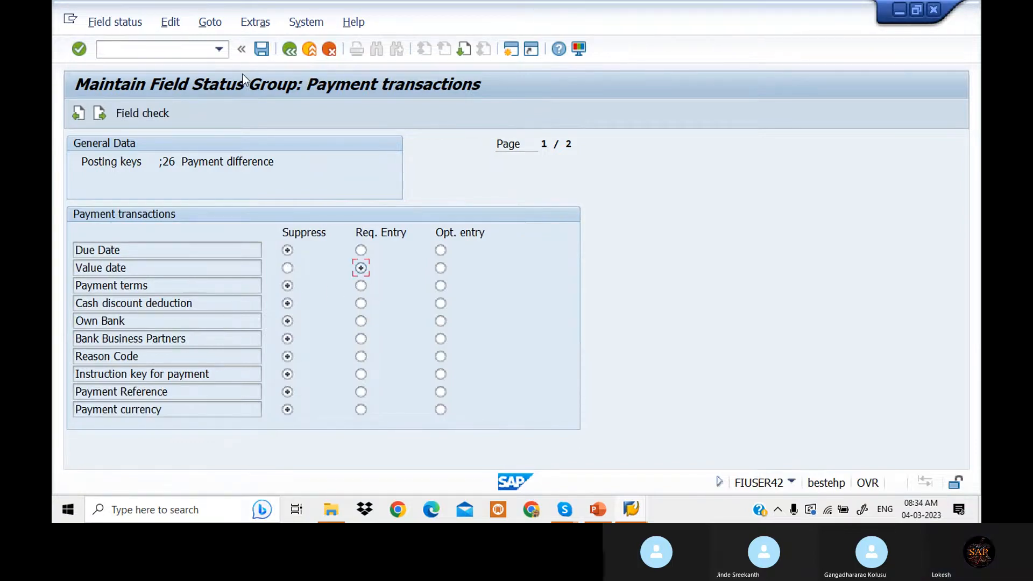
{"action": "left_click", "coordinate": [263, 53]}
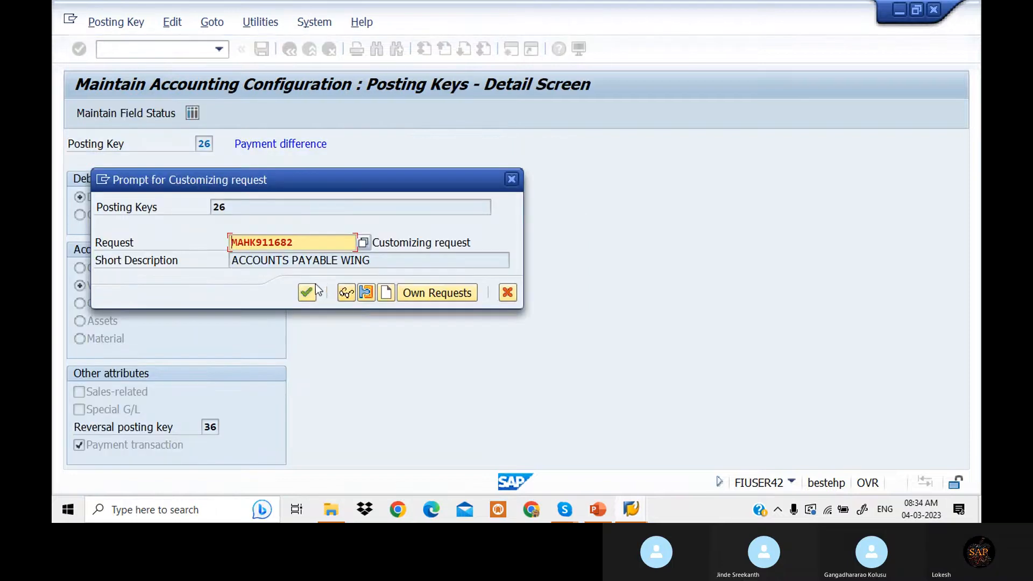
{"action": "left_click", "coordinate": [307, 292]}
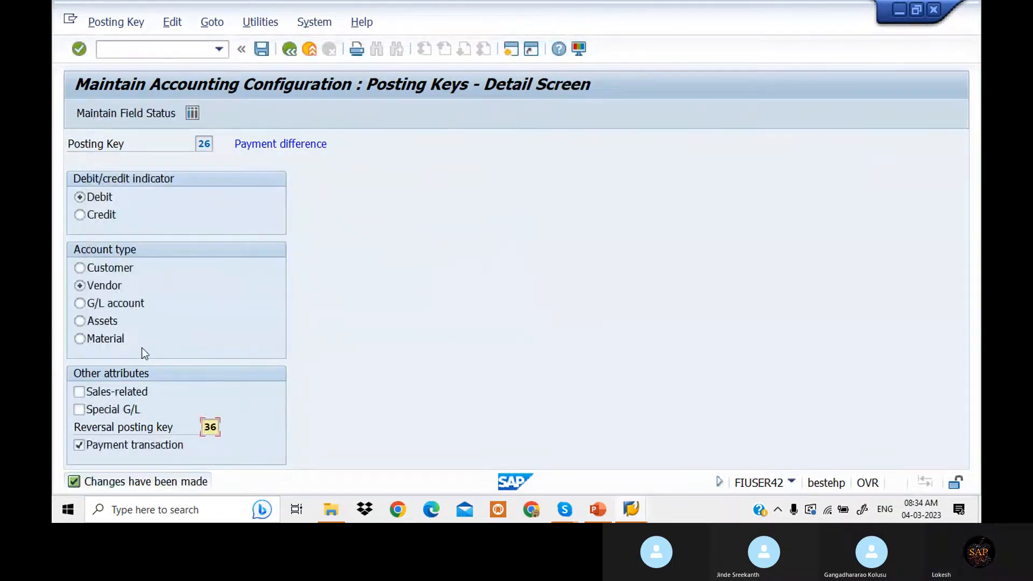
Close the error message's help window and start transaction F-53 in place of the posting key maintenance.
{"action": "key", "text": "alt+Tab"}
{"action": "key", "text": "alt+Tab"}
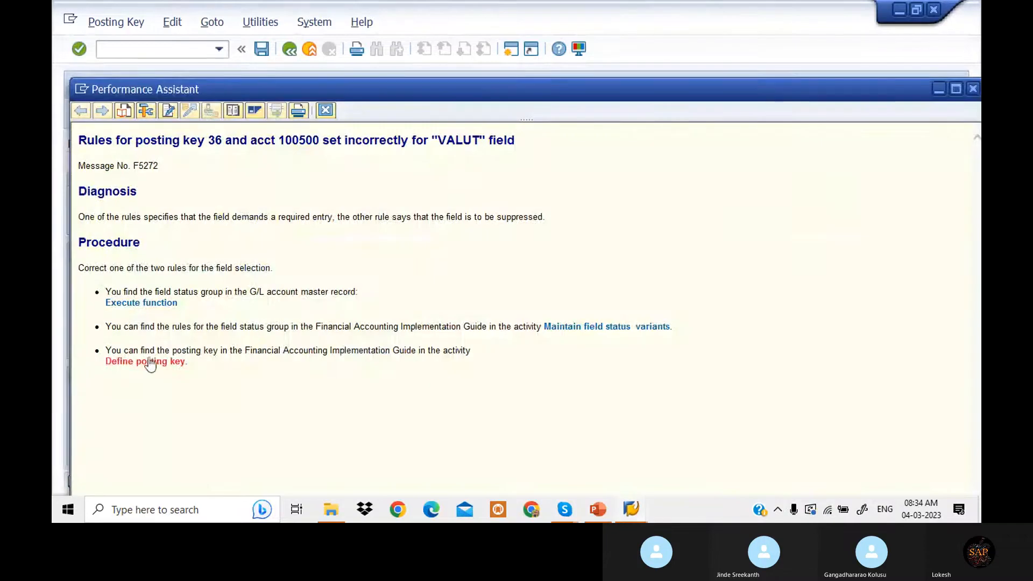
{"action": "left_click_drag", "start_coordinate": [906, 94], "coordinate": [832, 92]}
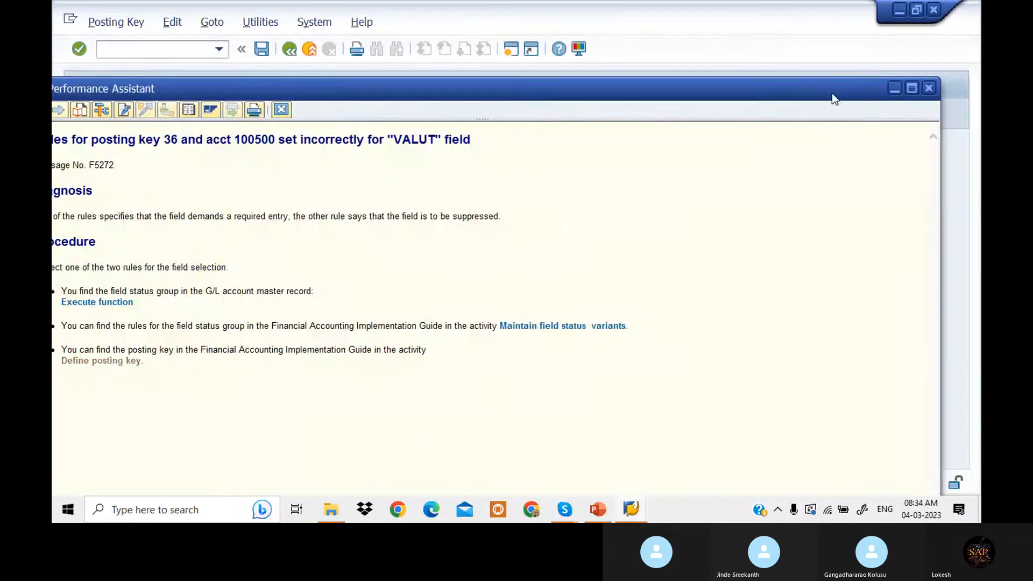
{"action": "left_click", "coordinate": [928, 89]}
{"action": "left_click", "coordinate": [195, 54]}
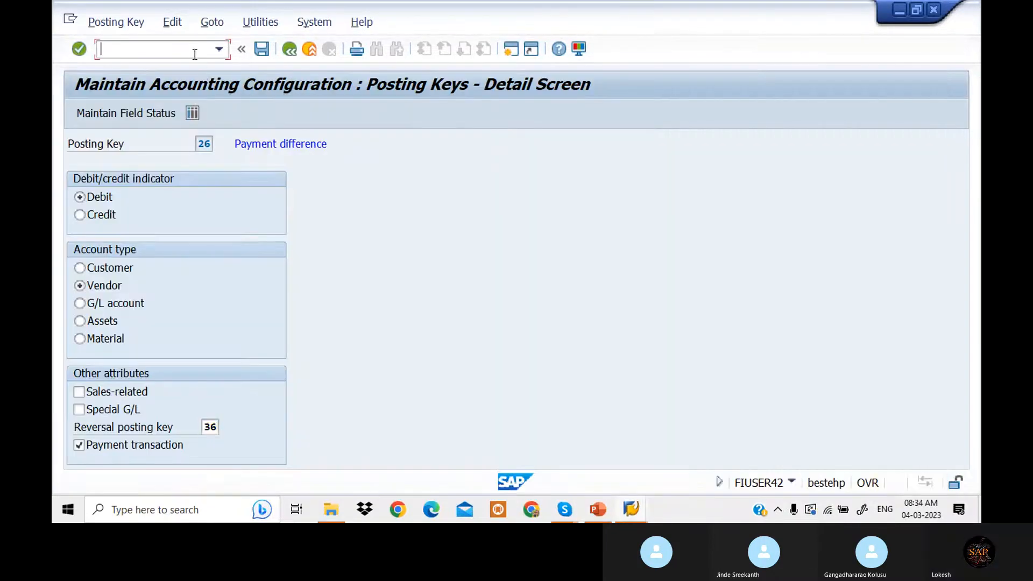
{"action": "type", "text": "/NF-53"}
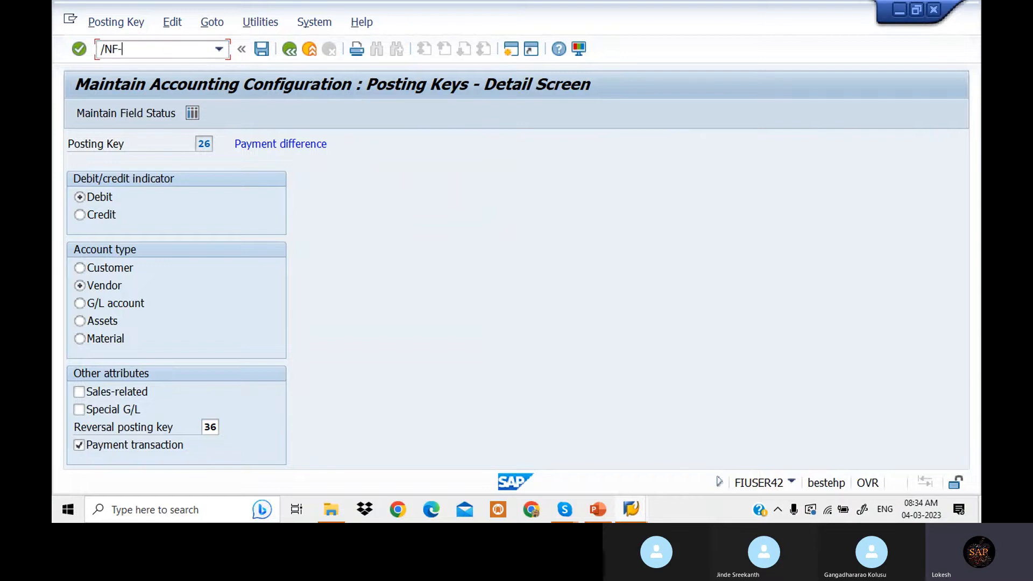
{"action": "key", "text": "Return"}
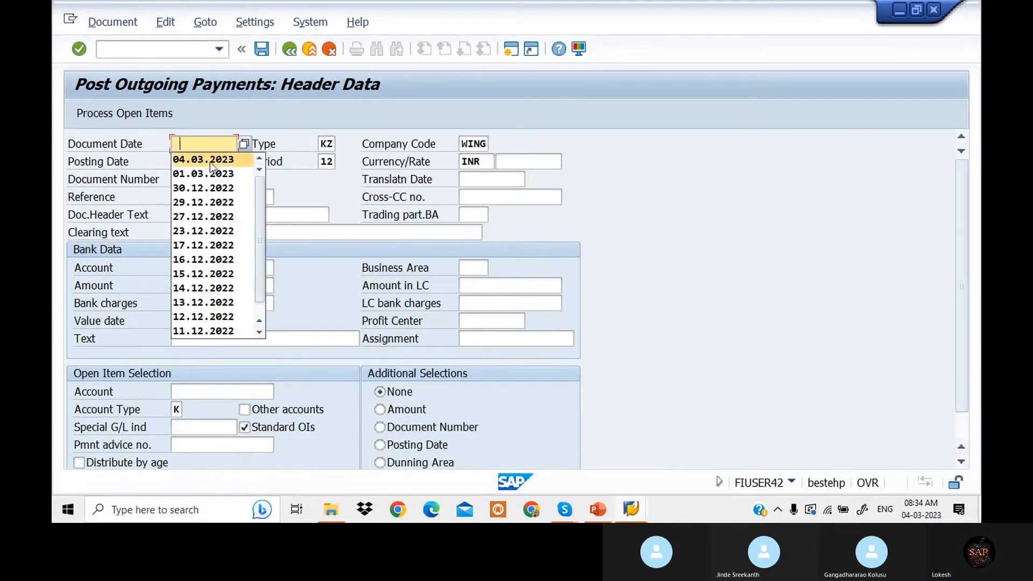
Enter document date 04.03.2023, reference 04 and header text Vendor Payment for the outgoing payment.
{"action": "left_click", "coordinate": [210, 163]}
{"action": "left_click", "coordinate": [211, 203]}
{"action": "left_click", "coordinate": [204, 222]}
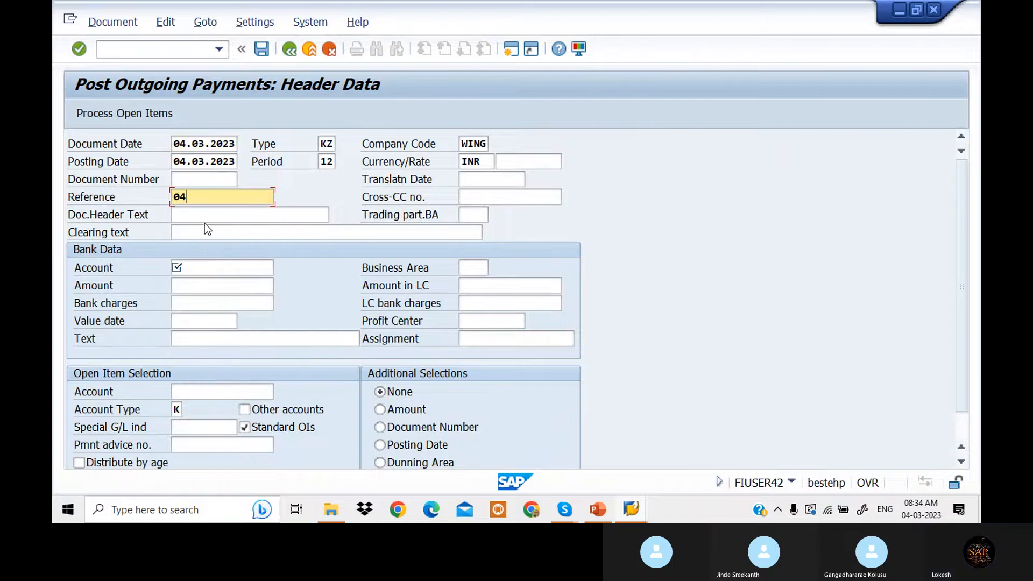
{"action": "left_click", "coordinate": [205, 219]}
{"action": "left_click", "coordinate": [204, 228]}
Fill in the bank data with the Hdfc Bank account, amount 100000 and text VENDOR PAYMENT.
{"action": "left_click", "coordinate": [209, 267]}
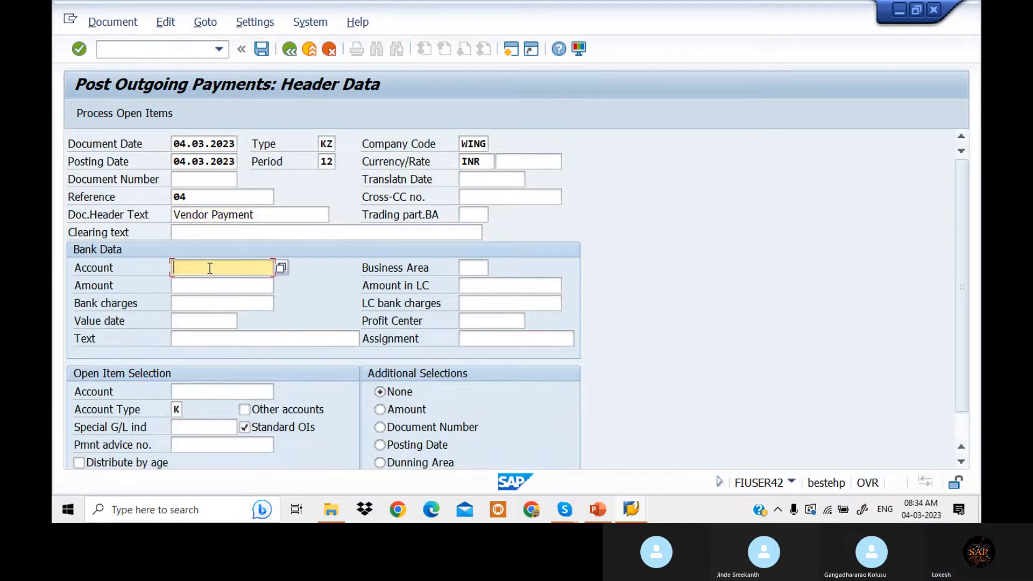
{"action": "left_click", "coordinate": [210, 284]}
{"action": "left_click", "coordinate": [210, 285]}
{"action": "left_click", "coordinate": [208, 303]}
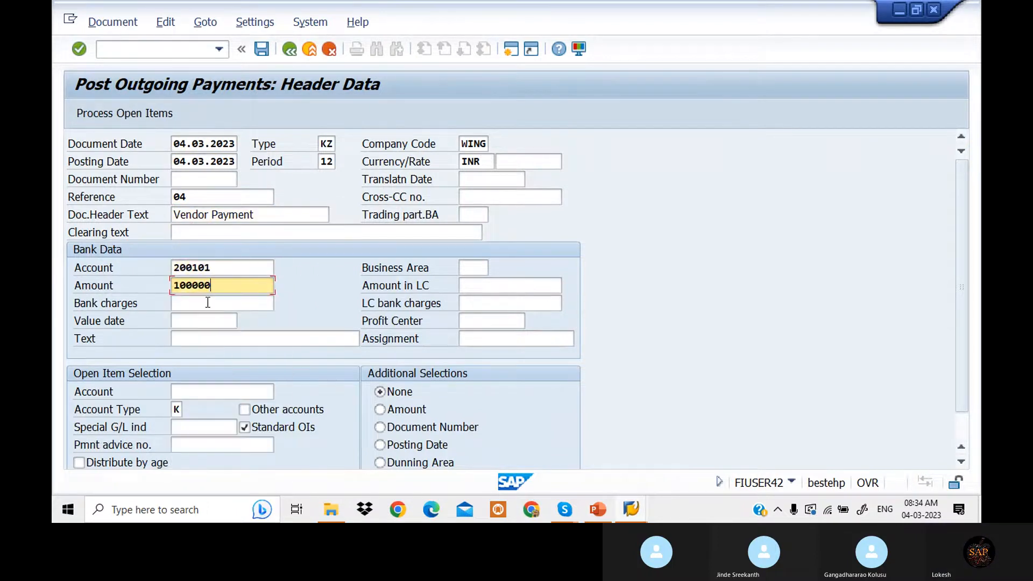
{"action": "left_click", "coordinate": [209, 342]}
{"action": "left_click", "coordinate": [245, 139]}
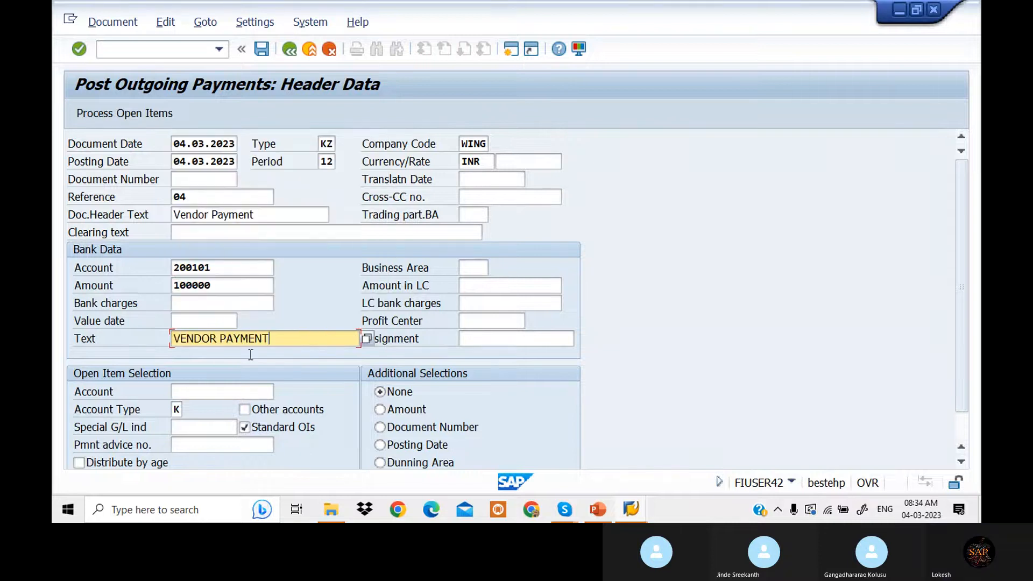
Enter the RAM TRADERS vendor account for open item selection and process its open items.
{"action": "left_click", "coordinate": [241, 396]}
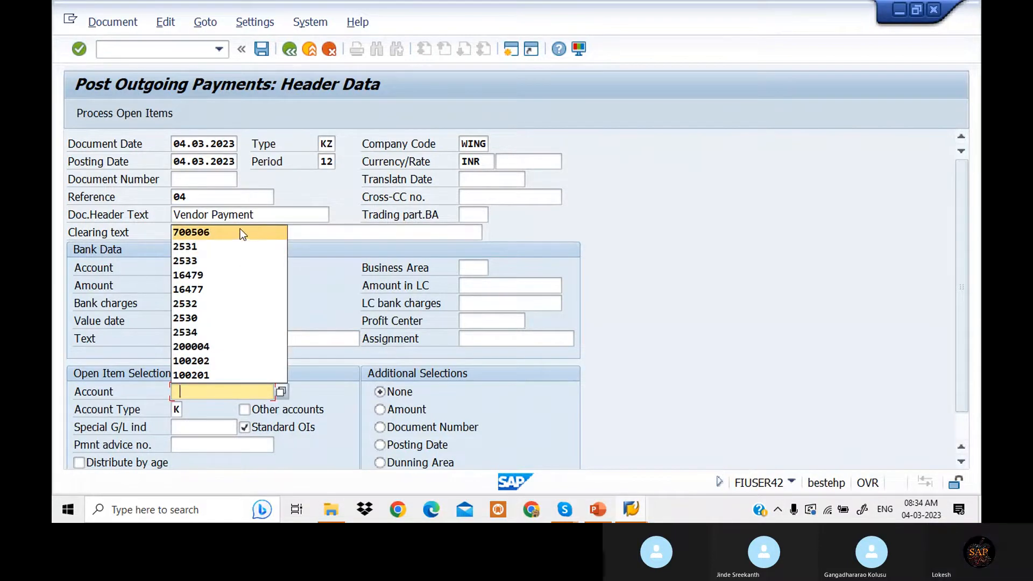
{"action": "left_click", "coordinate": [240, 232]}
{"action": "left_click", "coordinate": [163, 119]}
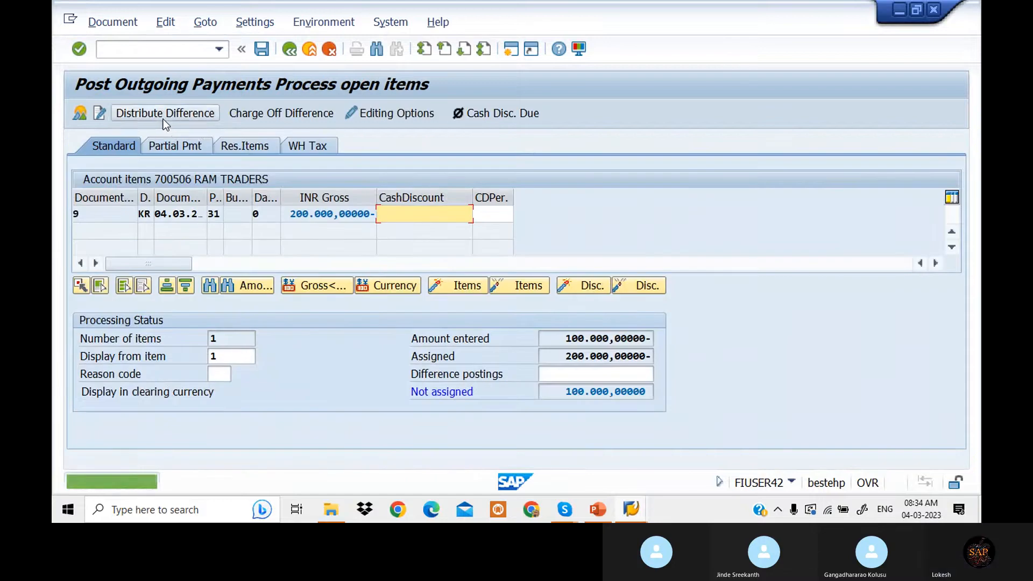
Assign a residual item of 100.000 to the RAM TRADERS invoice and try to post the payment.
{"action": "left_click", "coordinate": [233, 146]}
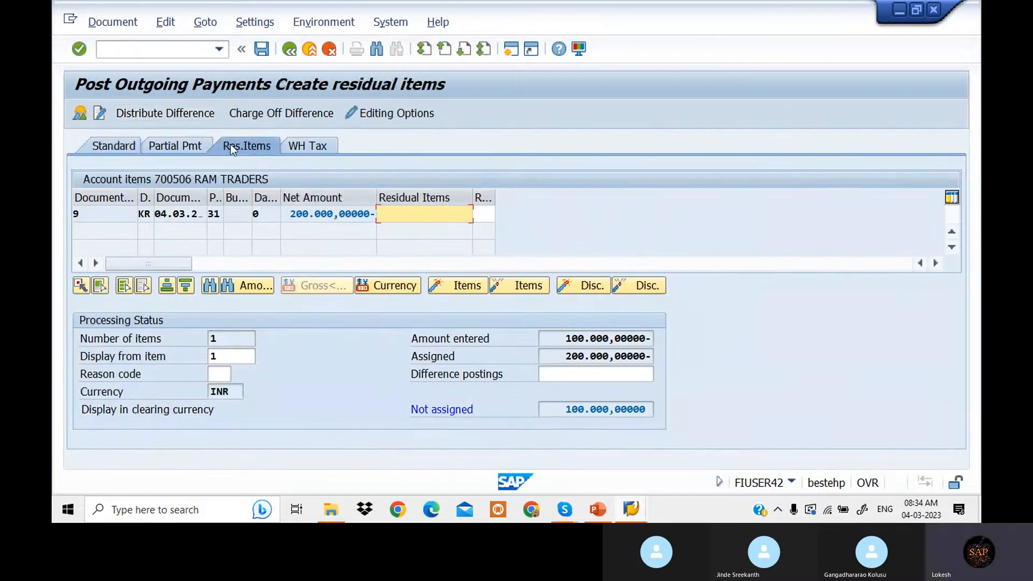
{"action": "double_click", "coordinate": [432, 223]}
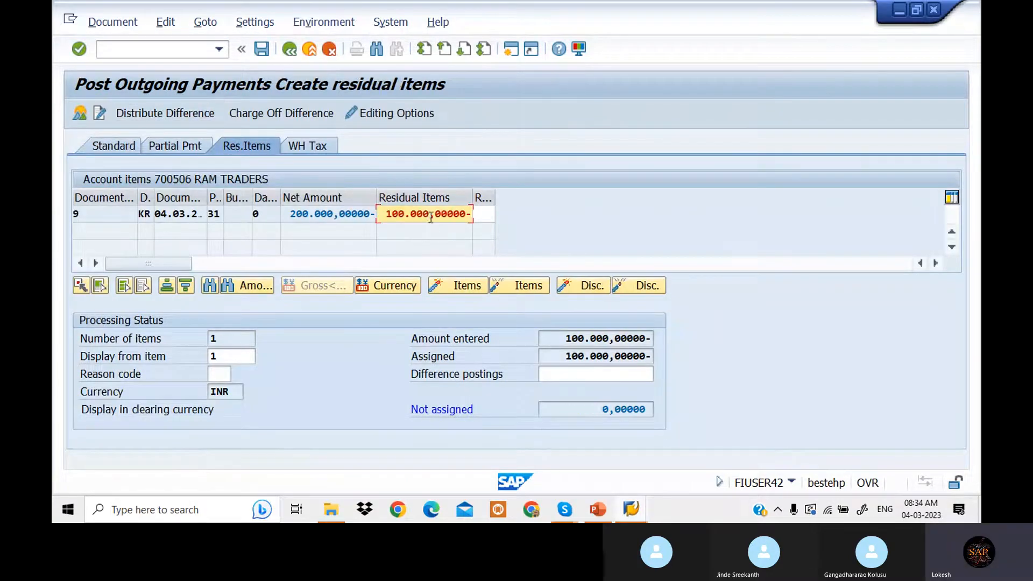
{"action": "left_click", "coordinate": [262, 49]}
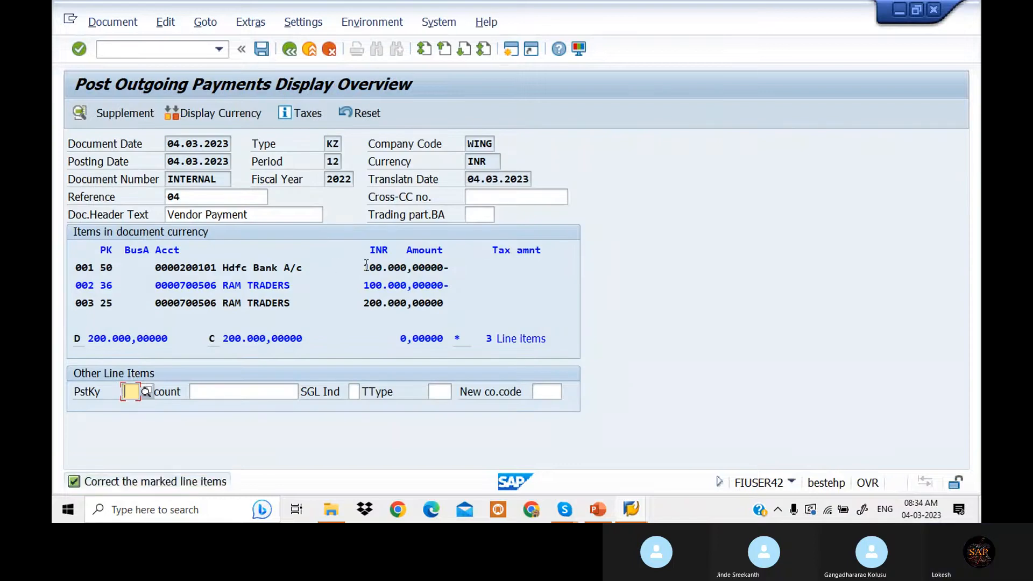
Open the marked posting key 36 vendor item for correction, return to the overview and exit the payment without saving.
{"action": "double_click", "coordinate": [279, 286]}
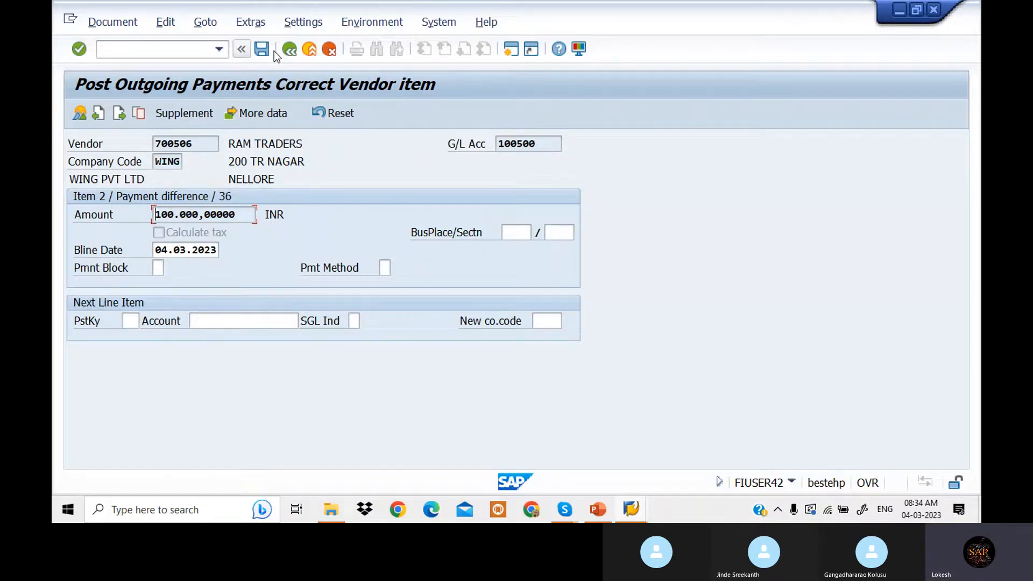
{"action": "left_click", "coordinate": [291, 50]}
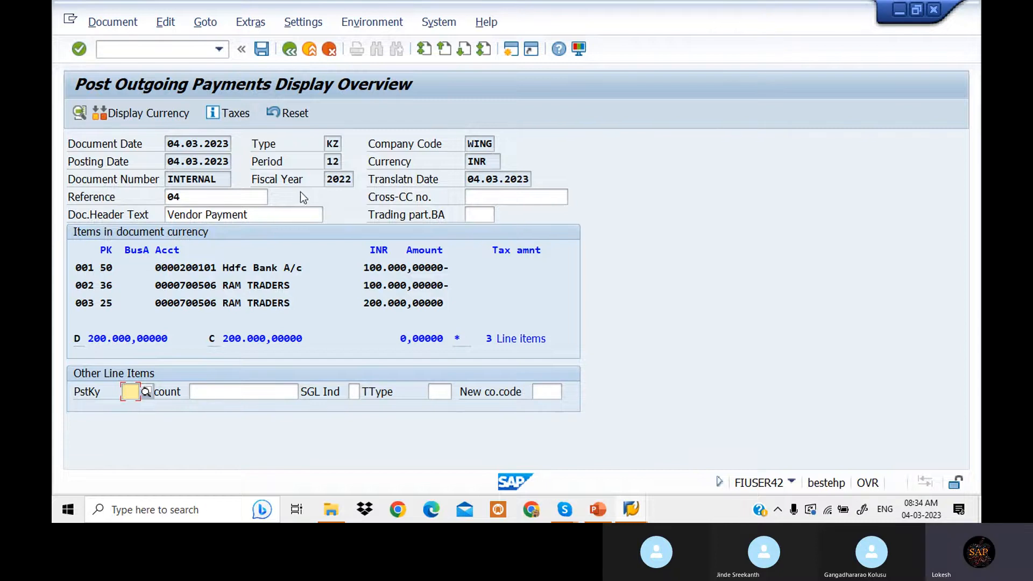
{"action": "double_click", "coordinate": [263, 340]}
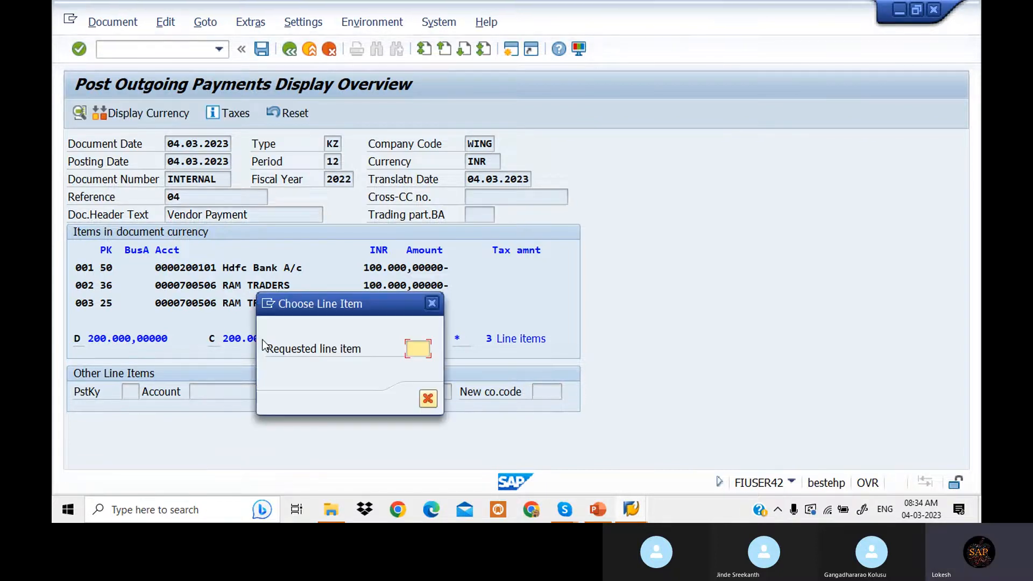
{"action": "left_click", "coordinate": [433, 305]}
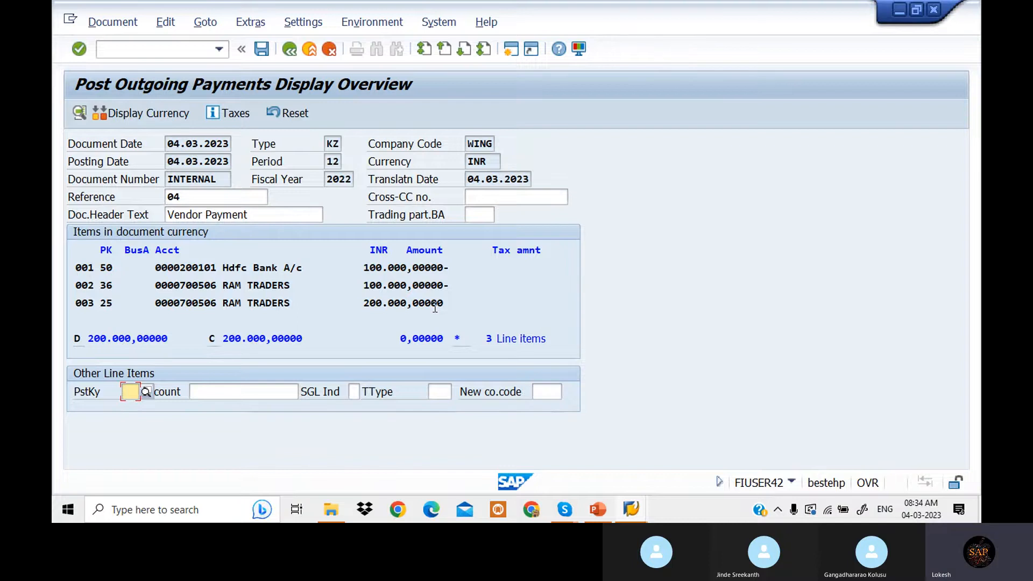
{"action": "left_click", "coordinate": [293, 49]}
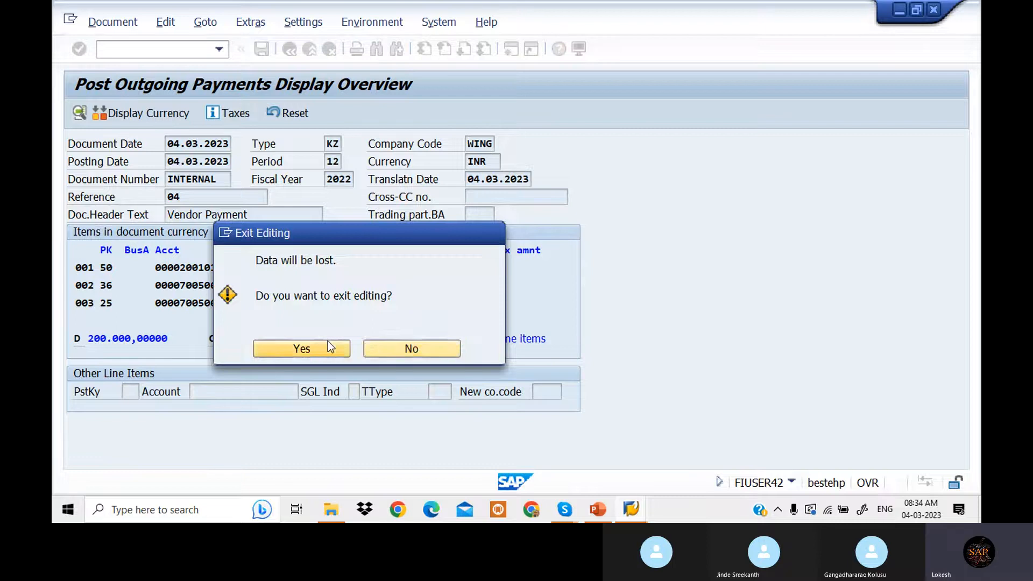
{"action": "left_click", "coordinate": [328, 347]}
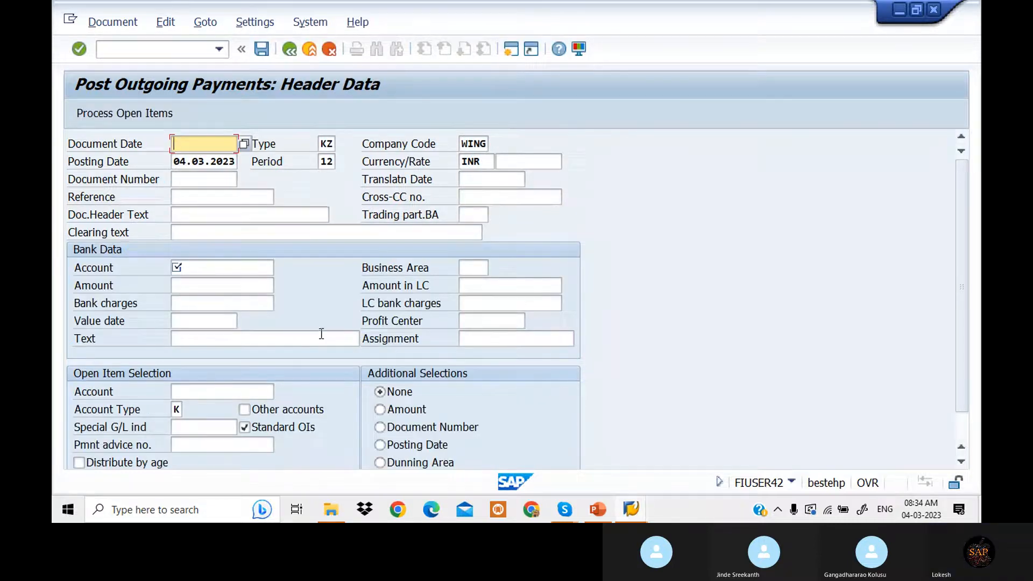
Re-enter the payment header with document date 04.03.2023, reference 04 and header text Vendor Payment.
{"action": "left_click", "coordinate": [224, 160]}
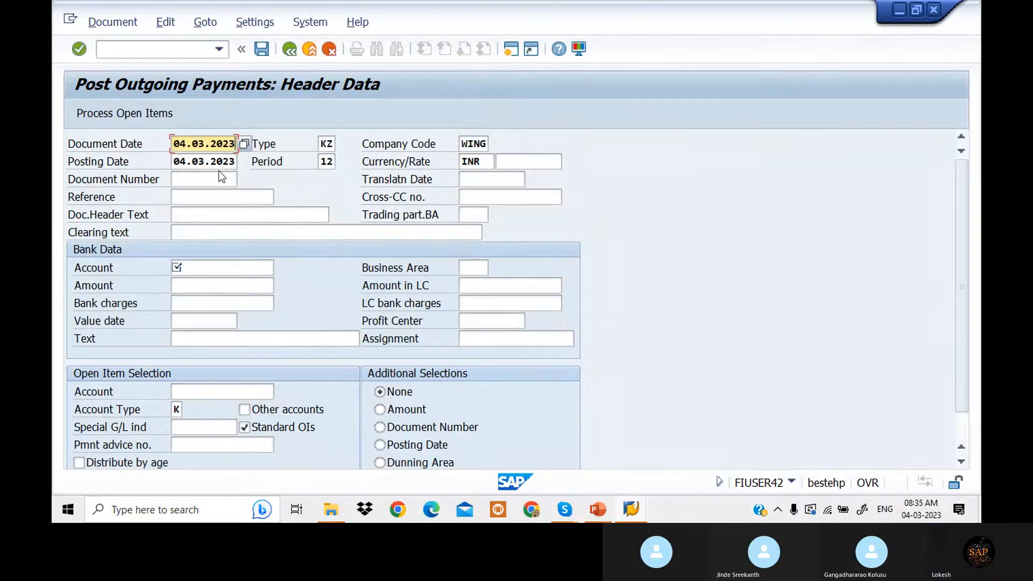
{"action": "left_click", "coordinate": [210, 196]}
{"action": "left_click", "coordinate": [208, 212]}
{"action": "left_click", "coordinate": [209, 217]}
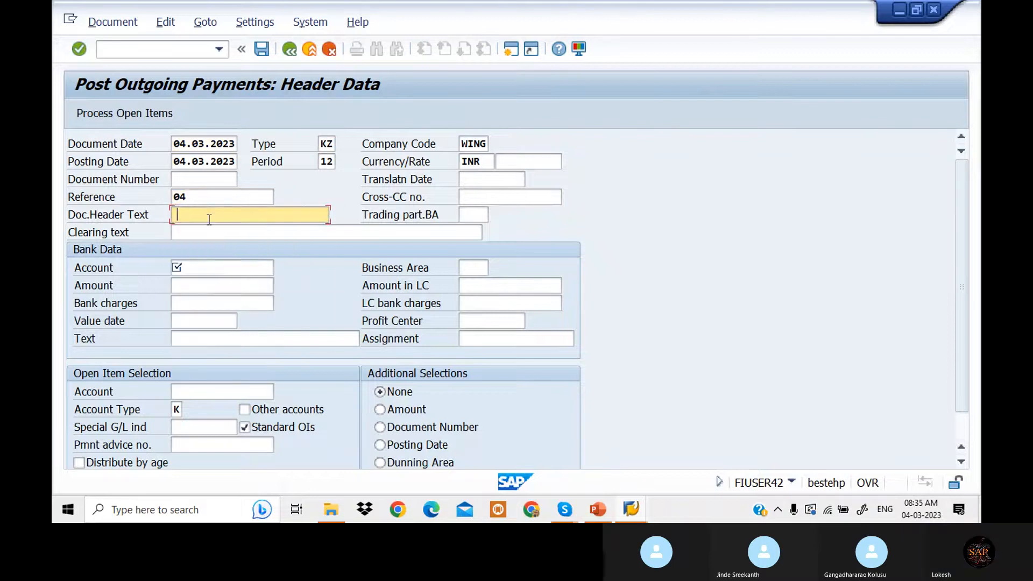
{"action": "left_click", "coordinate": [211, 230]}
Re-enter the bank data with the Hdfc Bank account, amount 100000 and text VENDOR PAYMENT.
{"action": "left_click", "coordinate": [215, 267]}
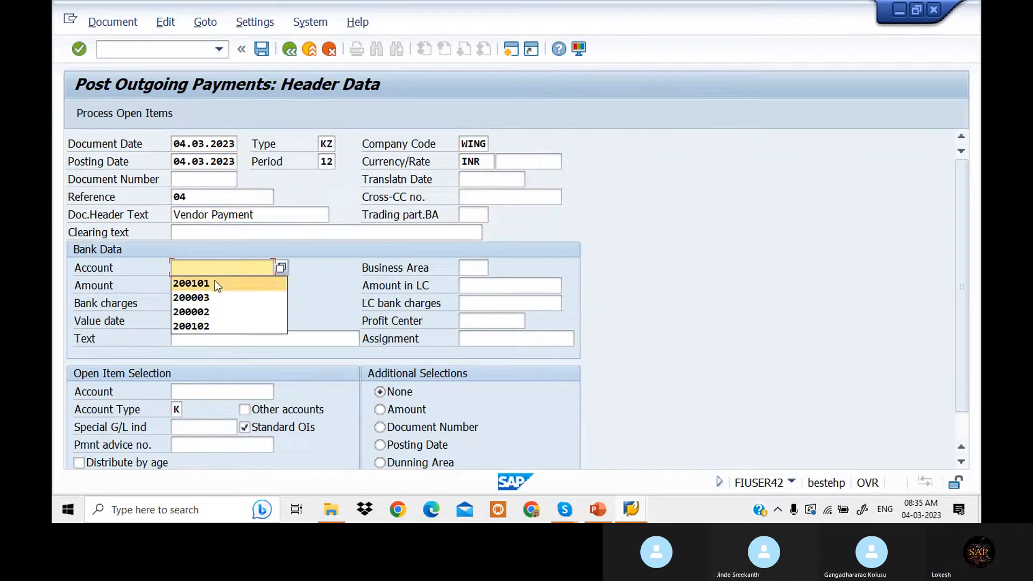
{"action": "left_click", "coordinate": [214, 283]}
{"action": "left_click", "coordinate": [215, 288]}
{"action": "left_click", "coordinate": [215, 299]}
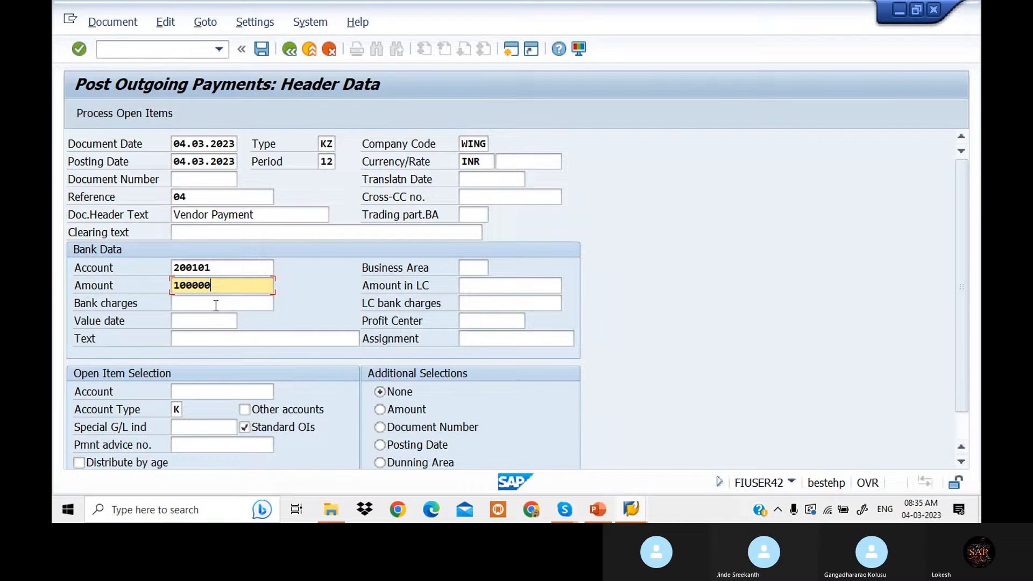
{"action": "left_click", "coordinate": [220, 335]}
{"action": "left_click", "coordinate": [245, 138]}
Select the RAM TRADERS vendor account for open item selection and process its open items.
{"action": "left_click", "coordinate": [233, 390]}
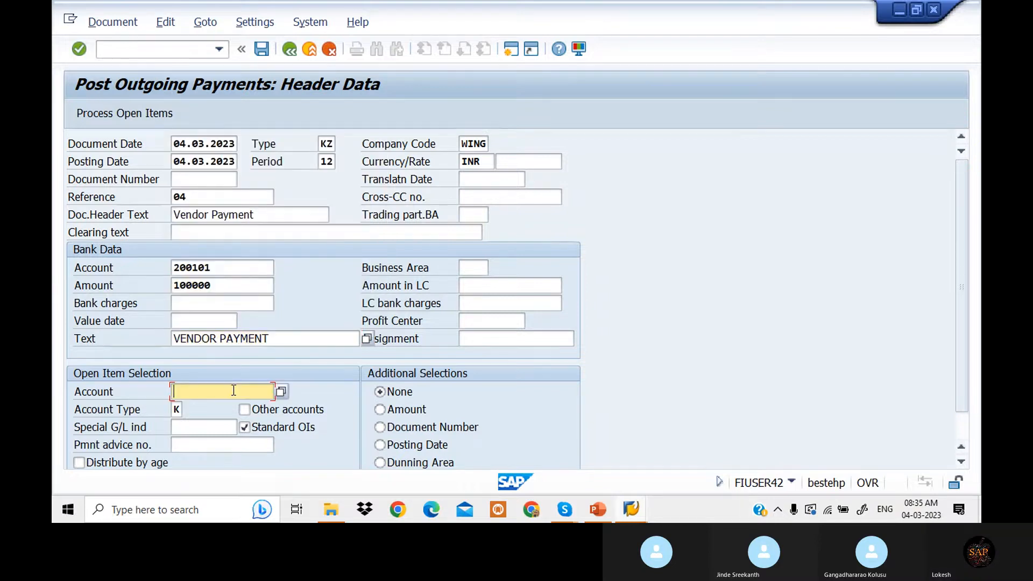
{"action": "left_click", "coordinate": [237, 232]}
{"action": "left_click", "coordinate": [160, 113]}
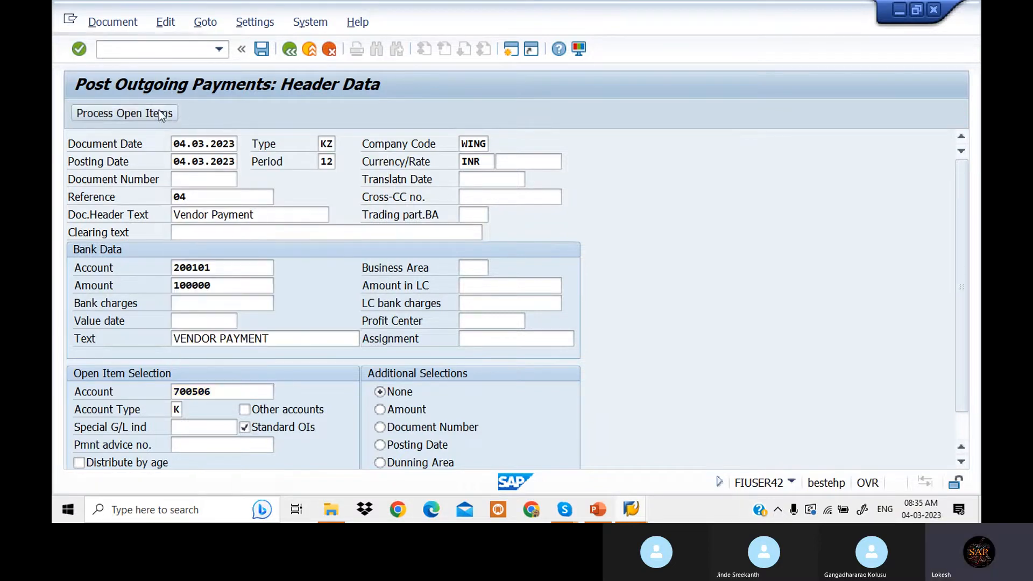
Try to post the payment with a residual item for the RAM TRADERS invoice.
{"action": "left_click", "coordinate": [251, 146]}
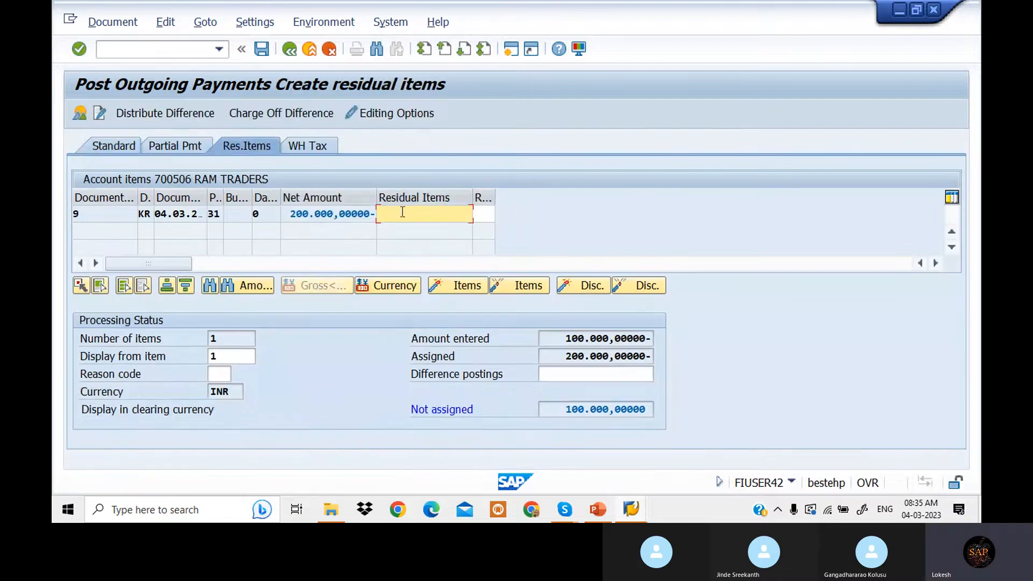
{"action": "double_click", "coordinate": [403, 213]}
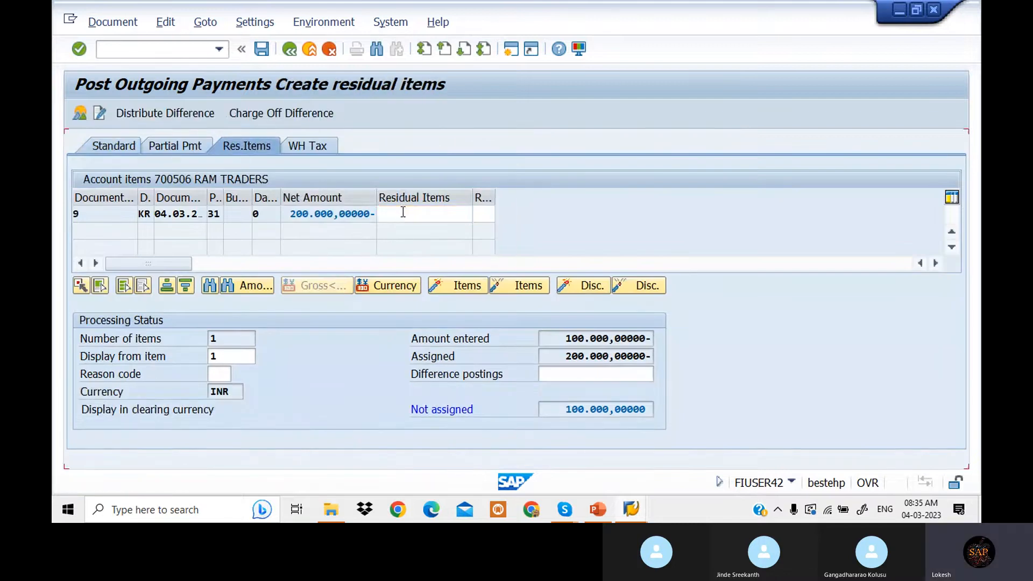
{"action": "left_click", "coordinate": [263, 50]}
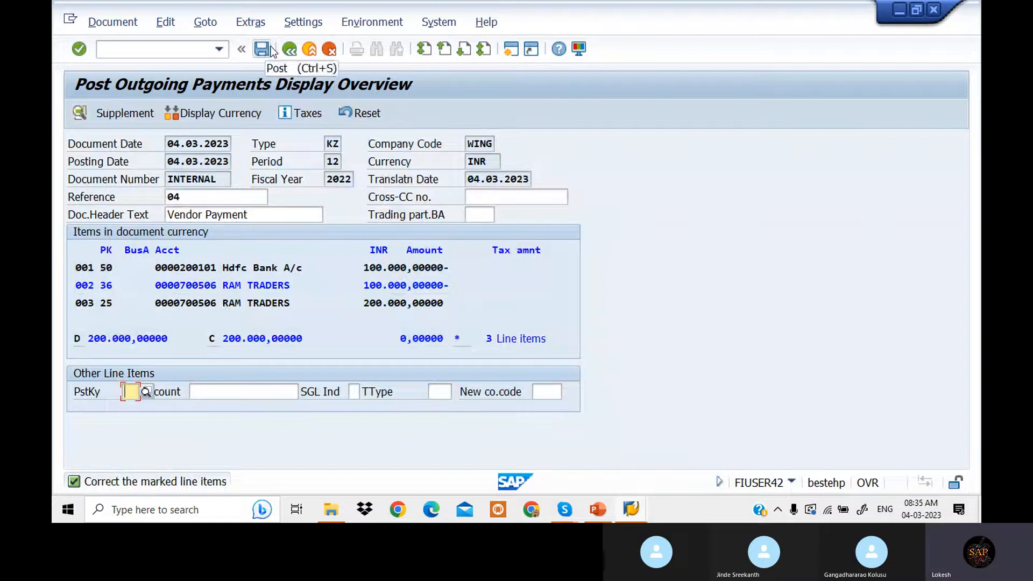
Leave the payment for transaction OBC4 and open the field status groups of variant WIN1.
{"action": "left_click", "coordinate": [179, 50]}
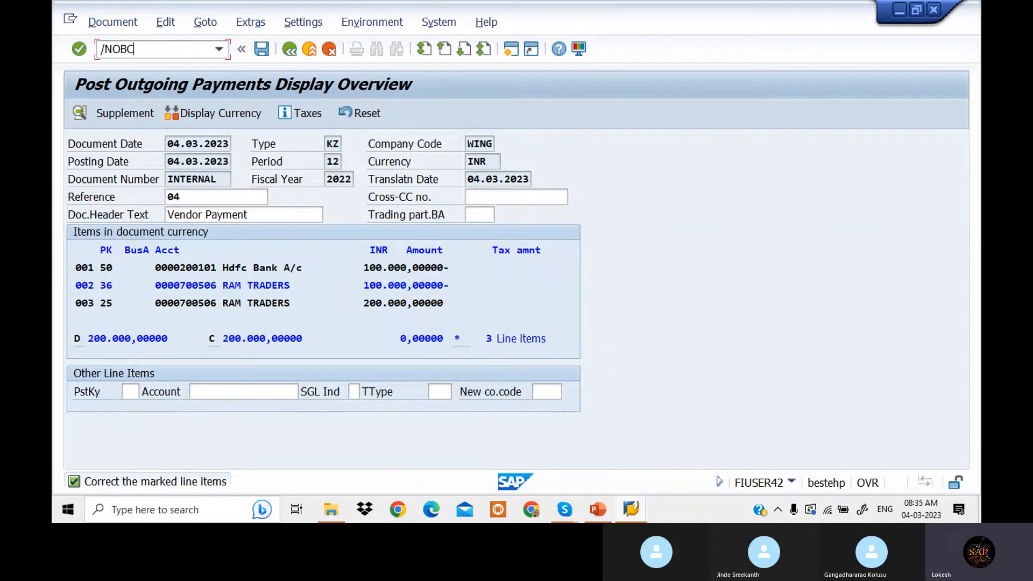
{"action": "type", "text": "/NOBC4"}
{"action": "key", "text": "Return"}
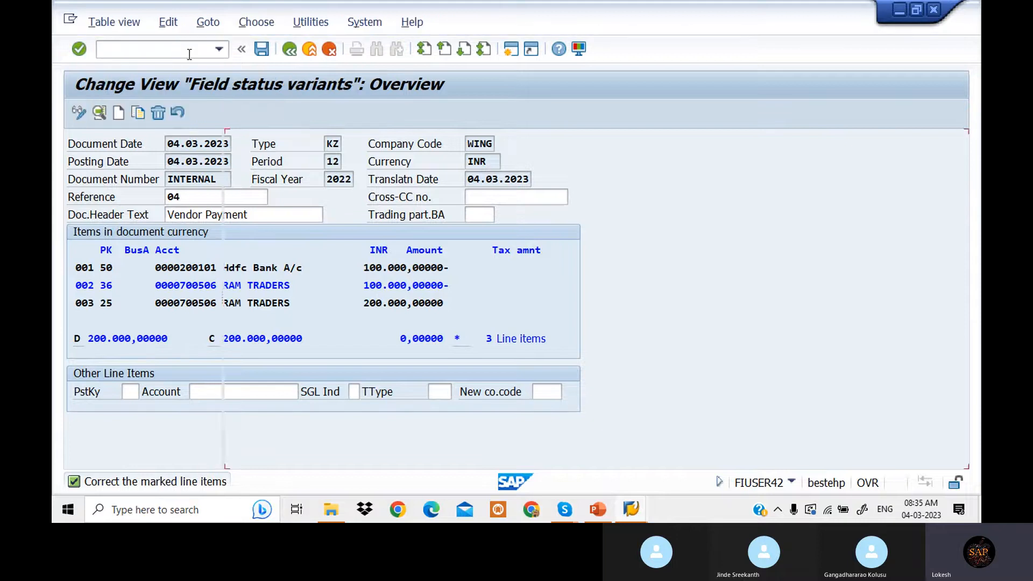
{"action": "left_click", "coordinate": [391, 444]}
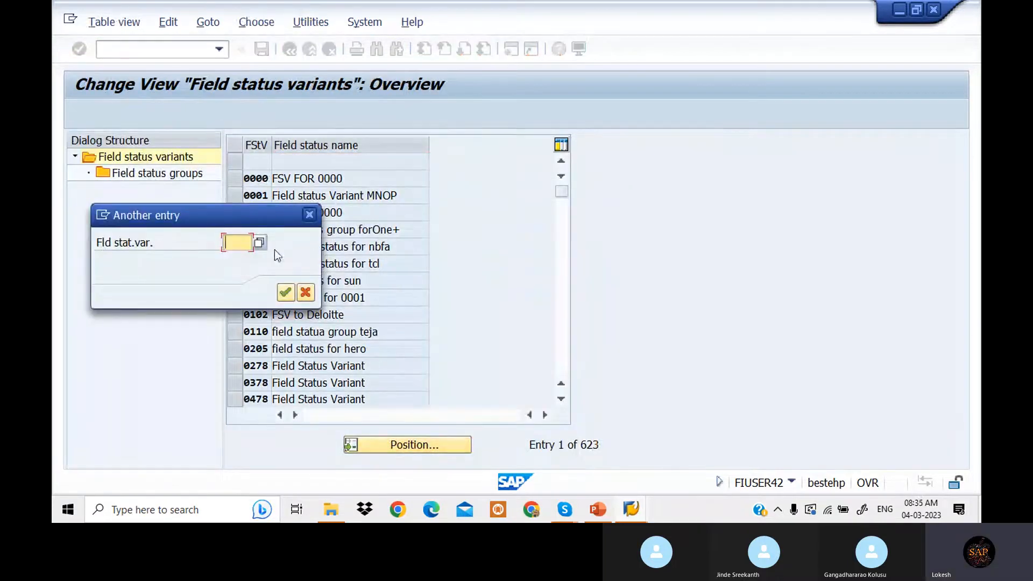
{"action": "left_click", "coordinate": [237, 244]}
{"action": "left_click", "coordinate": [238, 255]}
{"action": "left_click", "coordinate": [286, 293]}
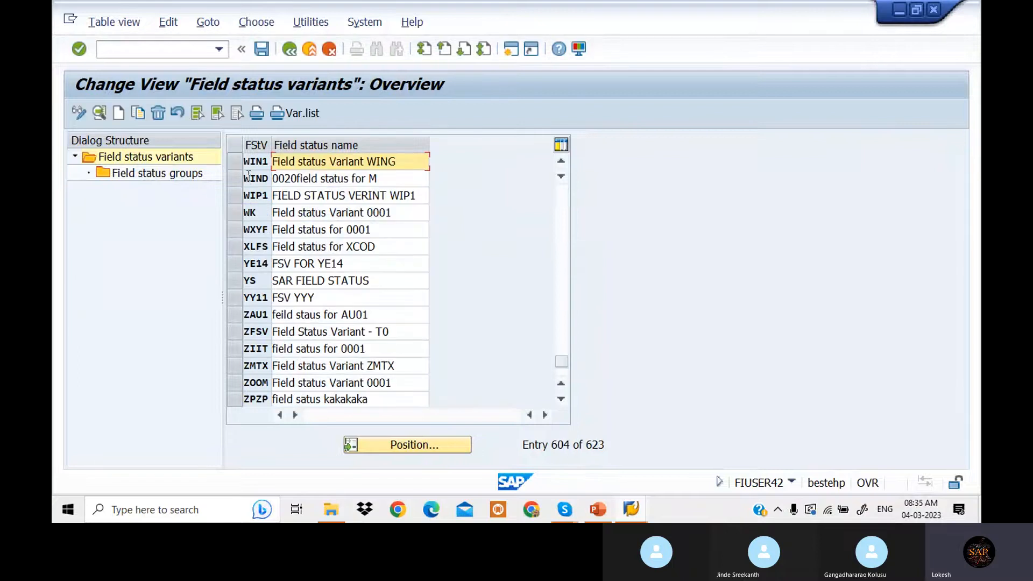
{"action": "left_click", "coordinate": [237, 166]}
{"action": "double_click", "coordinate": [192, 176]}
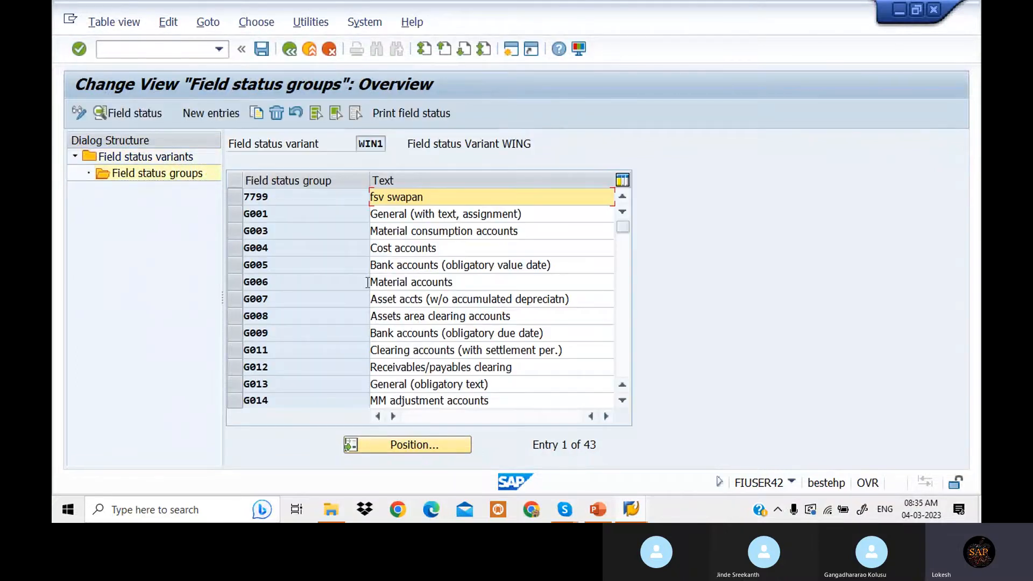
Find field status group G067 Reconciliation accounts in variant WIN1 and open its field status.
{"action": "left_click", "coordinate": [627, 347]}
{"action": "left_click", "coordinate": [627, 346]}
{"action": "left_click", "coordinate": [627, 347]}
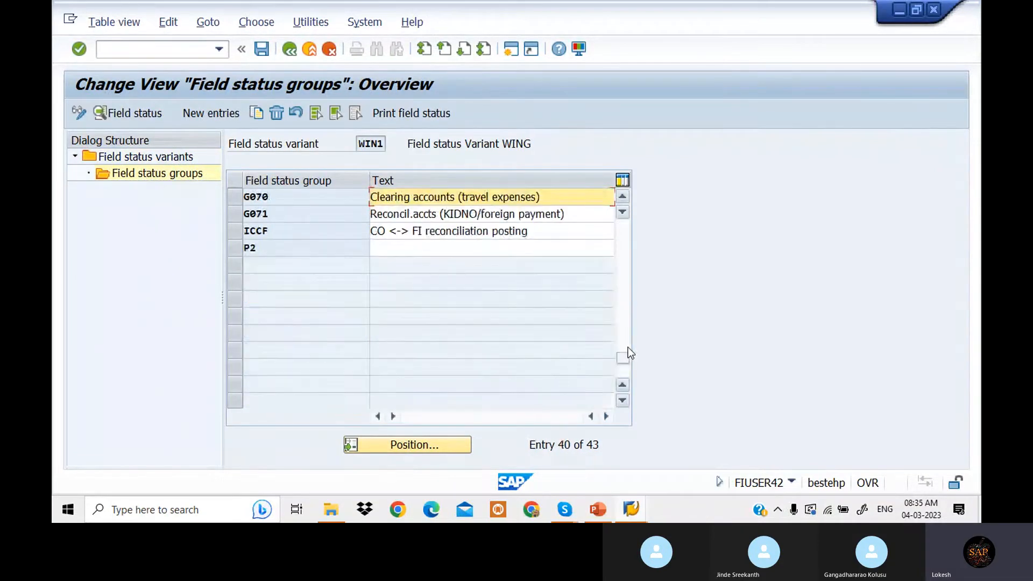
{"action": "left_click", "coordinate": [626, 287]}
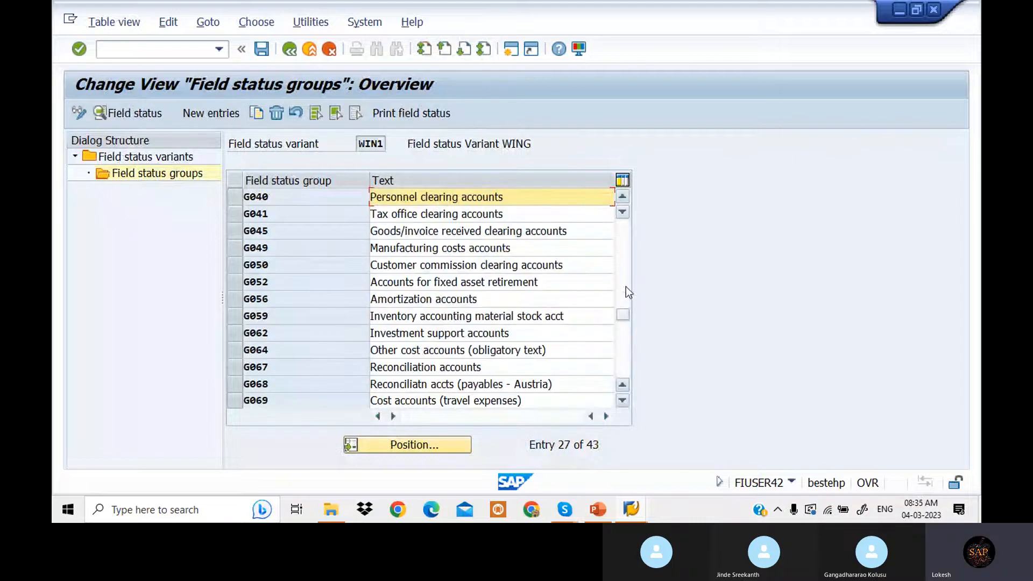
{"action": "left_click", "coordinate": [444, 349]}
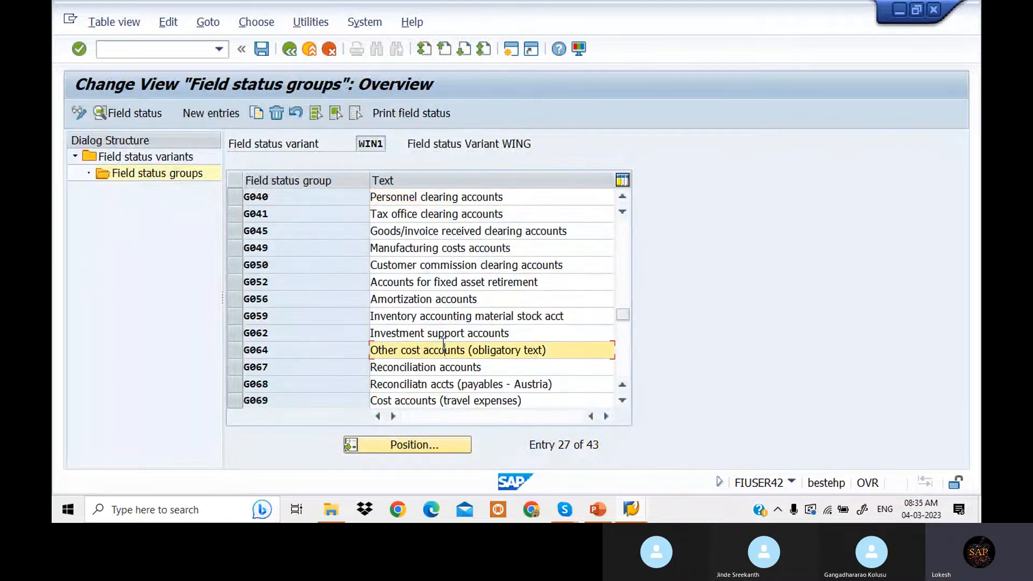
{"action": "left_click", "coordinate": [454, 367]}
{"action": "double_click", "coordinate": [454, 368]}
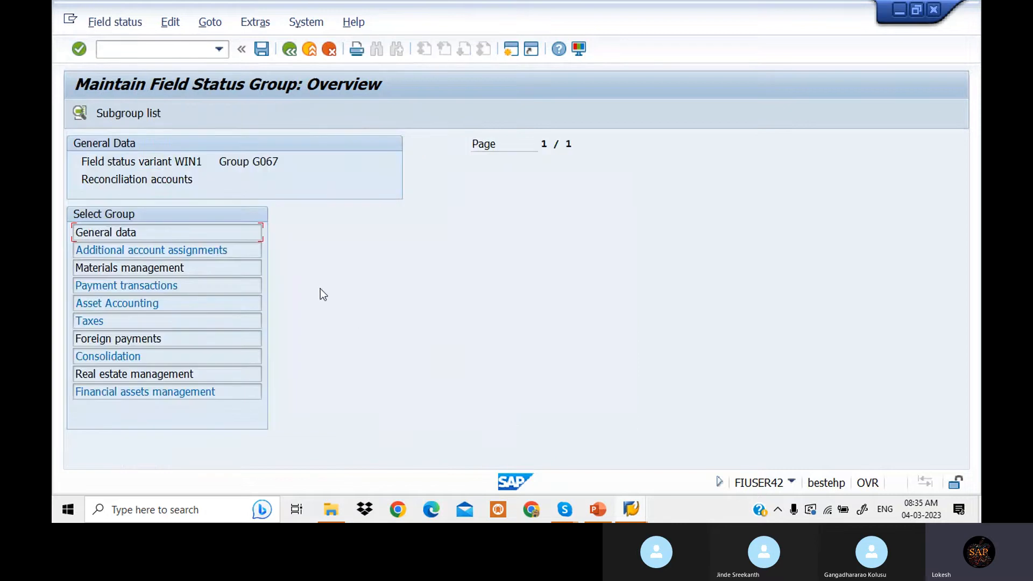
Review the Payment transactions, General data and Materials management field statuses of group G067.
{"action": "double_click", "coordinate": [228, 286]}
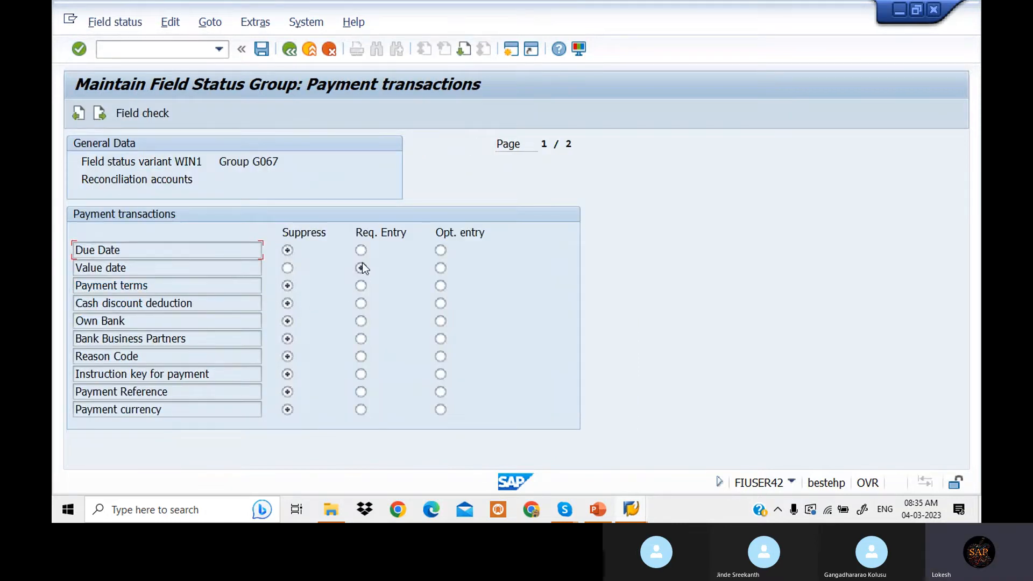
{"action": "left_click", "coordinate": [289, 50]}
{"action": "double_click", "coordinate": [223, 228]}
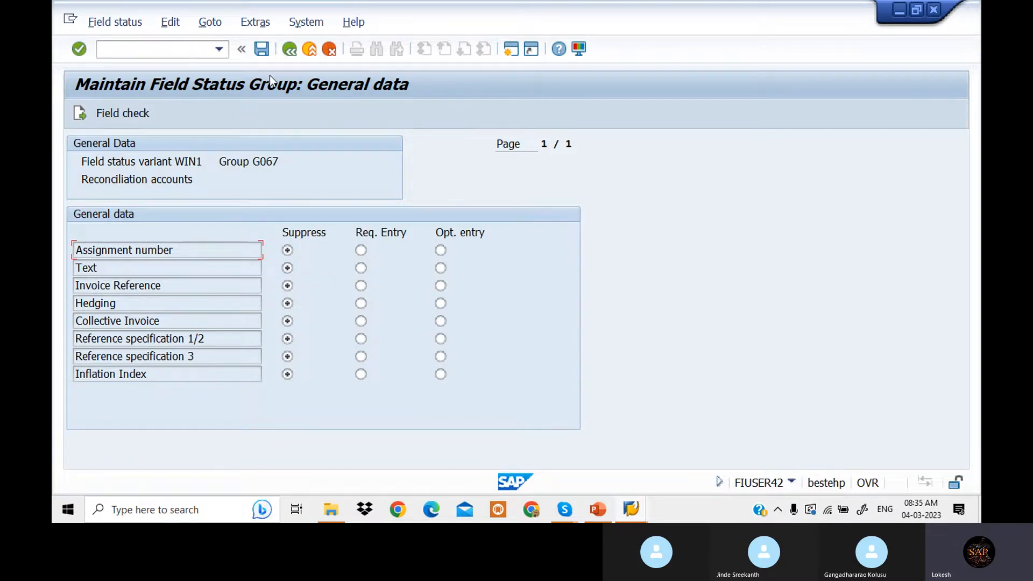
{"action": "left_click", "coordinate": [289, 50]}
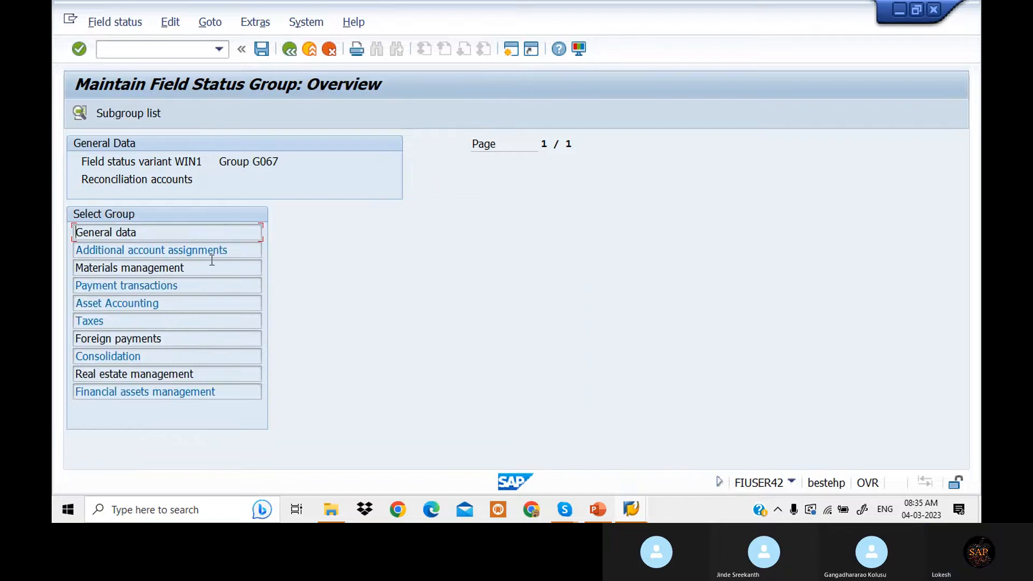
{"action": "double_click", "coordinate": [225, 264]}
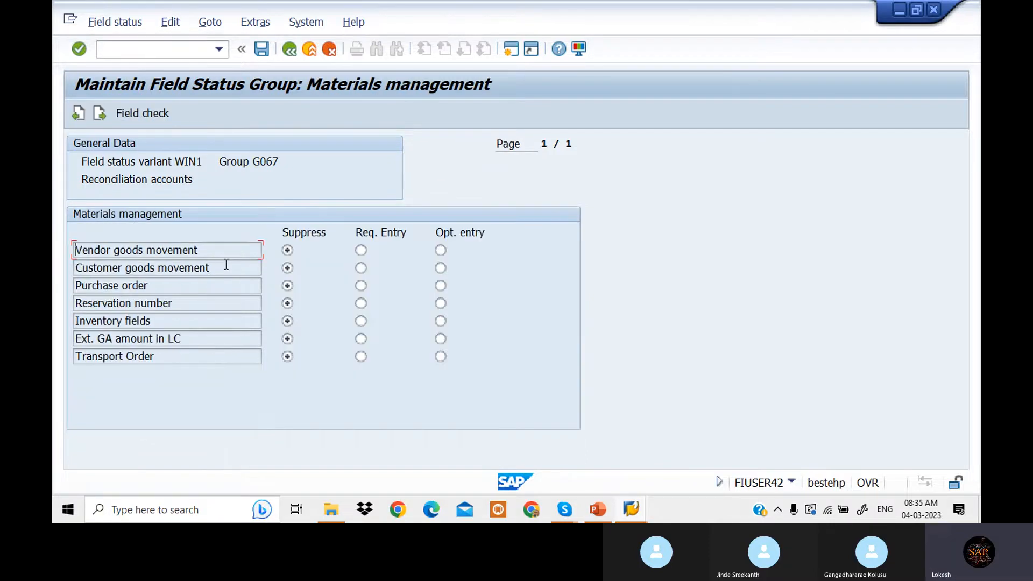
{"action": "left_click", "coordinate": [290, 49]}
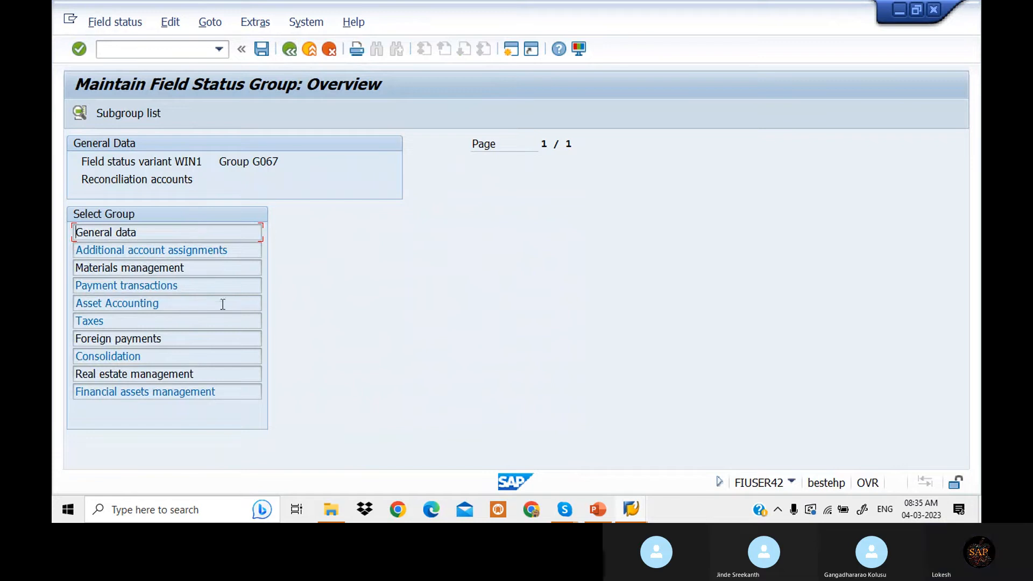
{"action": "left_click", "coordinate": [221, 275]}
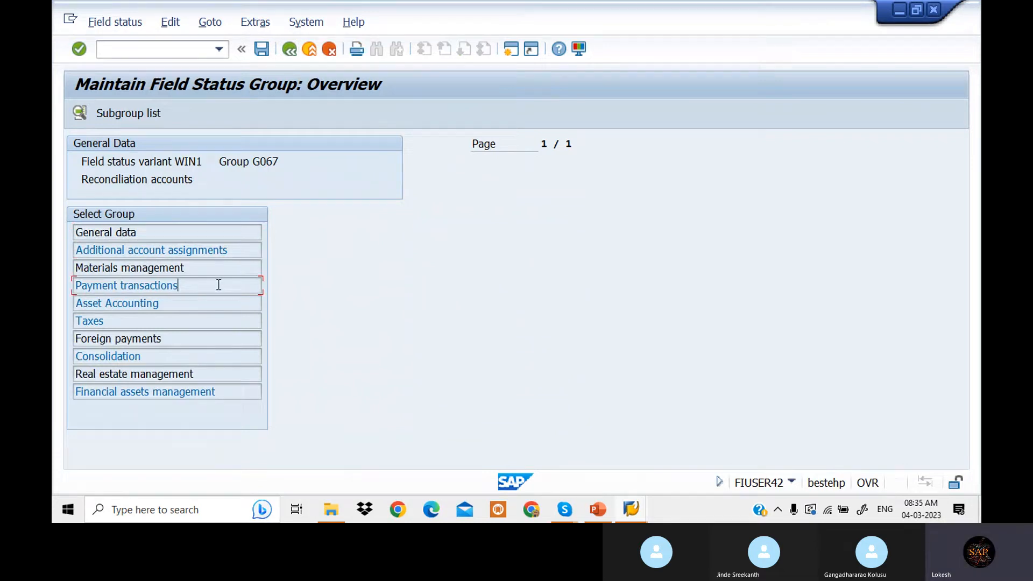
Set Value date to Suppress in the Payment transactions of group G067 and save under the ACCOUNTS PAYABLE WING customizing request.
{"action": "double_click", "coordinate": [219, 285]}
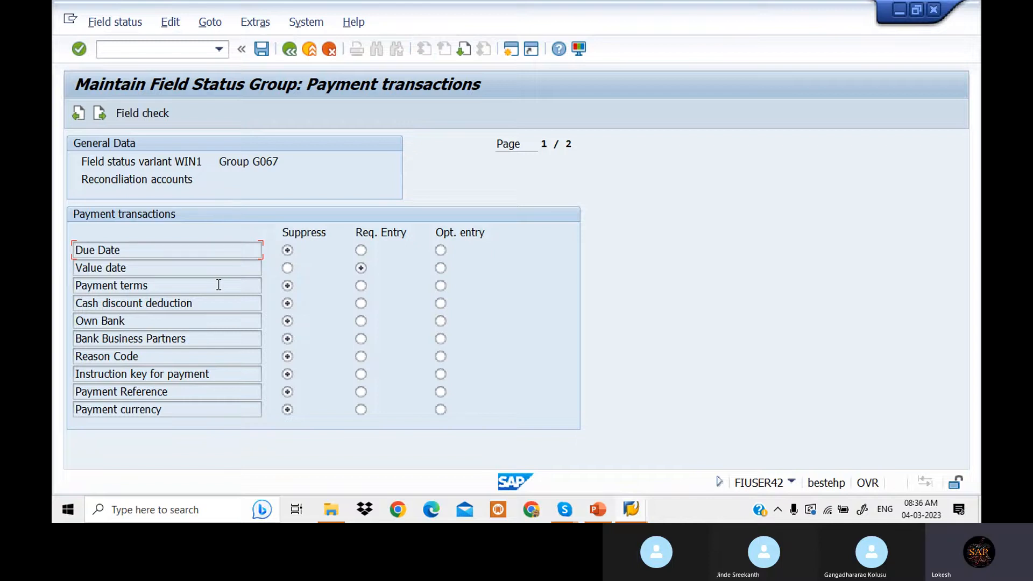
{"action": "left_click", "coordinate": [288, 269]}
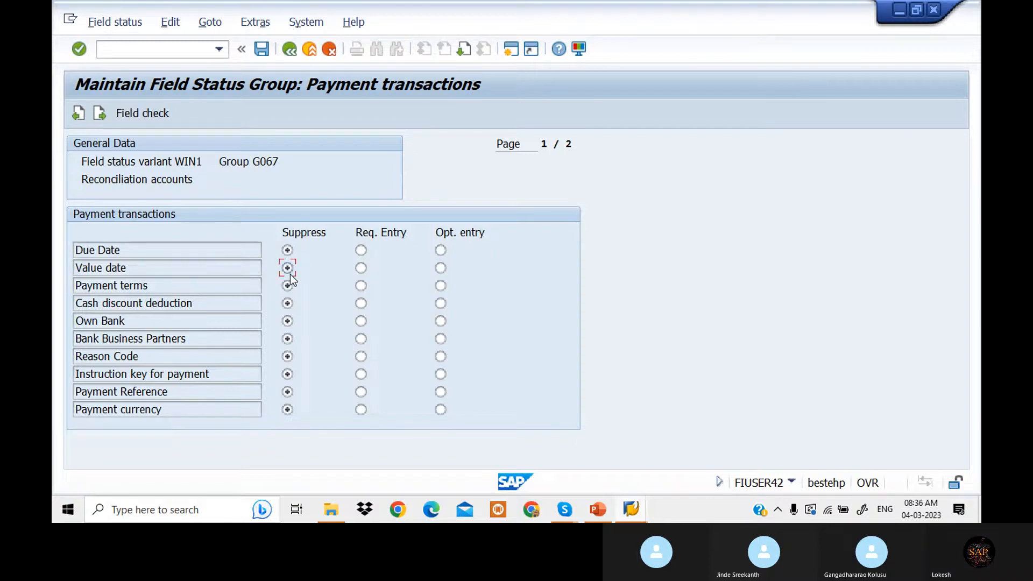
{"action": "left_click", "coordinate": [263, 49]}
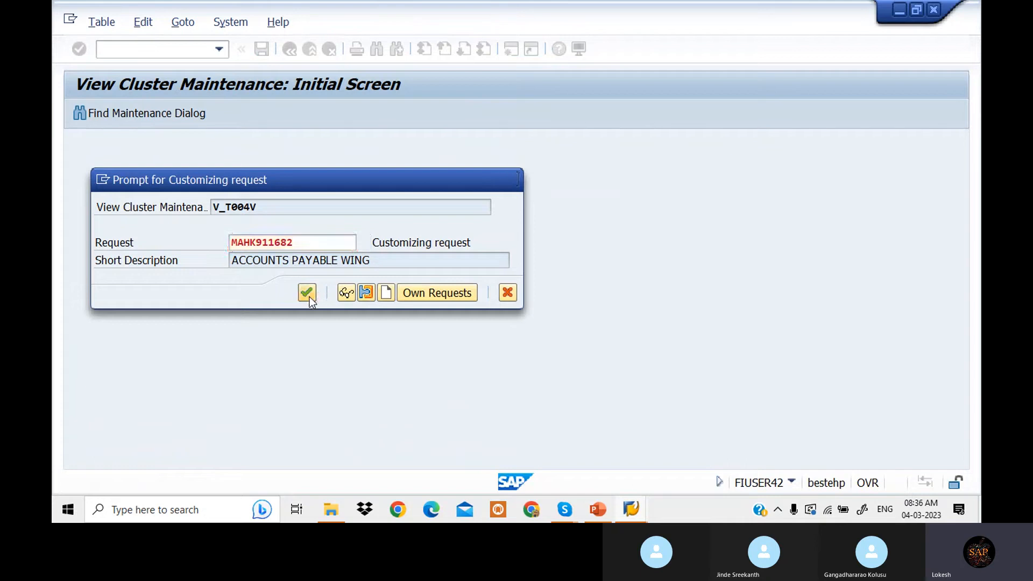
{"action": "left_click", "coordinate": [307, 294]}
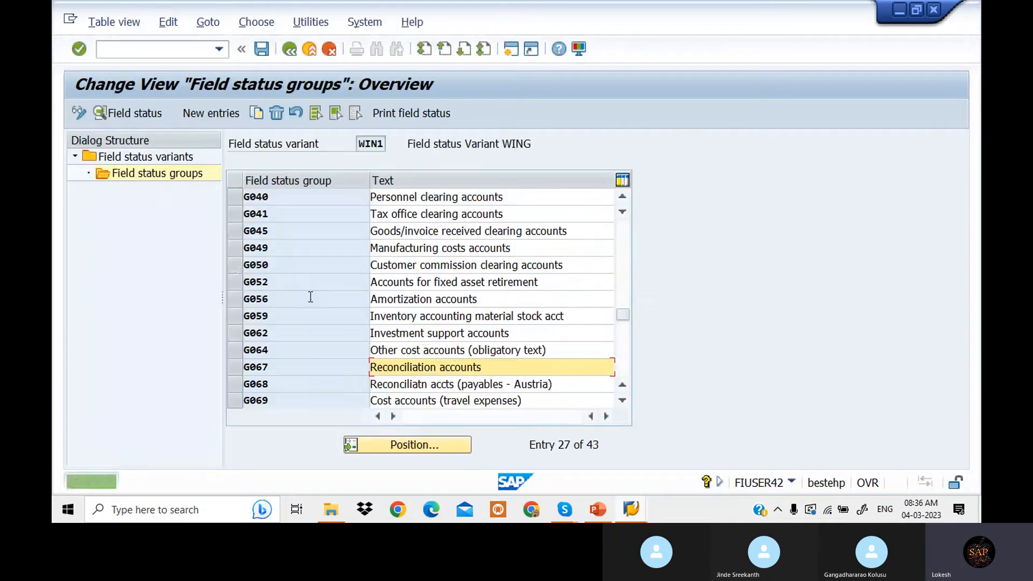
Check the General data of group G067 and the Payment transactions field status of posting key 35 in the other session.
{"action": "double_click", "coordinate": [485, 365]}
{"action": "double_click", "coordinate": [247, 232]}
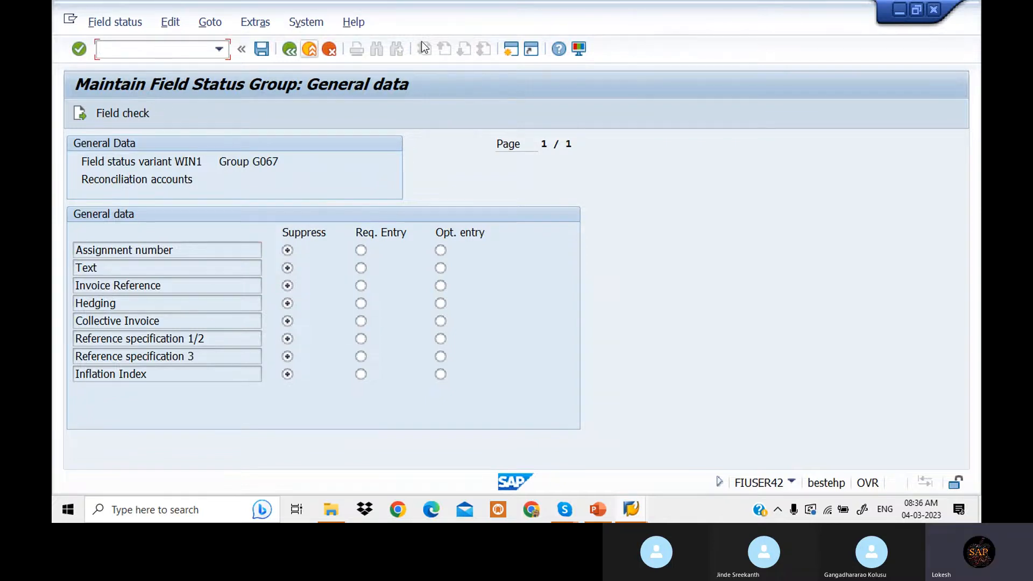
{"action": "key", "text": "alt+Tab"}
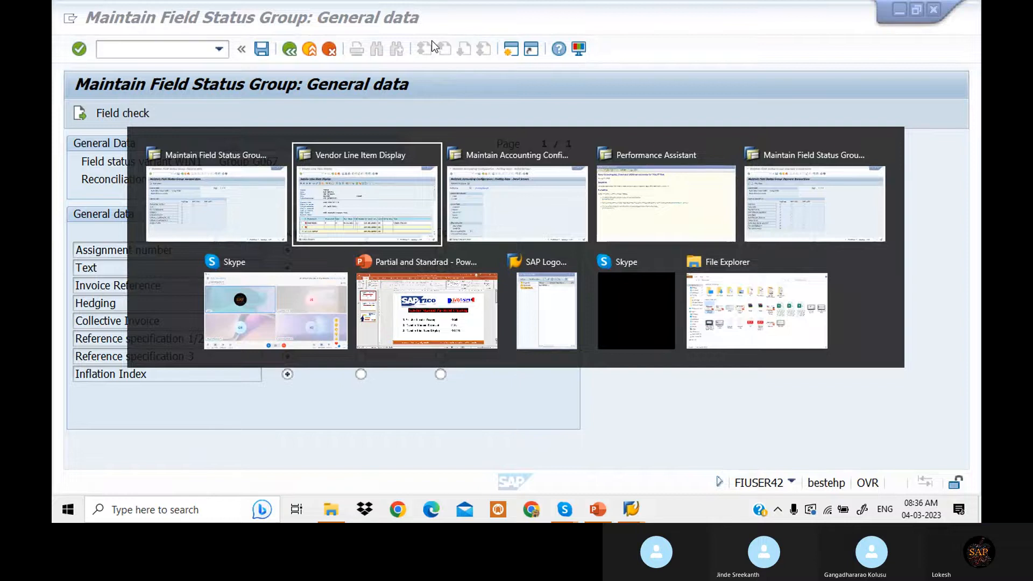
{"action": "key", "text": "alt+Tab"}
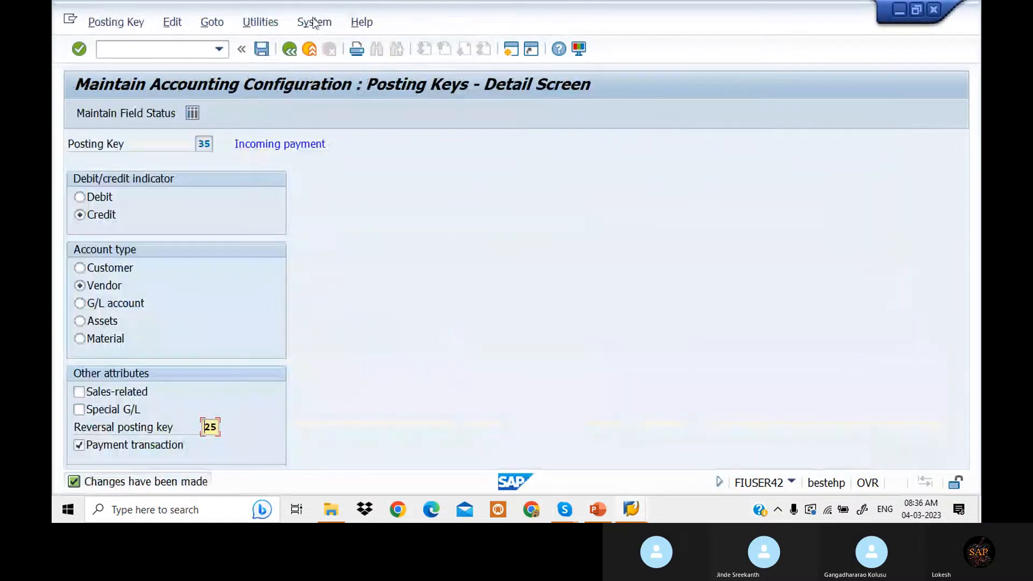
{"action": "left_click", "coordinate": [155, 113]}
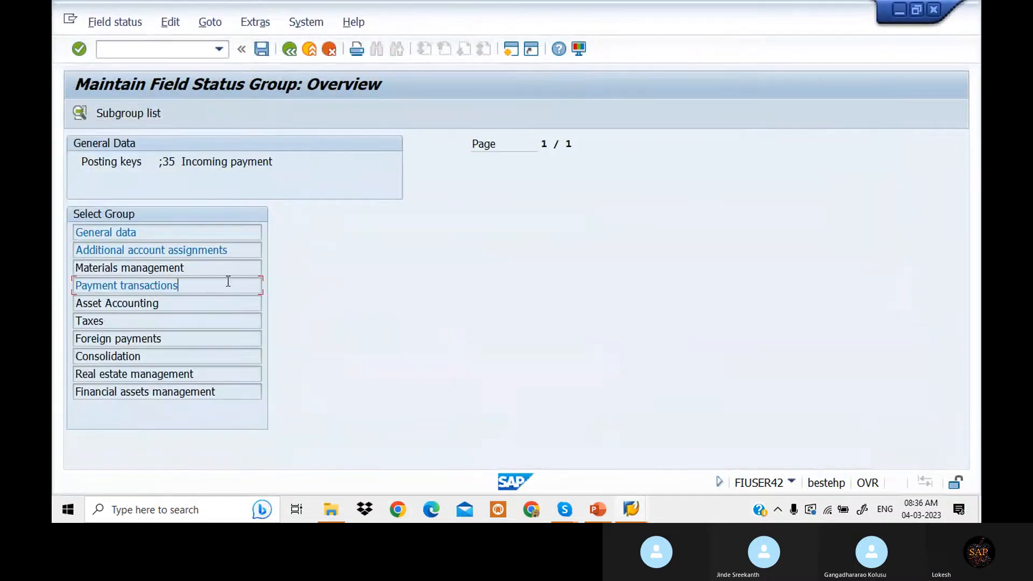
{"action": "double_click", "coordinate": [228, 281]}
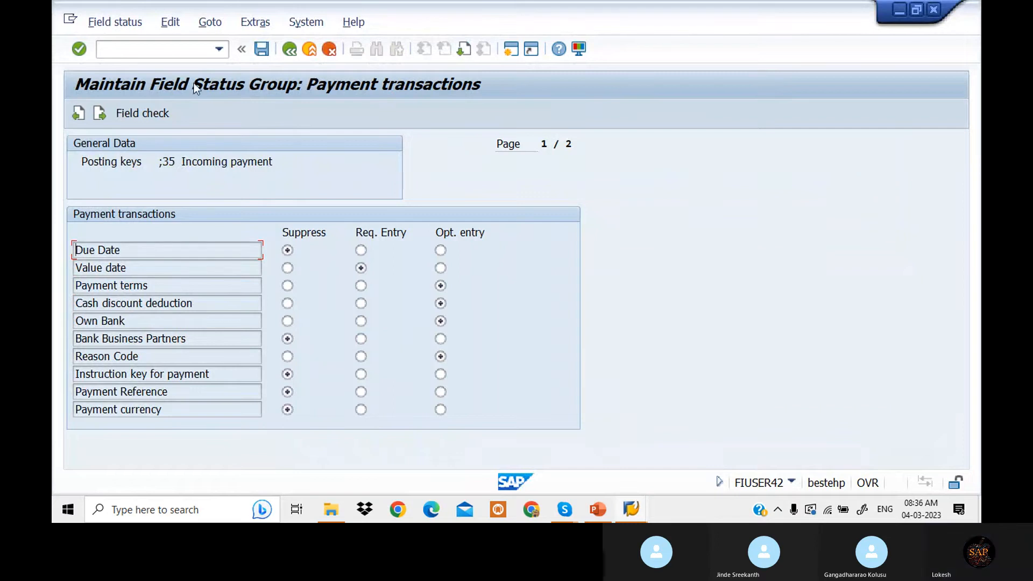
Leave the posting key 35 field status maintenance and start transaction F-53.
{"action": "left_click", "coordinate": [195, 48]}
{"action": "type", "text": "/n"}
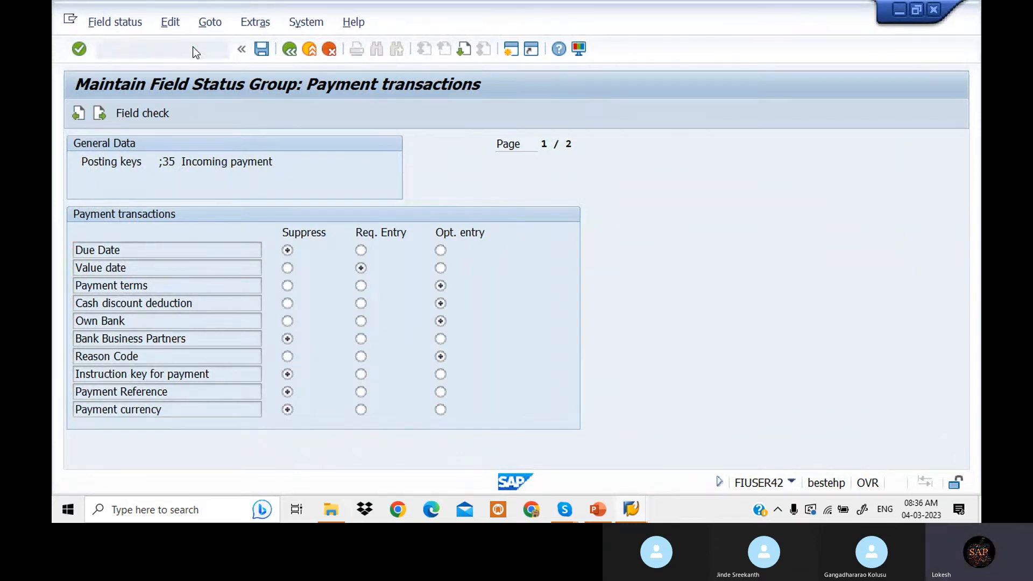
{"action": "key", "text": "Return"}
{"action": "type", "text": "F"}
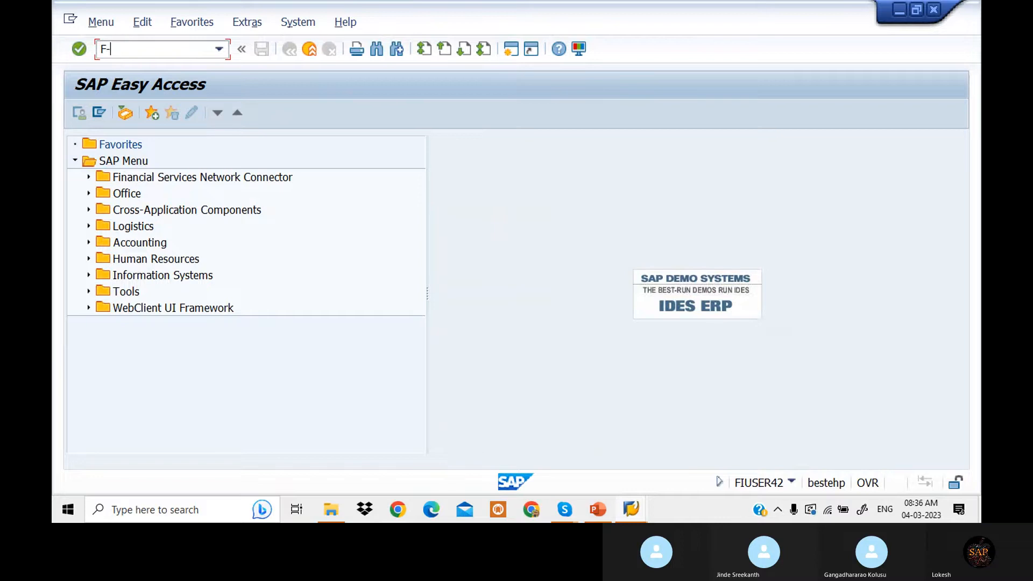
{"action": "type", "text": "-53"}
{"action": "key", "text": "Return"}
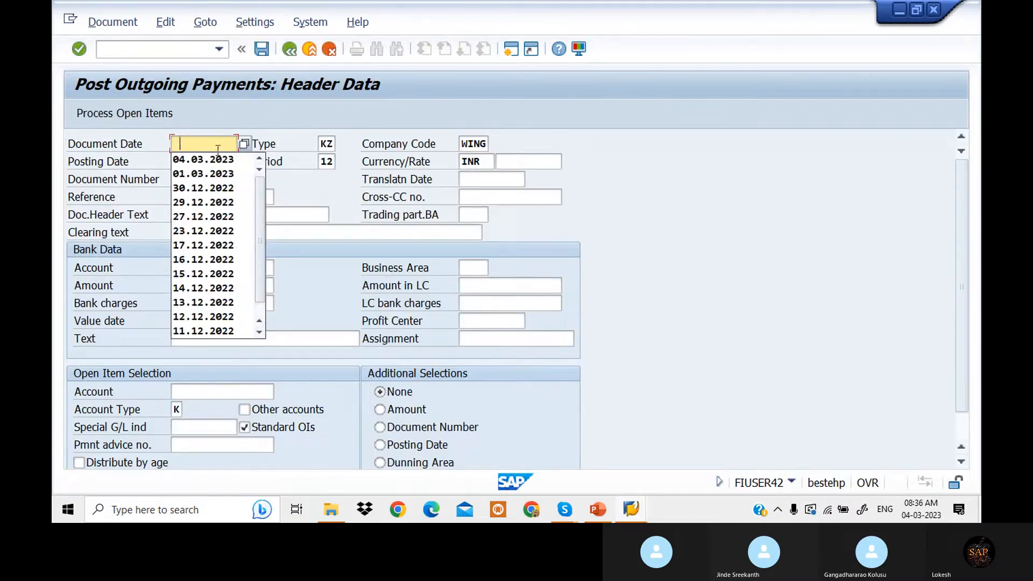
Fill in the payment header with document date 04.03.2023, reference 04 and header text Vendor Payment.
{"action": "left_click", "coordinate": [207, 197]}
{"action": "type", "text": "04"}
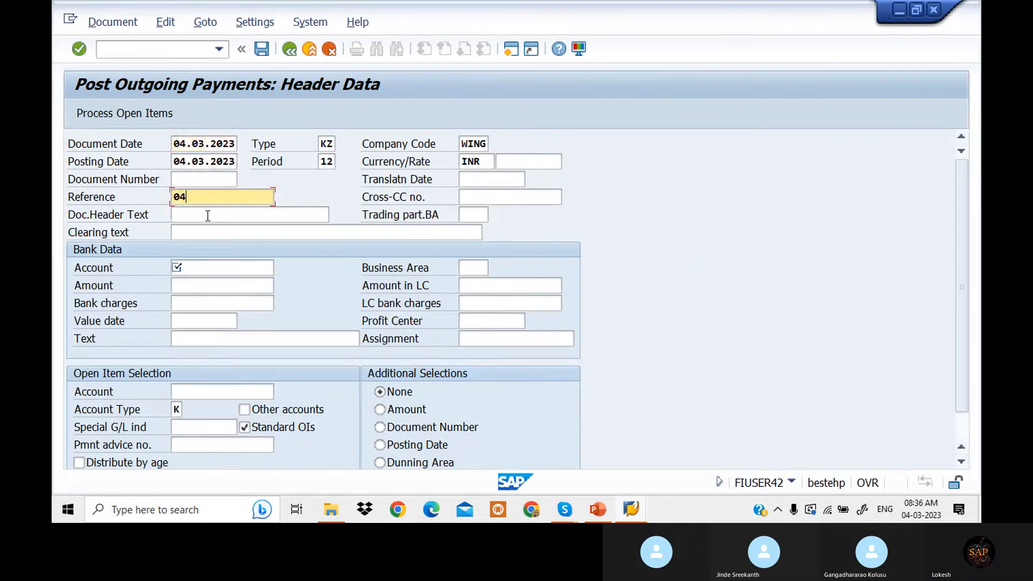
{"action": "left_click", "coordinate": [207, 217]}
{"action": "left_click", "coordinate": [208, 228]}
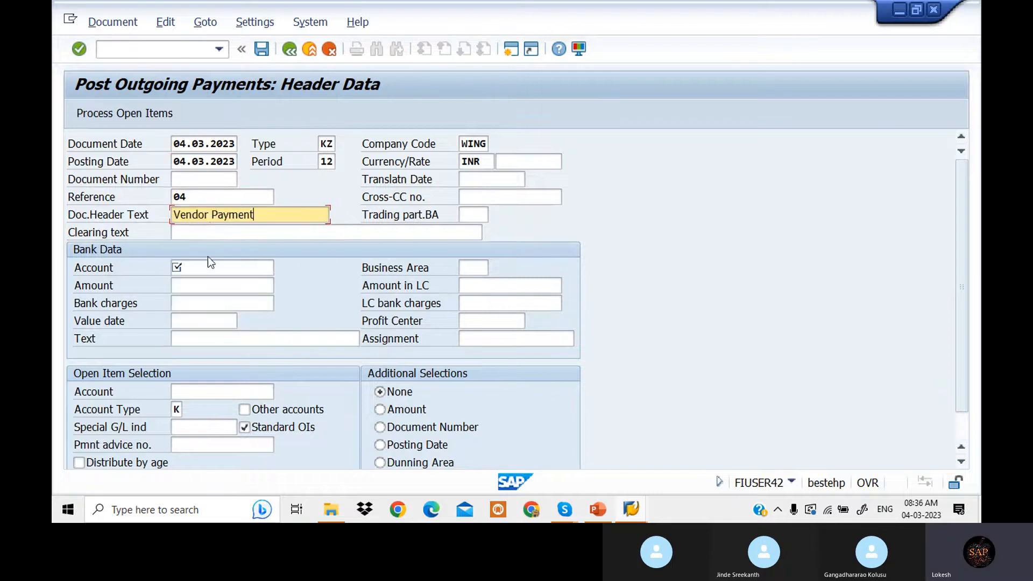
Fill in the bank data with the Hdfc Bank account, amount 100000 and text VENDOR PAYMENT.
{"action": "left_click", "coordinate": [211, 267]}
{"action": "left_click", "coordinate": [211, 279]}
{"action": "left_click", "coordinate": [211, 285]}
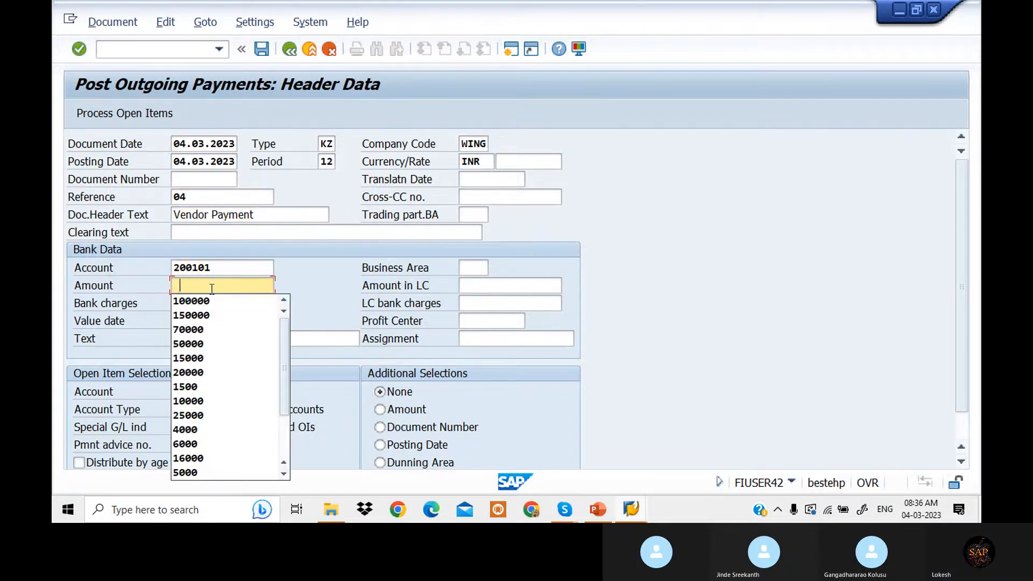
{"action": "left_click", "coordinate": [212, 299]}
{"action": "left_click", "coordinate": [205, 339]}
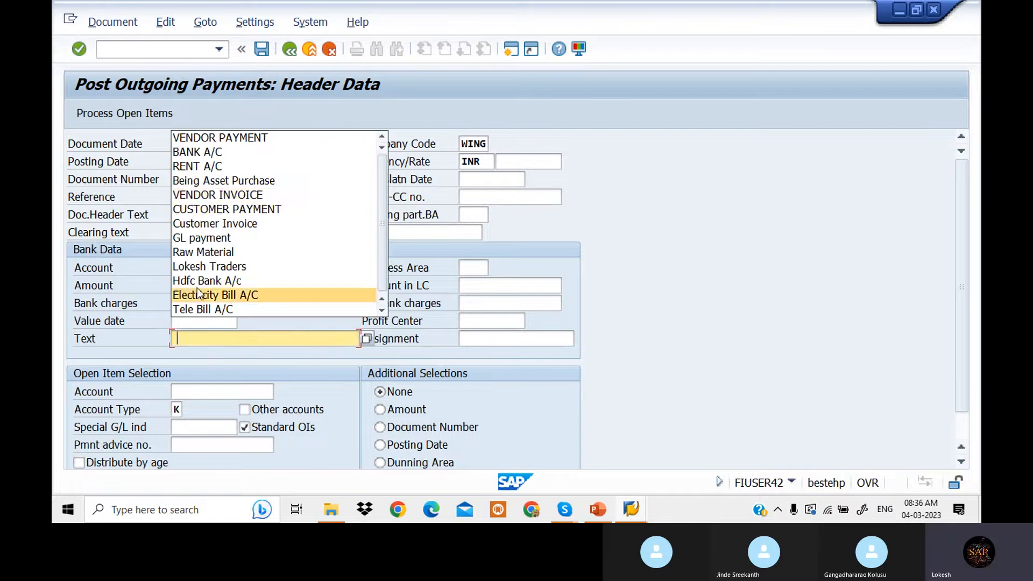
{"action": "left_click", "coordinate": [234, 138]}
Select the RAM TRADERS vendor's open items, assign the invoice a residual item of 100000 and try to post the payment.
{"action": "left_click", "coordinate": [228, 391]}
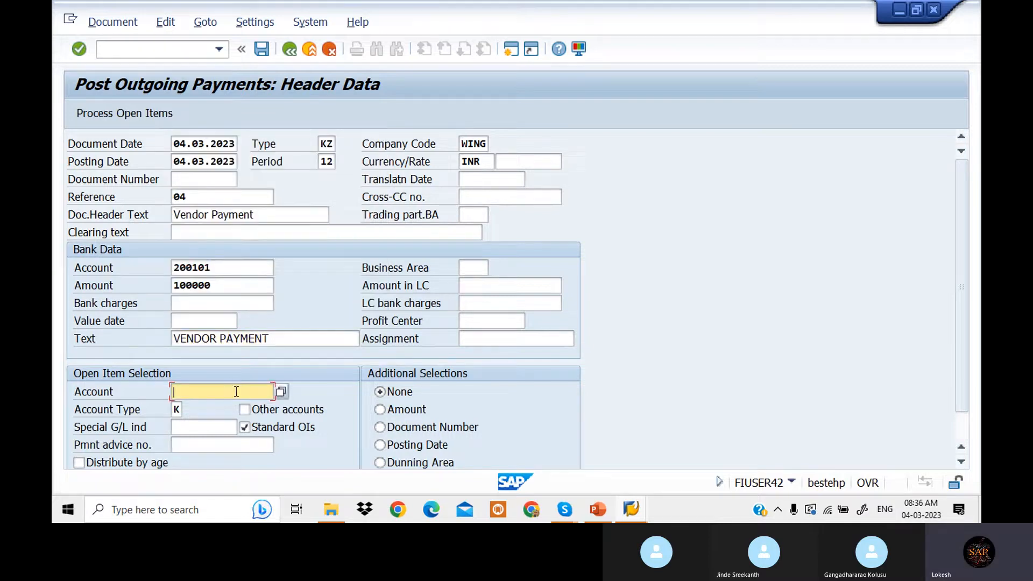
{"action": "left_click", "coordinate": [232, 237]}
{"action": "left_click", "coordinate": [137, 114]}
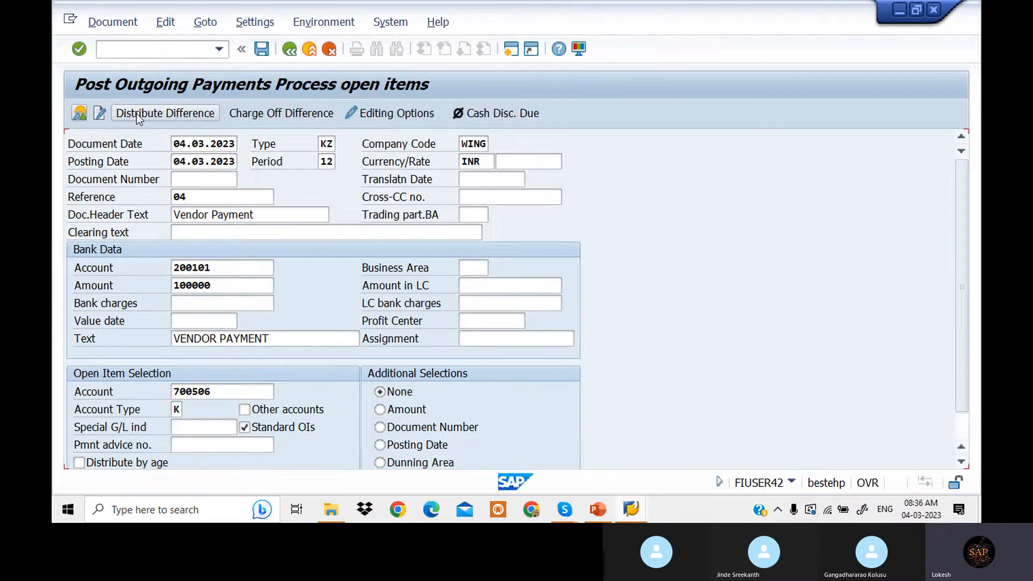
{"action": "left_click", "coordinate": [245, 146]}
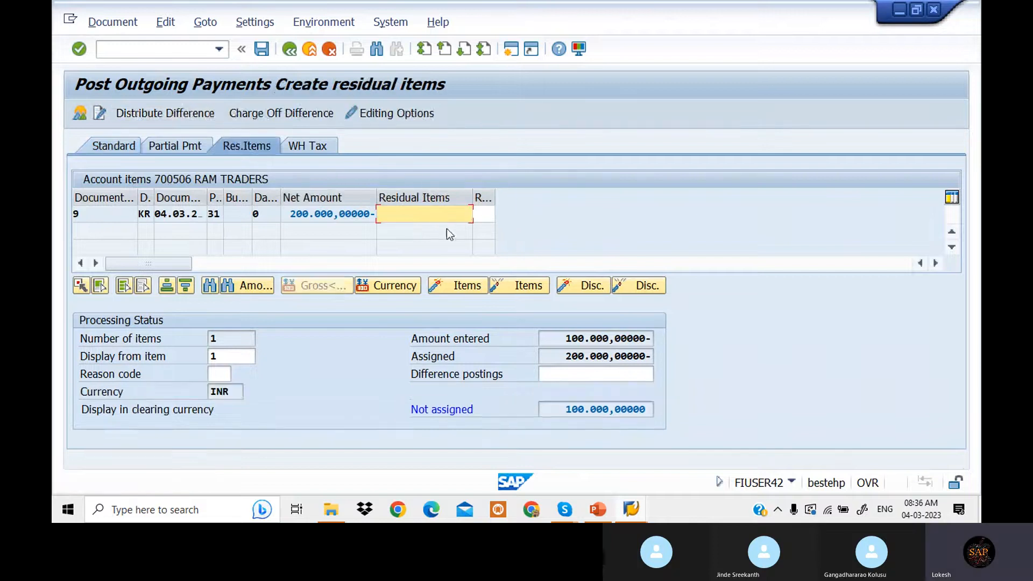
{"action": "double_click", "coordinate": [434, 216]}
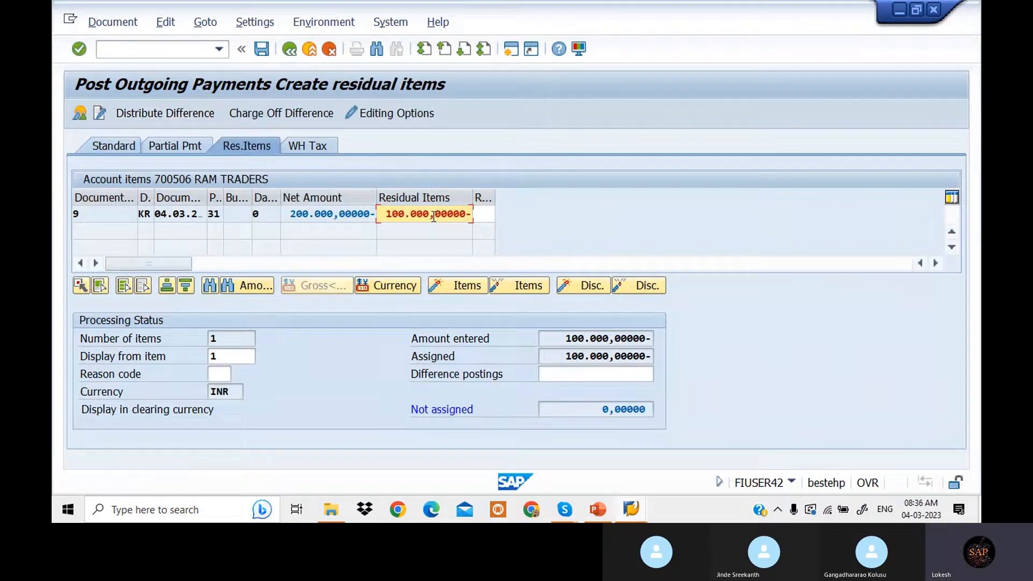
{"action": "left_click", "coordinate": [262, 53]}
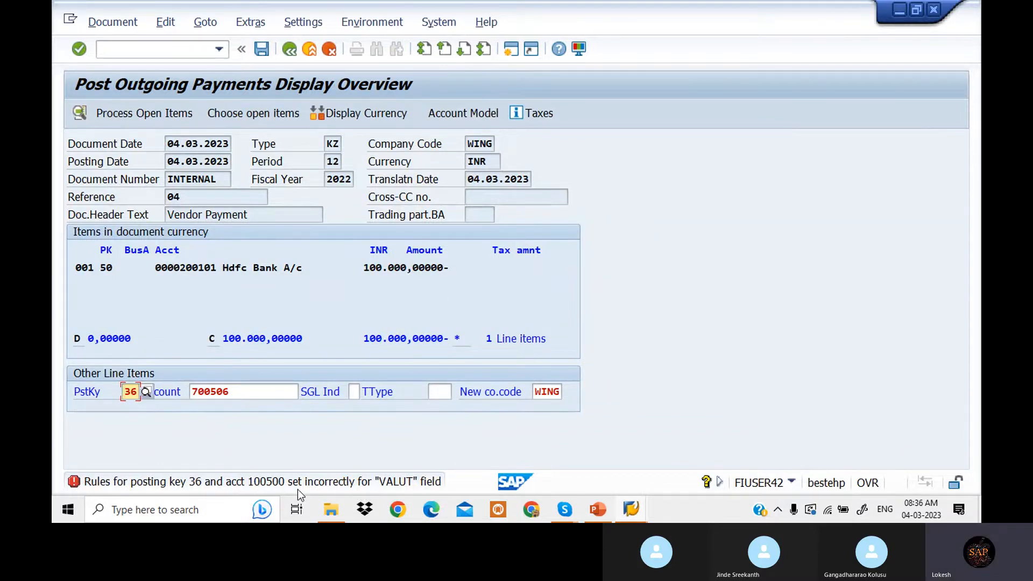
In the other session, make Text a required entry in the General data of field status group G067 and save.
{"action": "key", "text": "alt+Tab"}
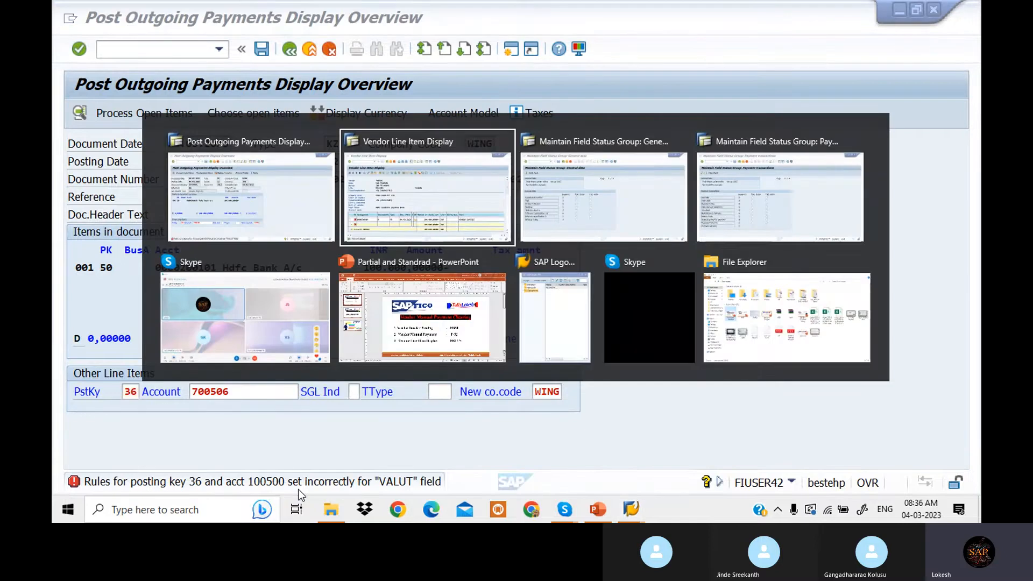
{"action": "key", "text": "alt+Tab"}
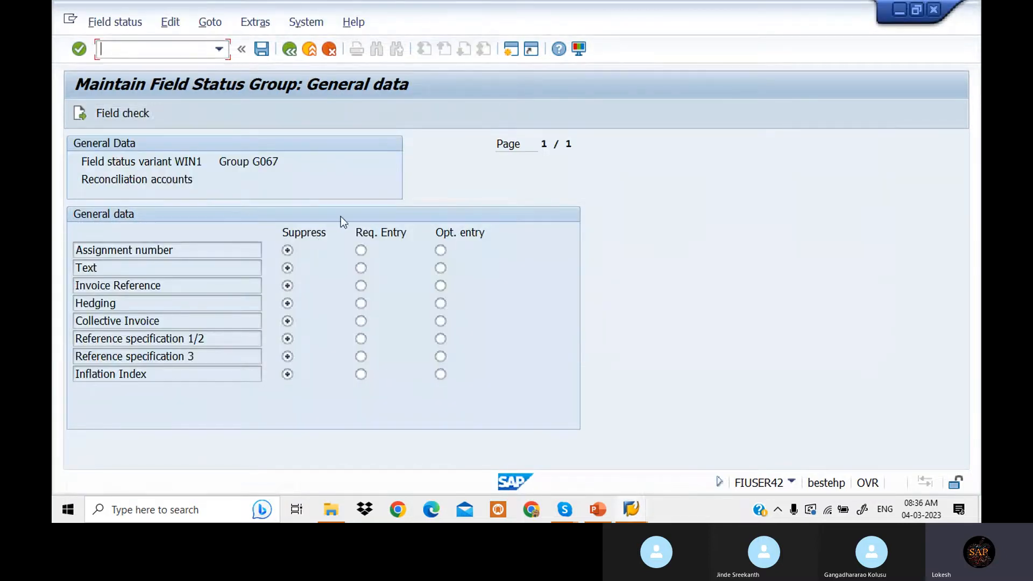
{"action": "left_click", "coordinate": [360, 268]}
{"action": "left_click", "coordinate": [263, 50]}
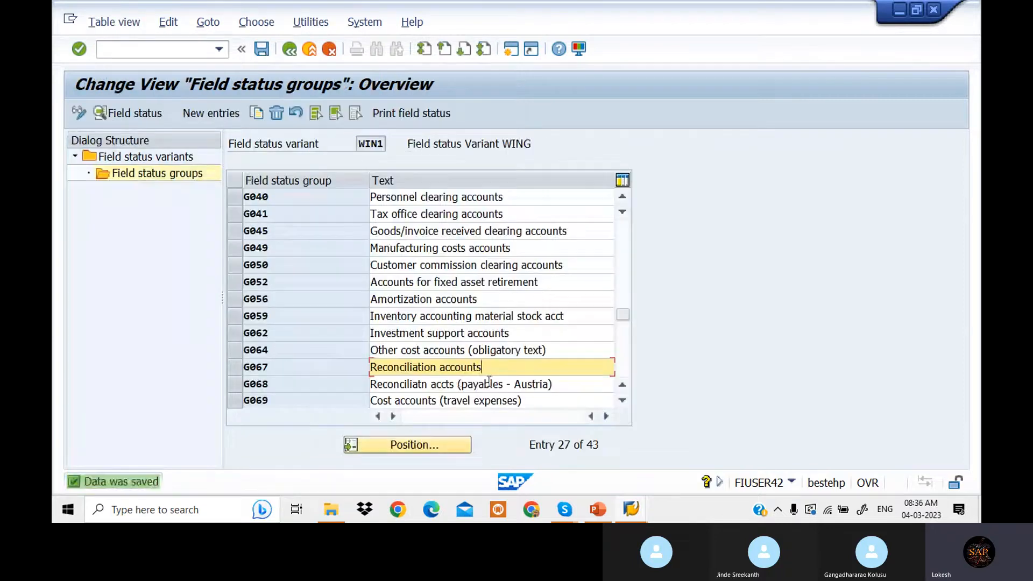
Make Value date a required entry in the Payment transactions of field status group G067 and save.
{"action": "double_click", "coordinate": [514, 367]}
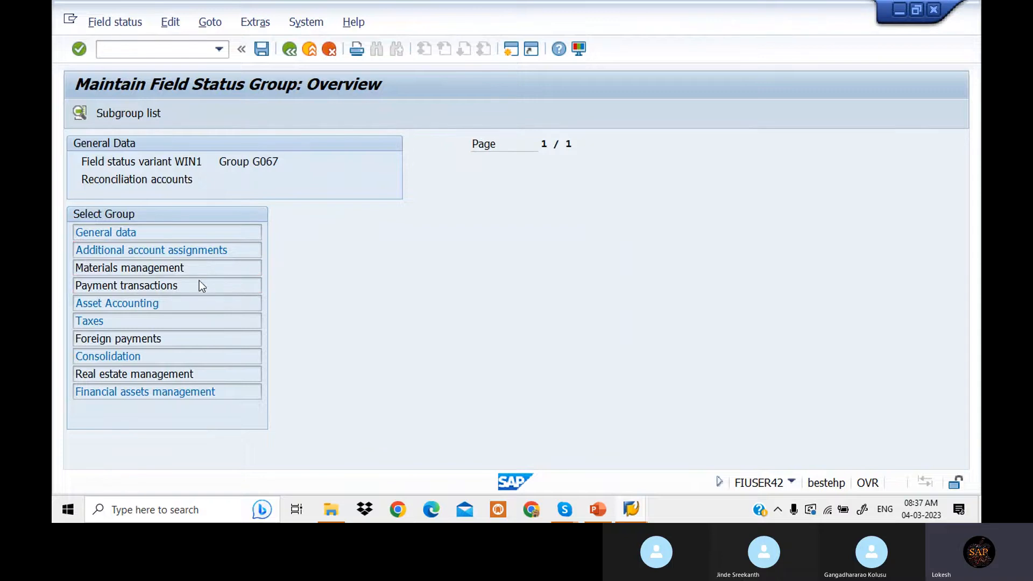
{"action": "double_click", "coordinate": [200, 286]}
{"action": "left_click", "coordinate": [361, 268]}
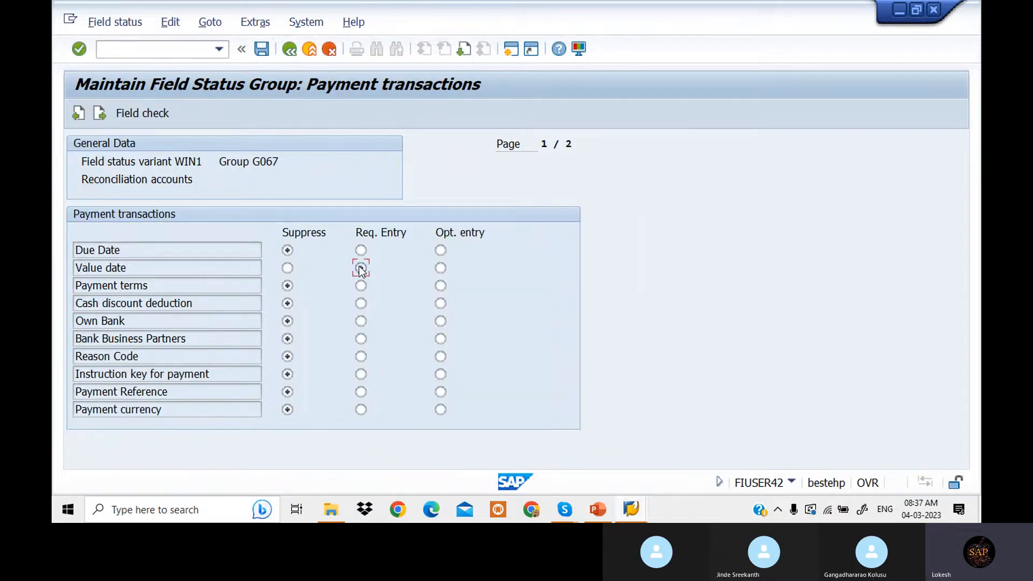
{"action": "left_click", "coordinate": [261, 49]}
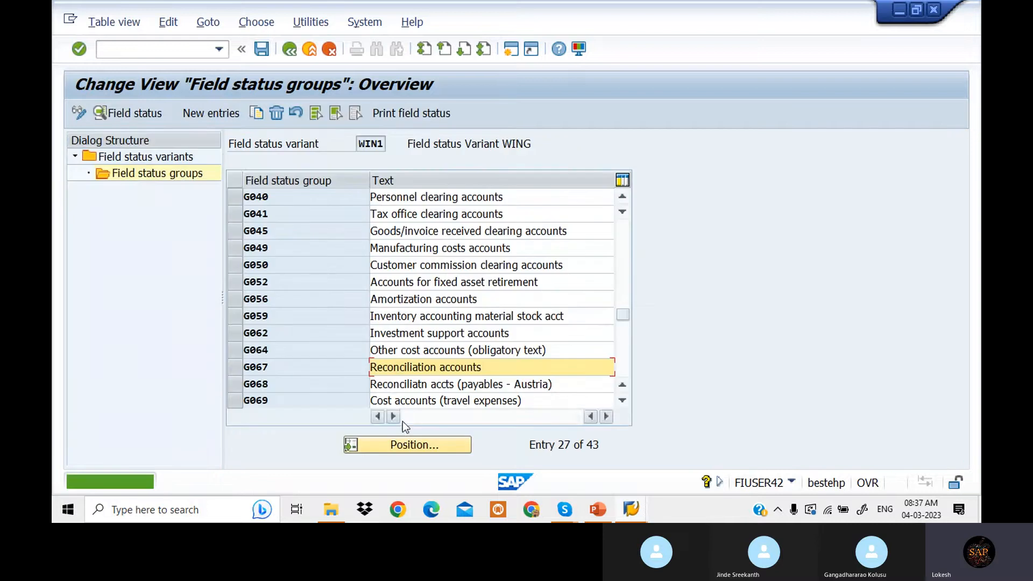
Return to the outgoing payment session and discard the unposted payment entry.
{"action": "key", "text": "alt+Tab"}
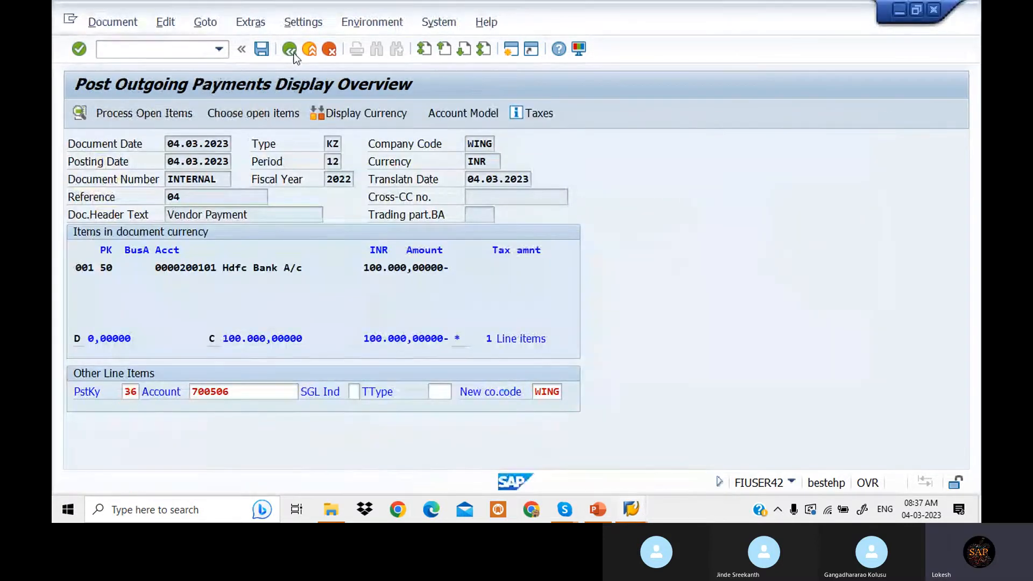
{"action": "left_click", "coordinate": [292, 52]}
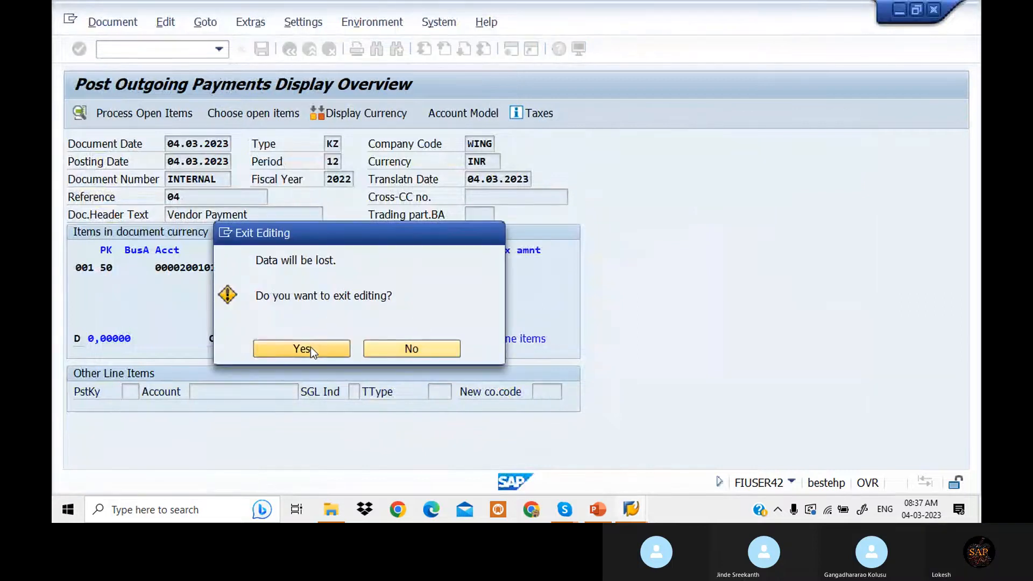
{"action": "left_click", "coordinate": [311, 347]}
Fill in the payment header again with document date 04.03.2023, reference 04 and header text Vendor Payment.
{"action": "left_click", "coordinate": [185, 157]}
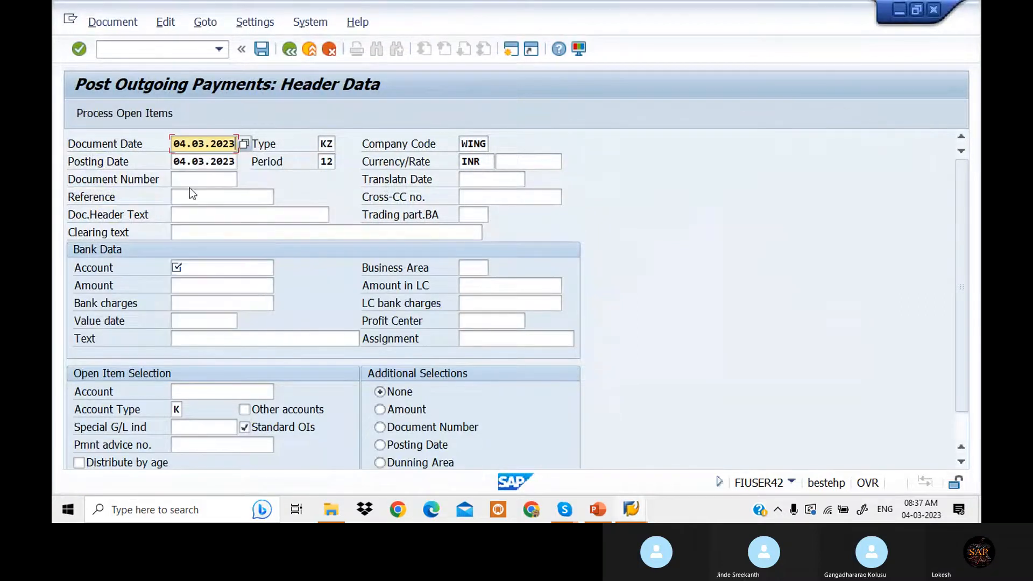
{"action": "left_click", "coordinate": [191, 197]}
{"action": "left_click", "coordinate": [192, 214]}
{"action": "left_click", "coordinate": [200, 218]}
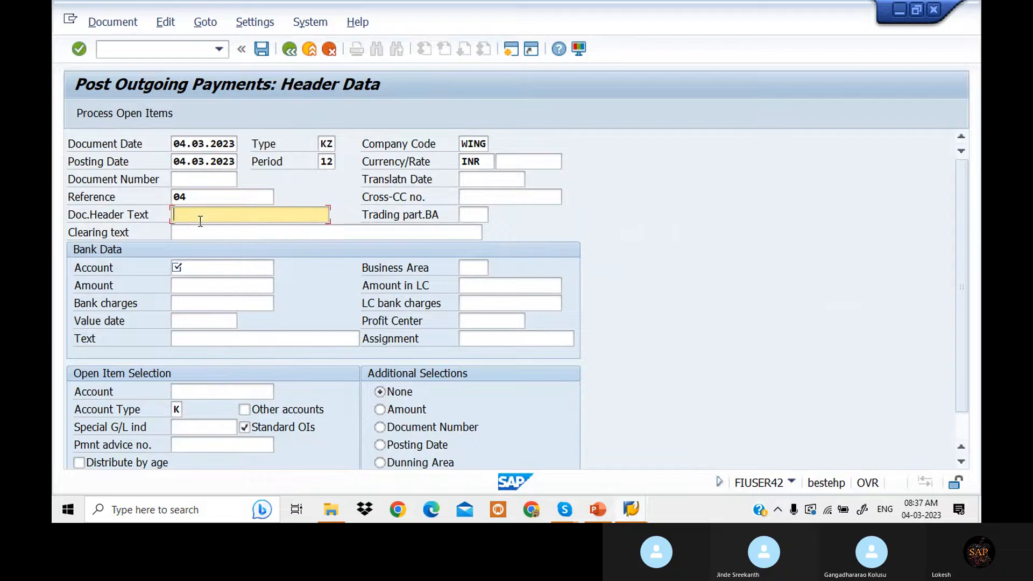
{"action": "left_click", "coordinate": [199, 230]}
Fill in the bank data again with the Hdfc Bank account, amount 100000 and text VENDOR PAYMENT.
{"action": "left_click", "coordinate": [202, 267]}
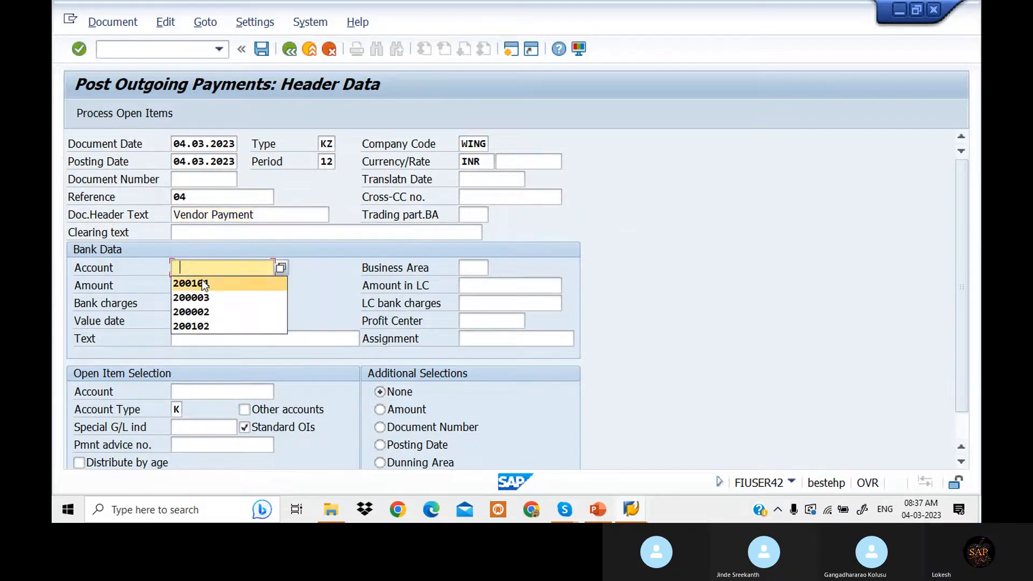
{"action": "left_click", "coordinate": [201, 280]}
{"action": "left_click", "coordinate": [201, 290]}
{"action": "left_click", "coordinate": [204, 304]}
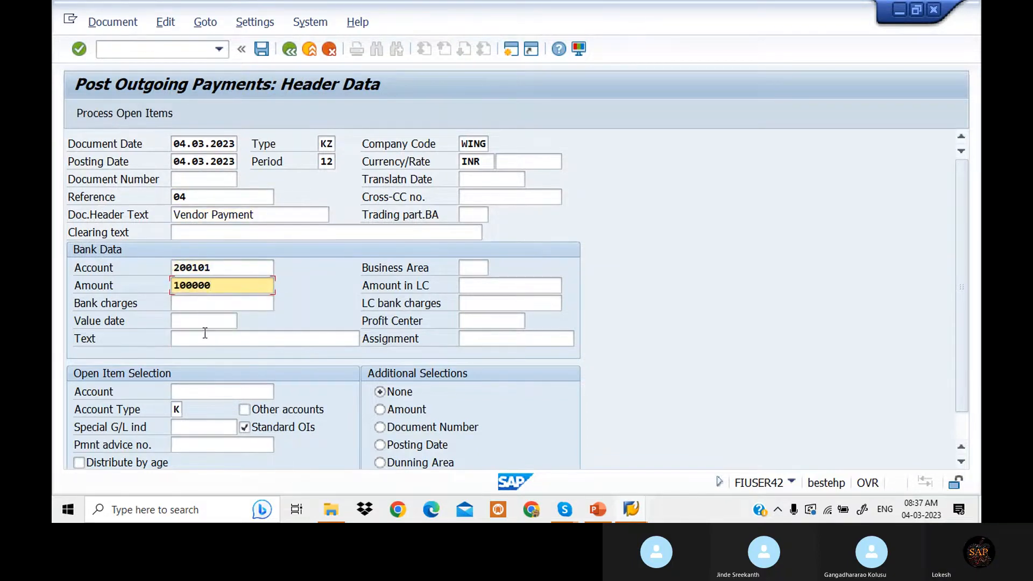
{"action": "left_click", "coordinate": [205, 333]}
{"action": "left_click", "coordinate": [229, 140]}
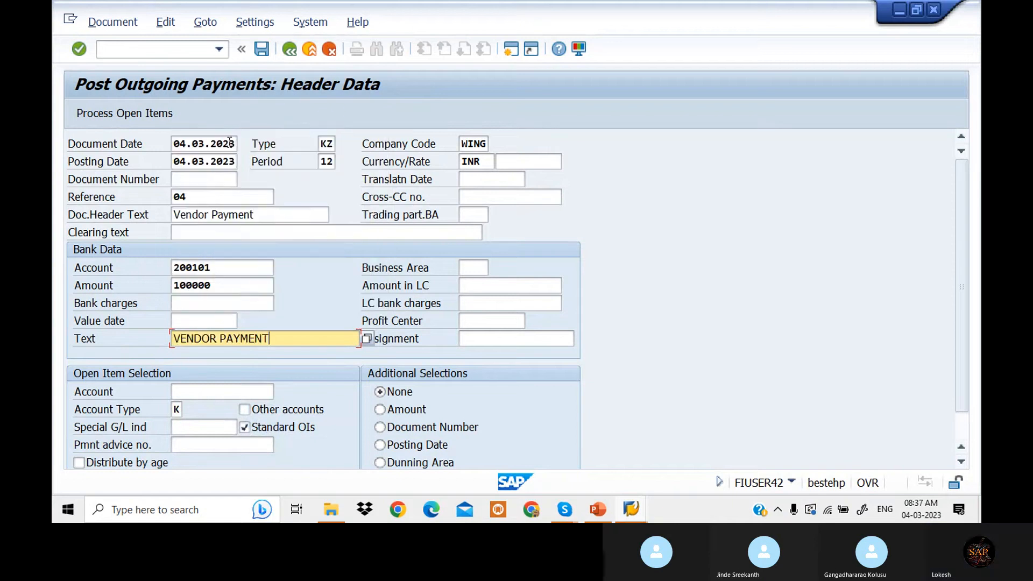
Process RAM TRADERS' open items, give the invoice a 100000 residual item and try to post the payment again.
{"action": "left_click", "coordinate": [223, 389]}
{"action": "left_click", "coordinate": [218, 232]}
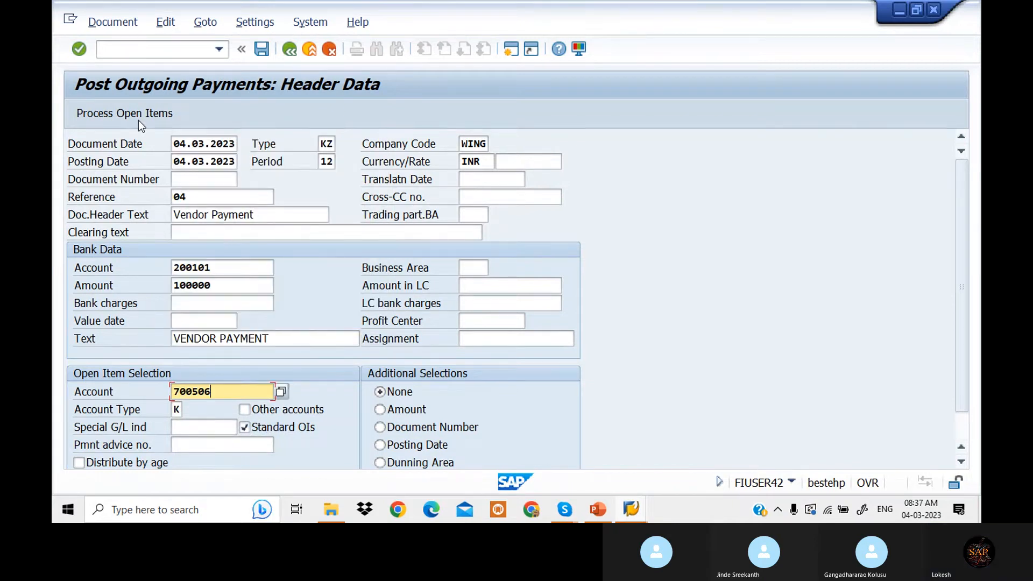
{"action": "left_click", "coordinate": [138, 121]}
{"action": "left_click", "coordinate": [252, 146]}
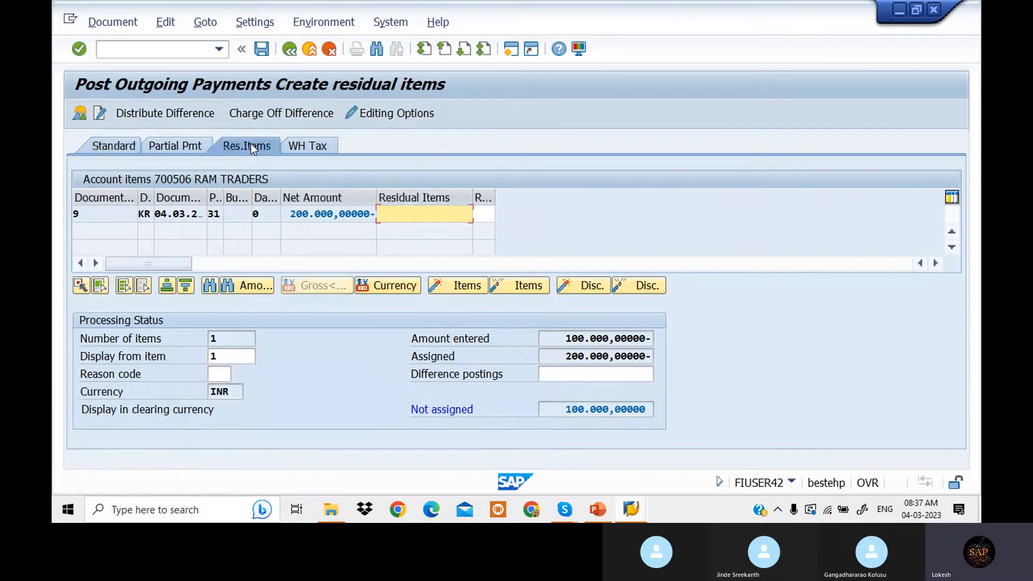
{"action": "double_click", "coordinate": [414, 210]}
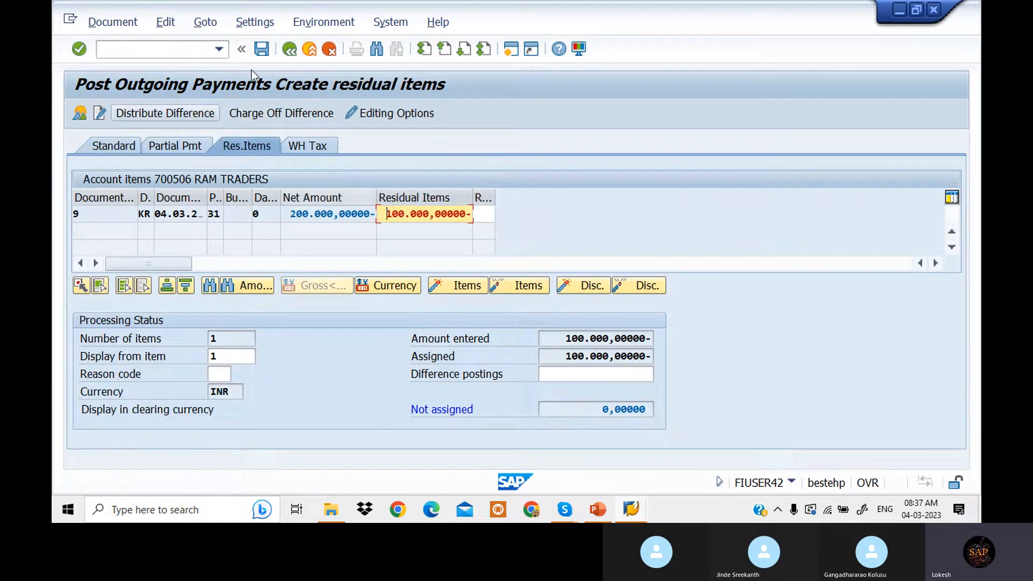
{"action": "left_click", "coordinate": [262, 51]}
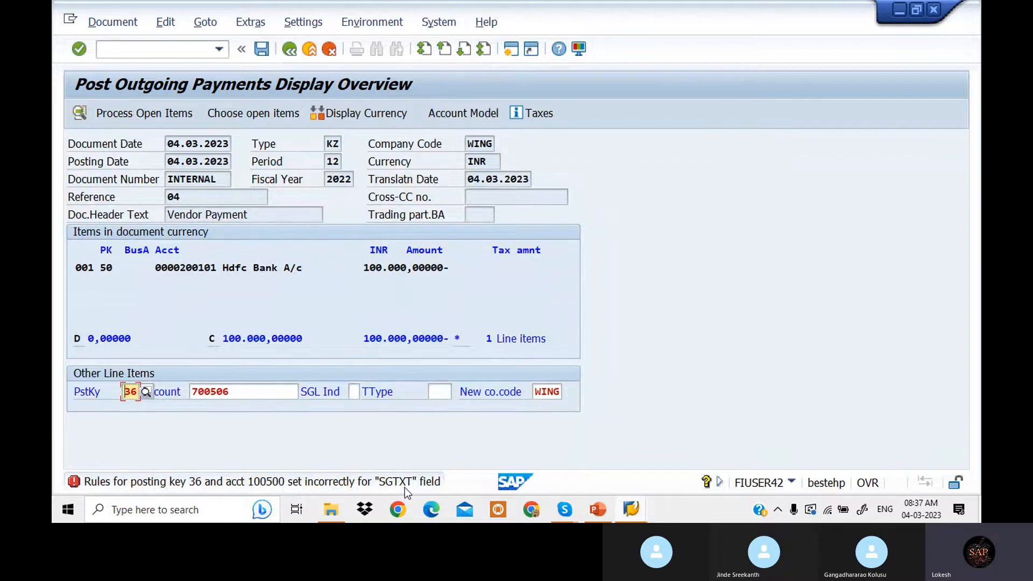
Open the long text of the SGTXT field error and go from it to the Define Posting Keys activity.
{"action": "left_click", "coordinate": [325, 483]}
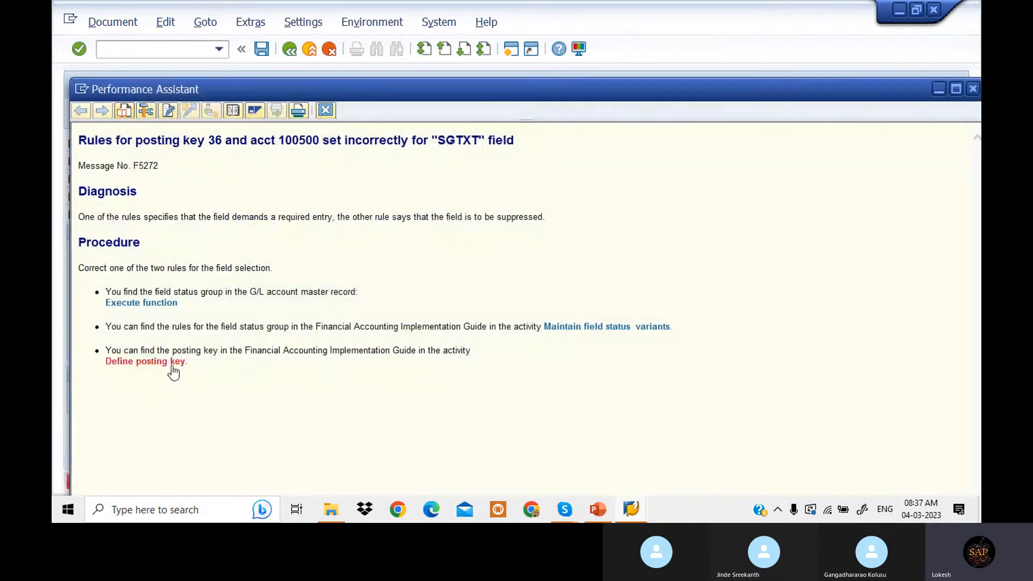
{"action": "left_click", "coordinate": [172, 366]}
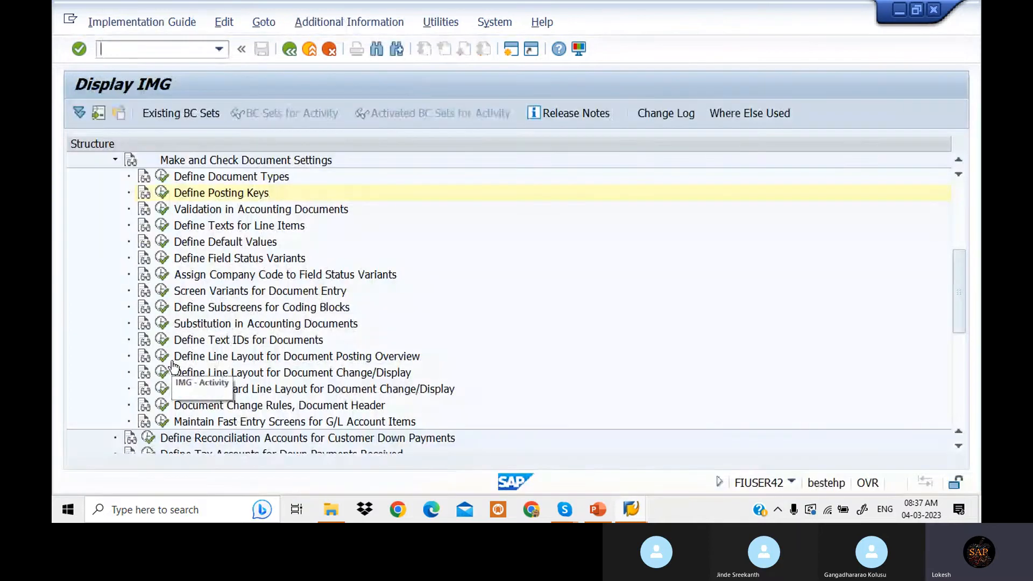
{"action": "left_click", "coordinate": [163, 193]}
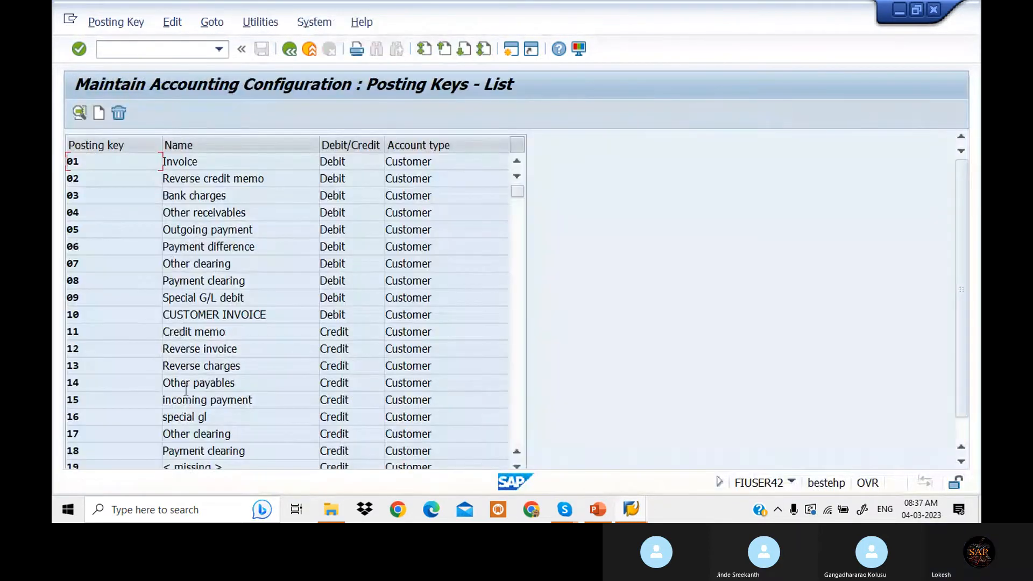
Open the field status maintenance of posting key 36, the vendor payment difference key.
{"action": "scroll", "coordinate": [333, 377], "scroll_direction": "down", "scroll_amount": 4}
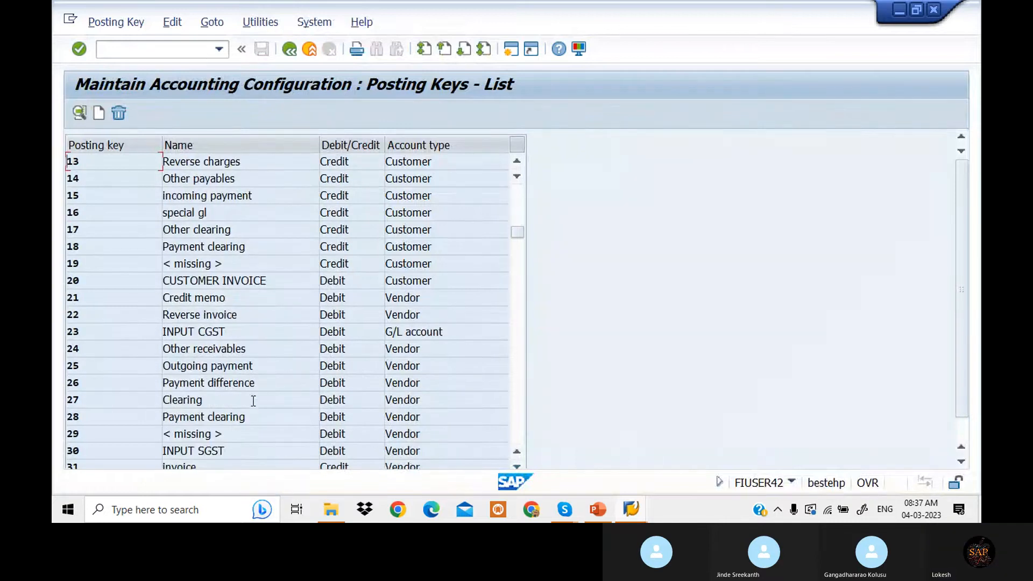
{"action": "scroll", "coordinate": [251, 399], "scroll_direction": "down", "scroll_amount": 2}
{"action": "scroll", "coordinate": [217, 405], "scroll_direction": "down", "scroll_amount": 1}
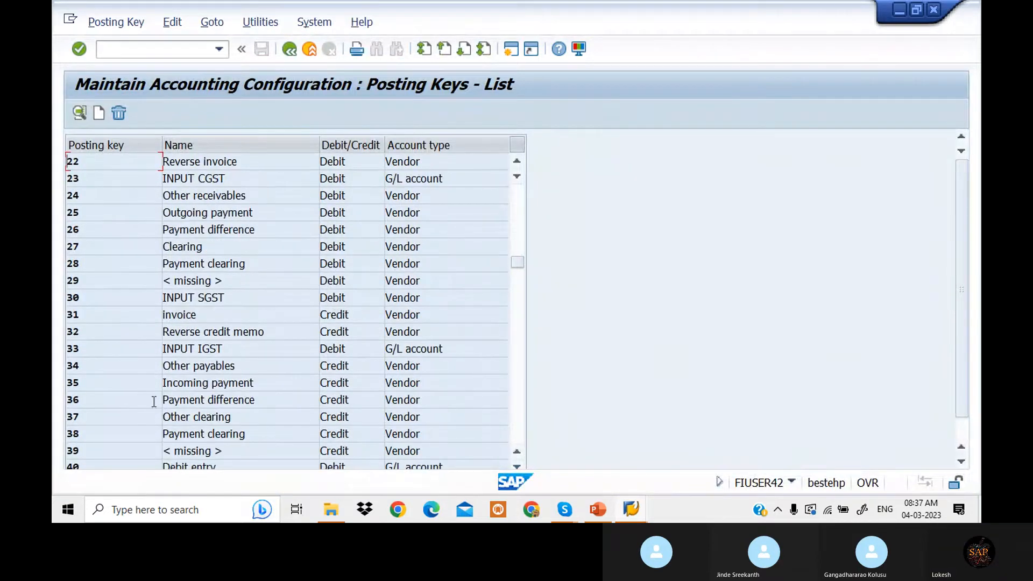
{"action": "double_click", "coordinate": [251, 399]}
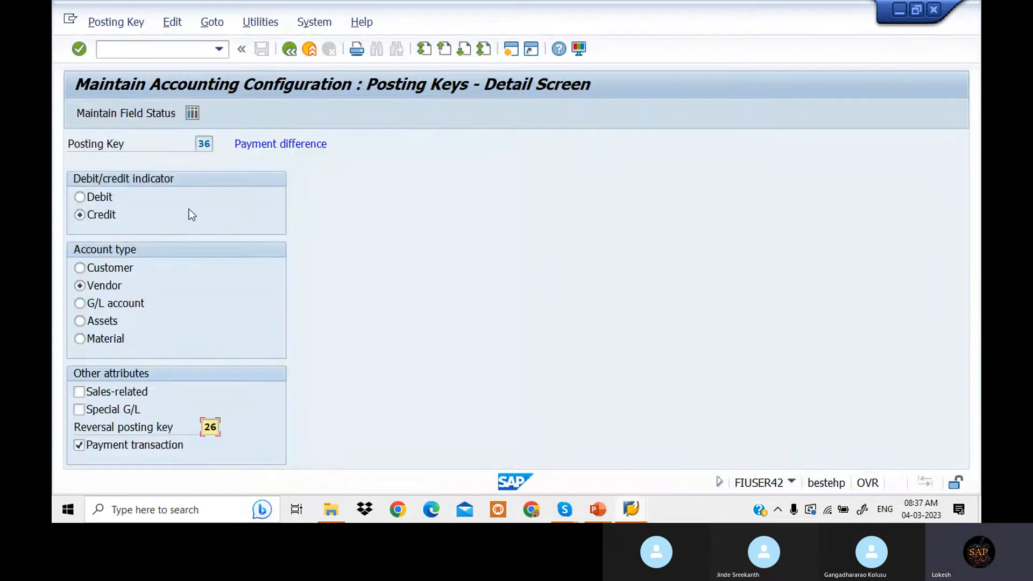
{"action": "left_click", "coordinate": [157, 114]}
{"action": "left_click", "coordinate": [156, 114]}
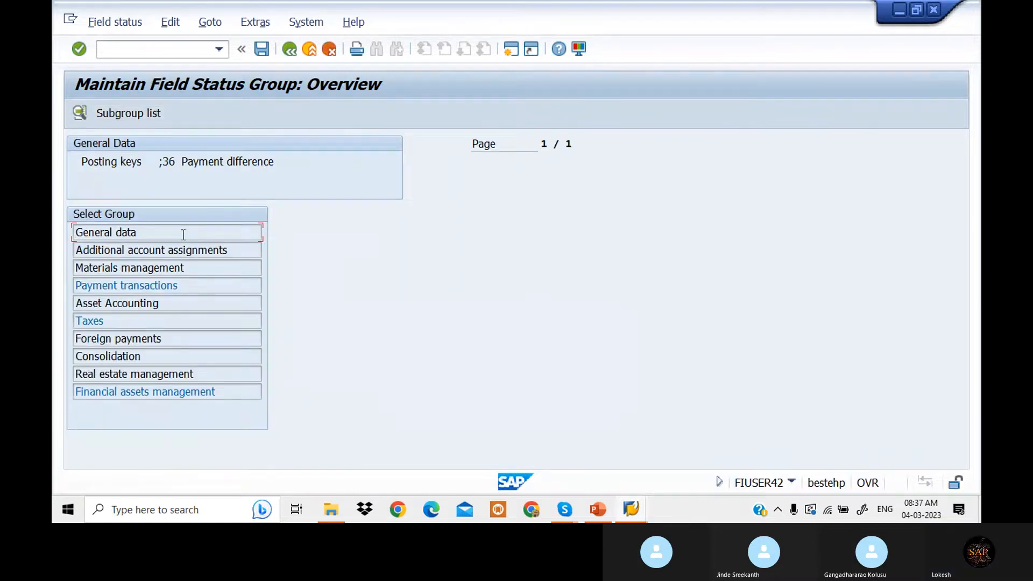
Set Value date to Suppress in the Payment transactions field status of posting key 36.
{"action": "double_click", "coordinate": [215, 251]}
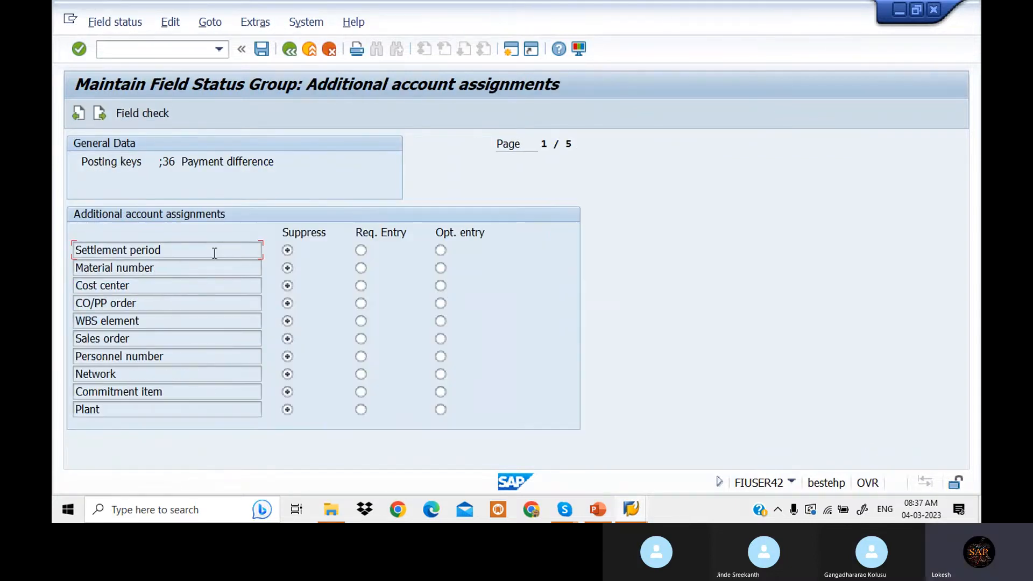
{"action": "left_click", "coordinate": [102, 112]}
{"action": "left_click", "coordinate": [103, 112]}
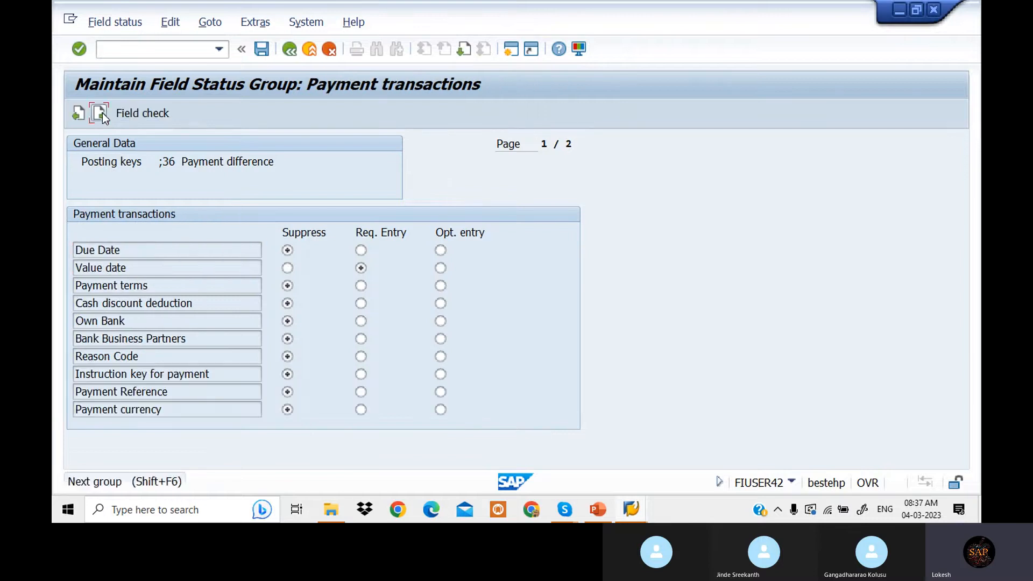
{"action": "left_click", "coordinate": [102, 112]}
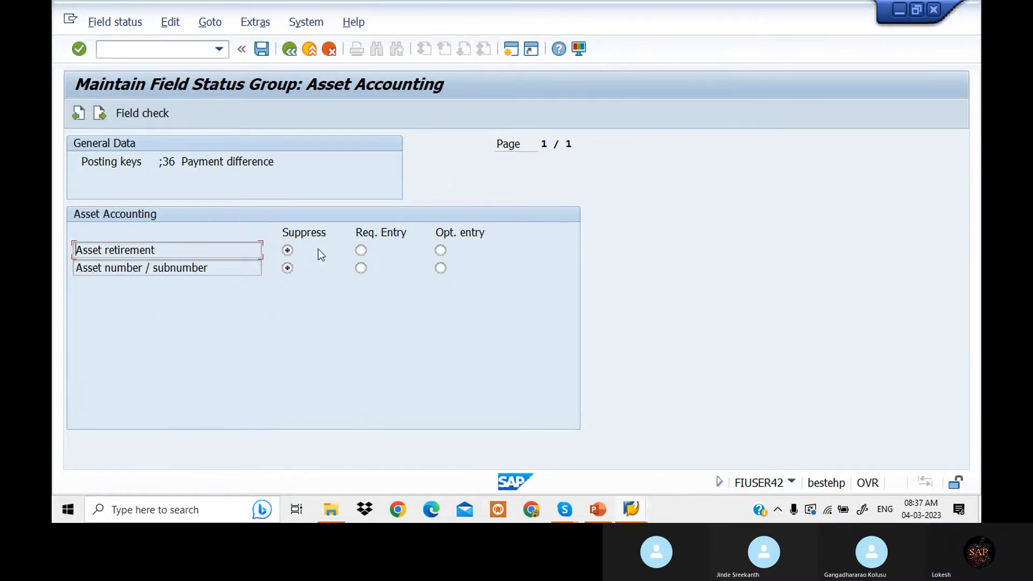
{"action": "left_click", "coordinate": [80, 114]}
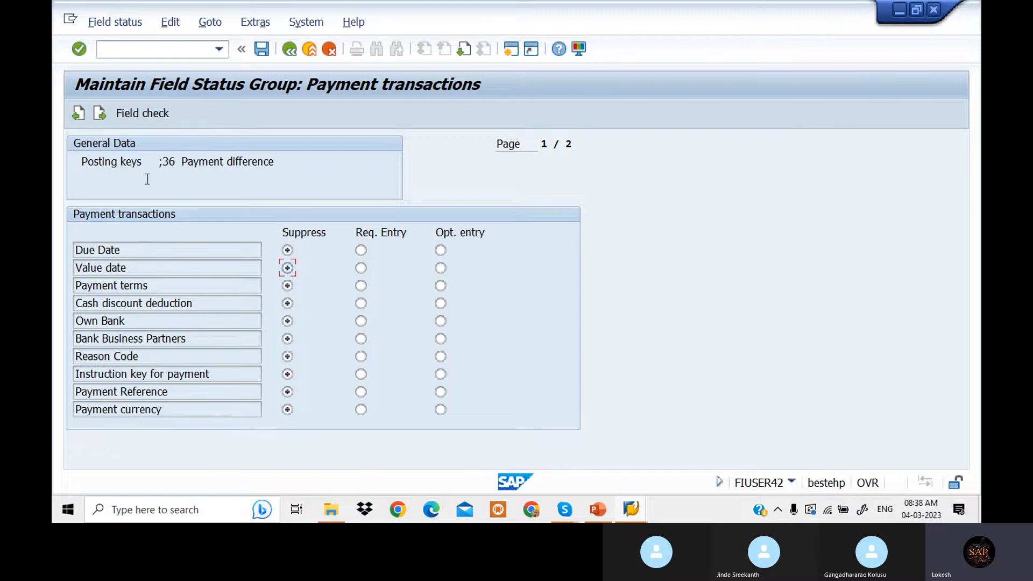
Save the field status changes of posting key 36 in customizing request MAHK911682.
{"action": "left_click", "coordinate": [83, 119]}
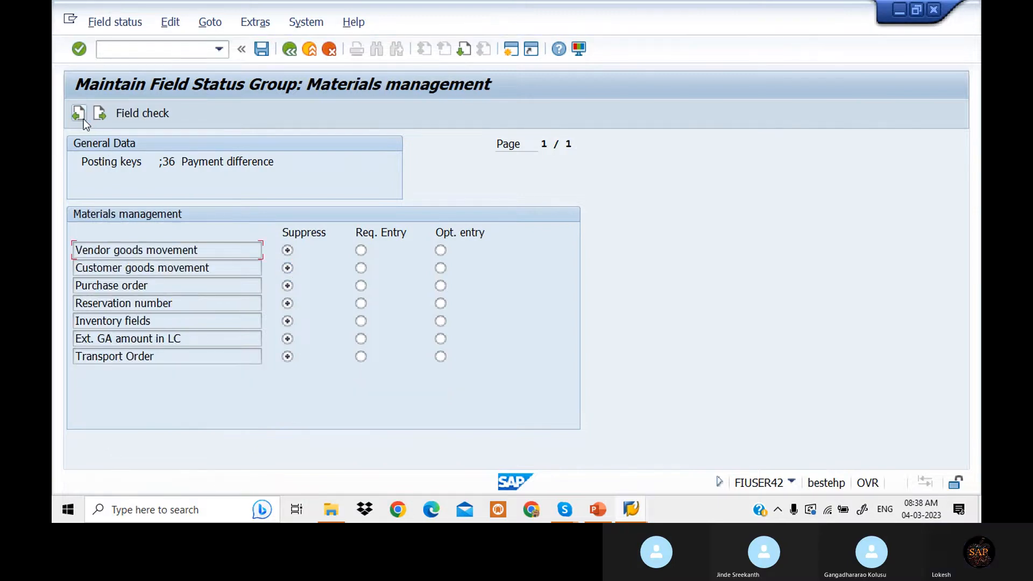
{"action": "left_click", "coordinate": [83, 119]}
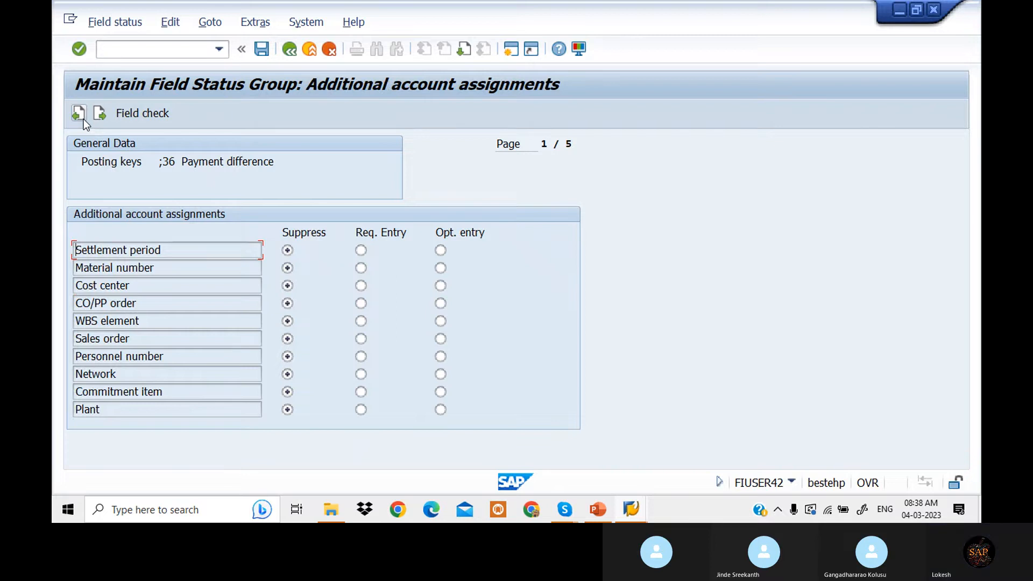
{"action": "left_click", "coordinate": [264, 52]}
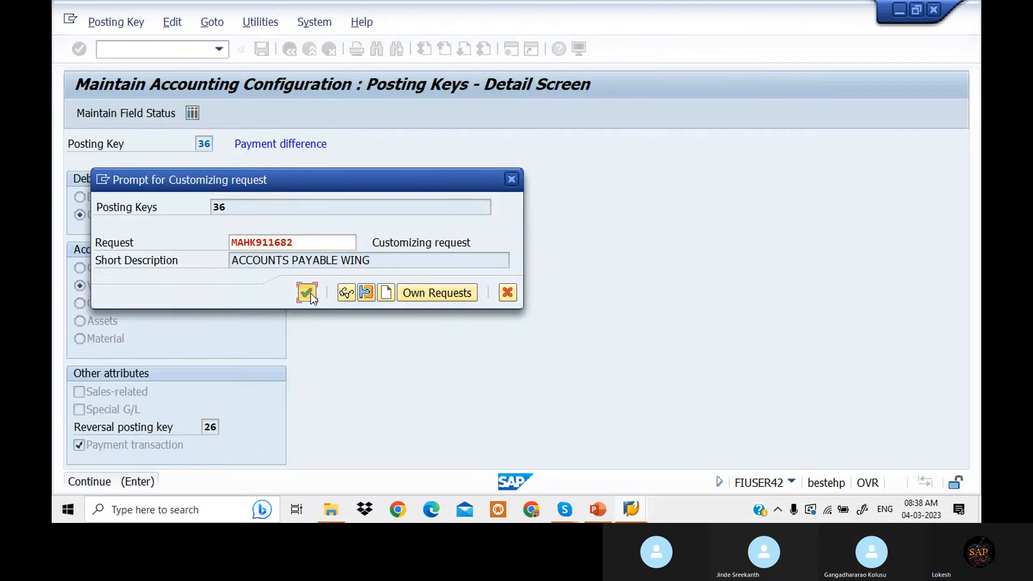
{"action": "left_click", "coordinate": [311, 293]}
Set Text to Req. Entry in the General data field status of posting key 36 and save it in the customizing request.
{"action": "left_click", "coordinate": [126, 113]}
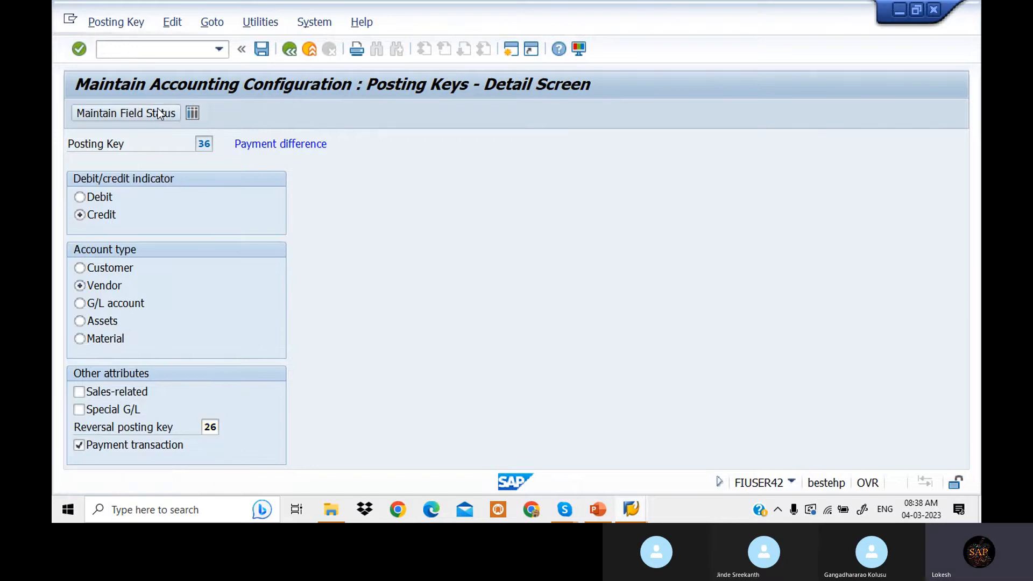
{"action": "double_click", "coordinate": [234, 228]}
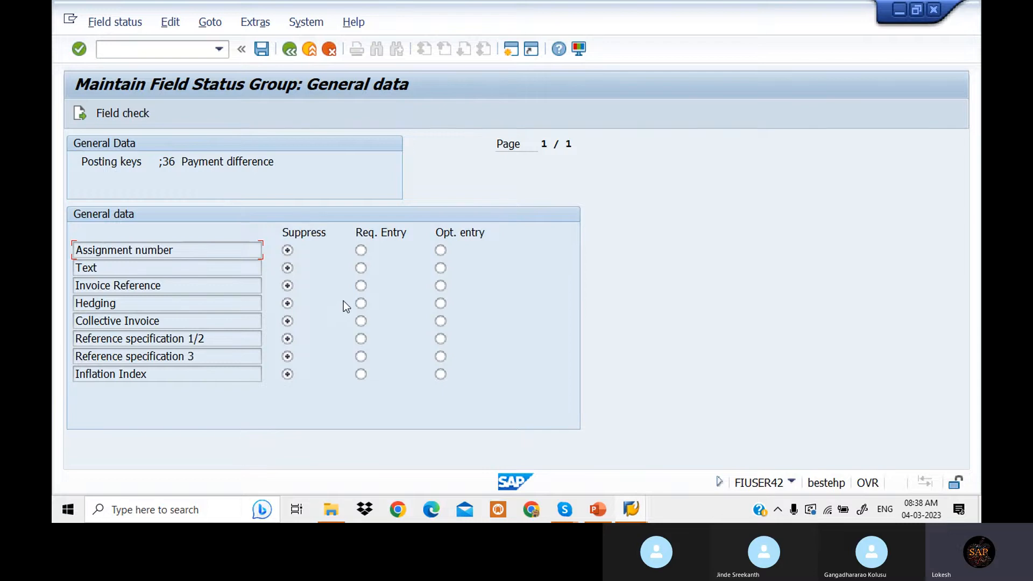
{"action": "left_click", "coordinate": [363, 268]}
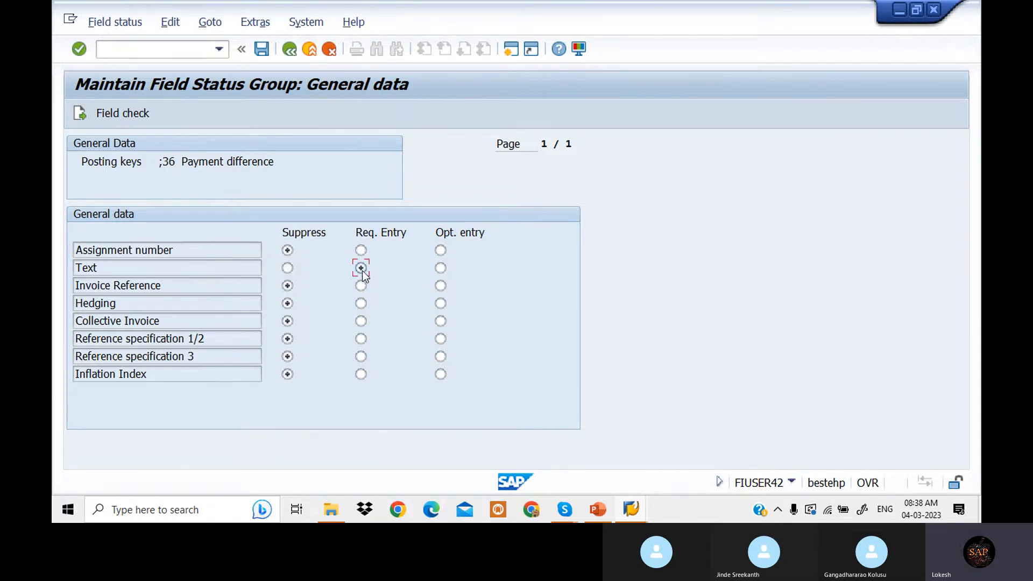
{"action": "left_click", "coordinate": [263, 52]}
{"action": "left_click", "coordinate": [305, 292]}
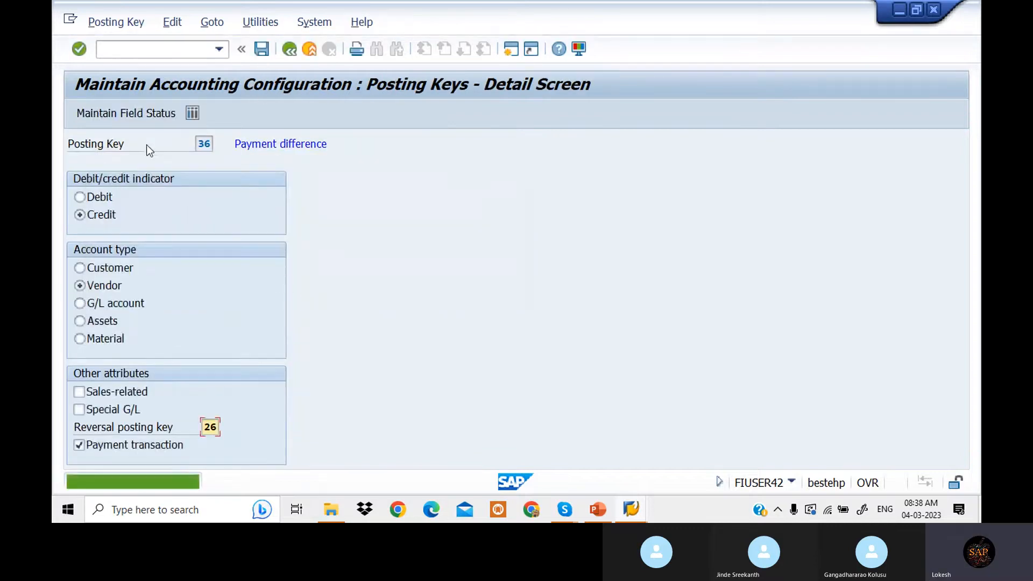
Check the Payment transactions field status of posting key 36 and save the posting key.
{"action": "left_click", "coordinate": [141, 110]}
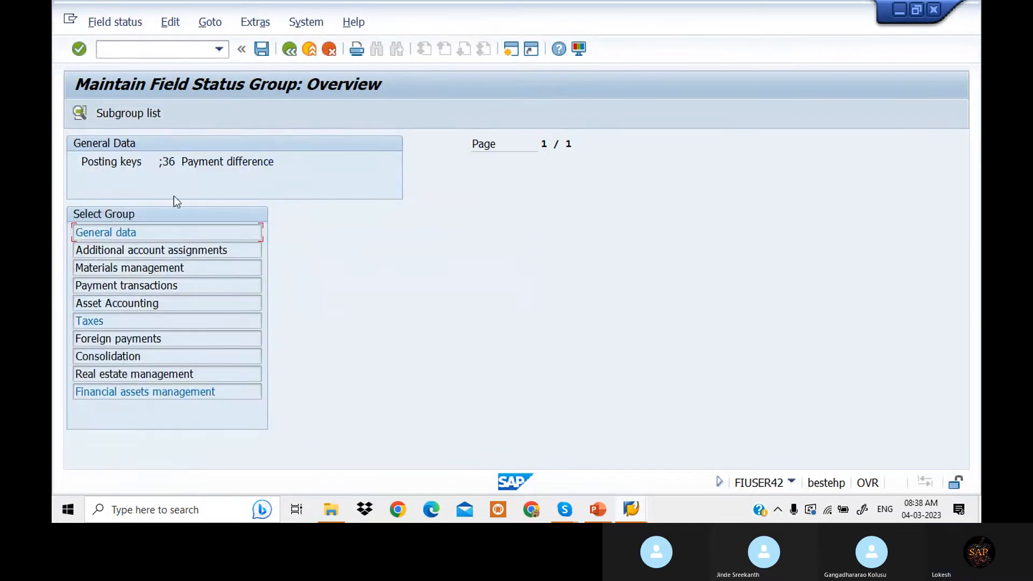
{"action": "double_click", "coordinate": [189, 285]}
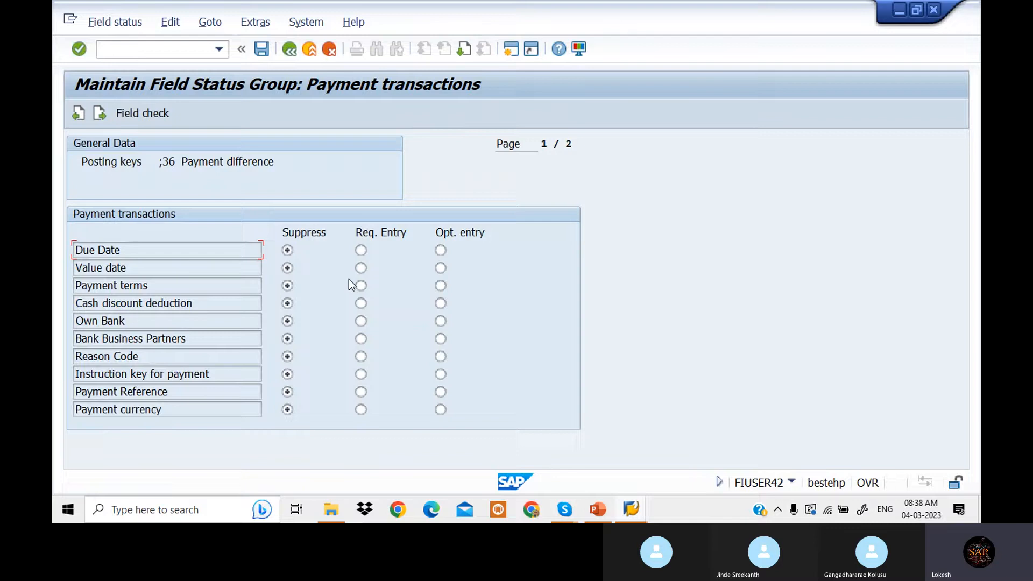
{"action": "left_click", "coordinate": [261, 51]}
{"action": "left_click", "coordinate": [308, 294]}
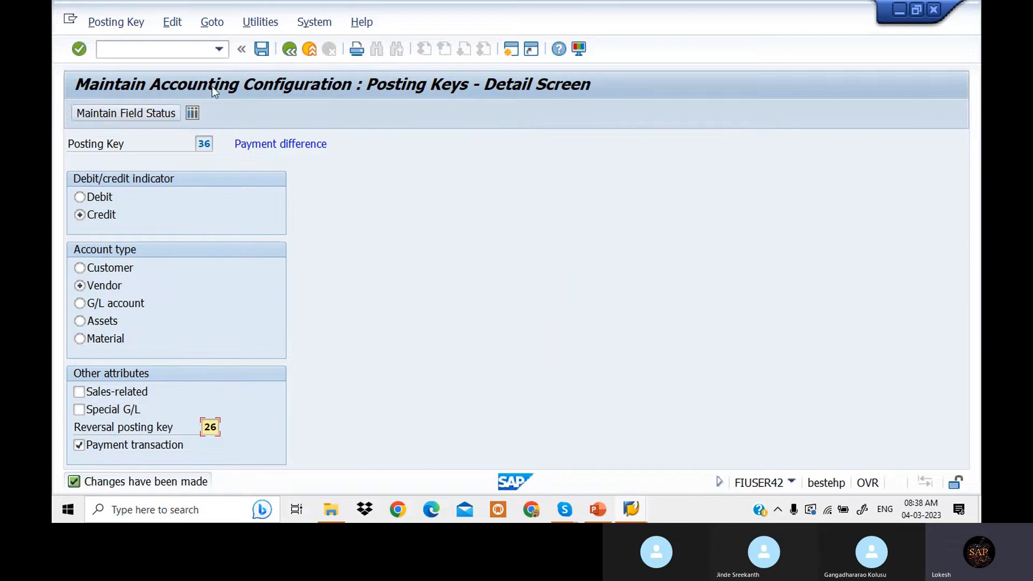
Set Text to Req. Entry in the General data field status of posting key 26 and save it in the customizing request.
{"action": "left_click", "coordinate": [290, 50]}
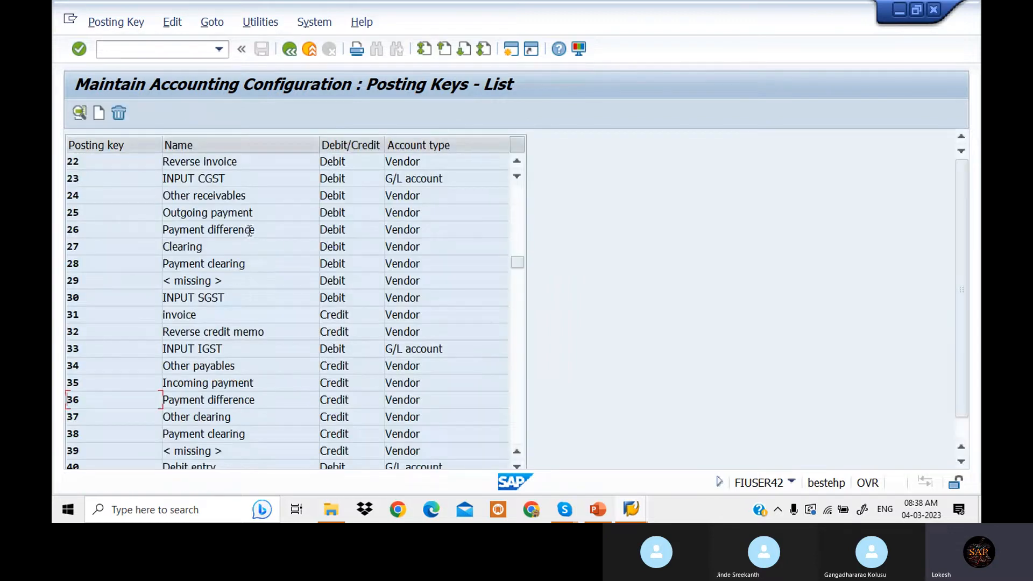
{"action": "double_click", "coordinate": [248, 230]}
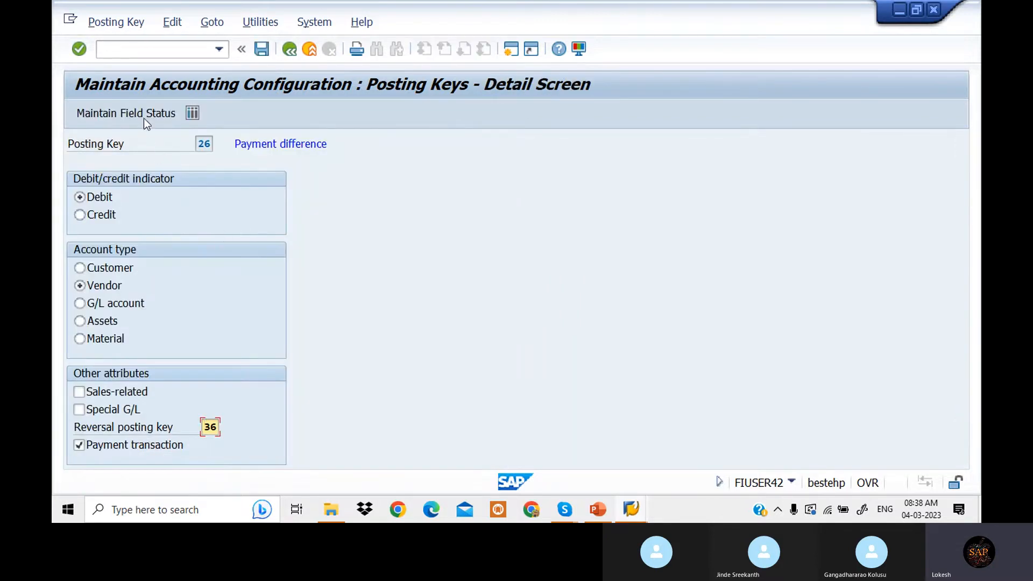
{"action": "left_click", "coordinate": [146, 113]}
{"action": "double_click", "coordinate": [256, 233]}
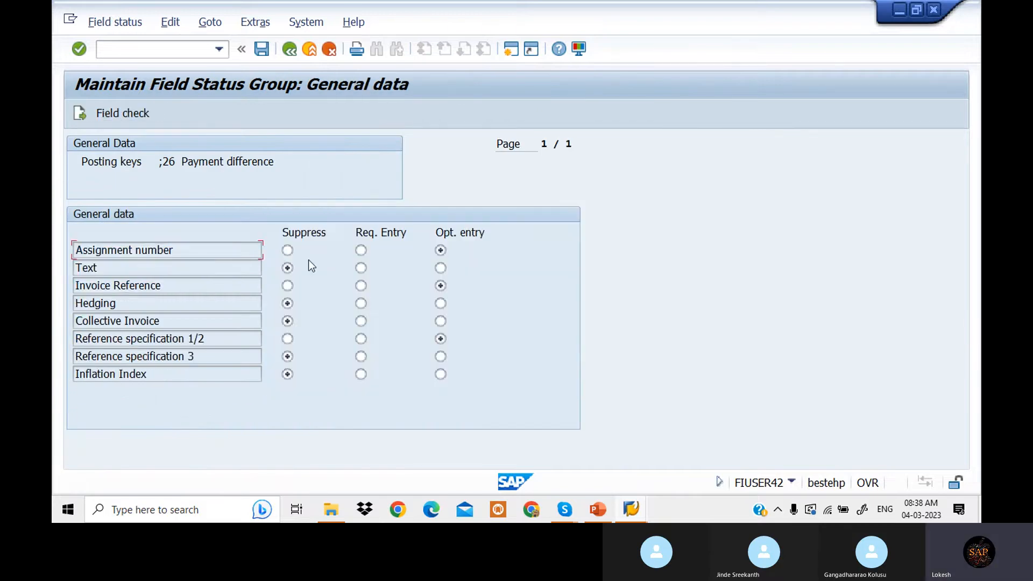
{"action": "left_click", "coordinate": [262, 49]}
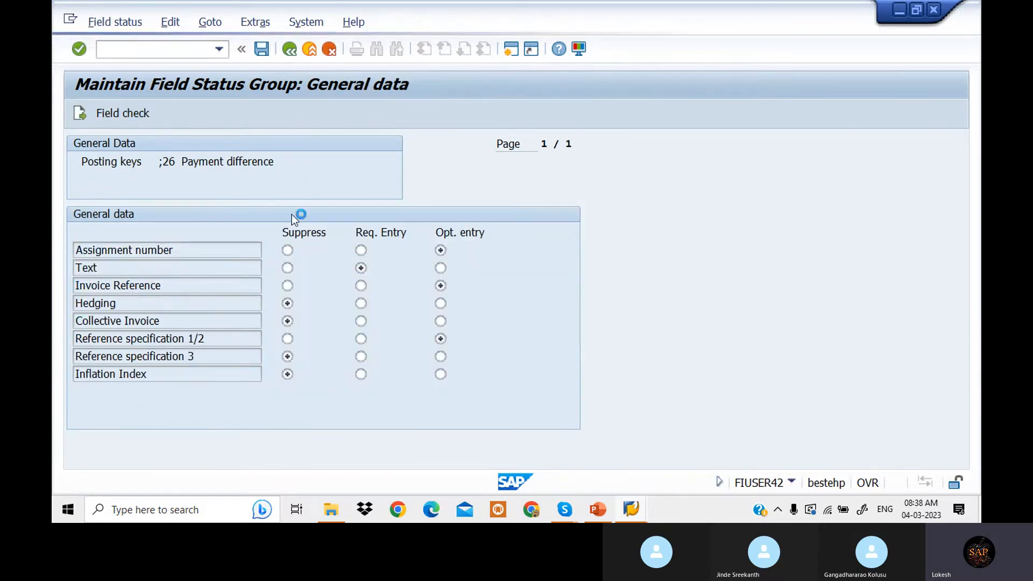
{"action": "left_click", "coordinate": [308, 292]}
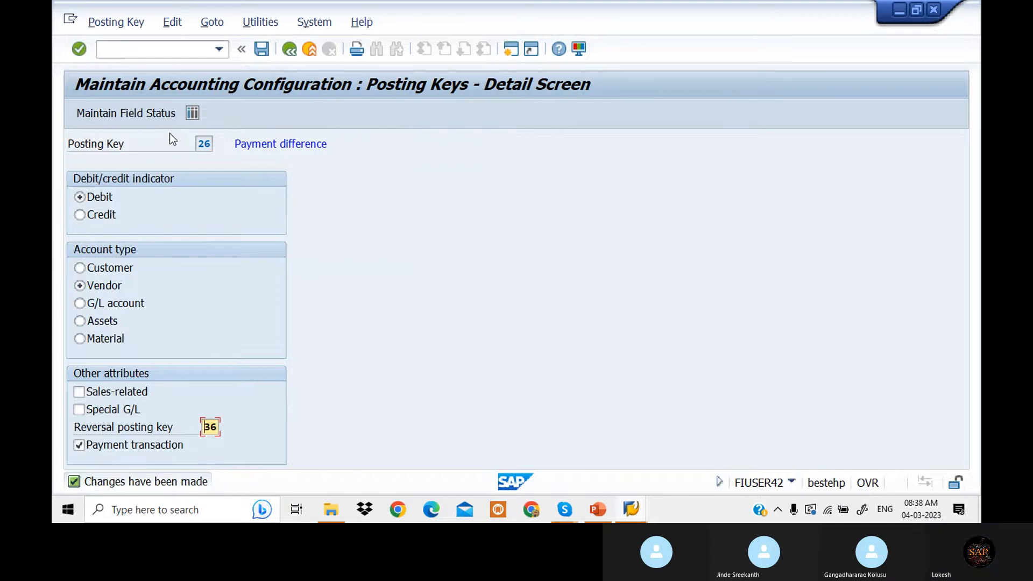
Check the Payment transactions field status of posting key 26 and save the posting key.
{"action": "left_click", "coordinate": [160, 113]}
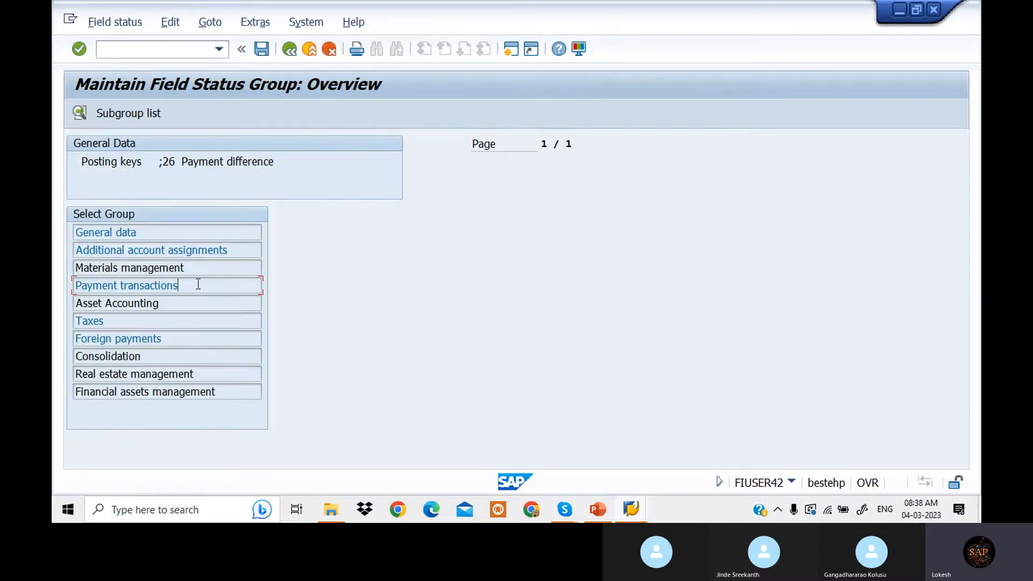
{"action": "double_click", "coordinate": [198, 286]}
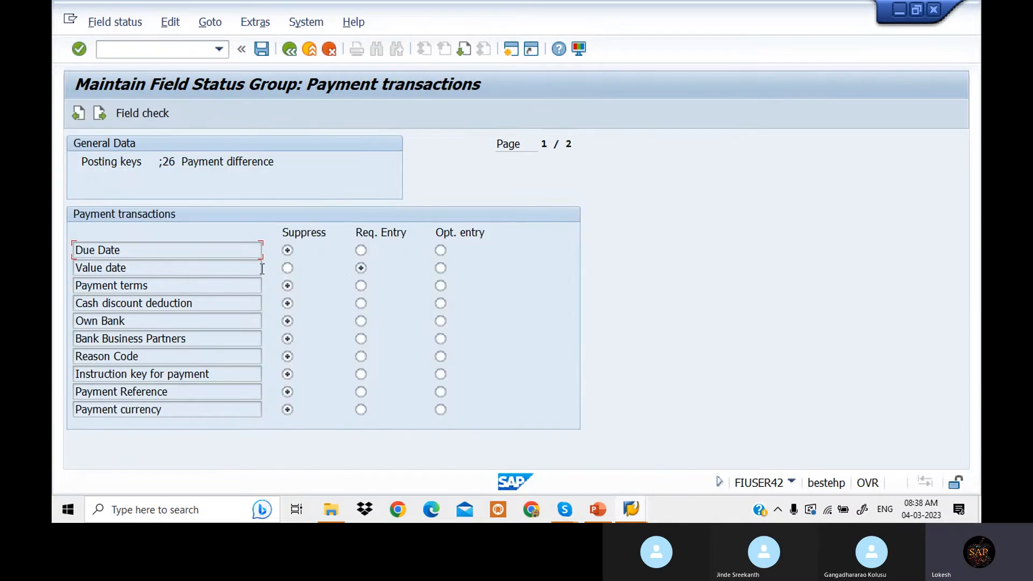
{"action": "left_click", "coordinate": [263, 48]}
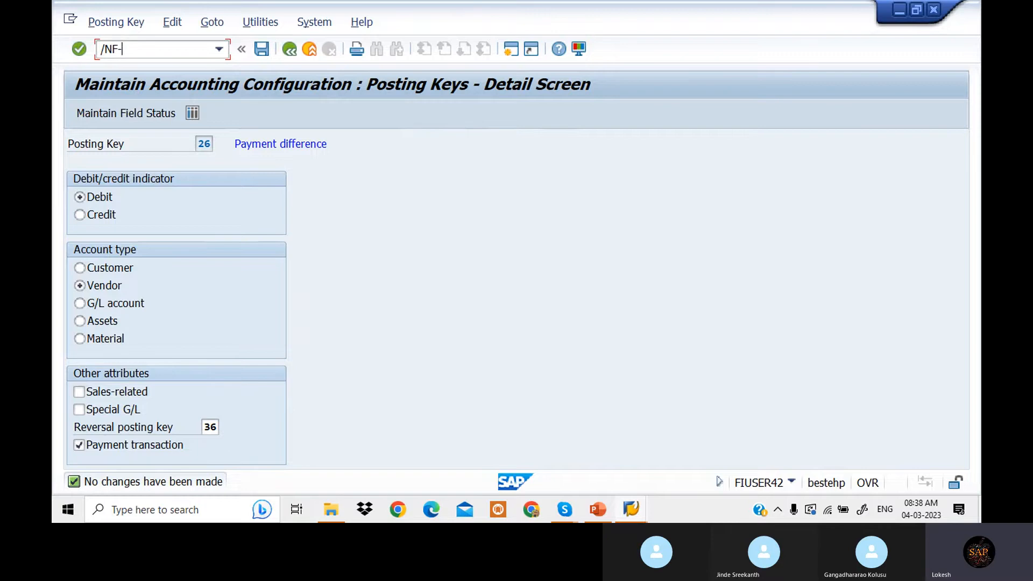
Start a new F-53 outgoing payment dated 04.03.2023 with reference 04 and header text Vendor Payment.
{"action": "key", "text": "Return"}
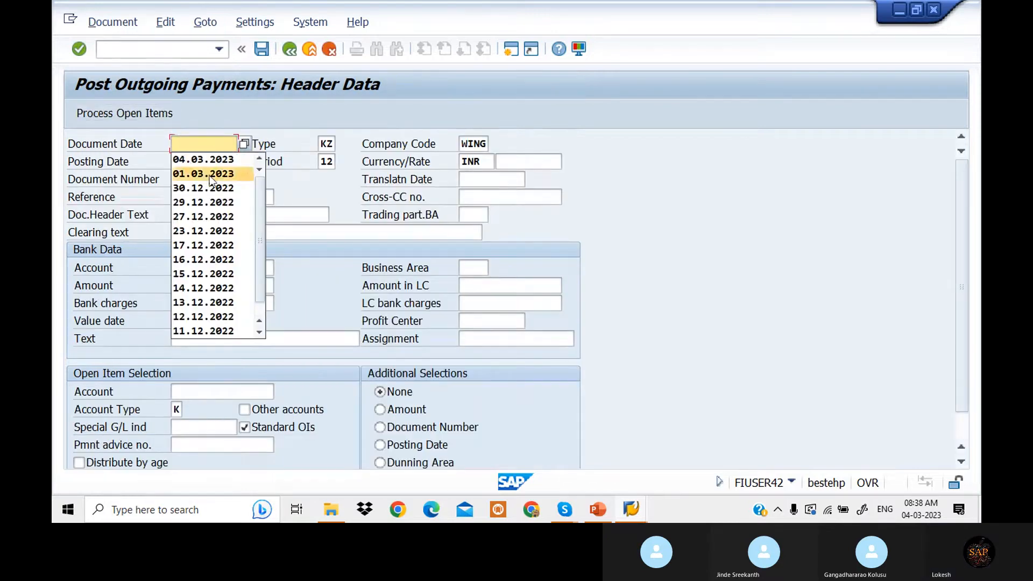
{"action": "left_click", "coordinate": [215, 160]}
{"action": "left_click", "coordinate": [203, 197]}
{"action": "left_click", "coordinate": [200, 215]}
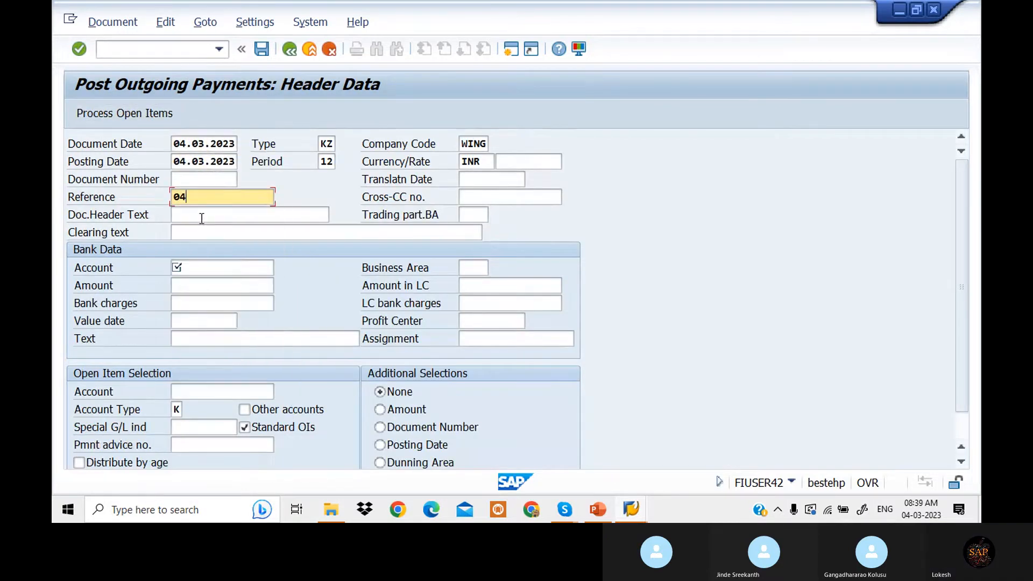
{"action": "left_click", "coordinate": [201, 232]}
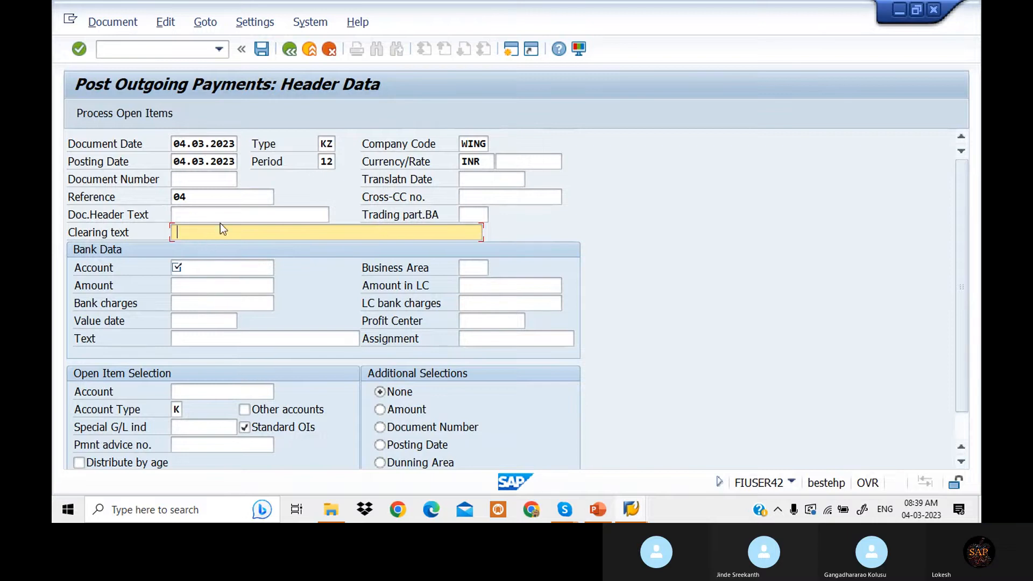
{"action": "left_click", "coordinate": [221, 217]}
{"action": "left_click", "coordinate": [222, 228]}
Enter the Hdfc Bank account, amount 100000 and text VENDOR PAYMENT, and select RAM TRADERS' vendor account for open items.
{"action": "left_click", "coordinate": [216, 263]}
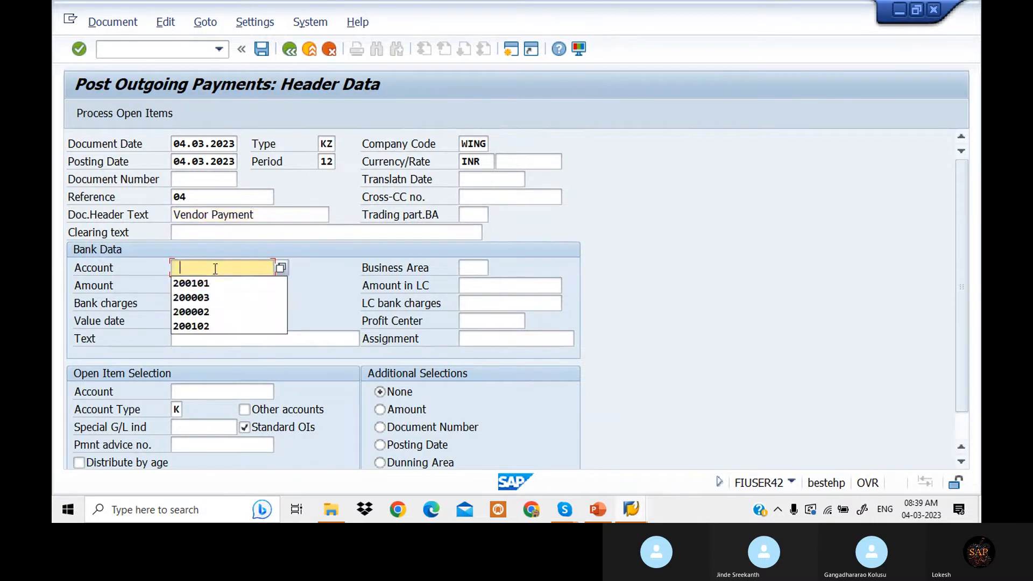
{"action": "left_click", "coordinate": [214, 281]}
{"action": "left_click", "coordinate": [216, 286]}
{"action": "left_click", "coordinate": [213, 301]}
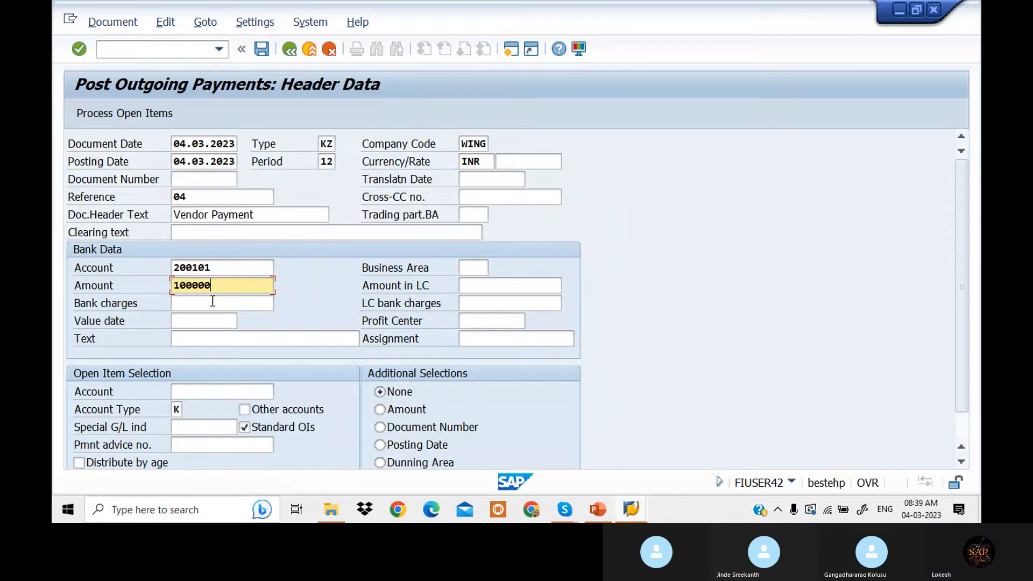
{"action": "left_click", "coordinate": [211, 339]}
{"action": "left_click", "coordinate": [211, 339]}
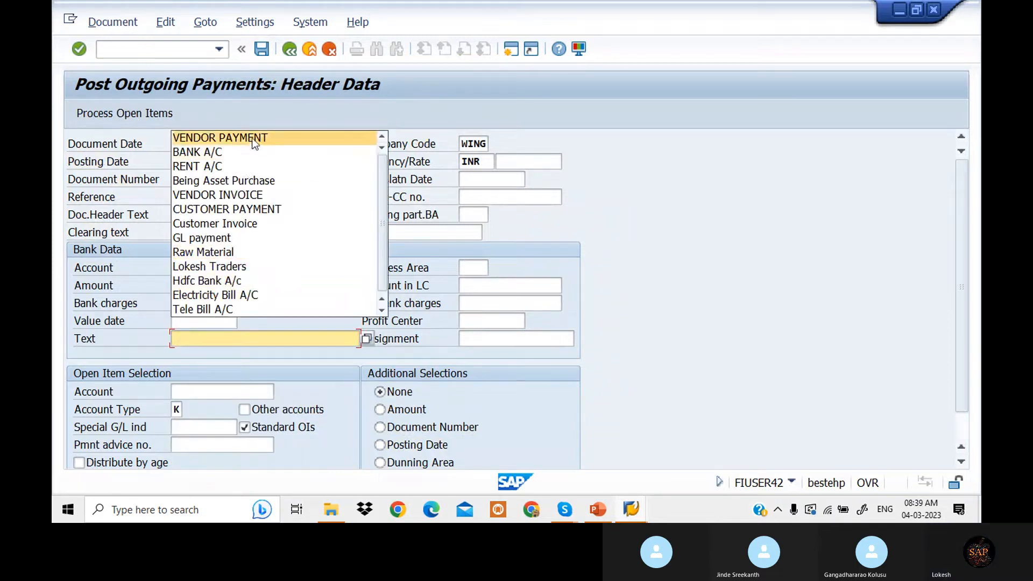
{"action": "left_click", "coordinate": [226, 137]}
{"action": "left_click", "coordinate": [233, 391]}
{"action": "left_click", "coordinate": [244, 236]}
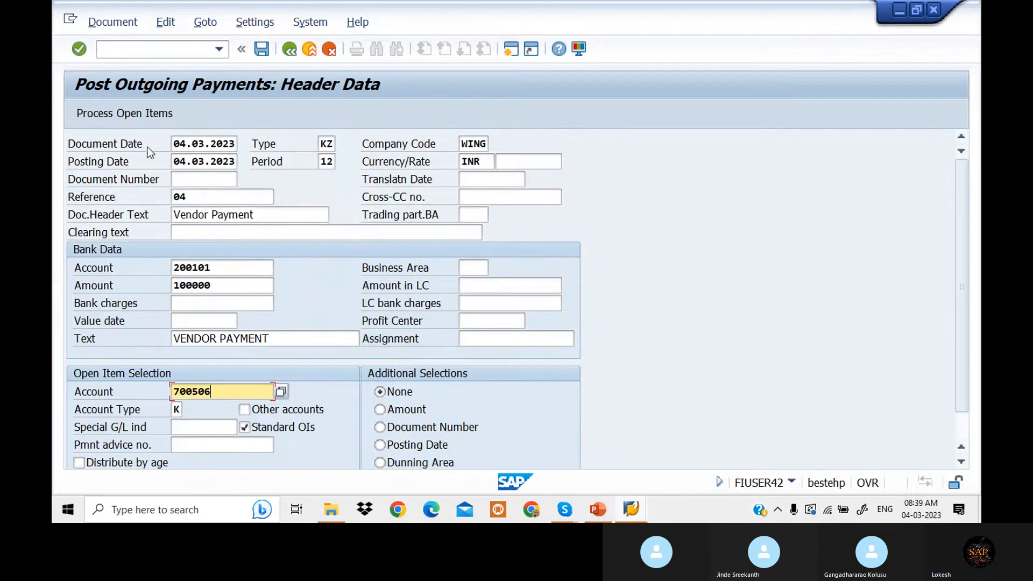
Process RAM TRADERS' open items, assign a 100000 residual item to the invoice and try to post the payment.
{"action": "left_click", "coordinate": [124, 114]}
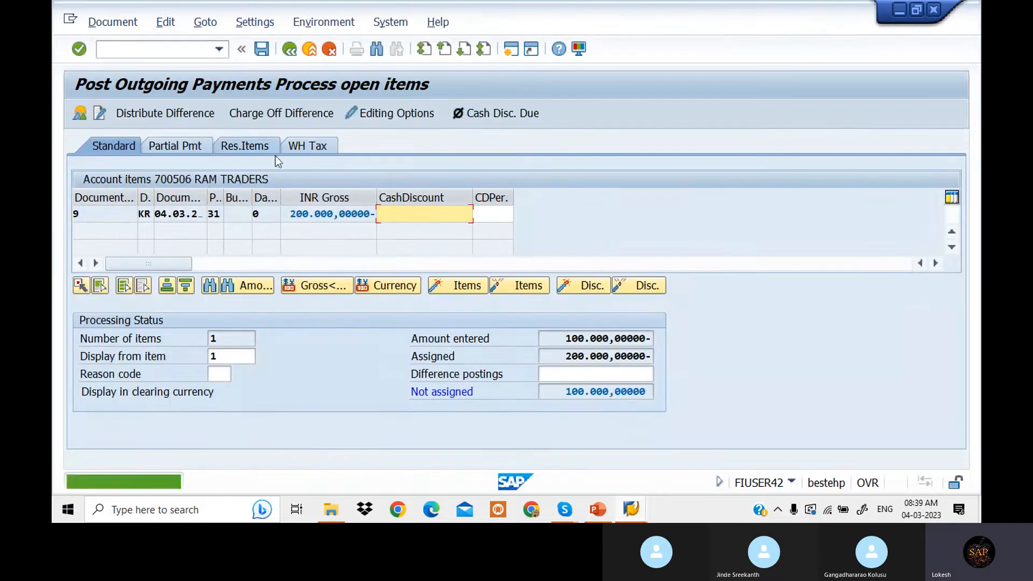
{"action": "left_click", "coordinate": [267, 151]}
{"action": "double_click", "coordinate": [447, 213]}
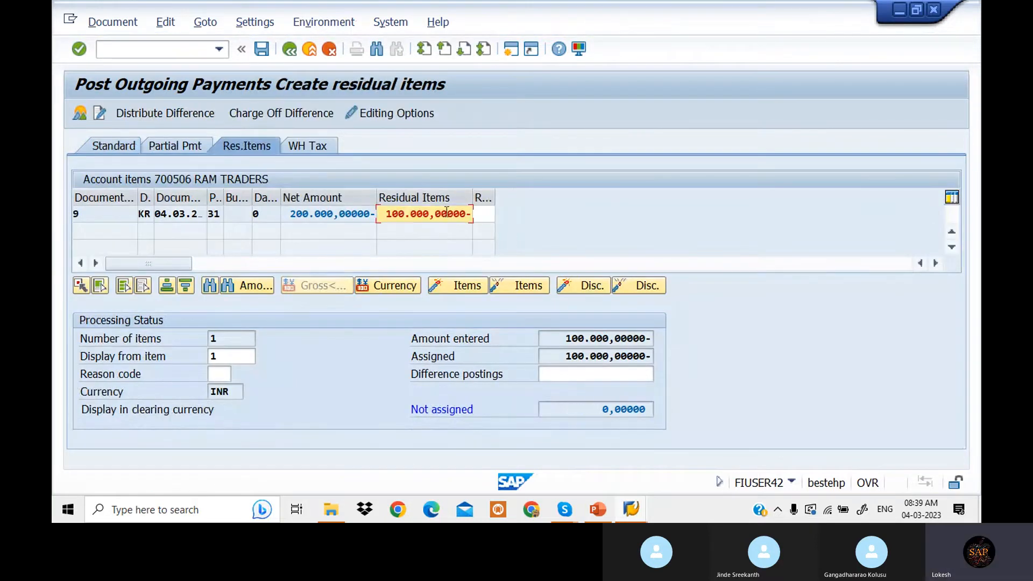
{"action": "left_click", "coordinate": [263, 50]}
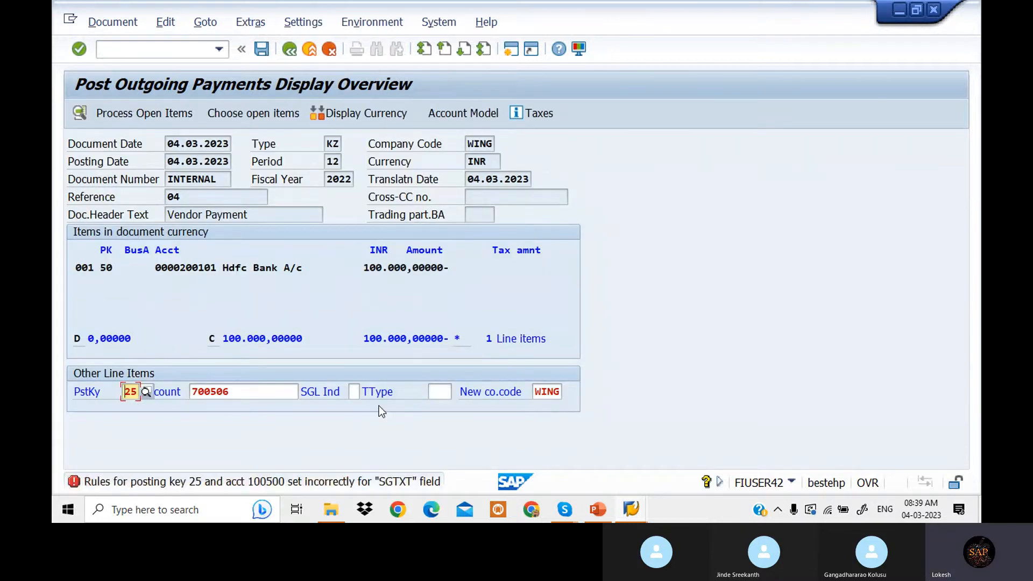
Open the long text of the posting key 25 SGTXT error and go from it to the Define Posting Keys activity.
{"action": "double_click", "coordinate": [215, 482]}
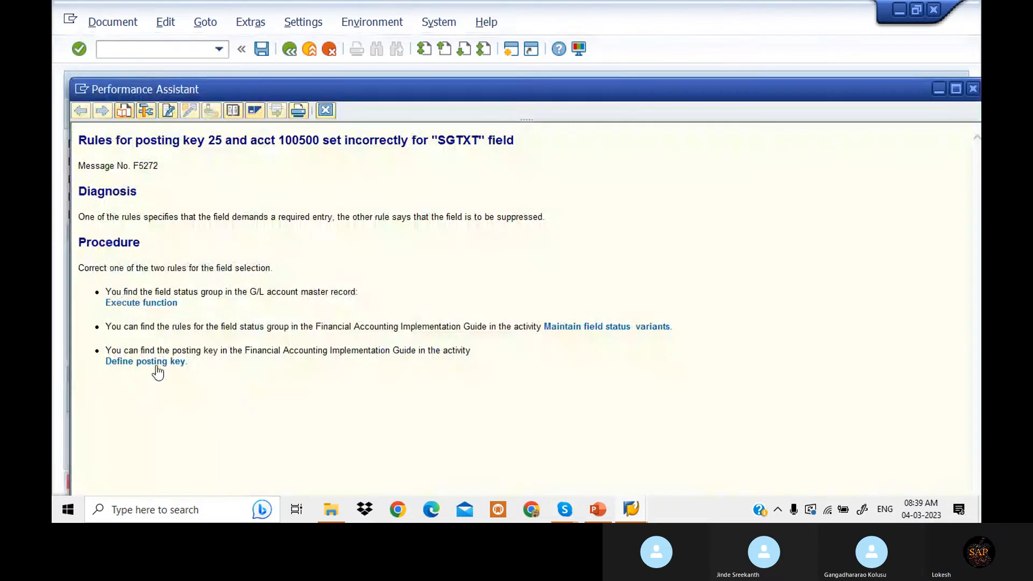
{"action": "left_click", "coordinate": [156, 364]}
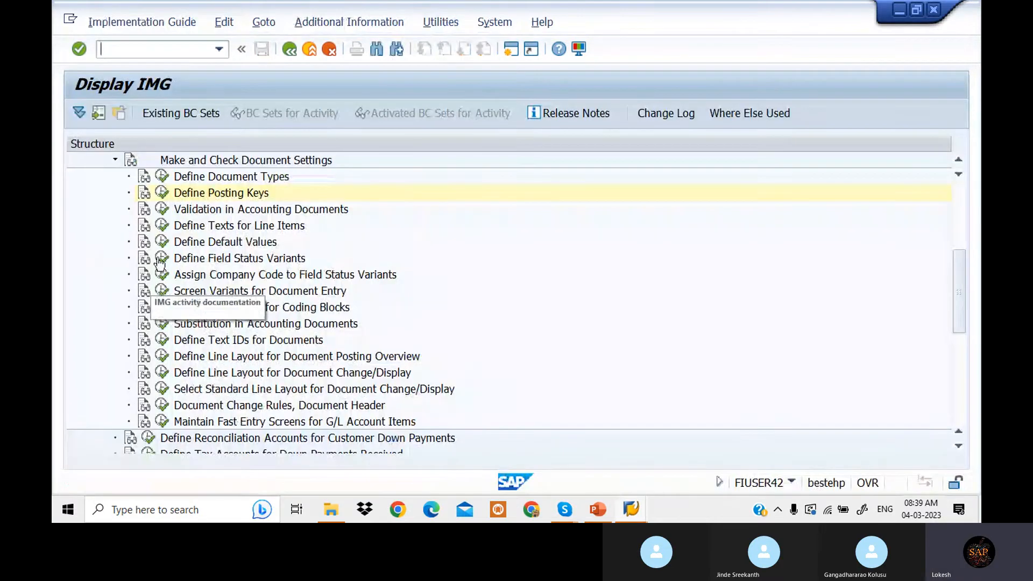
{"action": "left_click", "coordinate": [162, 192]}
Set Text to Req. Entry in the General data field status of posting key 25 and save it in the customizing request.
{"action": "scroll", "coordinate": [215, 403], "scroll_direction": "down", "scroll_amount": 2}
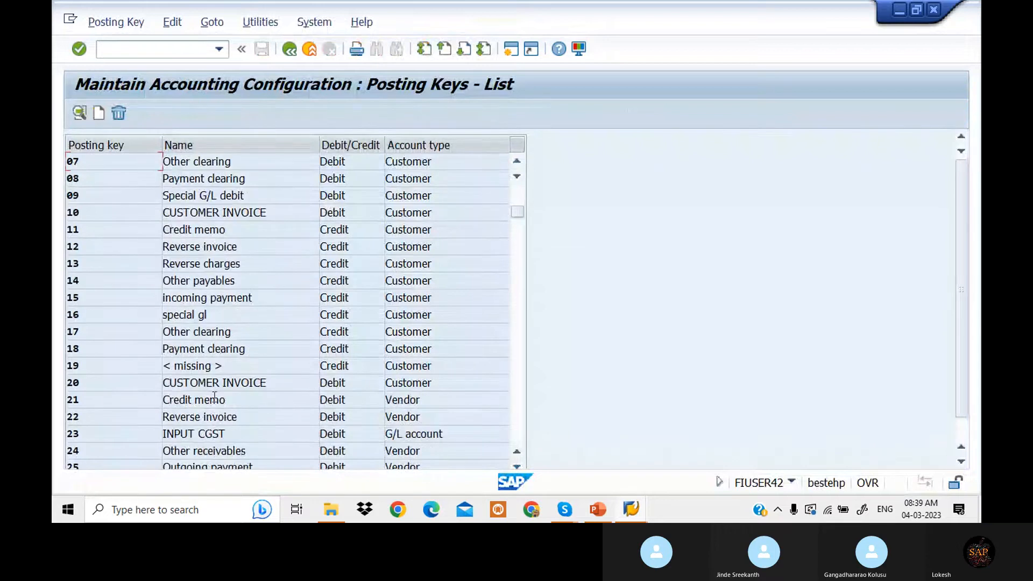
{"action": "scroll", "coordinate": [215, 416], "scroll_direction": "down", "scroll_amount": 1}
{"action": "double_click", "coordinate": [257, 418]}
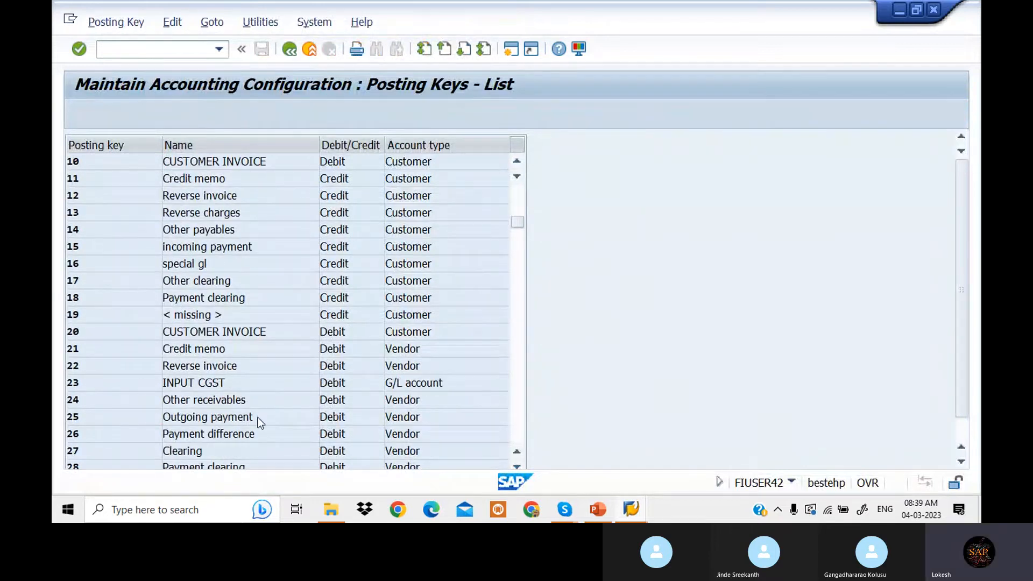
{"action": "left_click", "coordinate": [157, 111]}
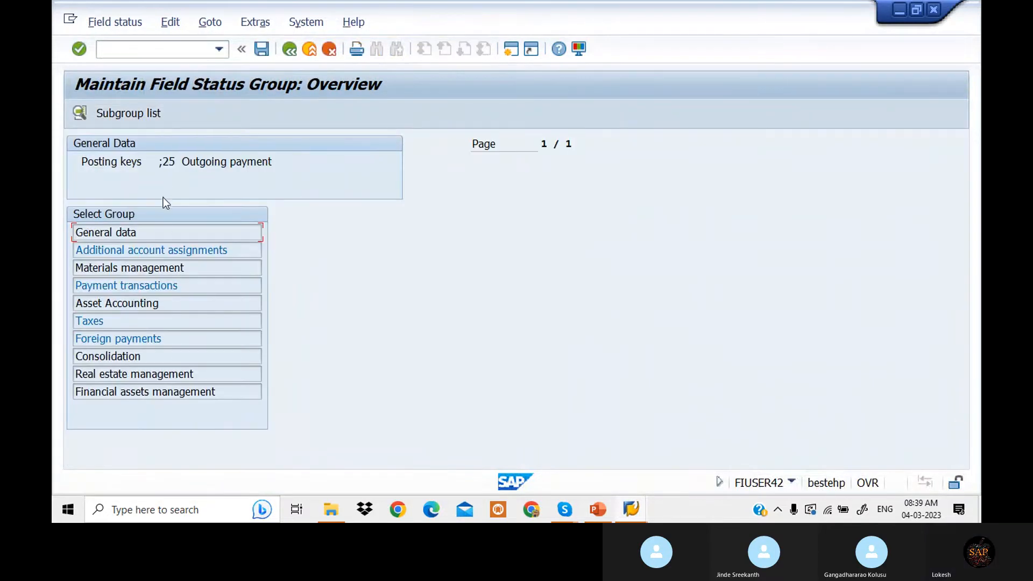
{"action": "double_click", "coordinate": [165, 230]}
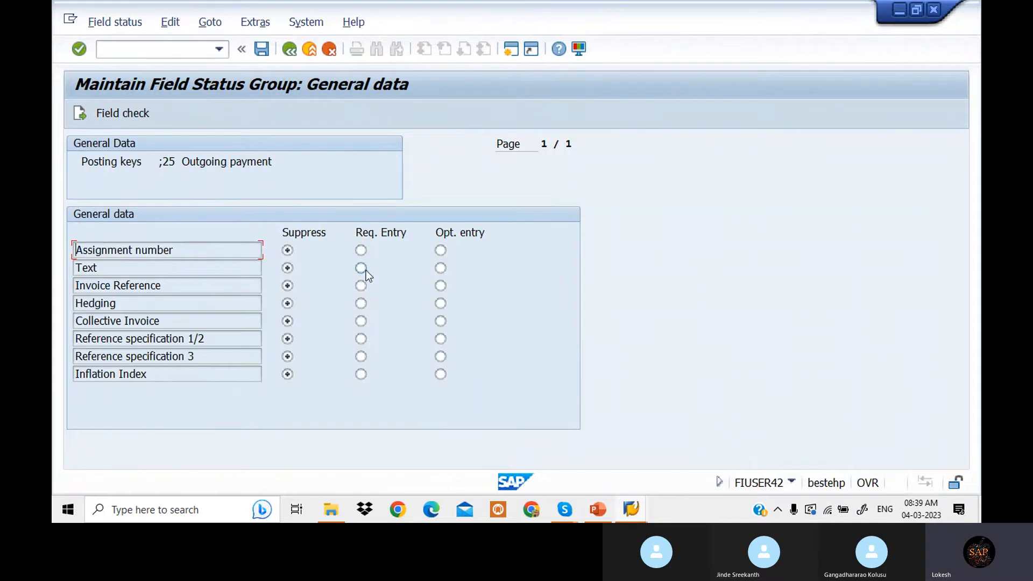
{"action": "left_click", "coordinate": [360, 268]}
{"action": "left_click", "coordinate": [288, 49]}
{"action": "left_click", "coordinate": [307, 291]}
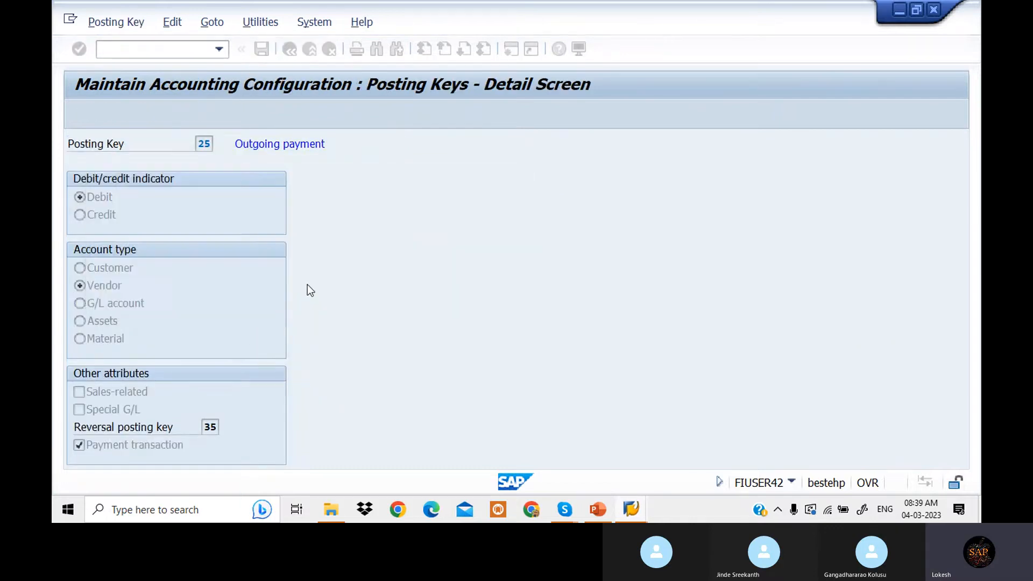
Review the subgroup list and Payment transactions field status of posting key 25, and return to the posting key list.
{"action": "left_click", "coordinate": [156, 114]}
{"action": "left_click", "coordinate": [157, 114]}
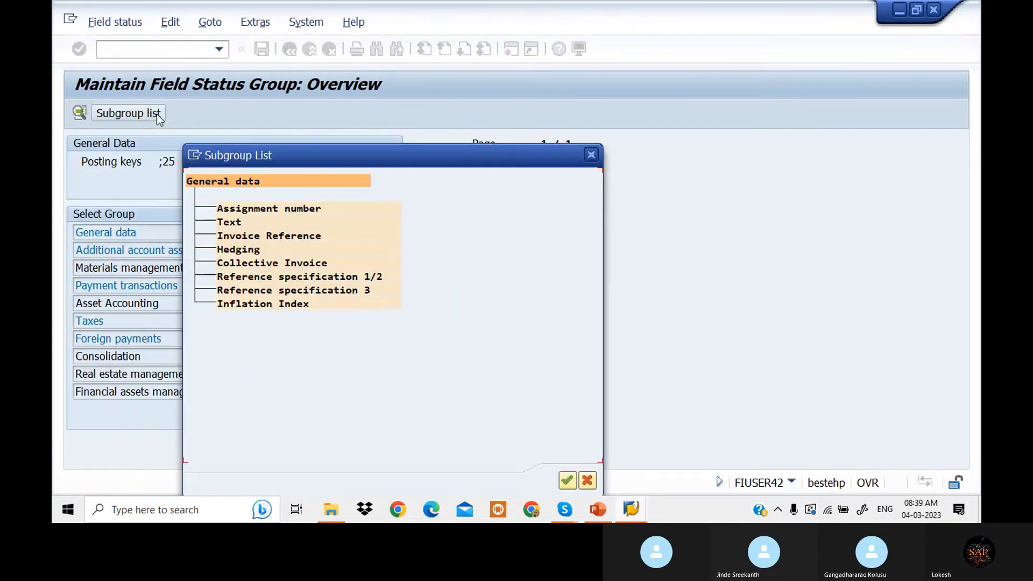
{"action": "left_click", "coordinate": [591, 156]}
{"action": "double_click", "coordinate": [241, 285]}
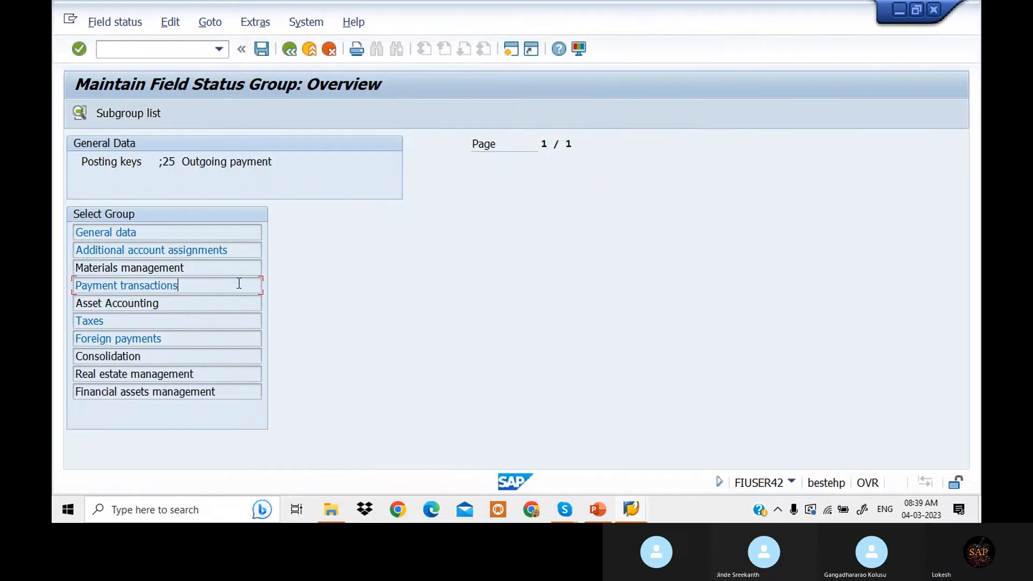
{"action": "left_click", "coordinate": [262, 50]}
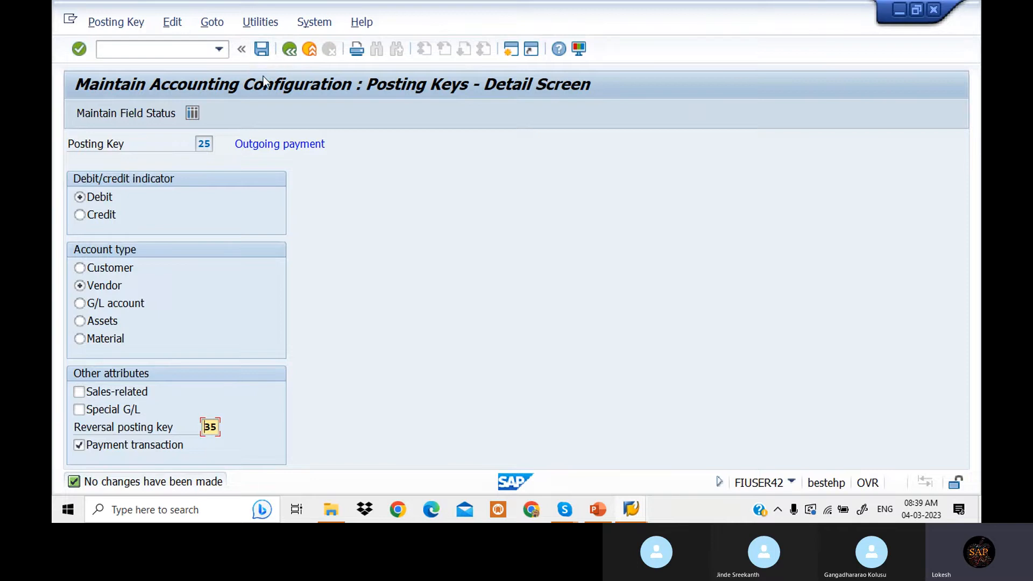
{"action": "left_click", "coordinate": [290, 50]}
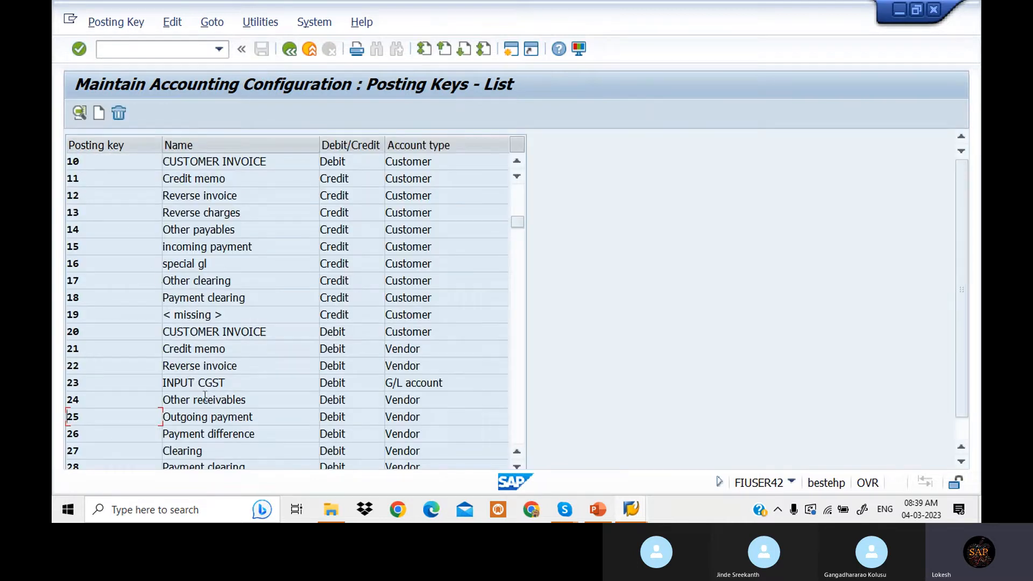
Set Text to Req. Entry in the General data field status of posting key 35 and save it in the customizing request.
{"action": "scroll", "coordinate": [205, 397], "scroll_direction": "down", "scroll_amount": 1}
{"action": "scroll", "coordinate": [257, 439], "scroll_direction": "down", "scroll_amount": 2}
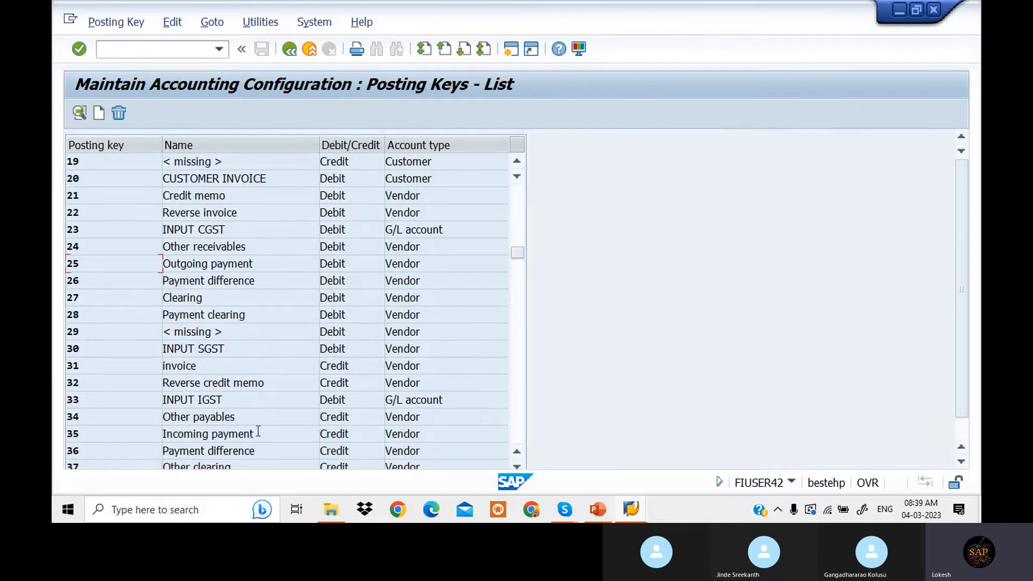
{"action": "double_click", "coordinate": [253, 433]}
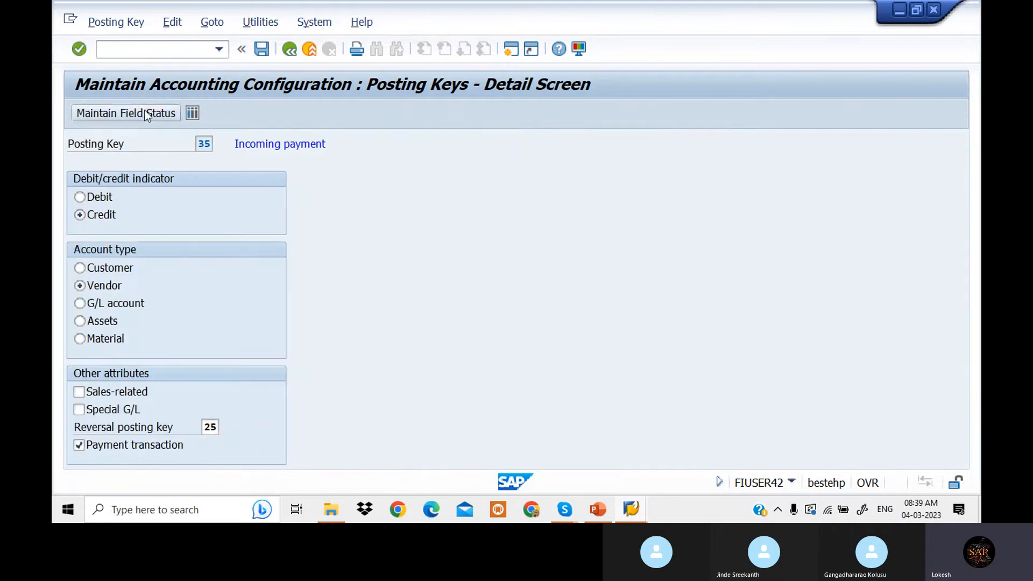
{"action": "left_click", "coordinate": [162, 113]}
{"action": "double_click", "coordinate": [183, 229]}
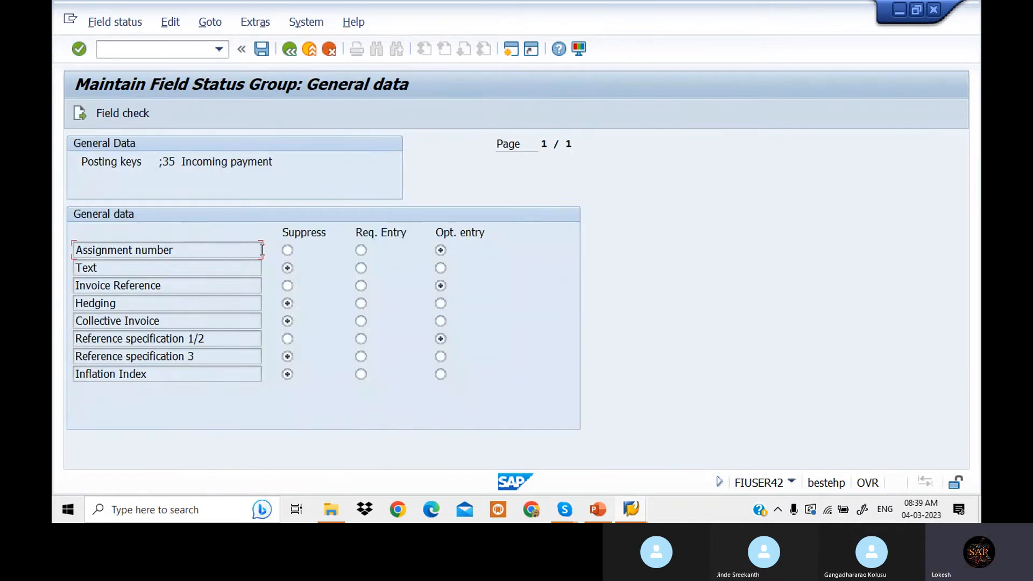
{"action": "left_click", "coordinate": [360, 268]}
{"action": "left_click", "coordinate": [264, 54]}
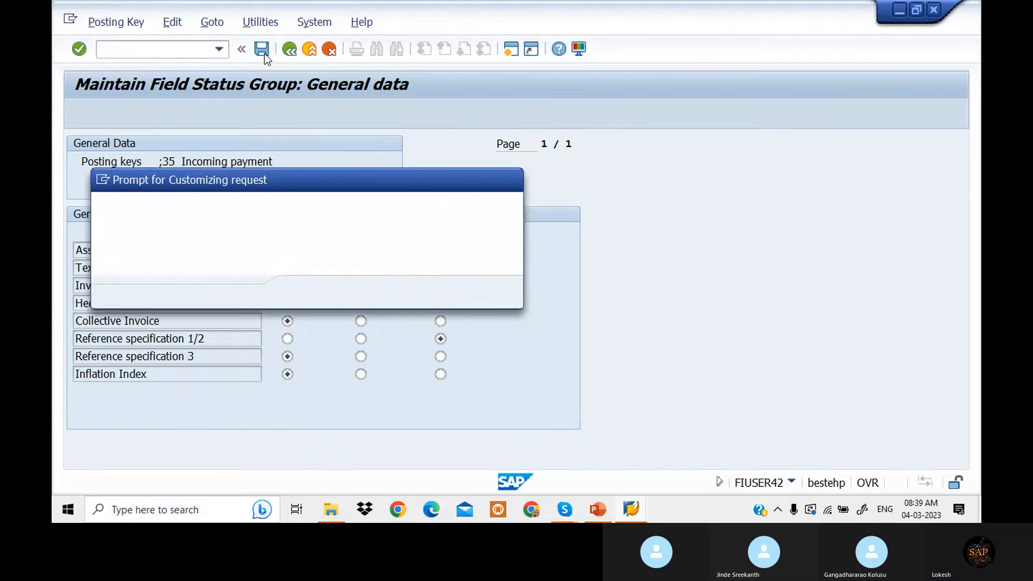
{"action": "left_click", "coordinate": [302, 293]}
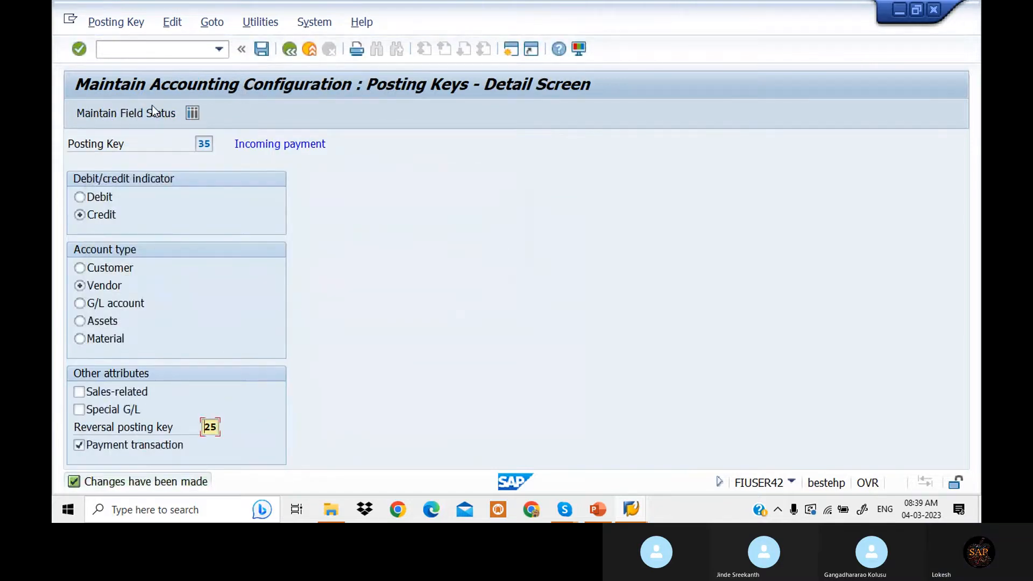
Review the Payment transactions field status of posting key 35 and close it without changes.
{"action": "left_click", "coordinate": [139, 114]}
{"action": "double_click", "coordinate": [177, 286]}
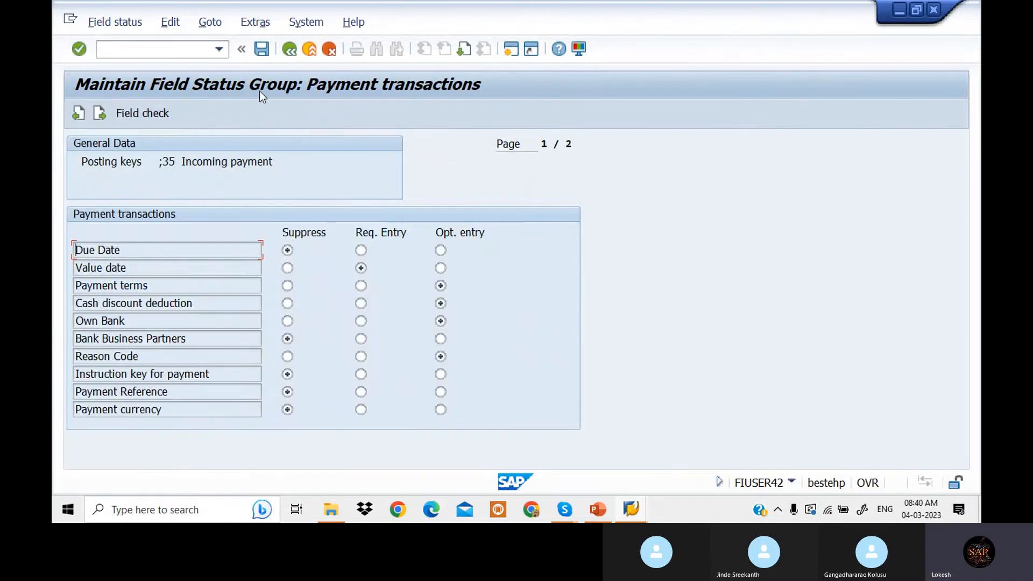
{"action": "left_click", "coordinate": [261, 49]}
Start transaction F-53 and enter document date 04.03.2023, reference 04 and header text Vendor Payment.
{"action": "left_click", "coordinate": [150, 53]}
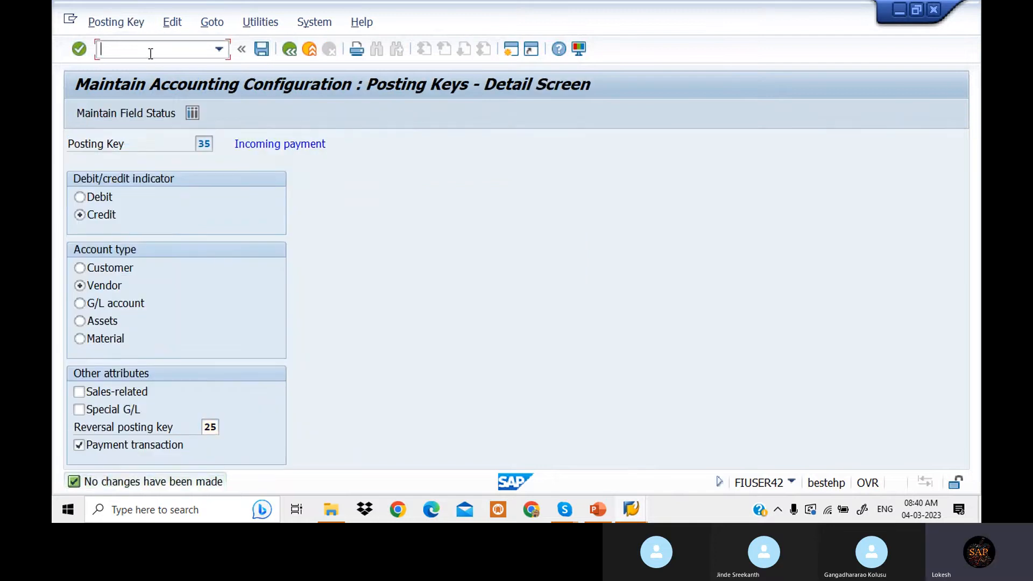
{"action": "type", "text": "/NF-53"}
{"action": "key", "text": "Return"}
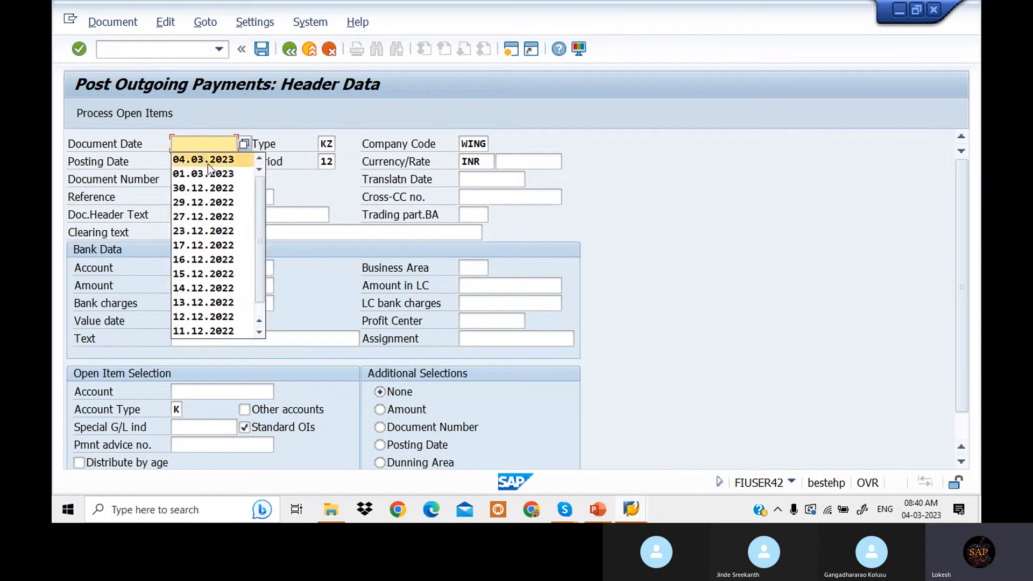
{"action": "left_click", "coordinate": [208, 164]}
{"action": "left_click", "coordinate": [214, 197]}
{"action": "type", "text": "04"}
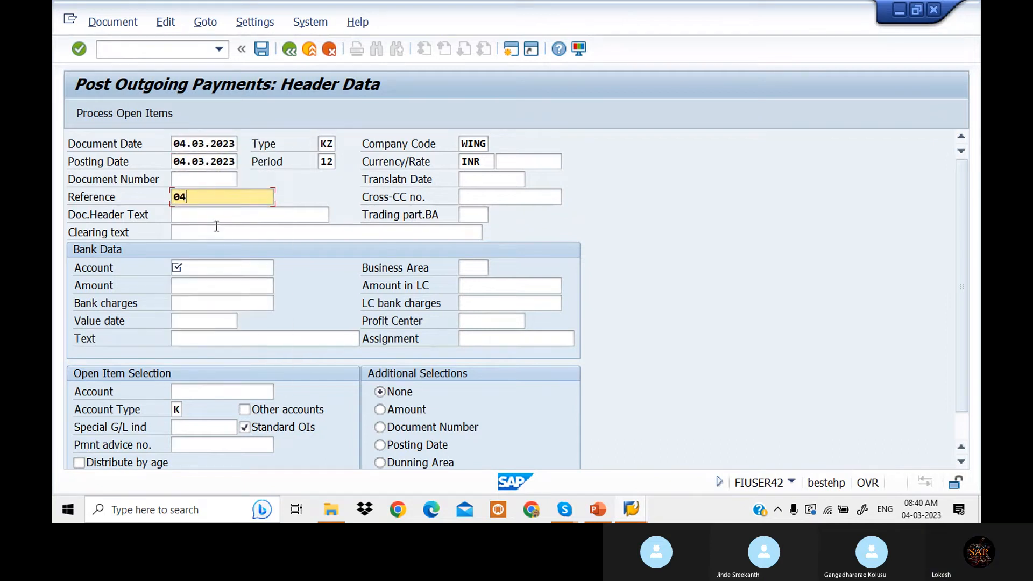
{"action": "left_click", "coordinate": [216, 229]}
{"action": "left_click", "coordinate": [227, 214]}
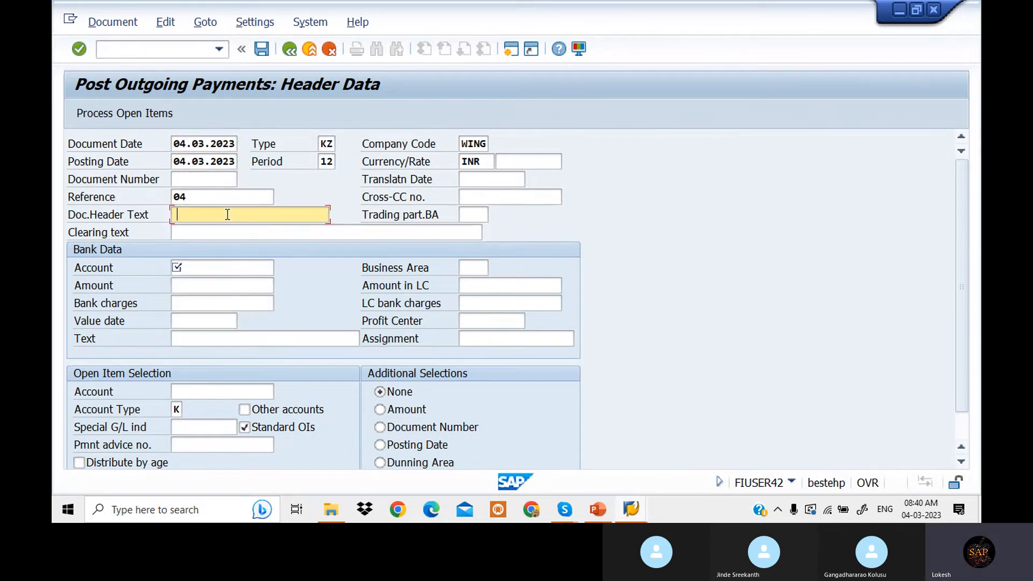
{"action": "type", "text": "Vendor Payment"}
Enter the Hdfc Bank account, amount 100000 and text VENDOR PAYMENT, and choose RAM TRADERS' vendor account for open item selection.
{"action": "left_click", "coordinate": [222, 273]}
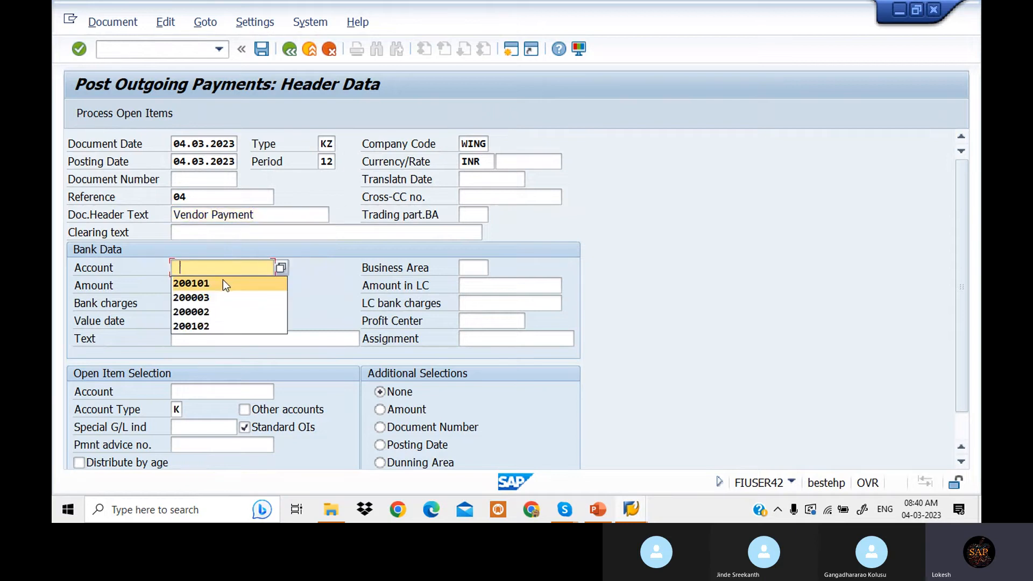
{"action": "left_click", "coordinate": [223, 280]}
{"action": "left_click", "coordinate": [220, 286]}
{"action": "left_click", "coordinate": [210, 303]}
{"action": "left_click", "coordinate": [205, 339]}
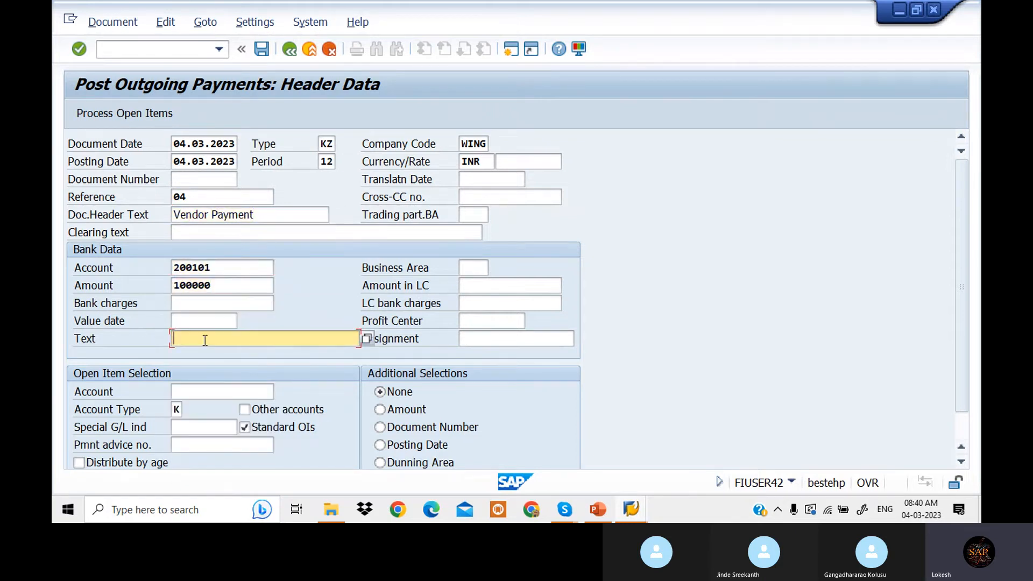
{"action": "left_click", "coordinate": [221, 138]}
{"action": "left_click", "coordinate": [222, 391]}
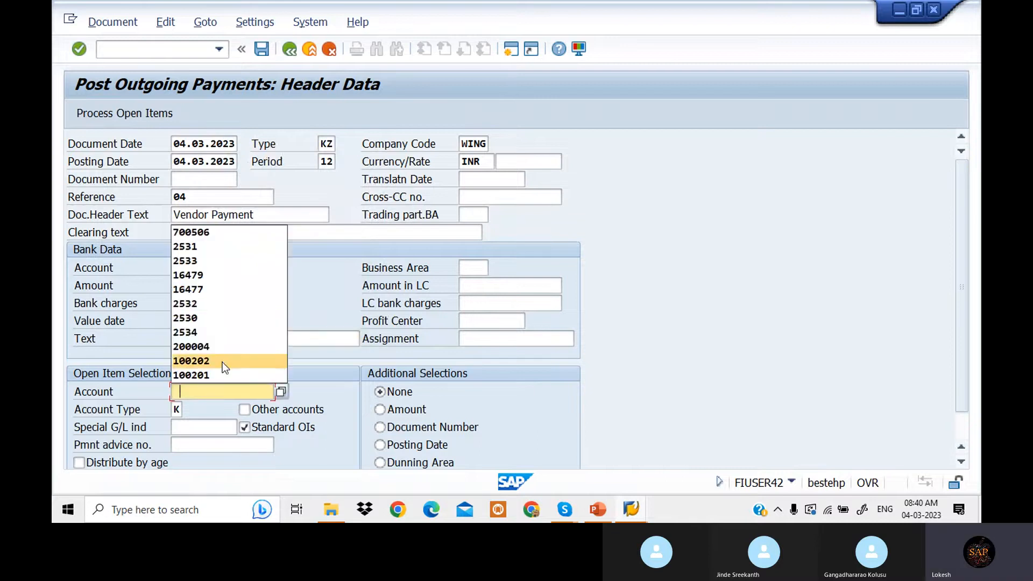
{"action": "left_click", "coordinate": [231, 232]}
Process RAM TRADERS' open items, assign a 100000 residual item to the 200000 invoice and try to post.
{"action": "left_click", "coordinate": [116, 112]}
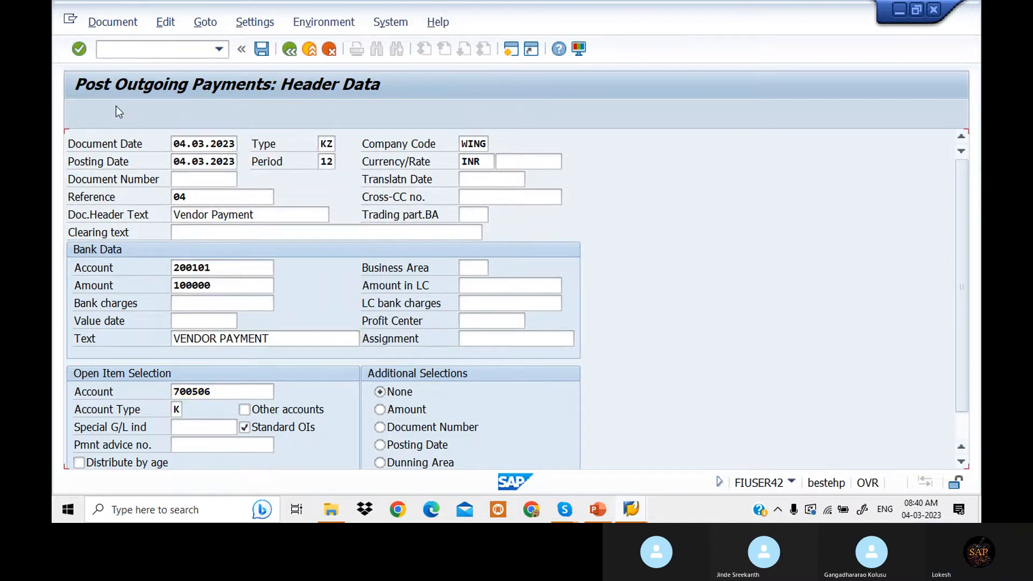
{"action": "left_click", "coordinate": [264, 142]}
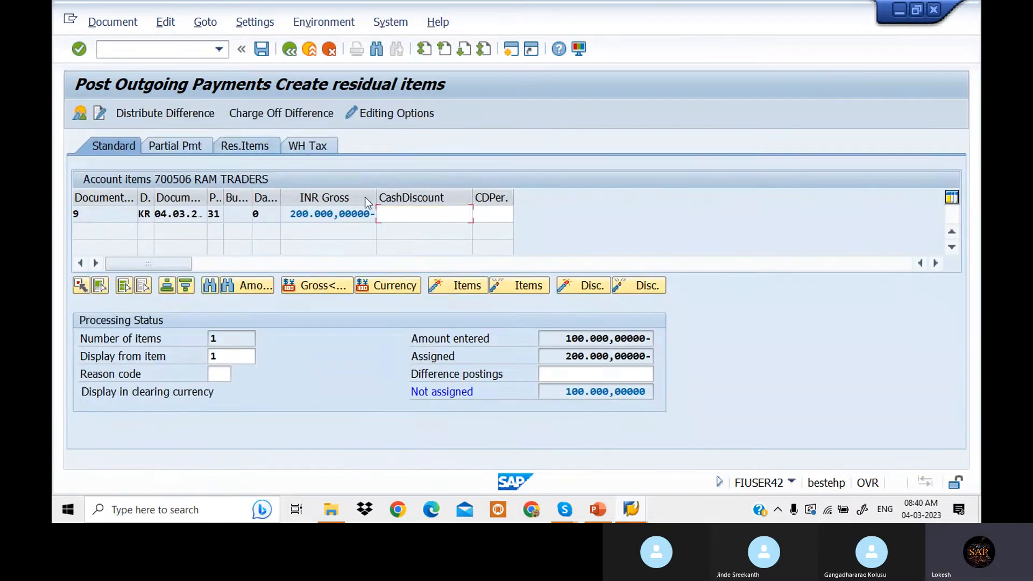
{"action": "double_click", "coordinate": [425, 213]}
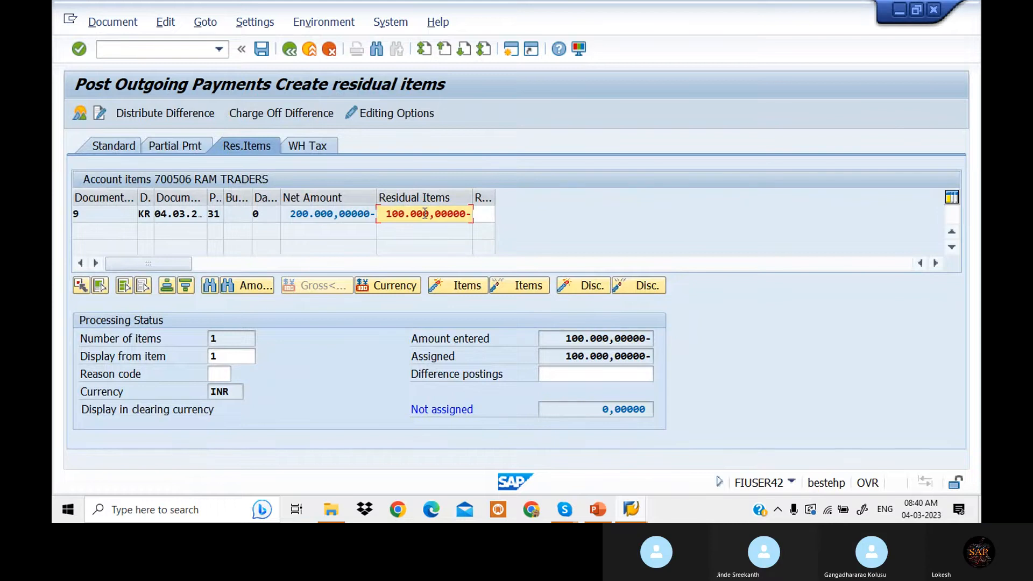
{"action": "left_click", "coordinate": [261, 54]}
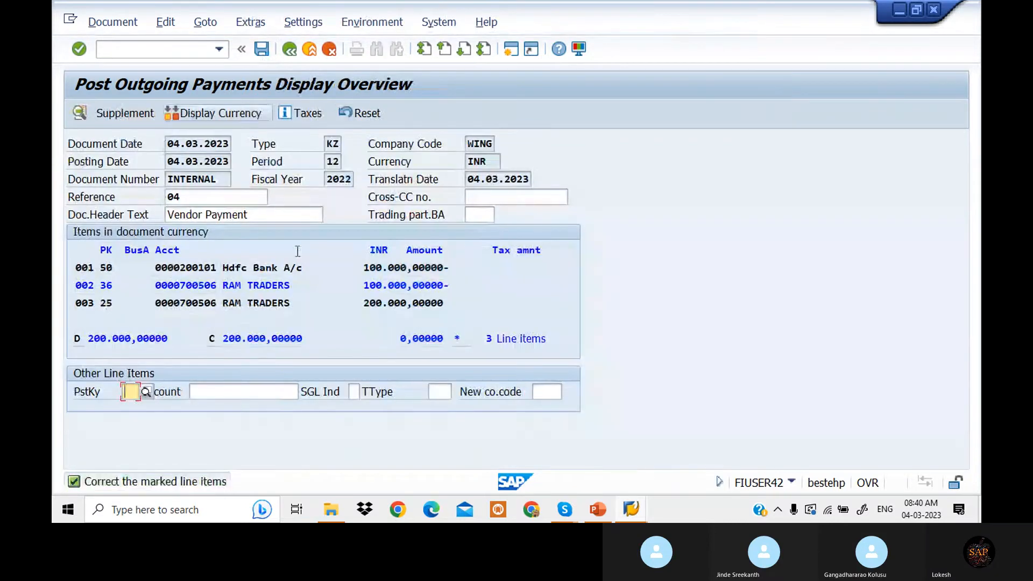
Add the text VENDOR PAYMENT to the marked RAM TRADERS line with posting key 36 and post the payment.
{"action": "double_click", "coordinate": [272, 281]}
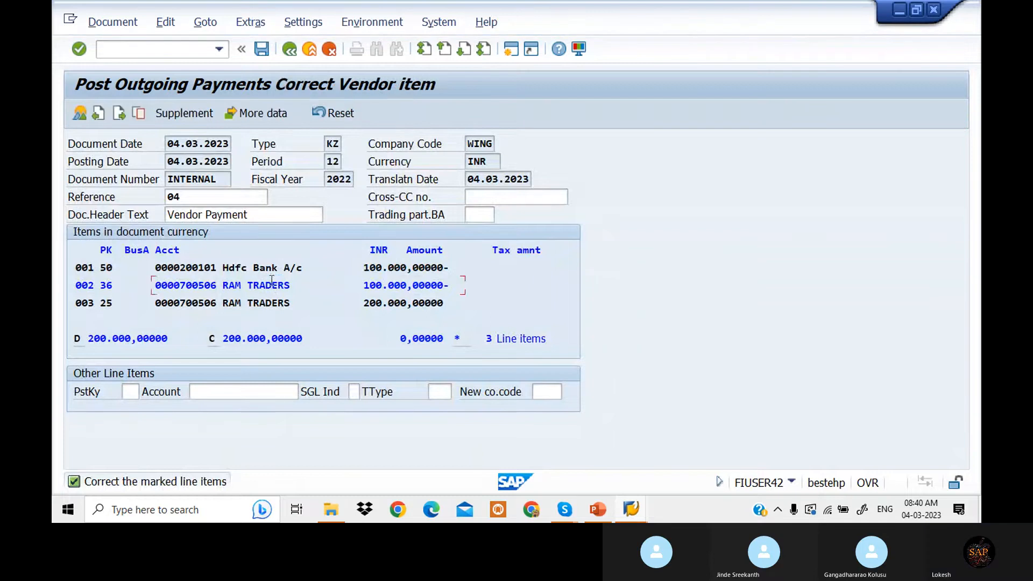
{"action": "left_click", "coordinate": [270, 285]}
{"action": "left_click", "coordinate": [249, 299]}
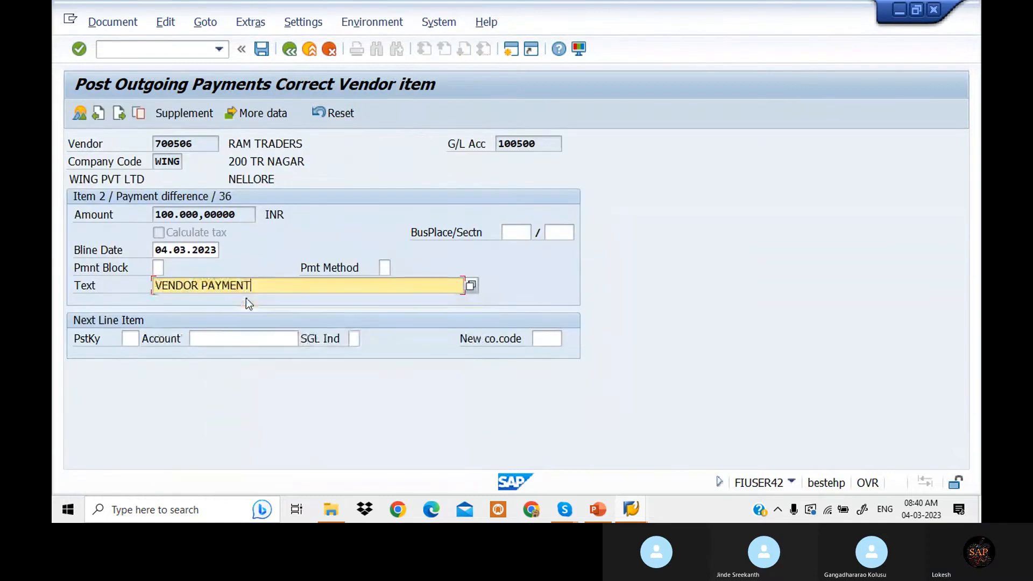
{"action": "left_click", "coordinate": [261, 49]}
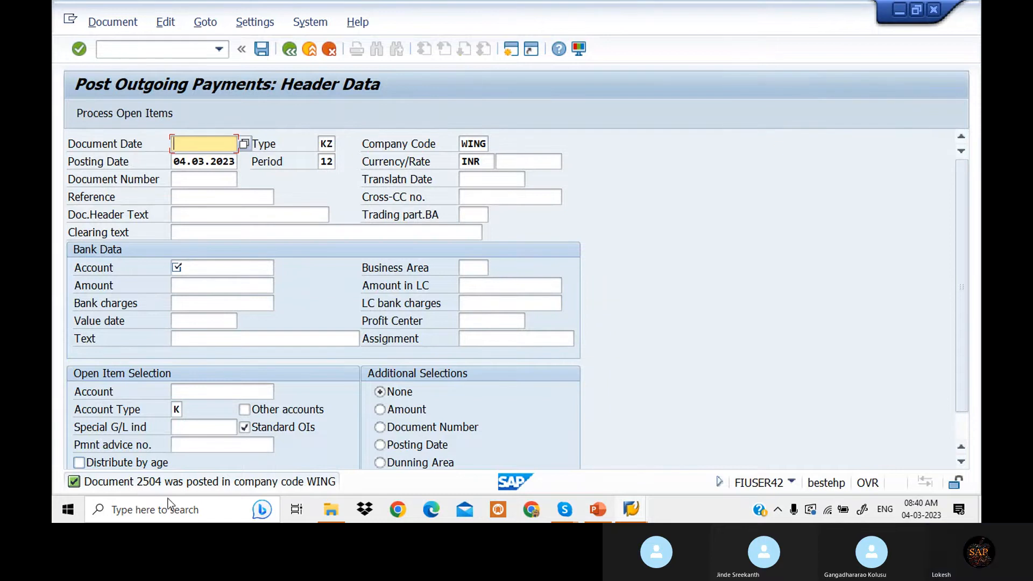
Switch to the Vendor Line Item Display session and refresh RAM TRADERS' item list.
{"action": "key", "text": "alt+Tab"}
{"action": "key", "text": "alt+Tab"}
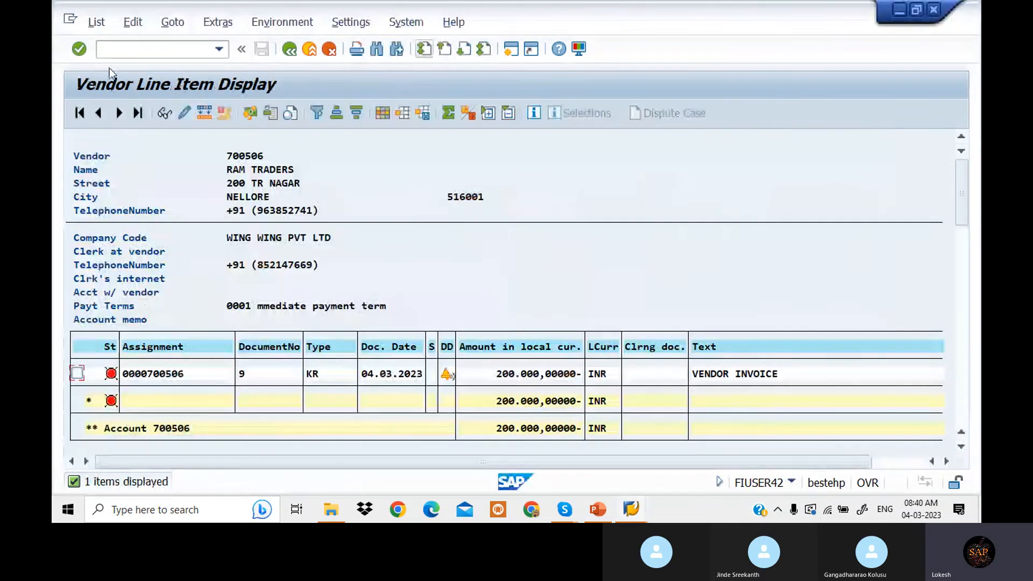
{"action": "left_click", "coordinate": [96, 21]}
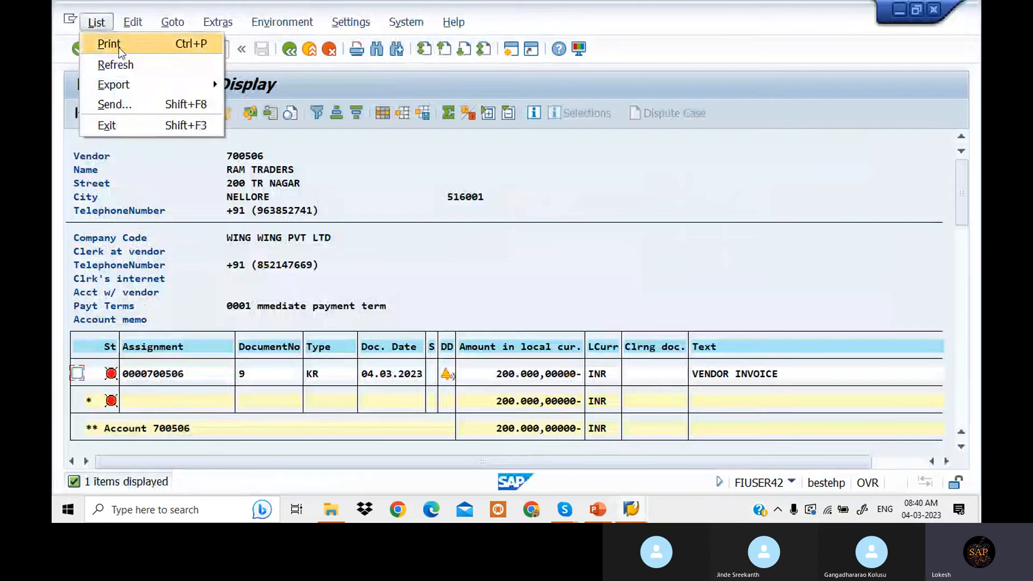
{"action": "left_click", "coordinate": [129, 63]}
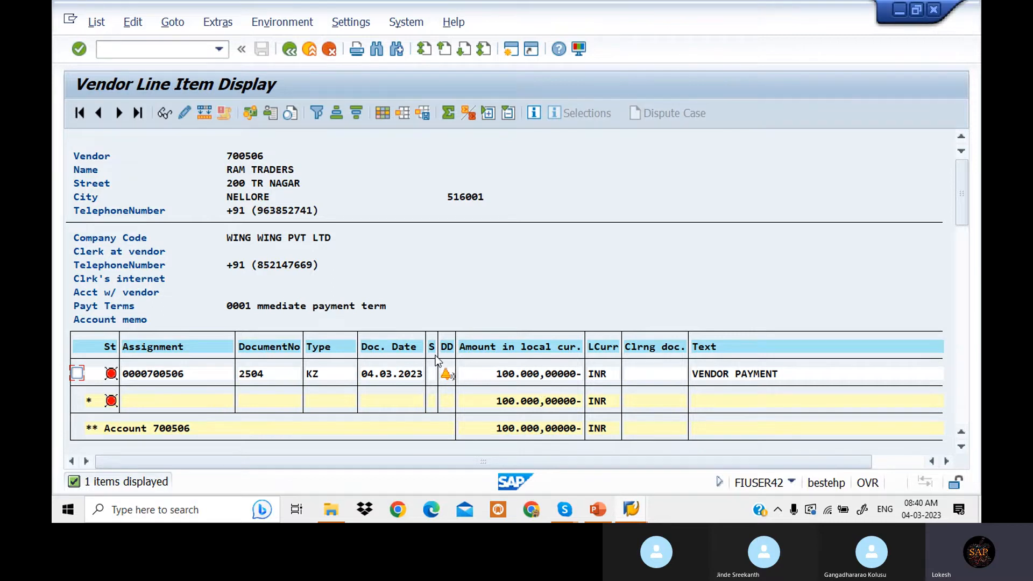
Return to the outgoing payment session and enter document date 04.03.2023, reference 05 and header text Vendor Payment for another payment.
{"action": "key", "text": "alt+Tab"}
{"action": "key", "text": "space"}
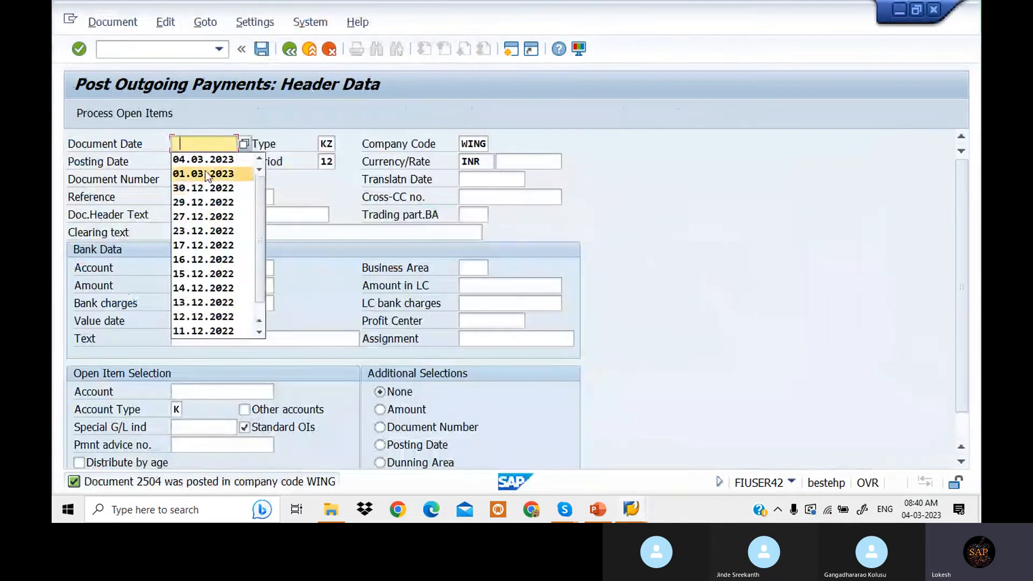
{"action": "left_click", "coordinate": [206, 162]}
{"action": "left_click", "coordinate": [215, 197]}
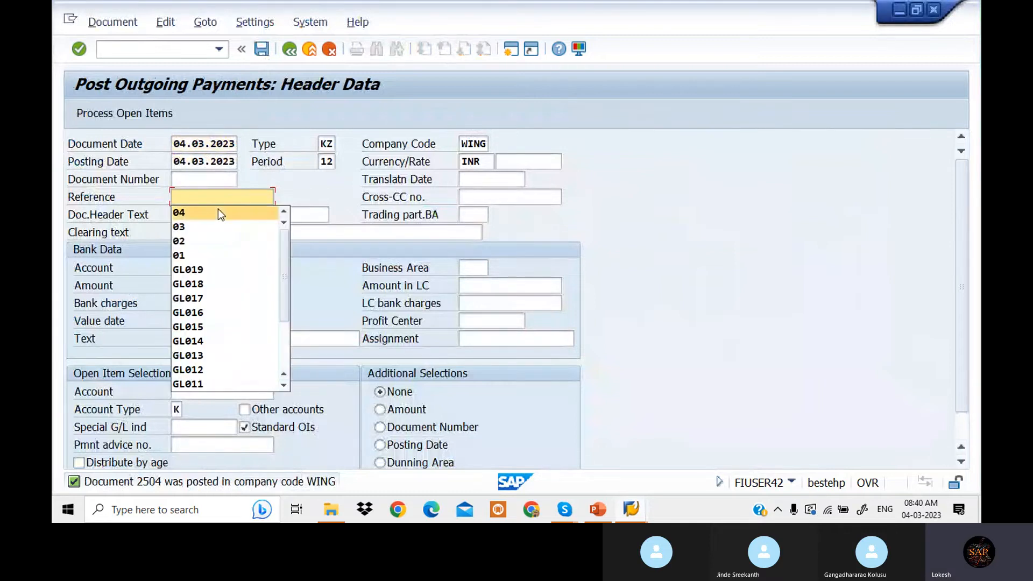
{"action": "left_click", "coordinate": [218, 209]}
{"action": "key", "text": "BackSpace"}
{"action": "type", "text": "5"}
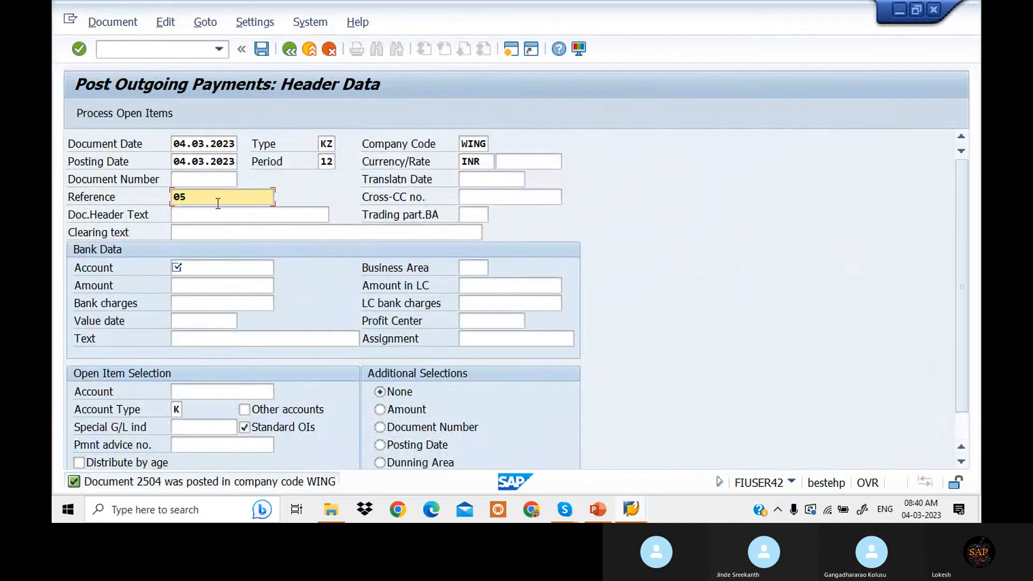
{"action": "left_click", "coordinate": [220, 234]}
{"action": "left_click", "coordinate": [228, 218]}
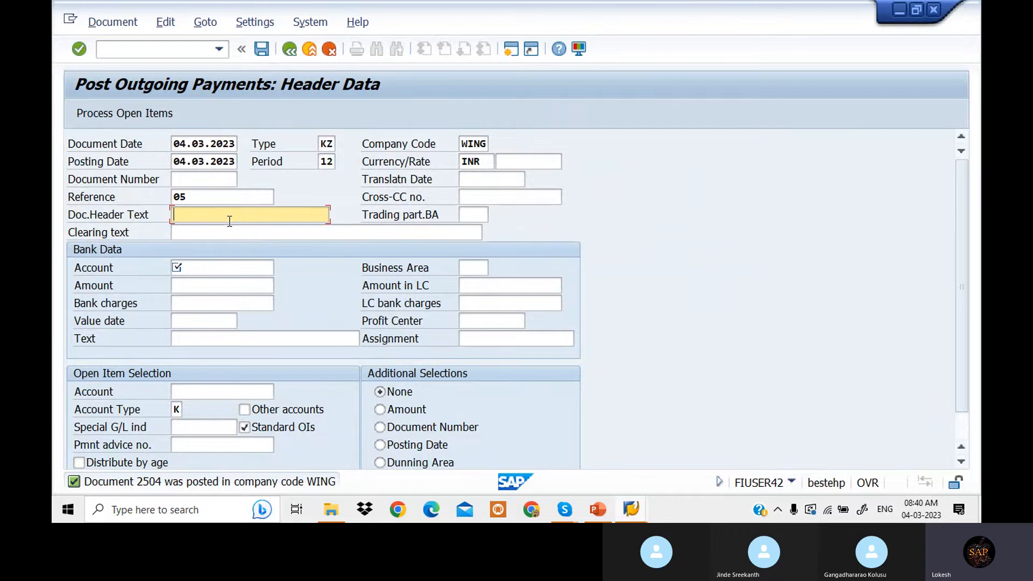
{"action": "left_click", "coordinate": [228, 230]}
Enter the Hdfc Bank account, amount 50000 and text VENDOR PAYMENT as bank data, and select RAM TRADERS as the open item account.
{"action": "left_click", "coordinate": [222, 268]}
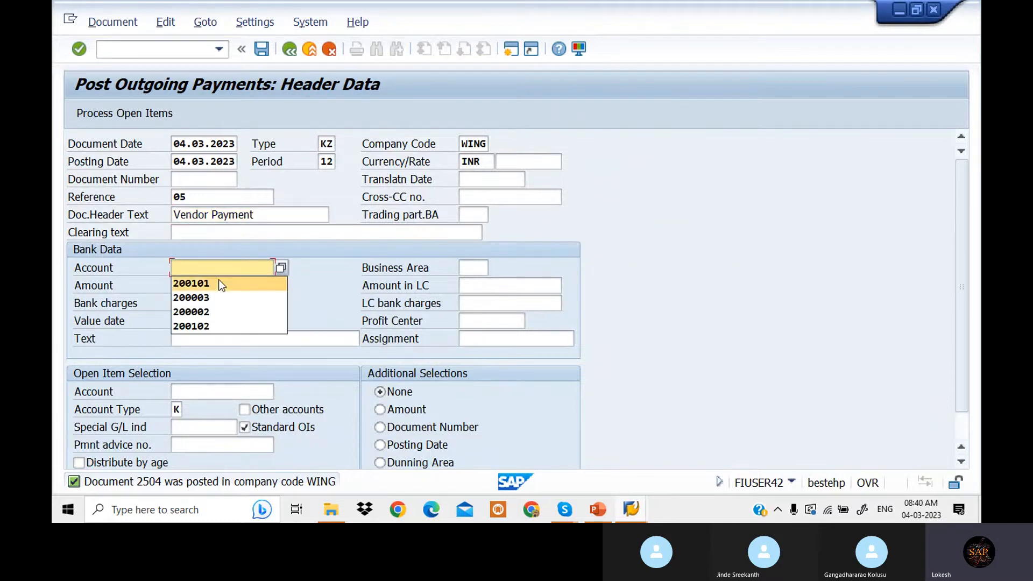
{"action": "left_click", "coordinate": [218, 279]}
{"action": "left_click", "coordinate": [219, 289]}
{"action": "left_click", "coordinate": [216, 300]}
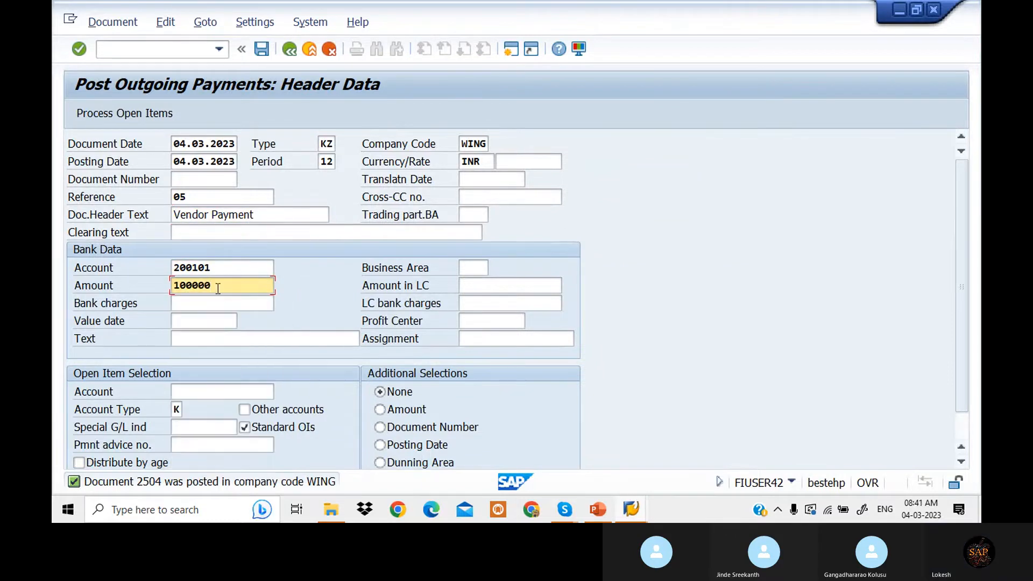
{"action": "double_click", "coordinate": [218, 289]}
{"action": "type", "text": "50000"}
{"action": "left_click", "coordinate": [197, 338]}
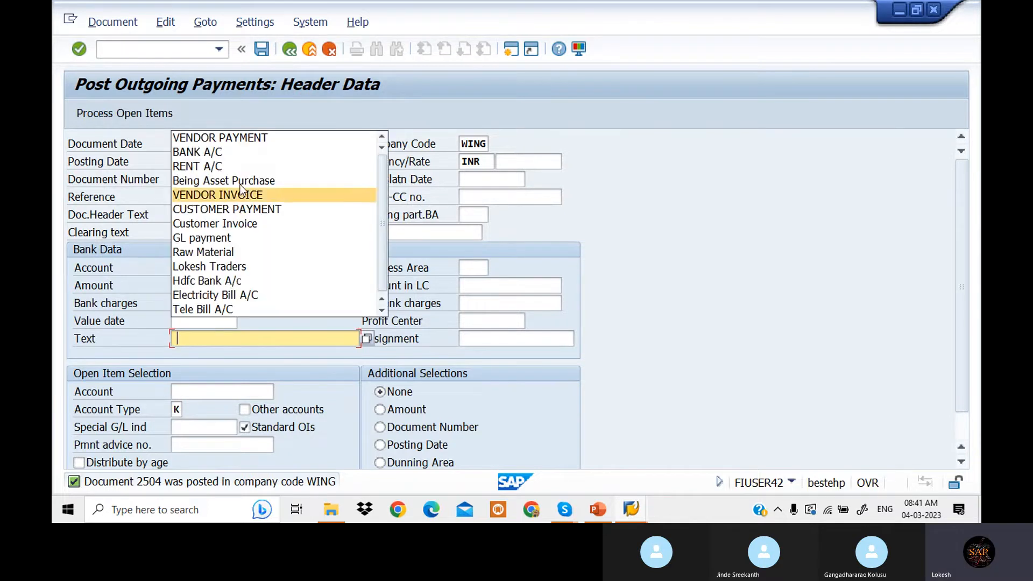
{"action": "left_click", "coordinate": [254, 138]}
{"action": "left_click", "coordinate": [244, 391]}
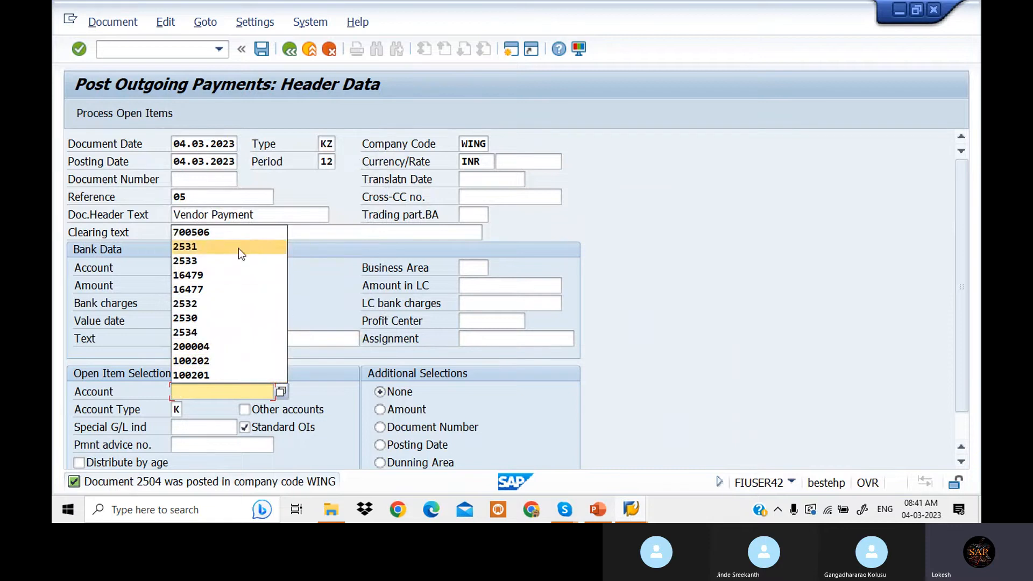
{"action": "left_click", "coordinate": [229, 232]}
Process RAM TRADERS' open items, assign a 50000 residual item to document 2504 and try to post.
{"action": "left_click", "coordinate": [128, 117]}
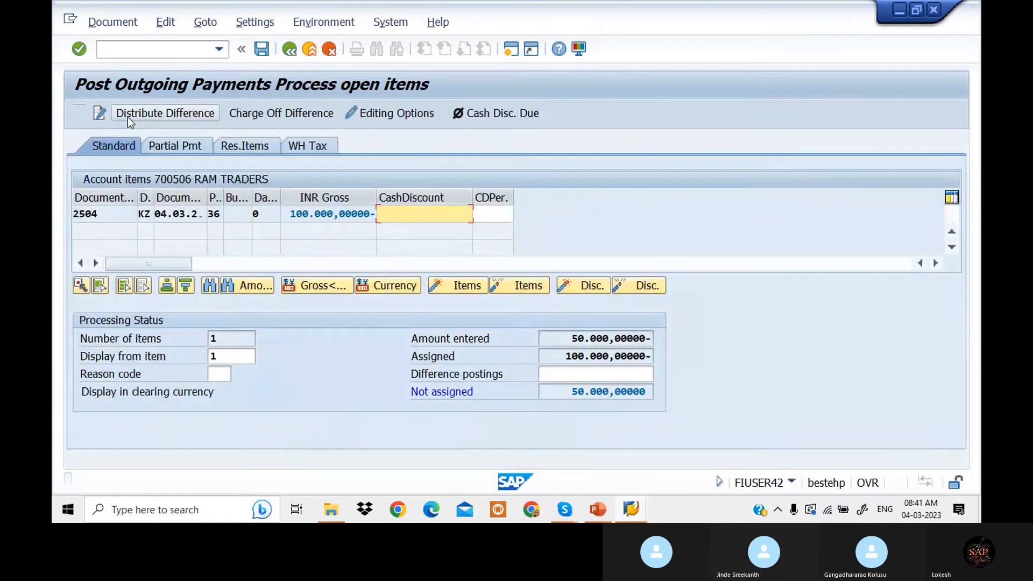
{"action": "left_click", "coordinate": [249, 148]}
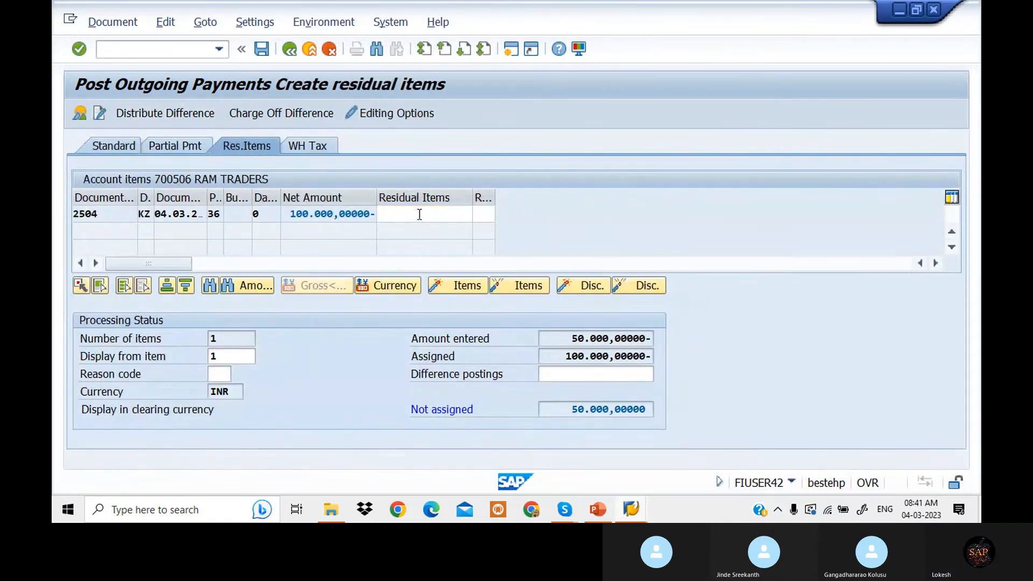
{"action": "double_click", "coordinate": [420, 214]}
{"action": "left_click", "coordinate": [262, 50]}
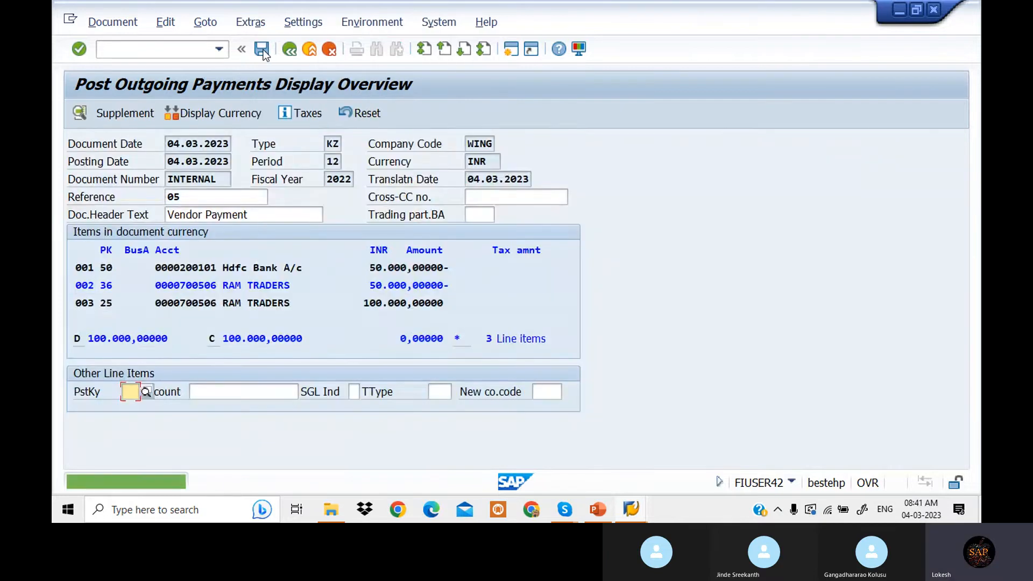
Add the text VENDOR PAYMENT to the 50000 RAM TRADERS line with posting key 36 and post the payment.
{"action": "double_click", "coordinate": [286, 286]}
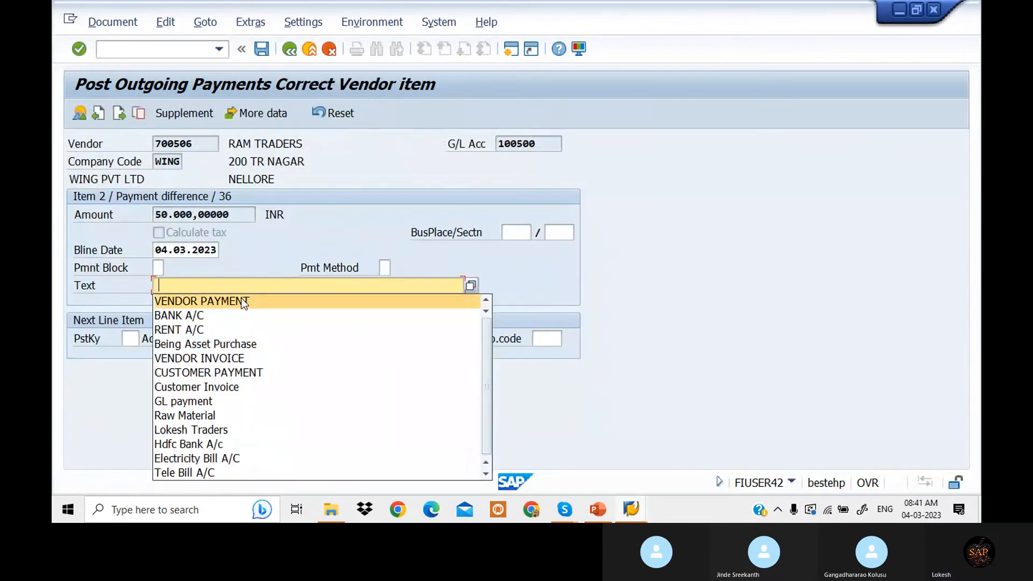
{"action": "left_click", "coordinate": [241, 301]}
{"action": "left_click", "coordinate": [262, 49]}
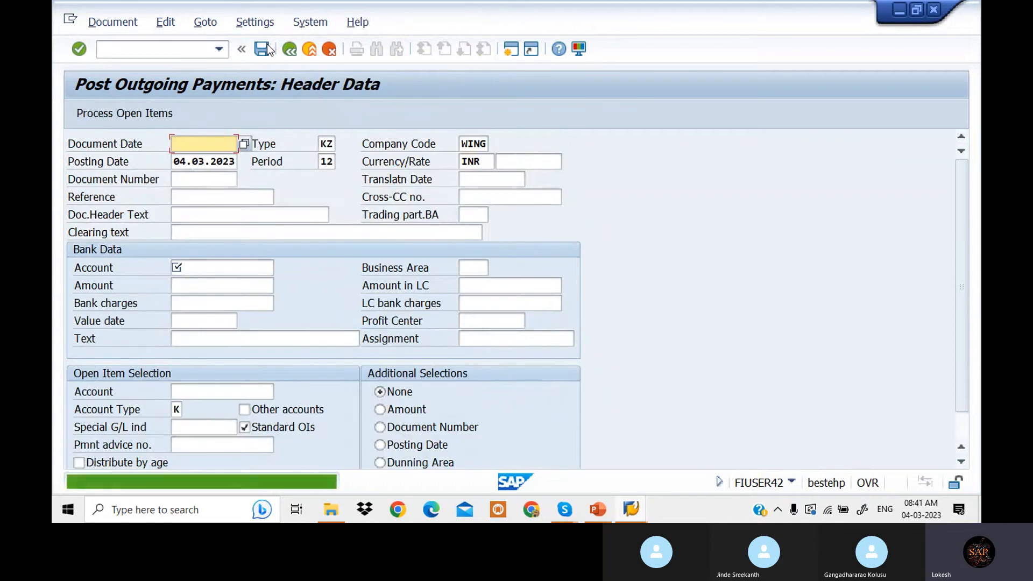
Switch to the Vendor Line Item Display session and refresh RAM TRADERS' items after the 50000 payment.
{"action": "key", "text": "alt+Tab"}
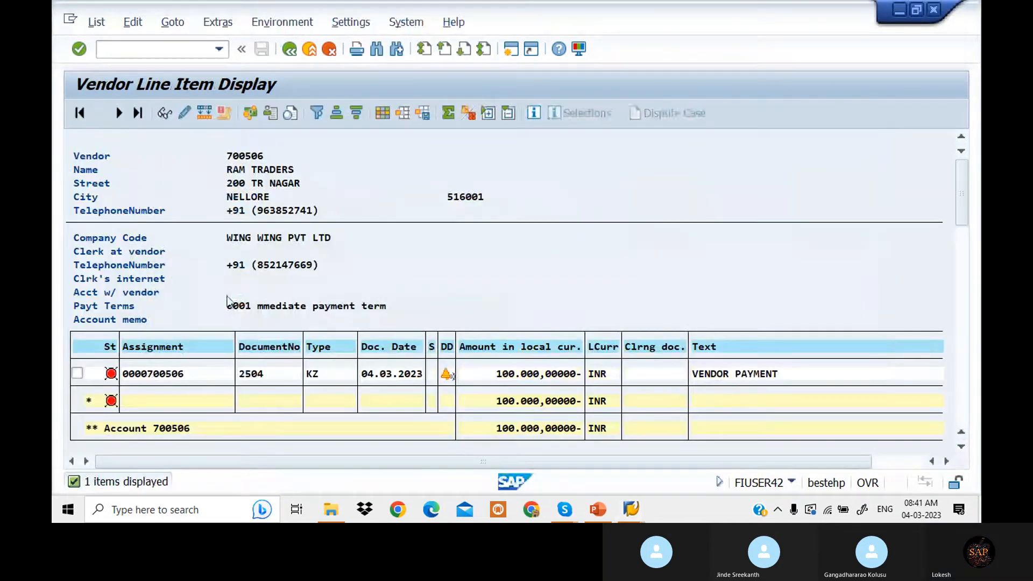
{"action": "left_click", "coordinate": [102, 26]}
{"action": "left_click", "coordinate": [115, 65]}
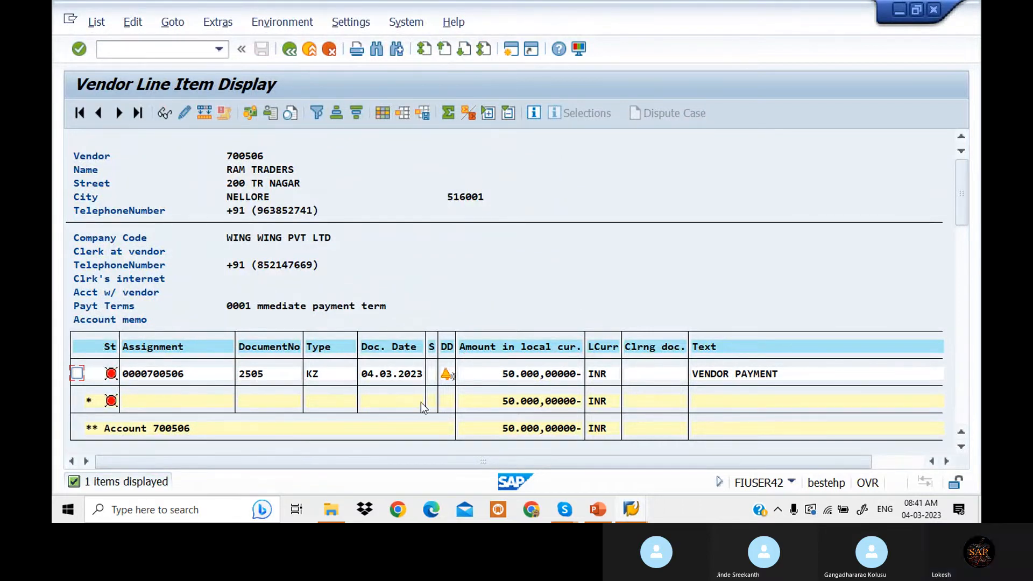
Switch to PowerPoint to show the Vendor Manual Payment Clearing-F-53 slide, and bring up the Skype call window.
{"action": "left_click", "coordinate": [599, 510]}
{"action": "scroll", "coordinate": [330, 323], "scroll_direction": "down", "scroll_amount": 1}
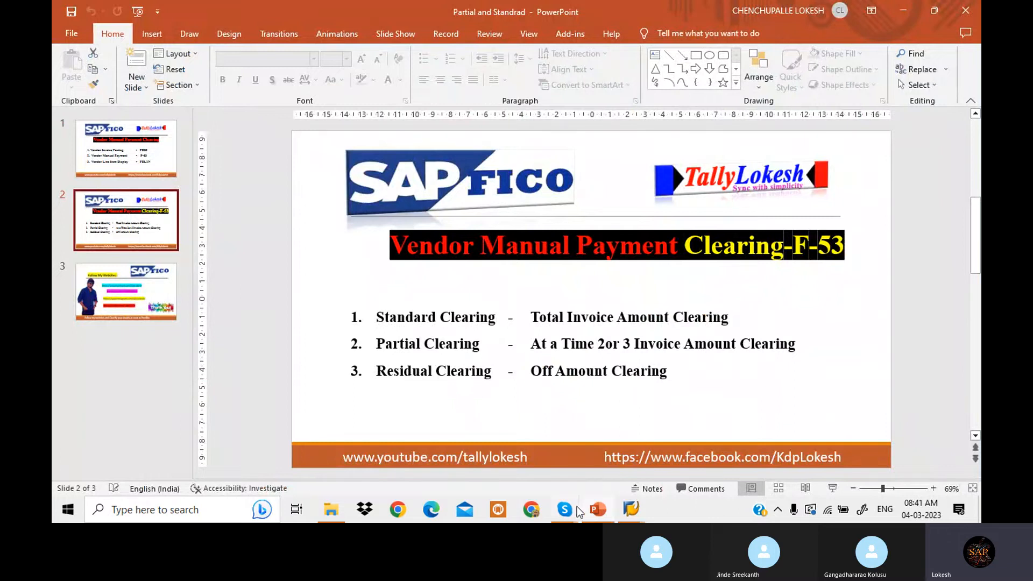
{"action": "mouse_move", "coordinate": [570, 516]}
{"action": "left_click", "coordinate": [561, 454]}
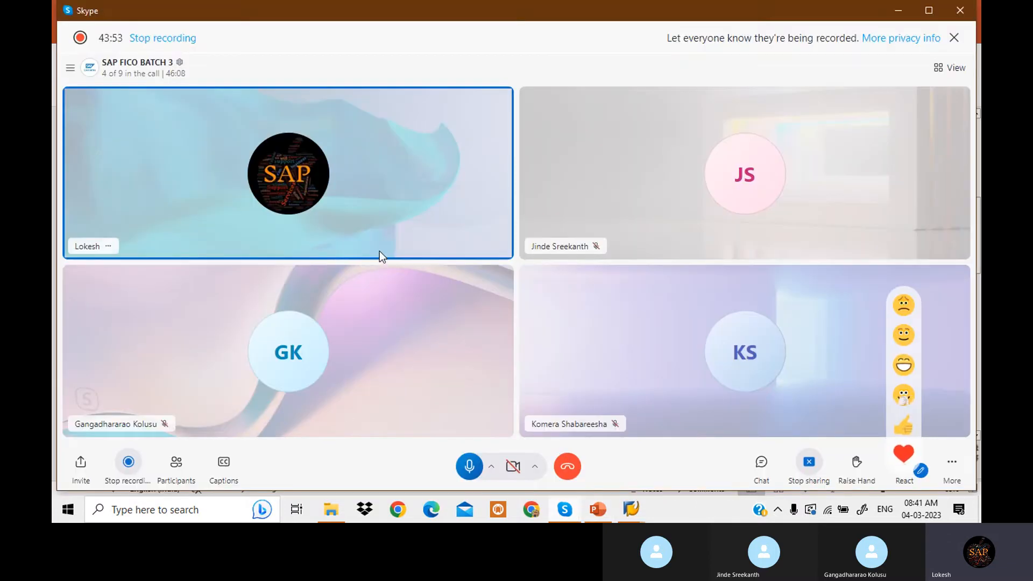